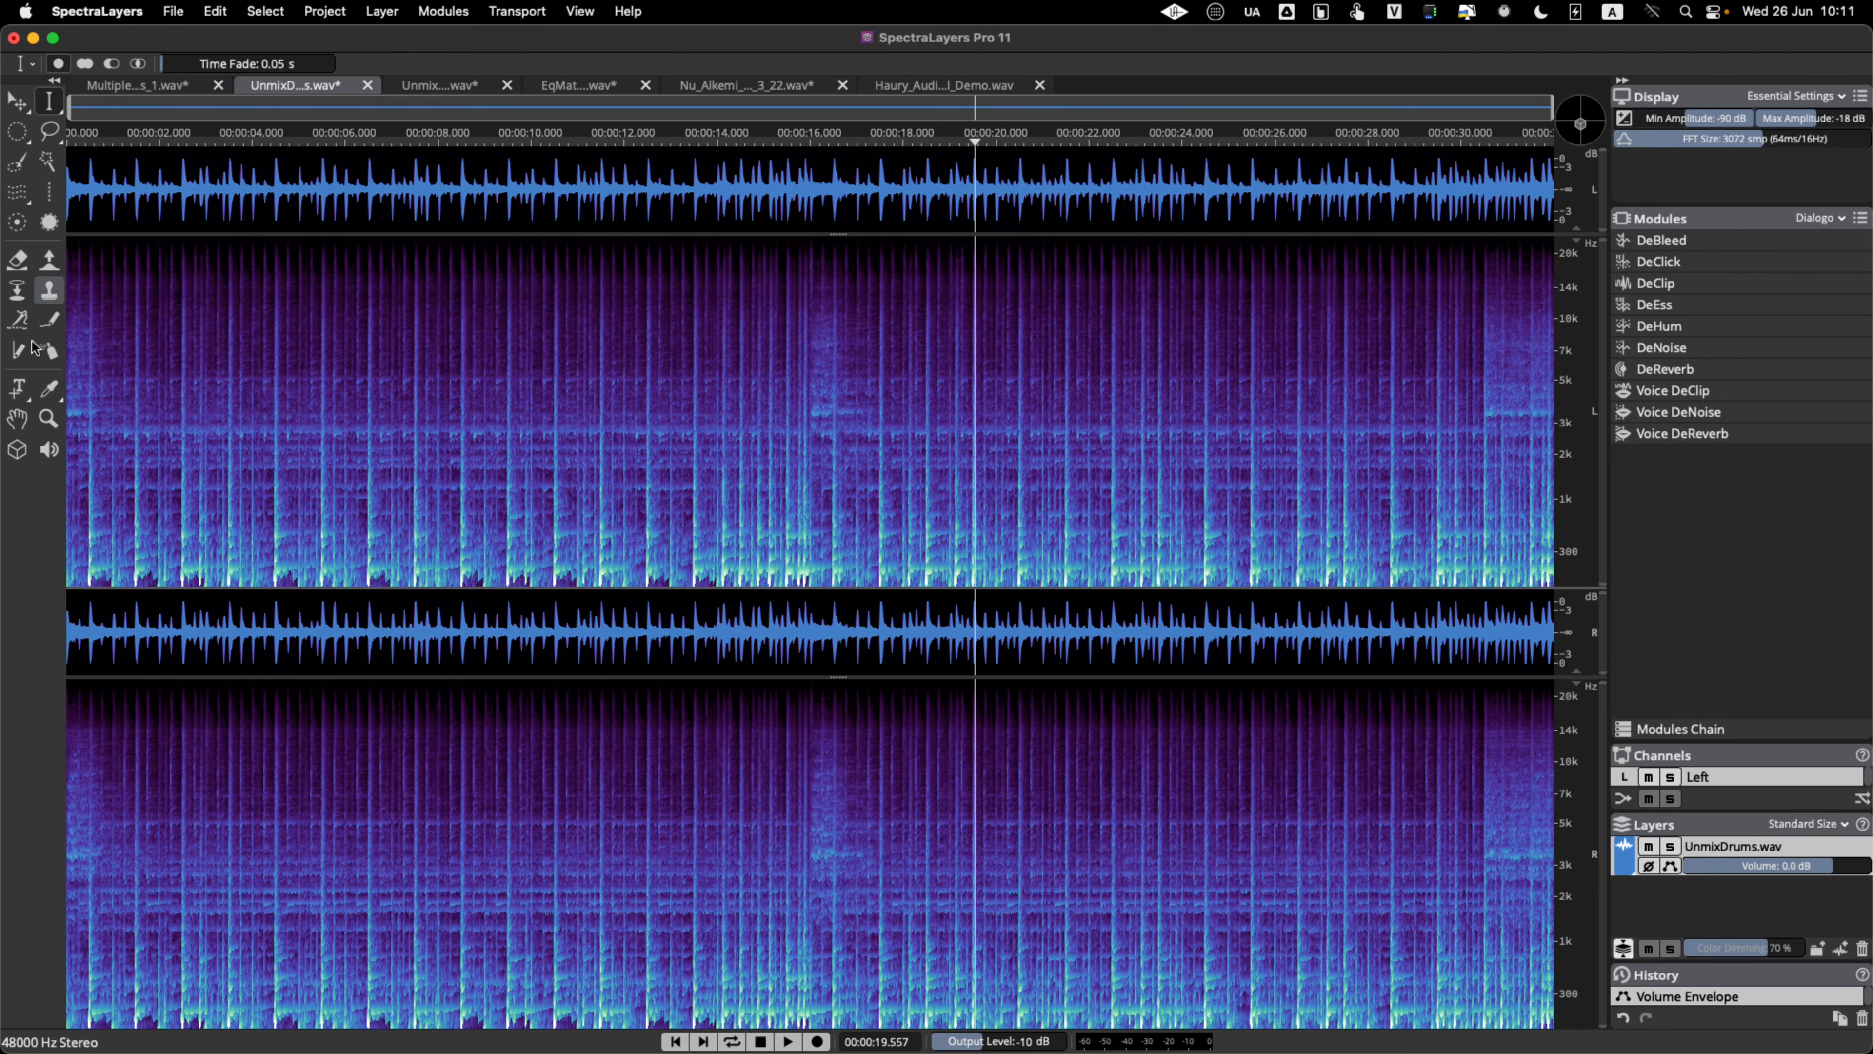
{"action": "left_click", "coordinate": [457, 15]}
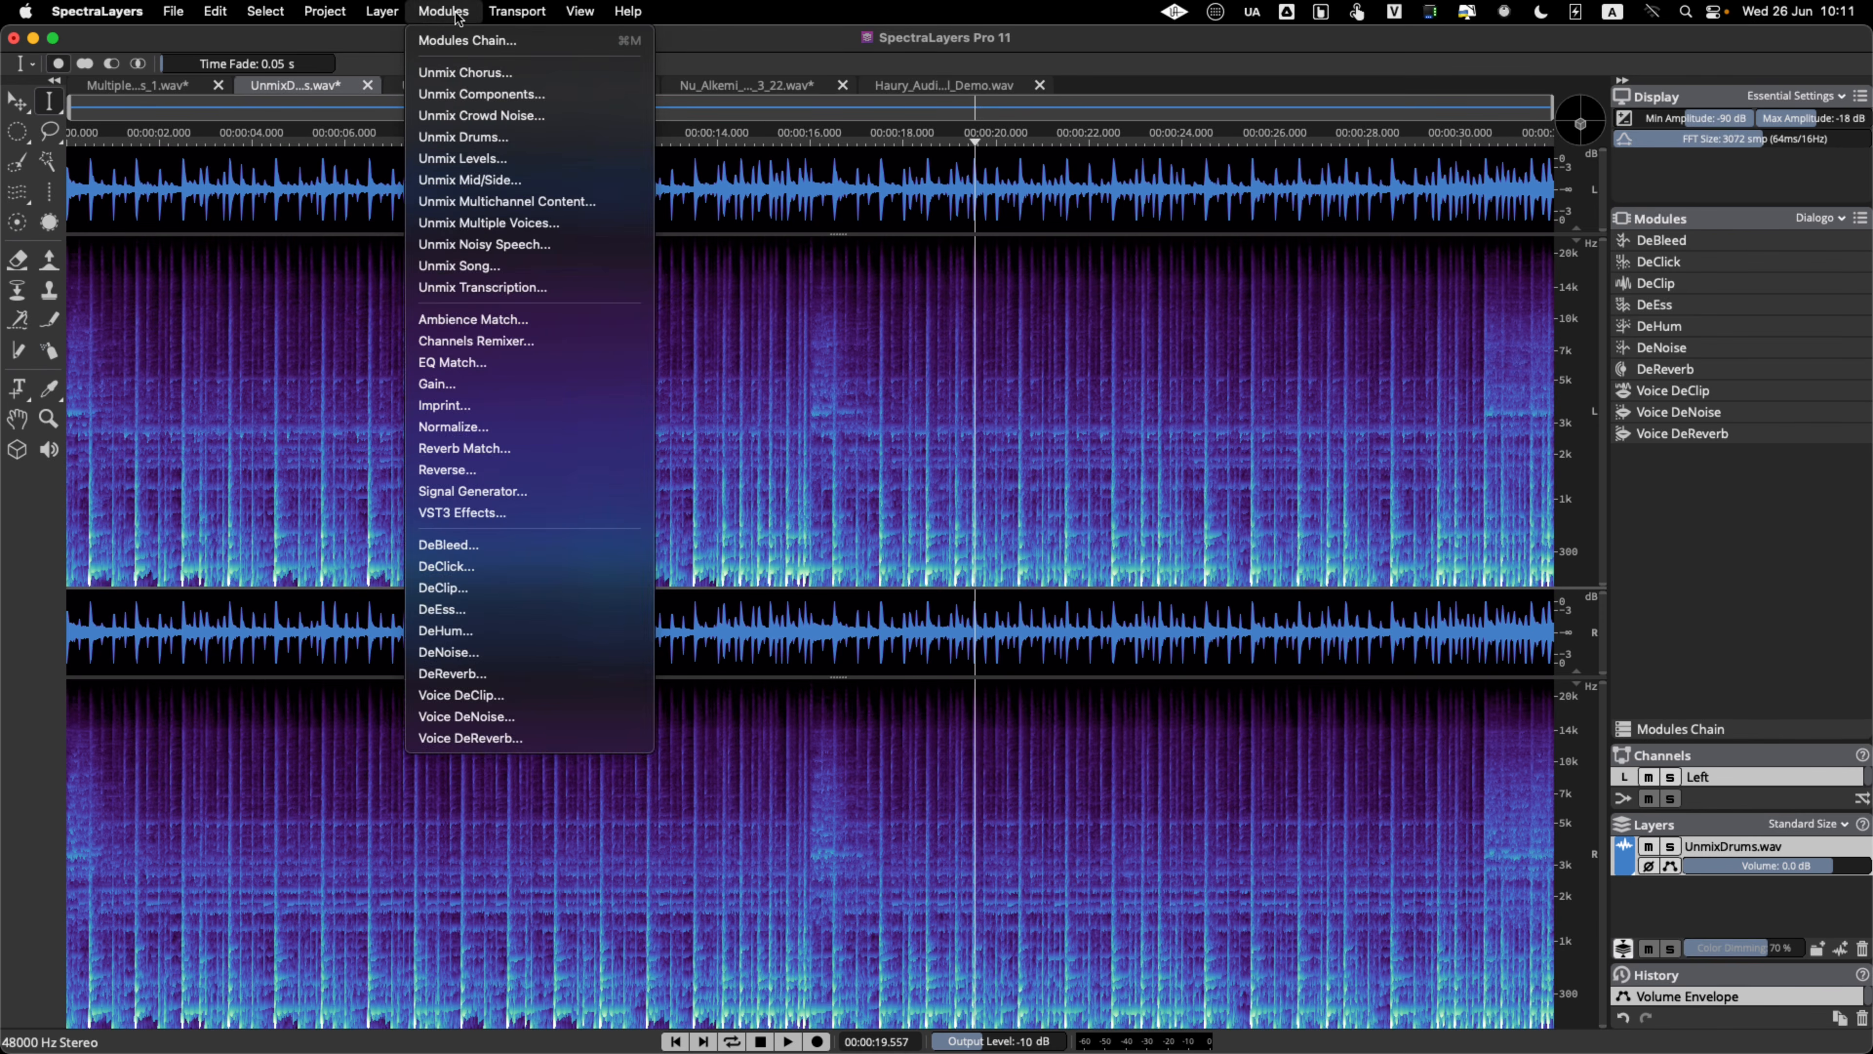
{"action": "left_click", "coordinate": [458, 18]}
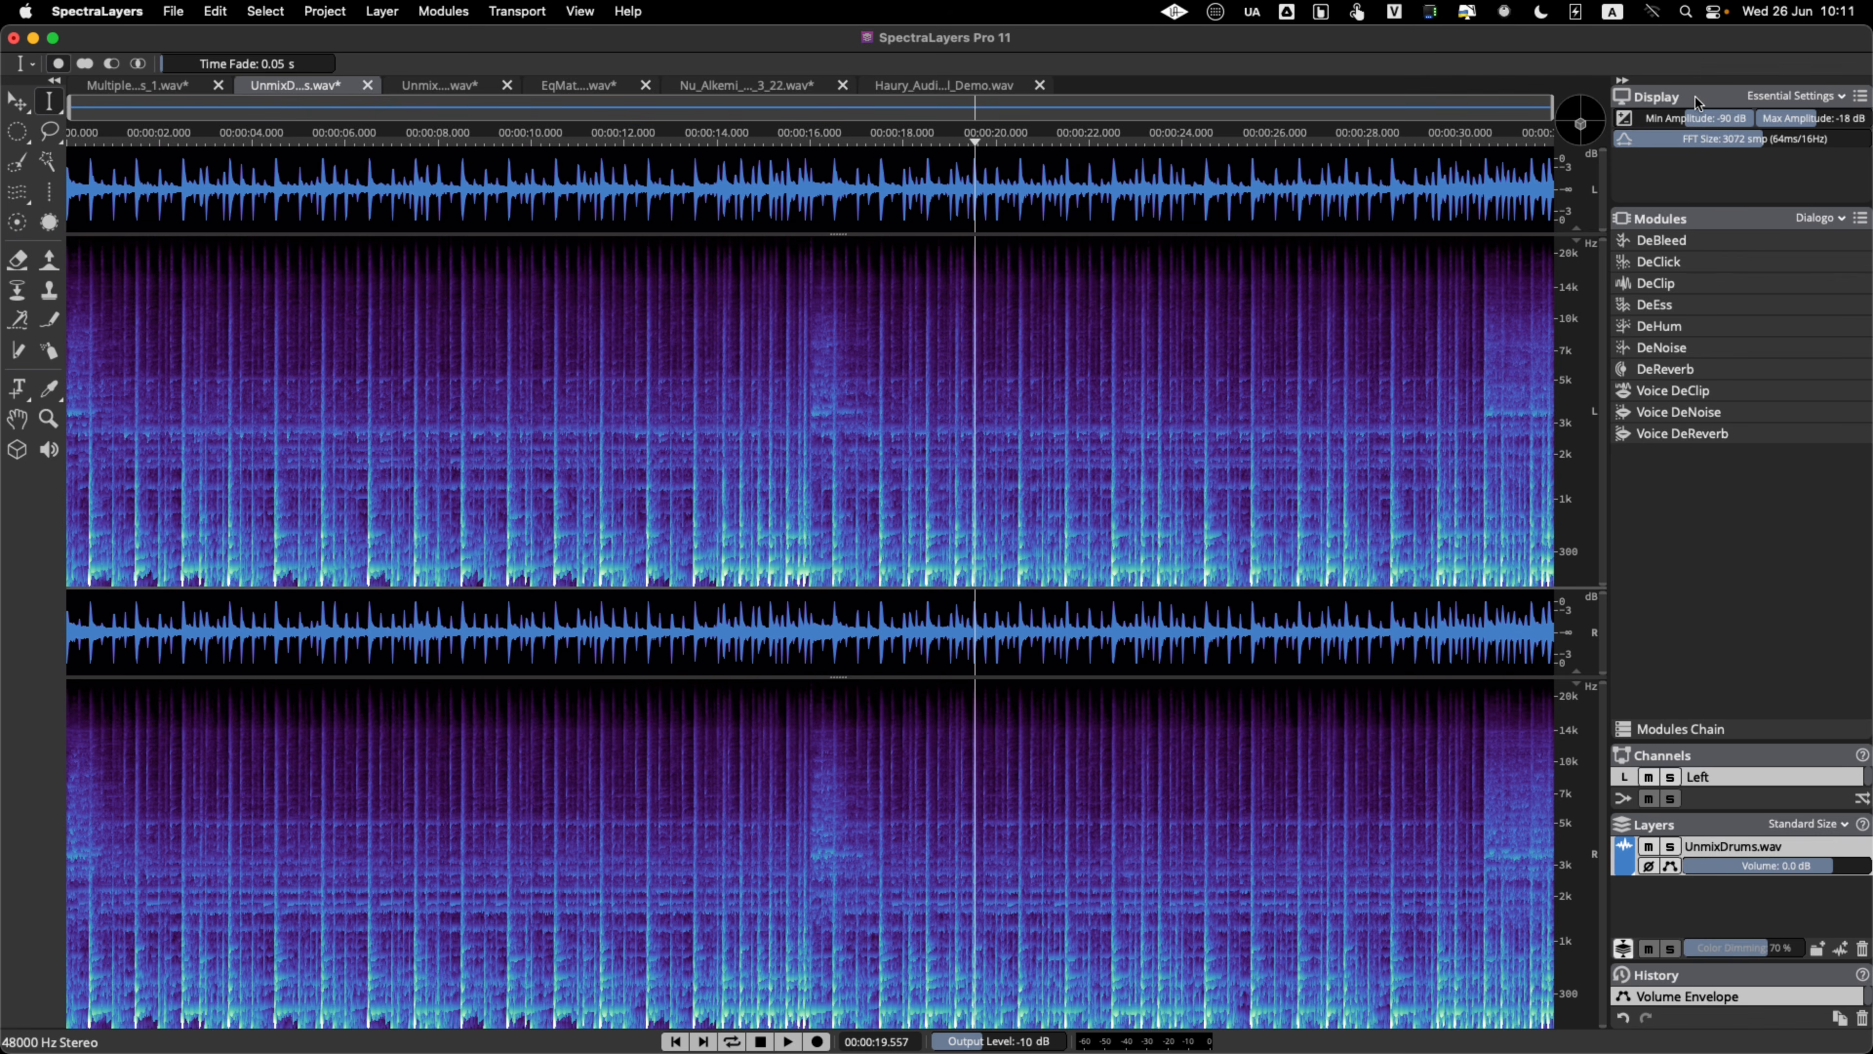
- Switch the Display section to All Settings and enlarge it to show every option
{"action": "left_click", "coordinate": [1796, 95]}
{"action": "left_click", "coordinate": [1814, 125]}
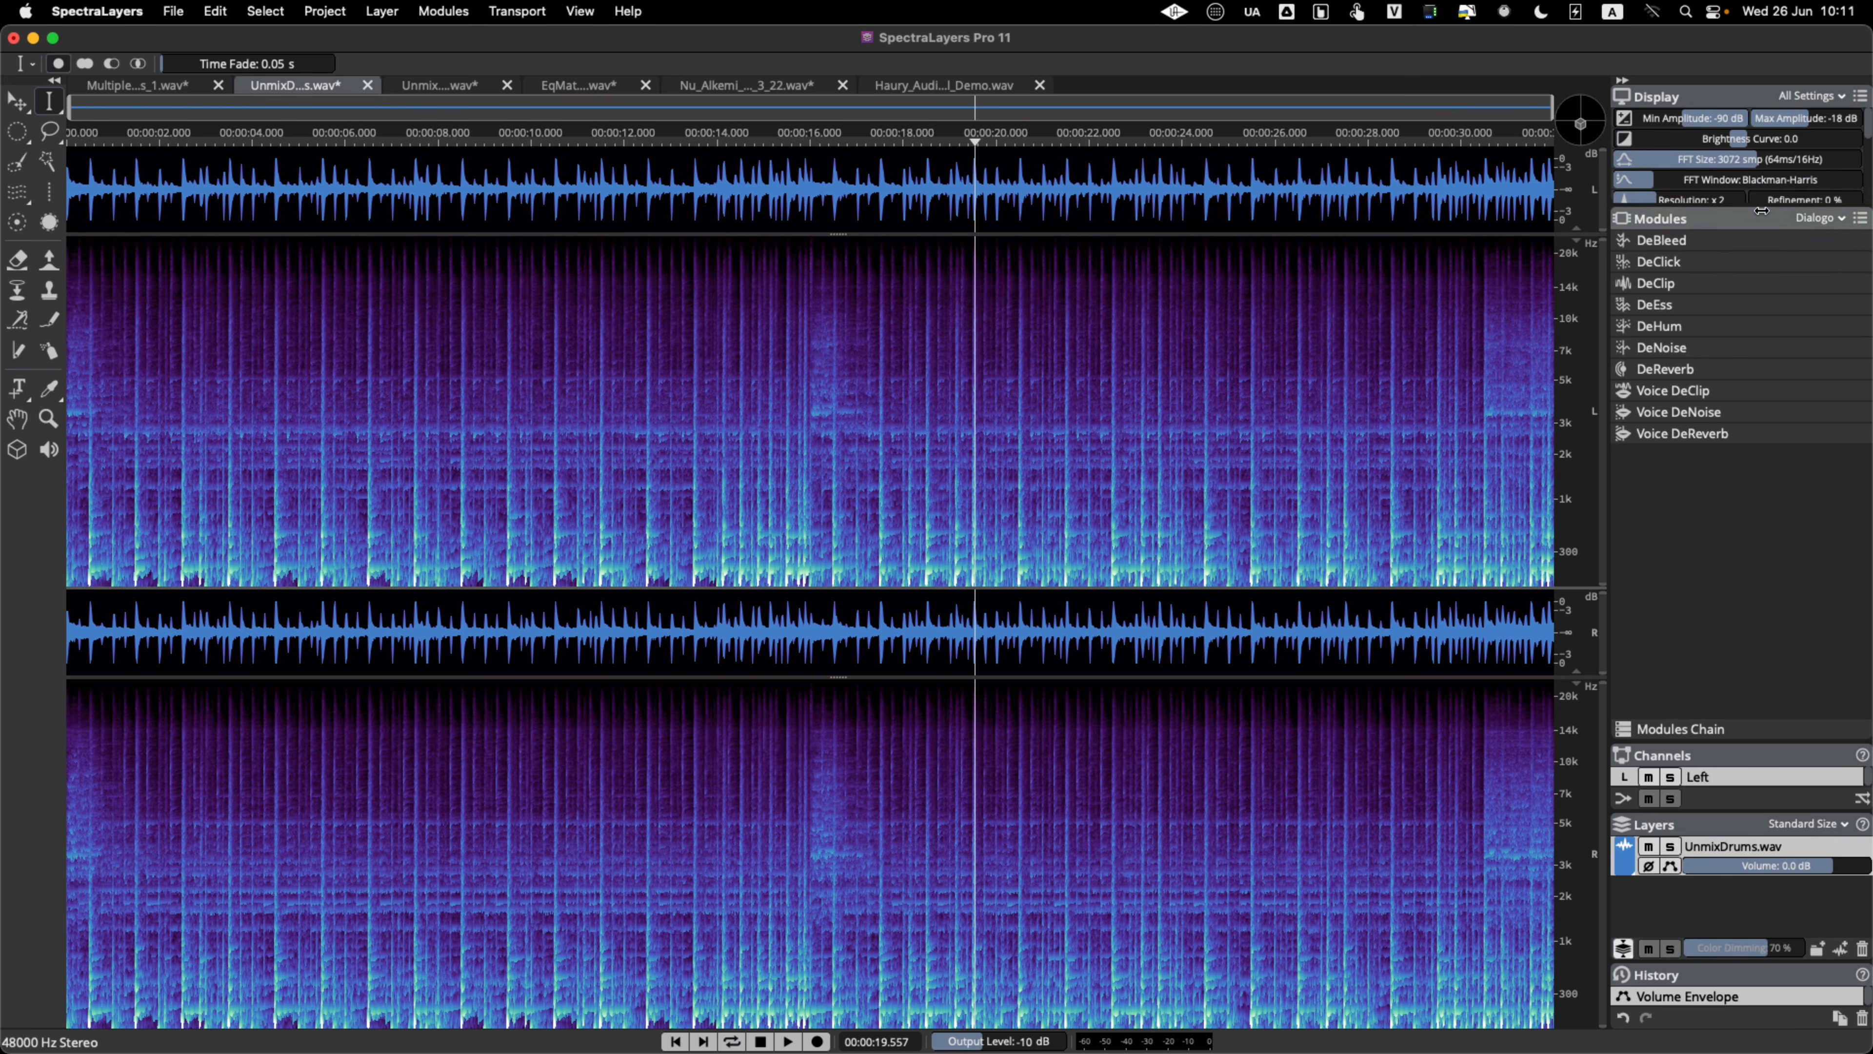
{"action": "left_click_drag", "start_coordinate": [1751, 205], "coordinate": [1742, 398]}
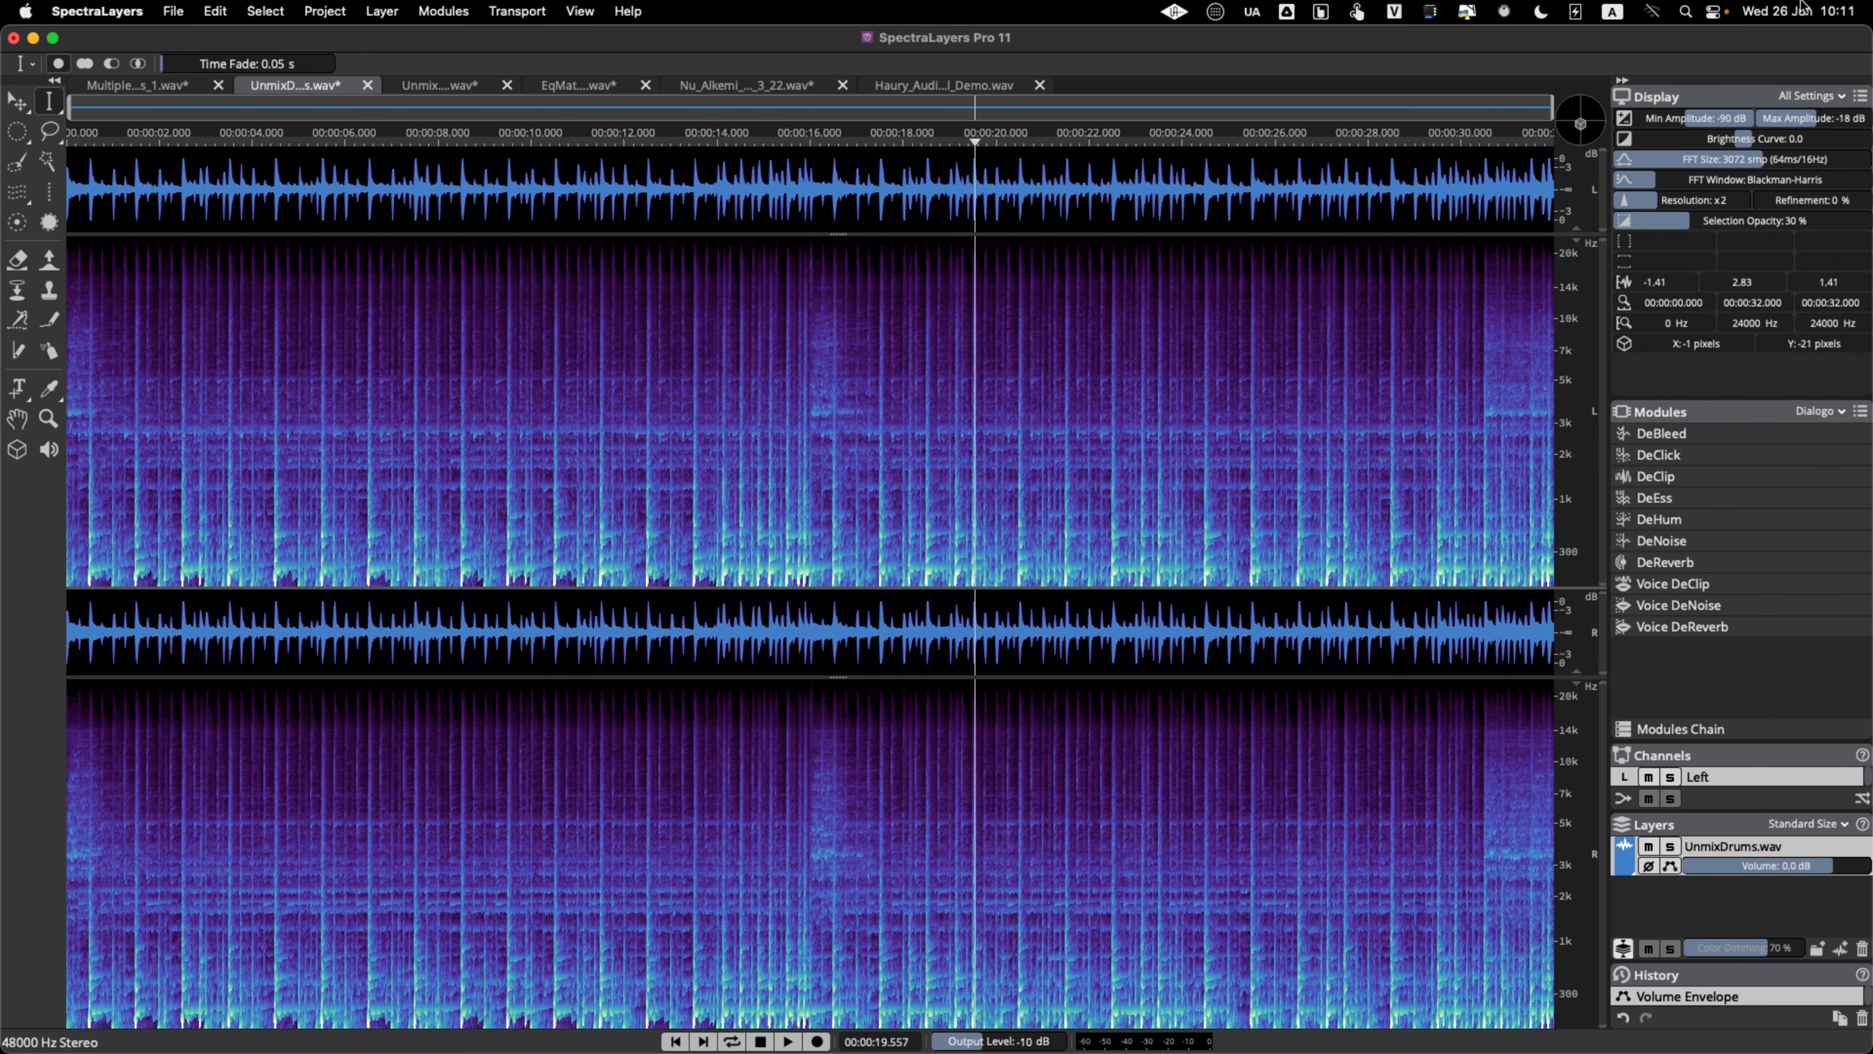
- Return the Display section to Essential Settings and shrink its height to give the module list more room
{"action": "left_click", "coordinate": [1822, 97]}
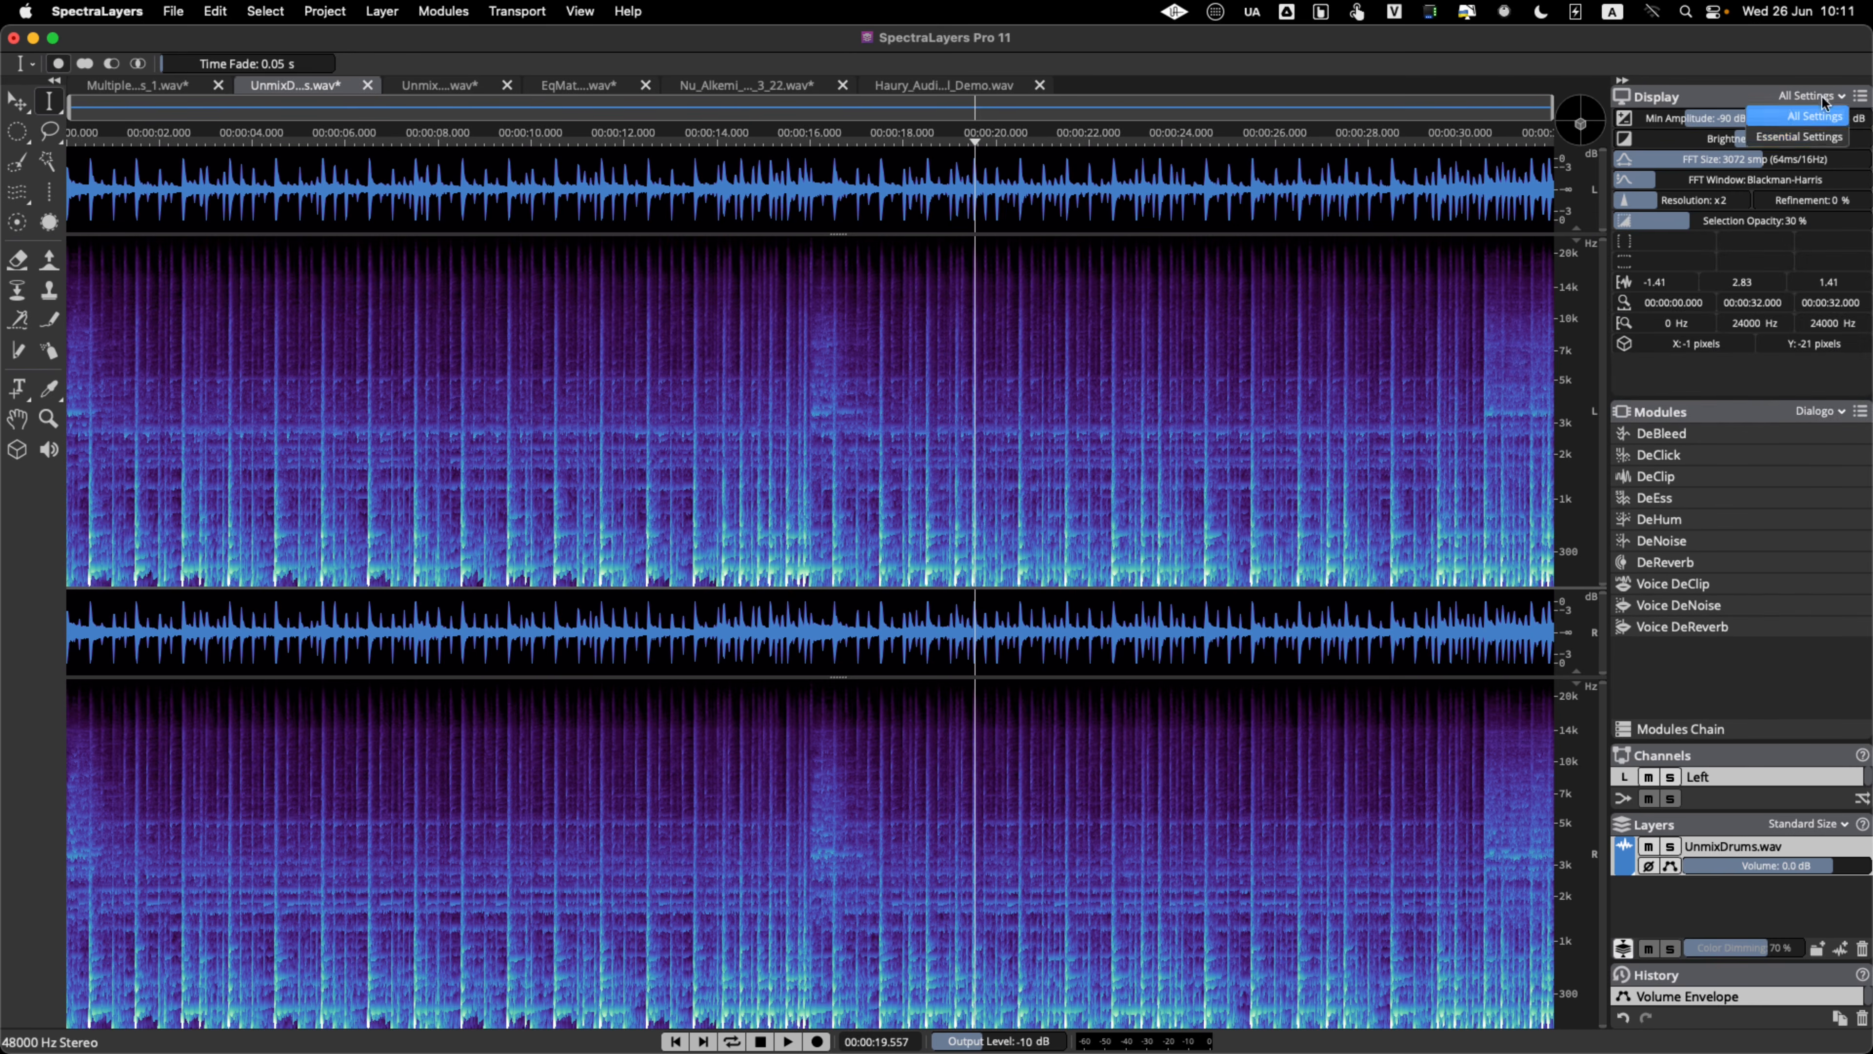
{"action": "left_click", "coordinate": [1803, 137]}
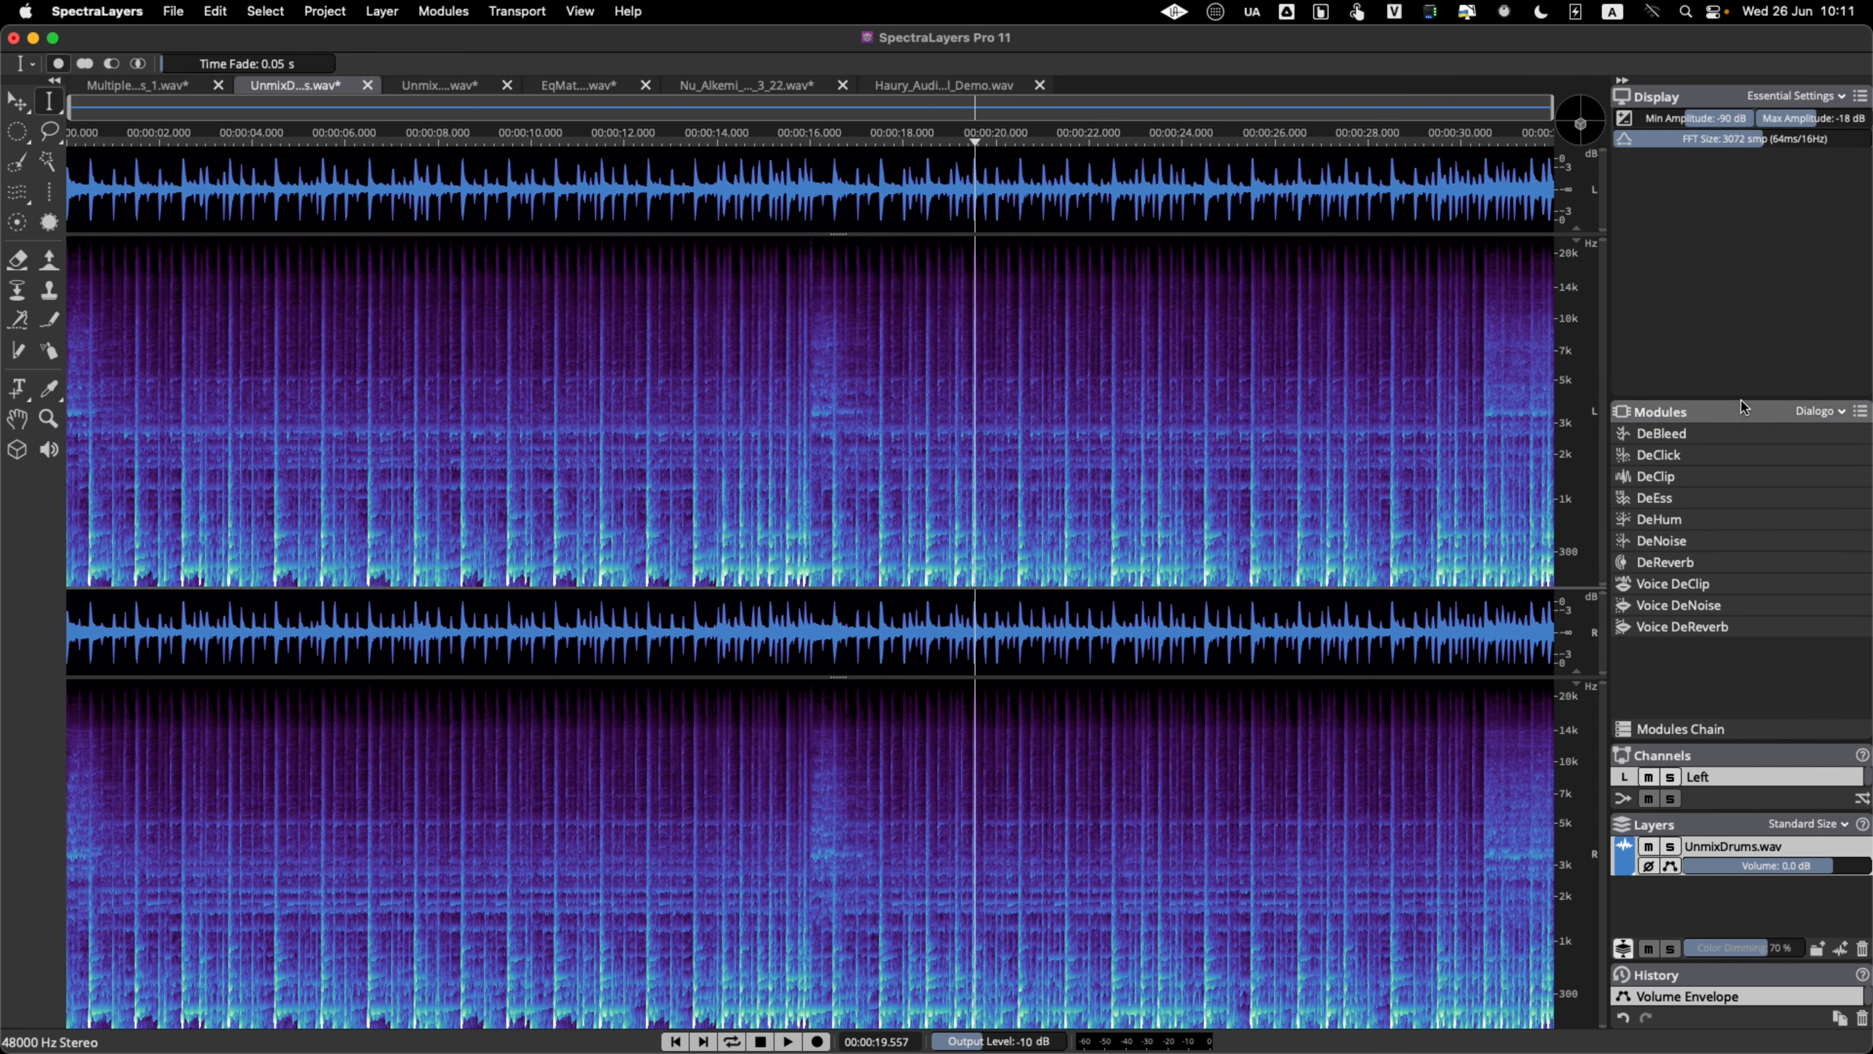
{"action": "left_click_drag", "start_coordinate": [1737, 398], "coordinate": [1726, 242]}
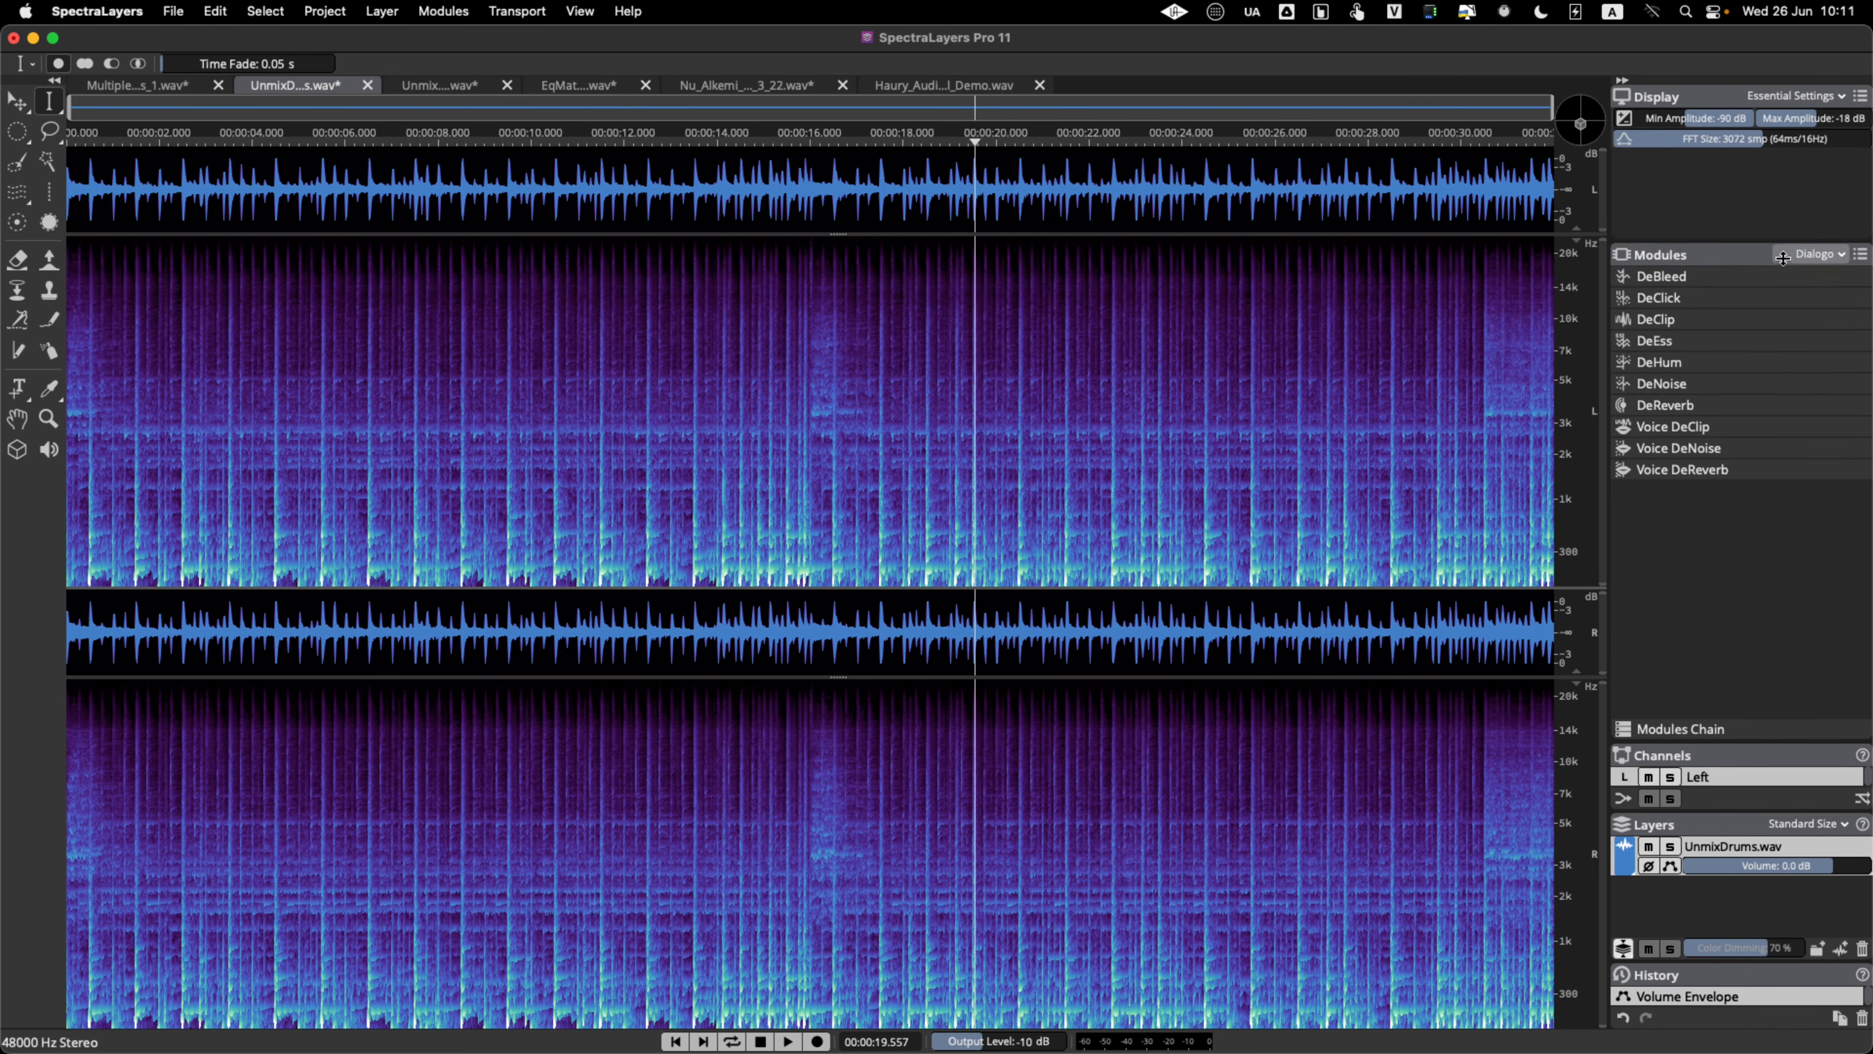
- Browse the module list through the All Modules, Unmix, Utilities and Restoration filters, finishing on the Dialogo filter
{"action": "left_click", "coordinate": [1824, 255]}
{"action": "left_click", "coordinate": [1820, 273]}
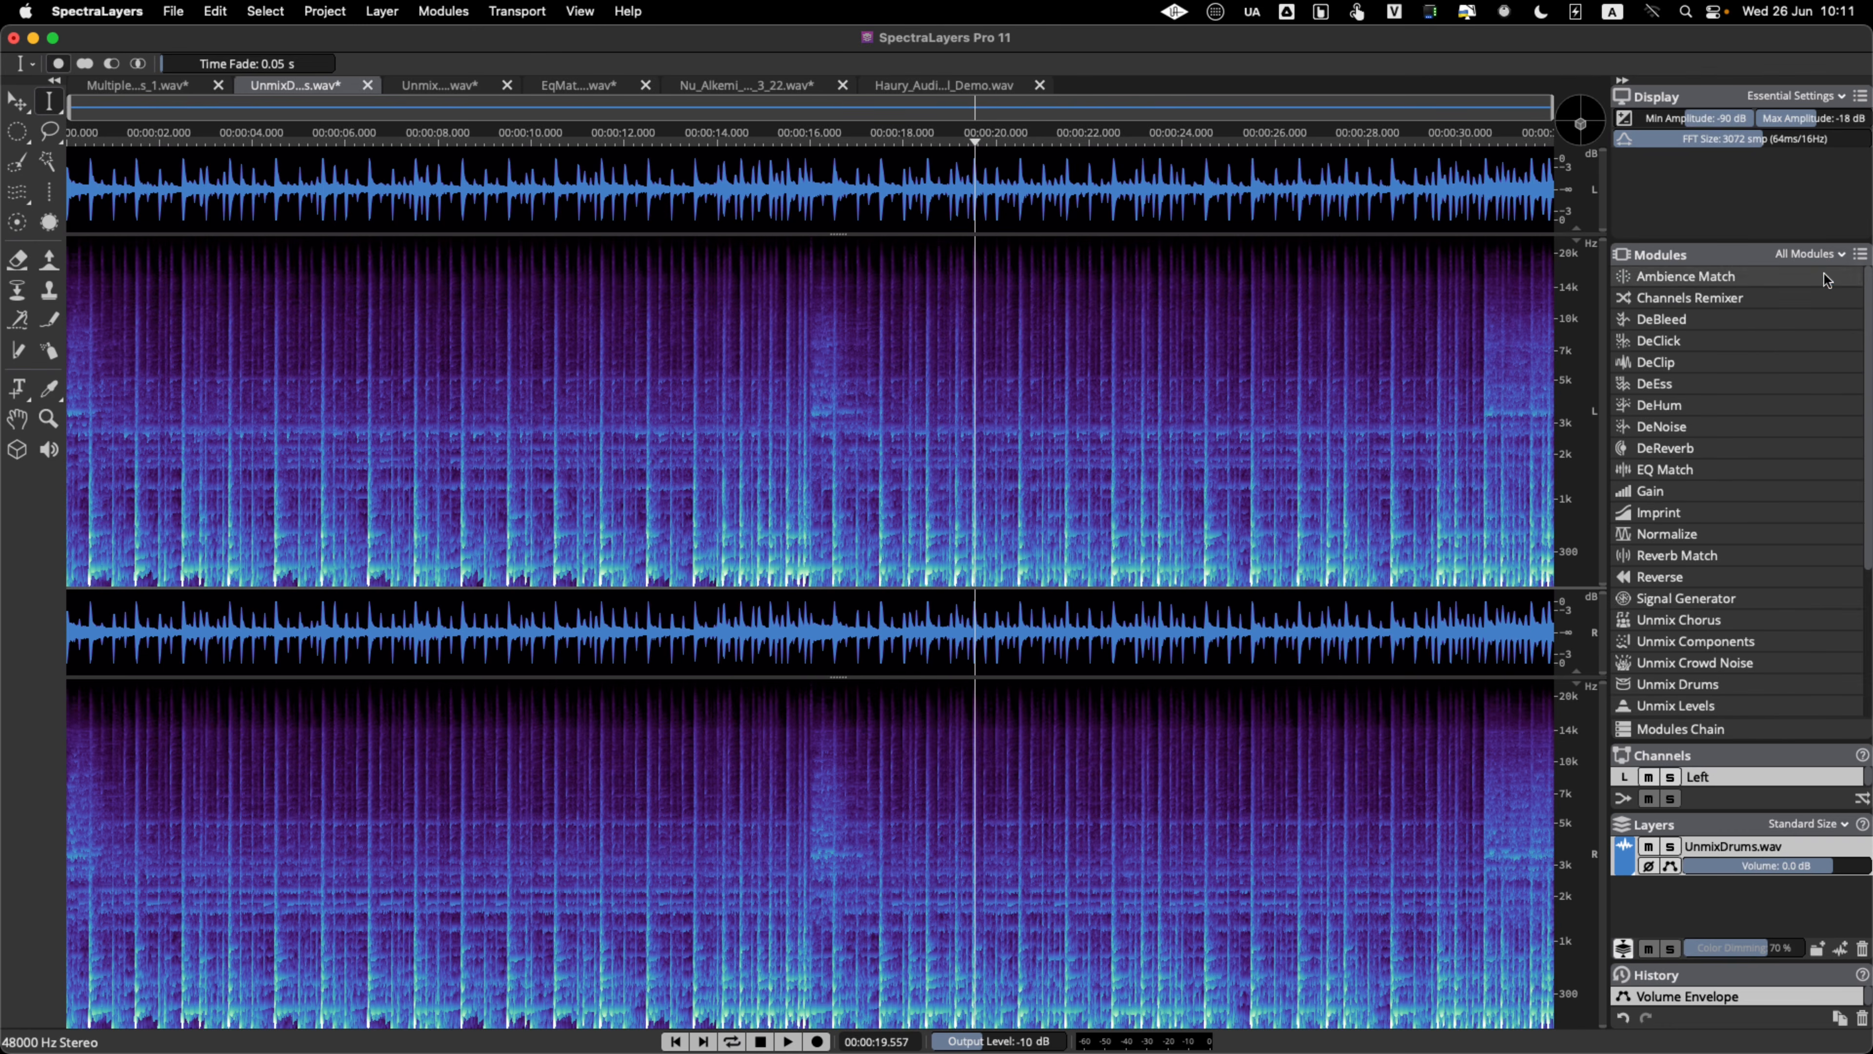
{"action": "scroll", "coordinate": [1744, 387], "scroll_direction": "down", "scroll_amount": 3}
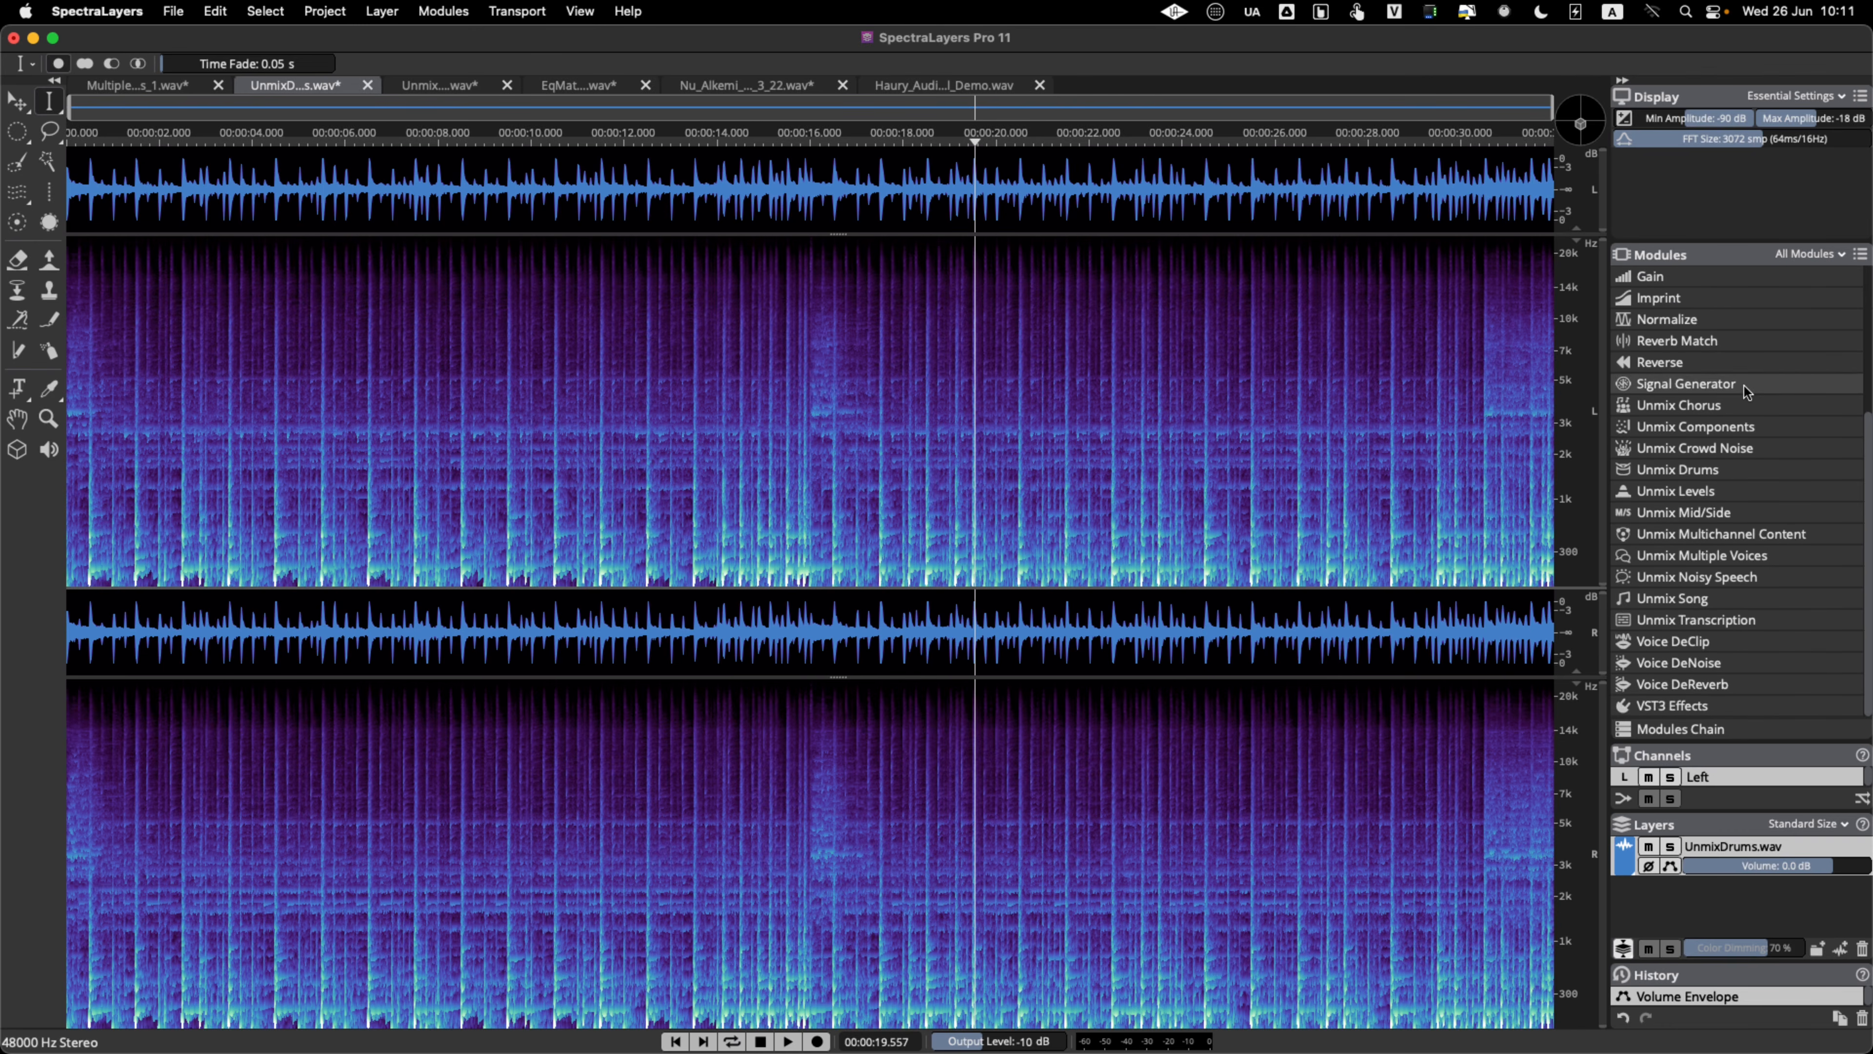
{"action": "left_click", "coordinate": [1833, 255]}
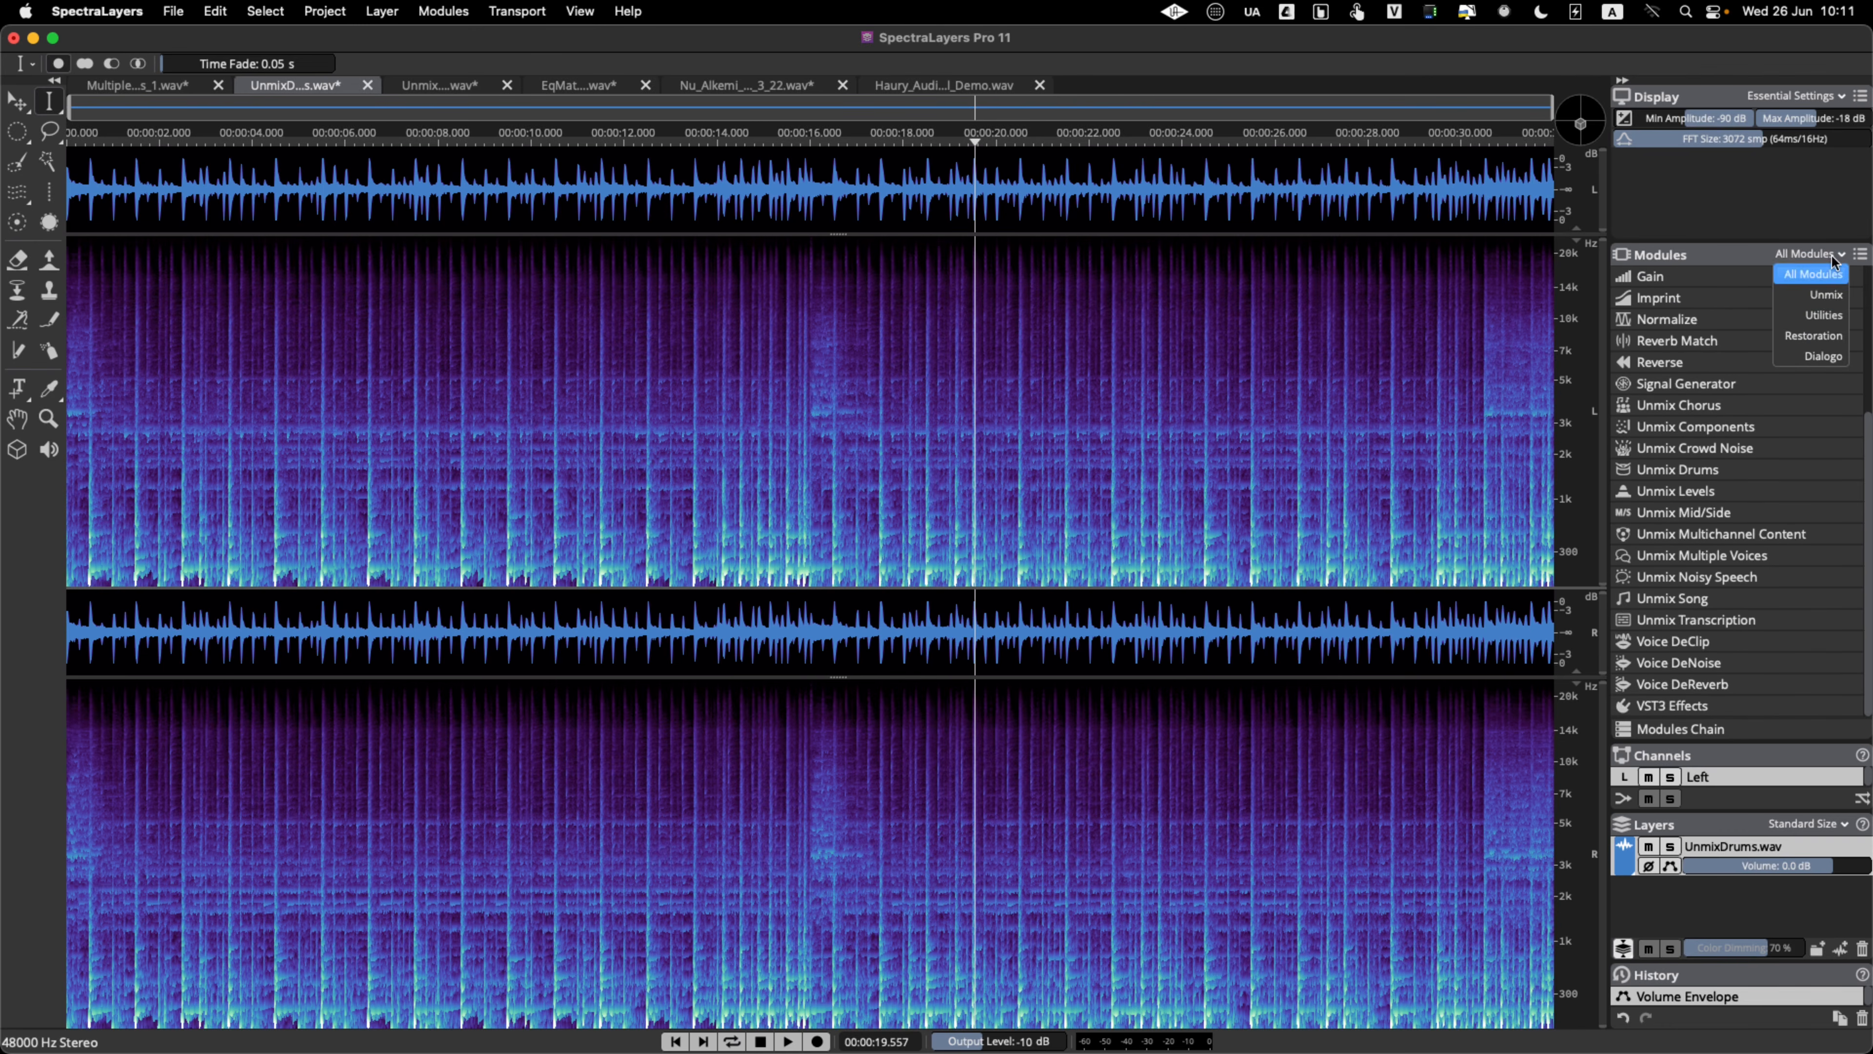
{"action": "left_click", "coordinate": [1828, 295]}
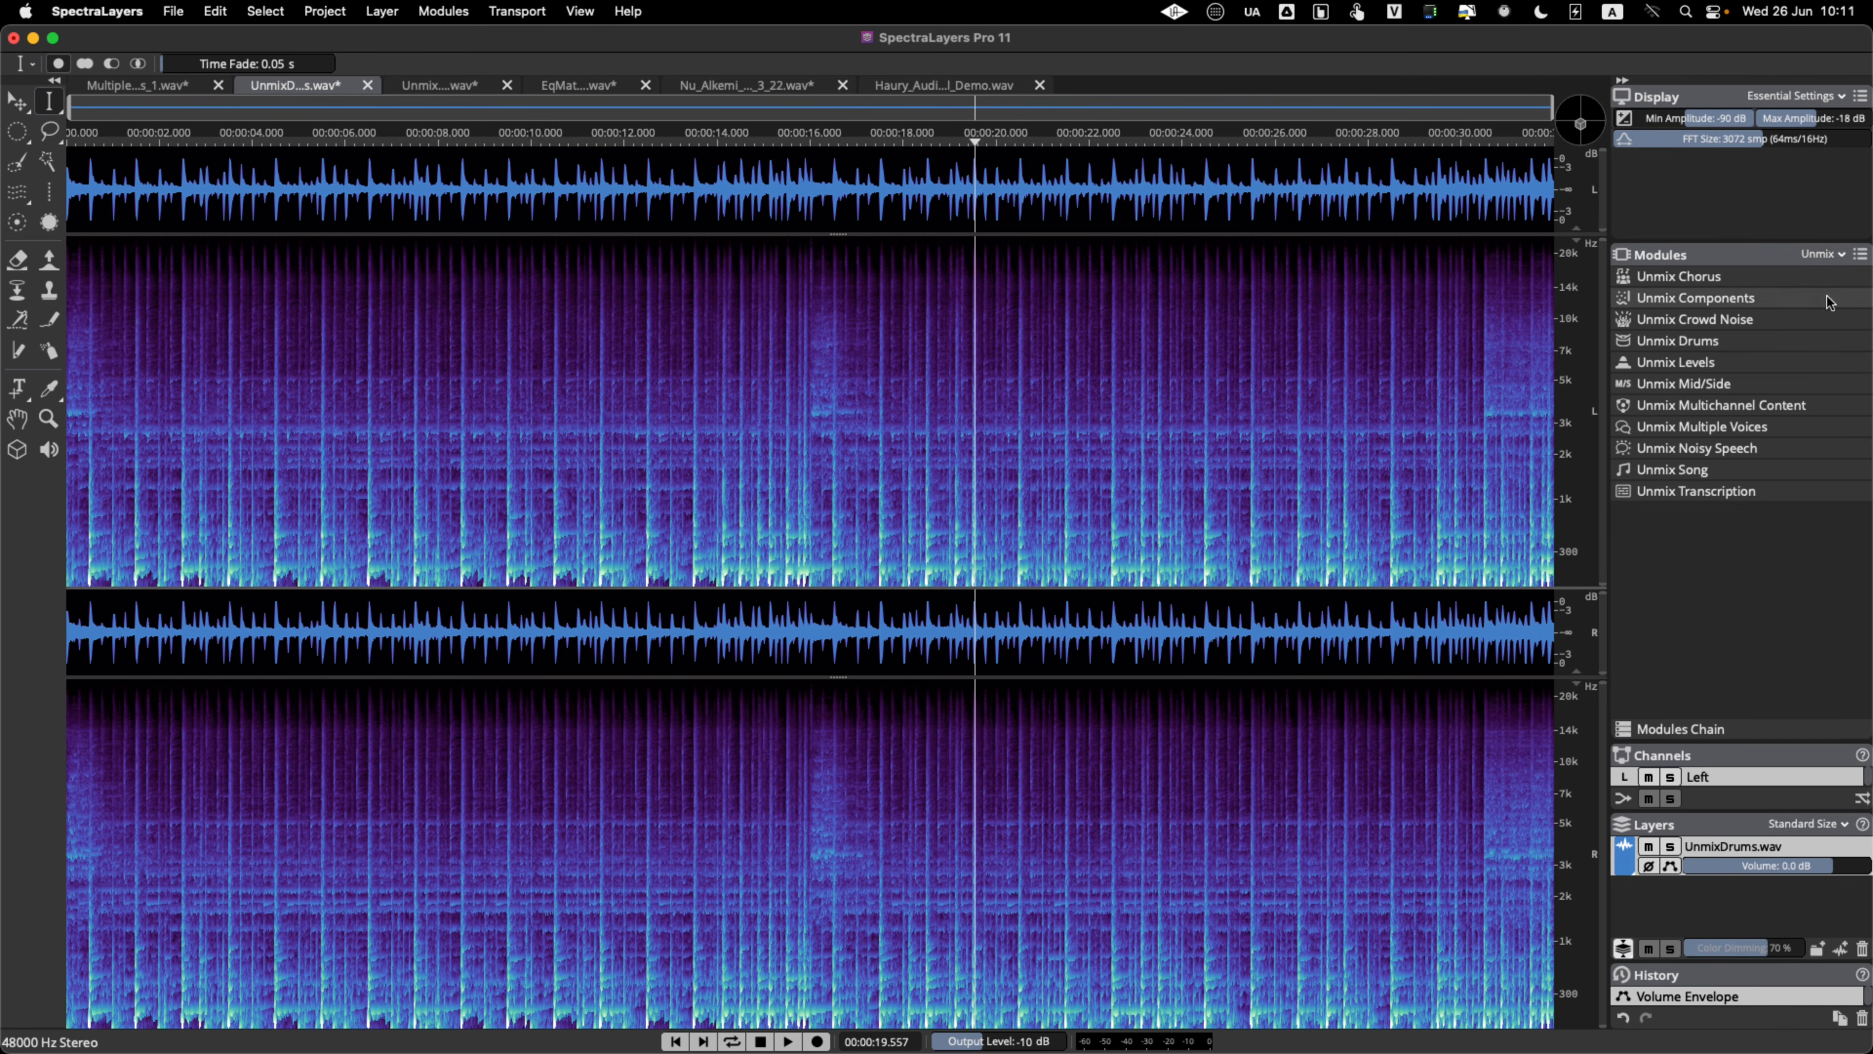
{"action": "left_click", "coordinate": [1826, 255]}
{"action": "left_click", "coordinate": [1828, 314]}
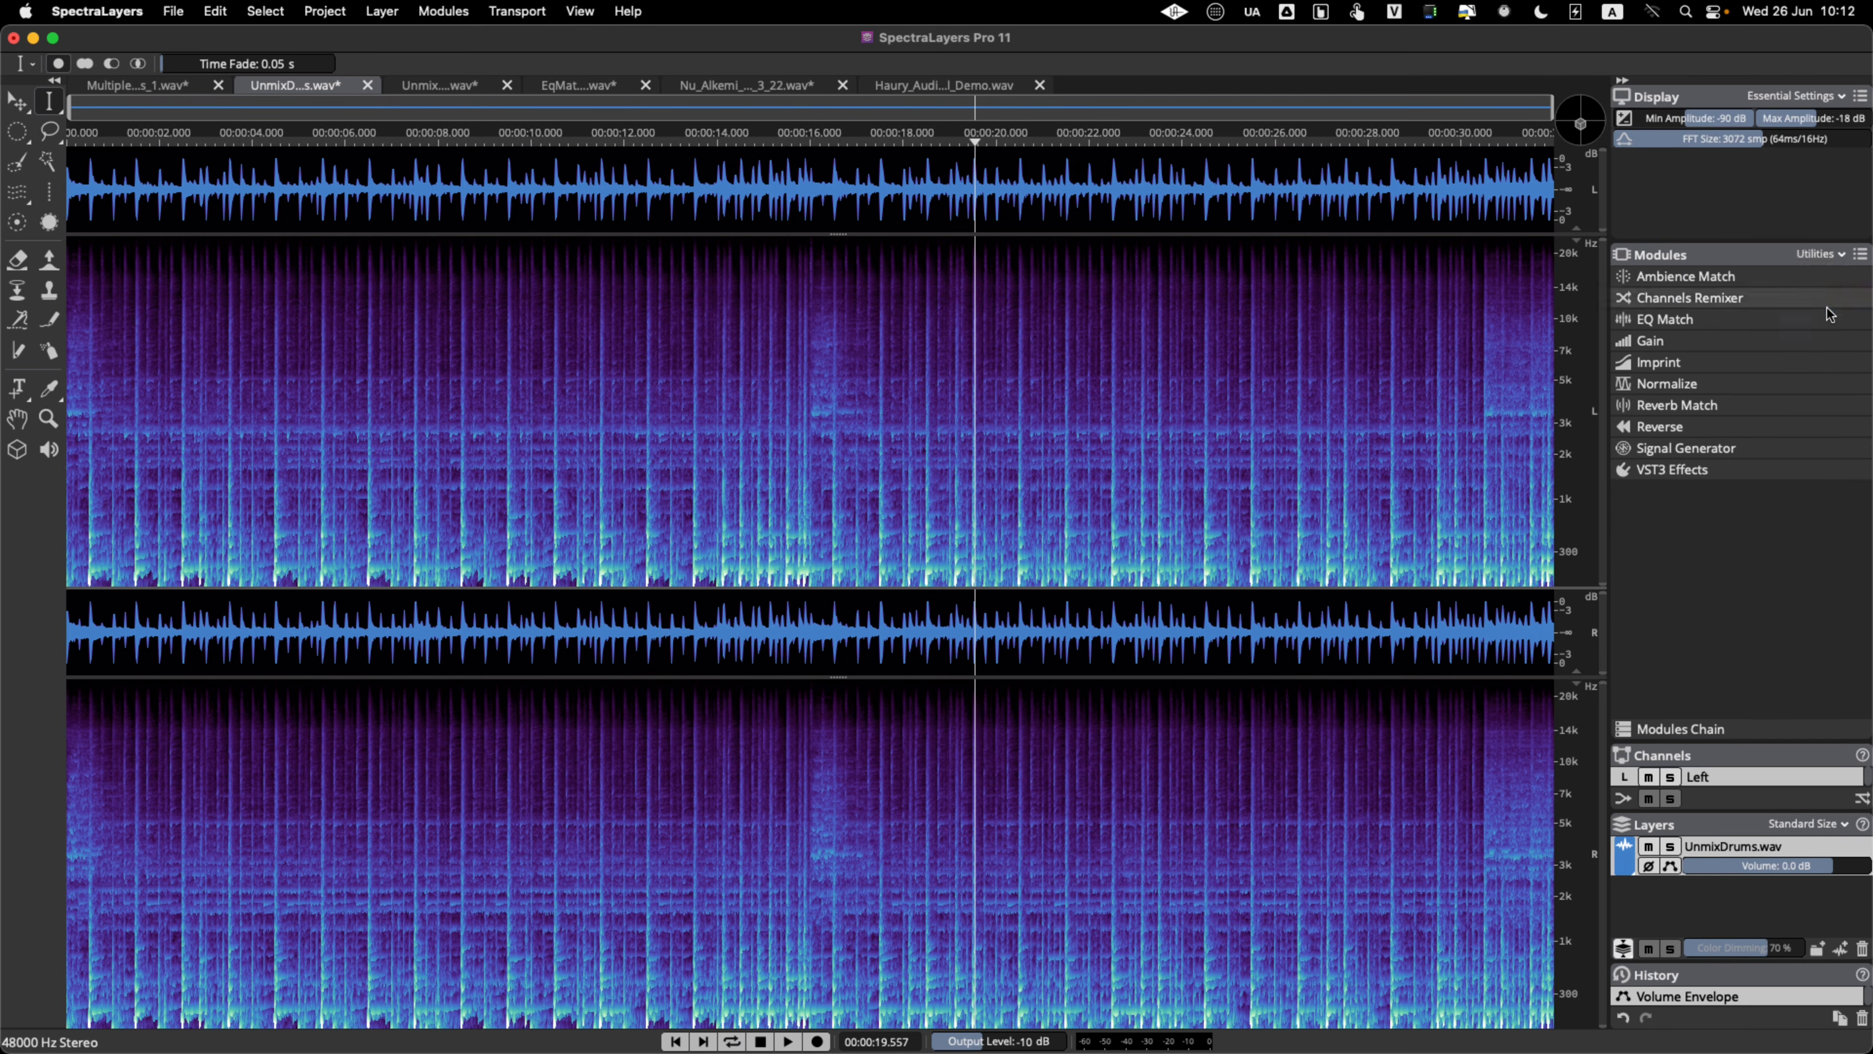
{"action": "left_click", "coordinate": [1825, 255]}
{"action": "left_click", "coordinate": [1819, 337]}
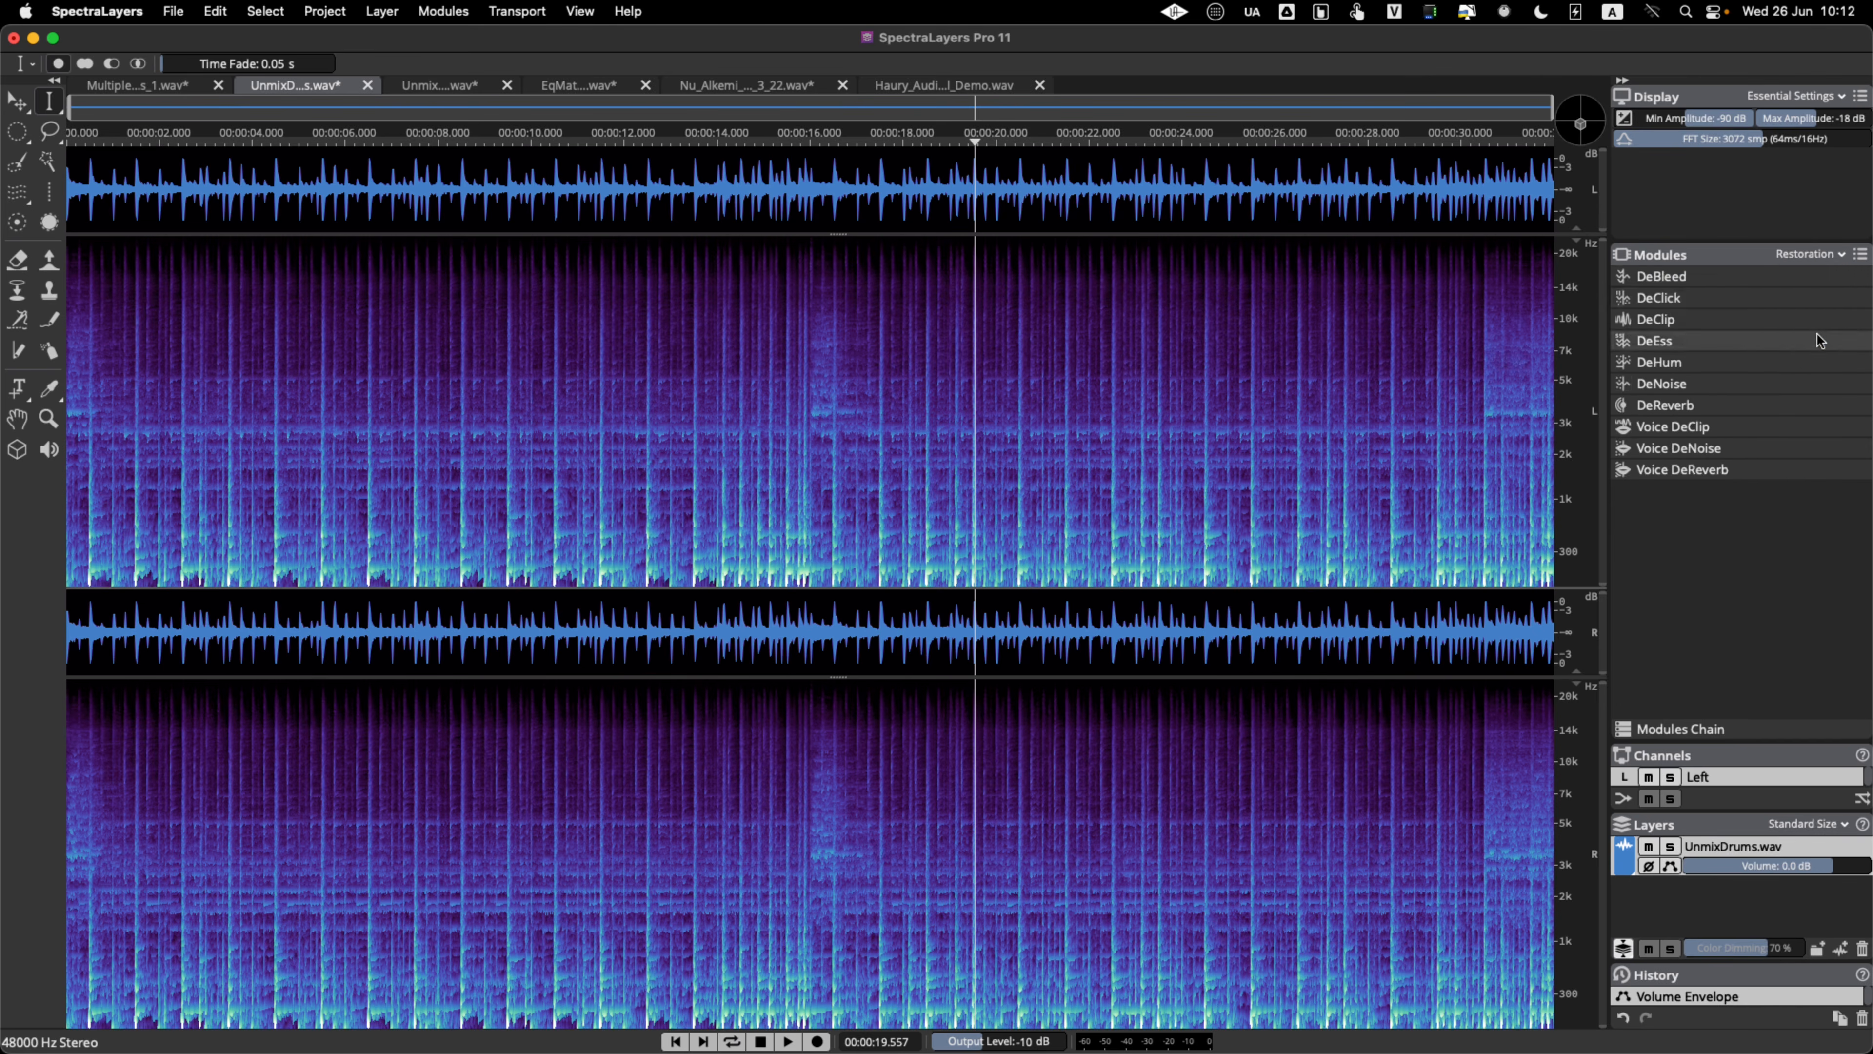
{"action": "left_click", "coordinate": [1826, 255]}
{"action": "left_click", "coordinate": [1823, 356]}
- Customize the displayed modules by adding Ambience Match, Unmix Noisy Speech and VST3 Effects and removing DeBleed
{"action": "left_click", "coordinate": [1860, 254]}
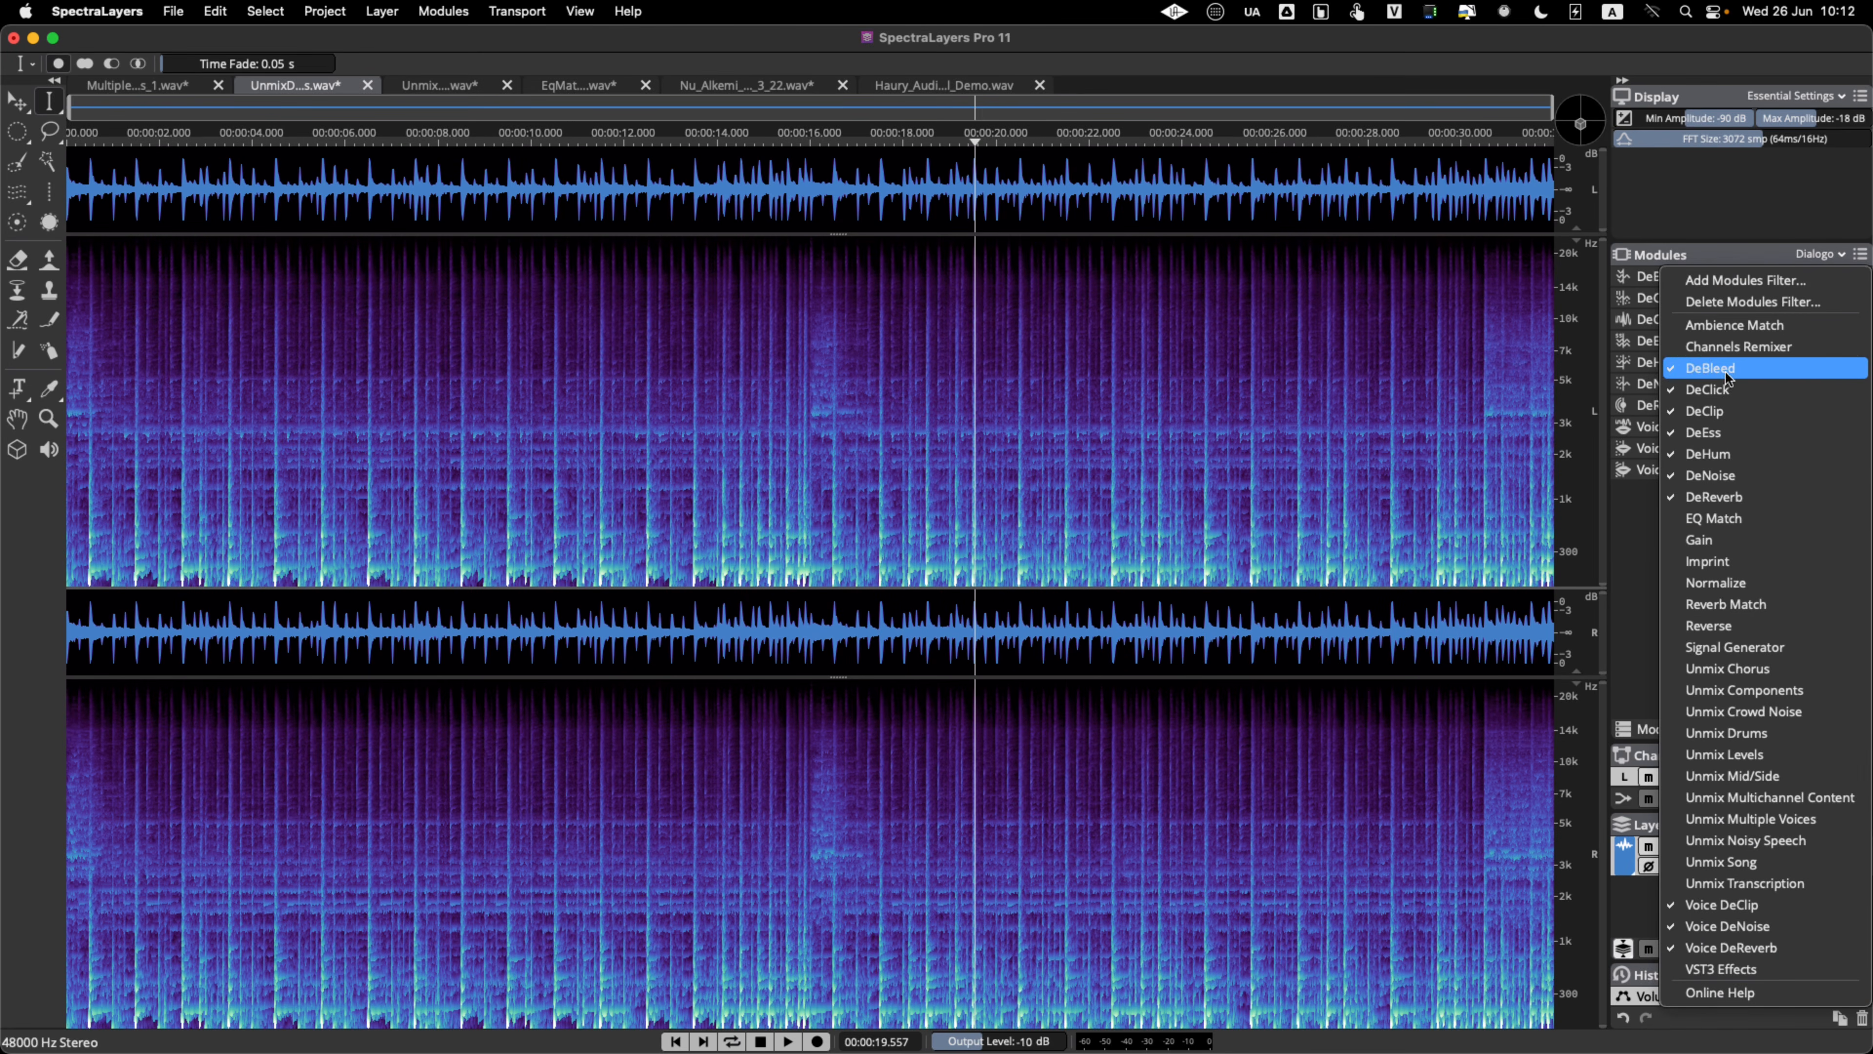
{"action": "left_click", "coordinate": [1725, 326]}
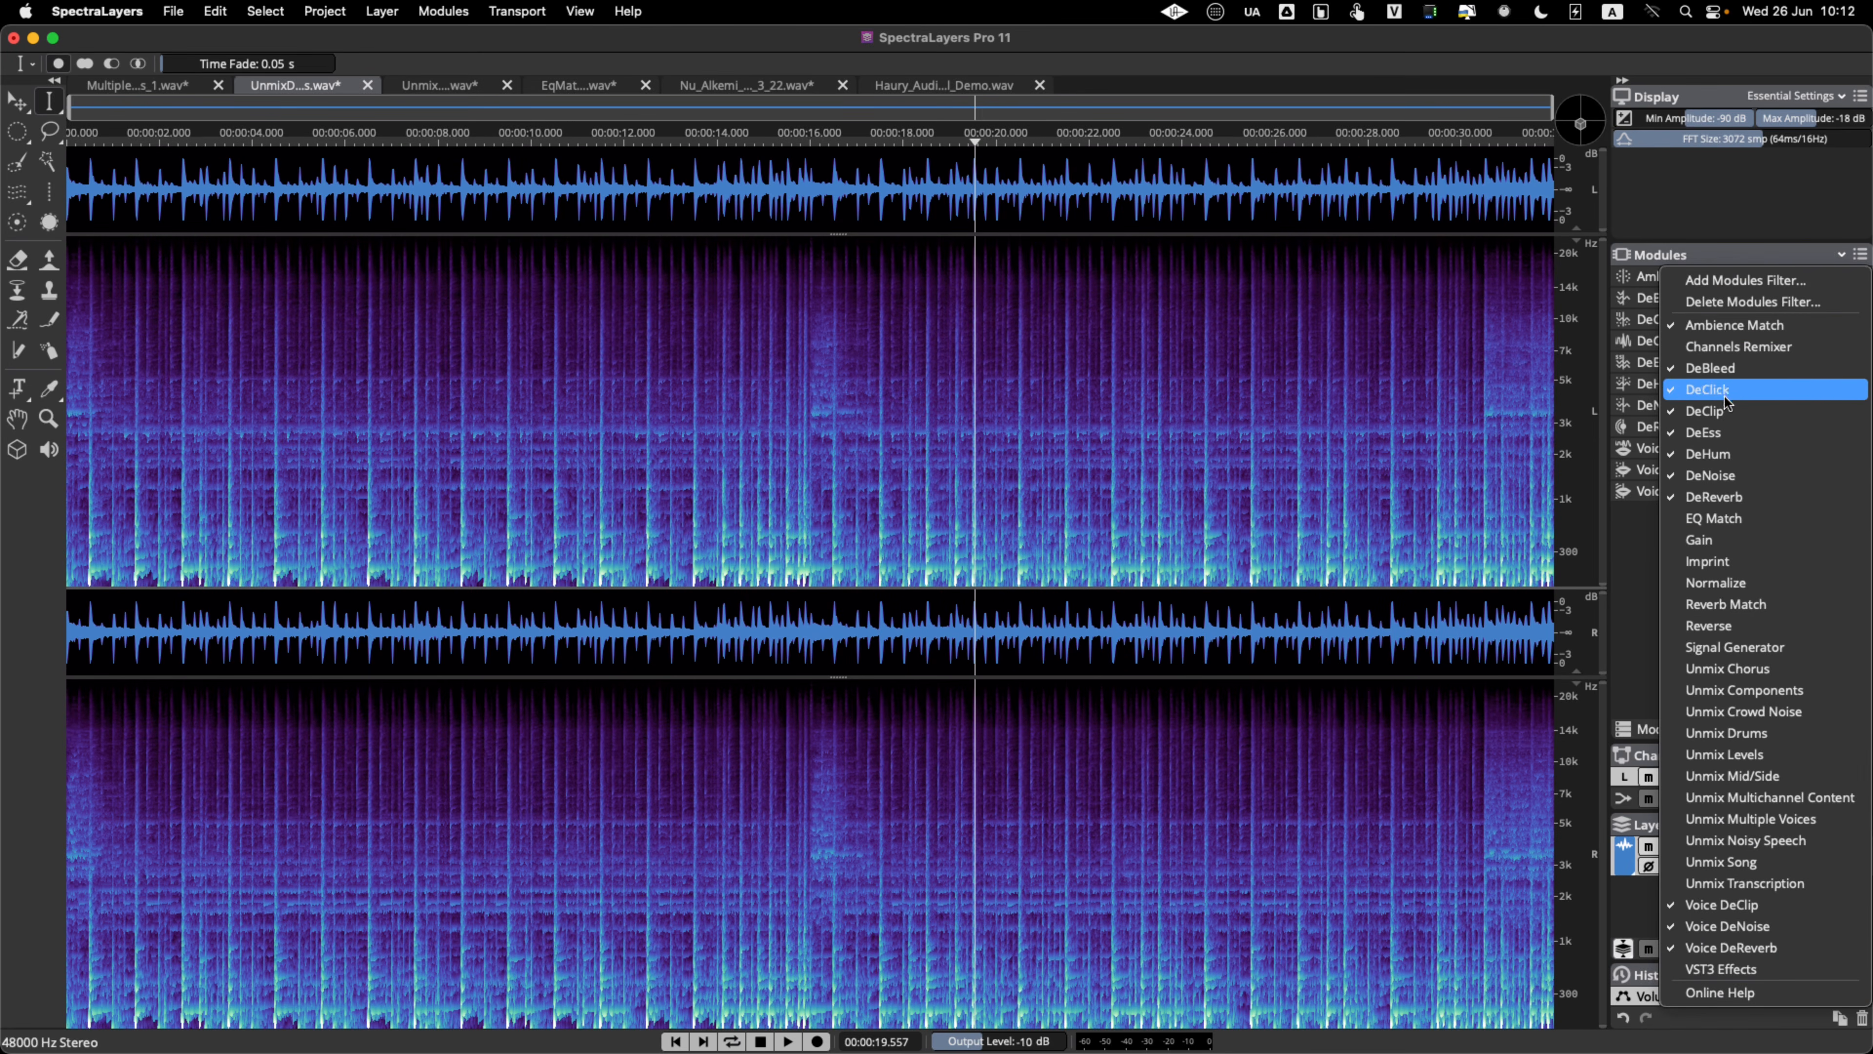
{"action": "left_click", "coordinate": [1732, 367]}
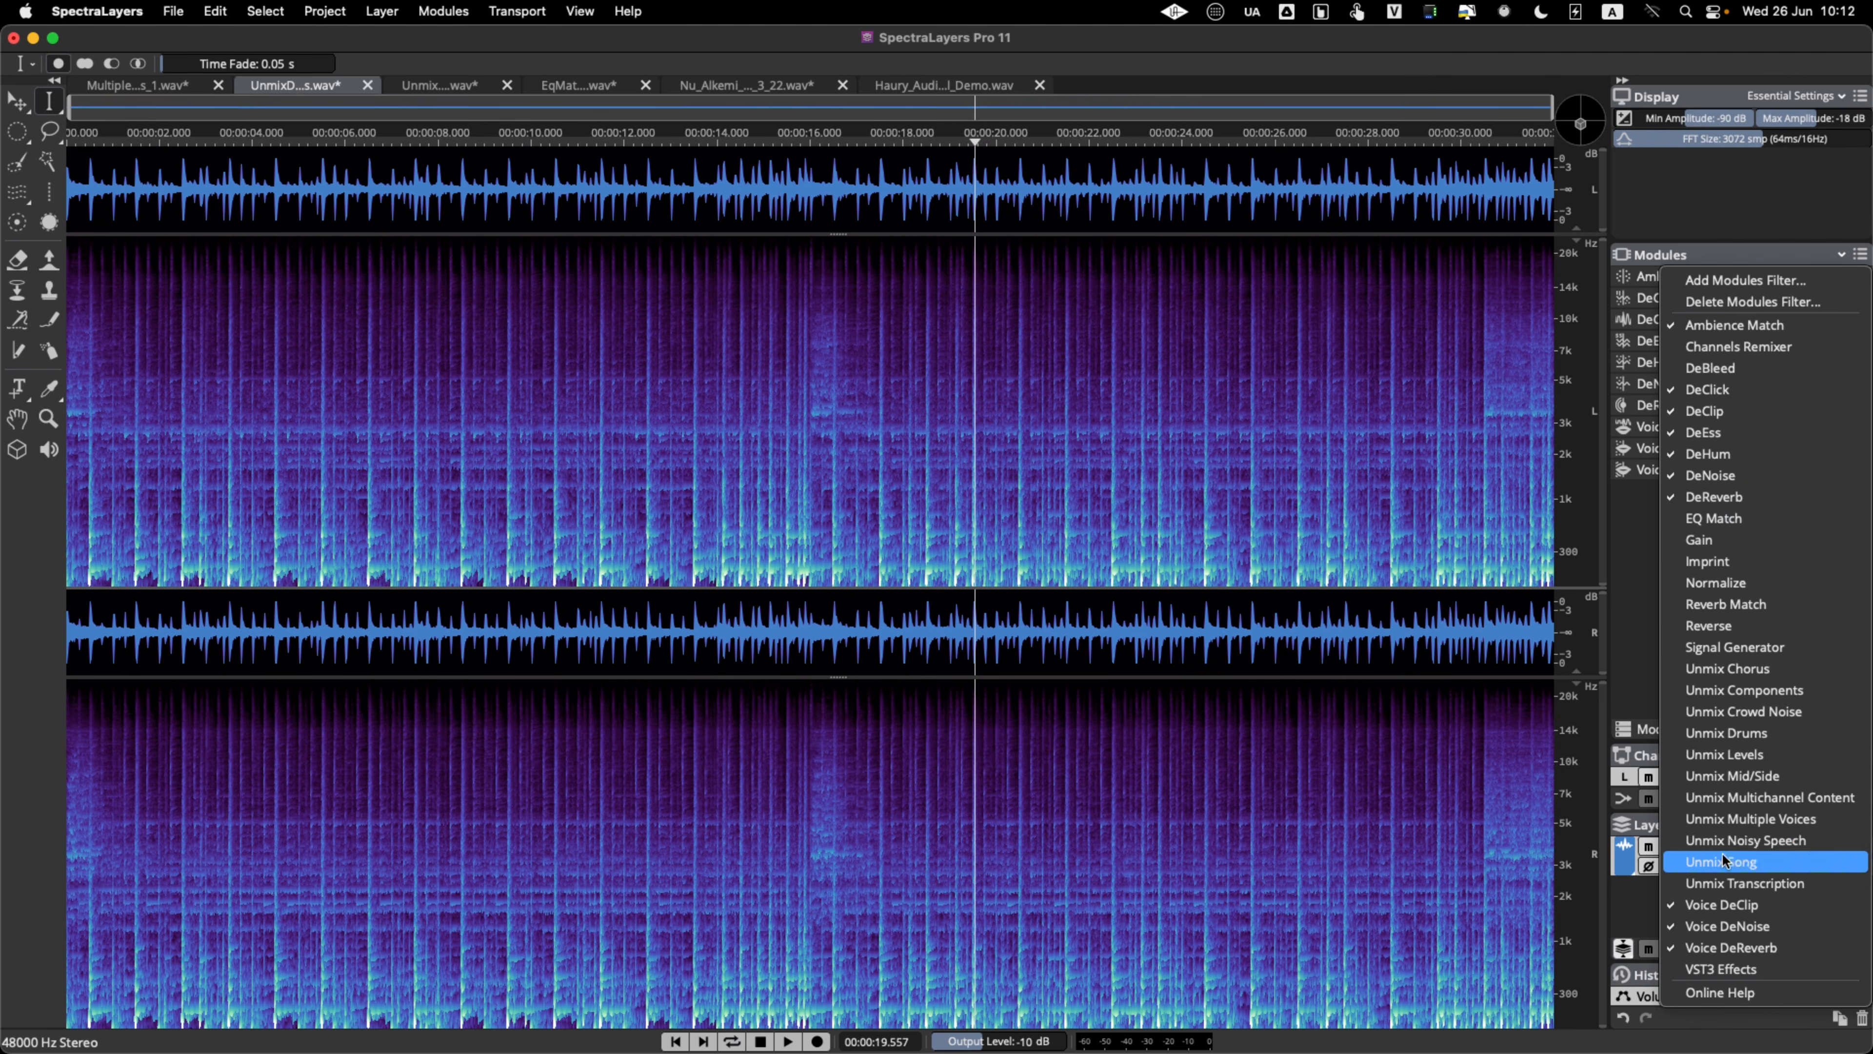
{"action": "left_click", "coordinate": [1735, 840]}
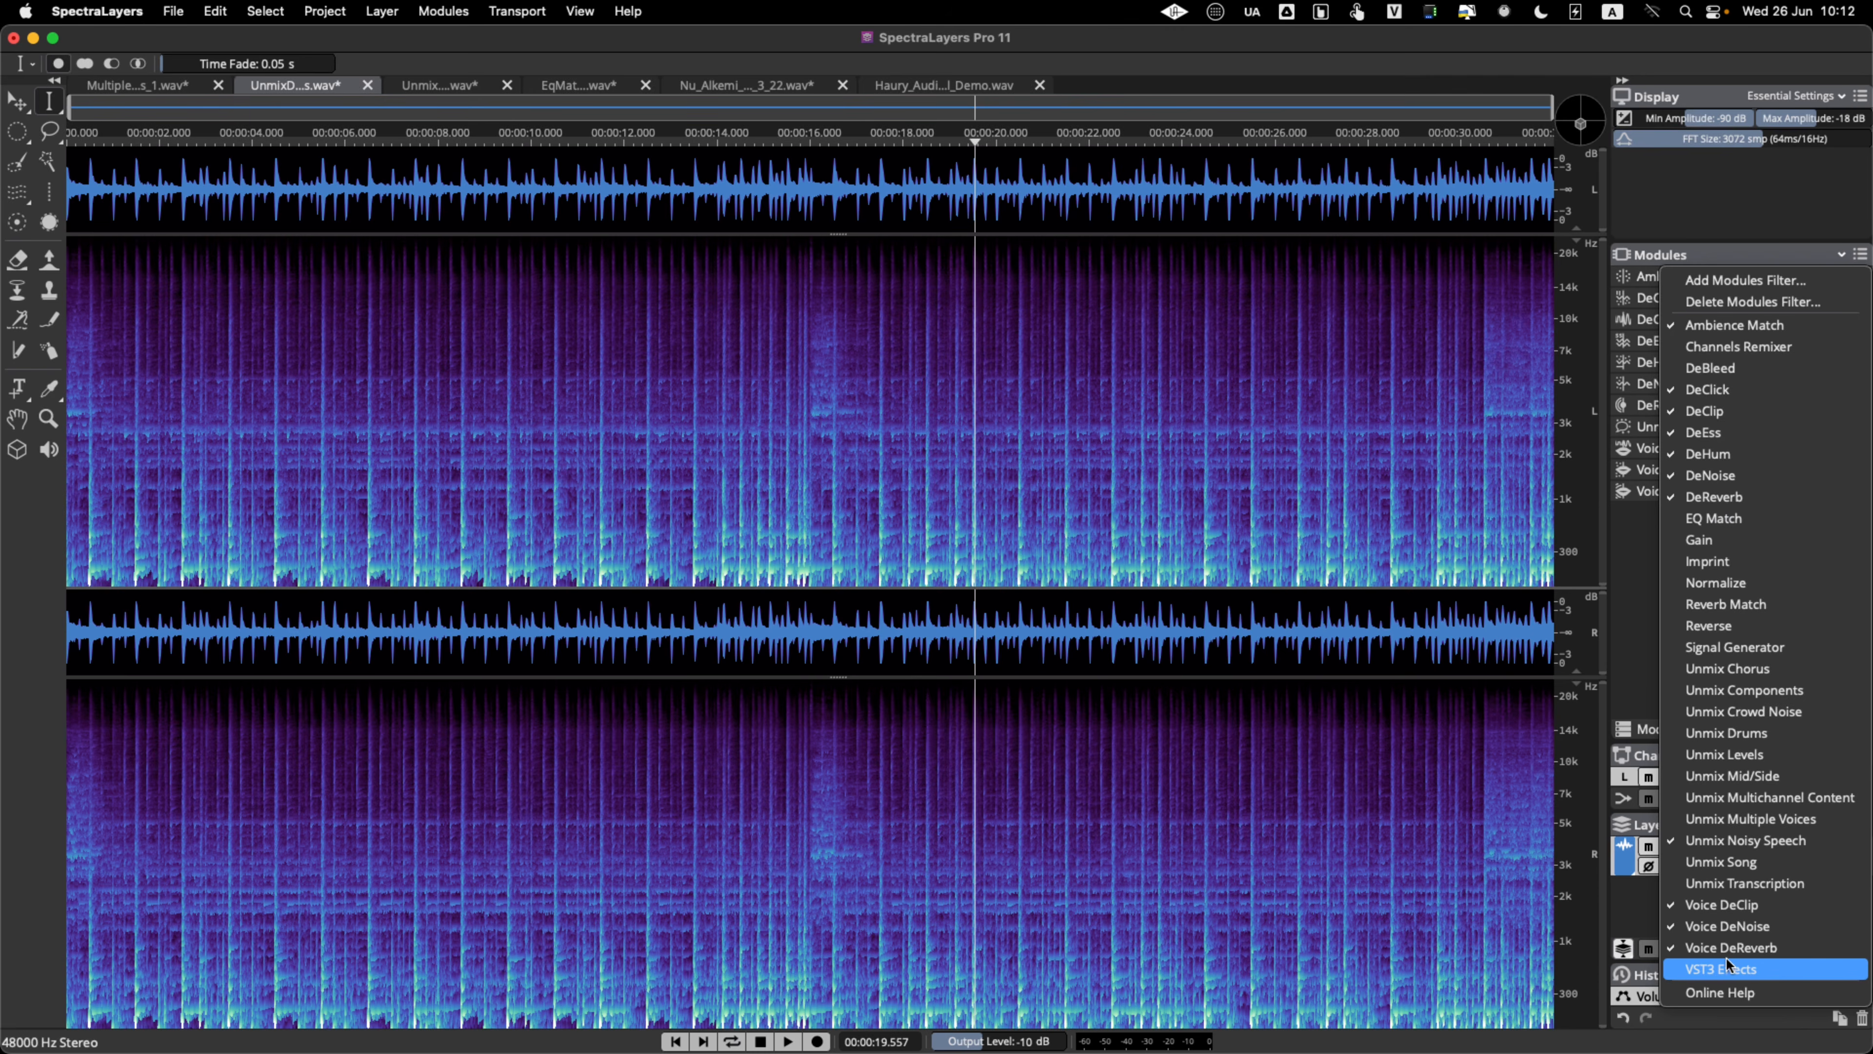
{"action": "left_click", "coordinate": [1723, 973]}
{"action": "left_click", "coordinate": [1625, 642]}
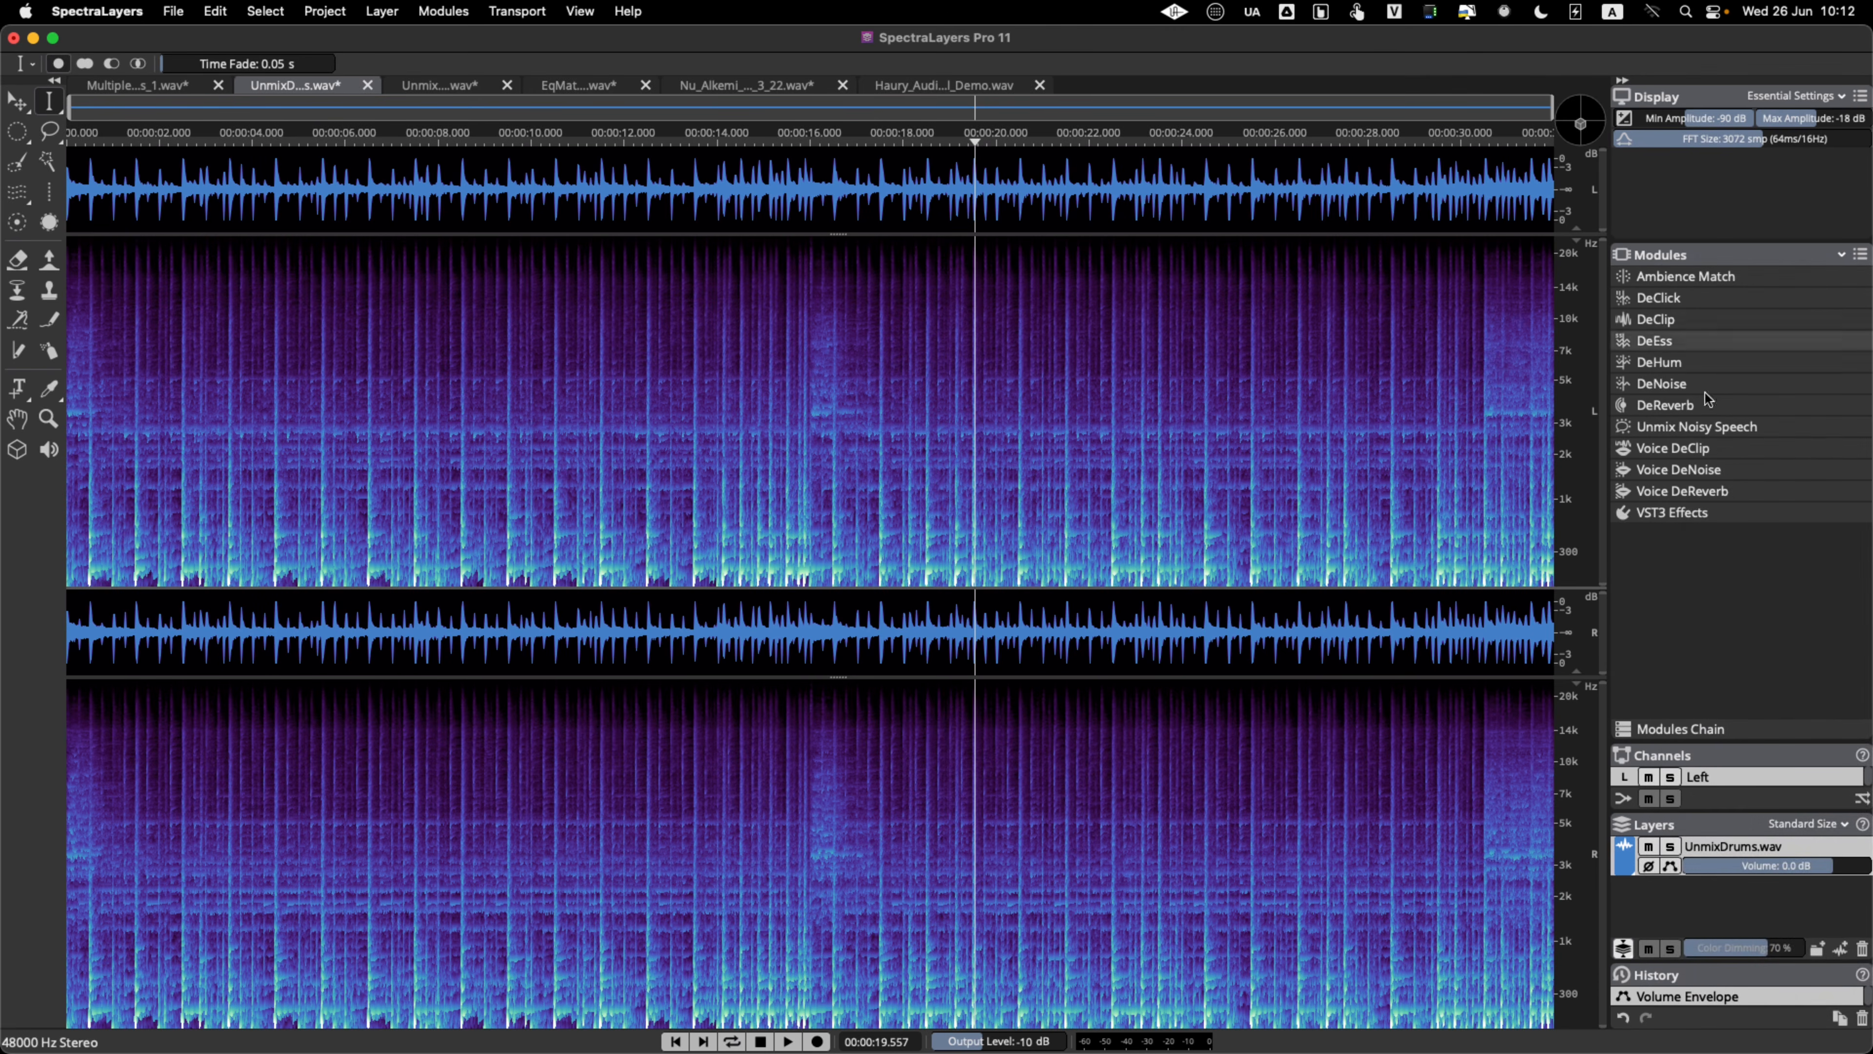
- Switch the module list to the Restoration filter and back to the Dialogo filter
{"action": "left_click", "coordinate": [1838, 253]}
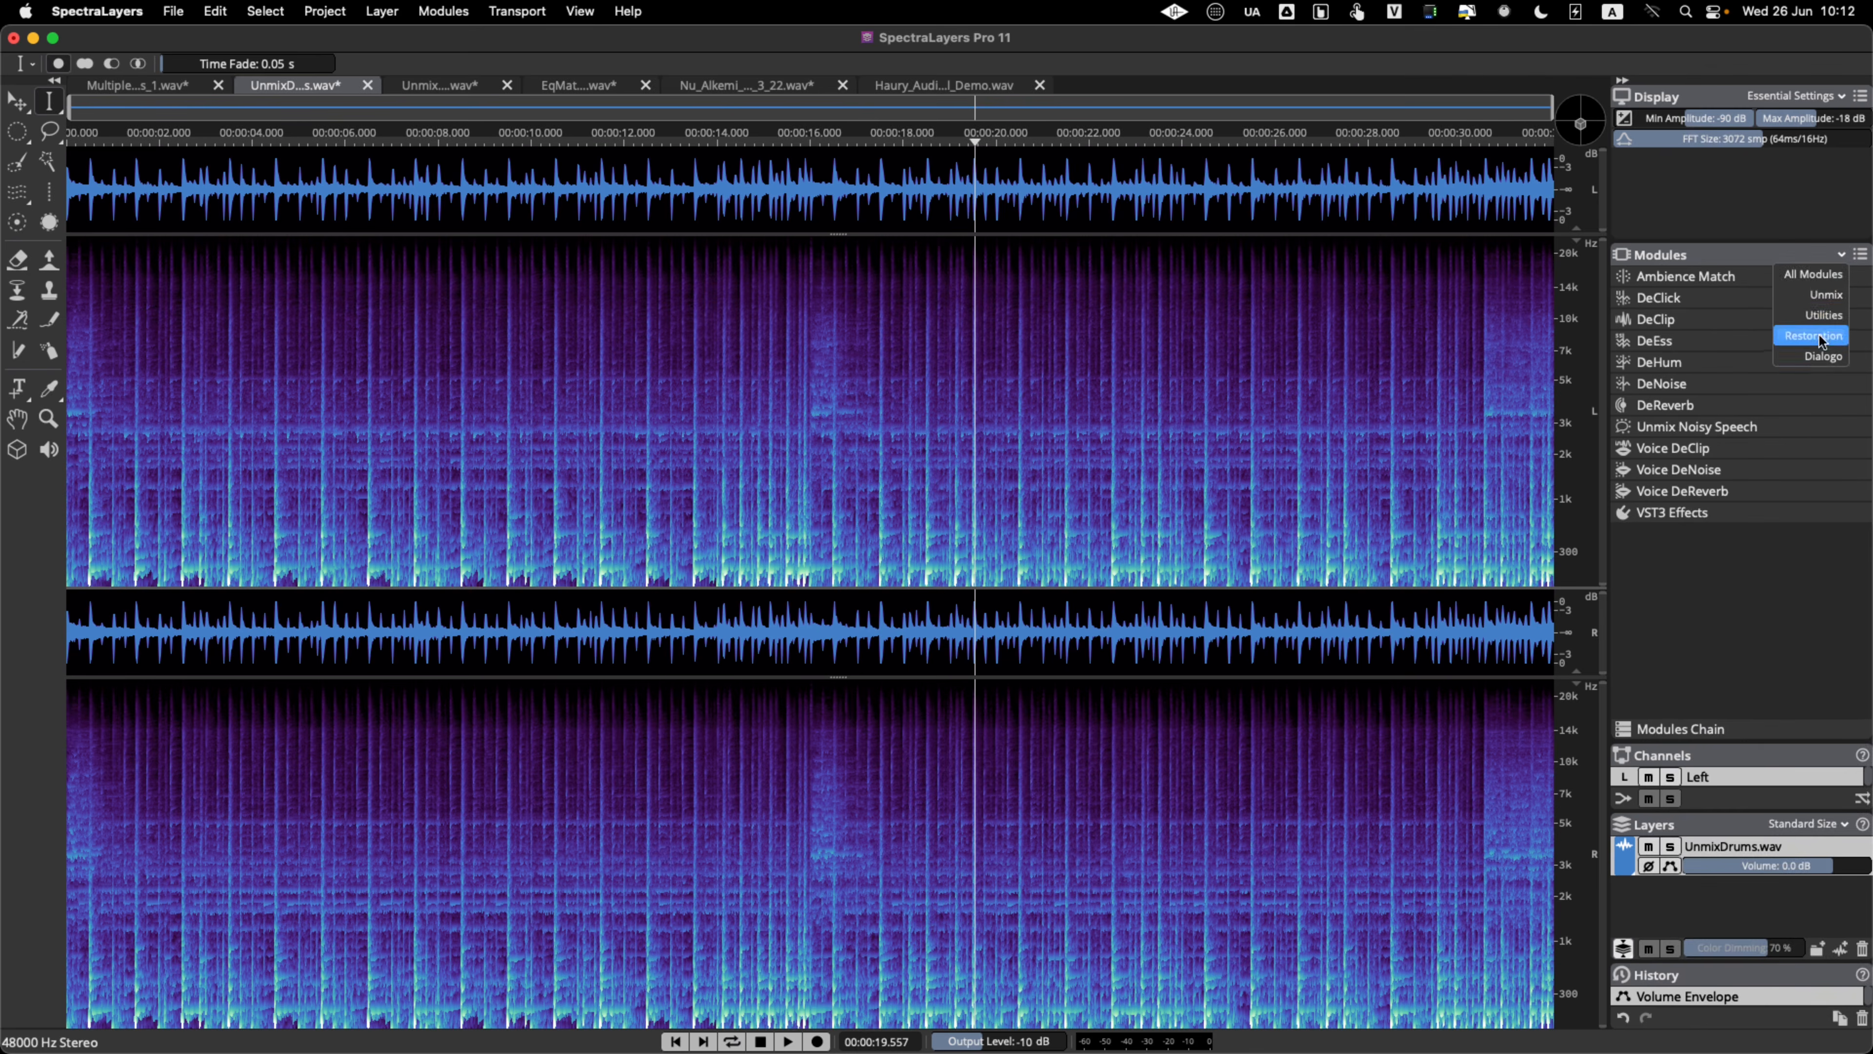
{"action": "left_click", "coordinate": [1822, 335]}
{"action": "left_click", "coordinate": [1828, 253]}
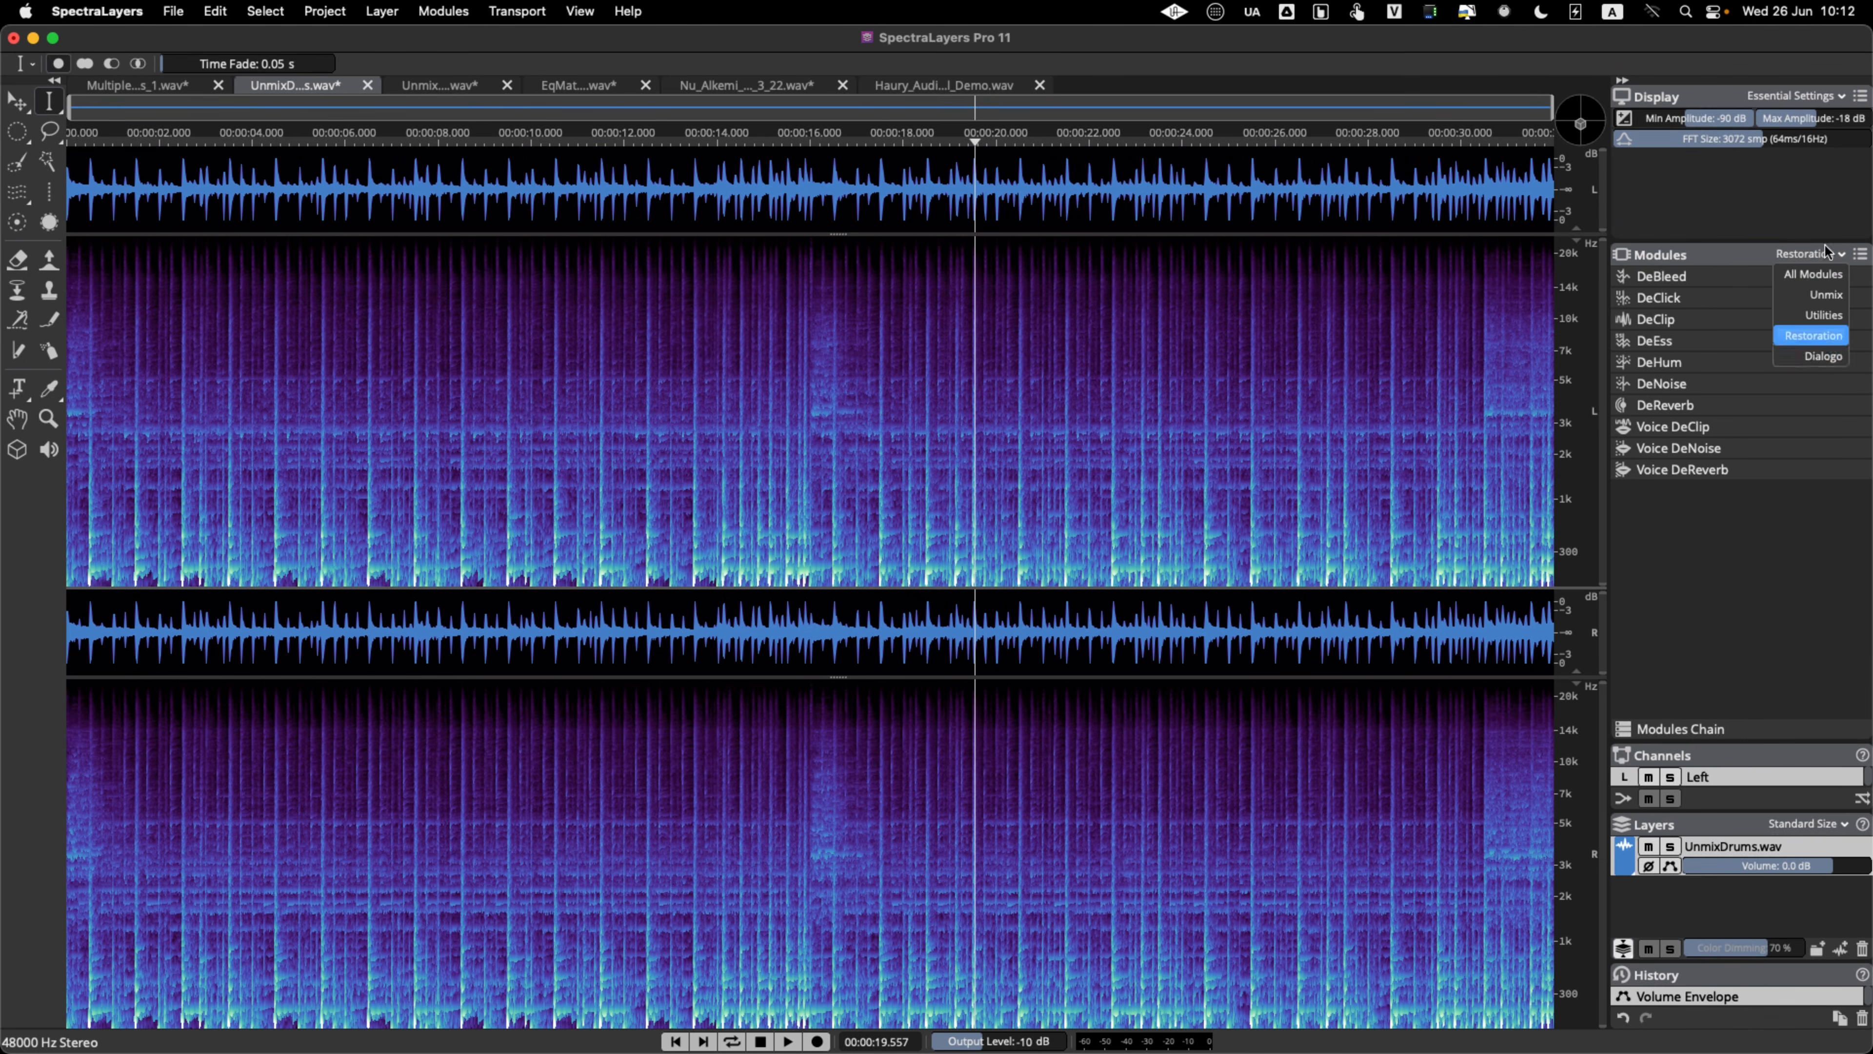
{"action": "left_click", "coordinate": [1813, 358]}
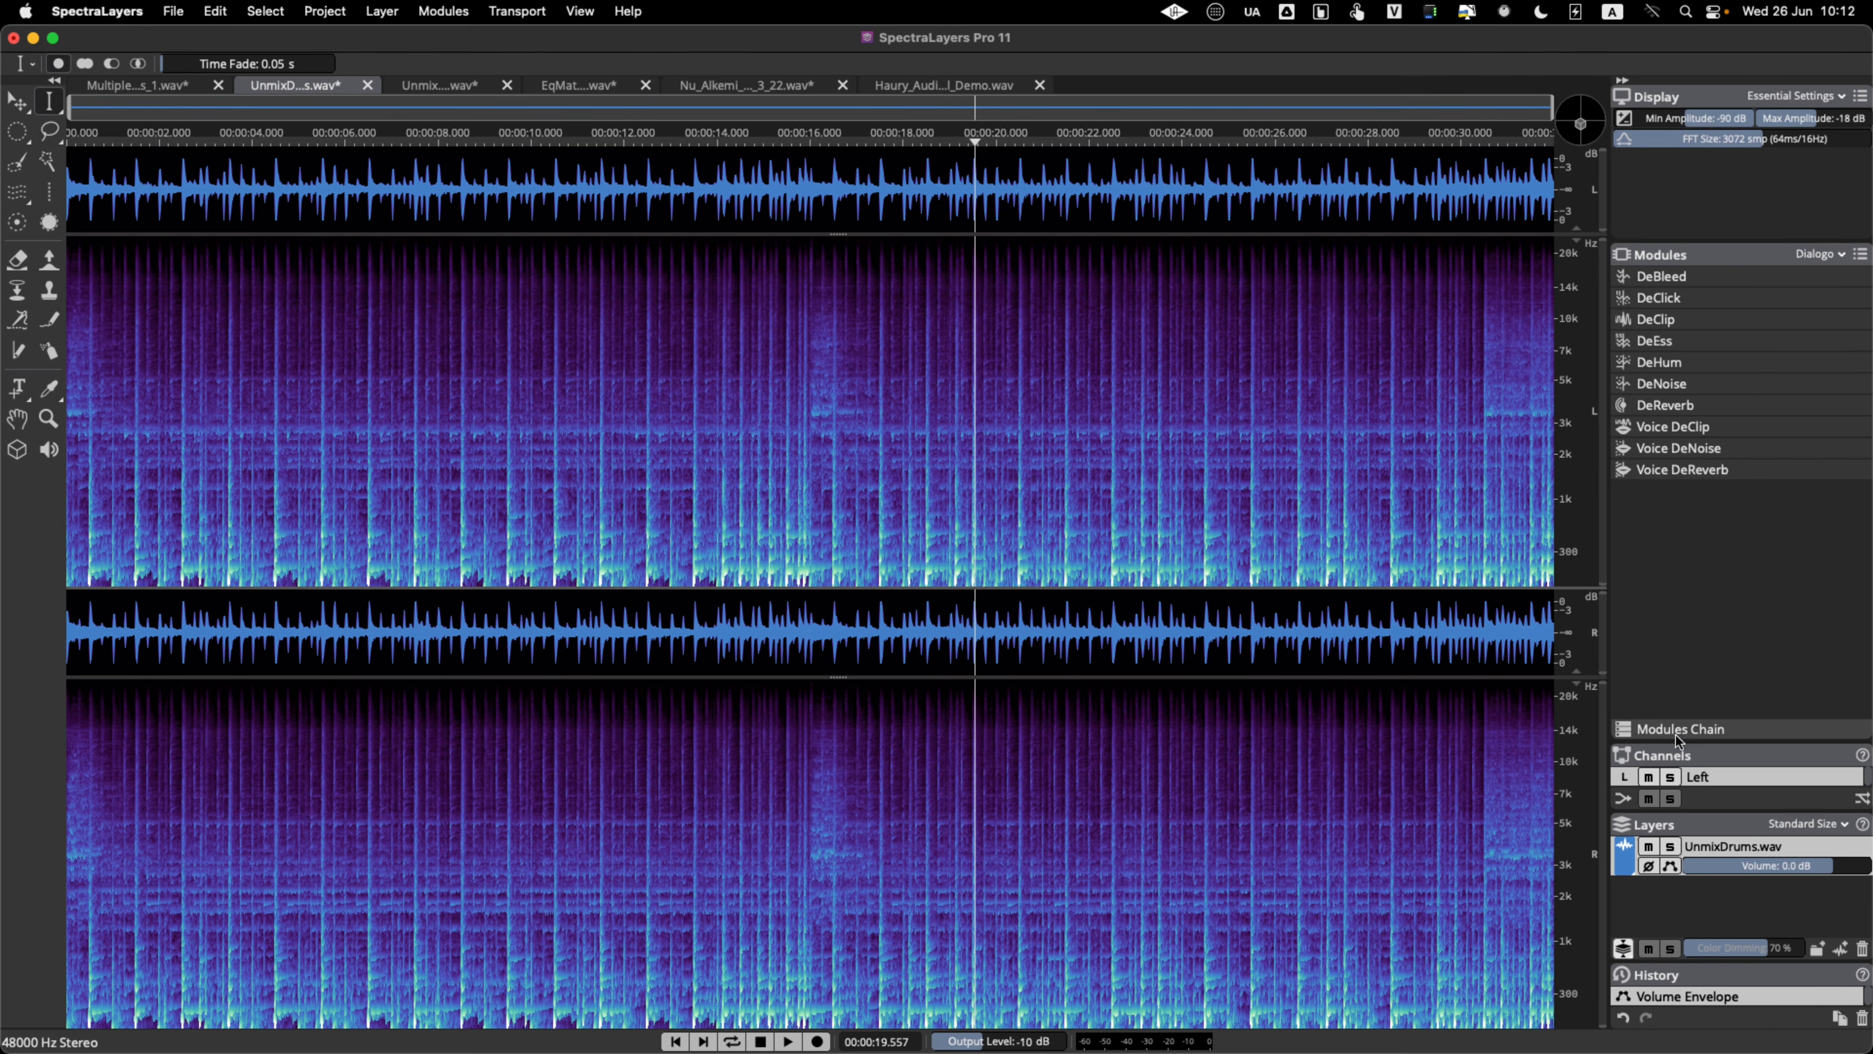
- Open the Modules Chain and remove the DeHum and EQ Match modules from it
{"action": "left_click", "coordinate": [1694, 730]}
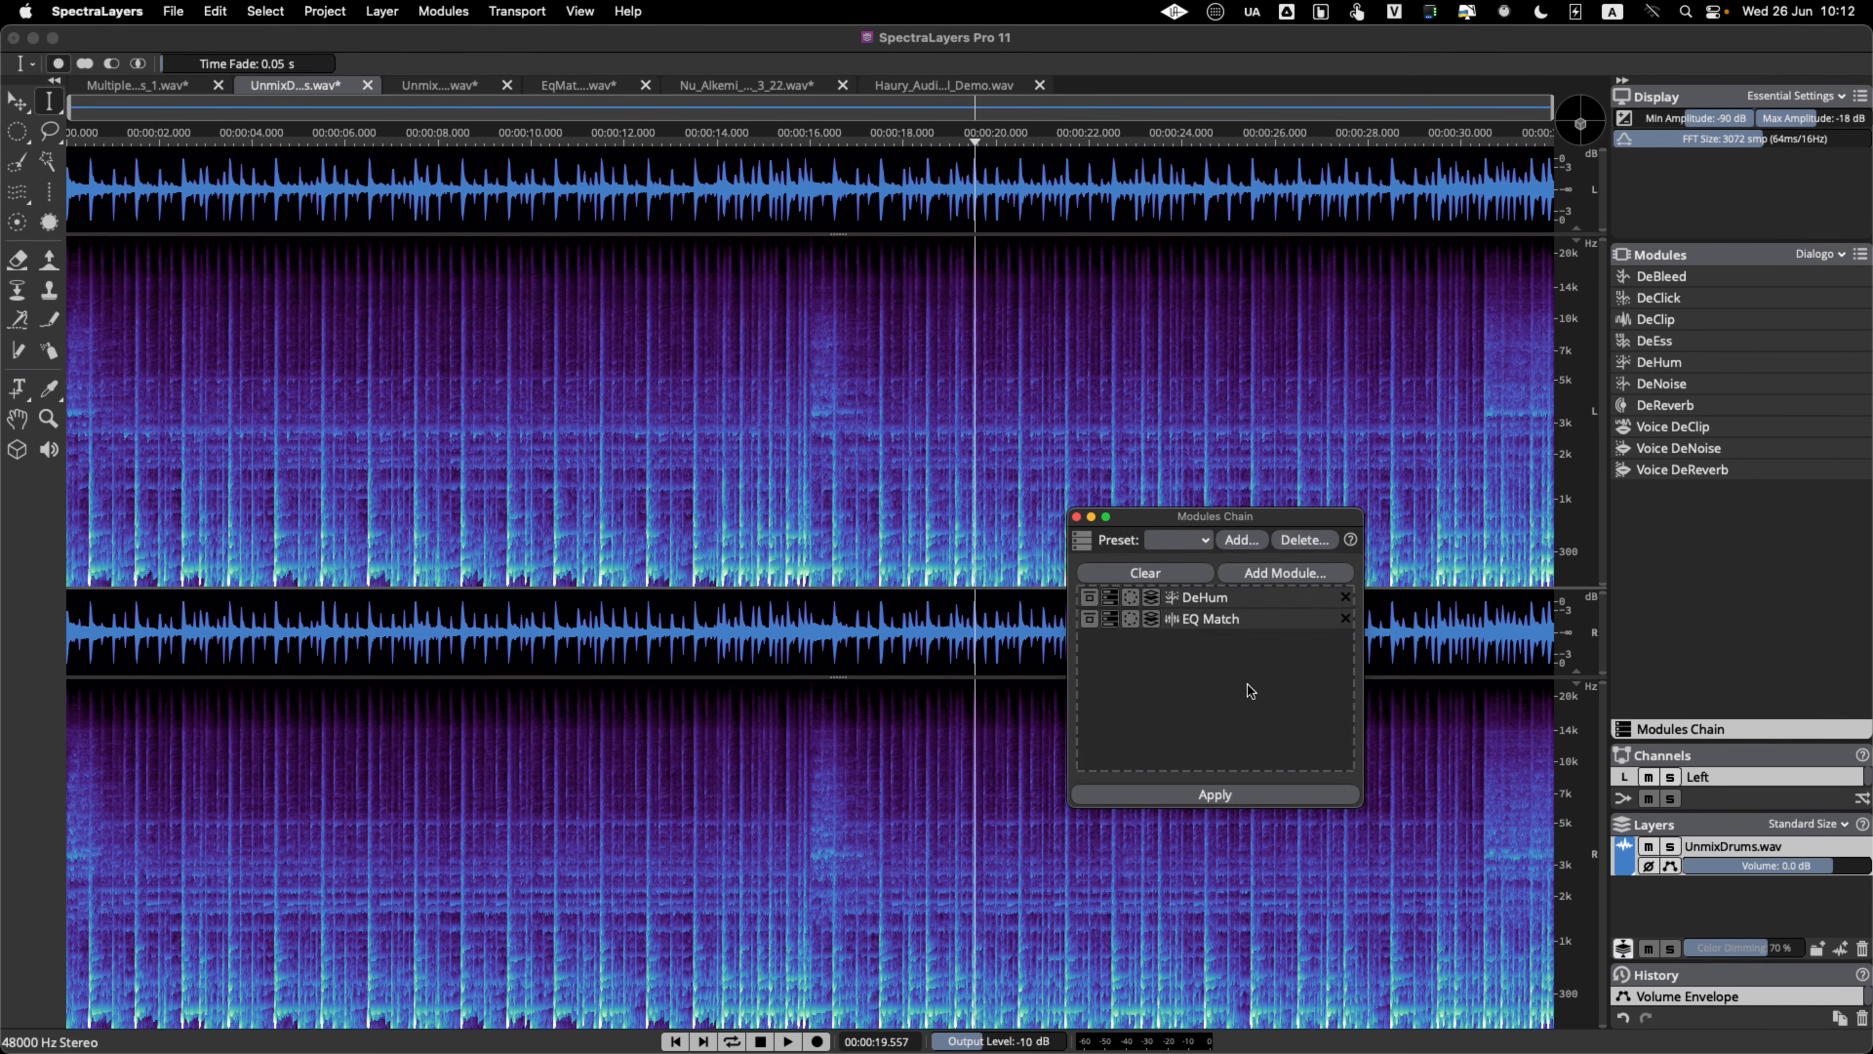
{"action": "left_click", "coordinate": [1345, 597]}
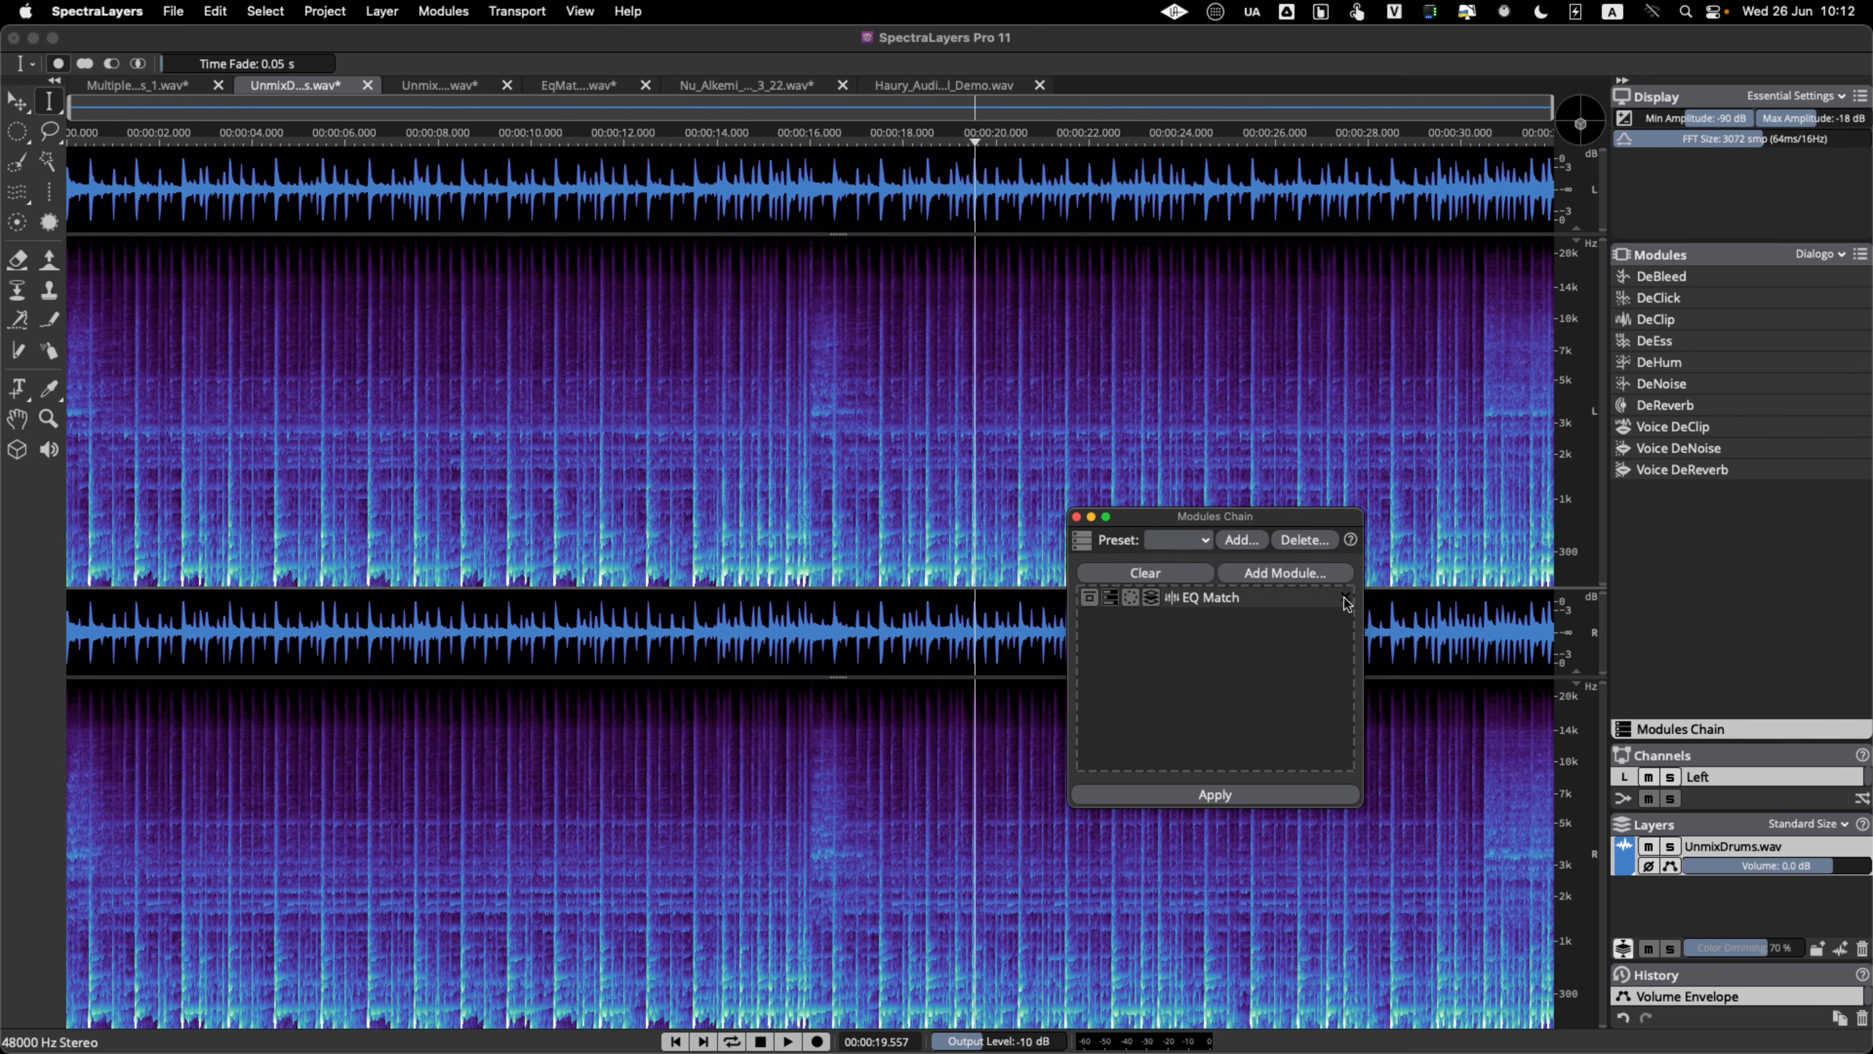
{"action": "left_click", "coordinate": [1349, 599]}
- Add the DeClick and DeClip modules to the modules chain
{"action": "left_click", "coordinate": [1307, 574]}
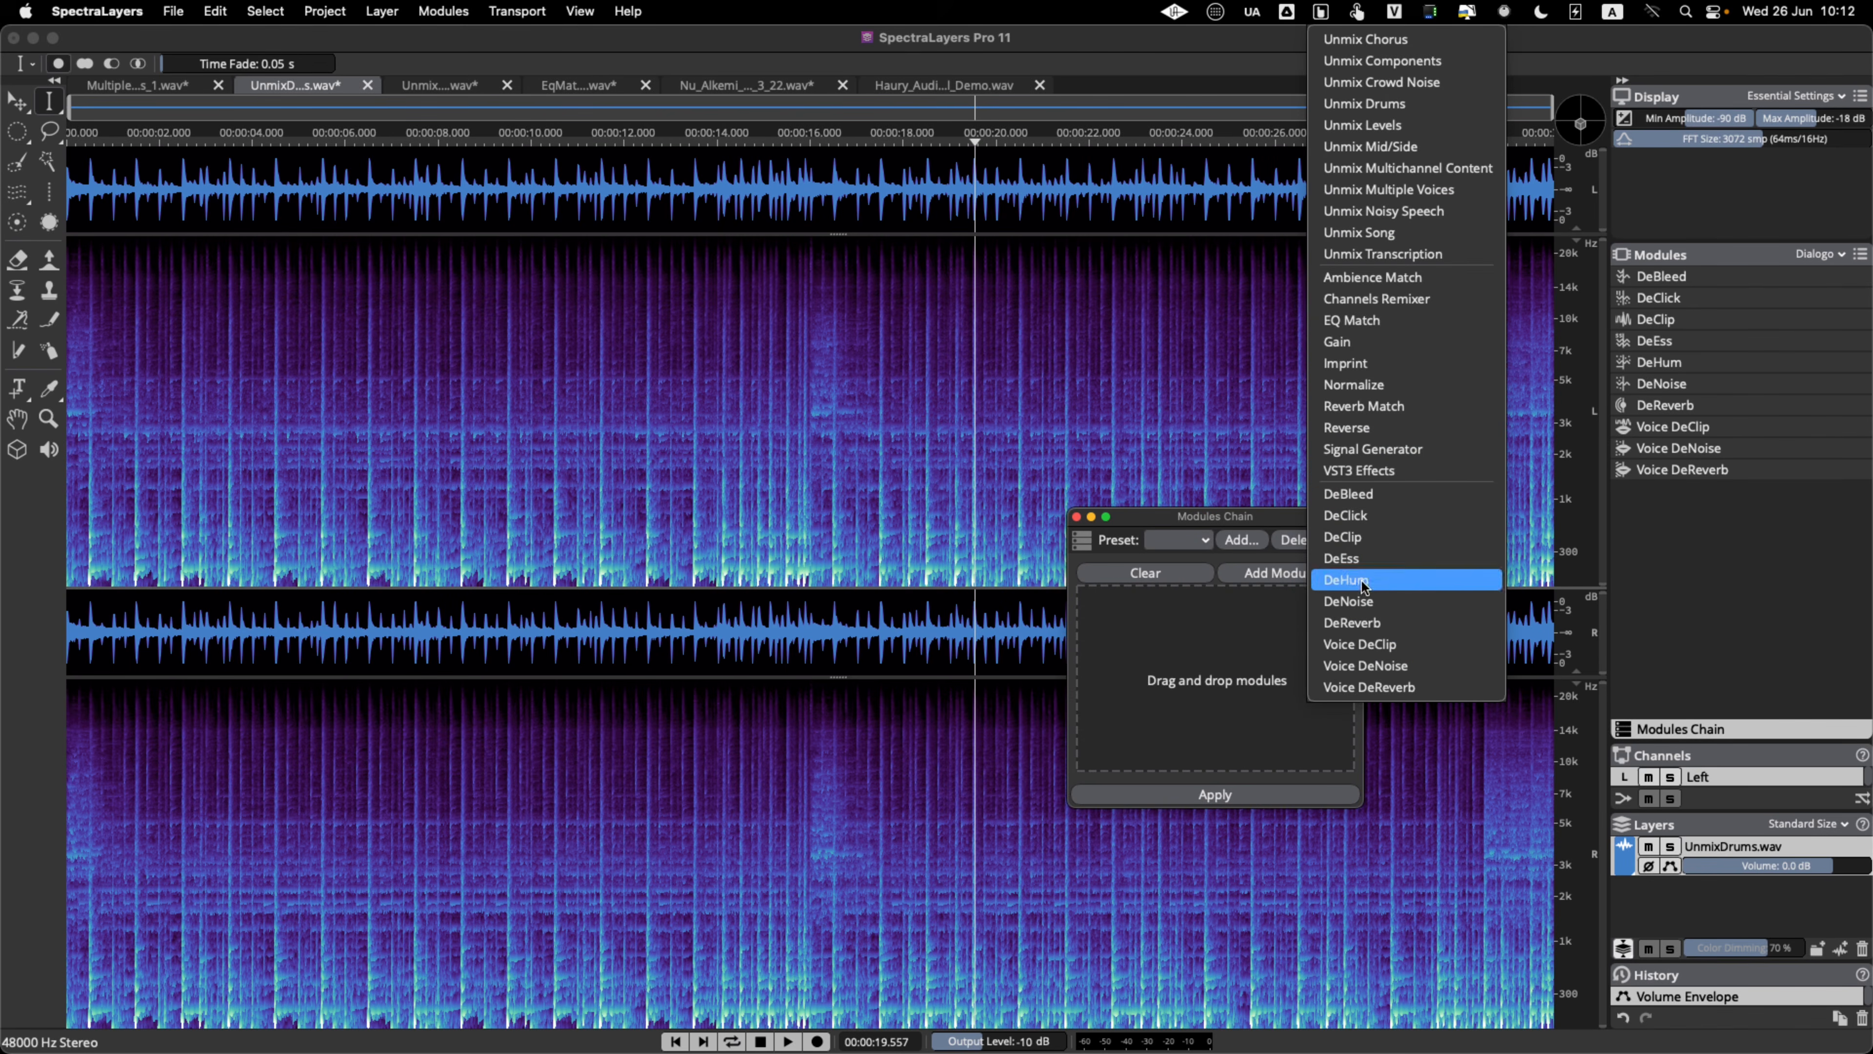
{"action": "left_click", "coordinate": [1371, 515]}
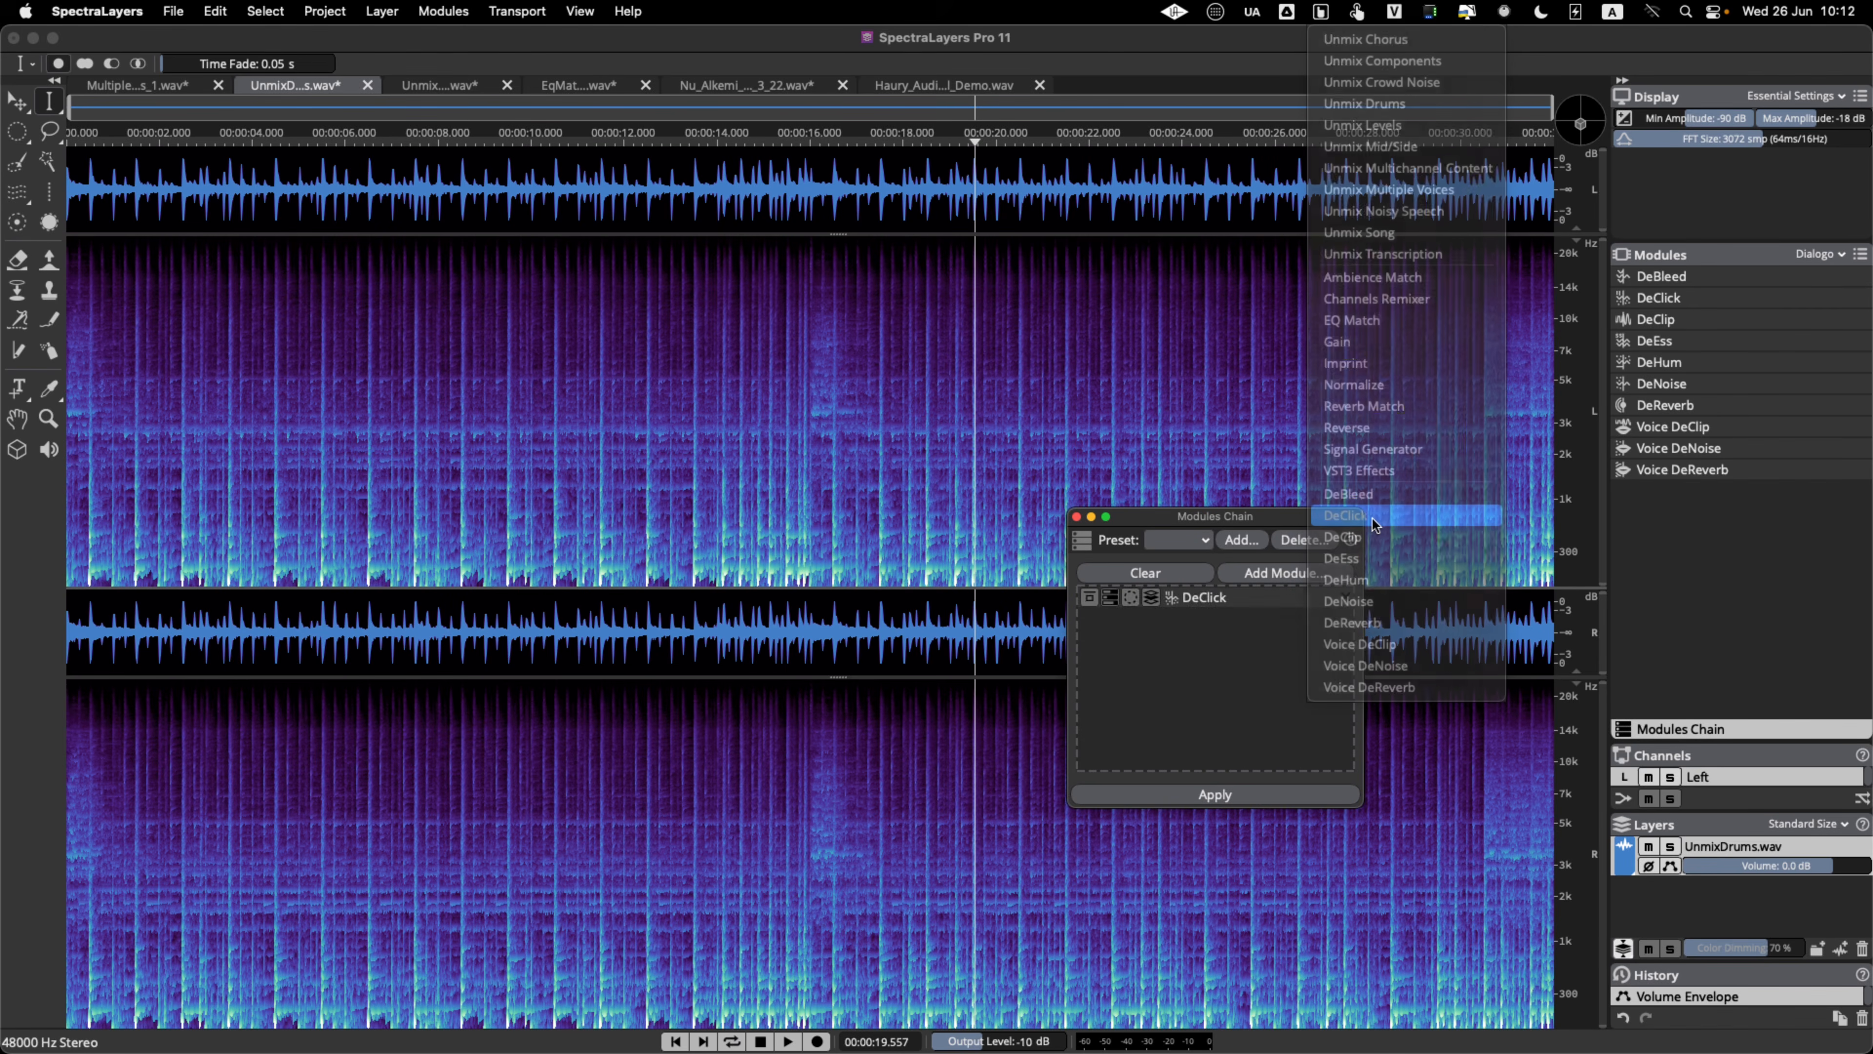
{"action": "left_click", "coordinate": [1304, 579]}
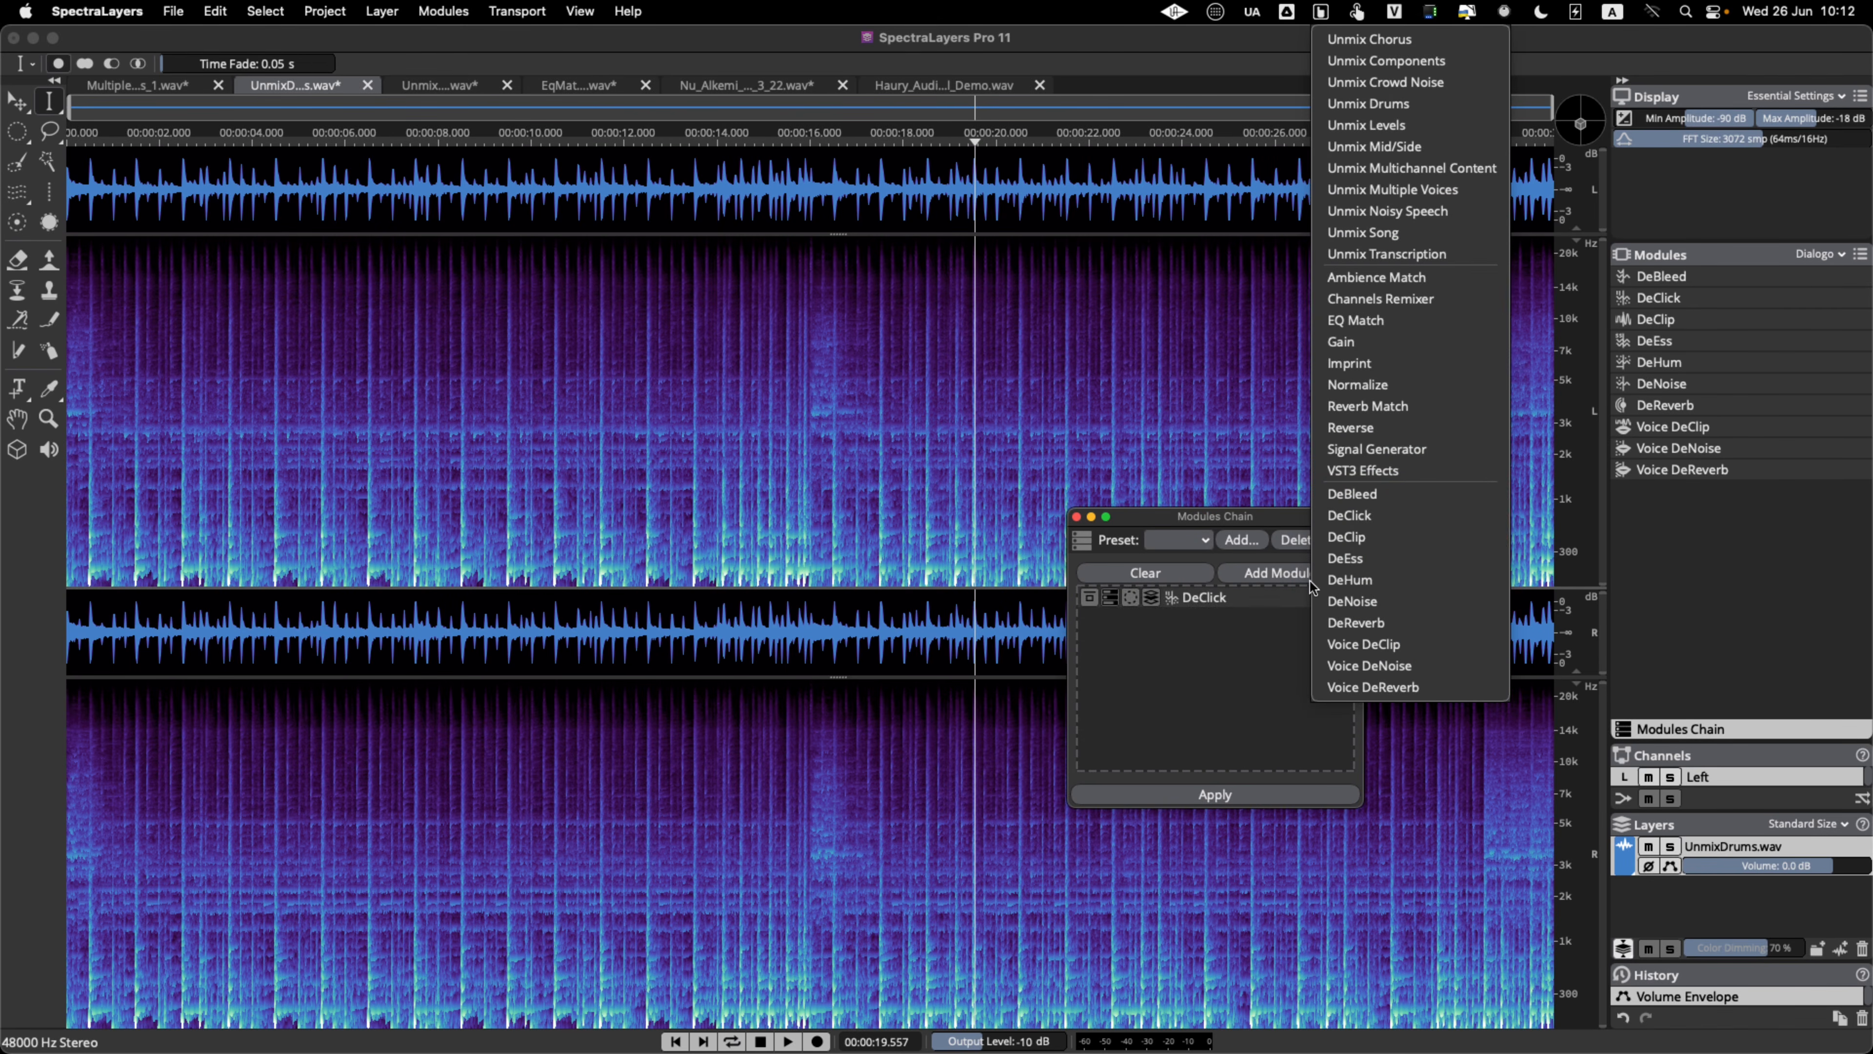
{"action": "left_click", "coordinate": [1394, 541]}
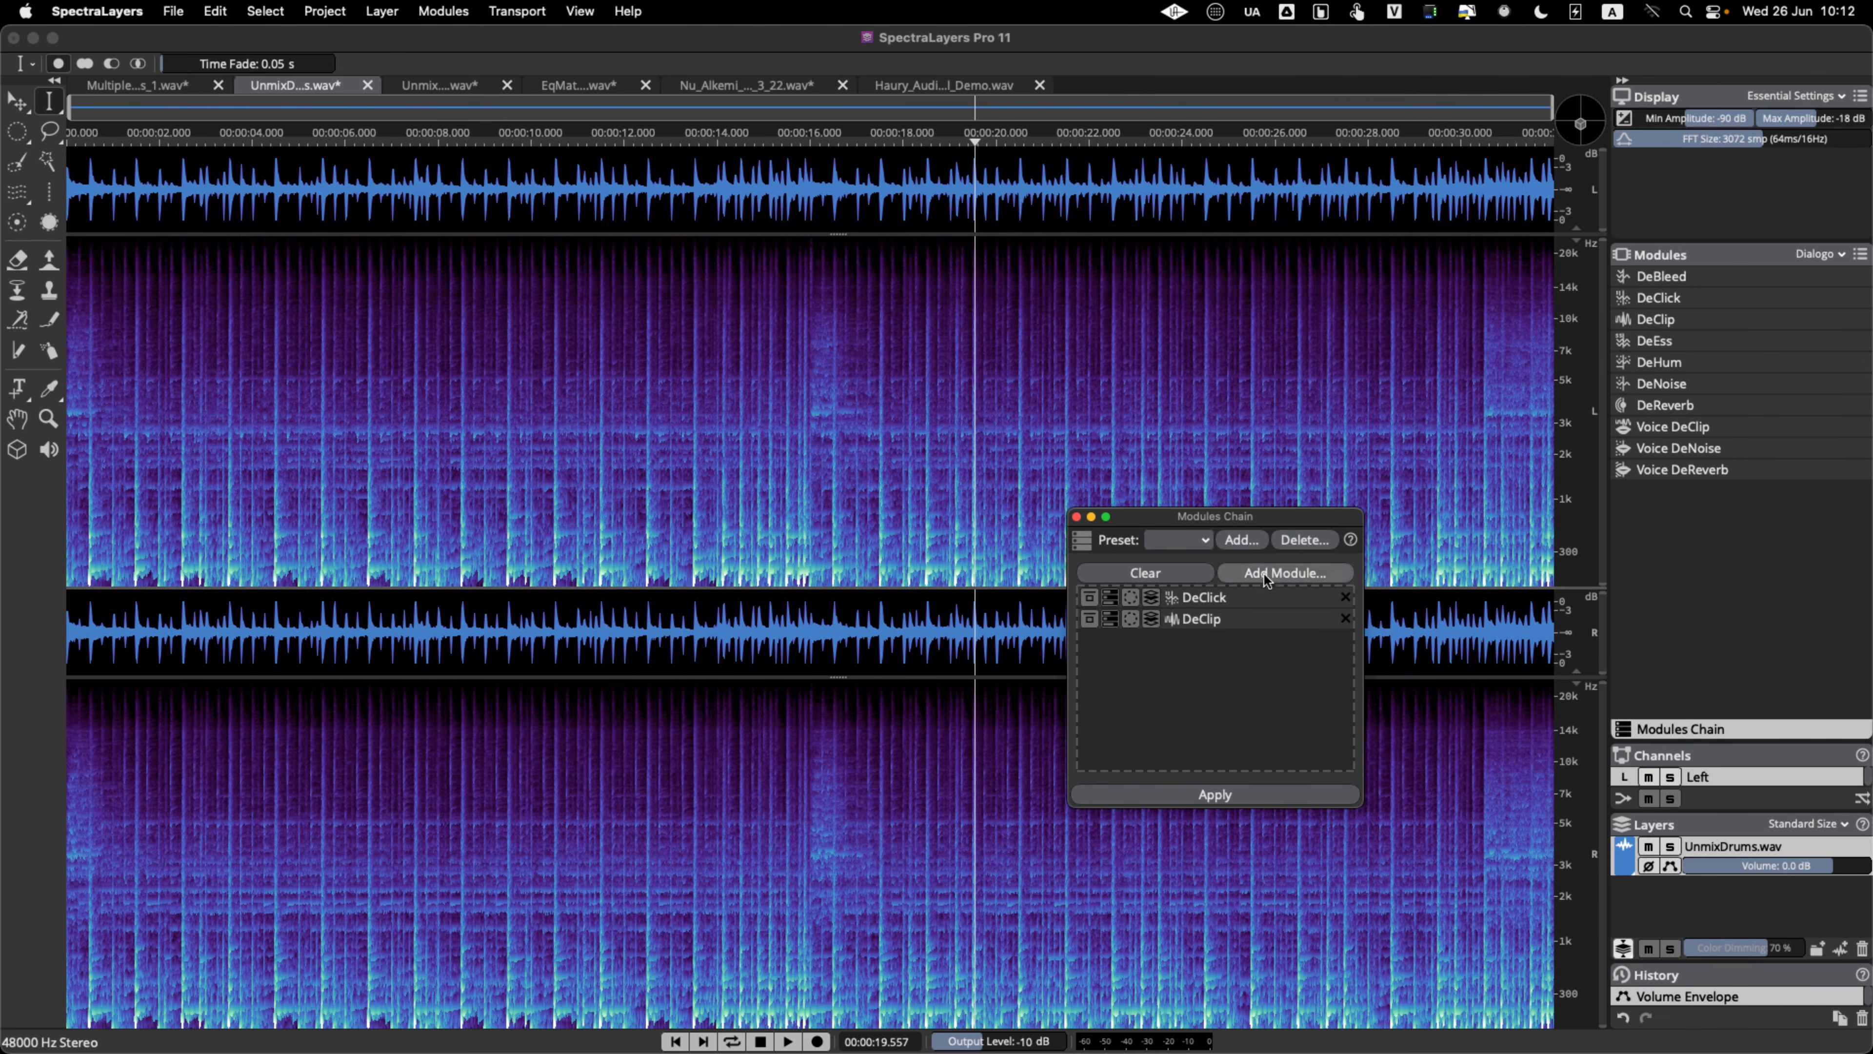
- Inspect the DeClip module's settings and its options in the chain, and close the Modules Chain window
{"action": "left_click", "coordinate": [1110, 620]}
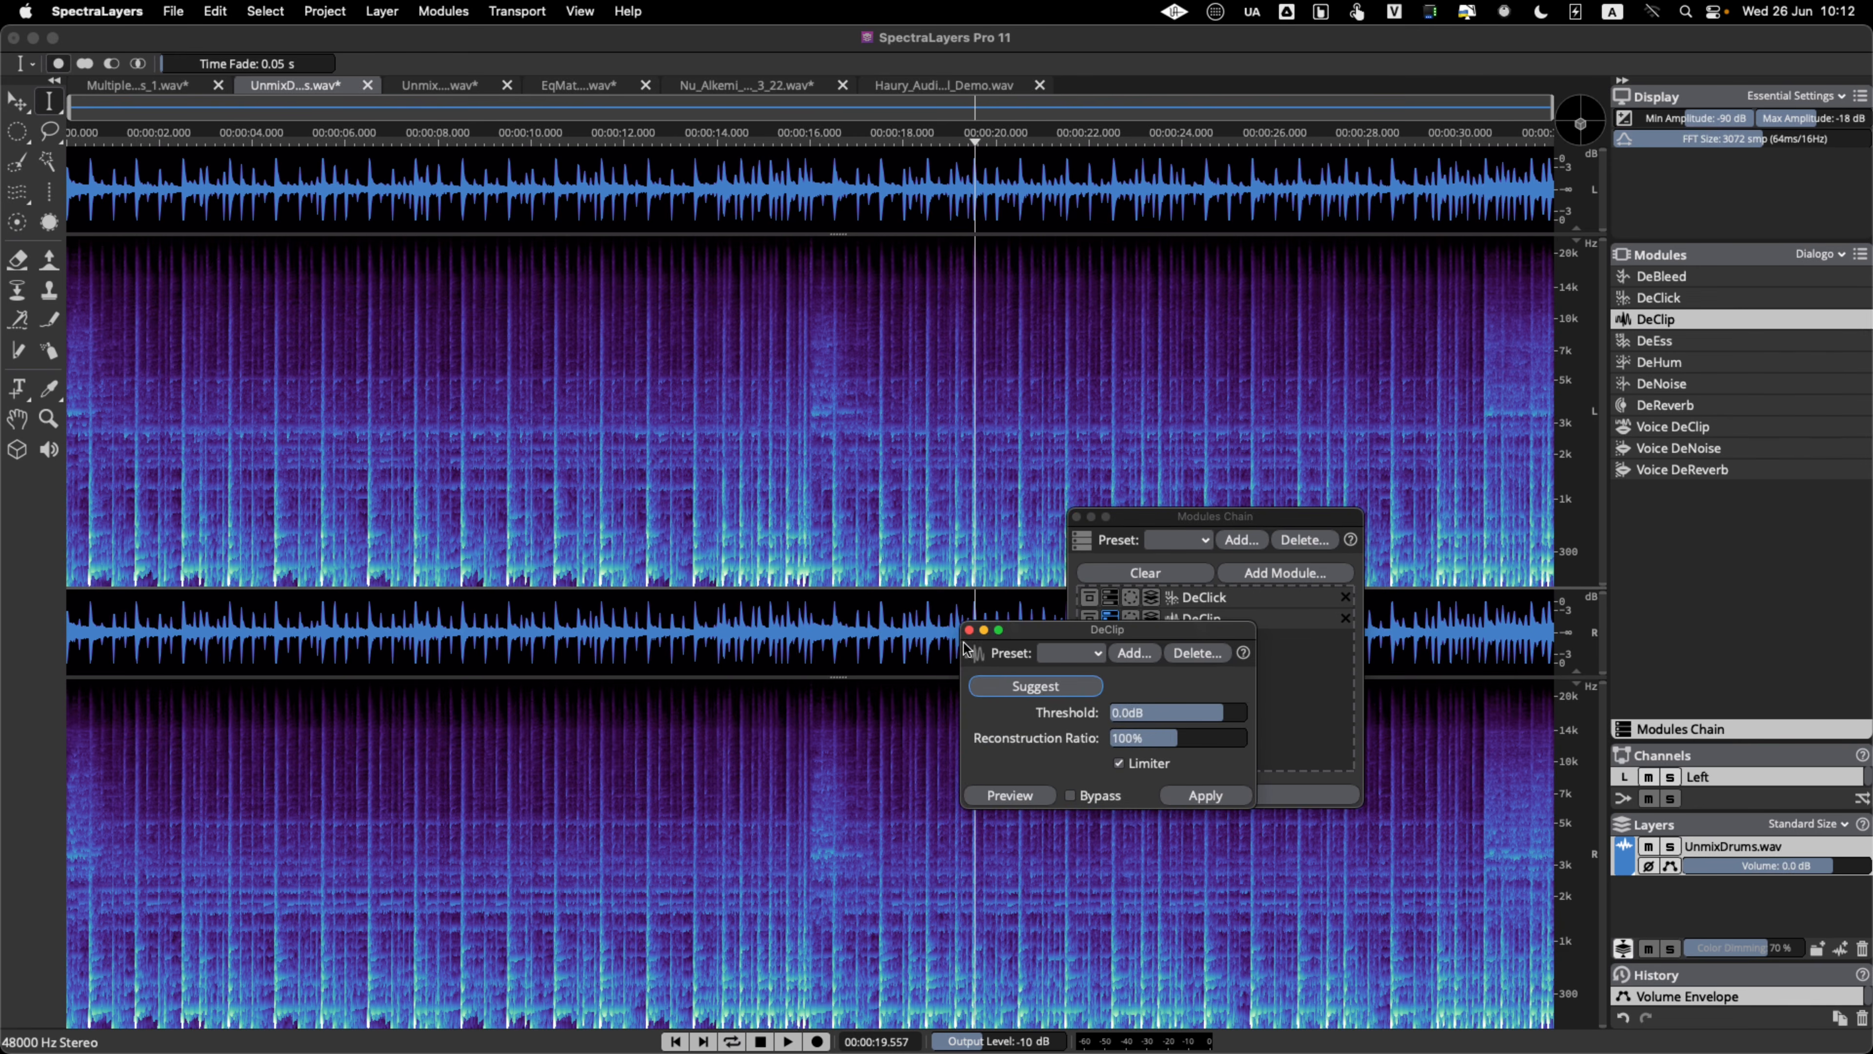
{"action": "left_click", "coordinate": [970, 631]}
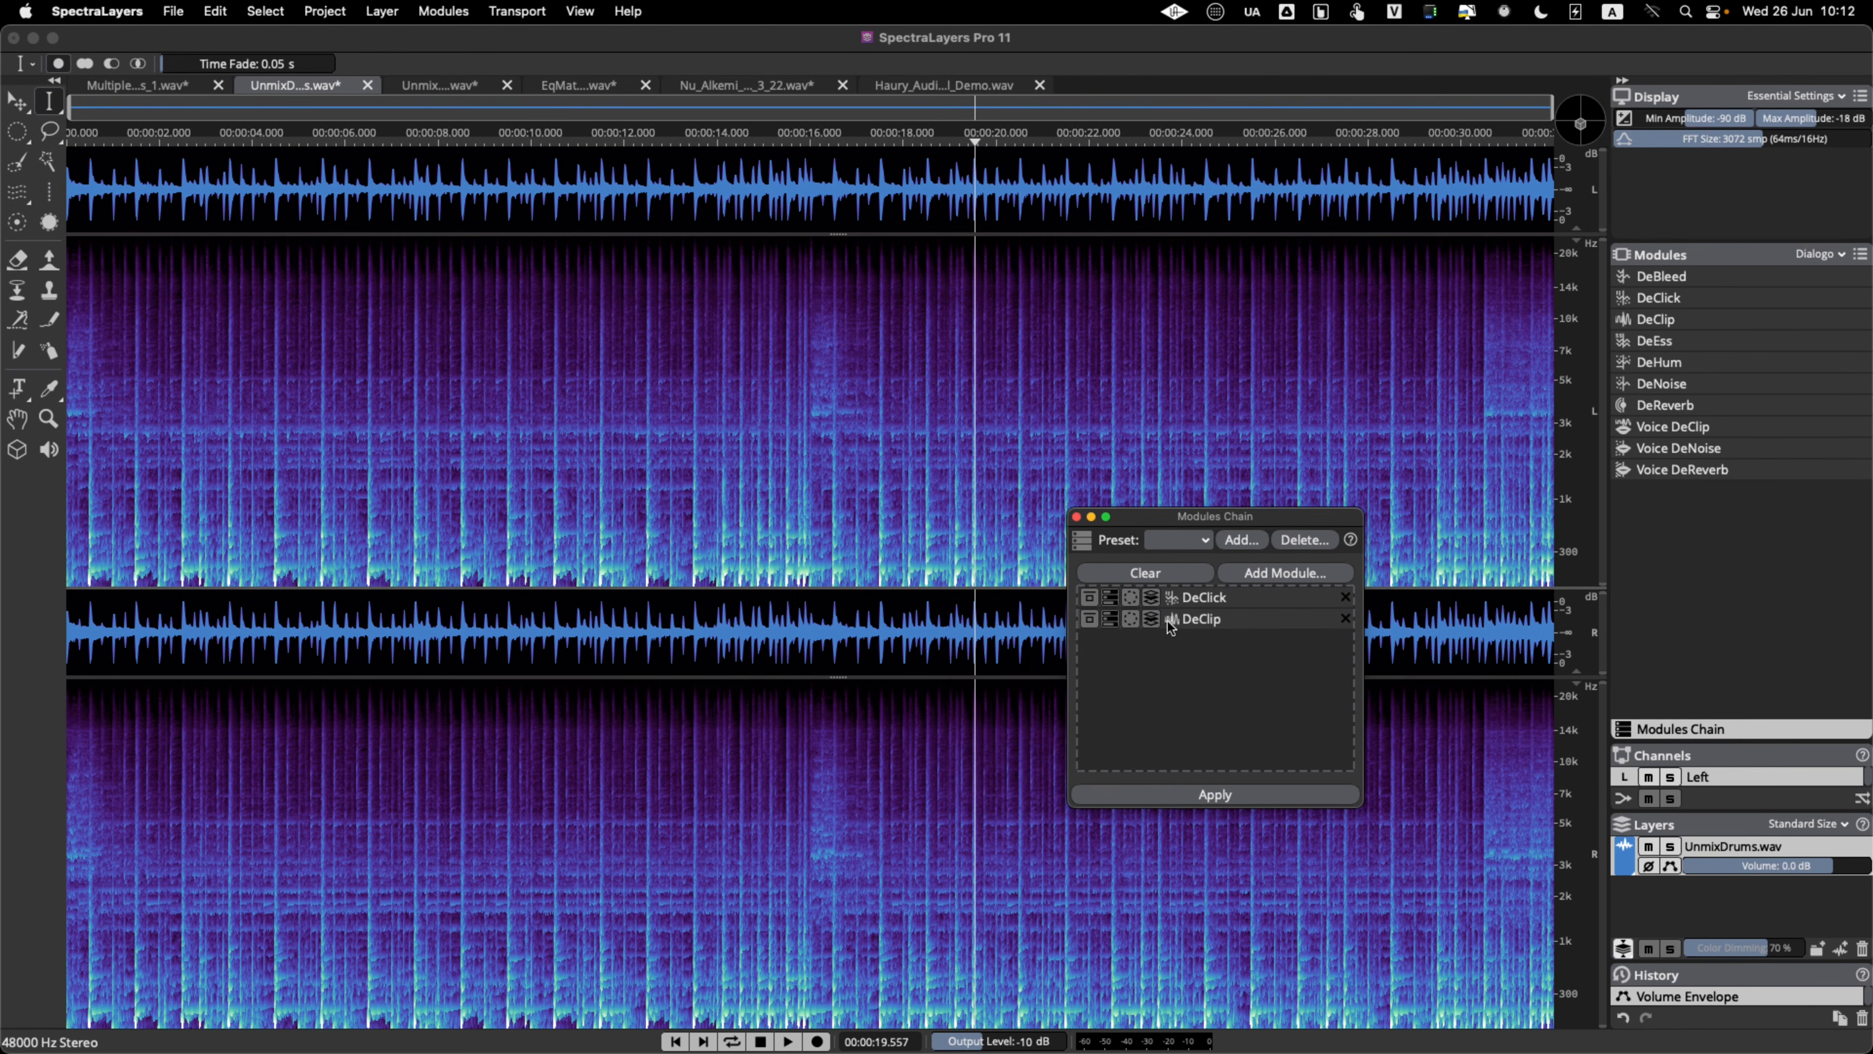
{"action": "left_click", "coordinate": [1132, 622]}
{"action": "left_click", "coordinate": [1132, 621]}
{"action": "left_click", "coordinate": [1076, 518]}
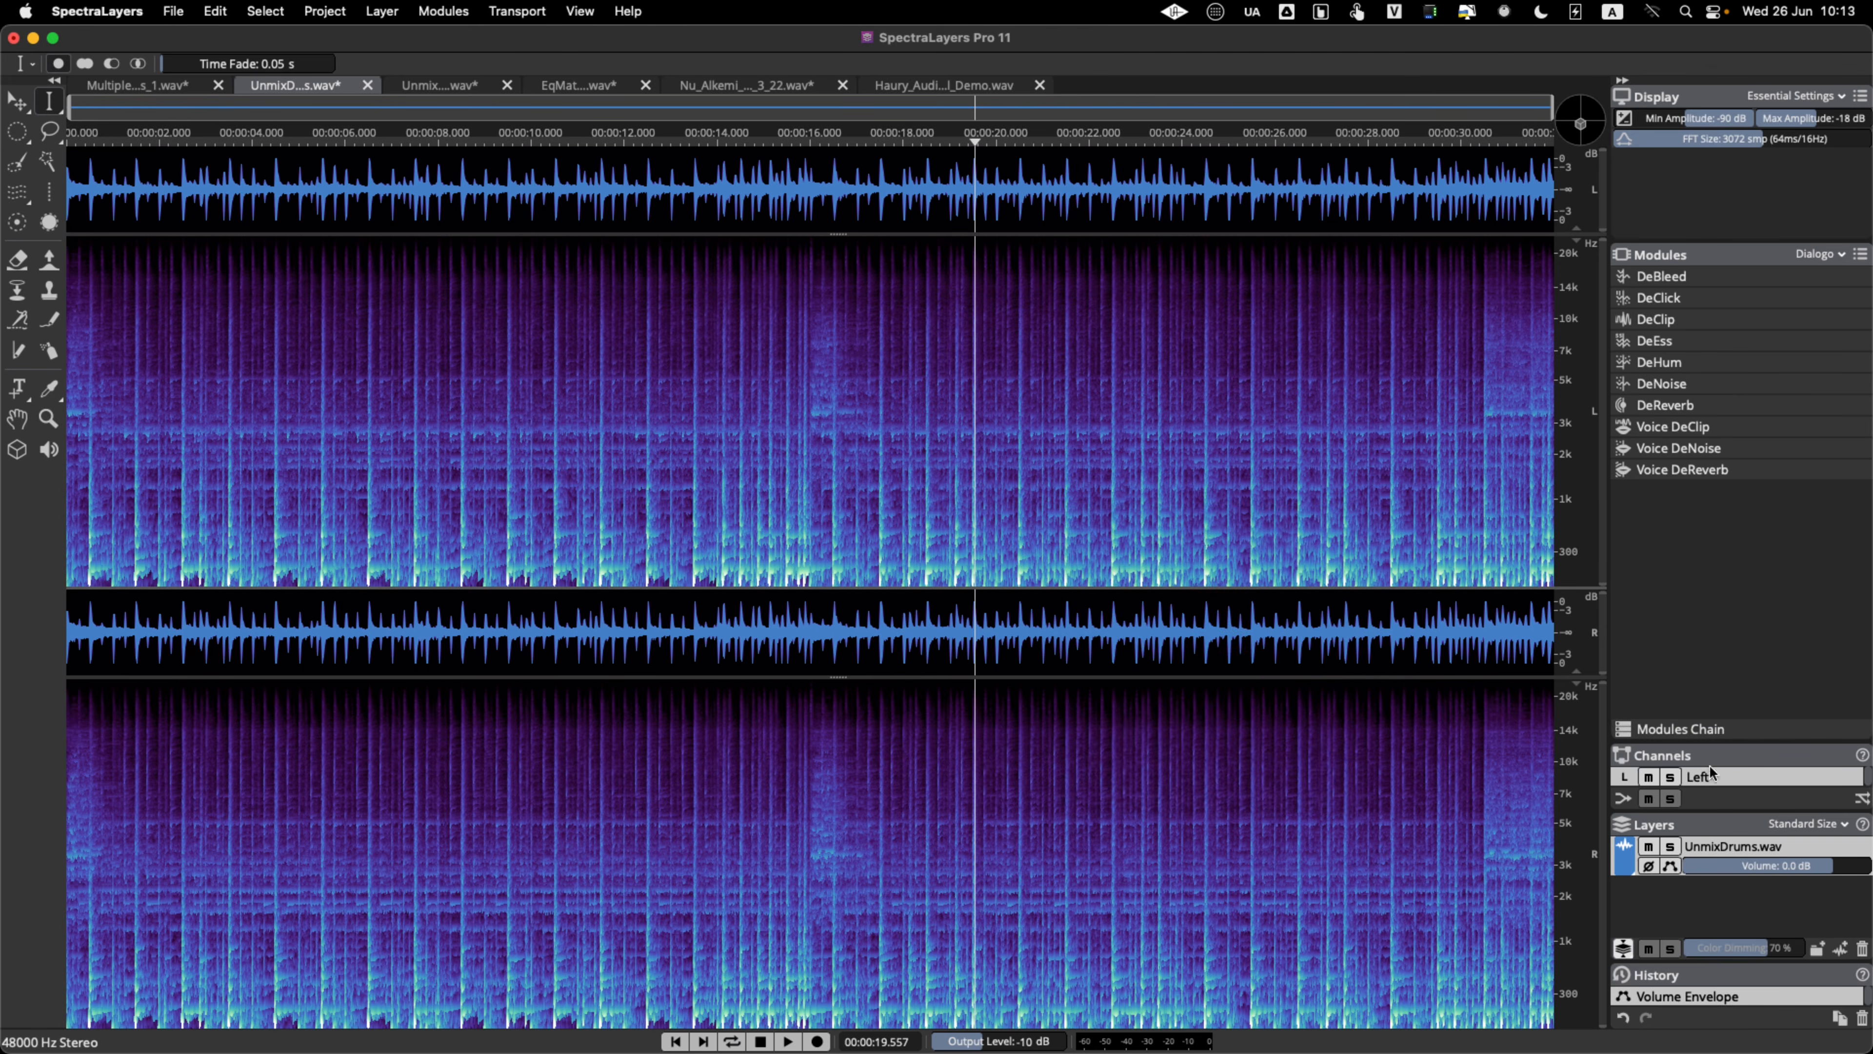
- Resize the Modules, Channels and Layers sections so both channels show and the layer list has more space
{"action": "left_click_drag", "start_coordinate": [1709, 743], "coordinate": [1709, 641]}
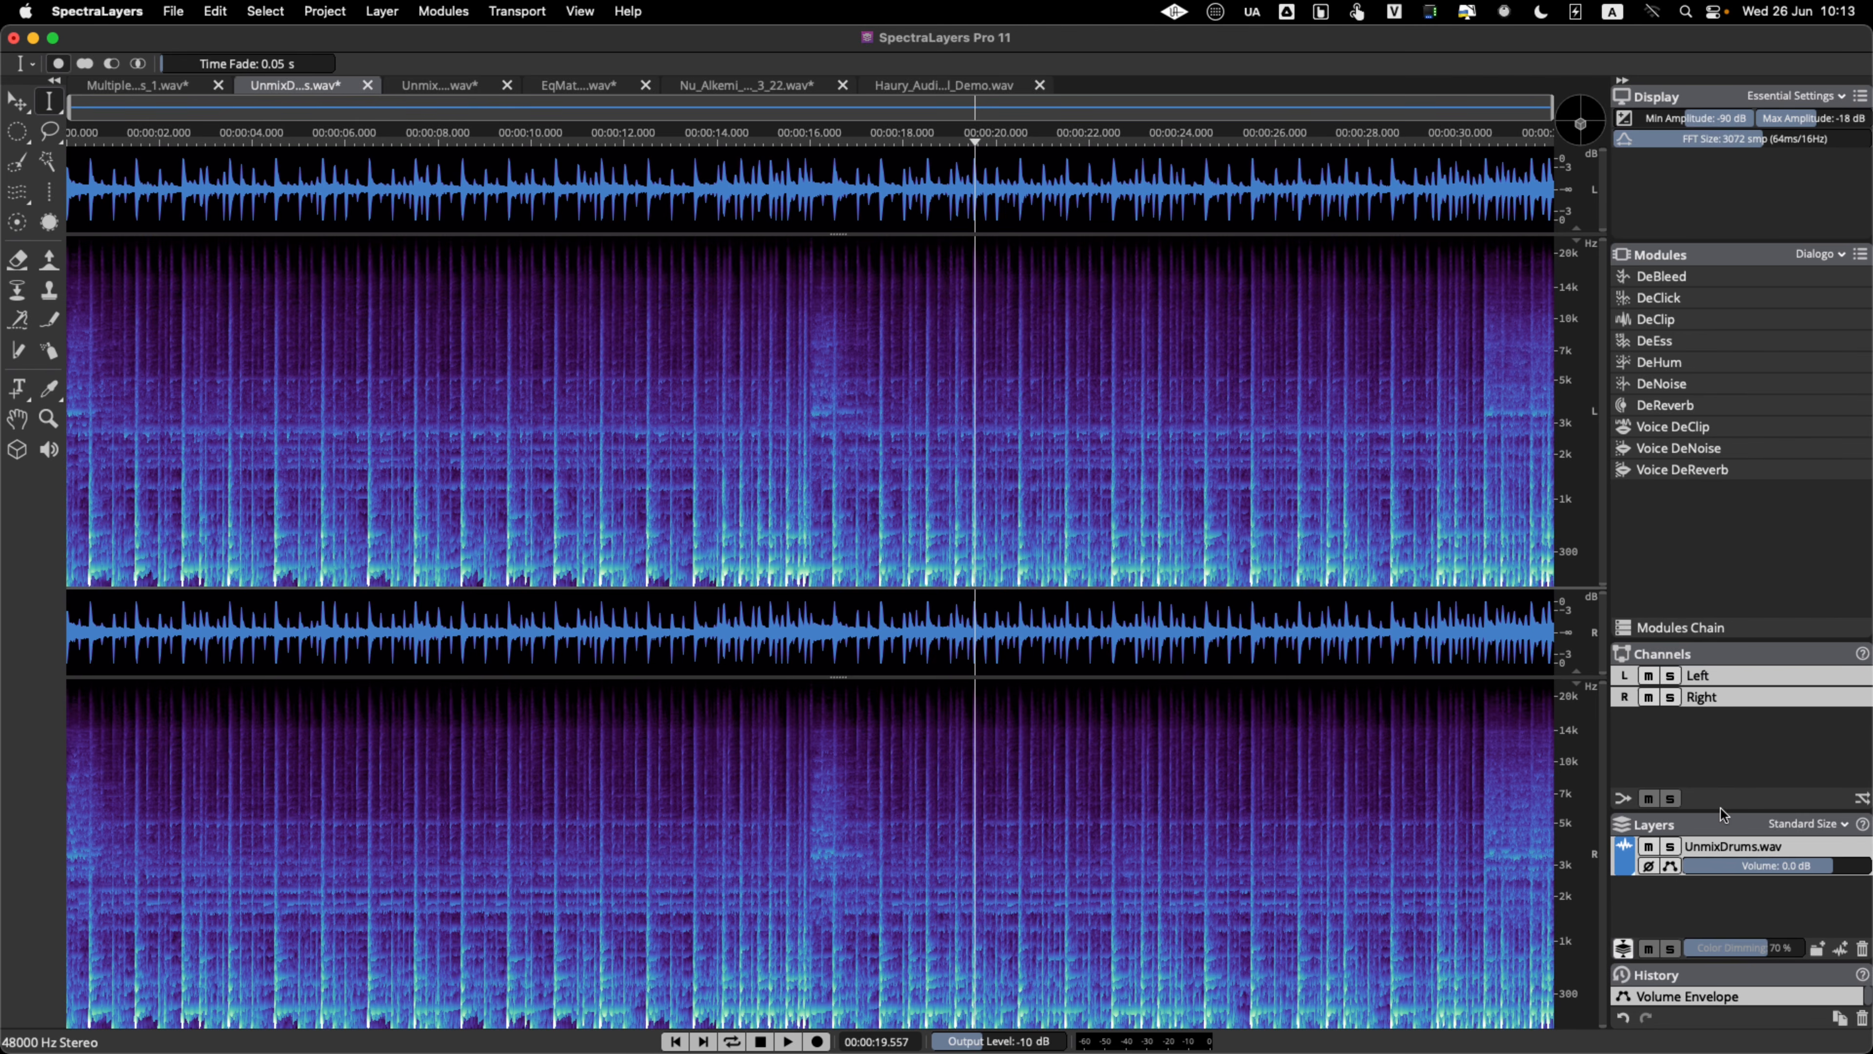
{"action": "left_click_drag", "start_coordinate": [1720, 811], "coordinate": [1725, 721]}
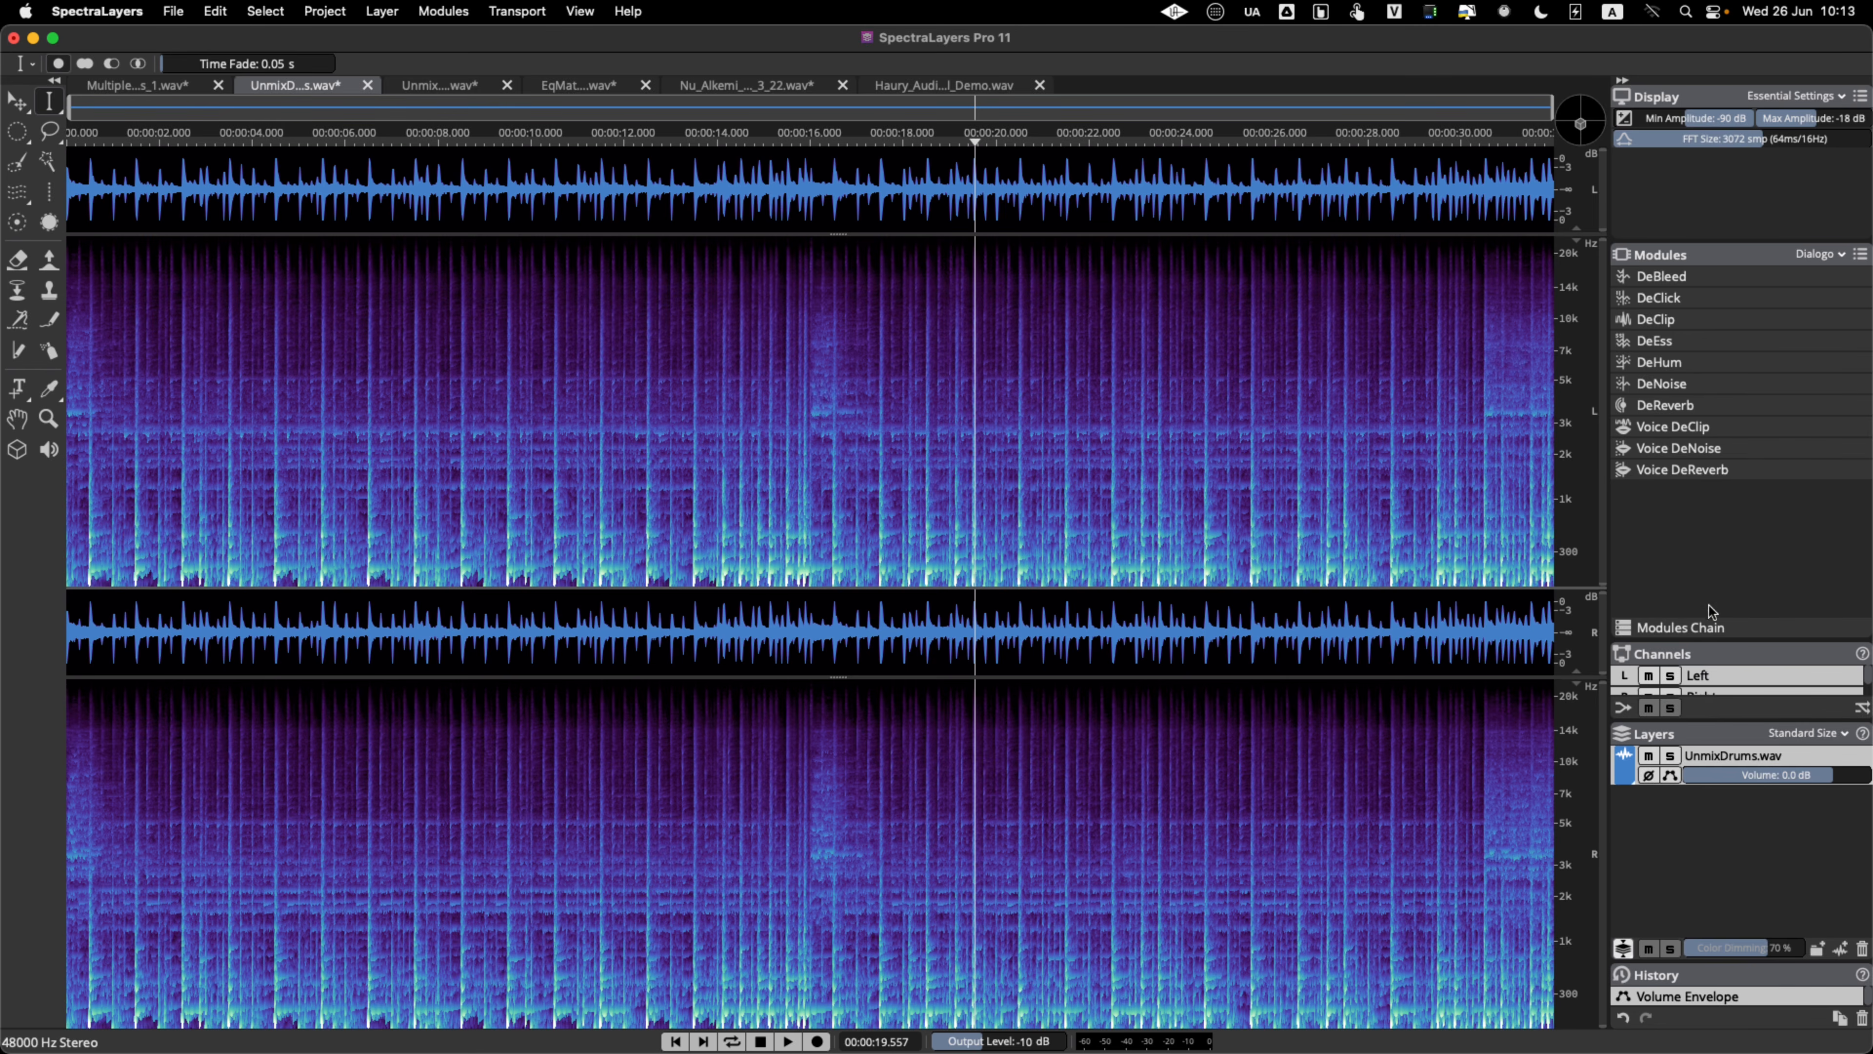
{"action": "left_click_drag", "start_coordinate": [1712, 609], "coordinate": [1712, 499]}
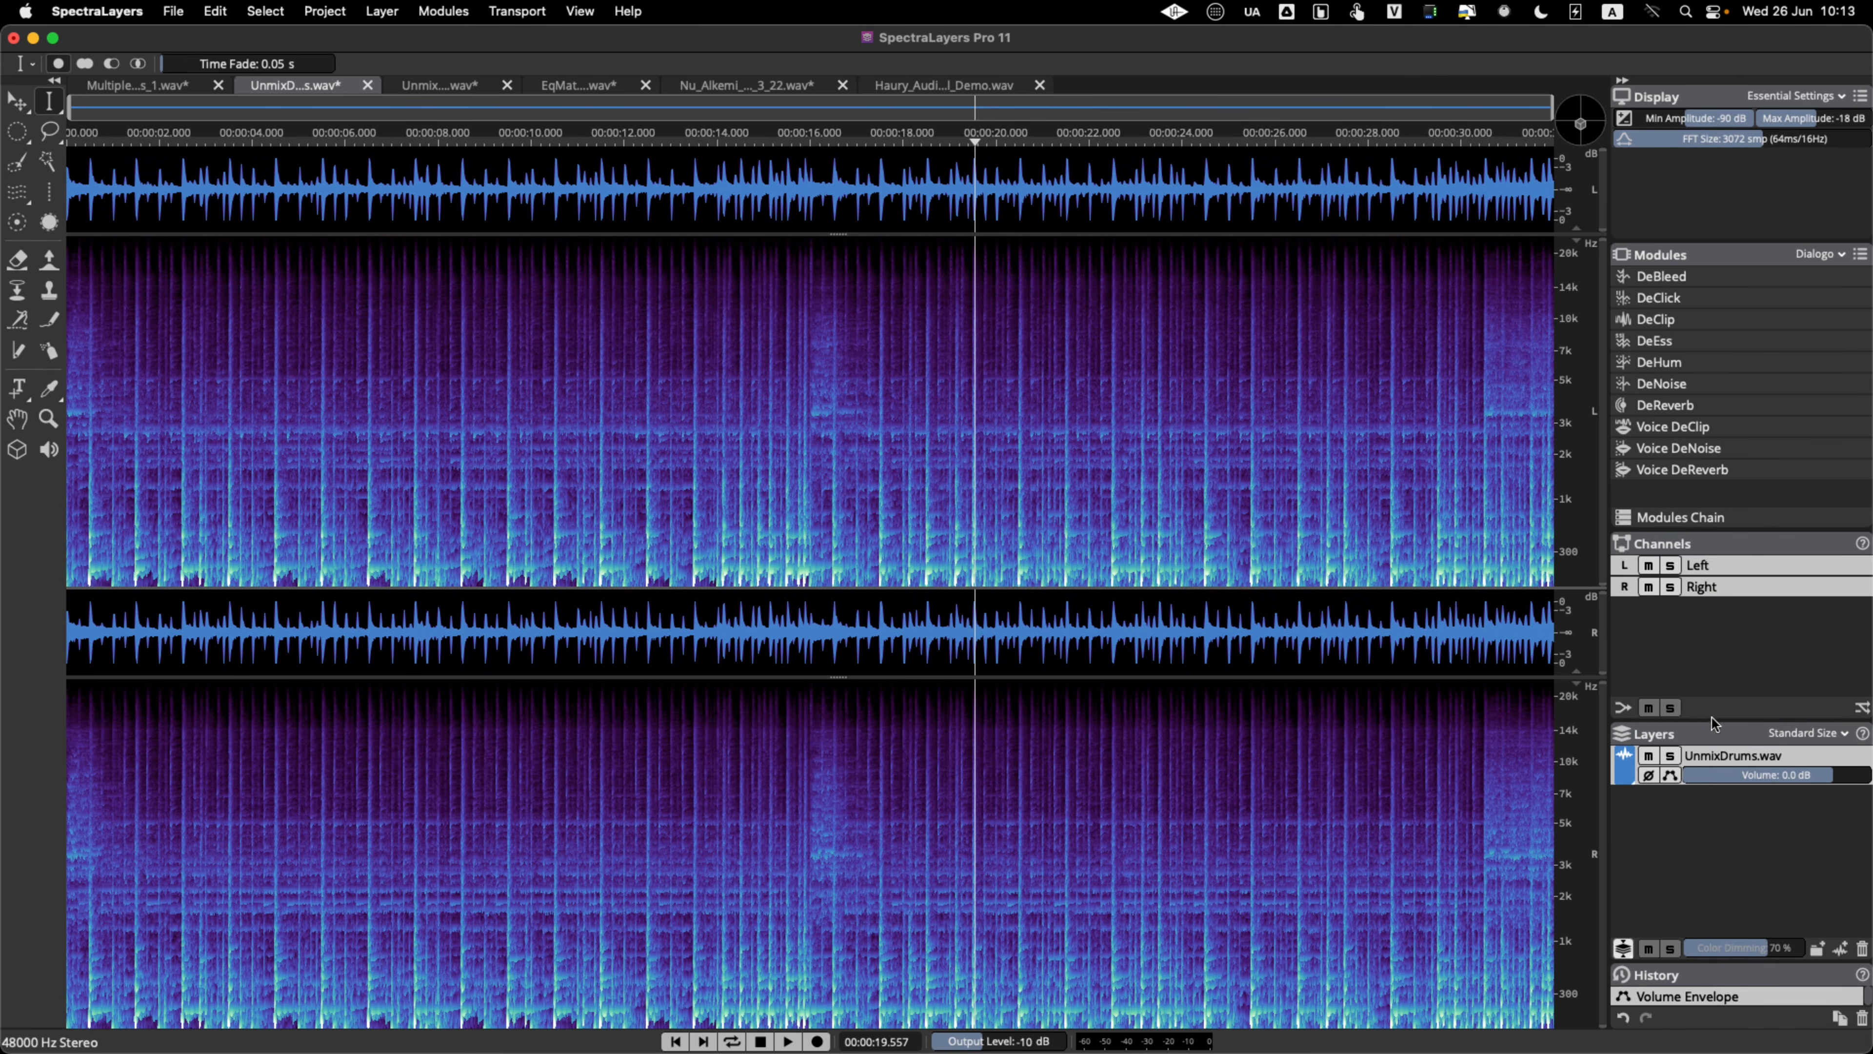
{"action": "left_click_drag", "start_coordinate": [1715, 721], "coordinate": [1715, 633]}
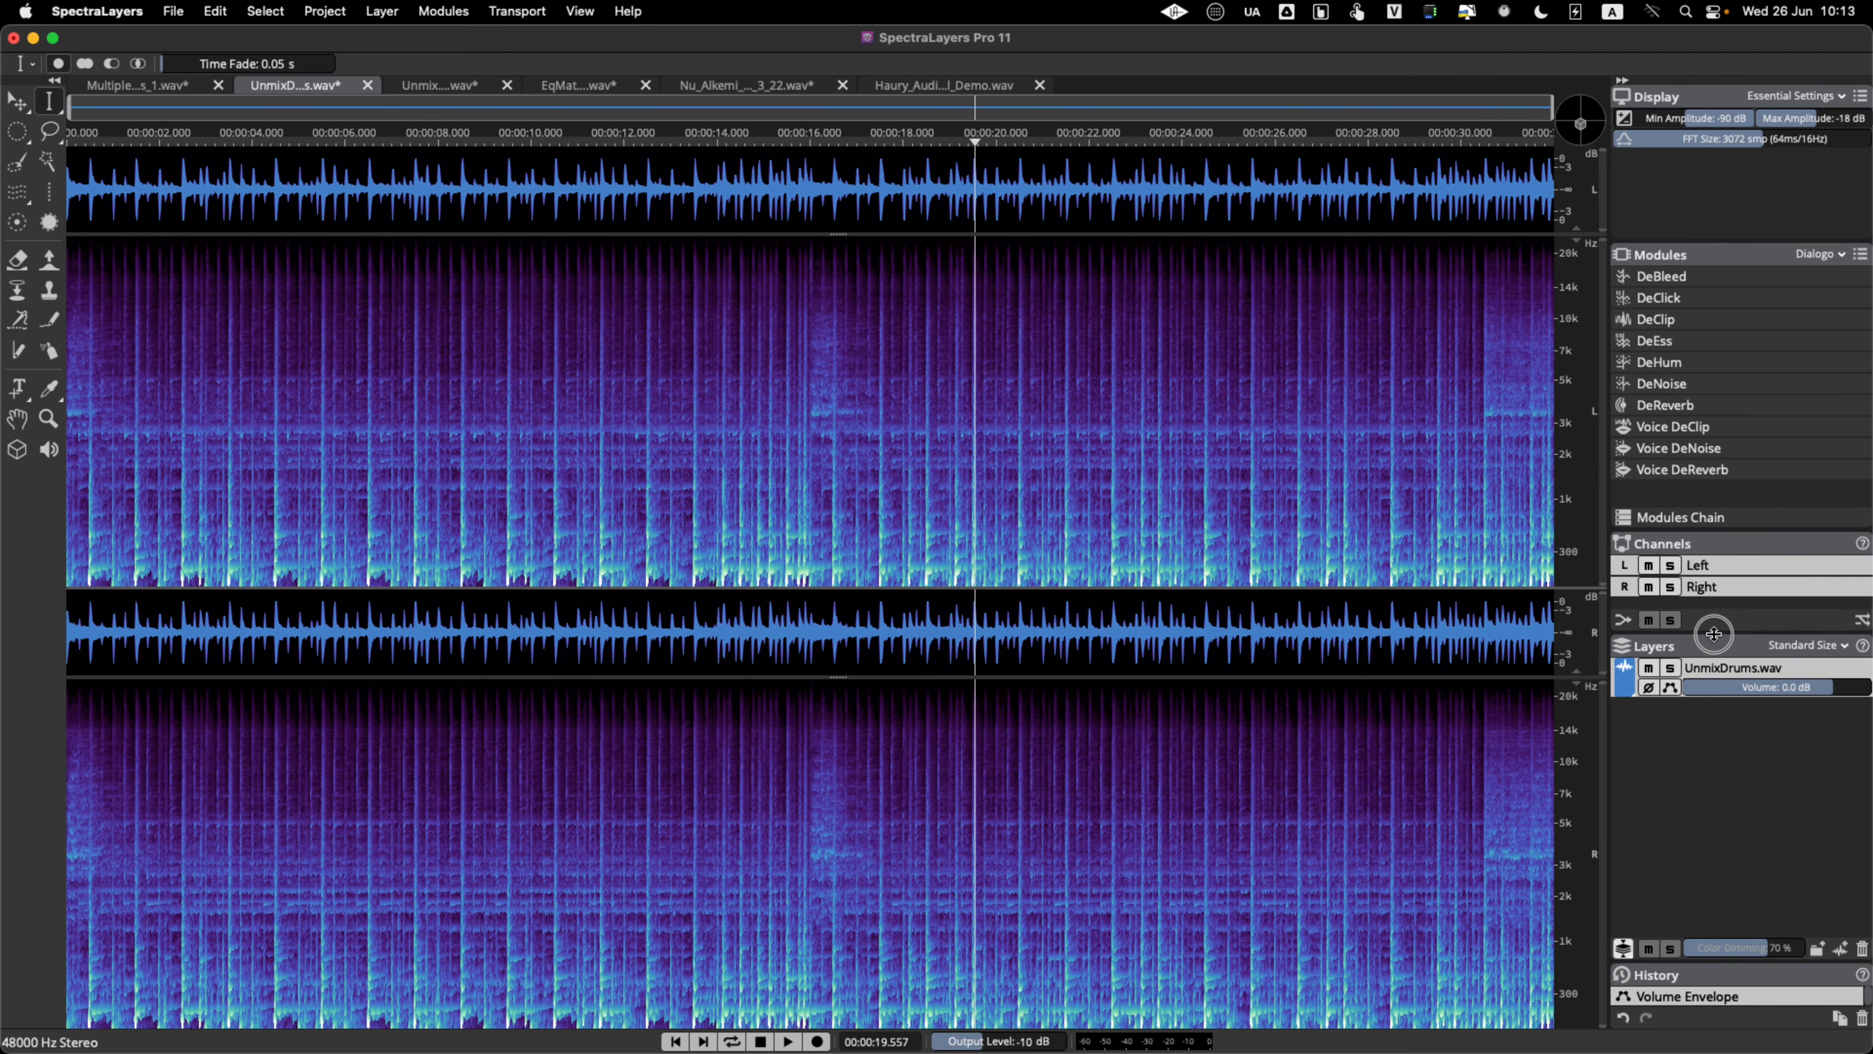
- Turn on the volume envelope display for the UnmixDrums.wav layer
{"action": "left_click", "coordinate": [1670, 688]}
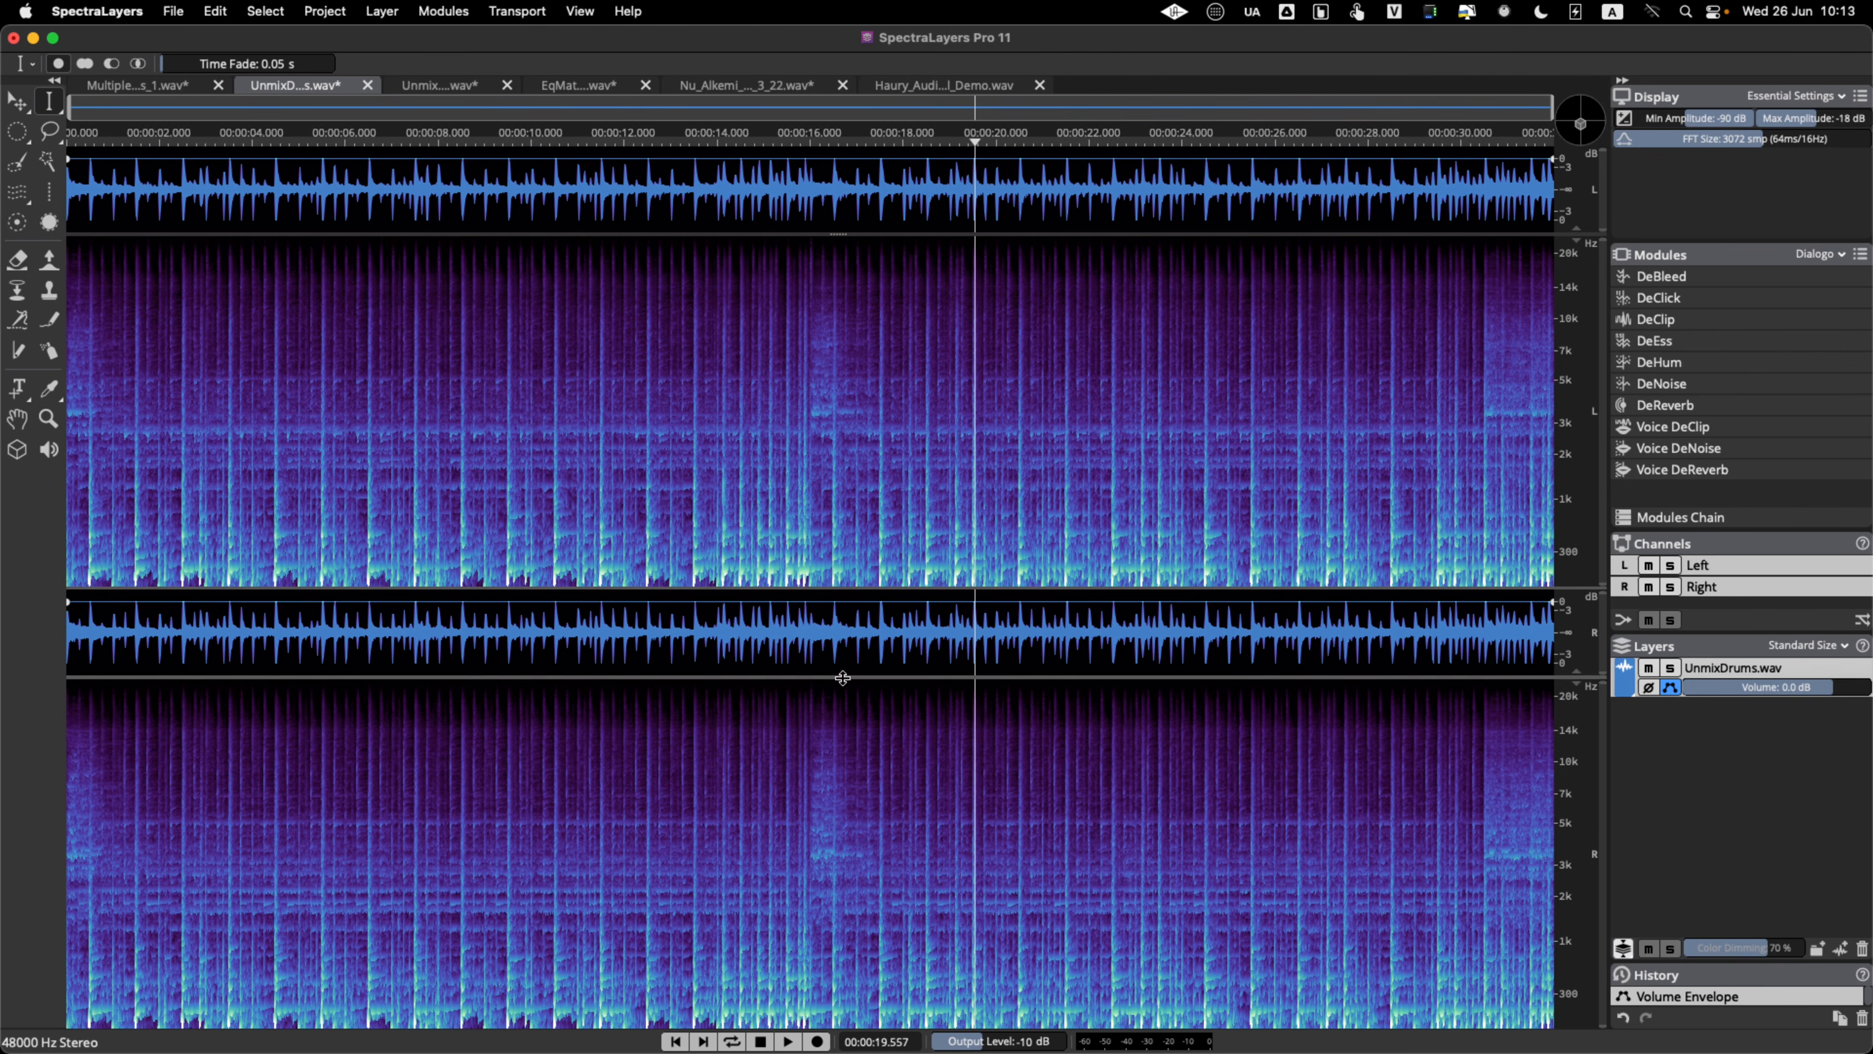
- Expand the waveforms over the spectrograms and add volume envelope points near 19 s and 24 s, pulling the second down to silence
{"action": "left_click_drag", "start_coordinate": [837, 679], "coordinate": [824, 1043]}
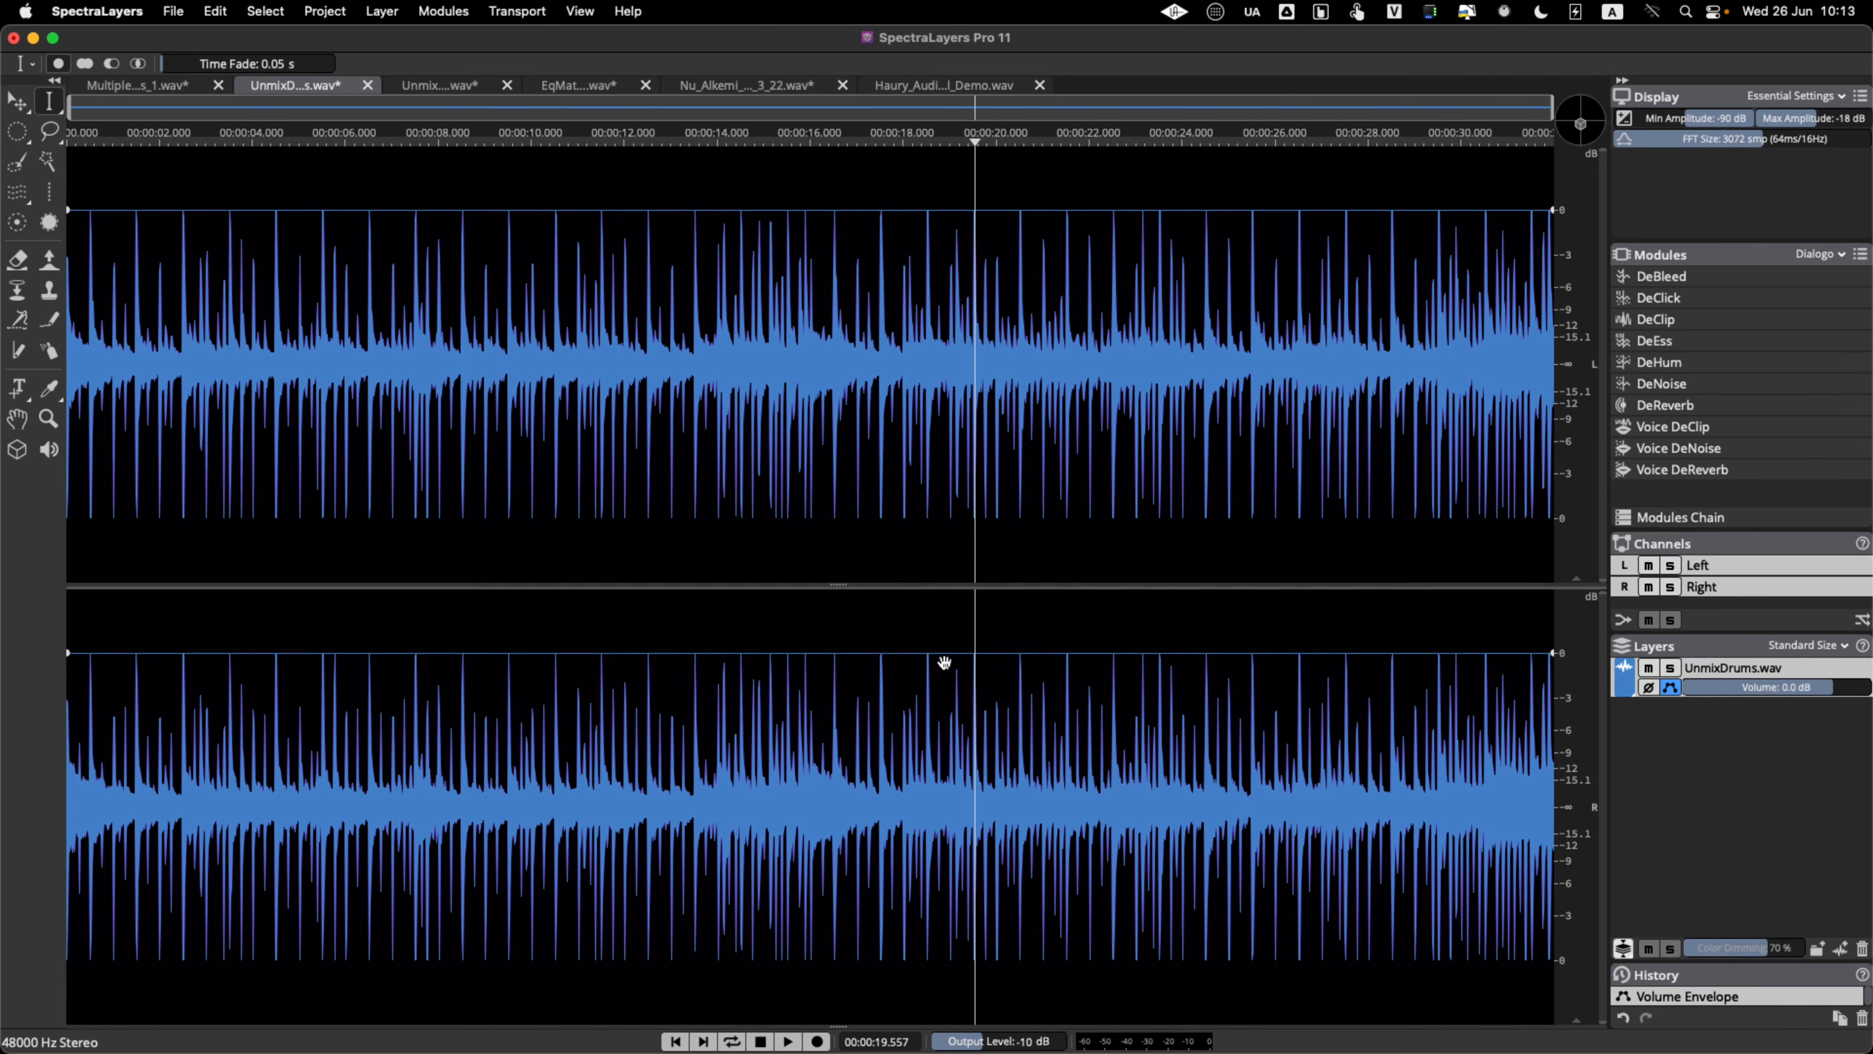
{"action": "left_click", "coordinate": [961, 654]}
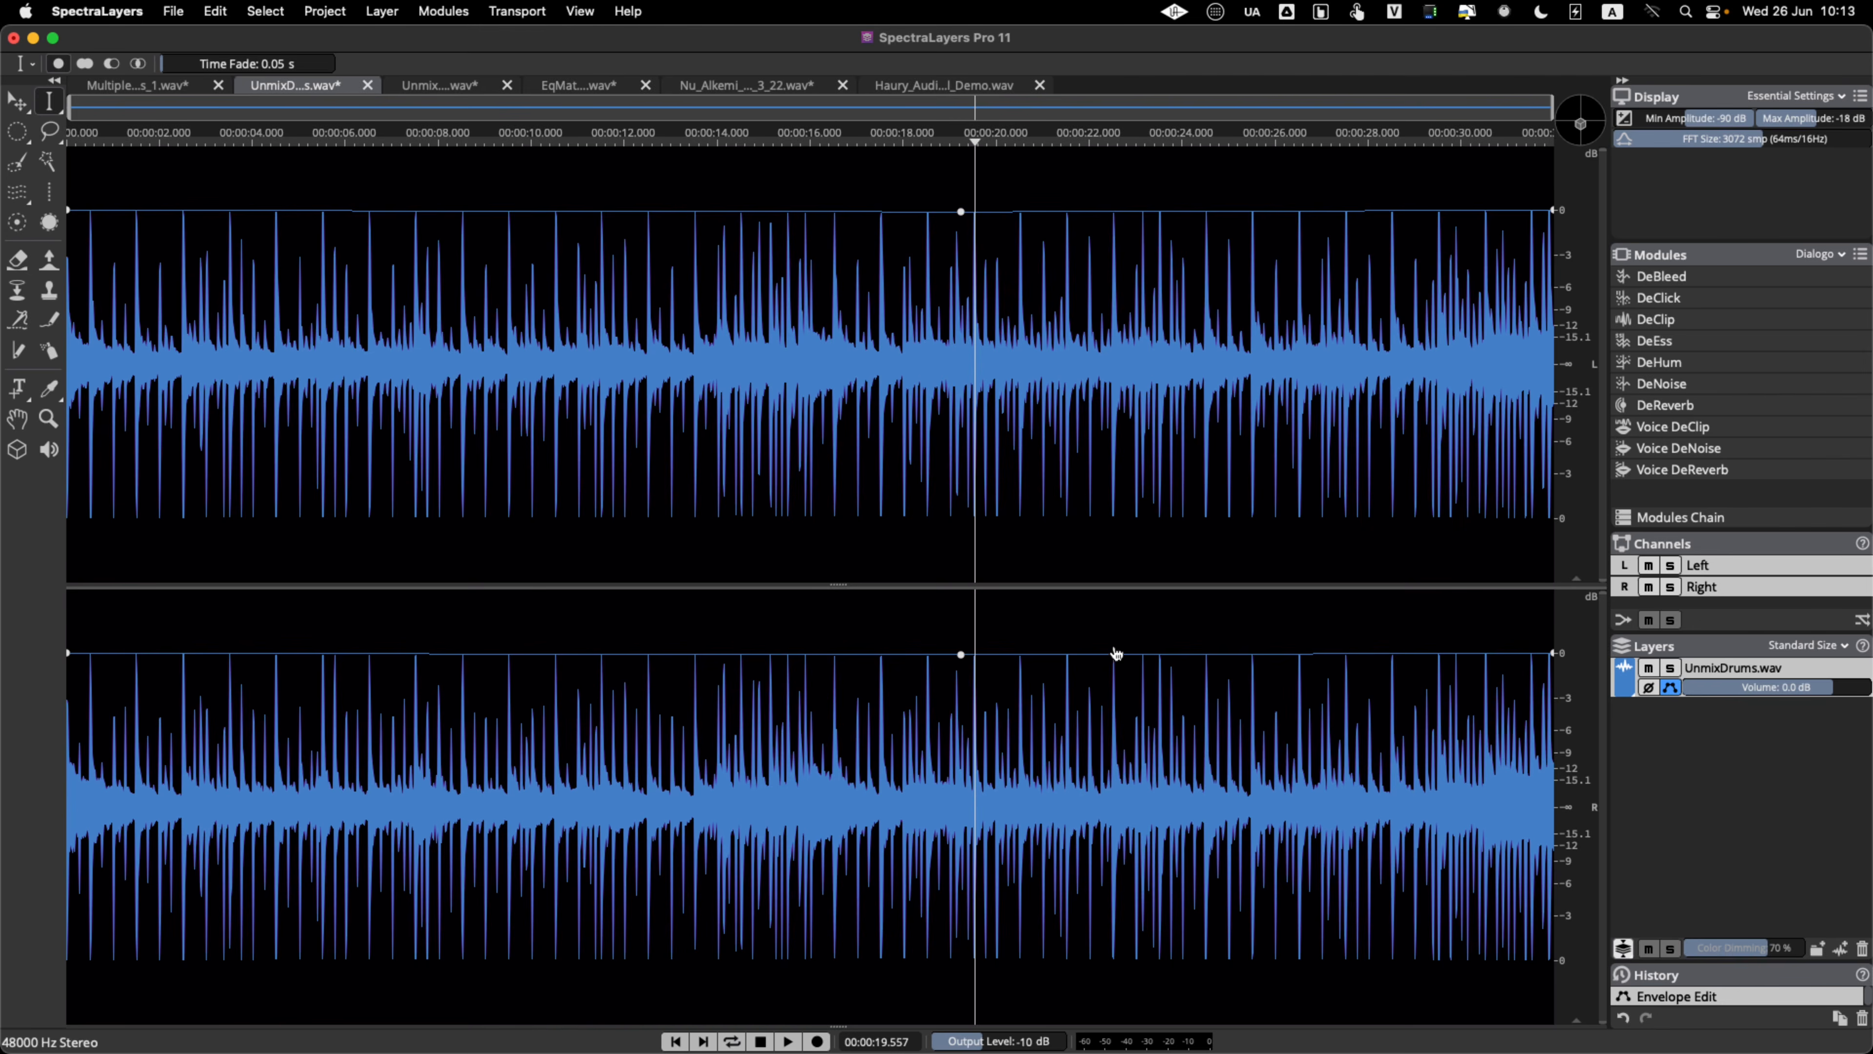
{"action": "left_click_drag", "start_coordinate": [1180, 655], "coordinate": [1195, 931]}
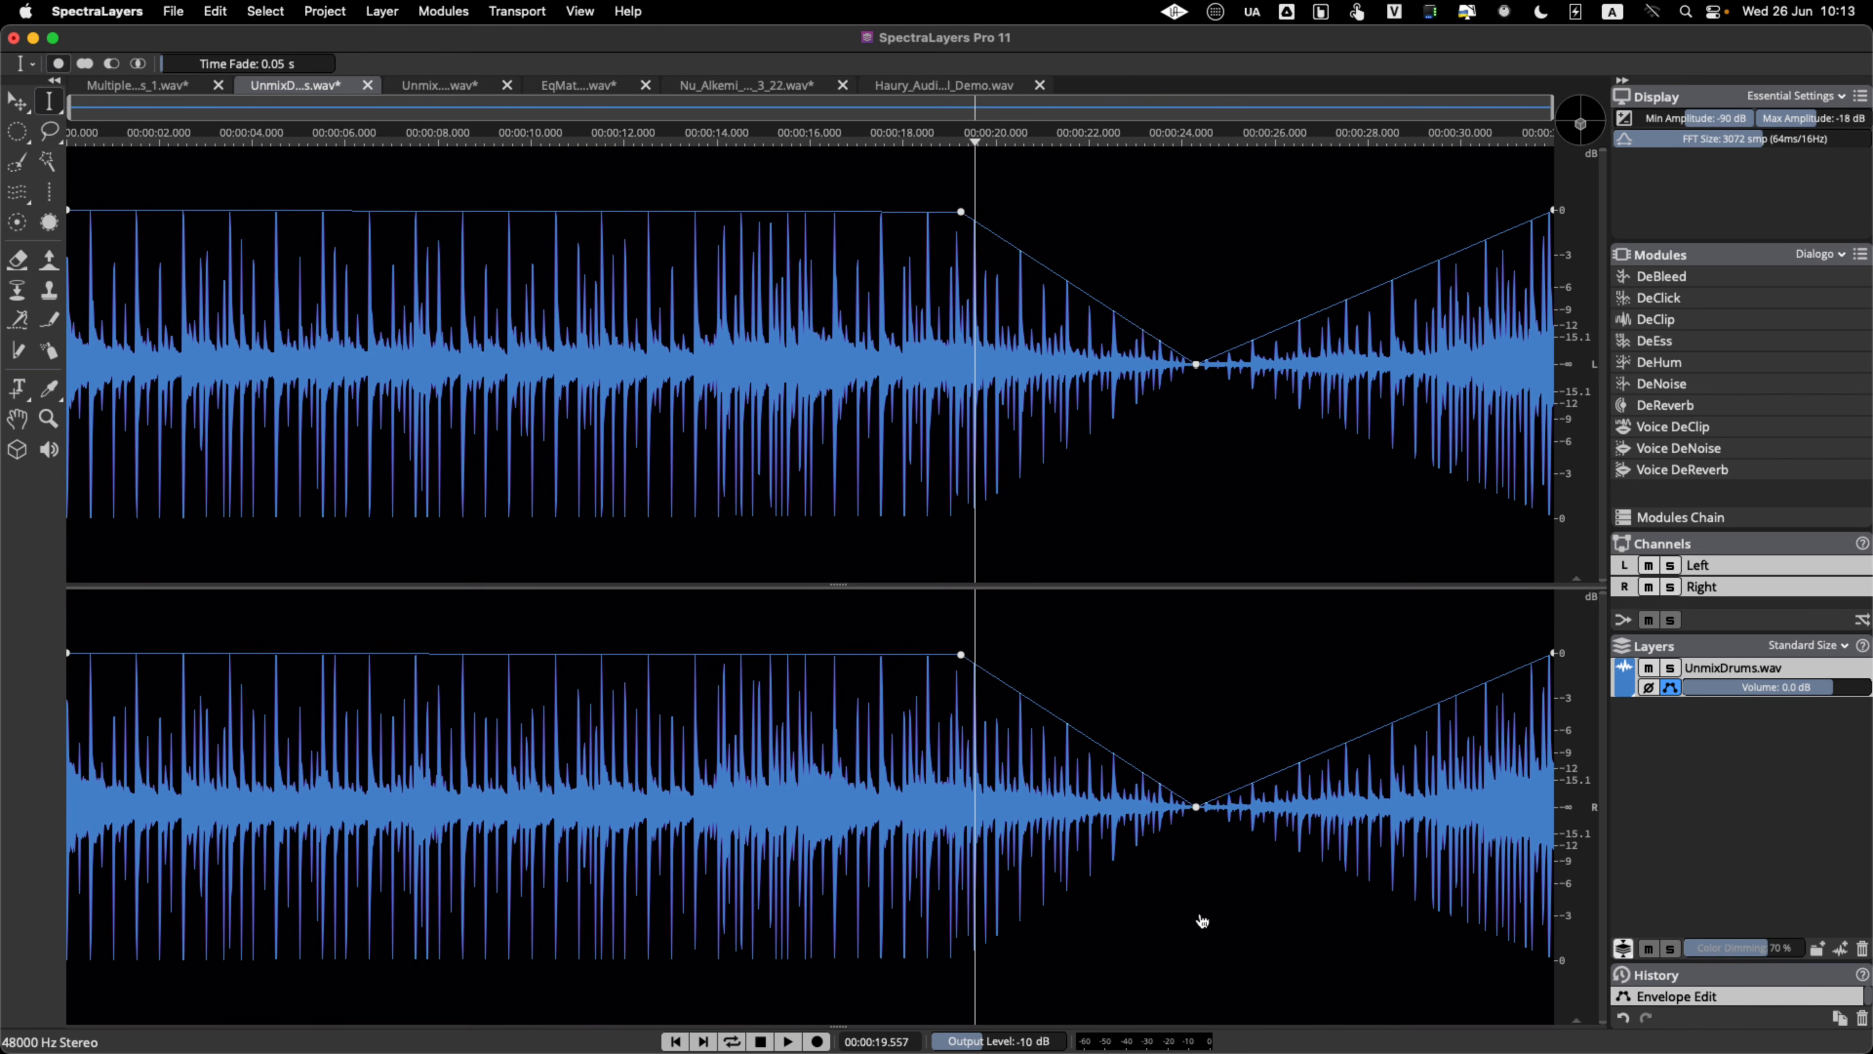
- Undo both volume envelope point edits on the UnmixDrums.wav layer
{"action": "key", "text": "super+z"}
{"action": "key", "text": "super+z"}
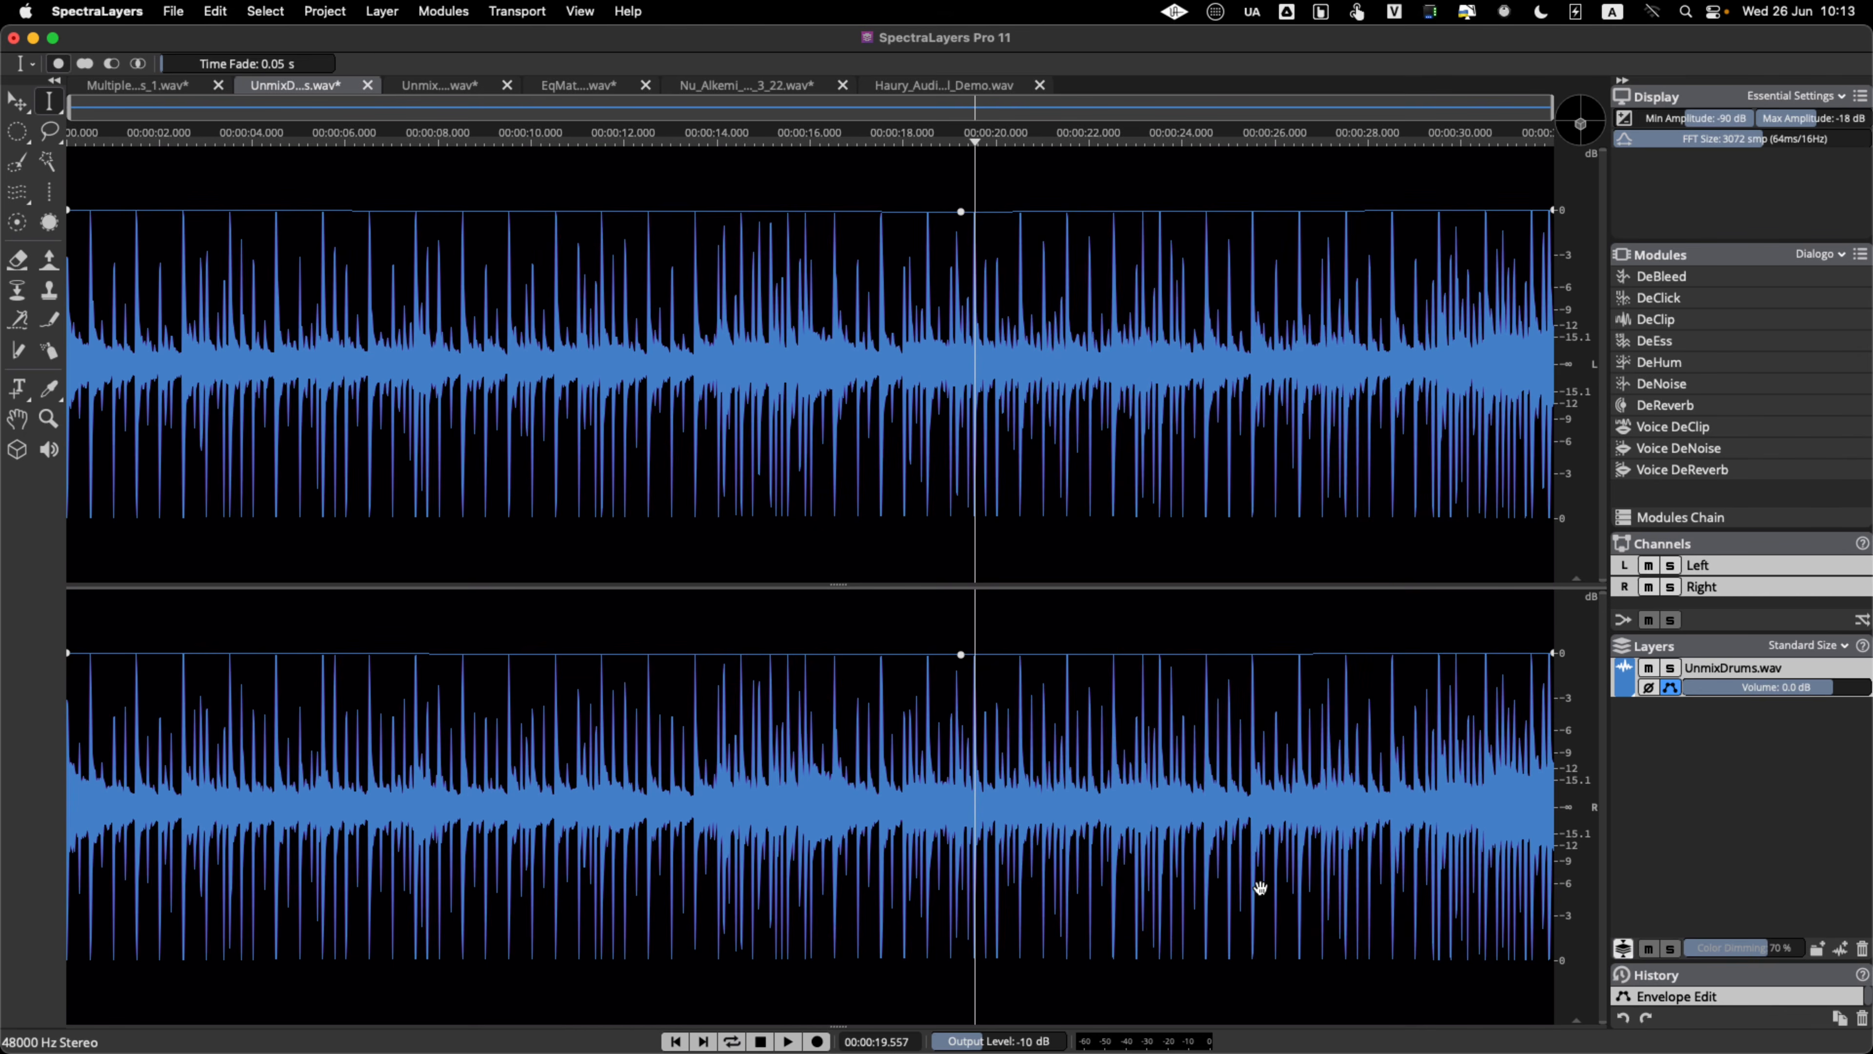
{"action": "key", "text": "super+z"}
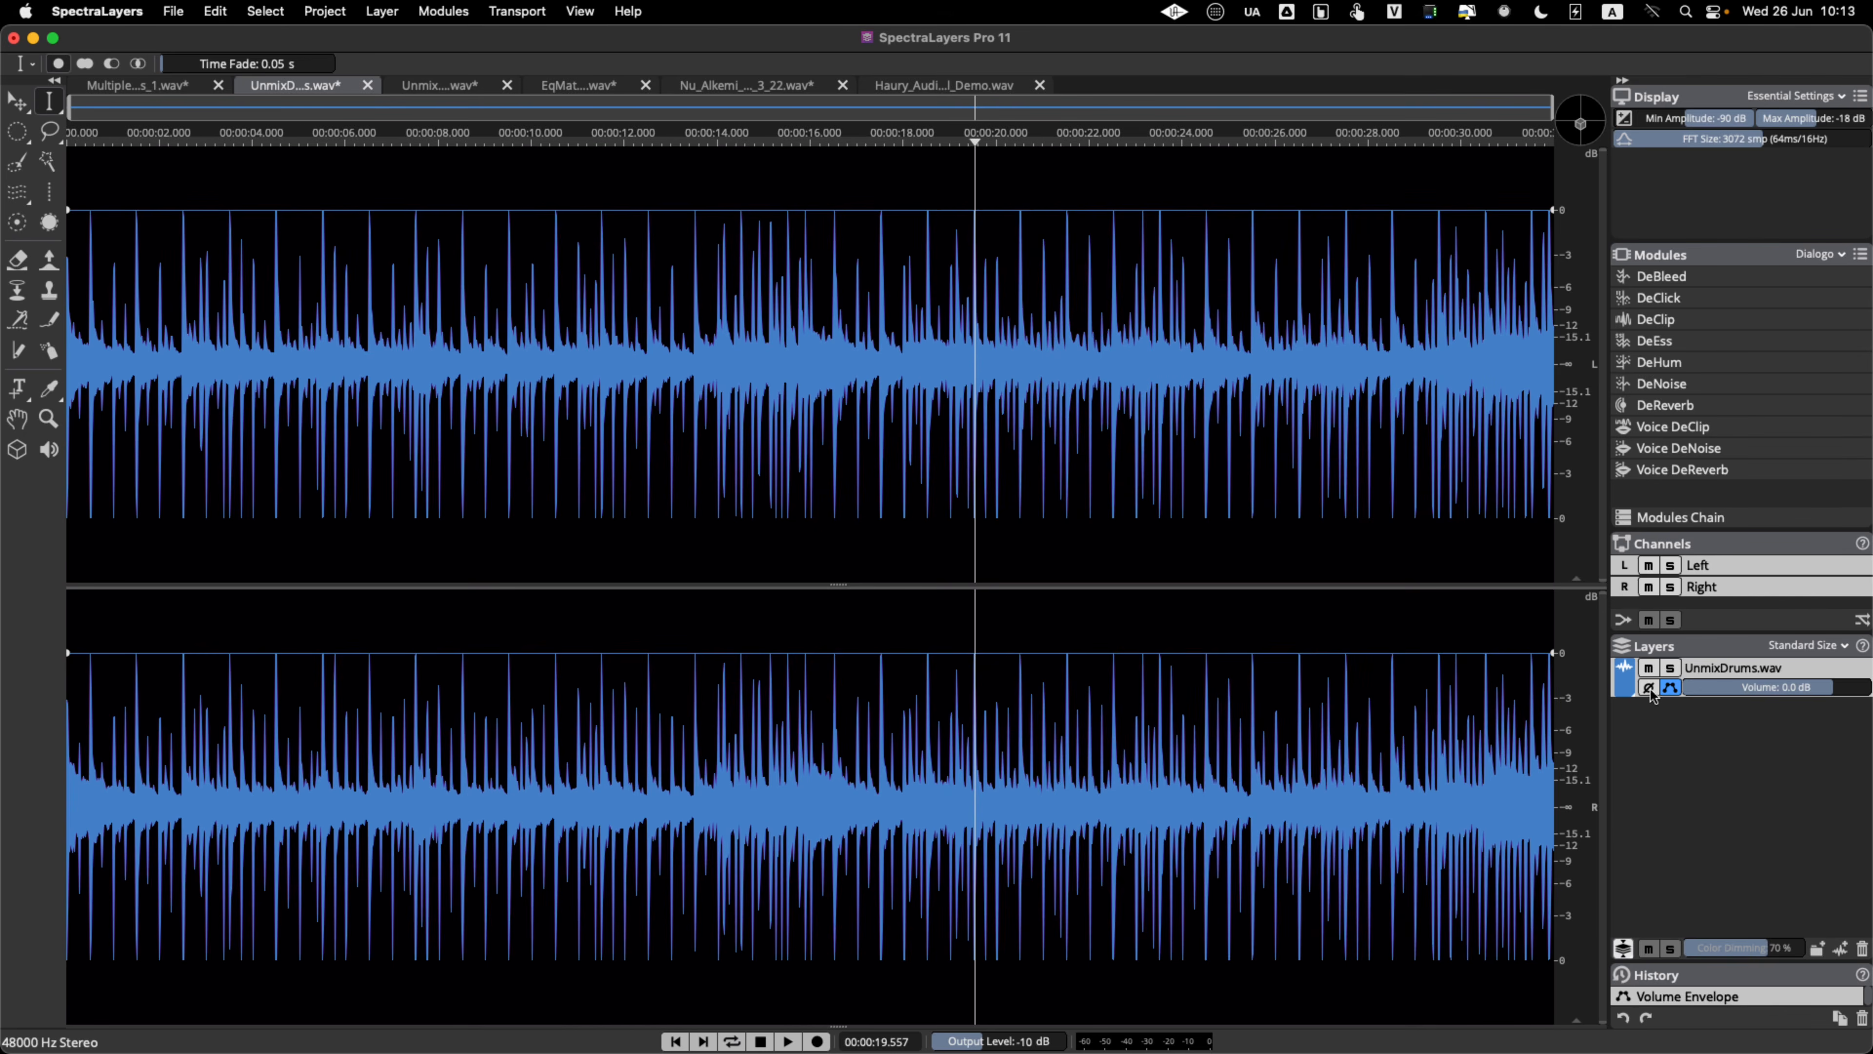
- Turn off the UnmixDrums.wav layer's volume envelope and restore the default split between waveforms and spectrograms
{"action": "left_click", "coordinate": [1671, 688]}
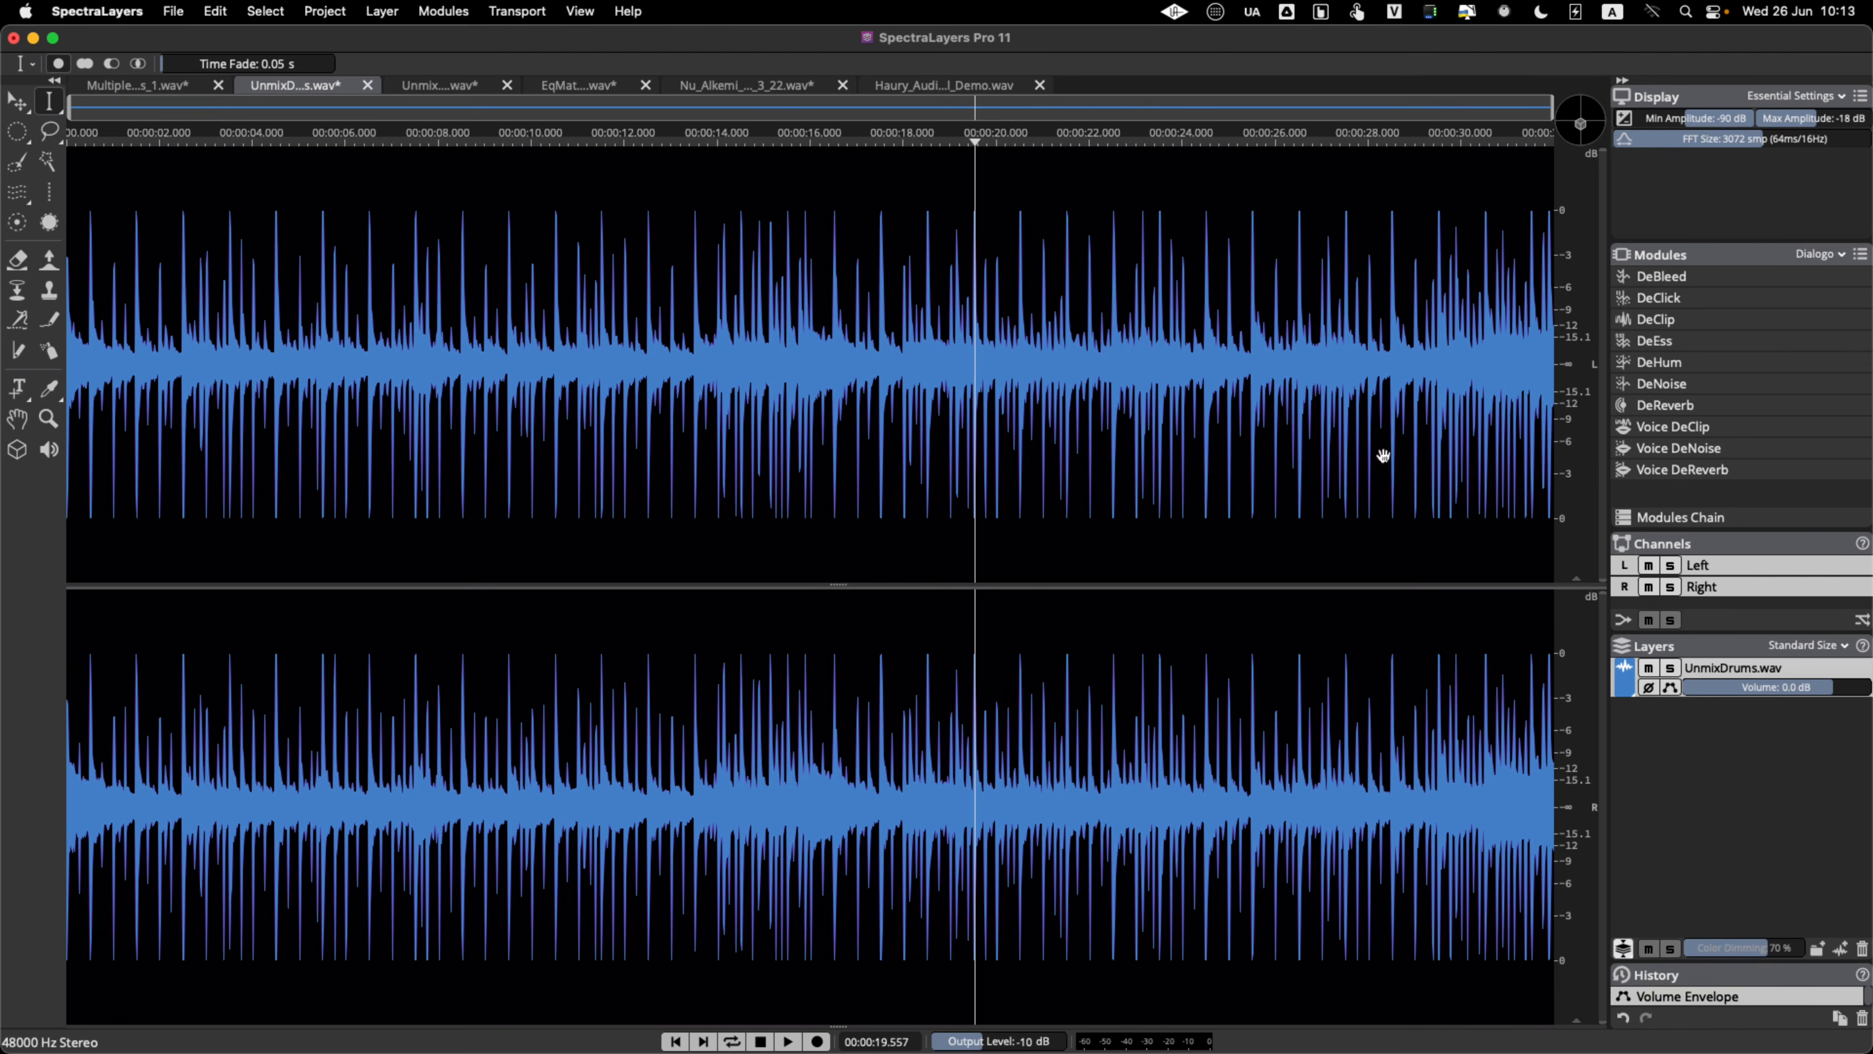
{"action": "double_click", "coordinate": [1335, 585]}
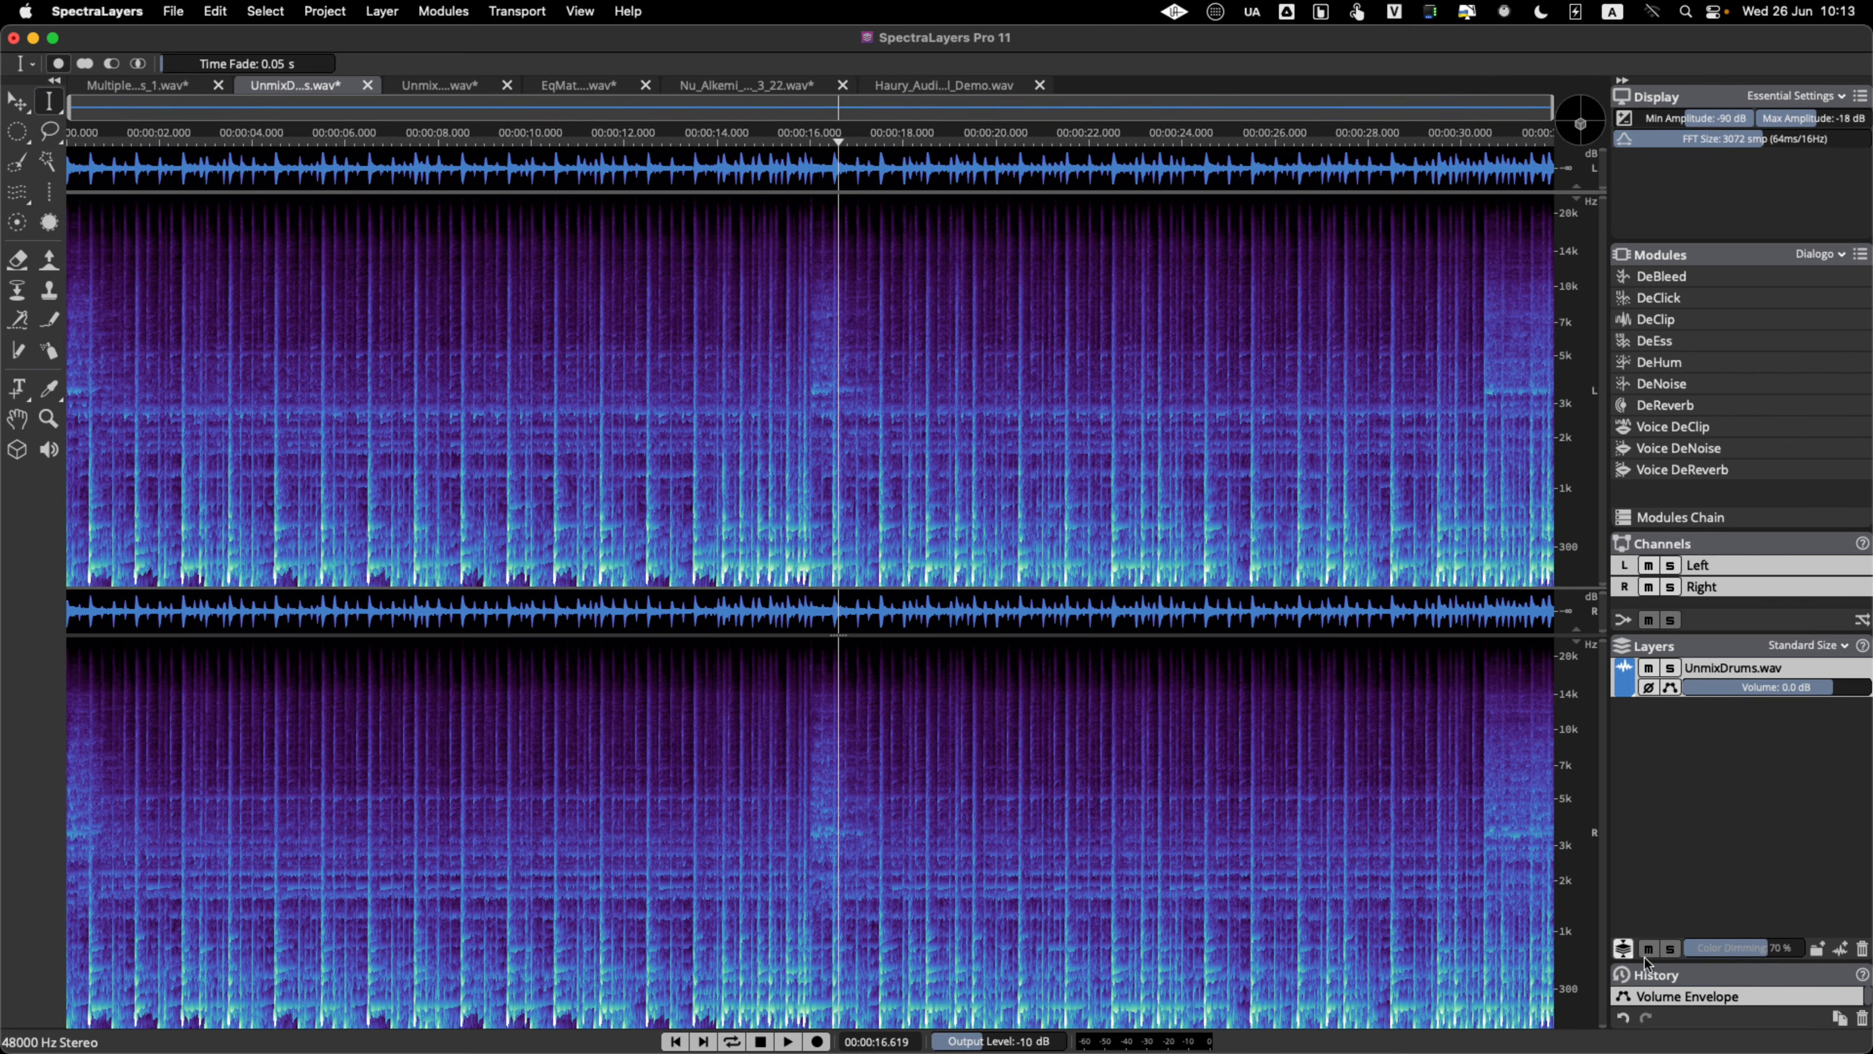
- Compare the spectrogram in the plain green layer colour and in the Laguna colour map, ending on Laguna
{"action": "left_click", "coordinate": [1622, 949]}
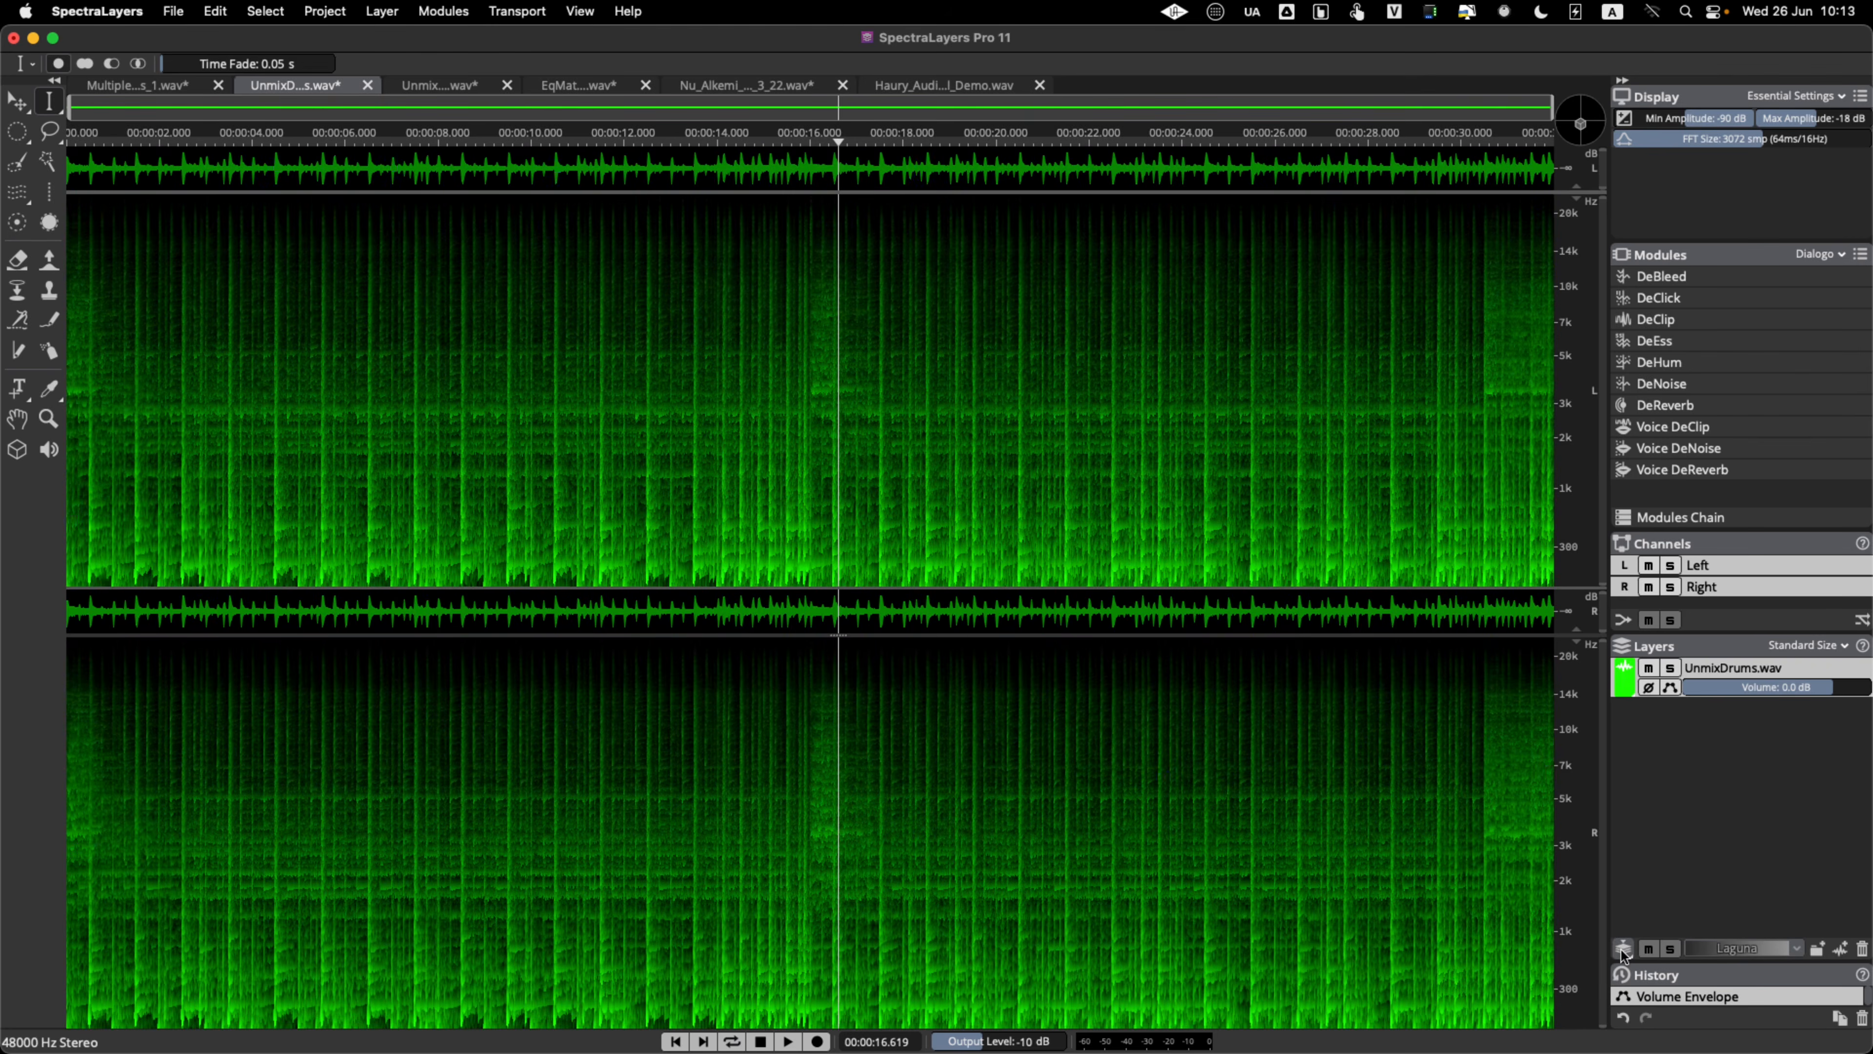
{"action": "left_click", "coordinate": [1622, 949]}
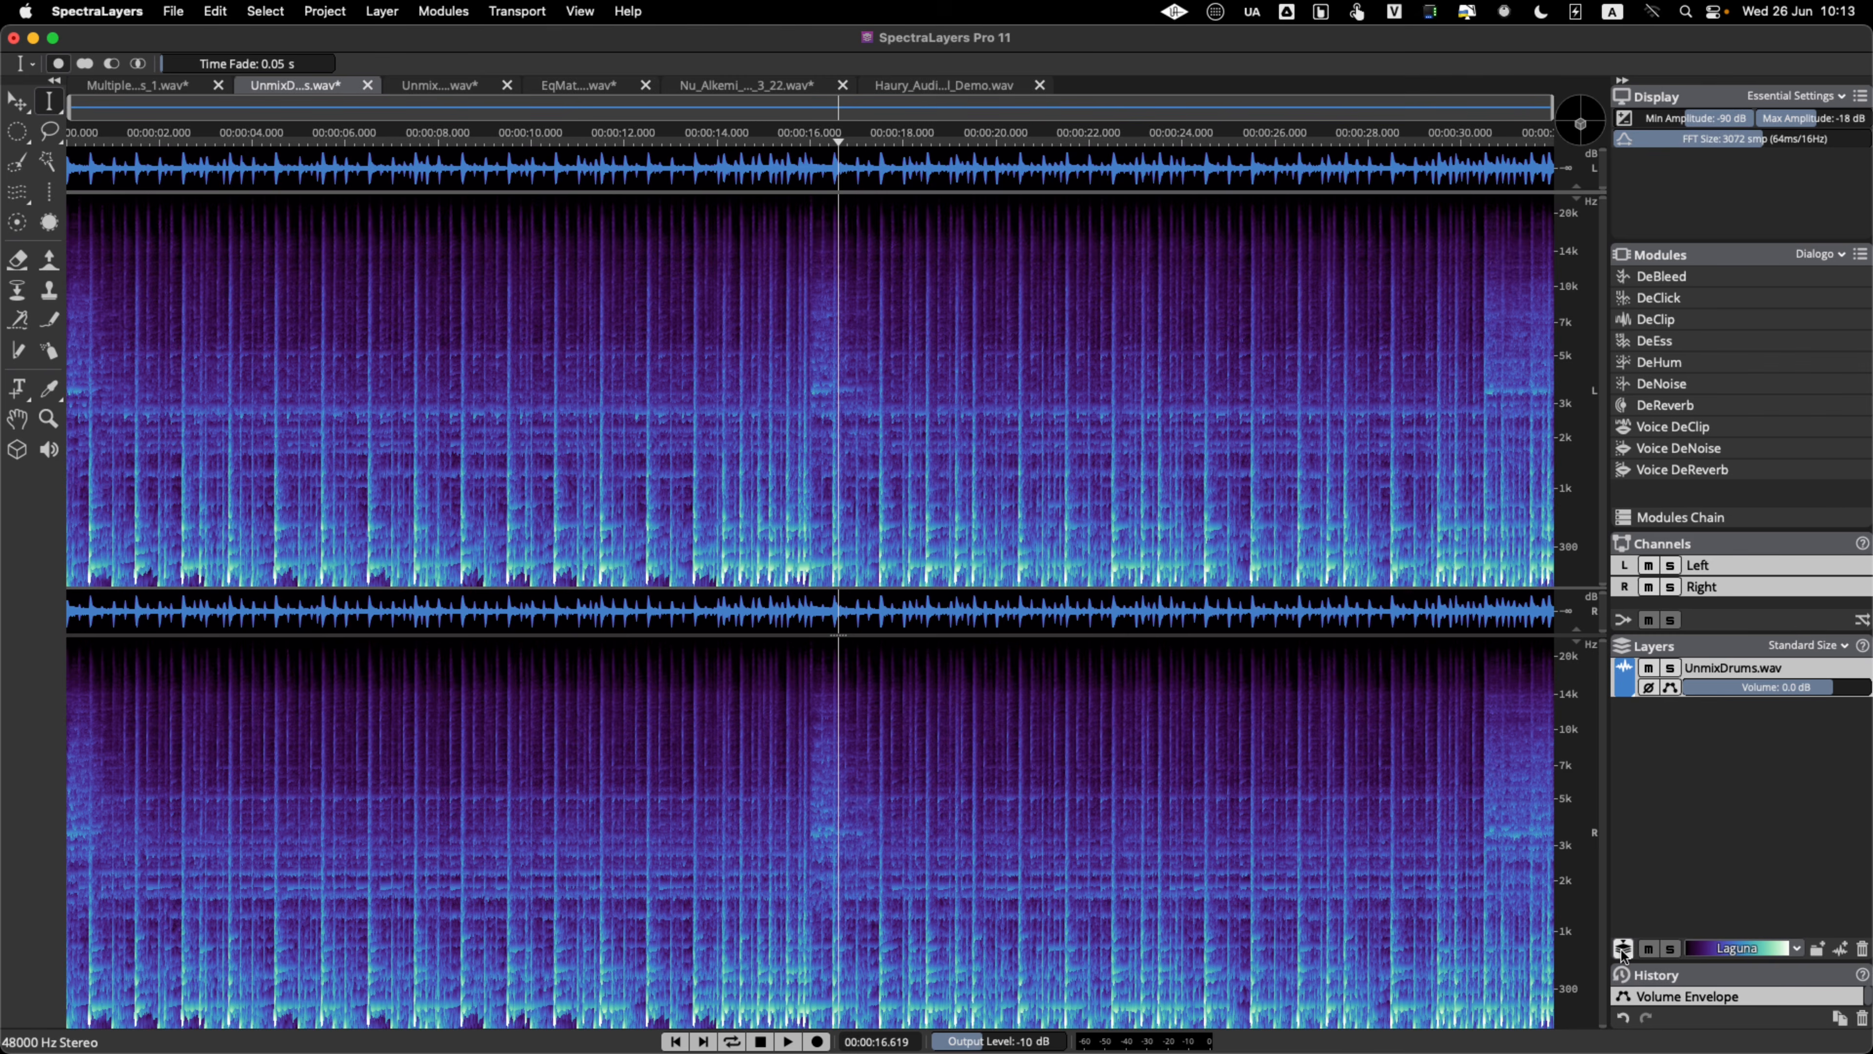
{"action": "left_click", "coordinate": [1622, 948]}
{"action": "left_click", "coordinate": [1621, 949]}
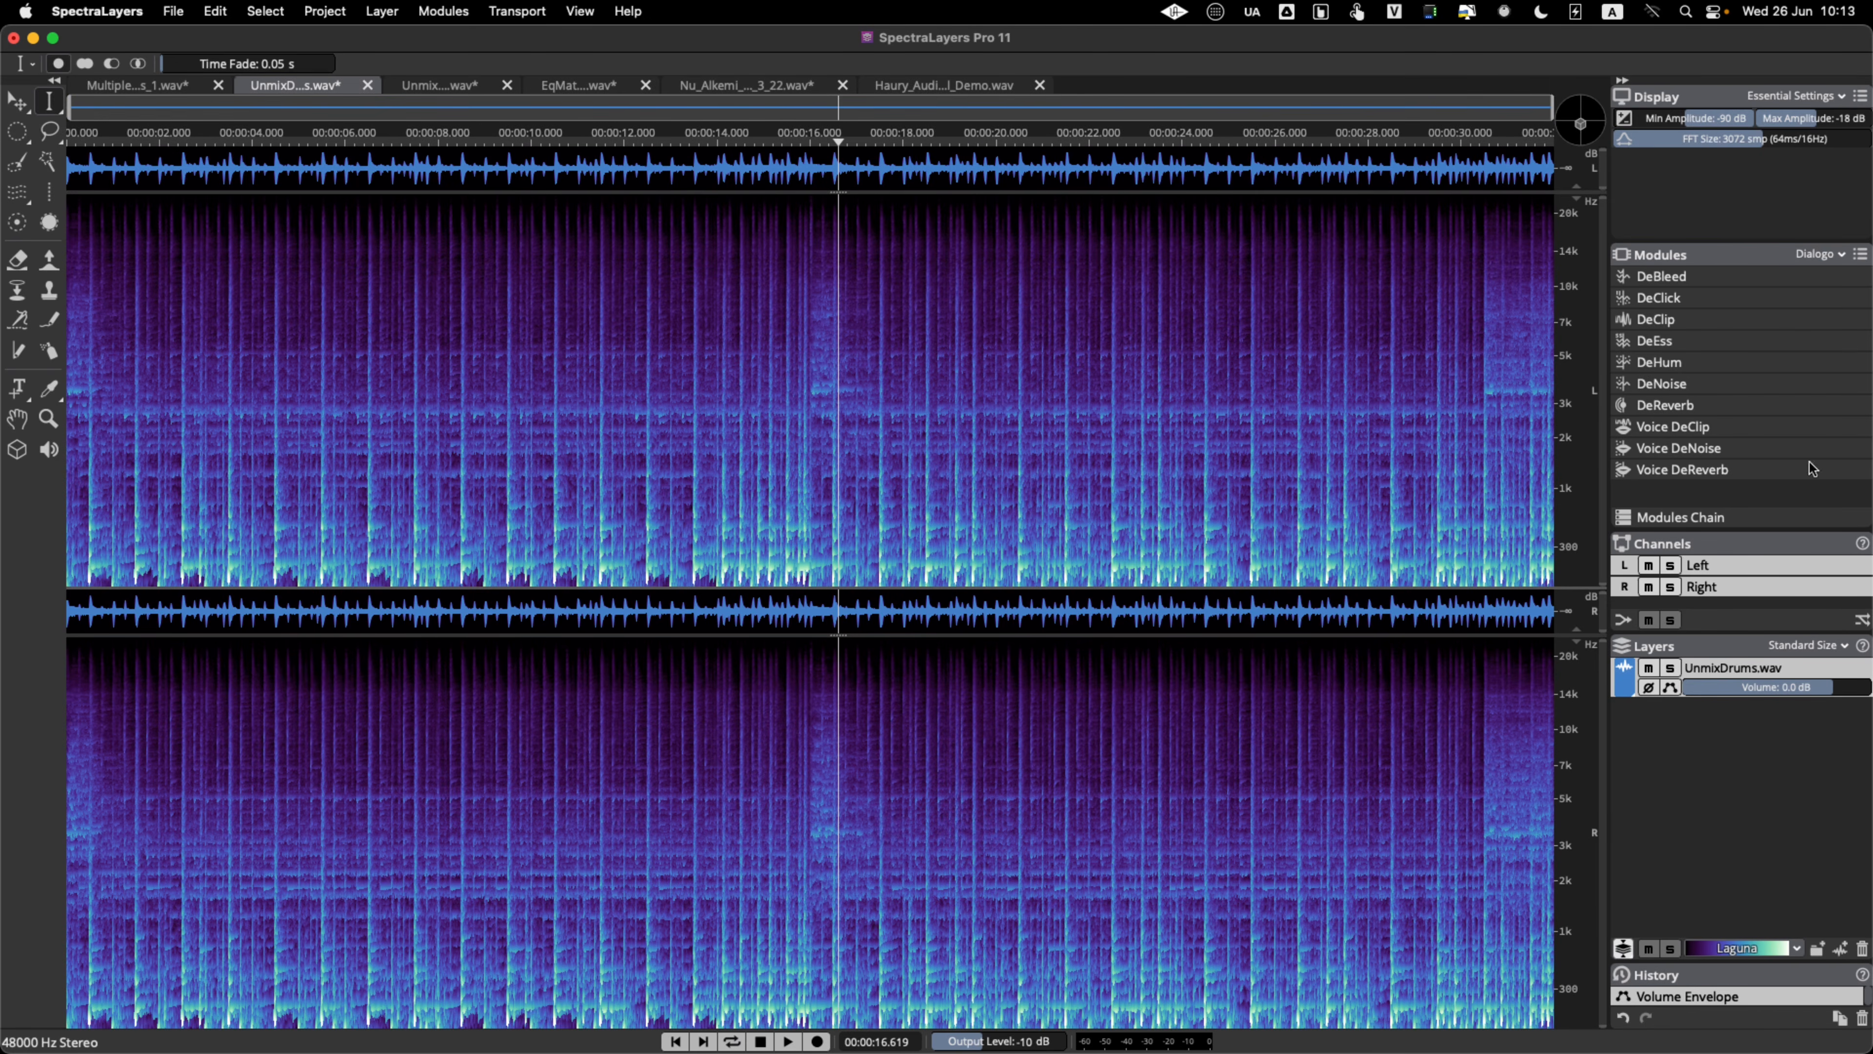
- Filter the module list to the Unmix category and place the playhead near 18 s
{"action": "left_click", "coordinate": [1838, 258]}
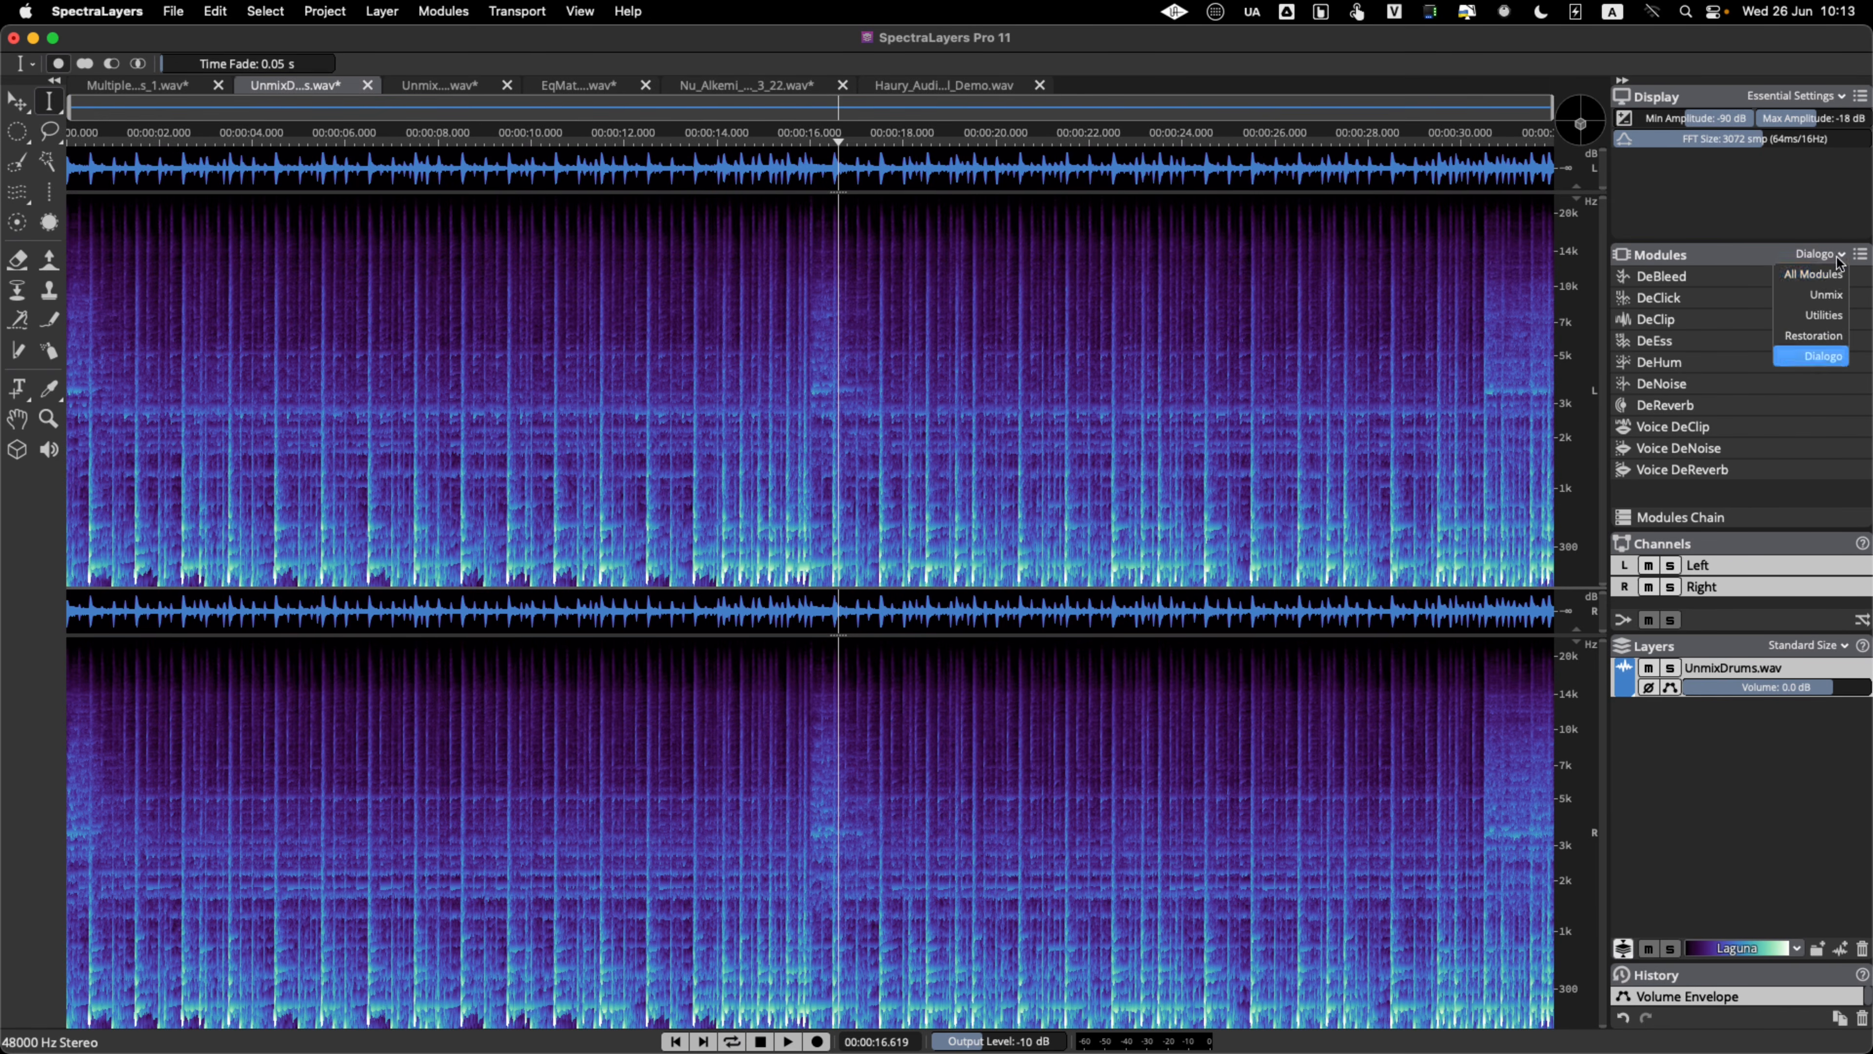
{"action": "left_click", "coordinate": [1829, 295]}
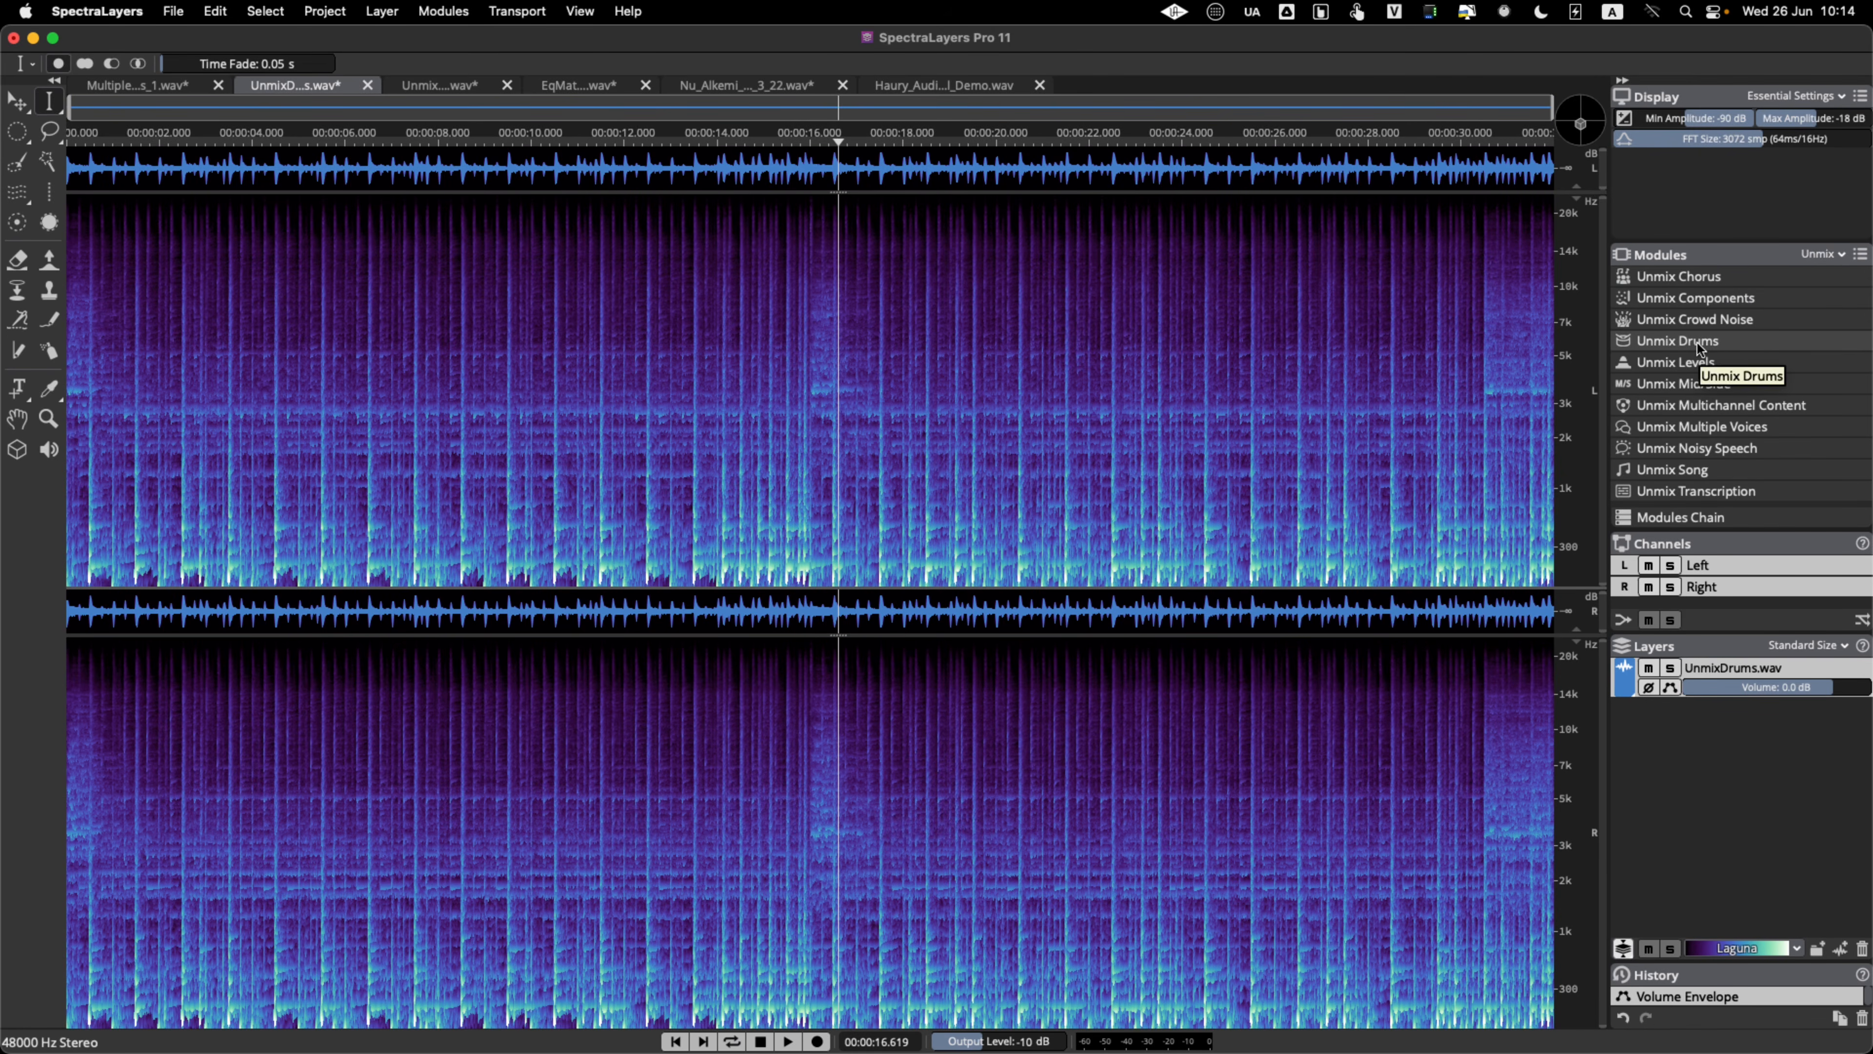
{"action": "left_click", "coordinate": [918, 856]}
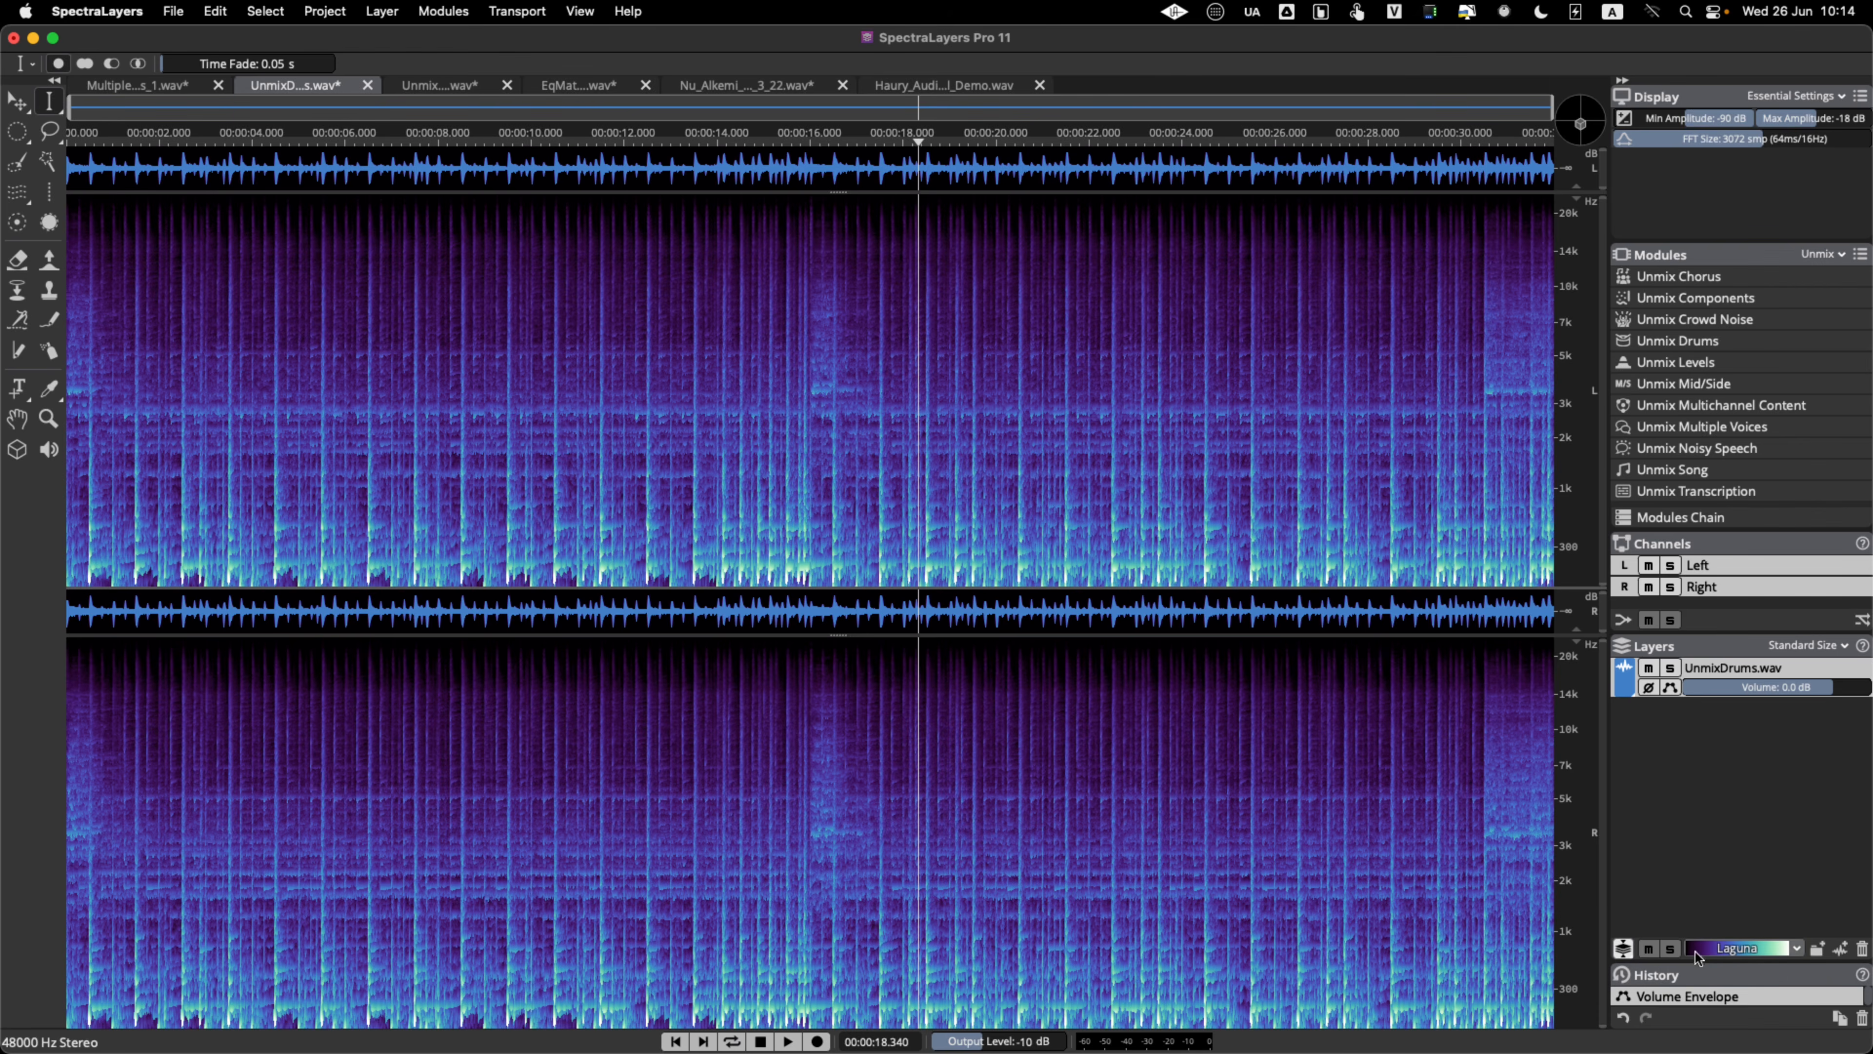
- Enlarge the History section to review the recorded actions, and reduce its height again
{"action": "left_click_drag", "start_coordinate": [1696, 963], "coordinate": [1700, 838]}
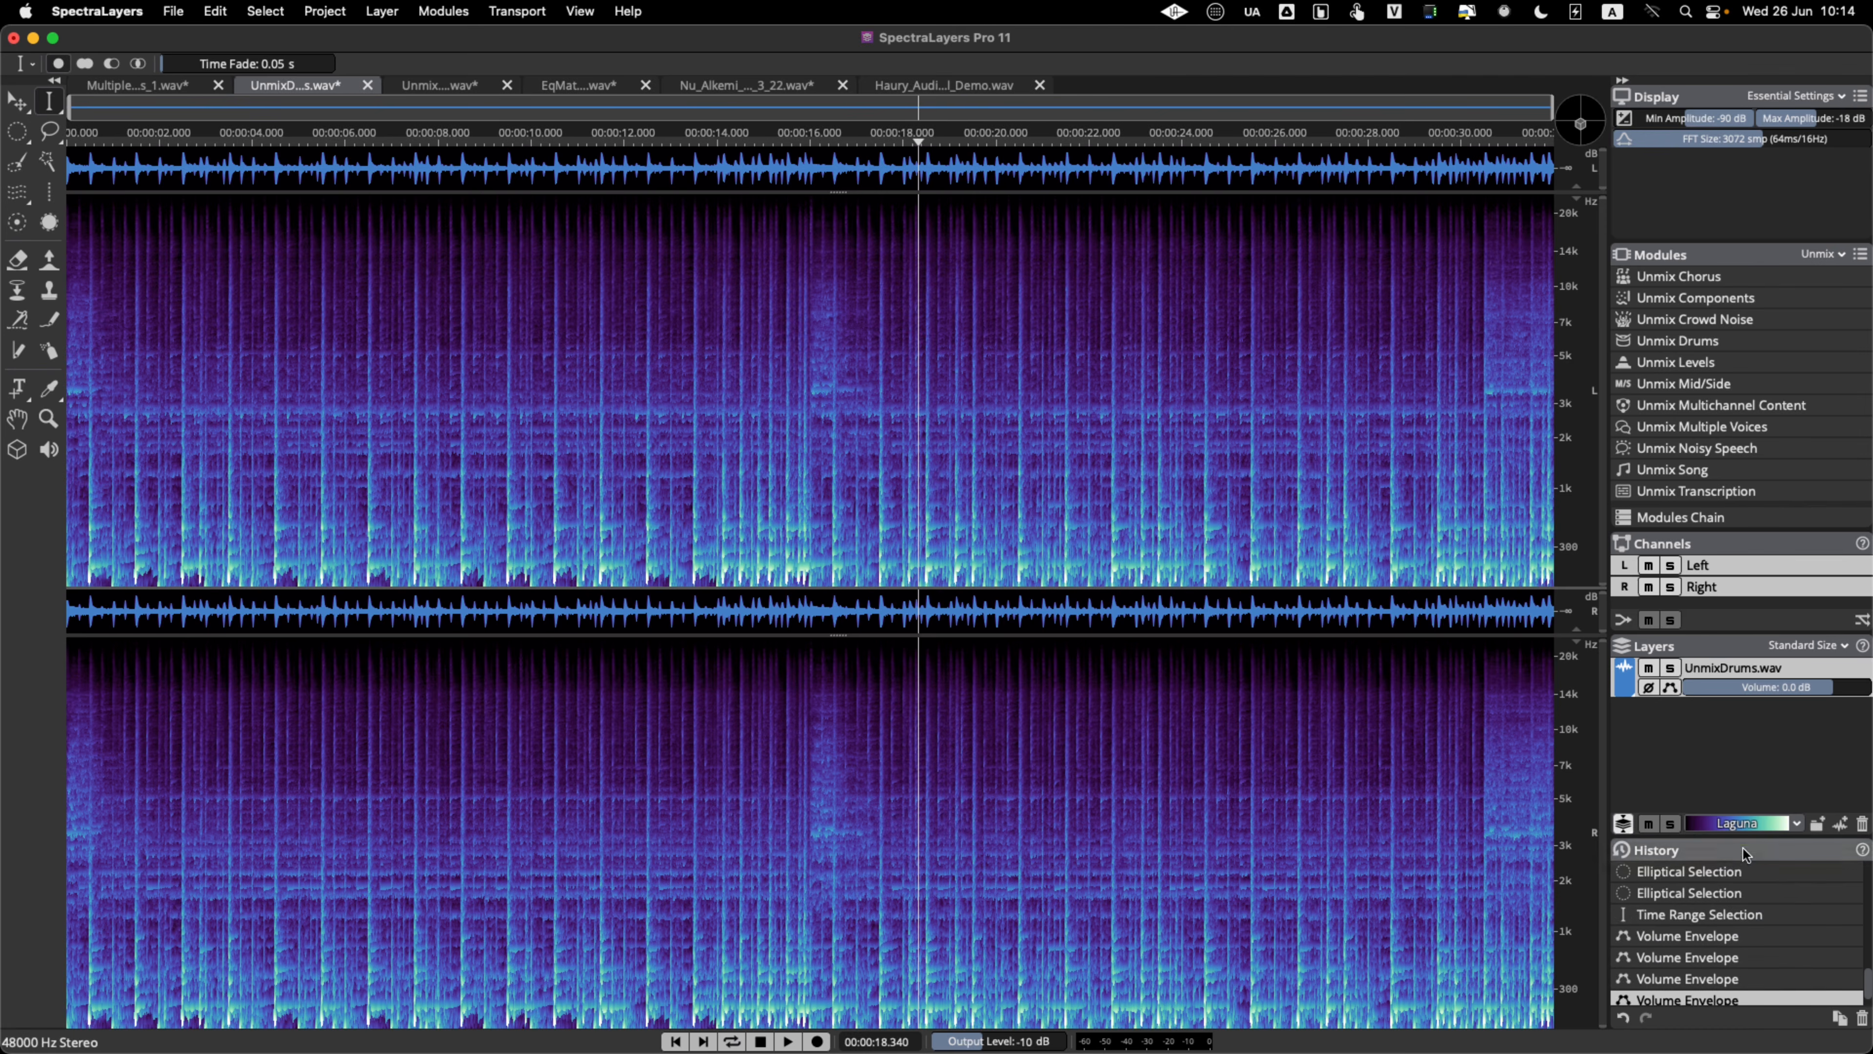
{"action": "left_click_drag", "start_coordinate": [1745, 836], "coordinate": [1748, 912]}
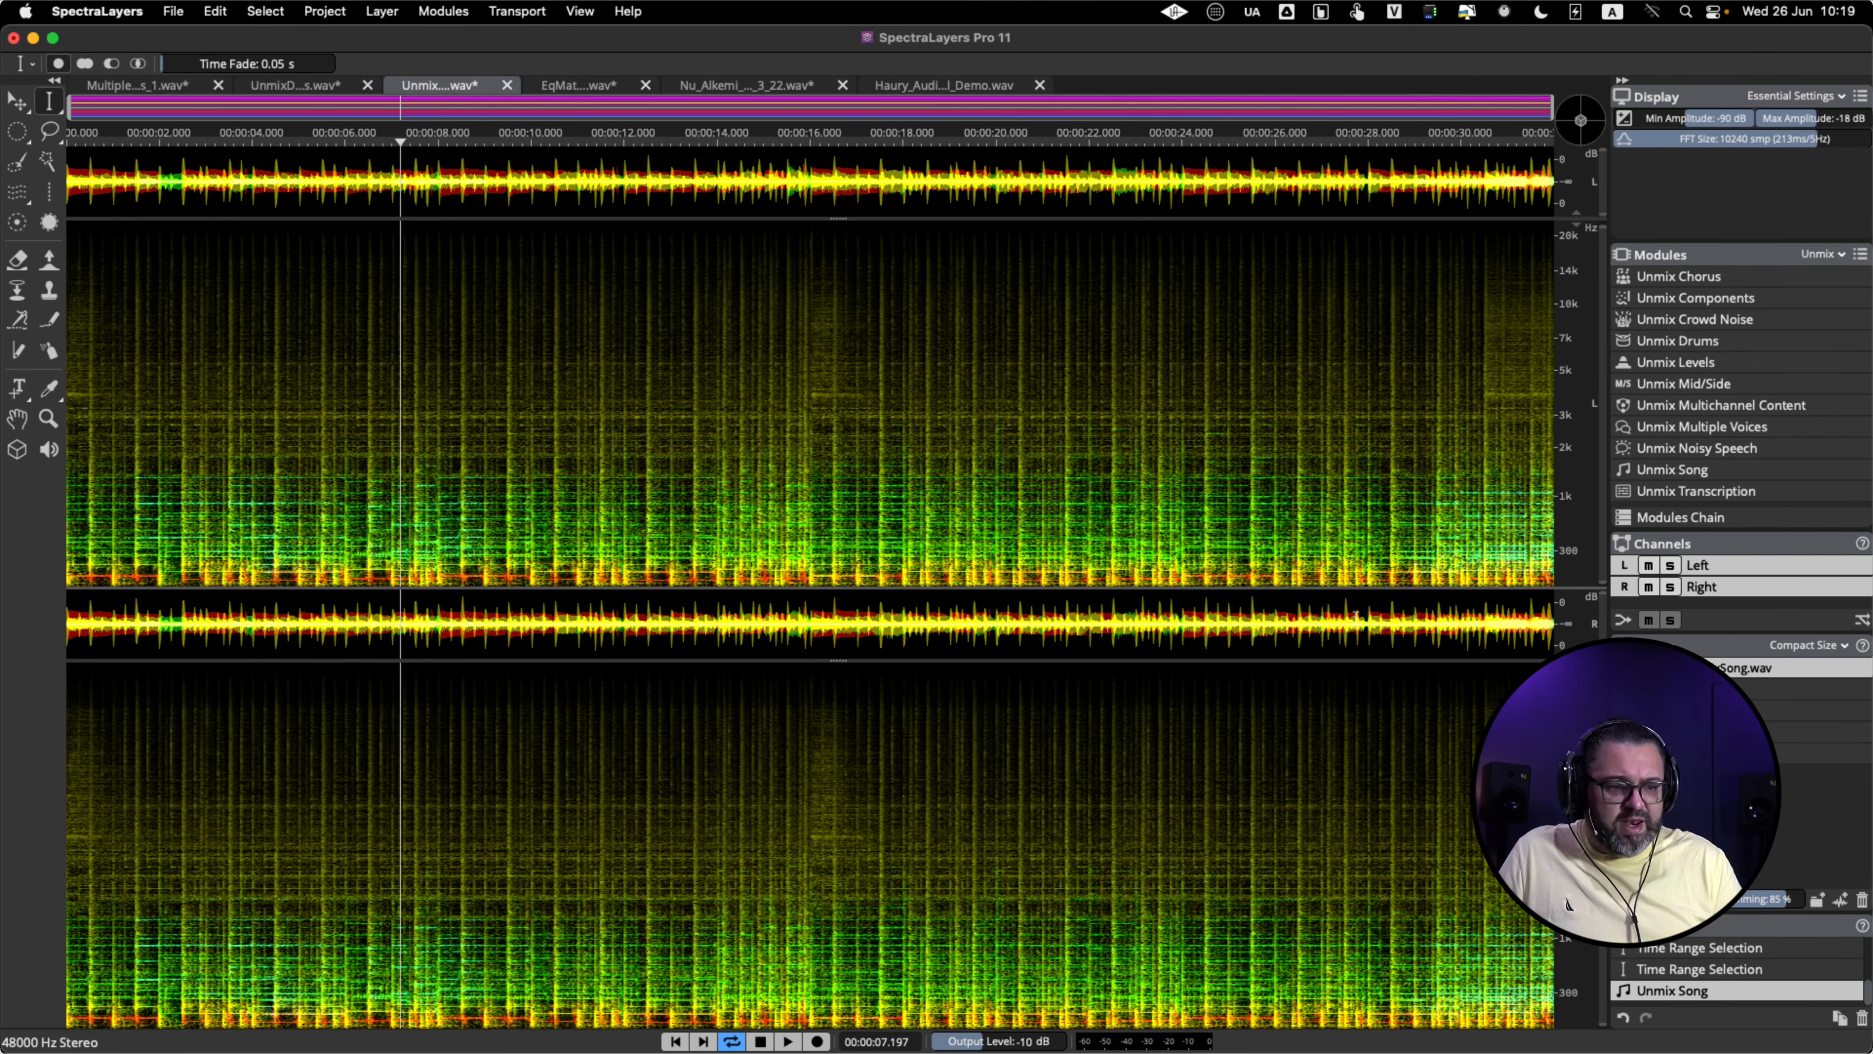
- Combine the left and right channels into one display with Downmix Channels View in the unmixed song project
{"action": "right_click", "coordinate": [1582, 350]}
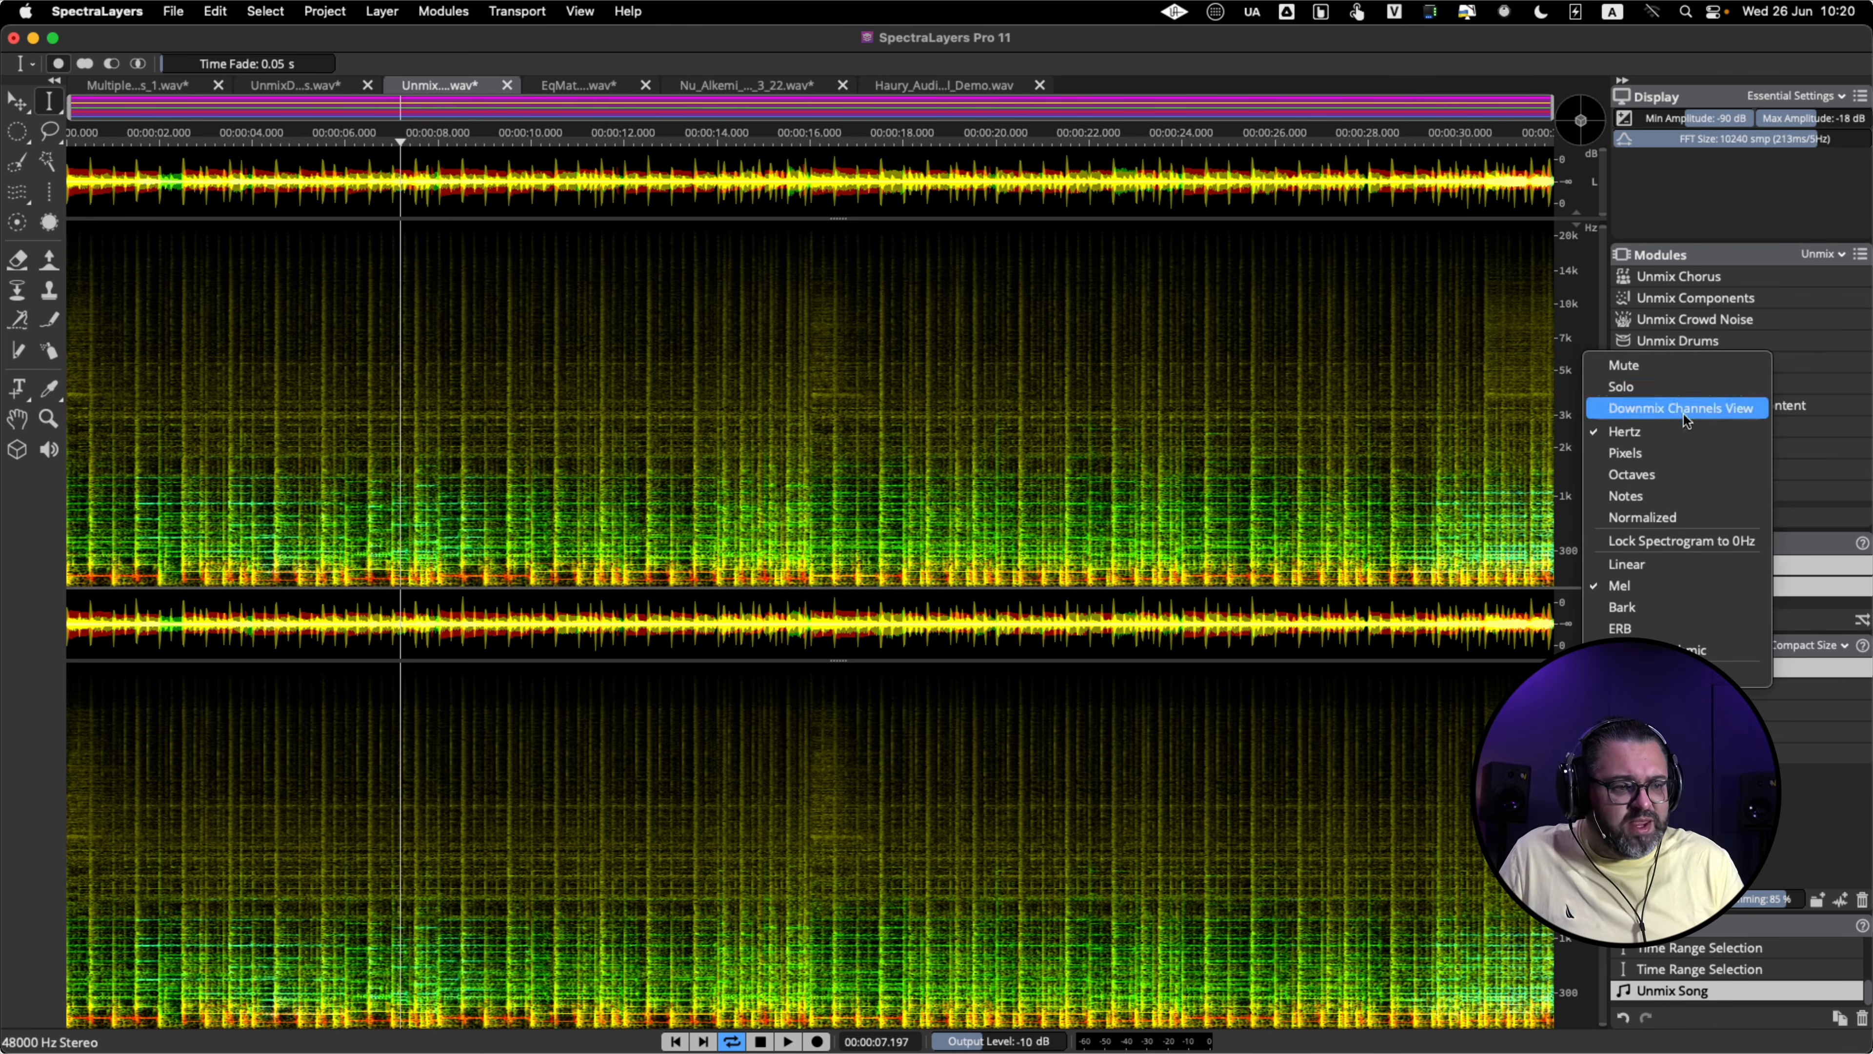
{"action": "left_click", "coordinate": [1582, 343]}
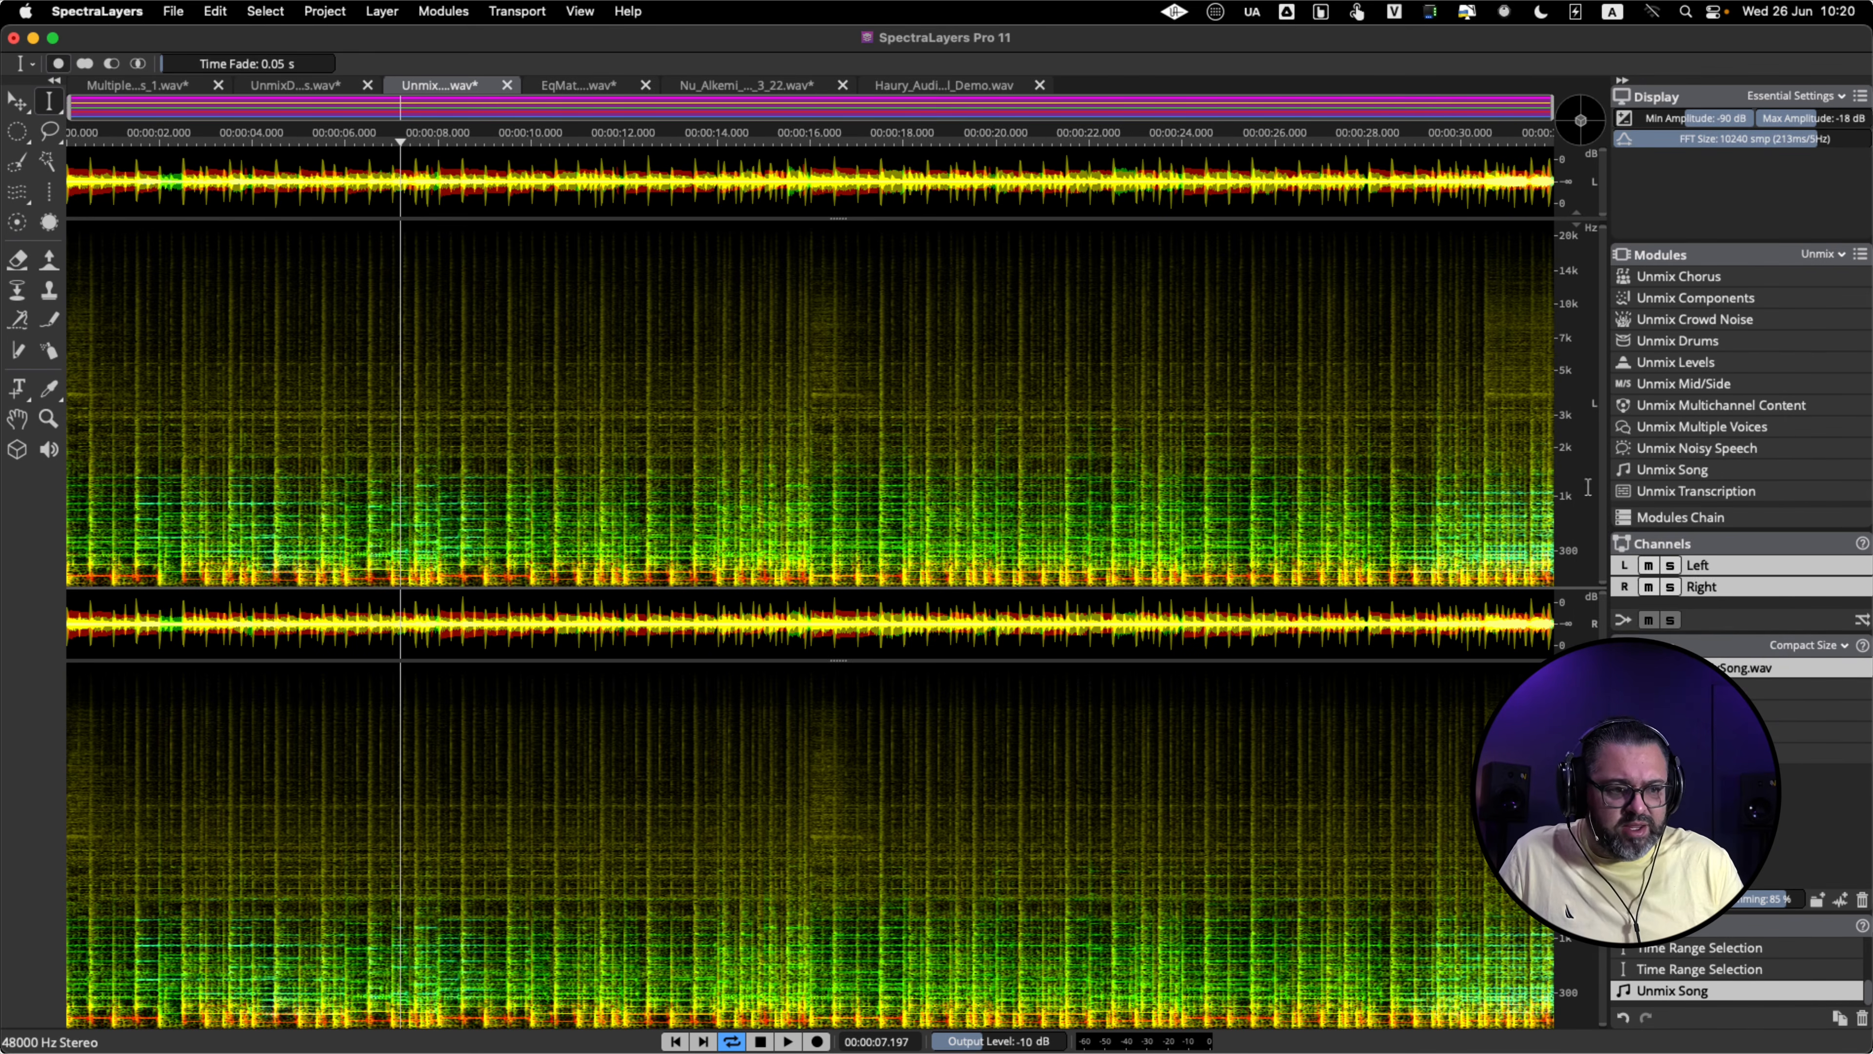
{"action": "scroll", "coordinate": [1572, 443], "scroll_direction": "up", "scroll_amount": 1}
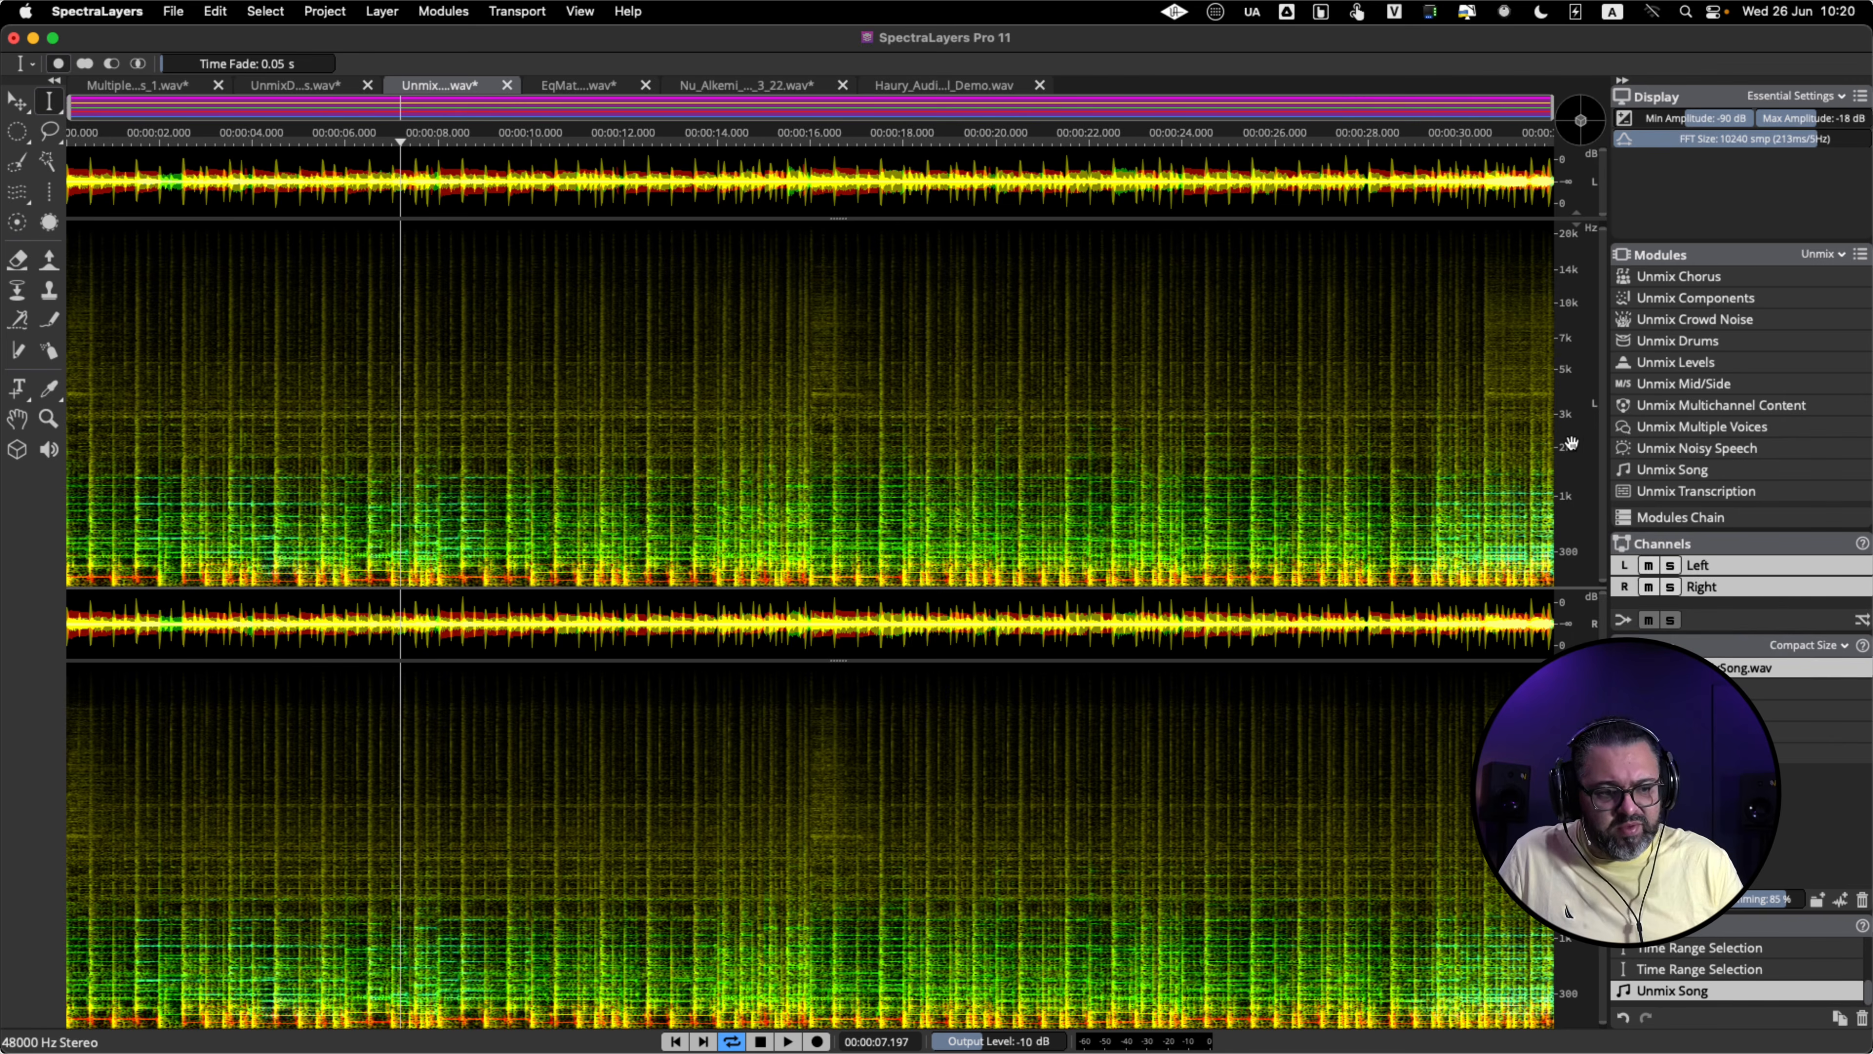
{"action": "right_click", "coordinate": [1572, 443]}
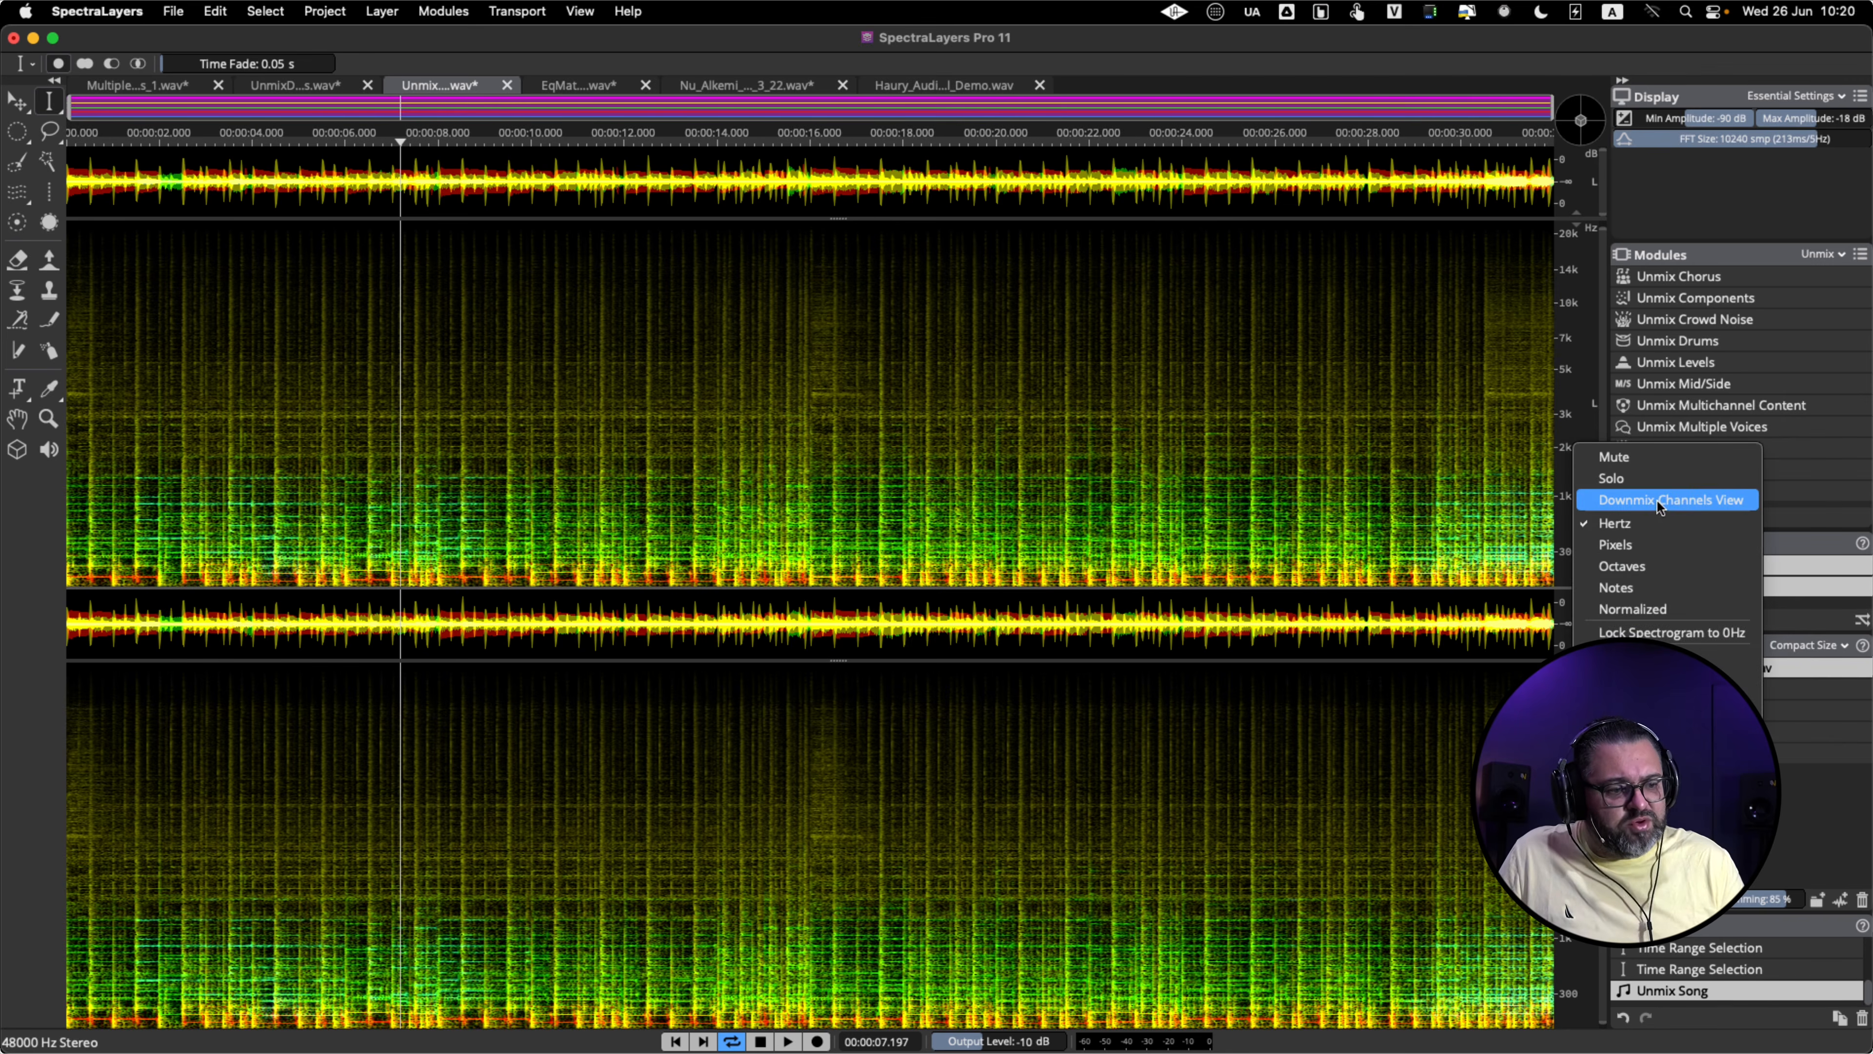
{"action": "left_click", "coordinate": [1697, 499]}
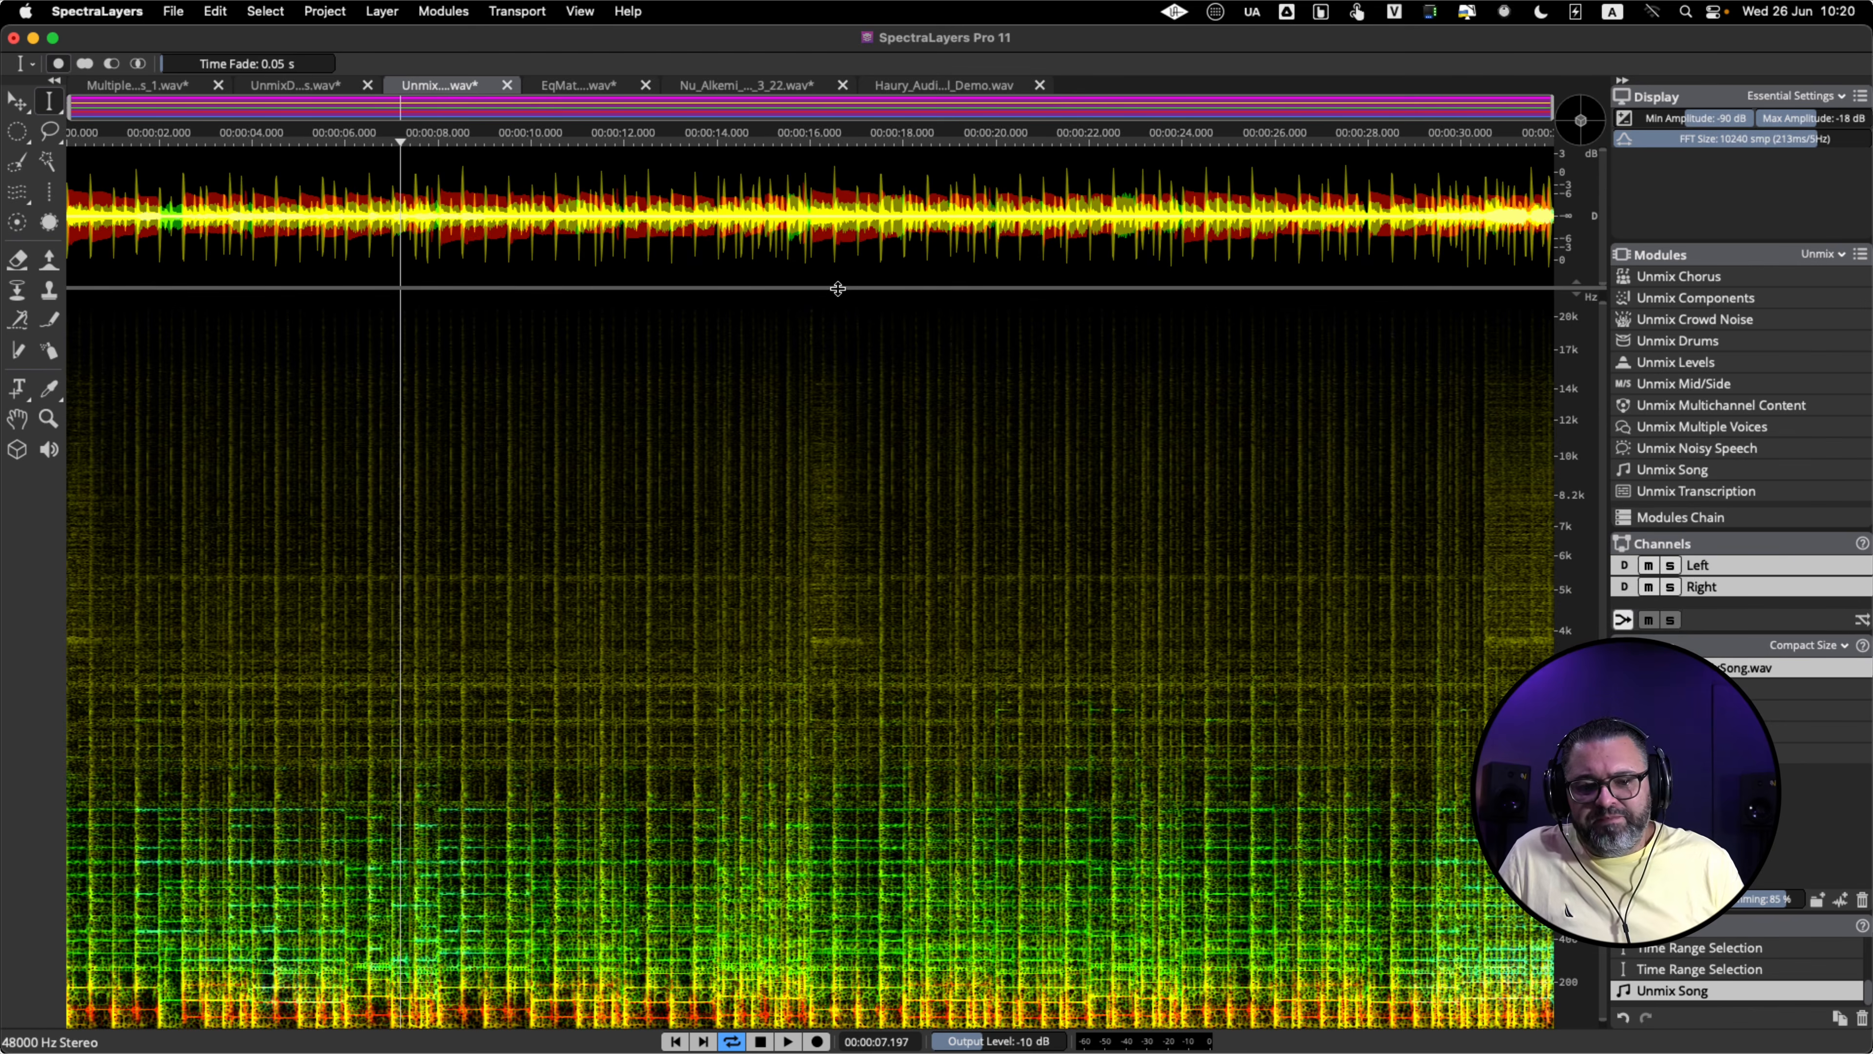
- Adjust the waveform height in the downmixed display and turn off Downmix Channels View
{"action": "left_click_drag", "start_coordinate": [838, 287], "coordinate": [851, 246]}
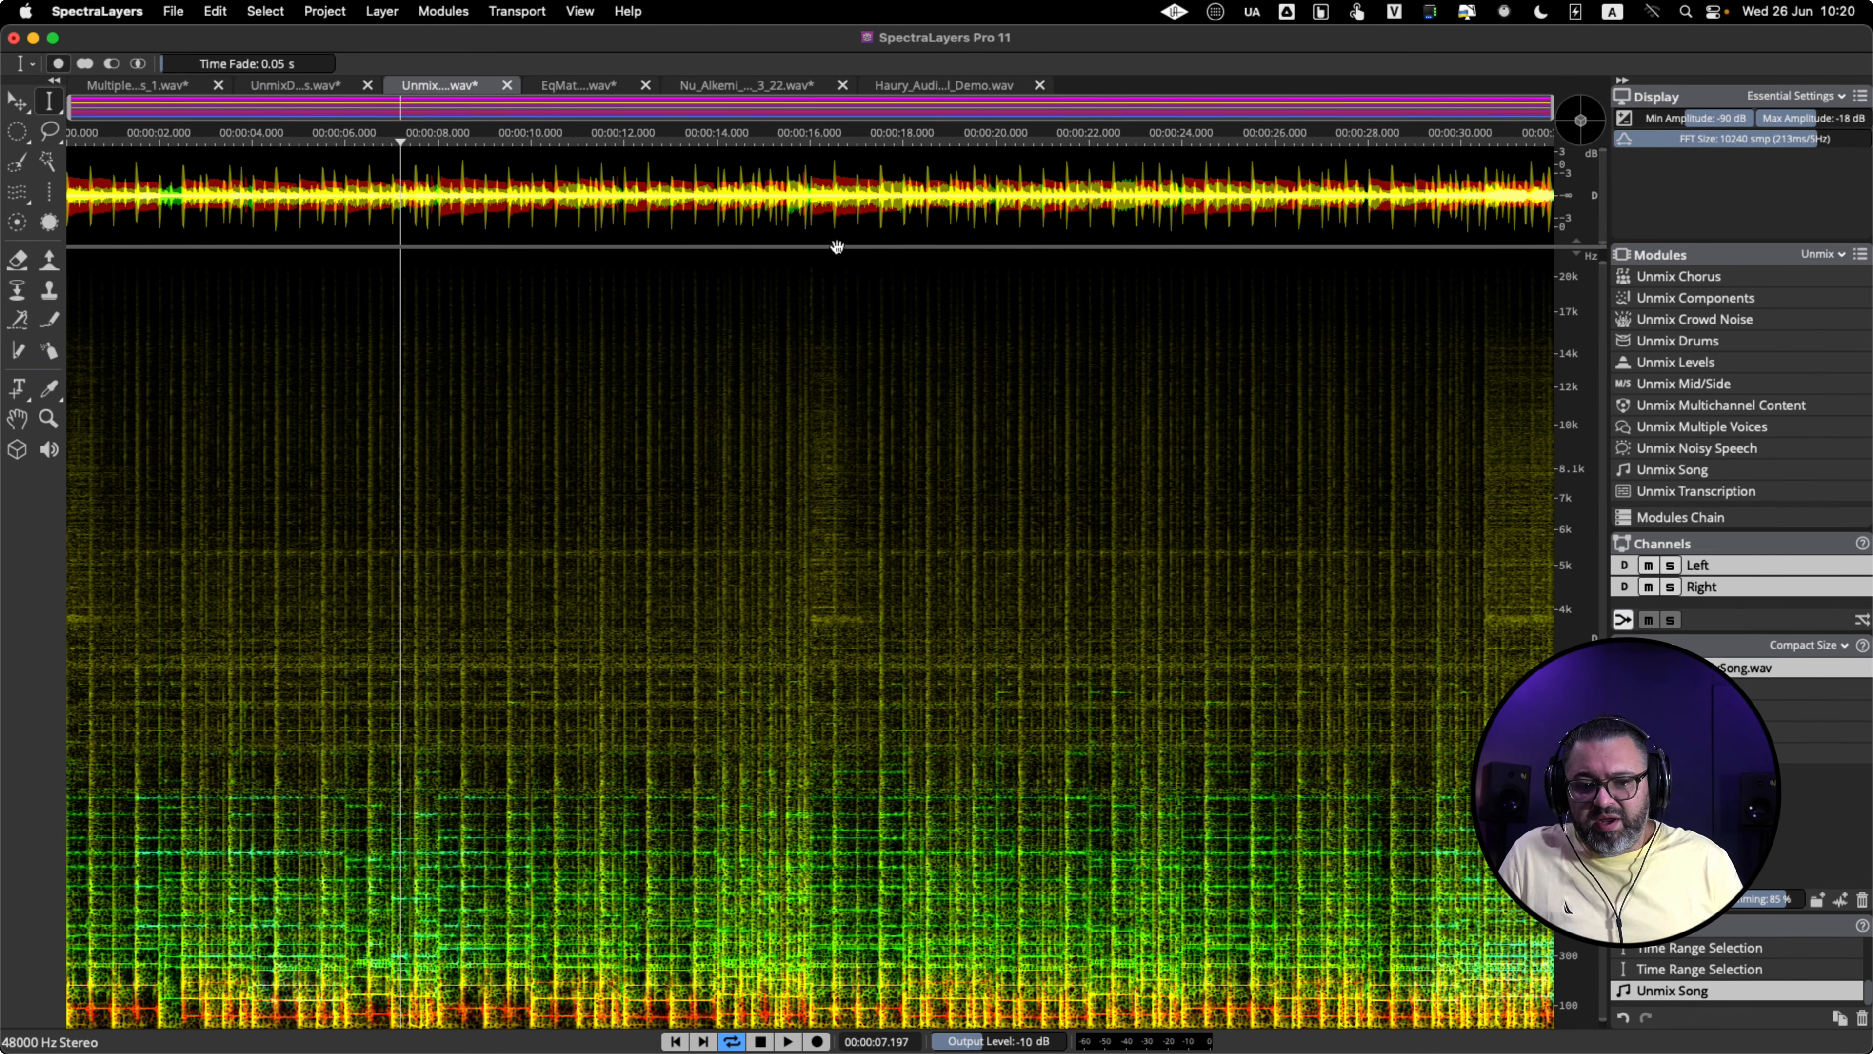
{"action": "left_click_drag", "start_coordinate": [836, 246], "coordinate": [895, 270]}
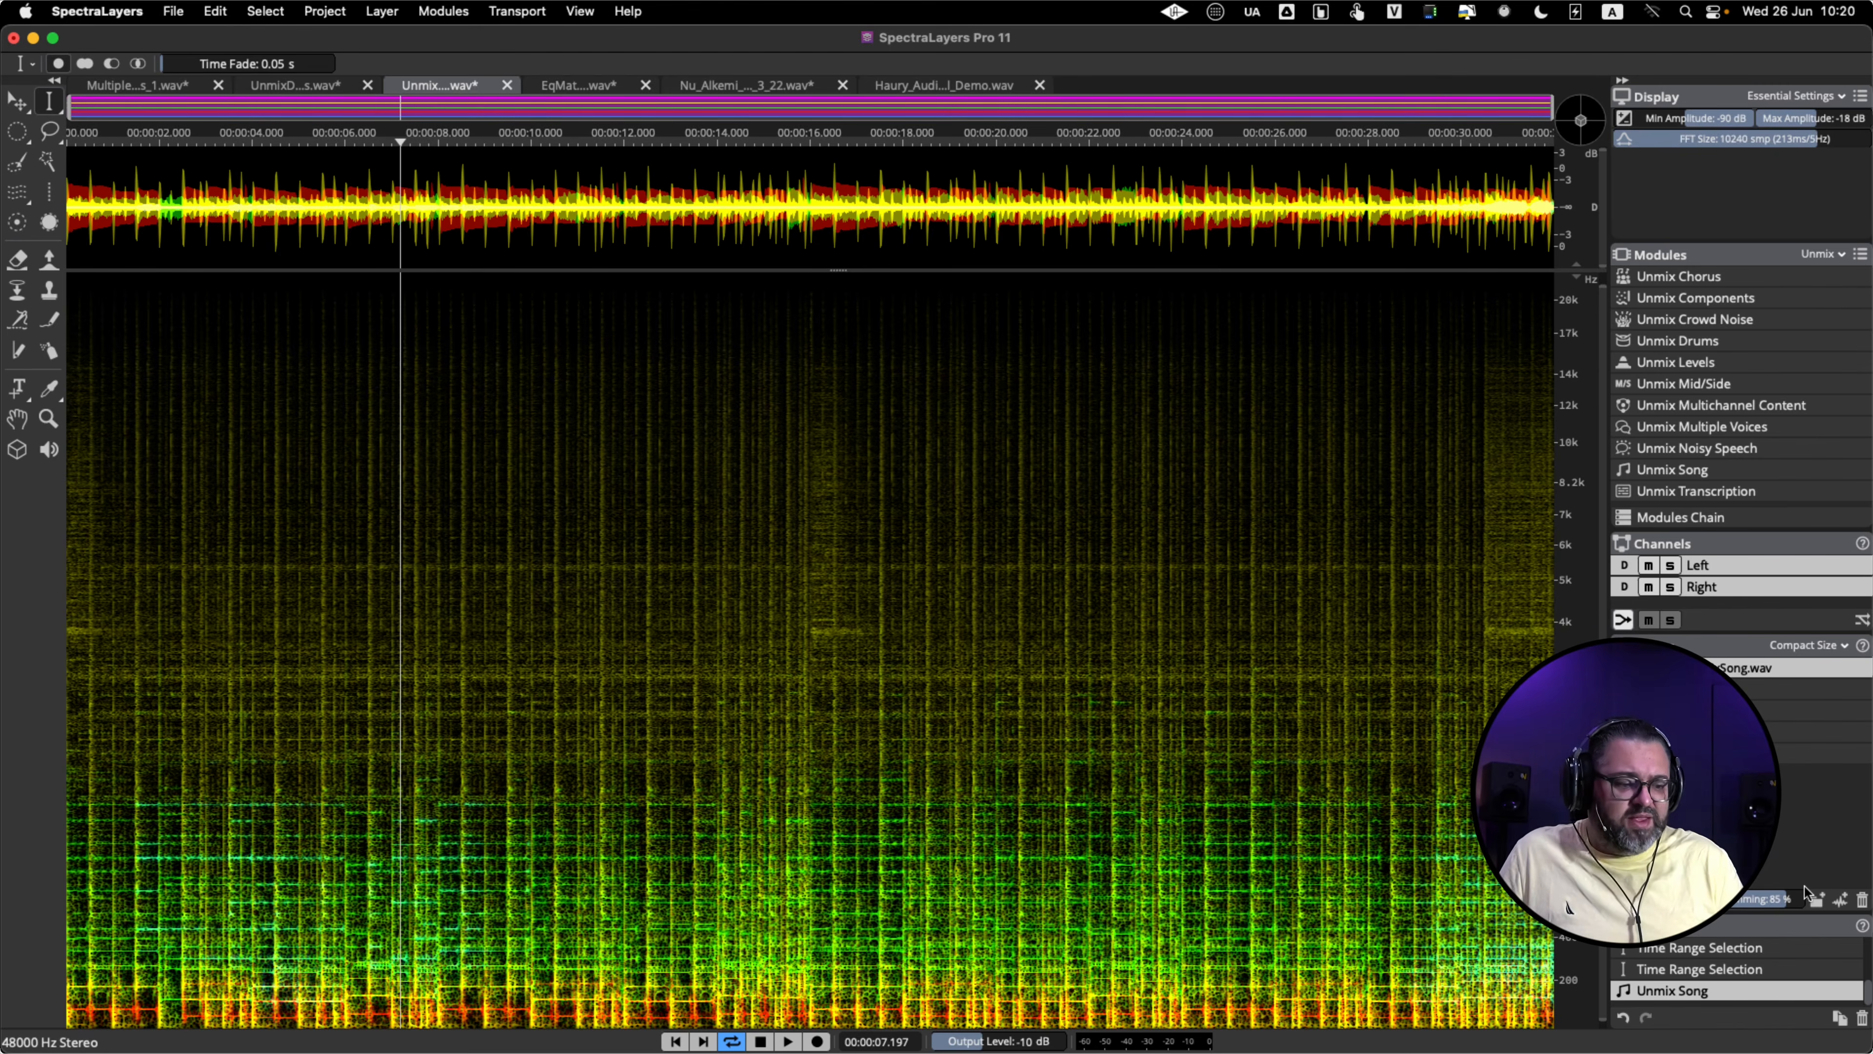
{"action": "right_click", "coordinate": [1584, 582]}
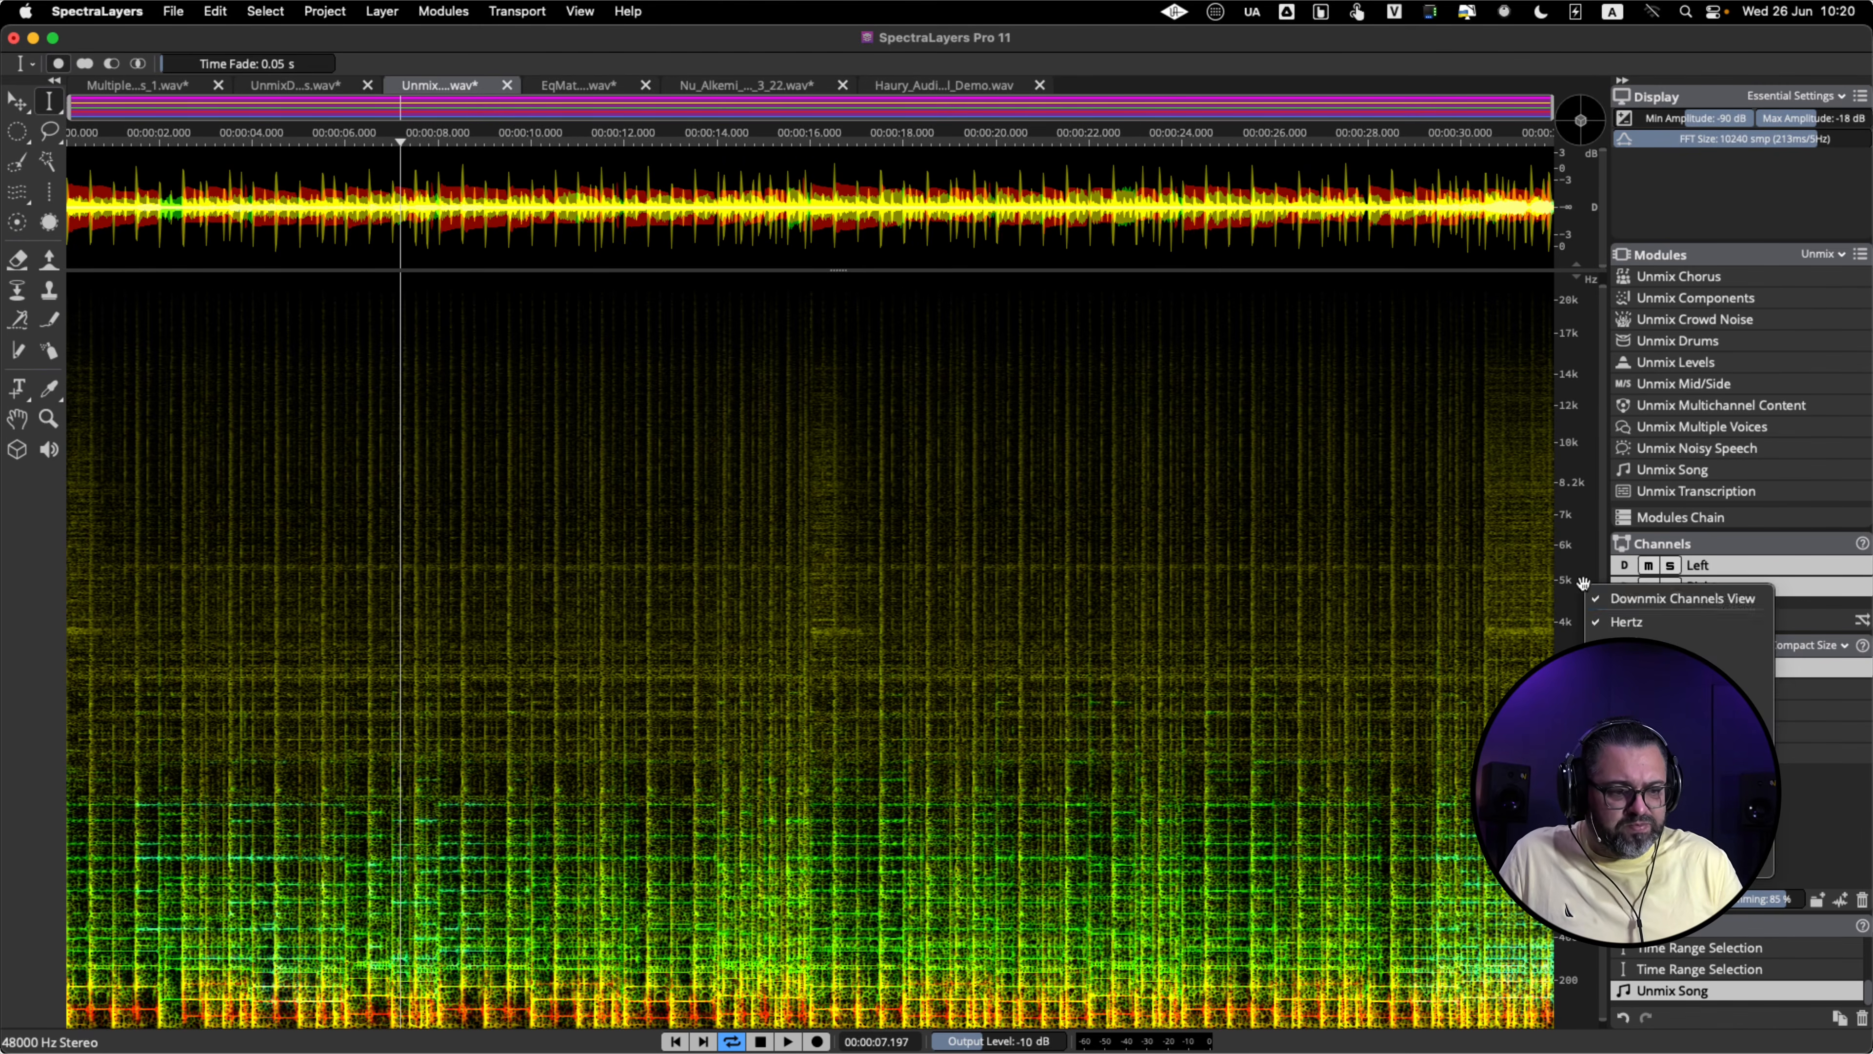
{"action": "left_click", "coordinate": [1635, 597]}
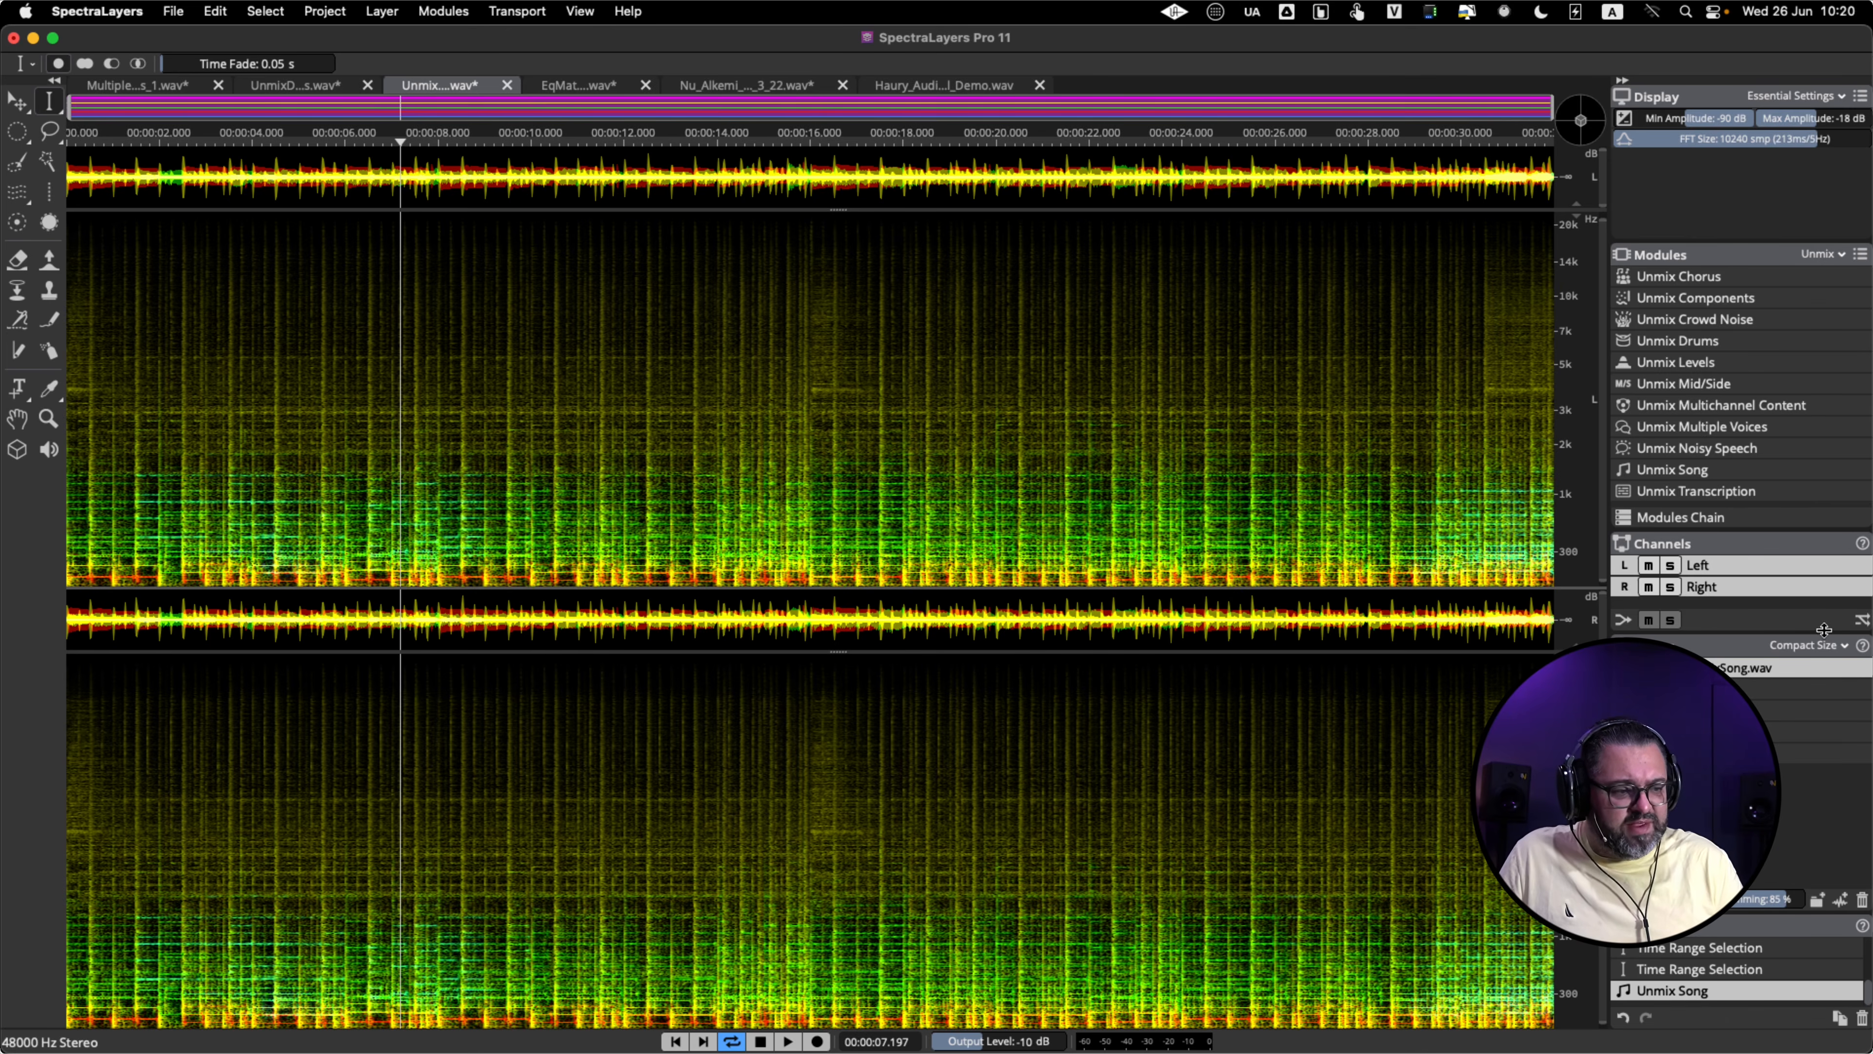
- Switch the layer list between Standard Size and Compact Size, finishing on Standard Size
{"action": "left_click", "coordinate": [1829, 652]}
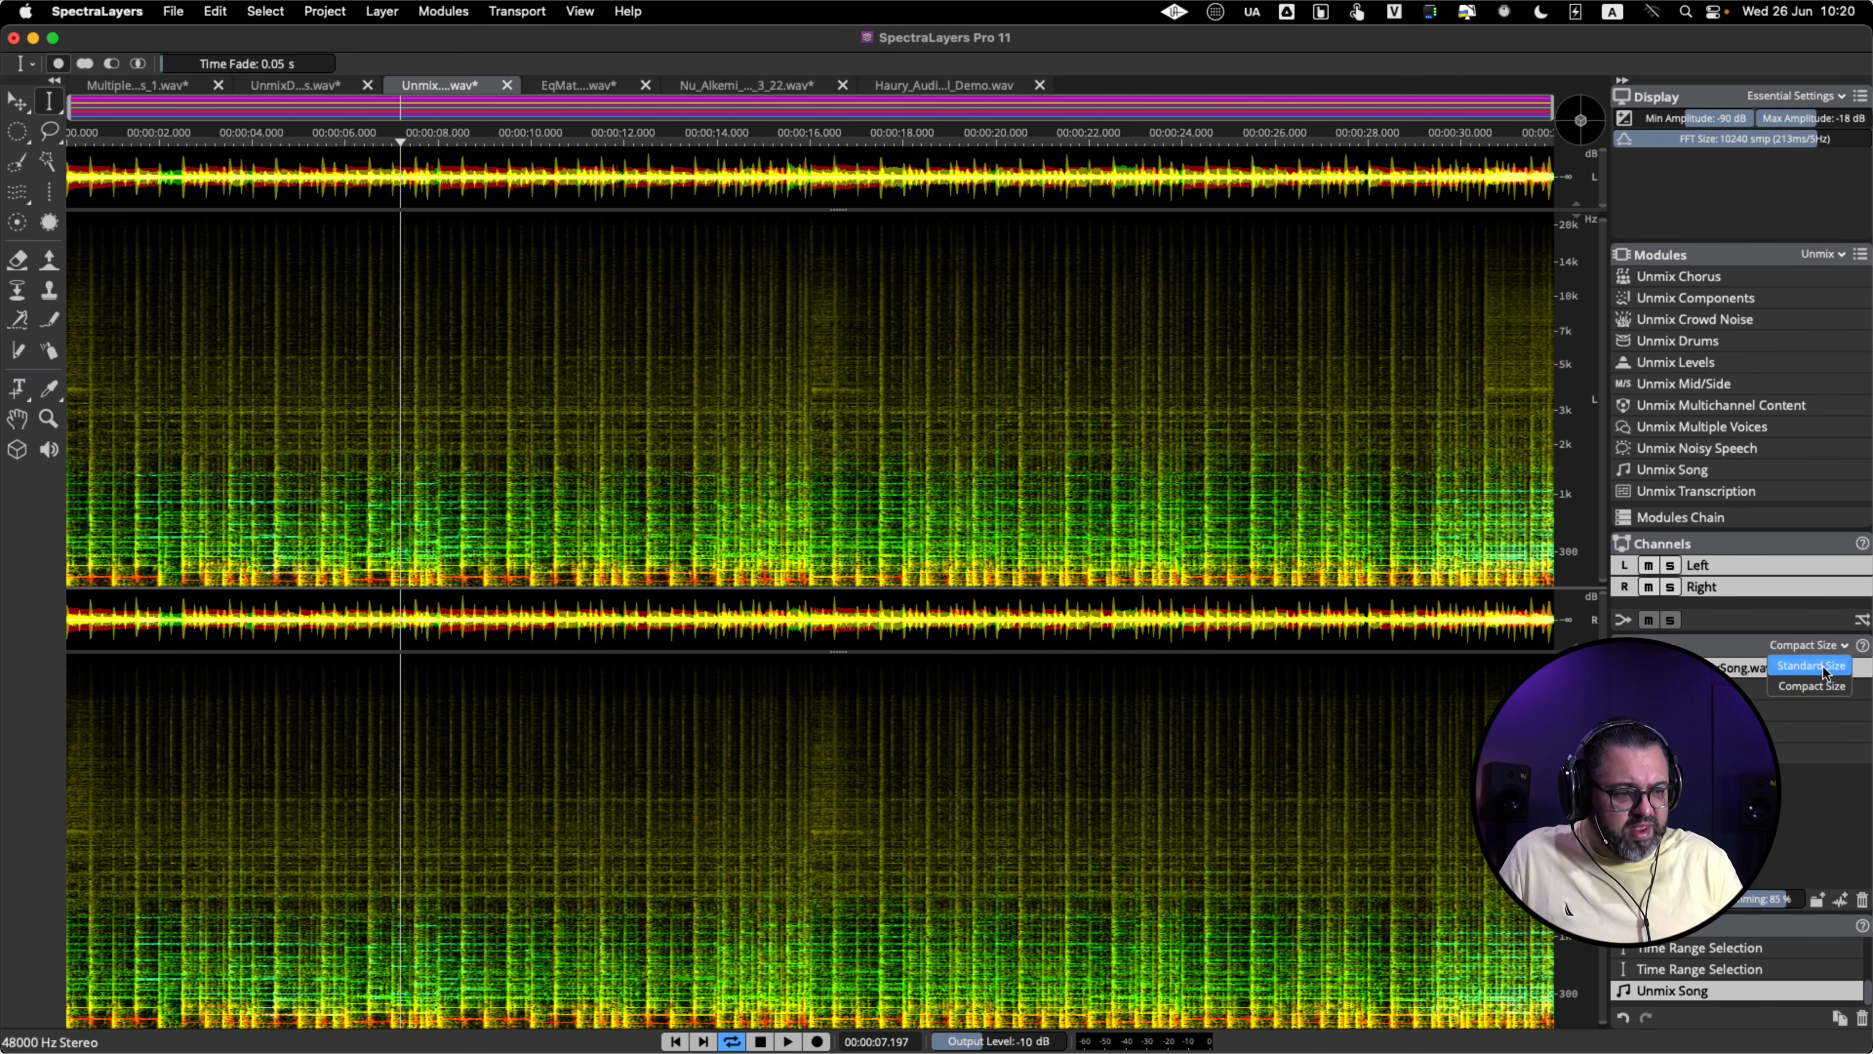
{"action": "left_click", "coordinate": [1824, 668]}
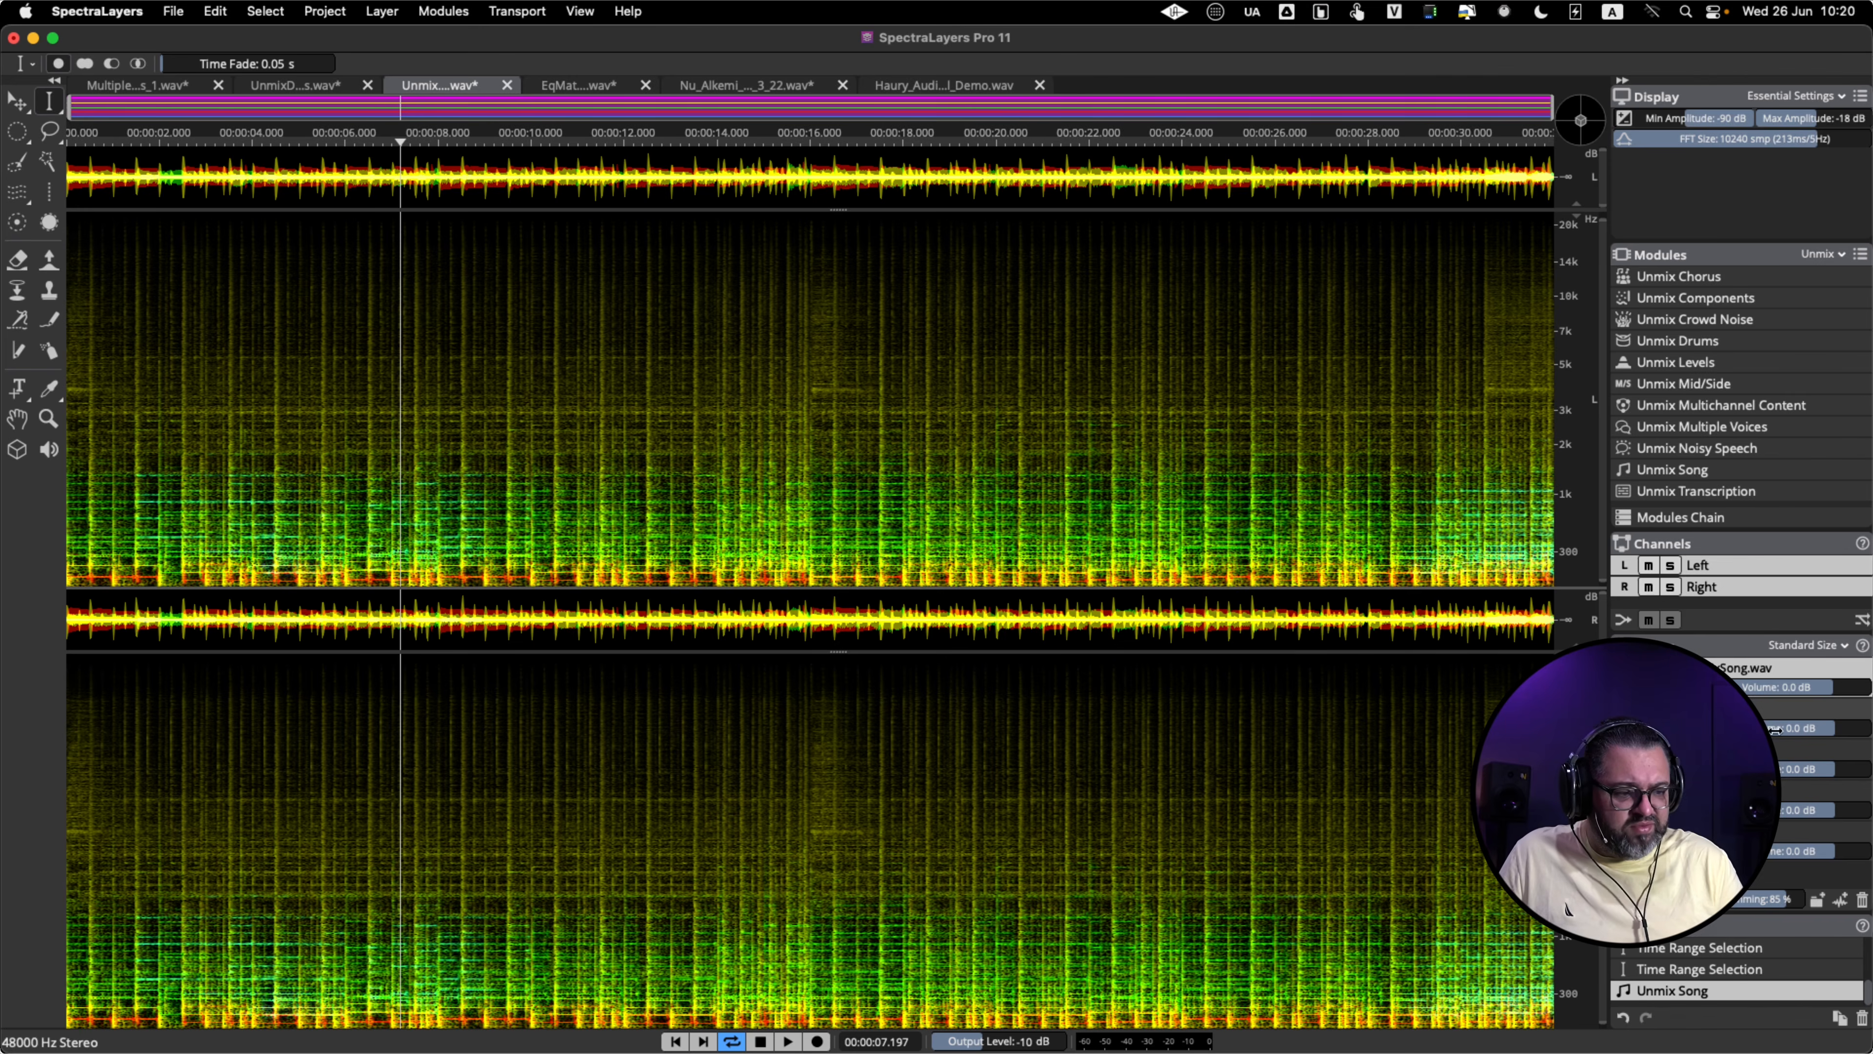
{"action": "left_click", "coordinate": [1809, 645]}
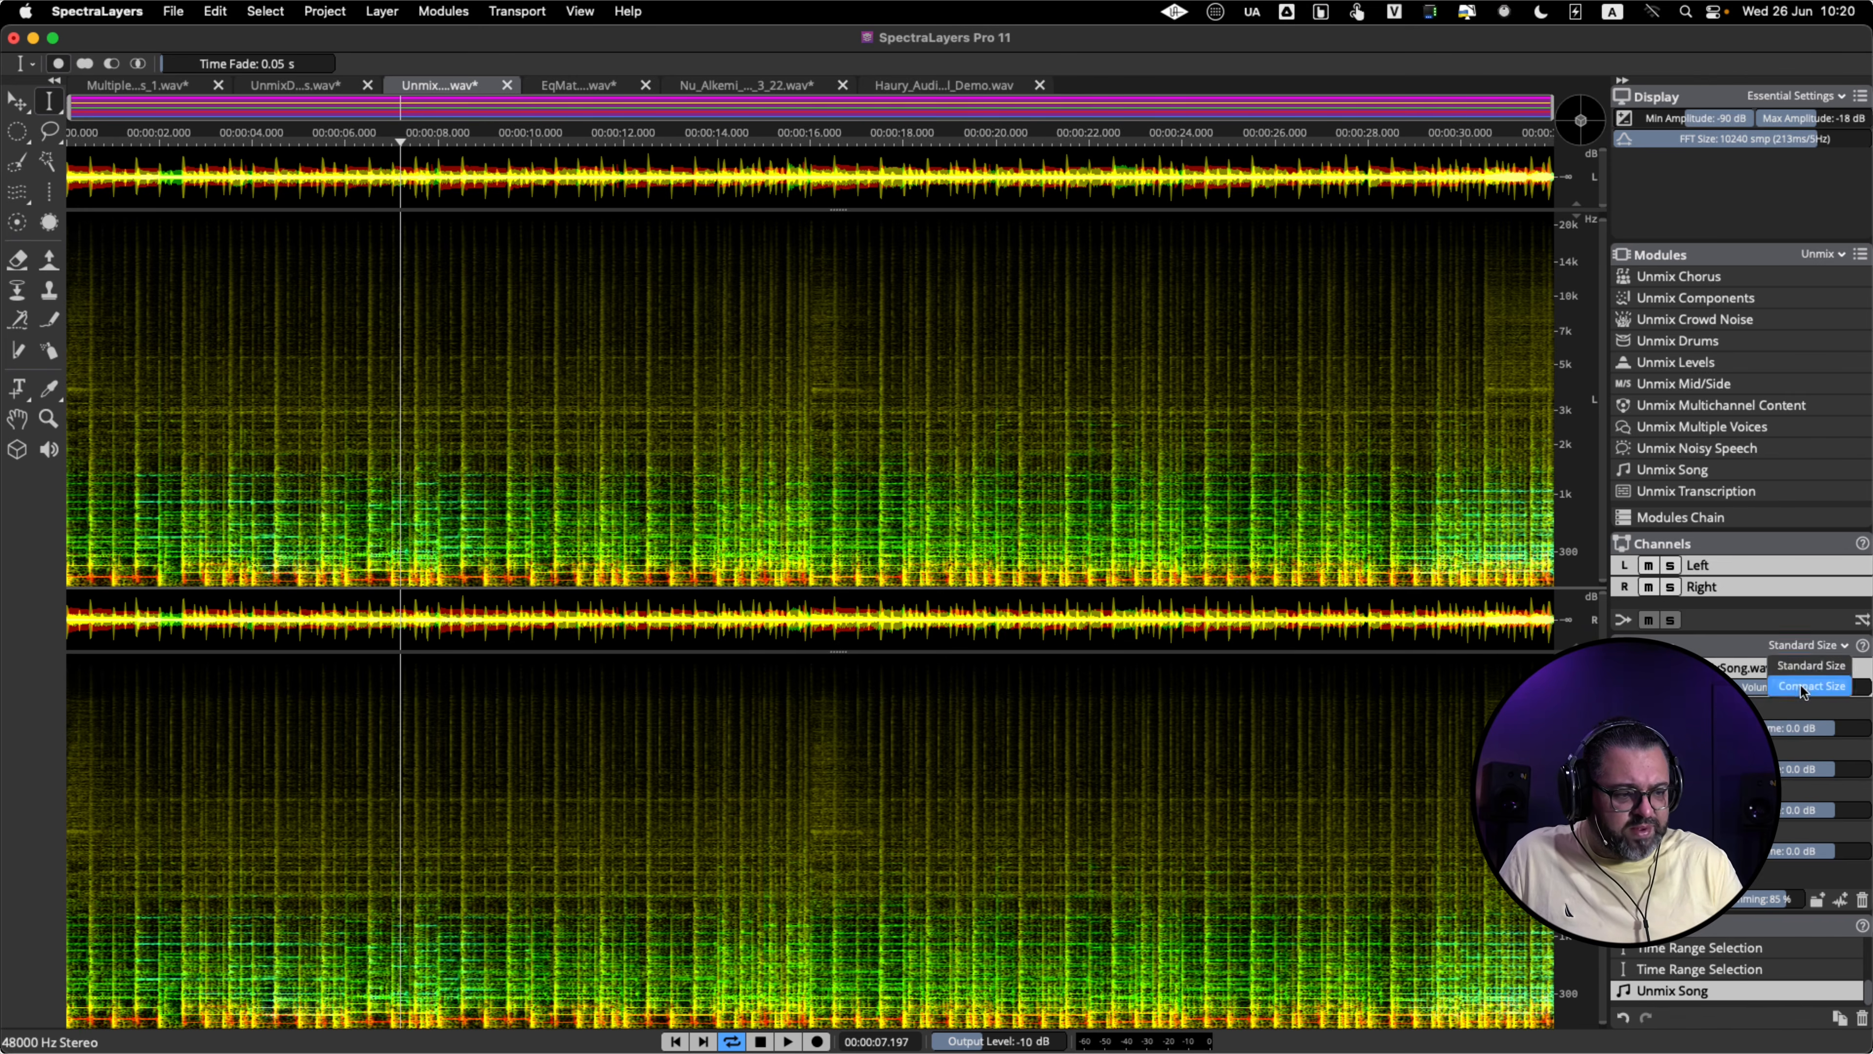
{"action": "left_click", "coordinate": [1802, 687]}
{"action": "left_click", "coordinate": [1826, 647]}
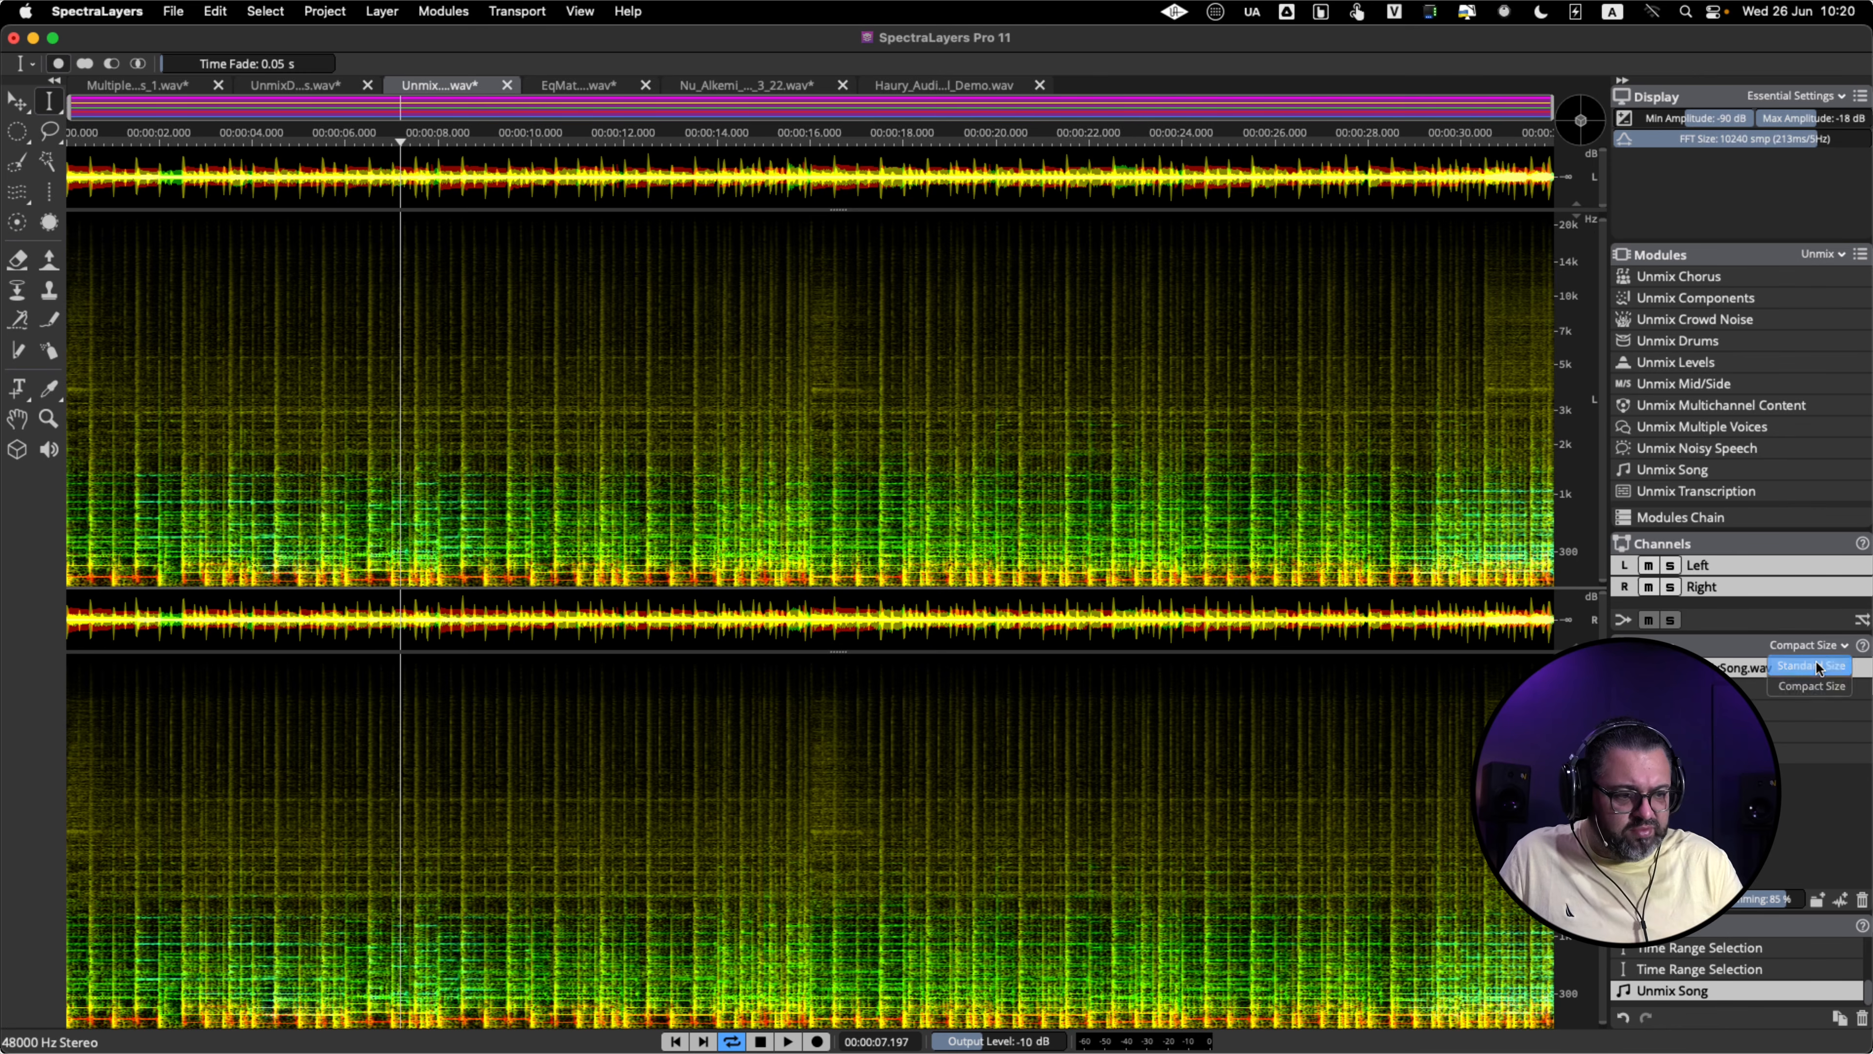
{"action": "left_click", "coordinate": [1817, 666]}
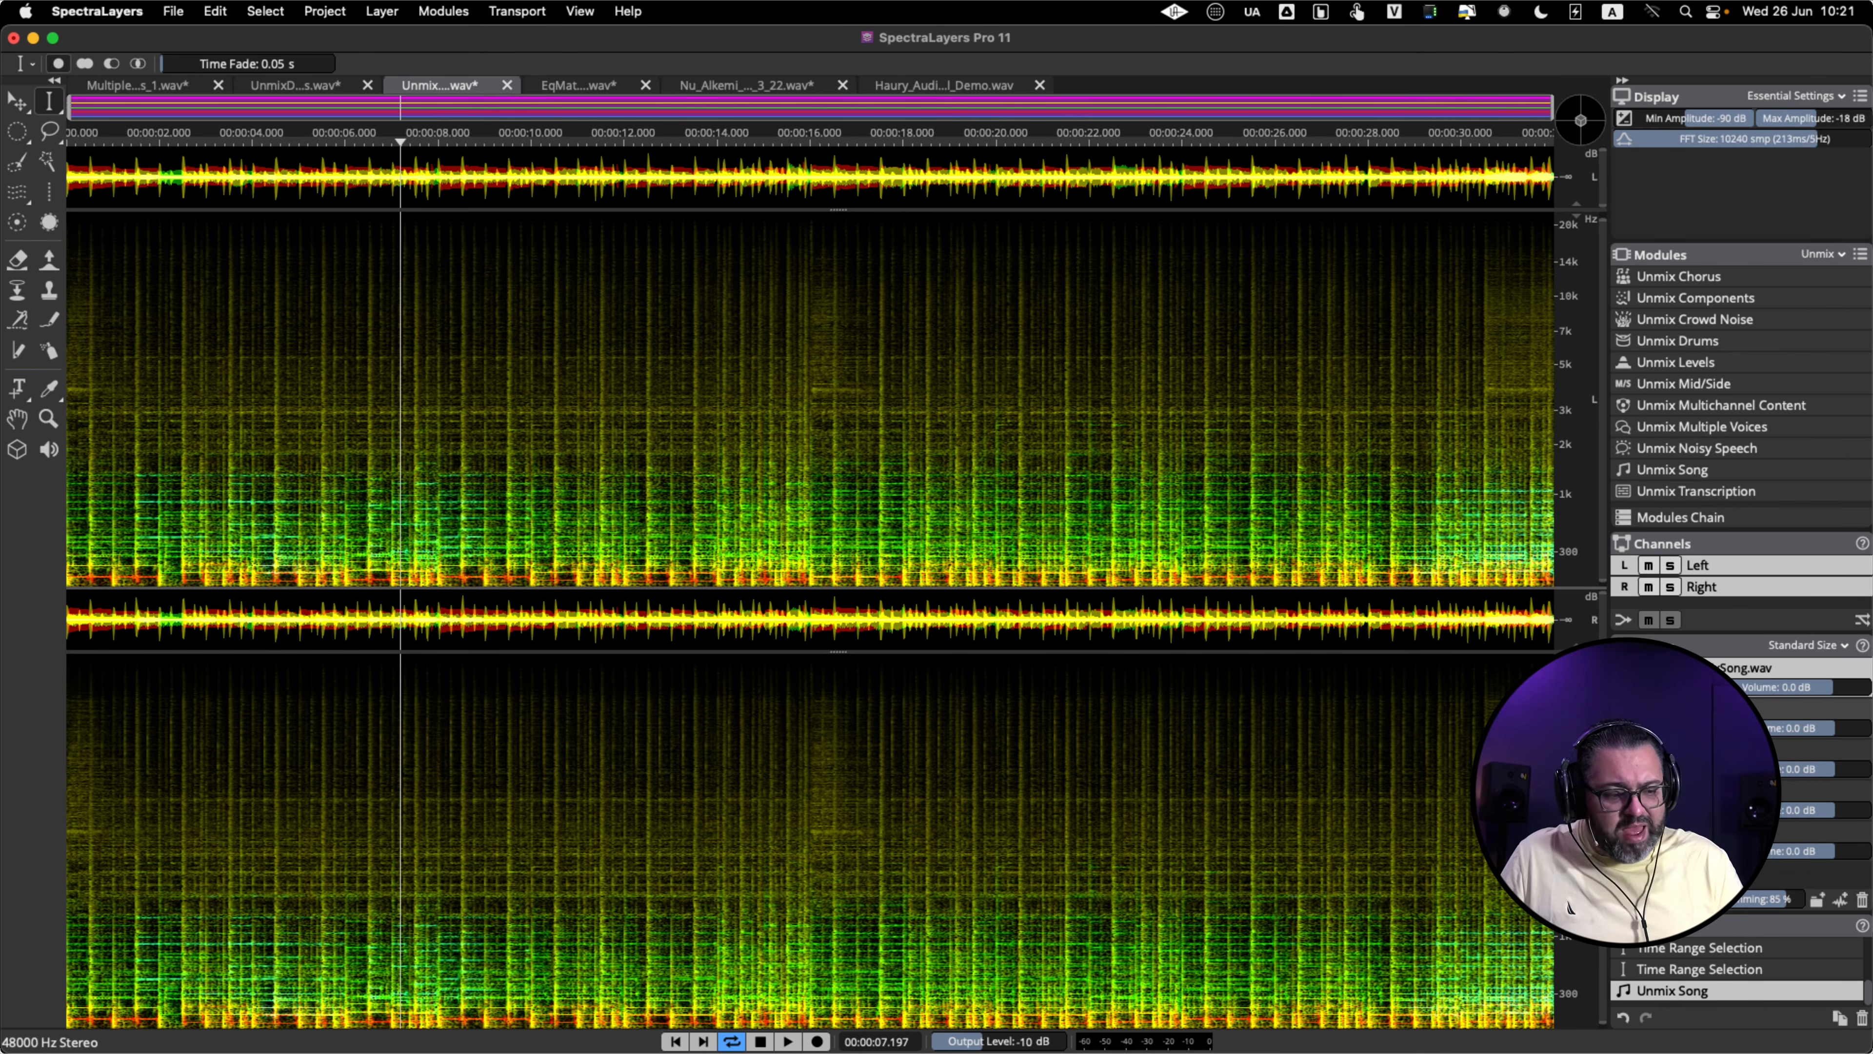
- Select the yellow, green, red and blue unmixed layers in turn to view each one's spectrogram
{"action": "left_click", "coordinate": [1696, 709]}
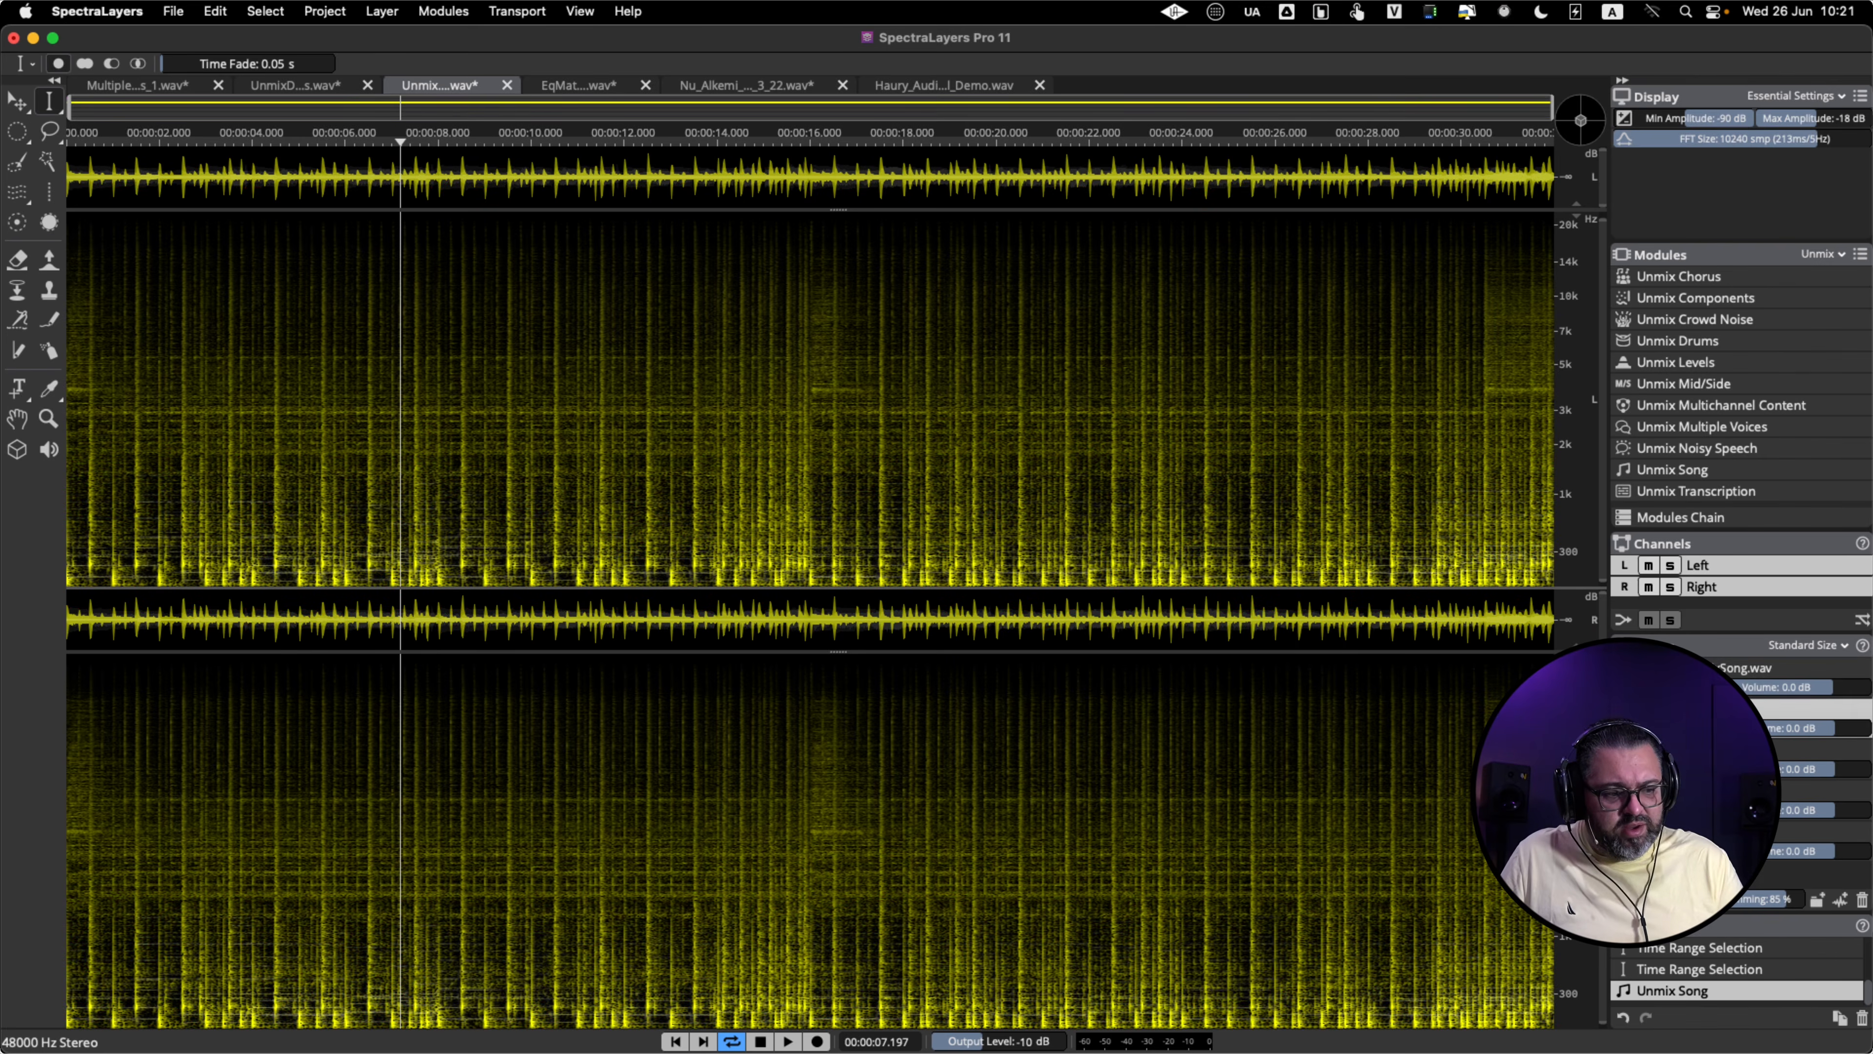
{"action": "left_click", "coordinate": [1696, 750]}
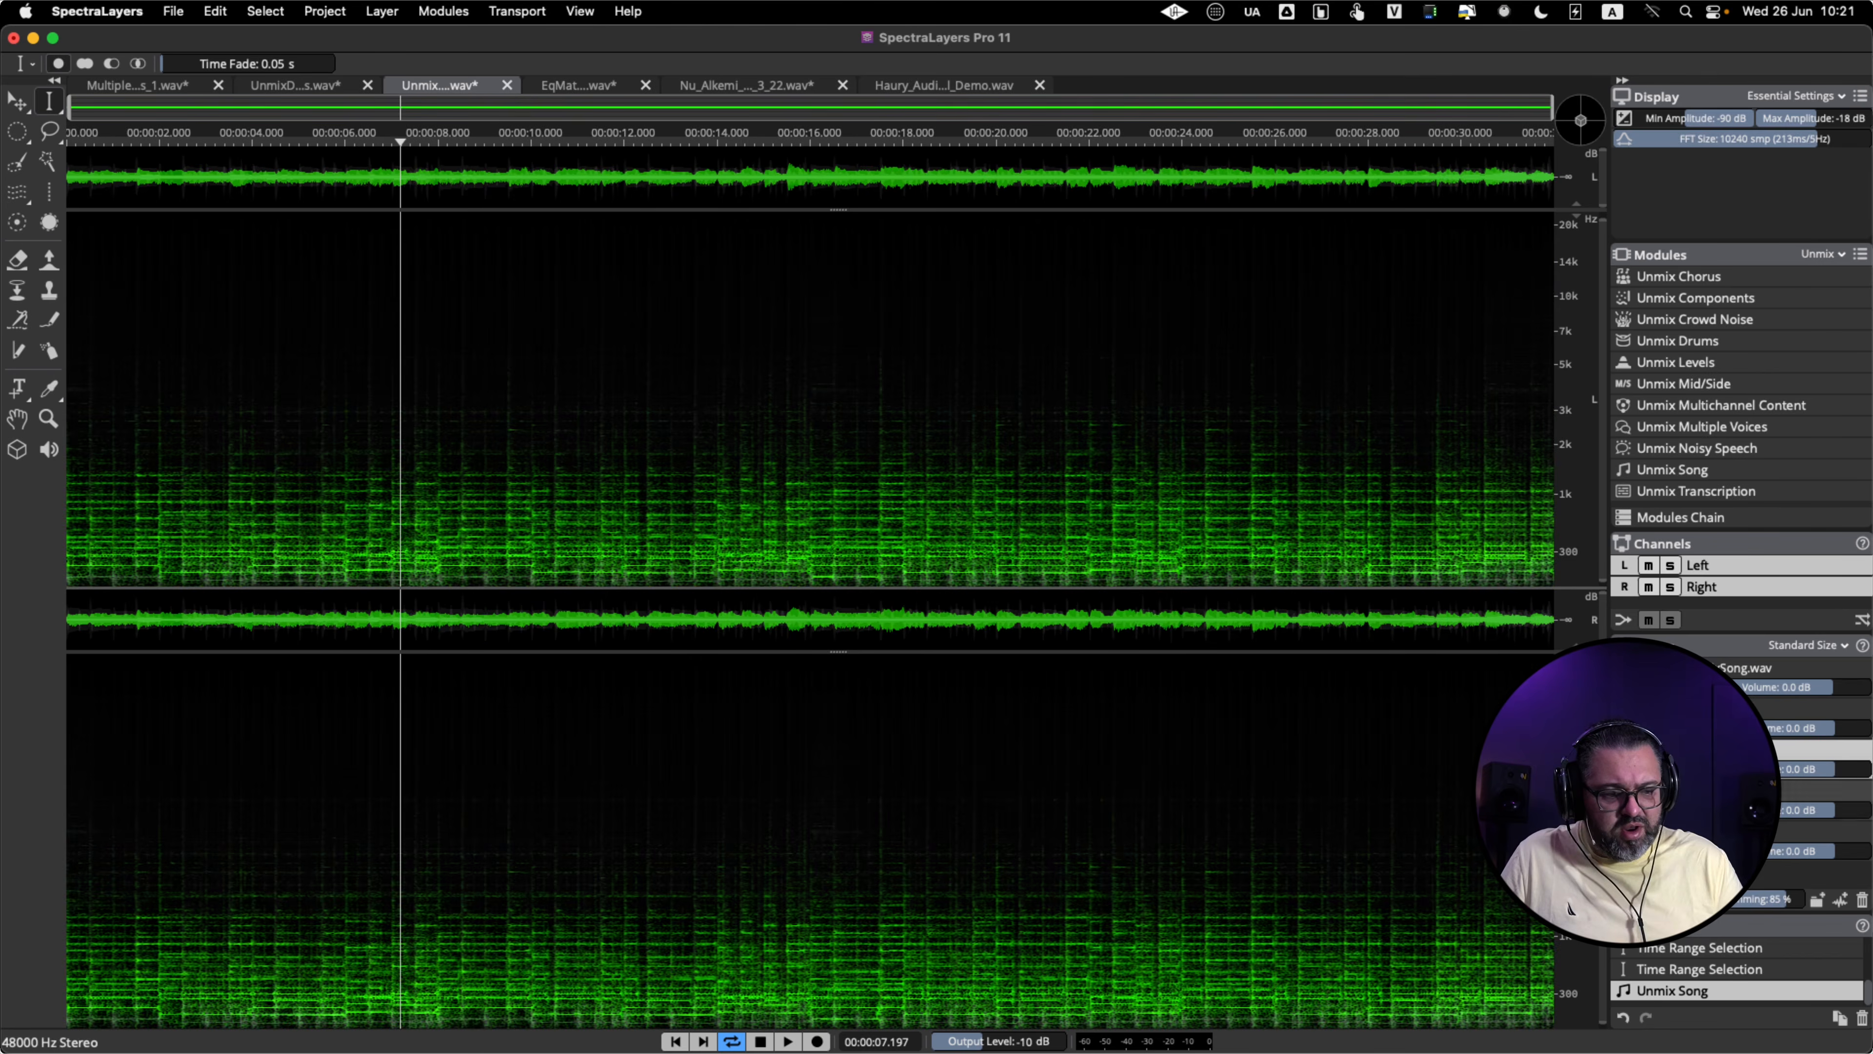
{"action": "left_click", "coordinate": [1697, 791]}
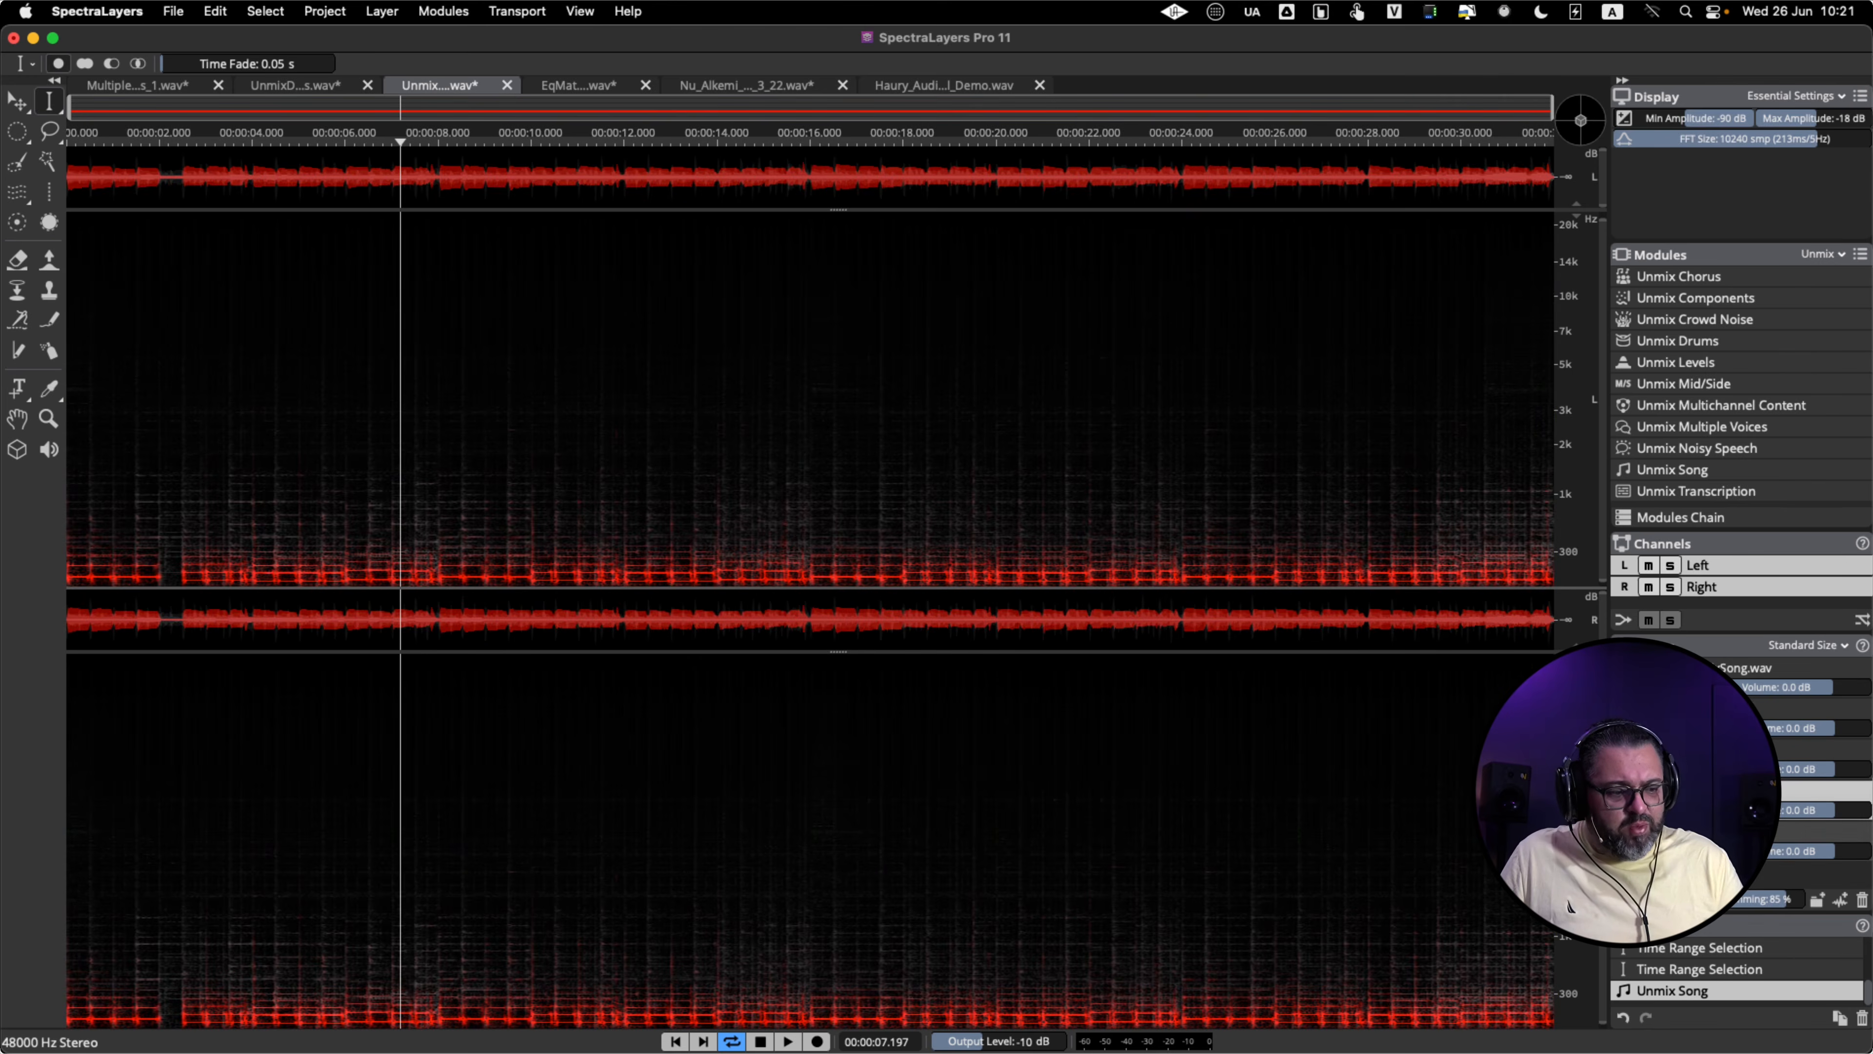
{"action": "left_click", "coordinate": [1697, 832]}
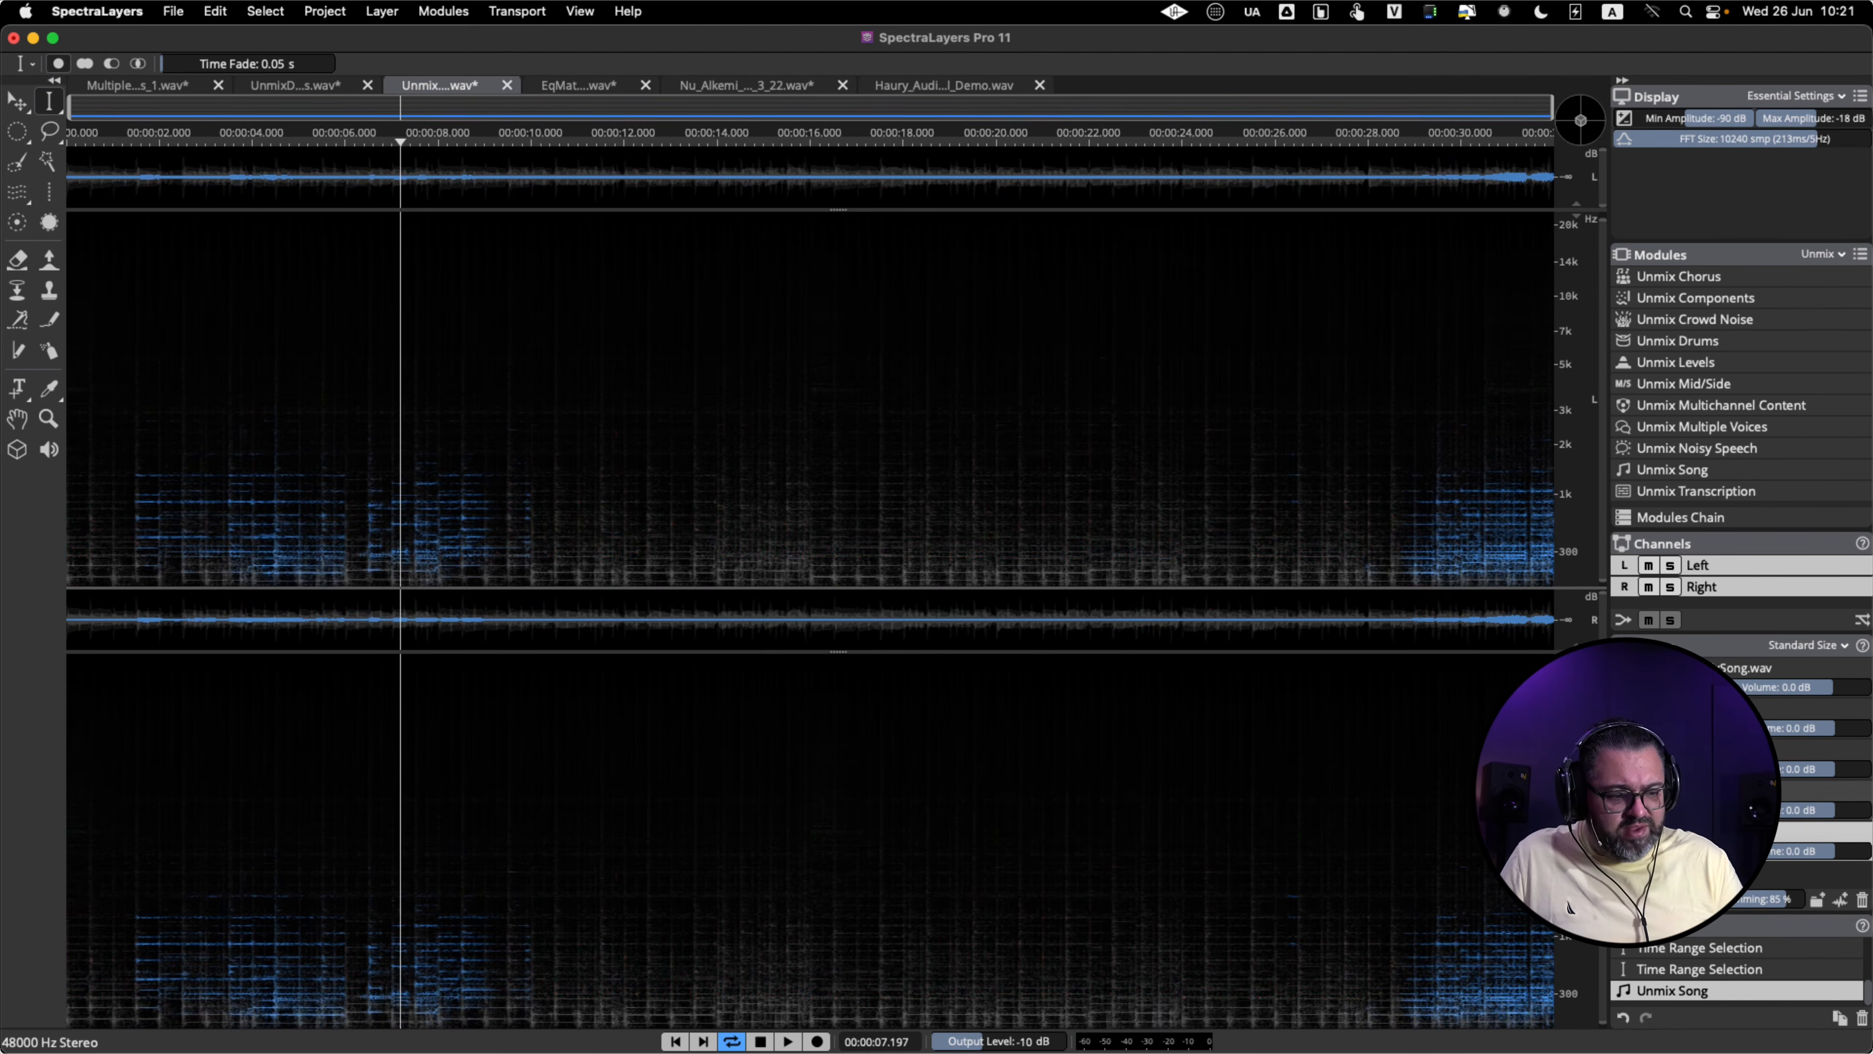
- Select the red unmixed layer and set Color Dimming to 80%
{"action": "left_click", "coordinate": [1697, 791]}
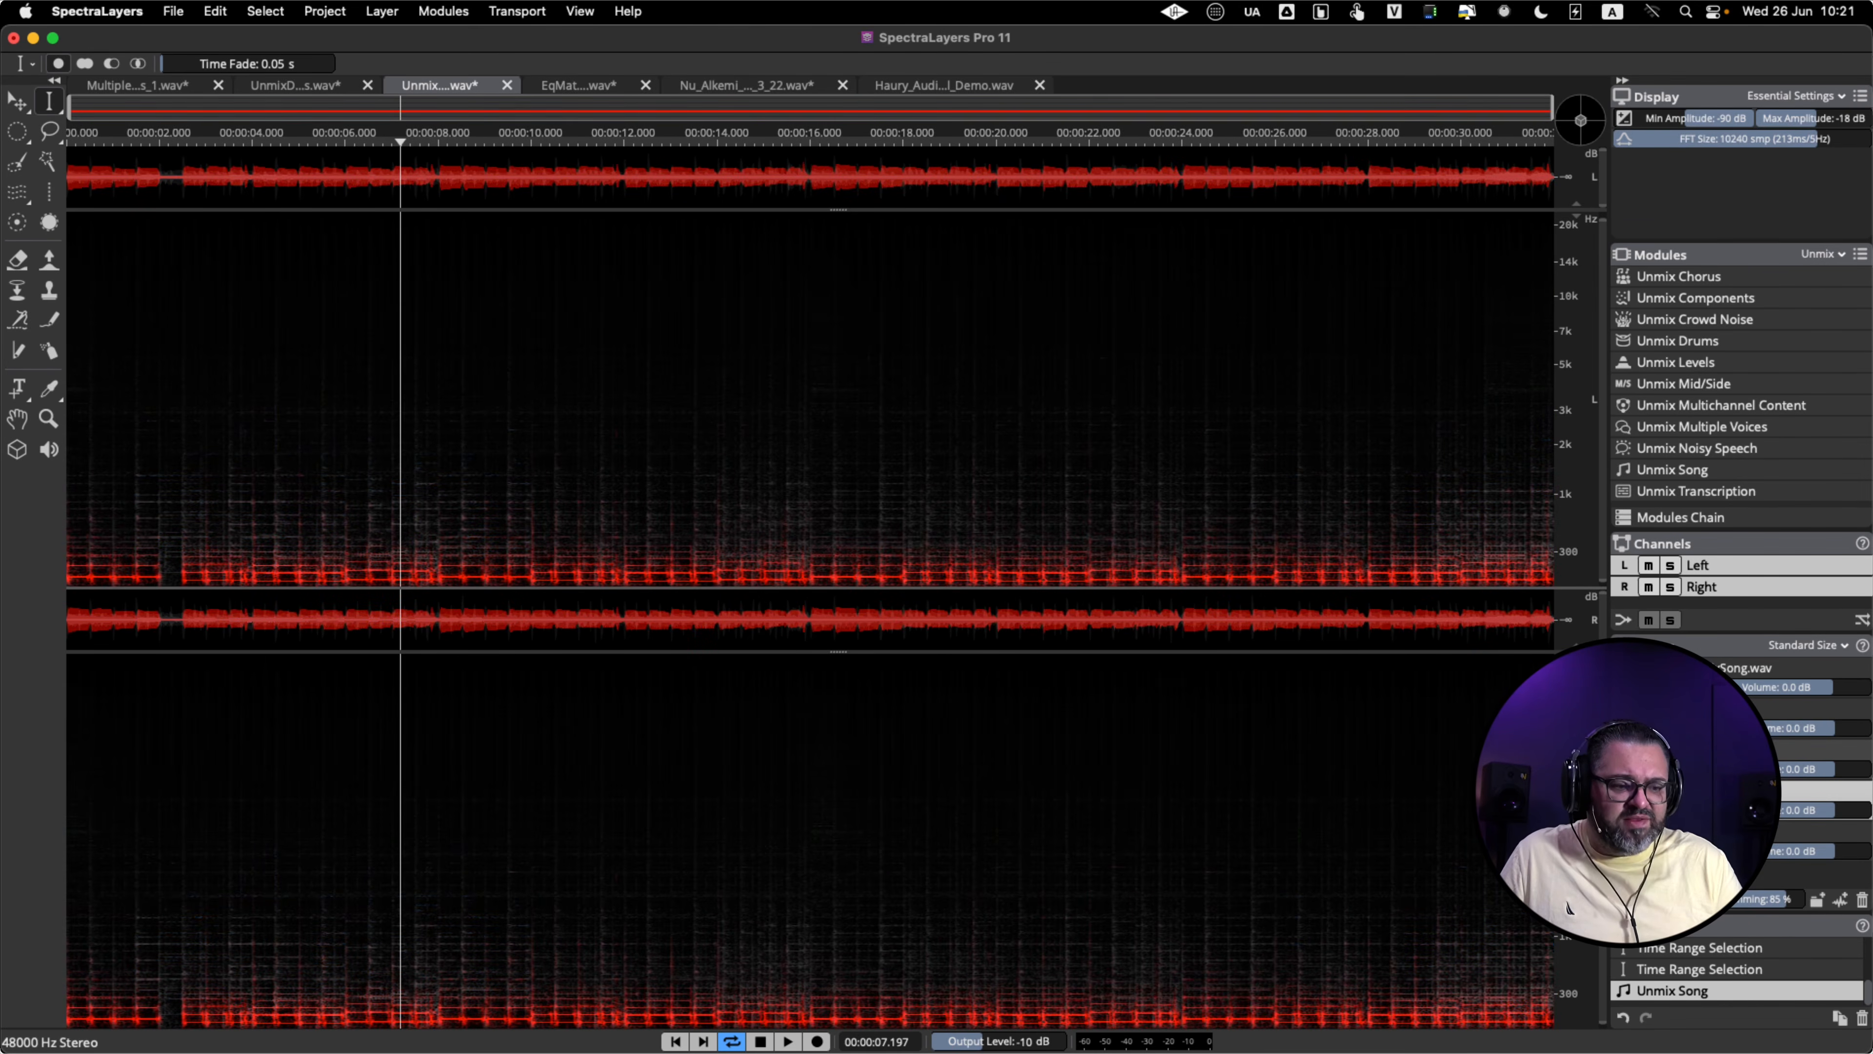
{"action": "left_click", "coordinate": [1767, 902]}
{"action": "mouse_move", "coordinate": [1767, 902]}
{"action": "left_mouse_down"}
{"action": "mouse_move", "coordinate": [1799, 901]}
{"action": "mouse_move", "coordinate": [1608, 898]}
{"action": "mouse_move", "coordinate": [1751, 907]}
{"action": "left_mouse_up"}
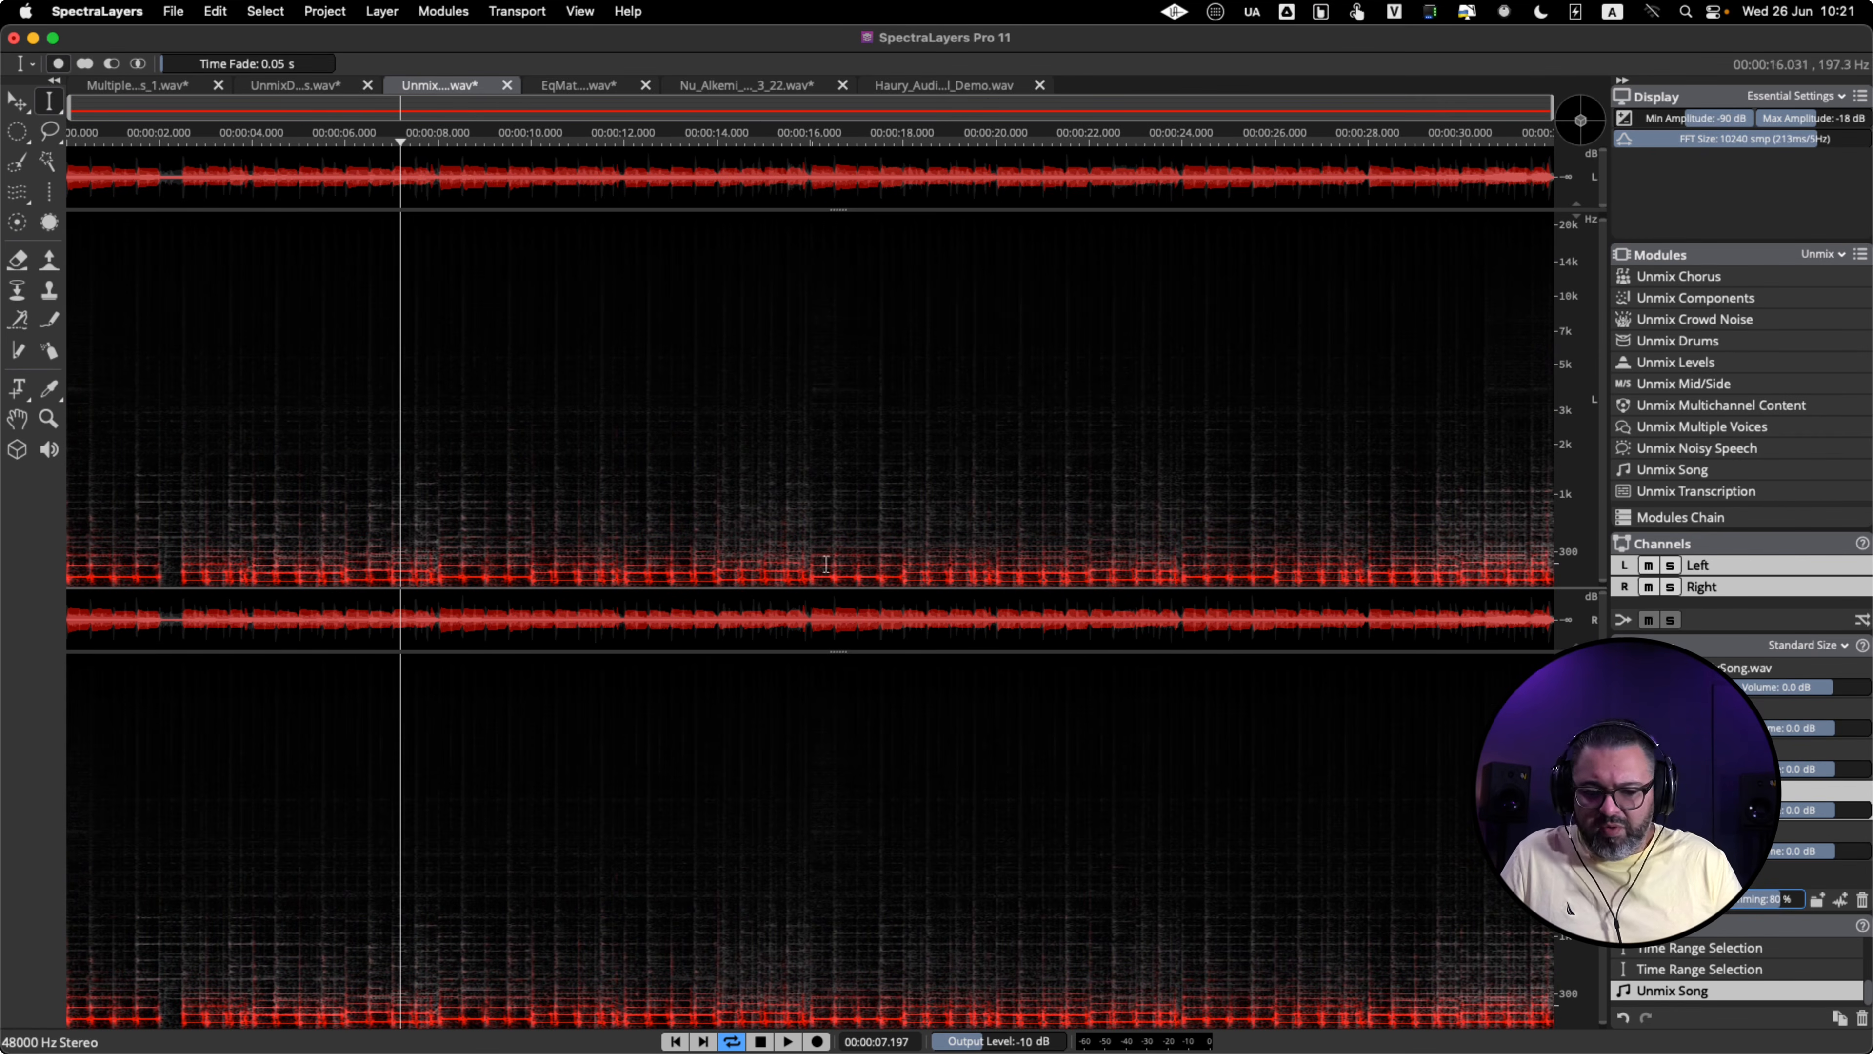
- Compare the dimmed spectrograms of the yellow, green, red and blue unmixed layers, finishing on the blue one
{"action": "left_click", "coordinate": [1715, 710]}
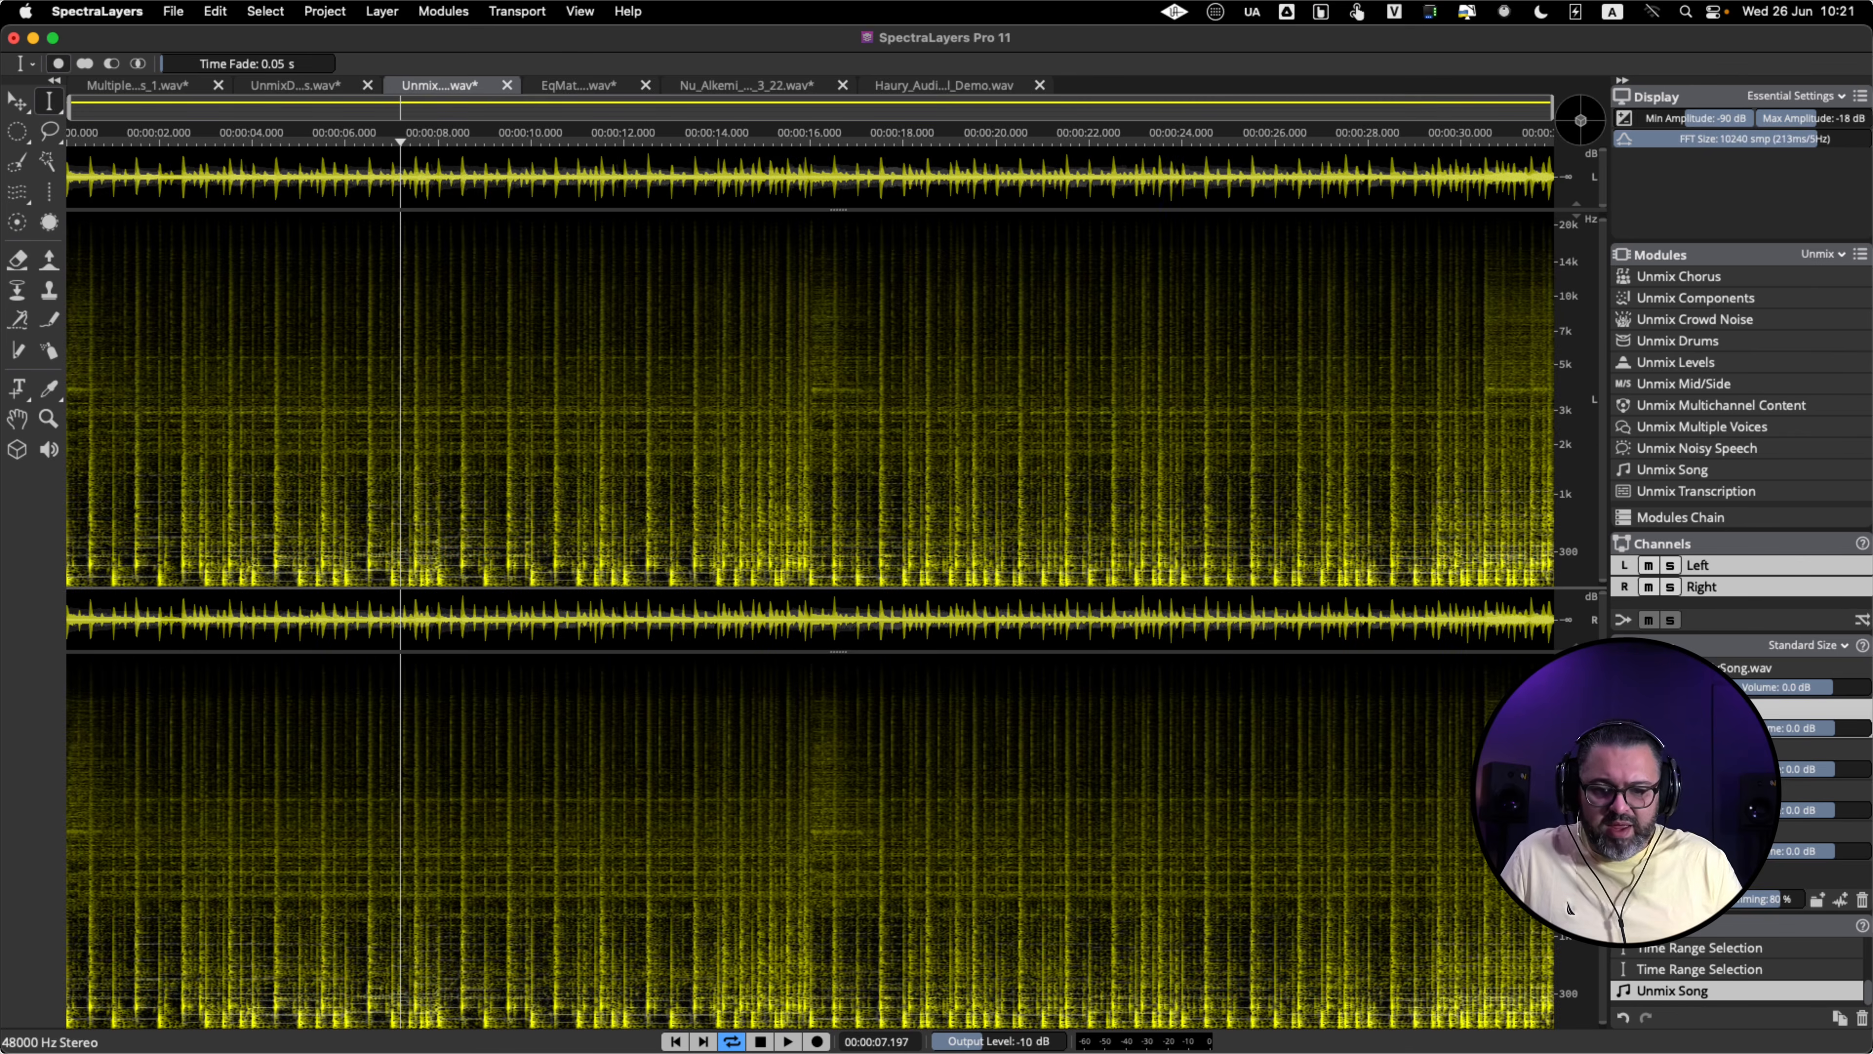
{"action": "left_click", "coordinate": [1715, 750]}
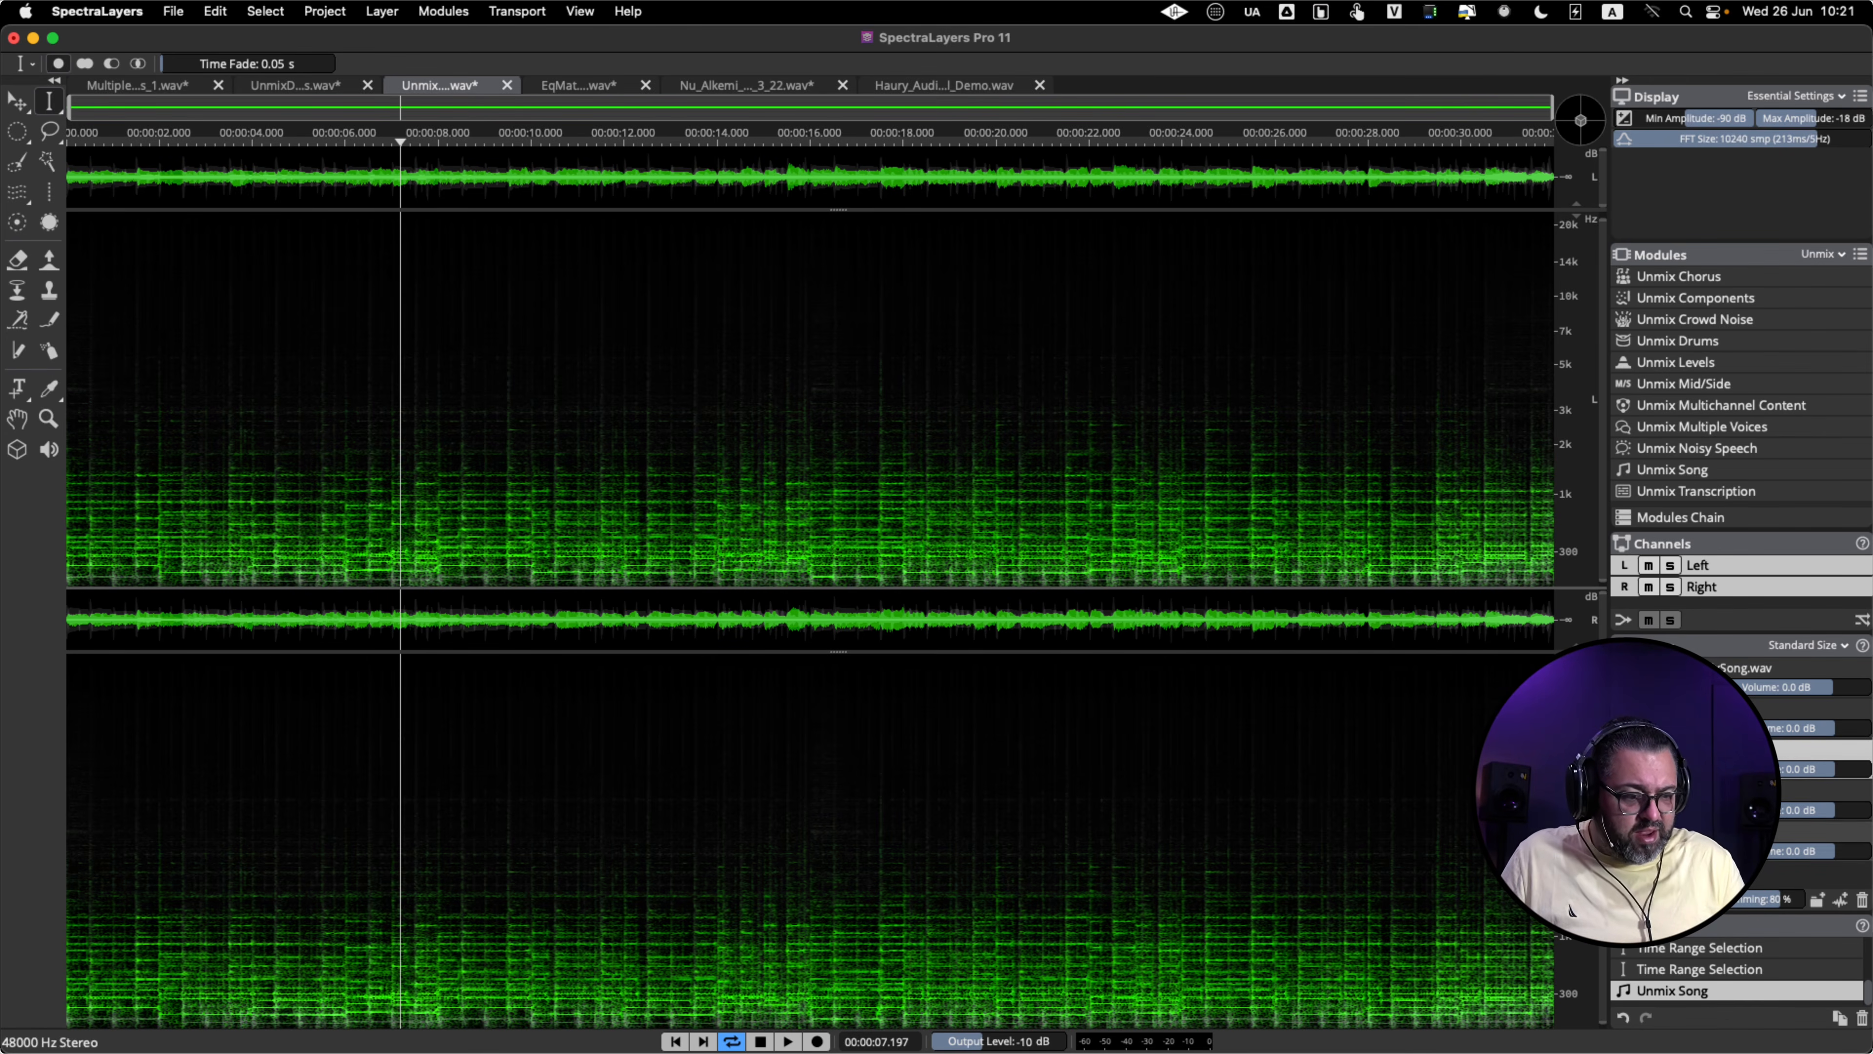
{"action": "left_click", "coordinate": [1696, 832]}
{"action": "left_click", "coordinate": [1696, 791]}
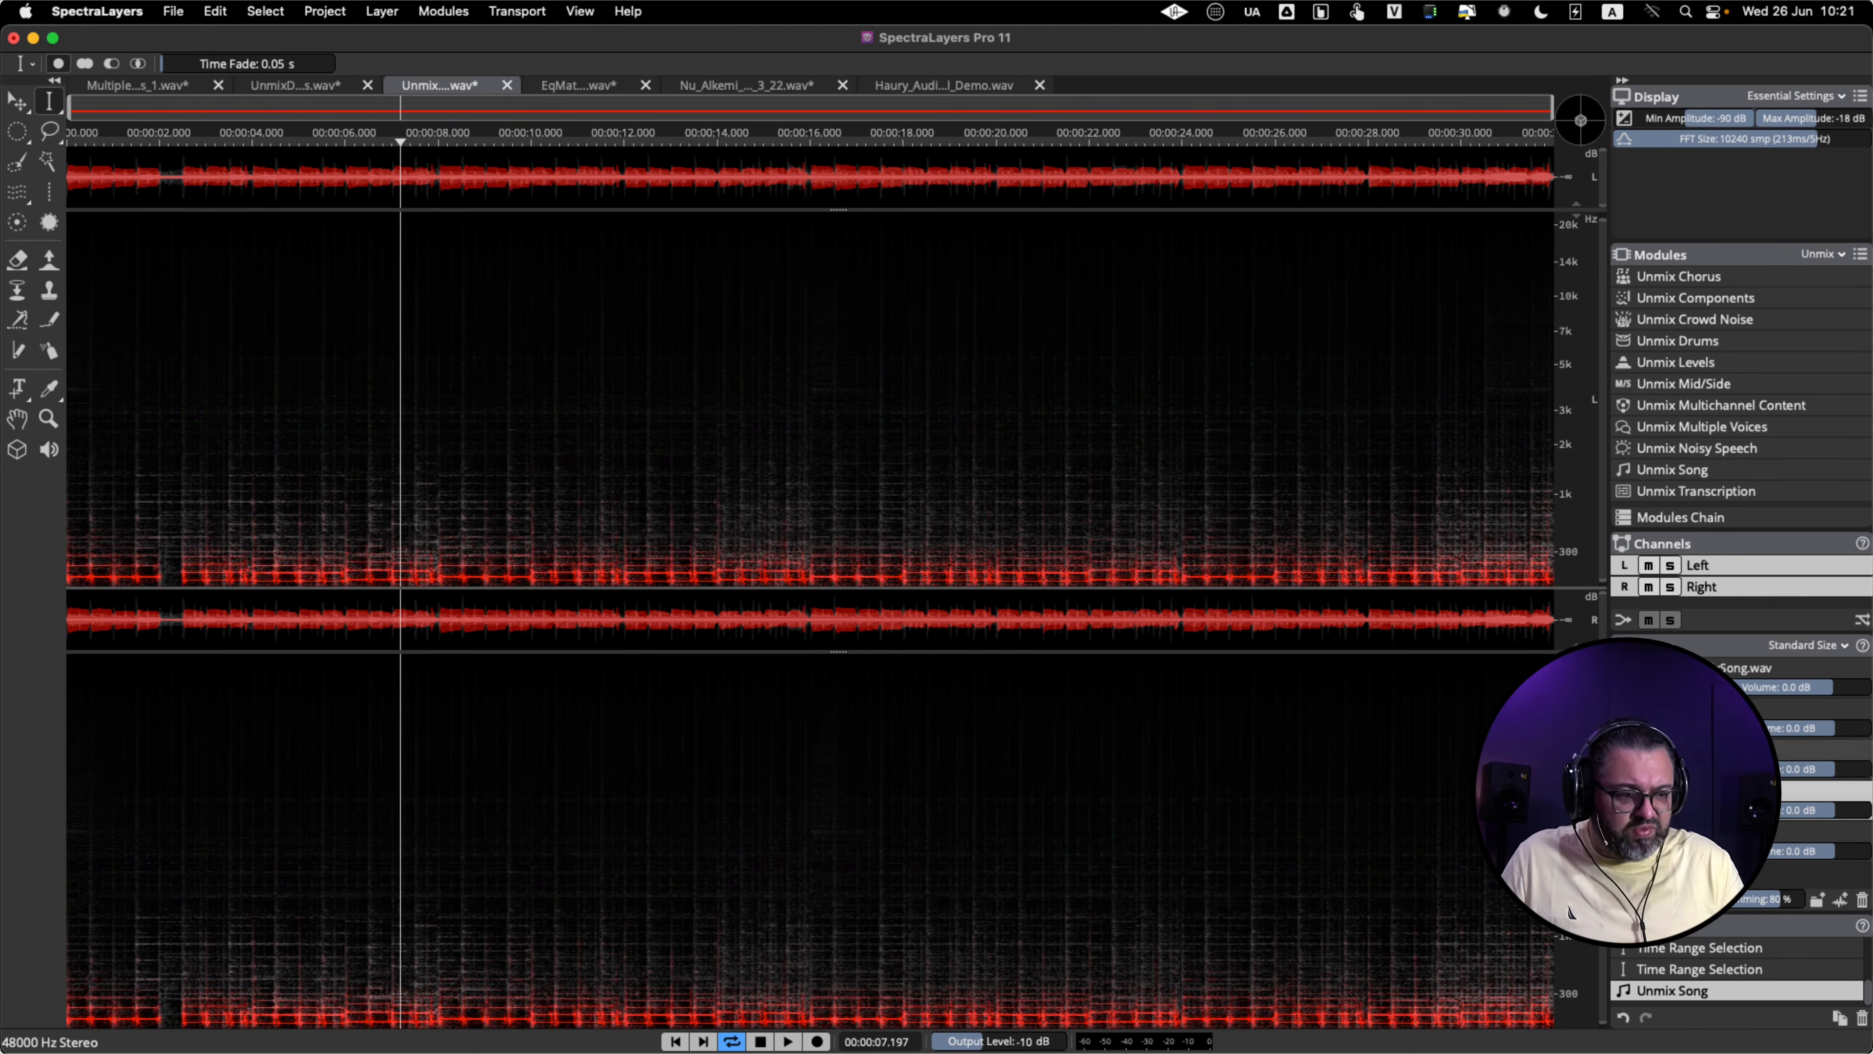
{"action": "left_click", "coordinate": [1697, 749]}
{"action": "left_click", "coordinate": [1696, 707]}
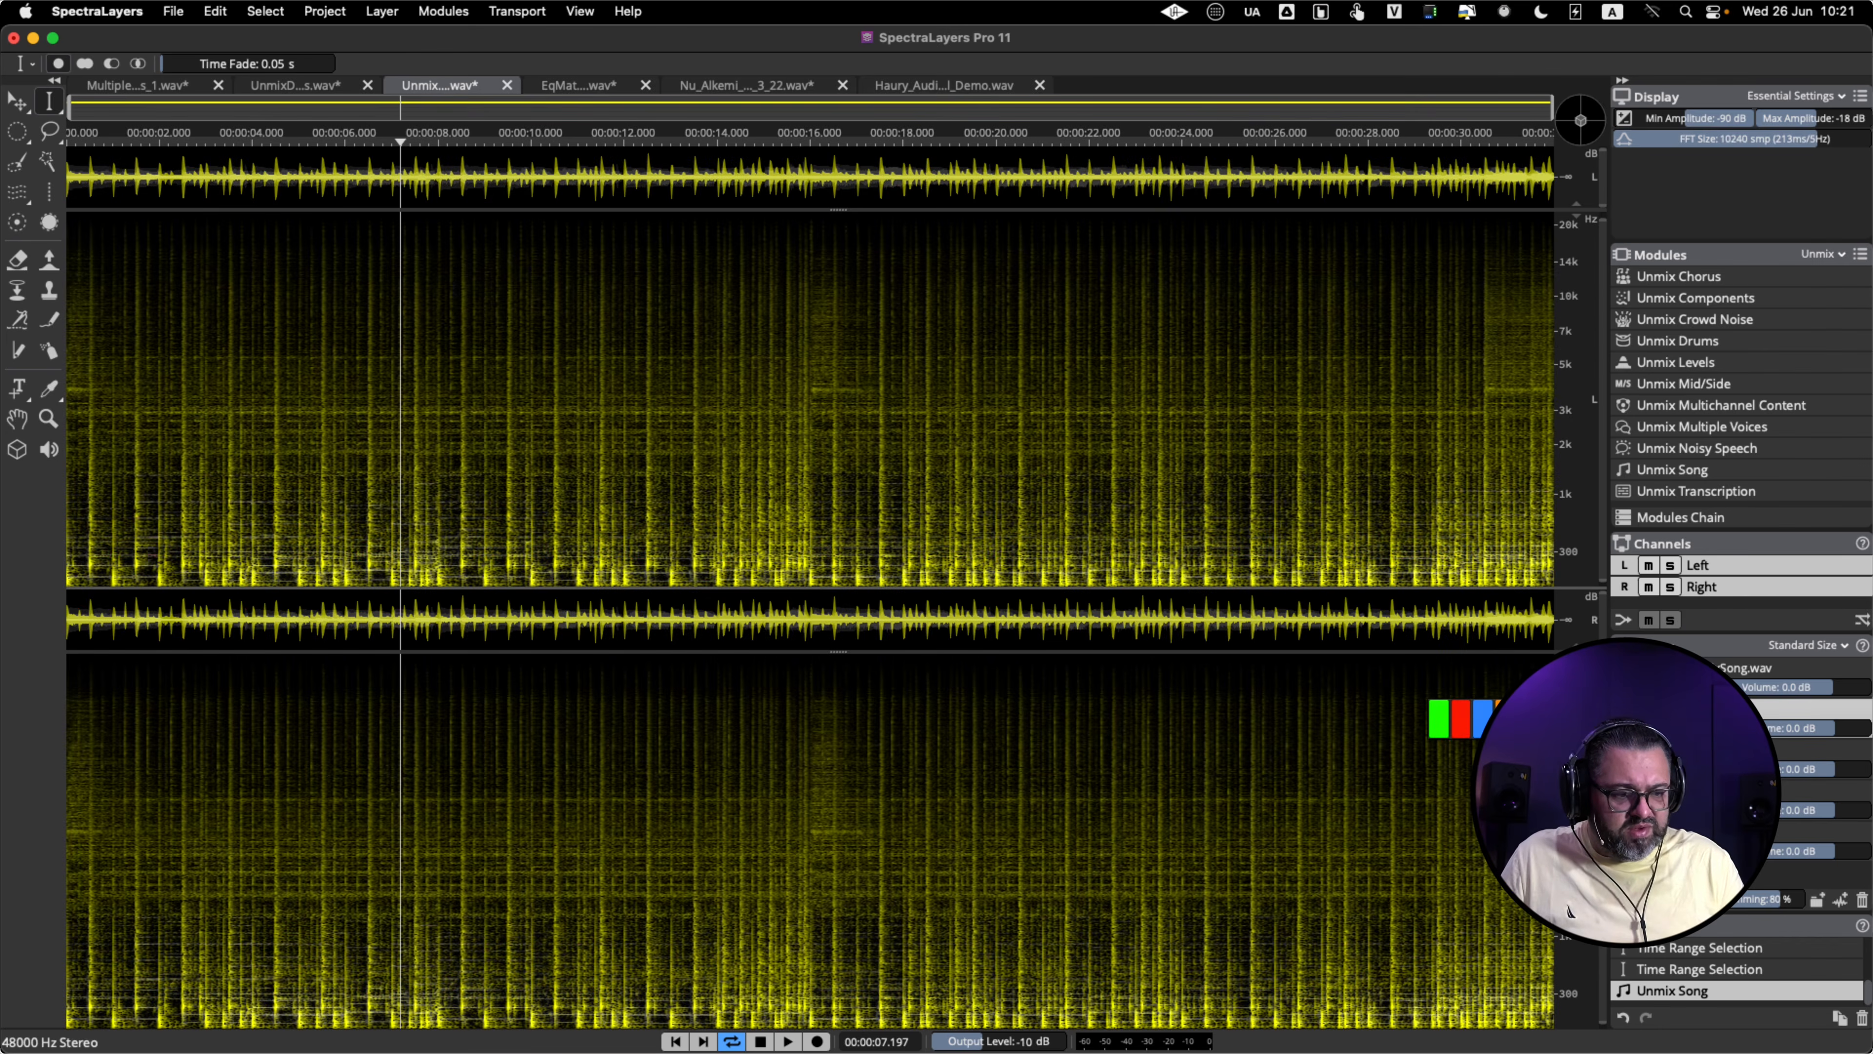
{"action": "left_click", "coordinate": [1549, 719]}
{"action": "left_click", "coordinate": [1689, 749]}
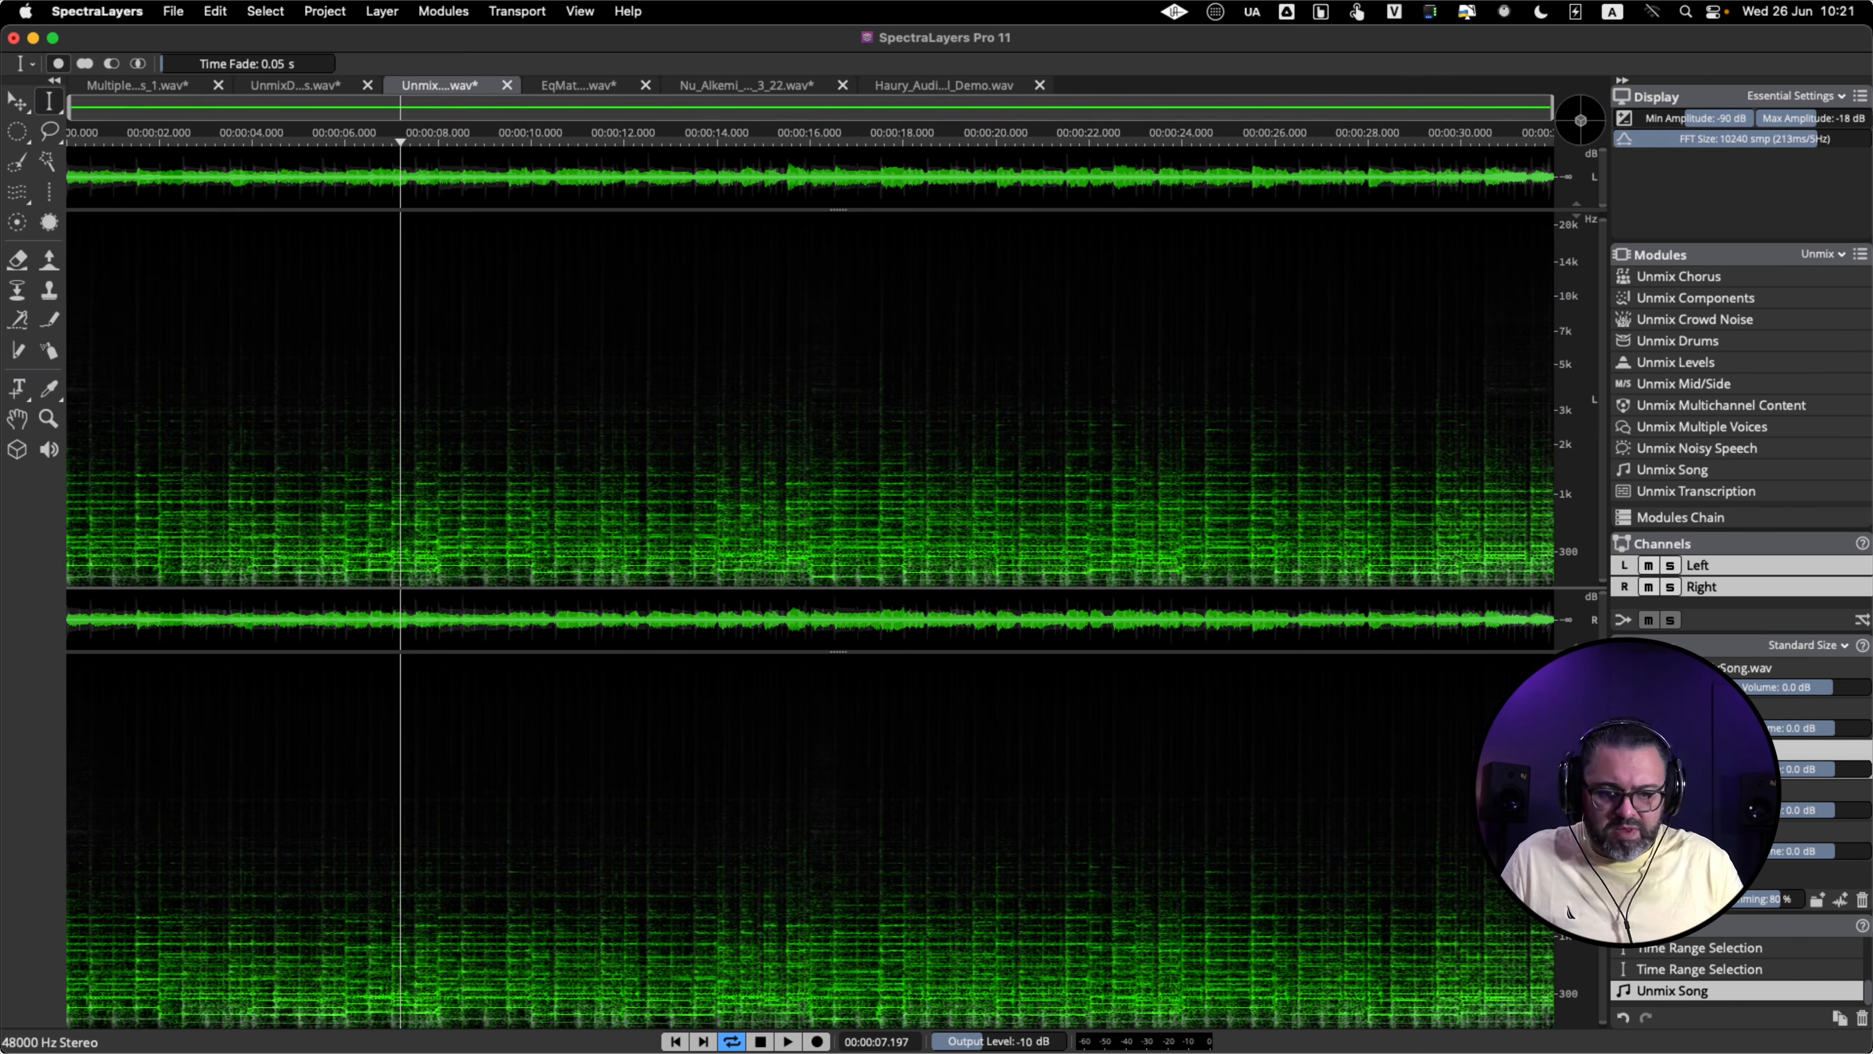
{"action": "left_click", "coordinate": [1689, 791]}
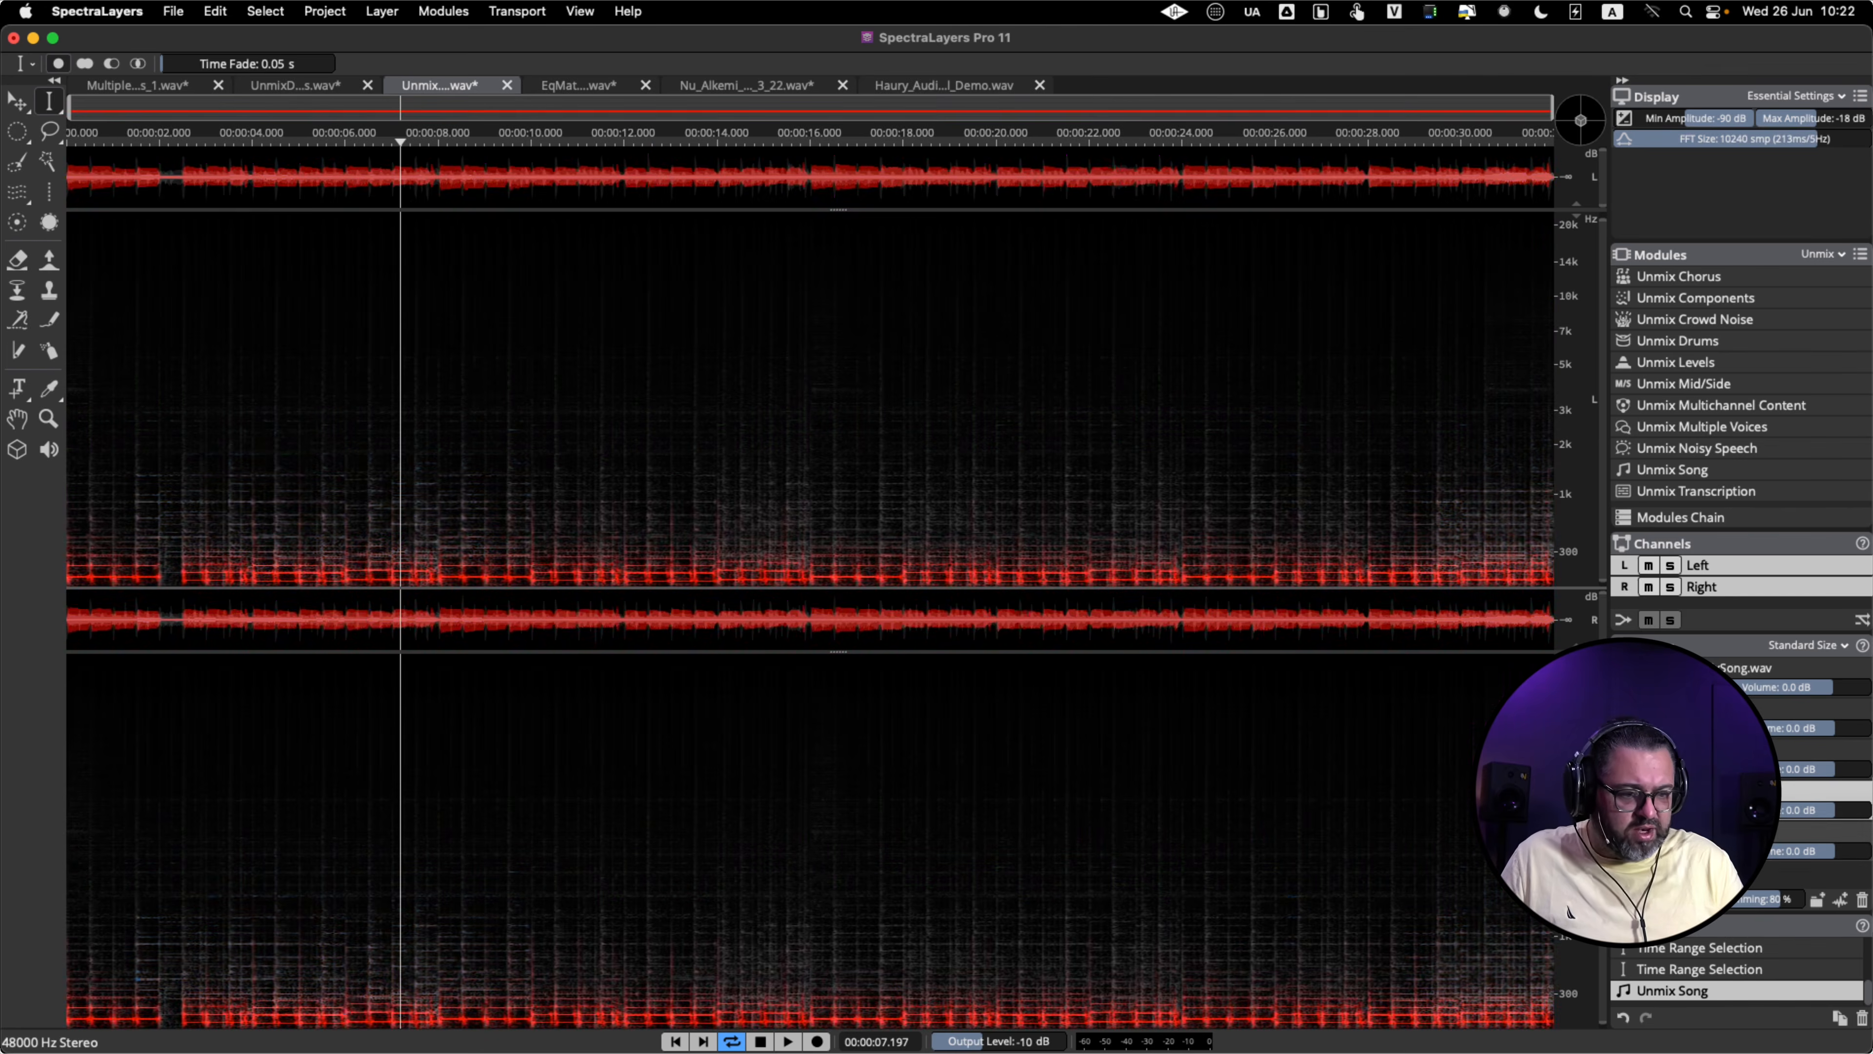
{"action": "left_click", "coordinate": [1689, 832]}
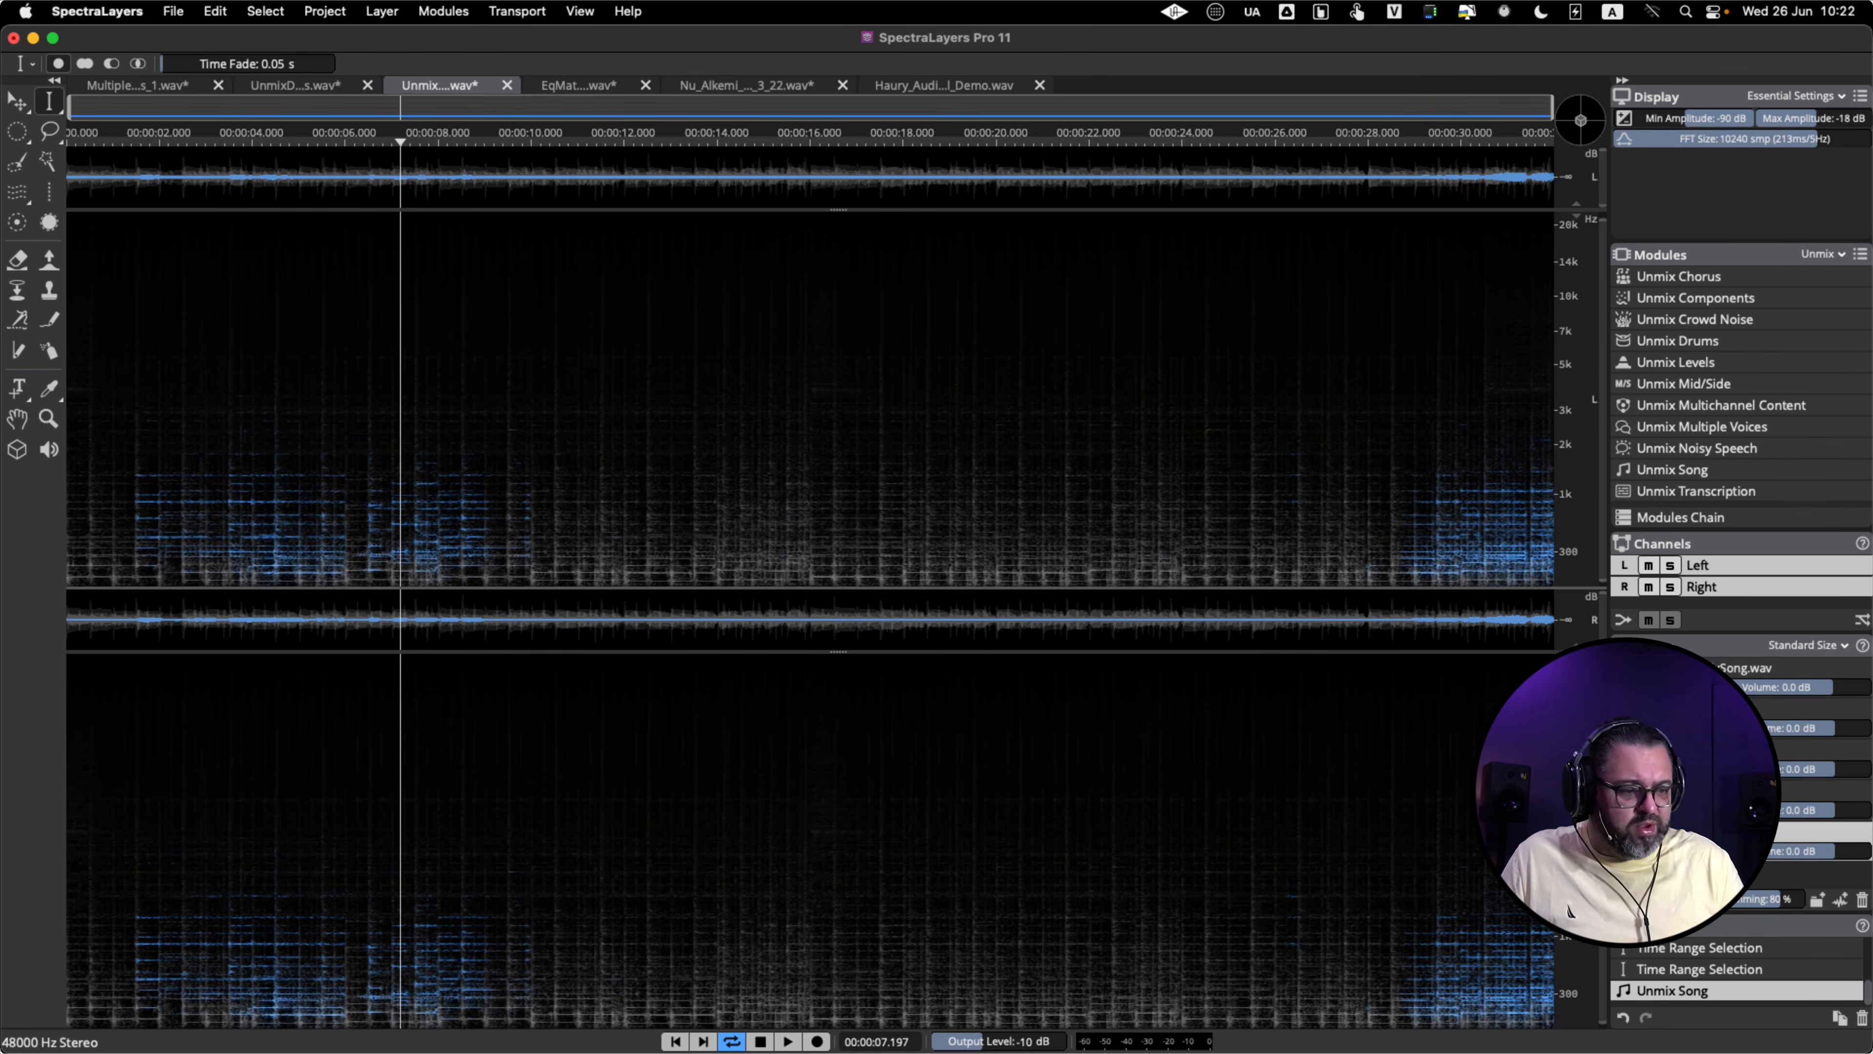
- Turn off Color Dimming and select the parent song layer
{"action": "left_click", "coordinate": [1698, 898]}
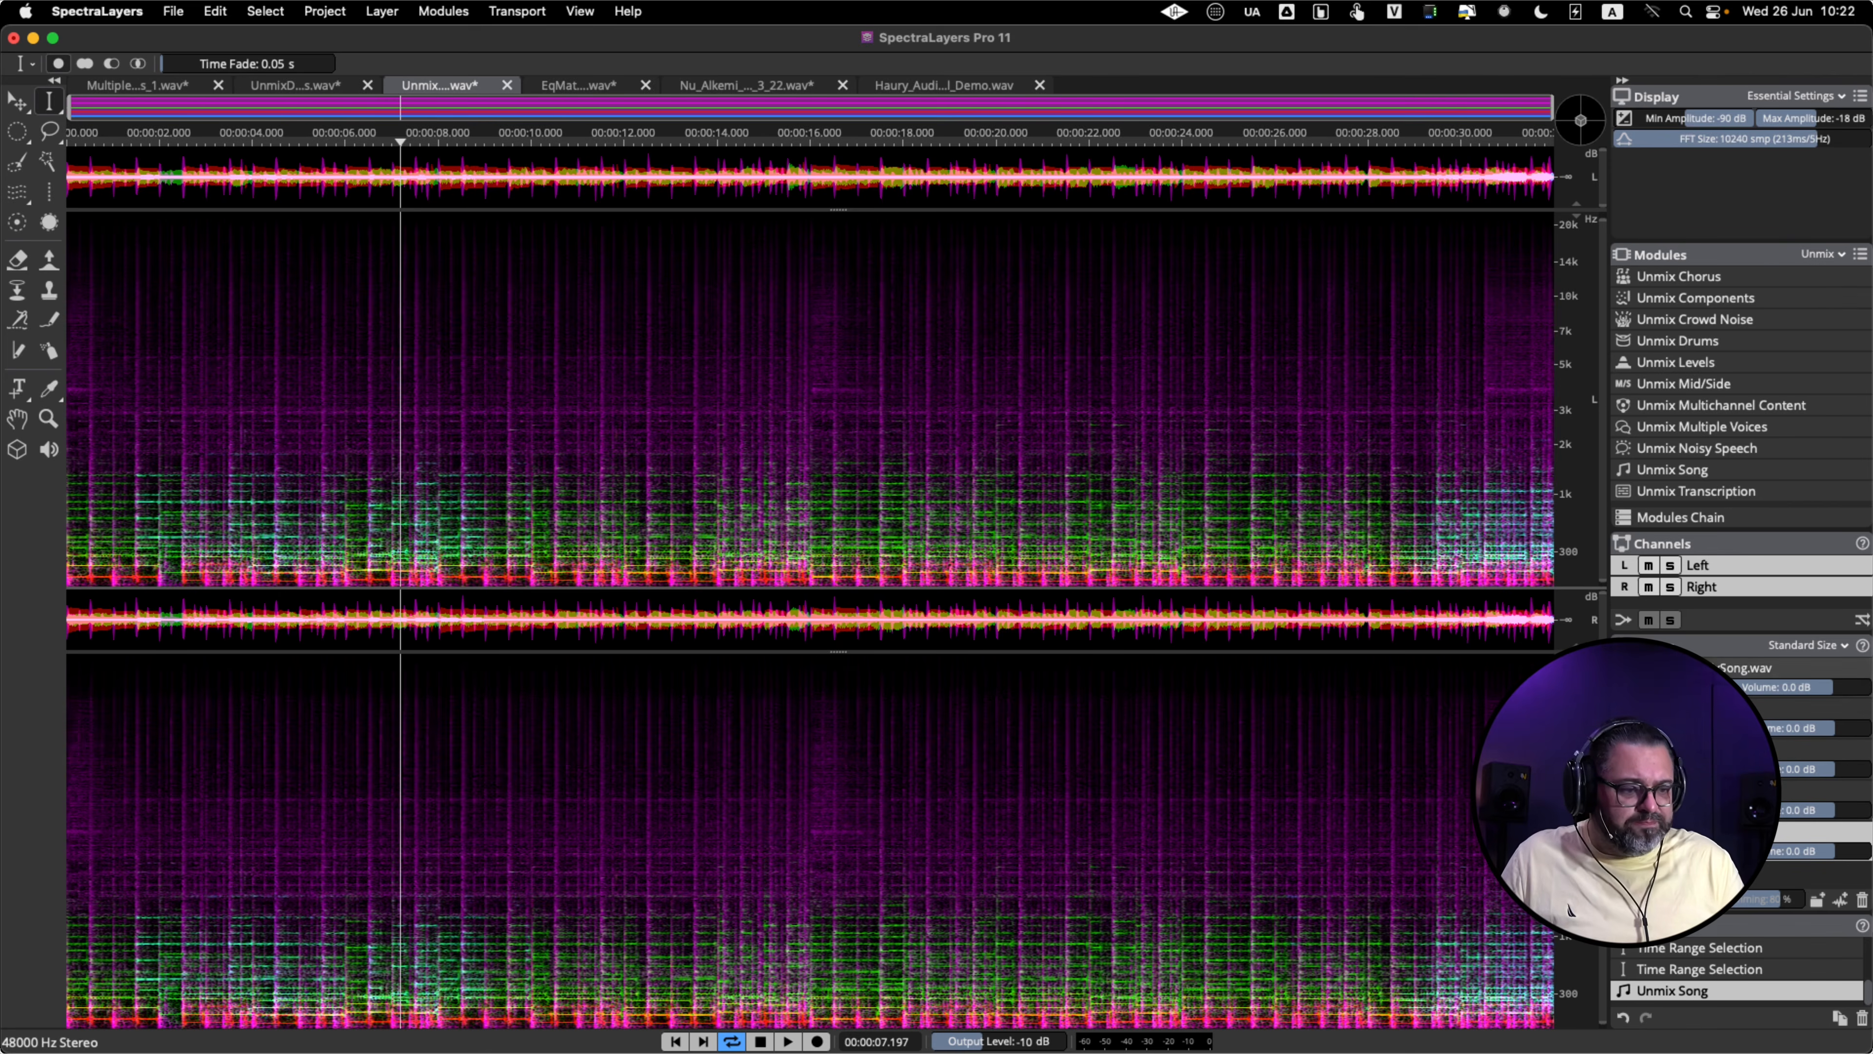
{"action": "left_click", "coordinate": [1717, 668]}
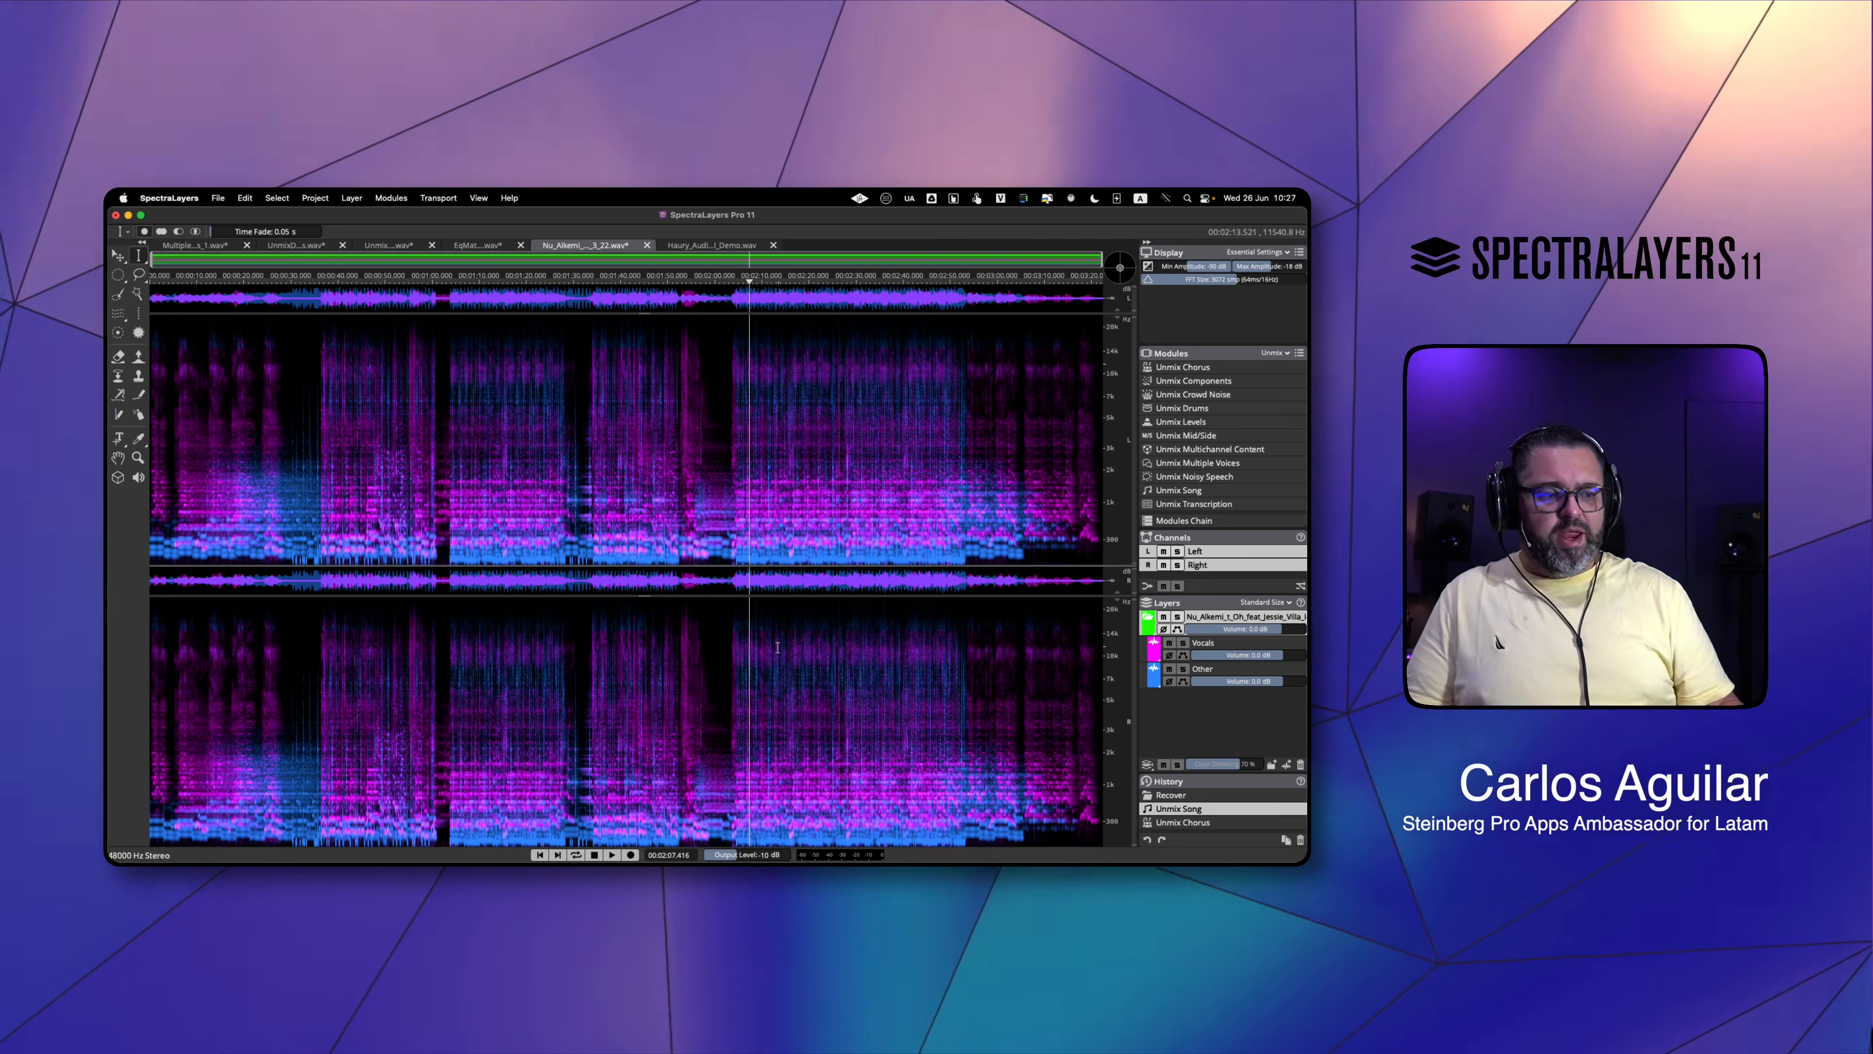
- Examine the stem choices and the Quality options of Unmix Song, and close it without applying
{"action": "left_click", "coordinate": [1180, 491]}
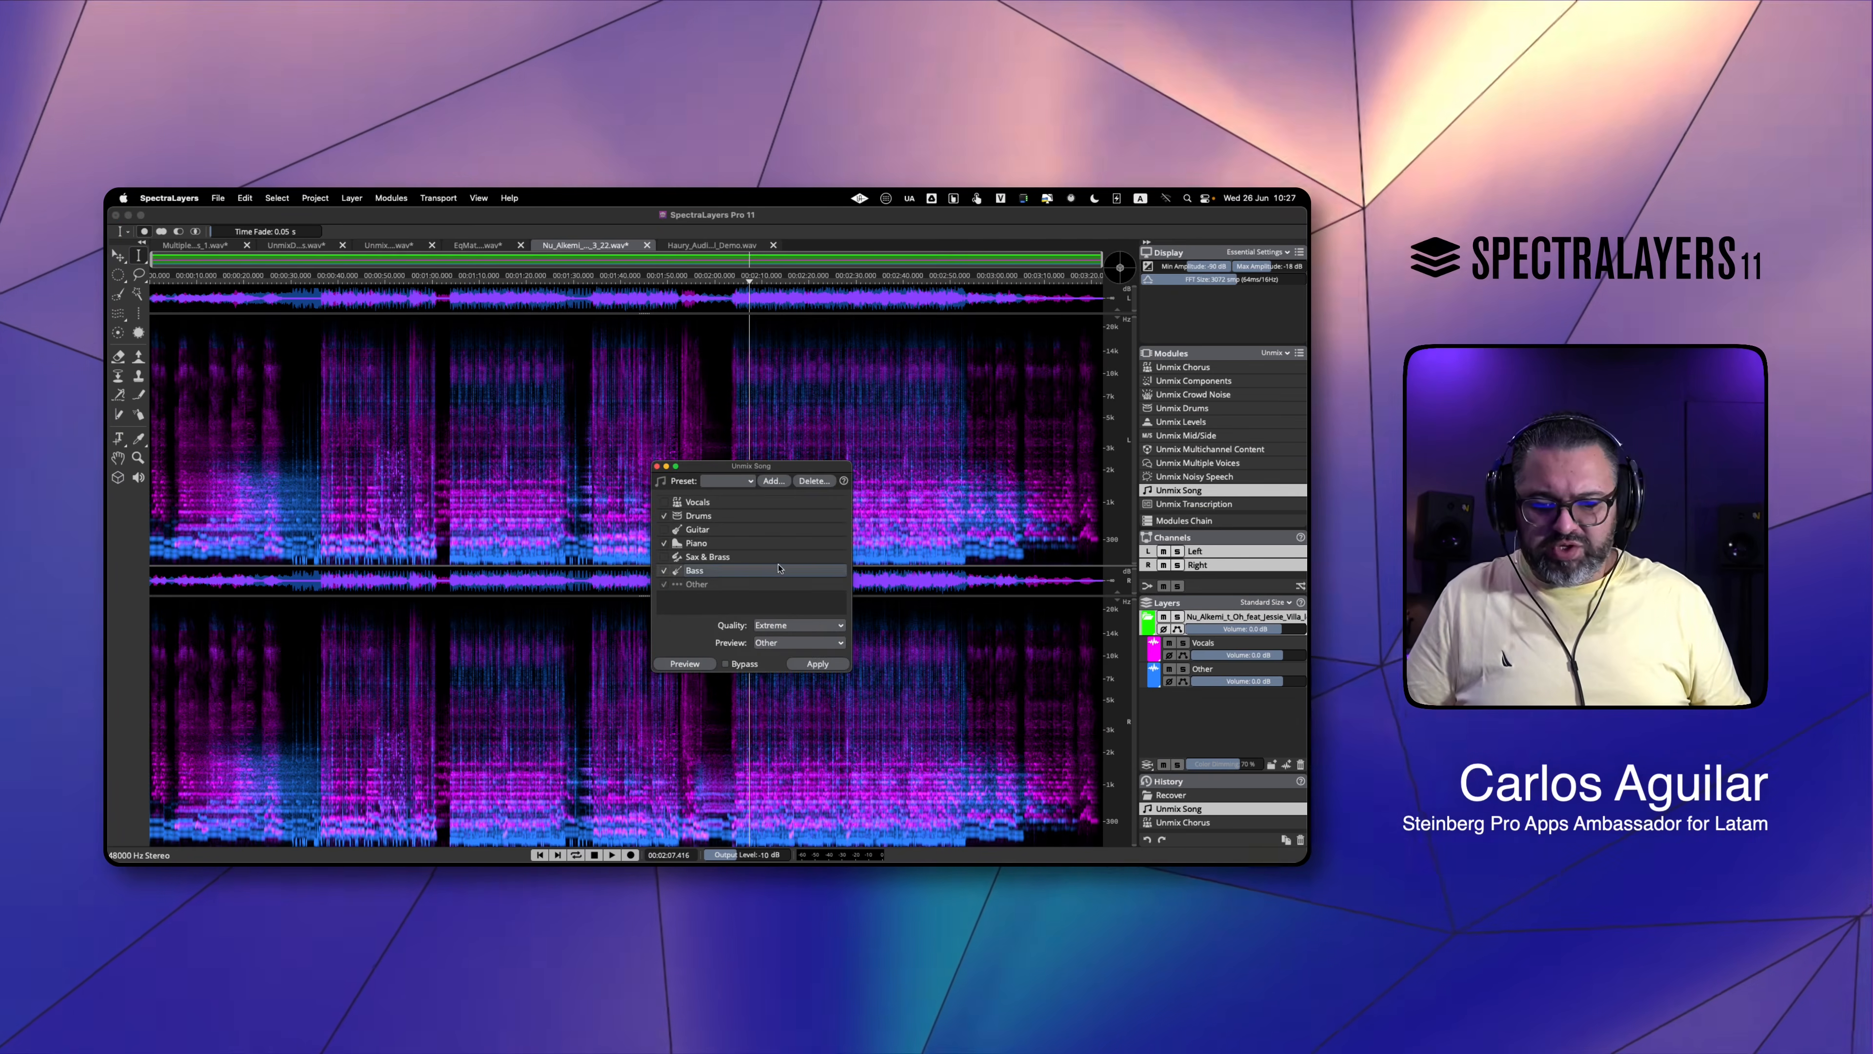
{"action": "left_click", "coordinate": [799, 625]}
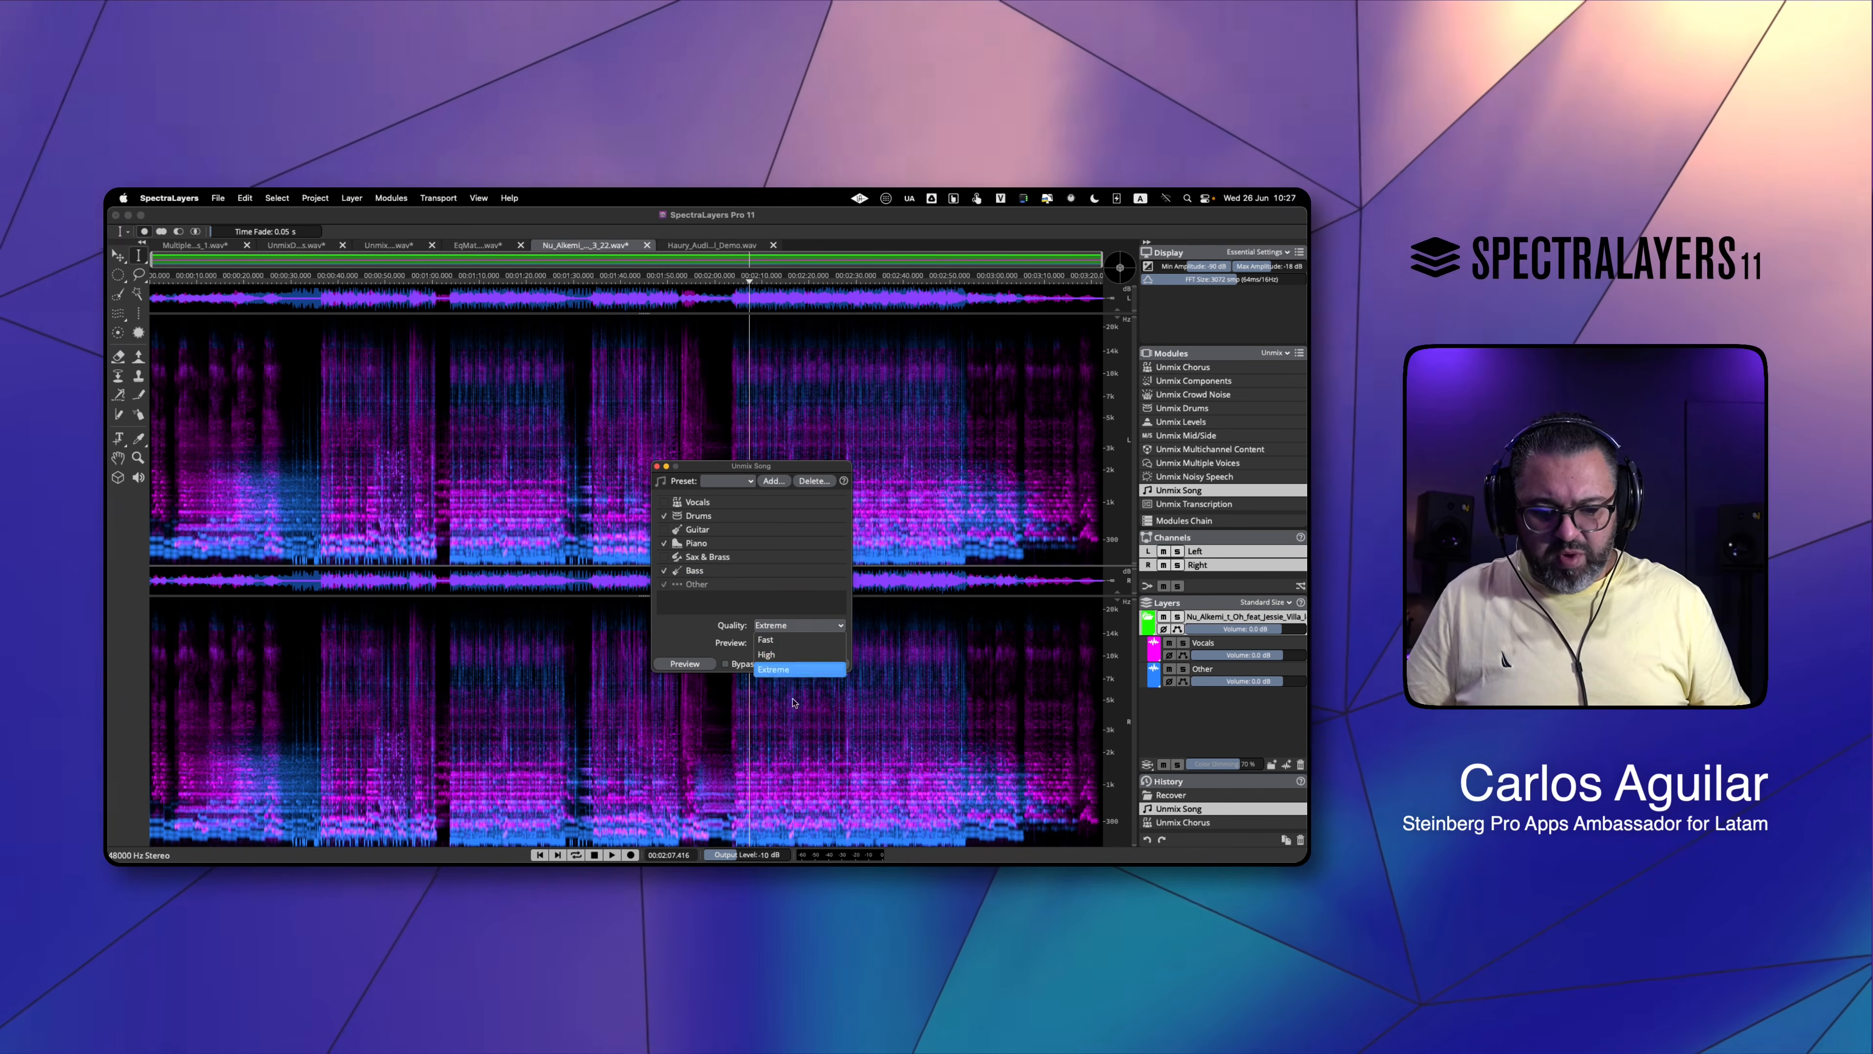
{"action": "left_click", "coordinate": [700, 622]}
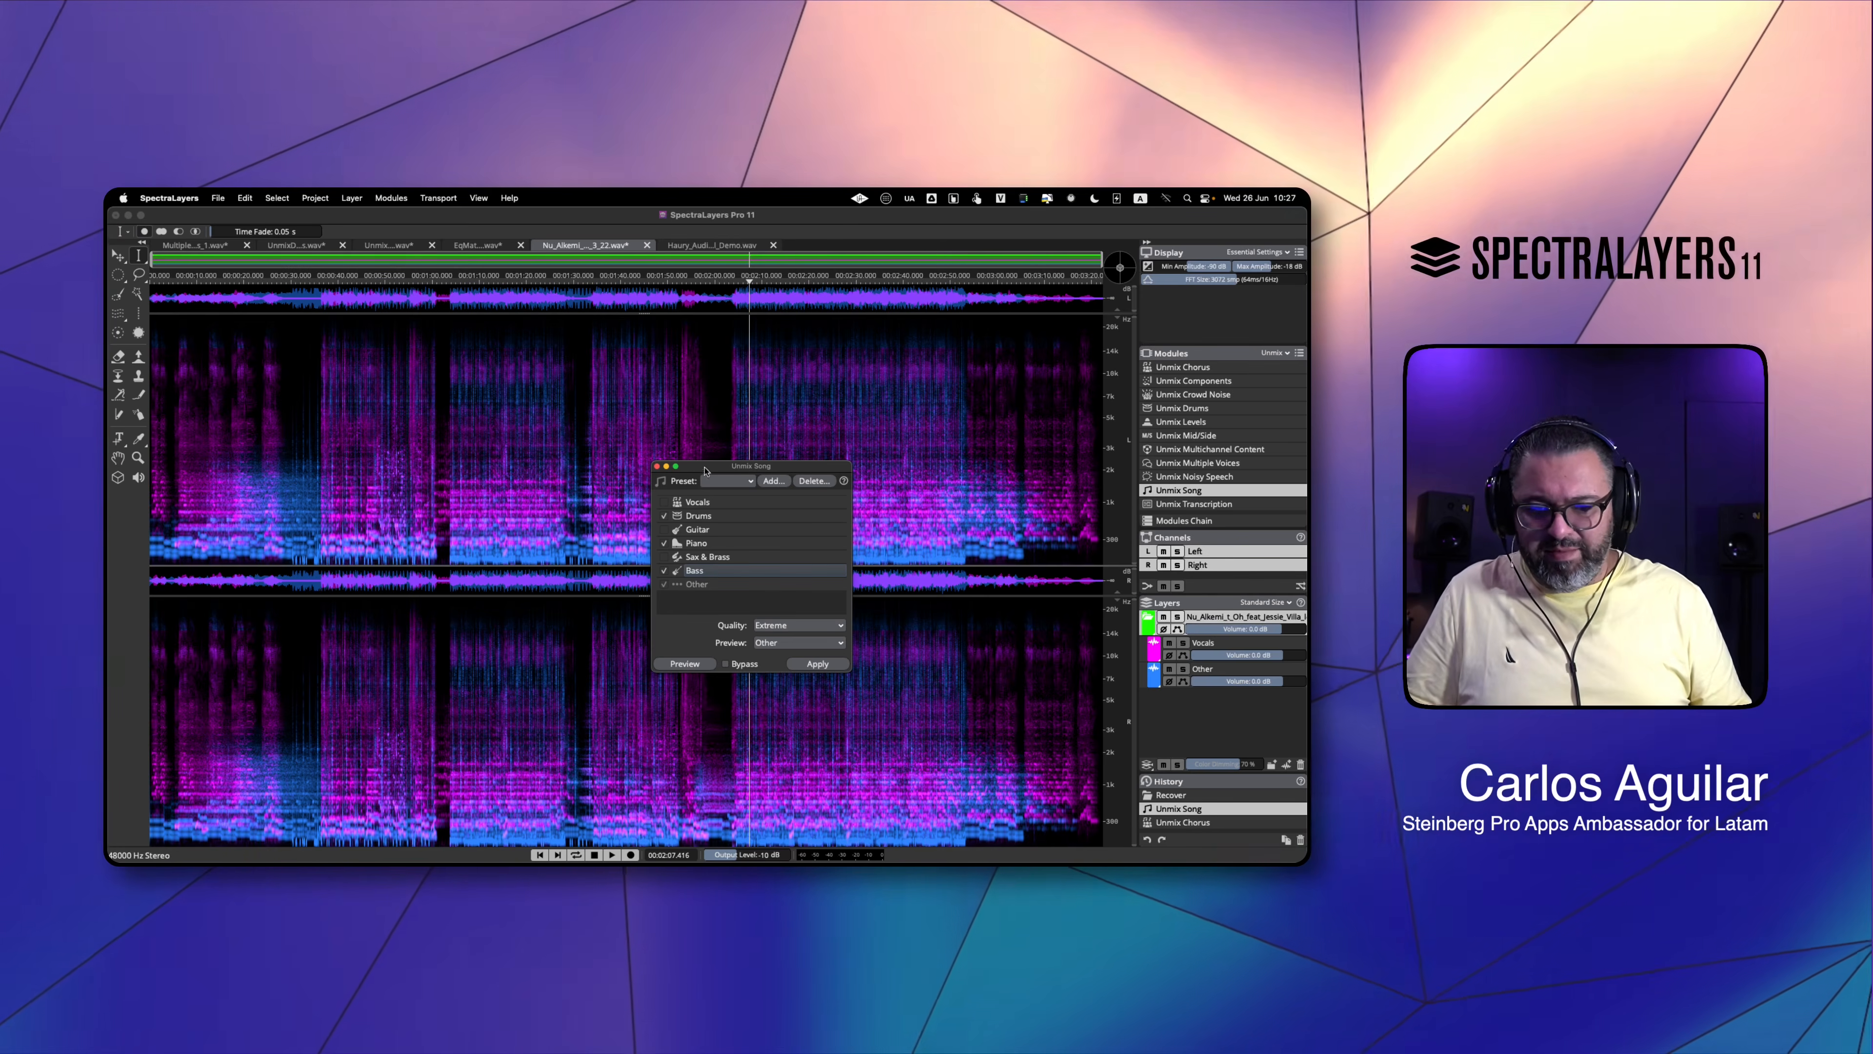
{"action": "left_click", "coordinate": [658, 467]}
- Play the full mix from about 00:02:10 and stop playback
{"action": "left_click", "coordinate": [766, 517]}
{"action": "key", "text": "space"}
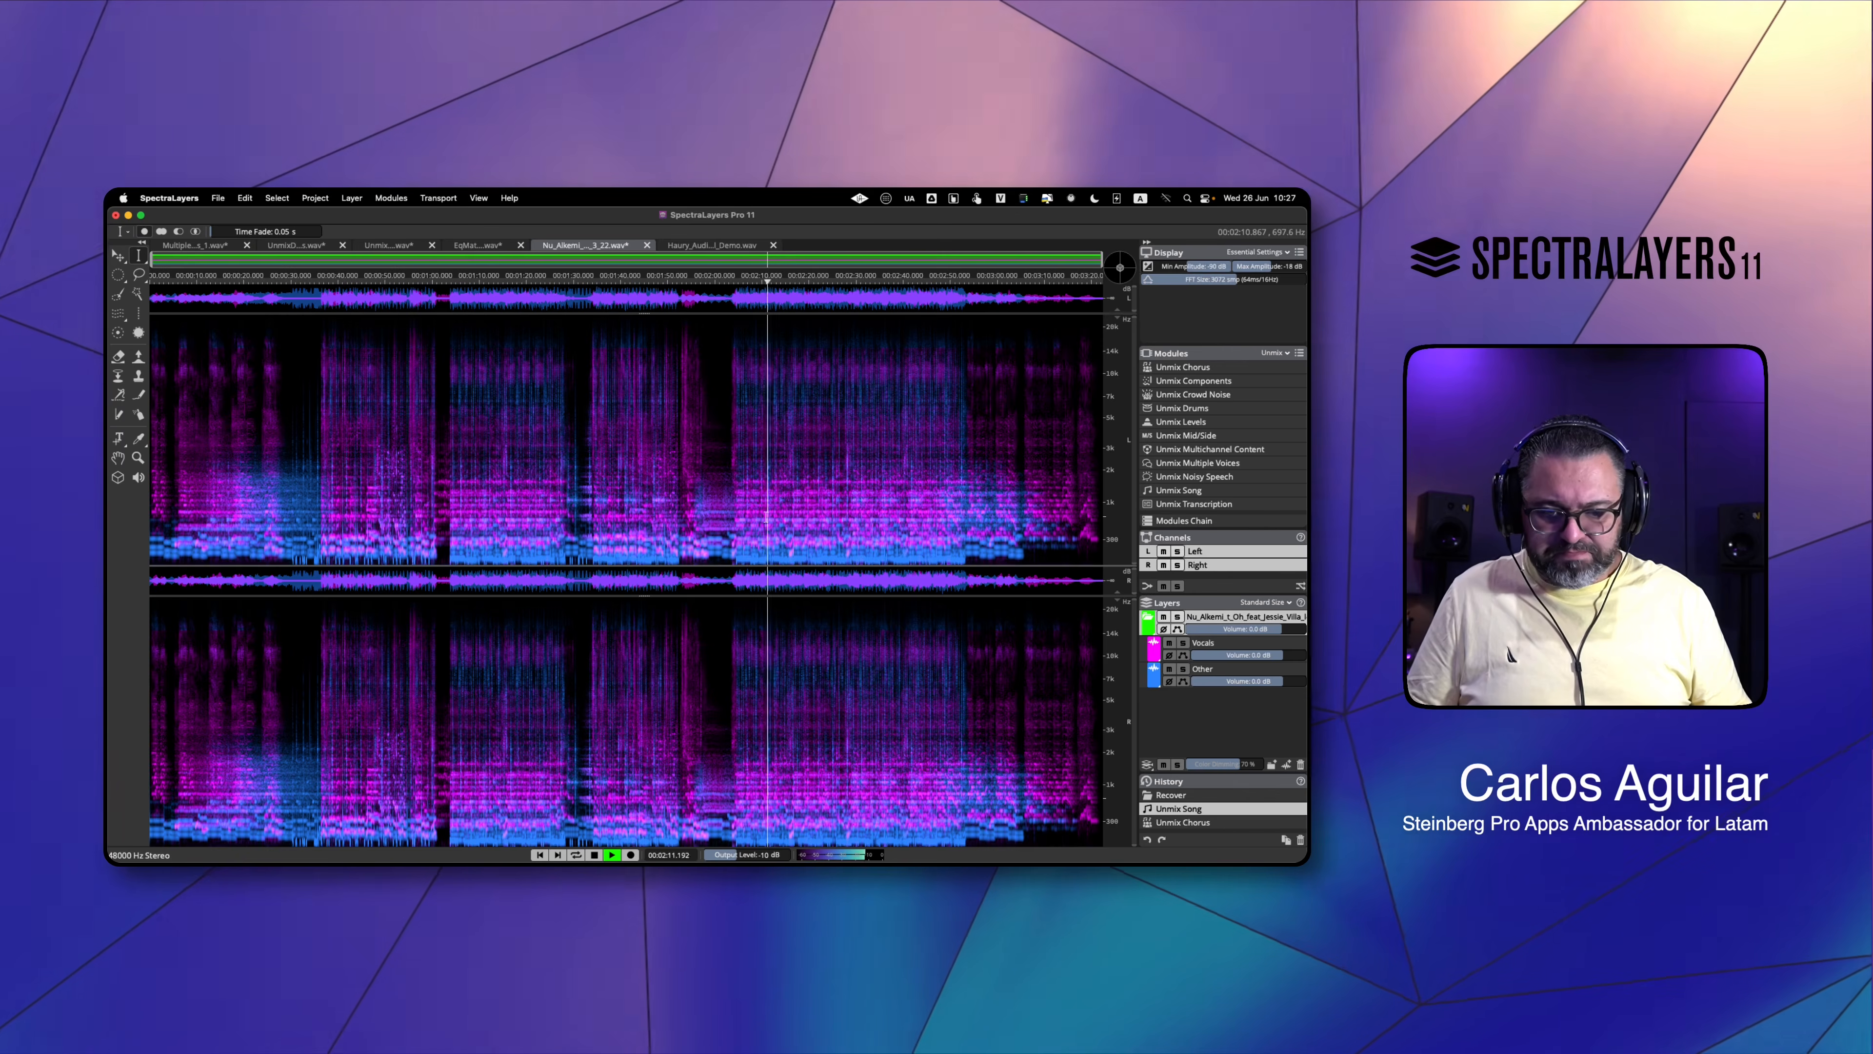
{"action": "key", "text": "space"}
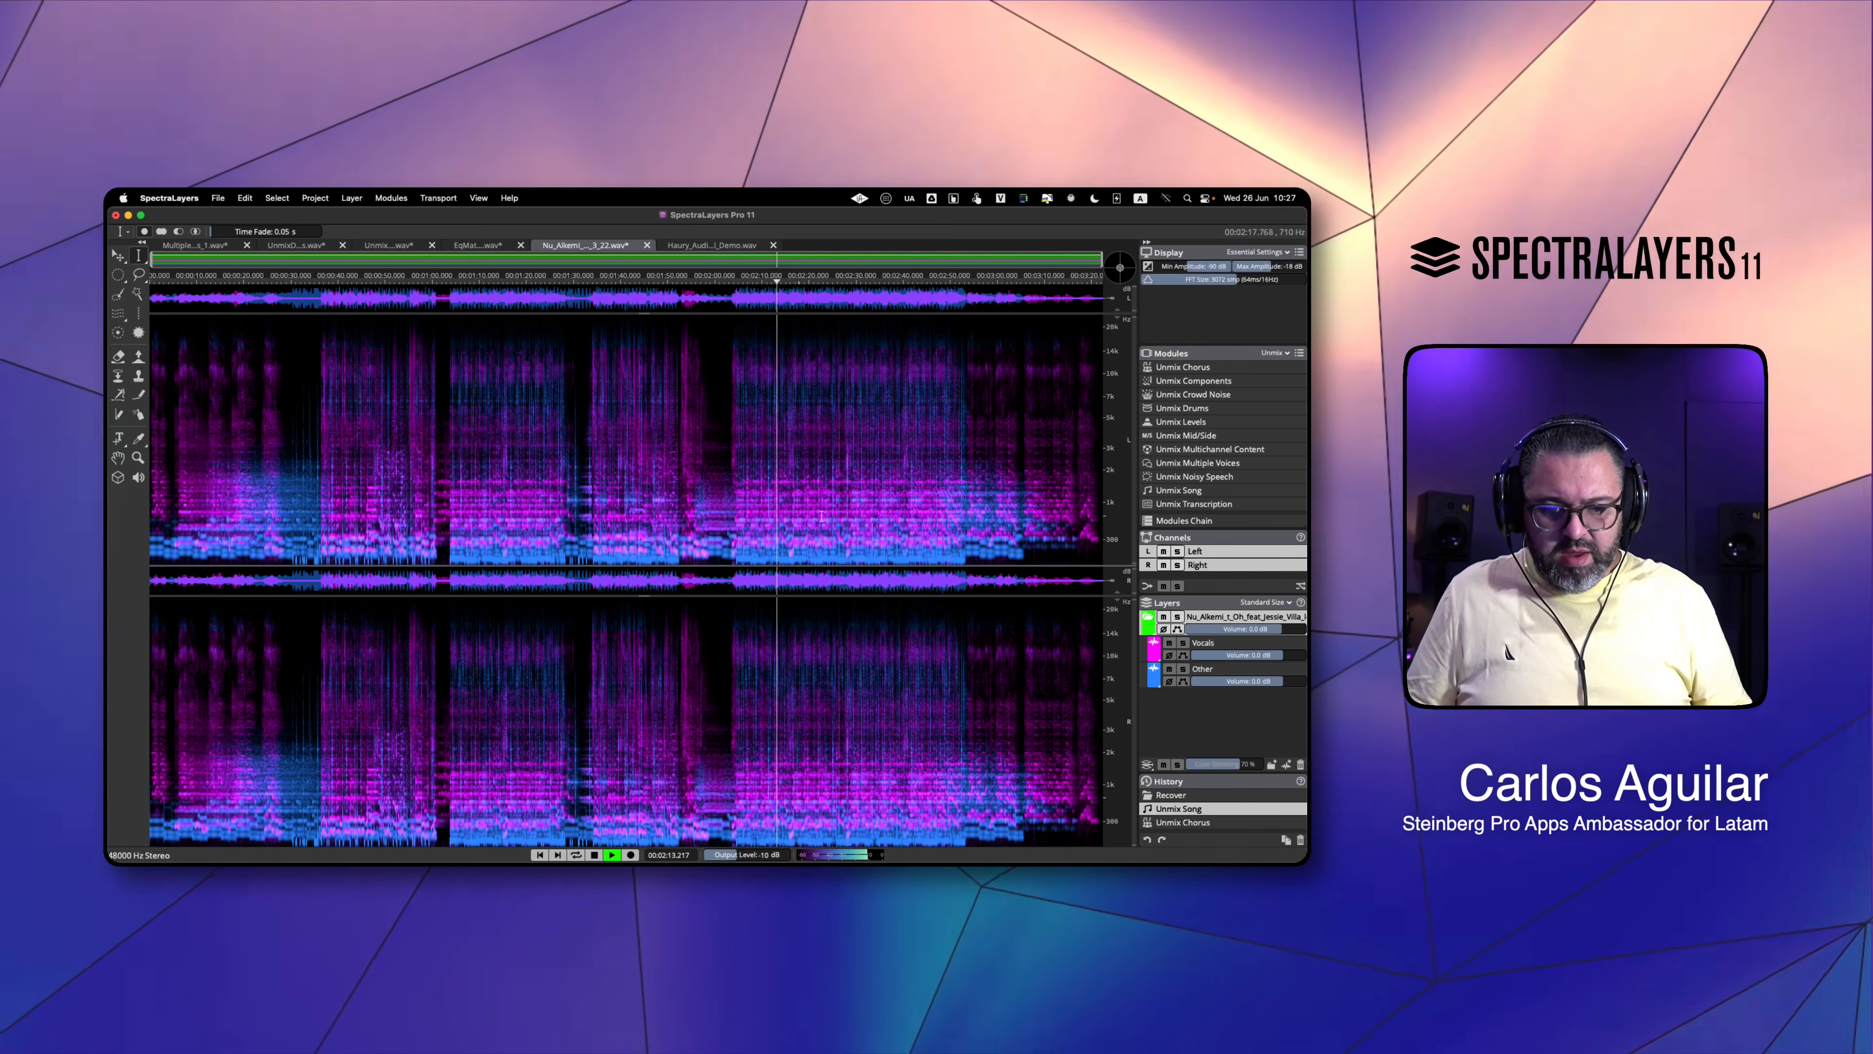
- Mute the Other layer, listen to the isolated vocals, and unmute it again
{"action": "left_click", "coordinate": [1169, 669]}
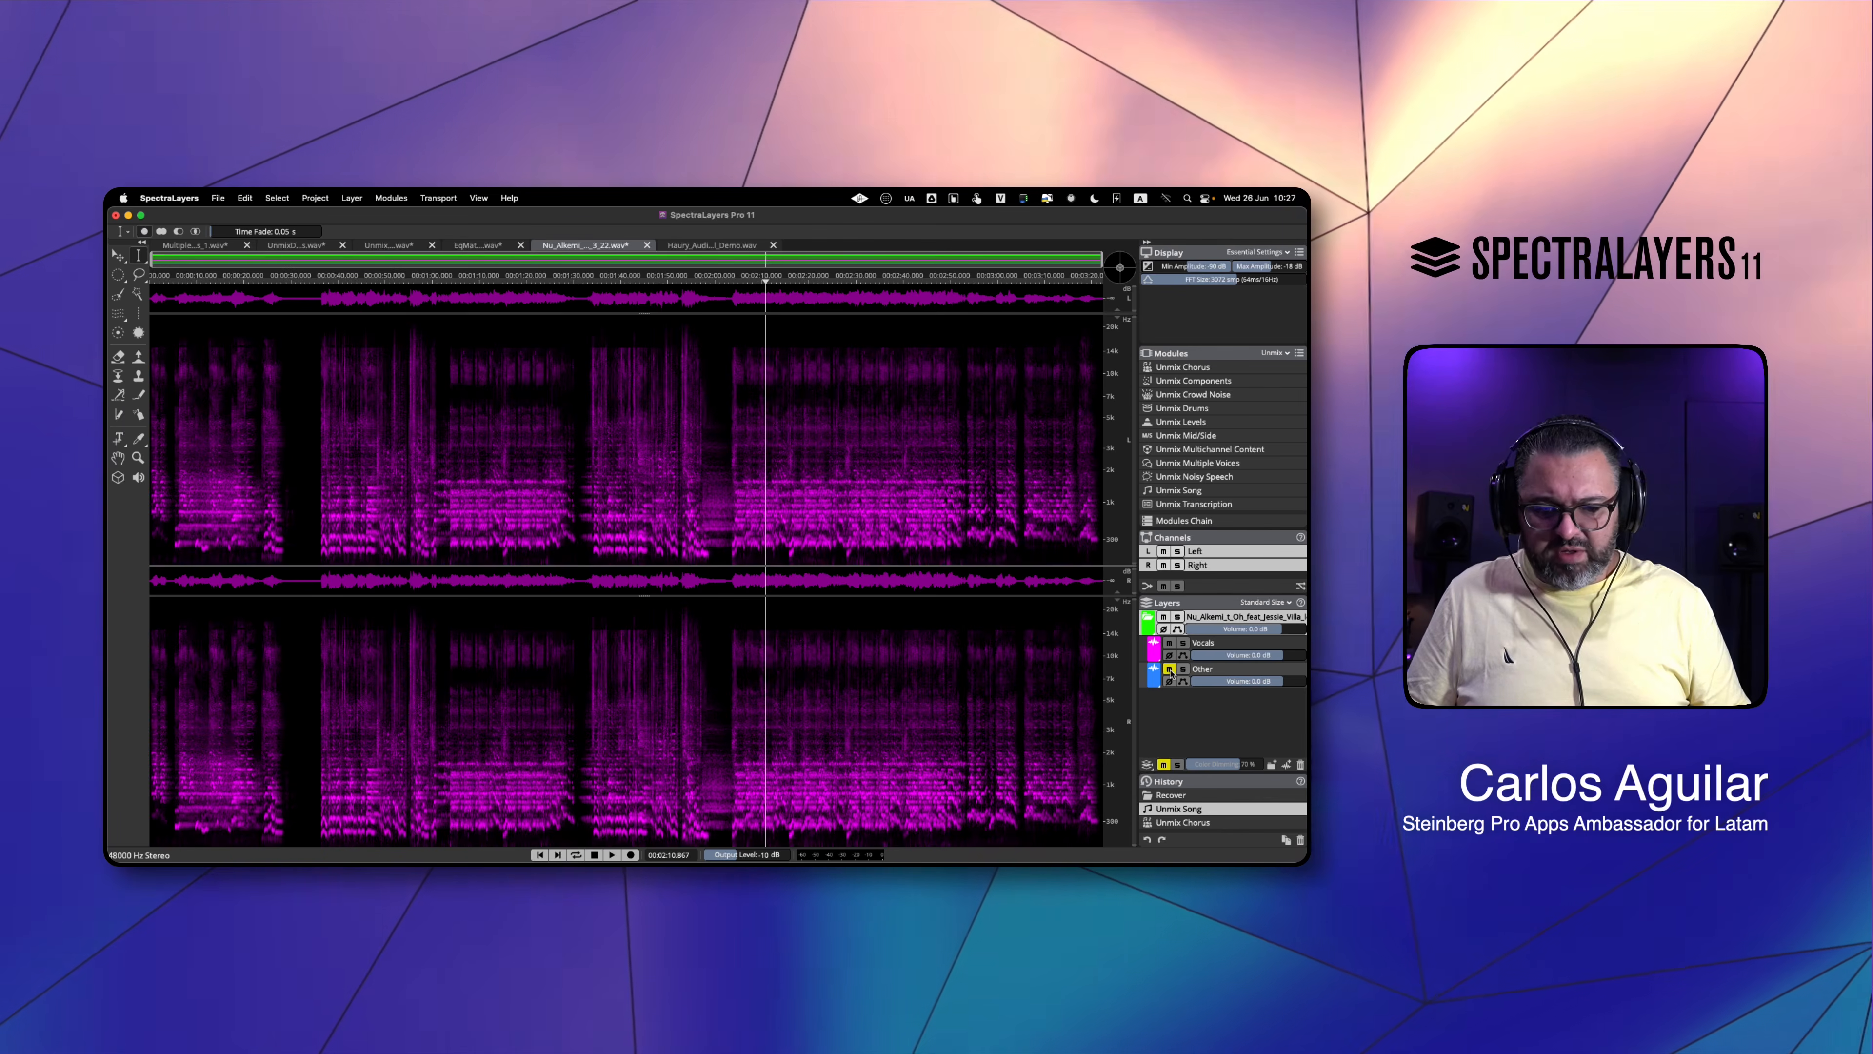
{"action": "key", "text": "space"}
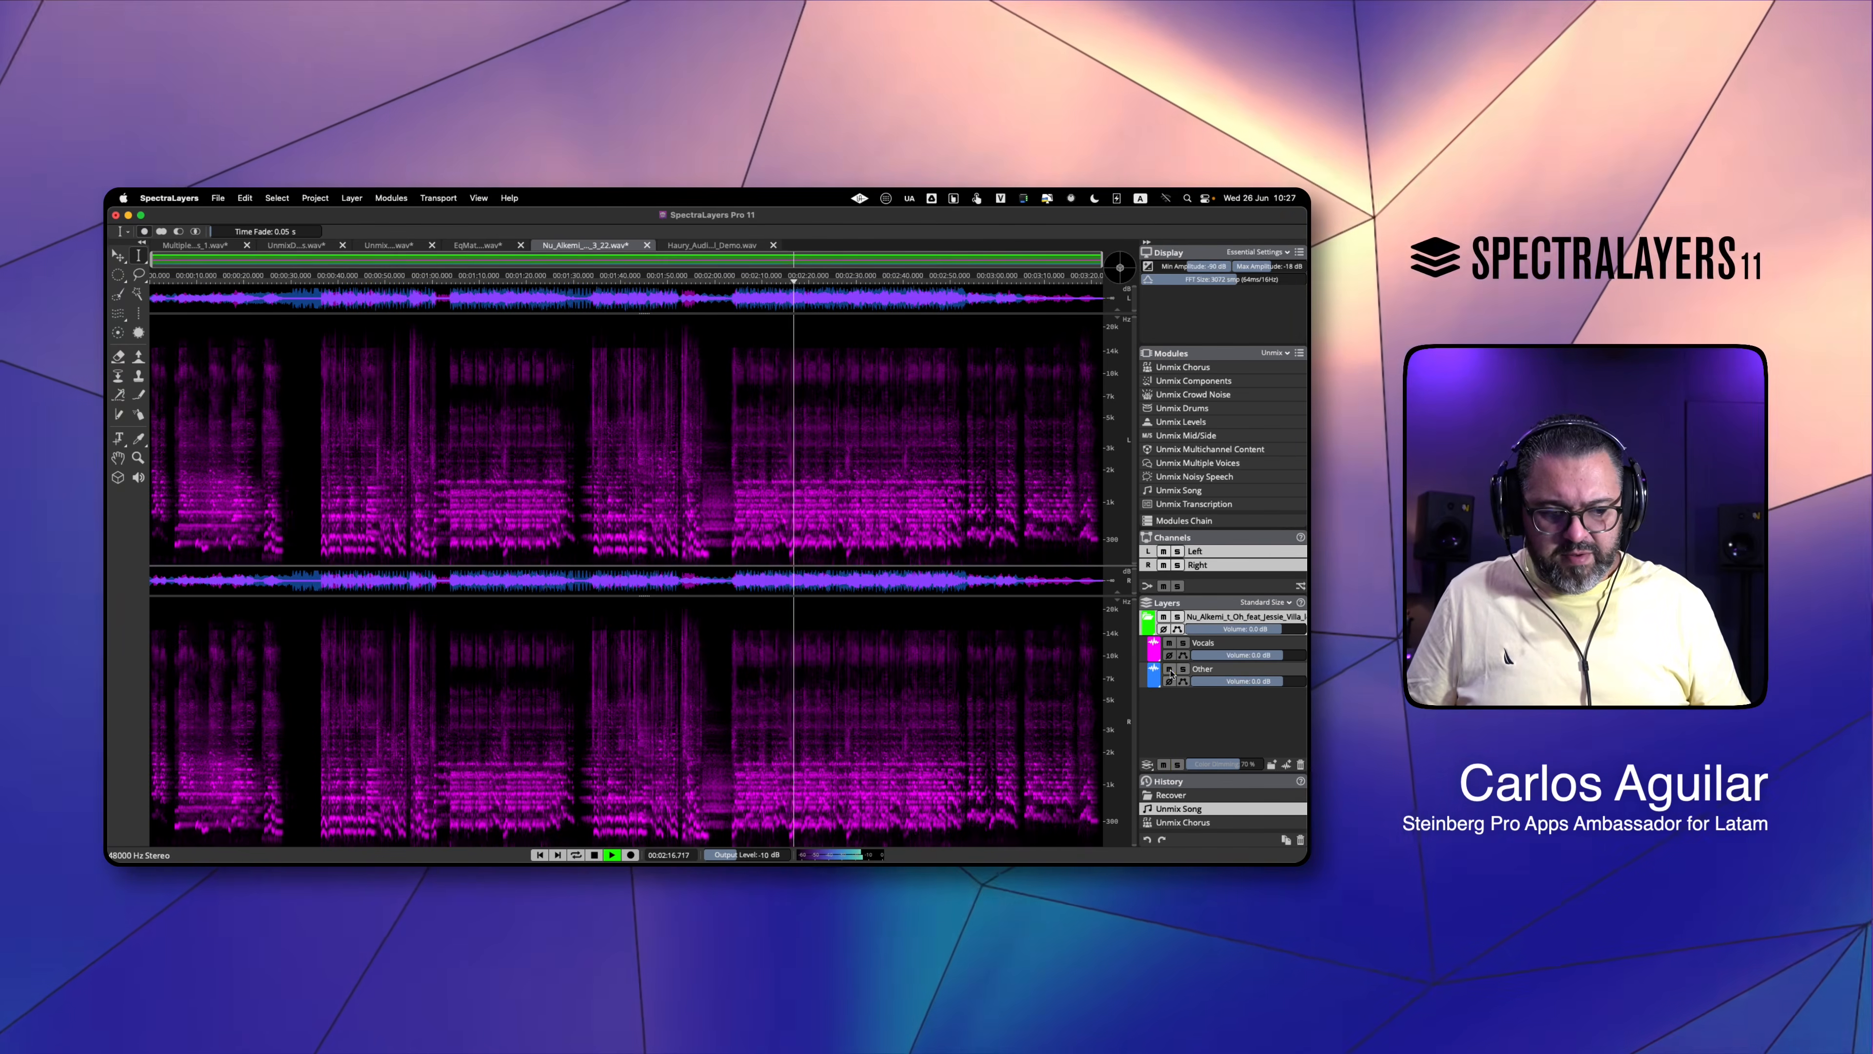
{"action": "left_click", "coordinate": [1170, 669]}
- Mute the Vocals layer to hear the accompaniment alone, stop playback, and unmute the layer
{"action": "left_click", "coordinate": [1169, 643]}
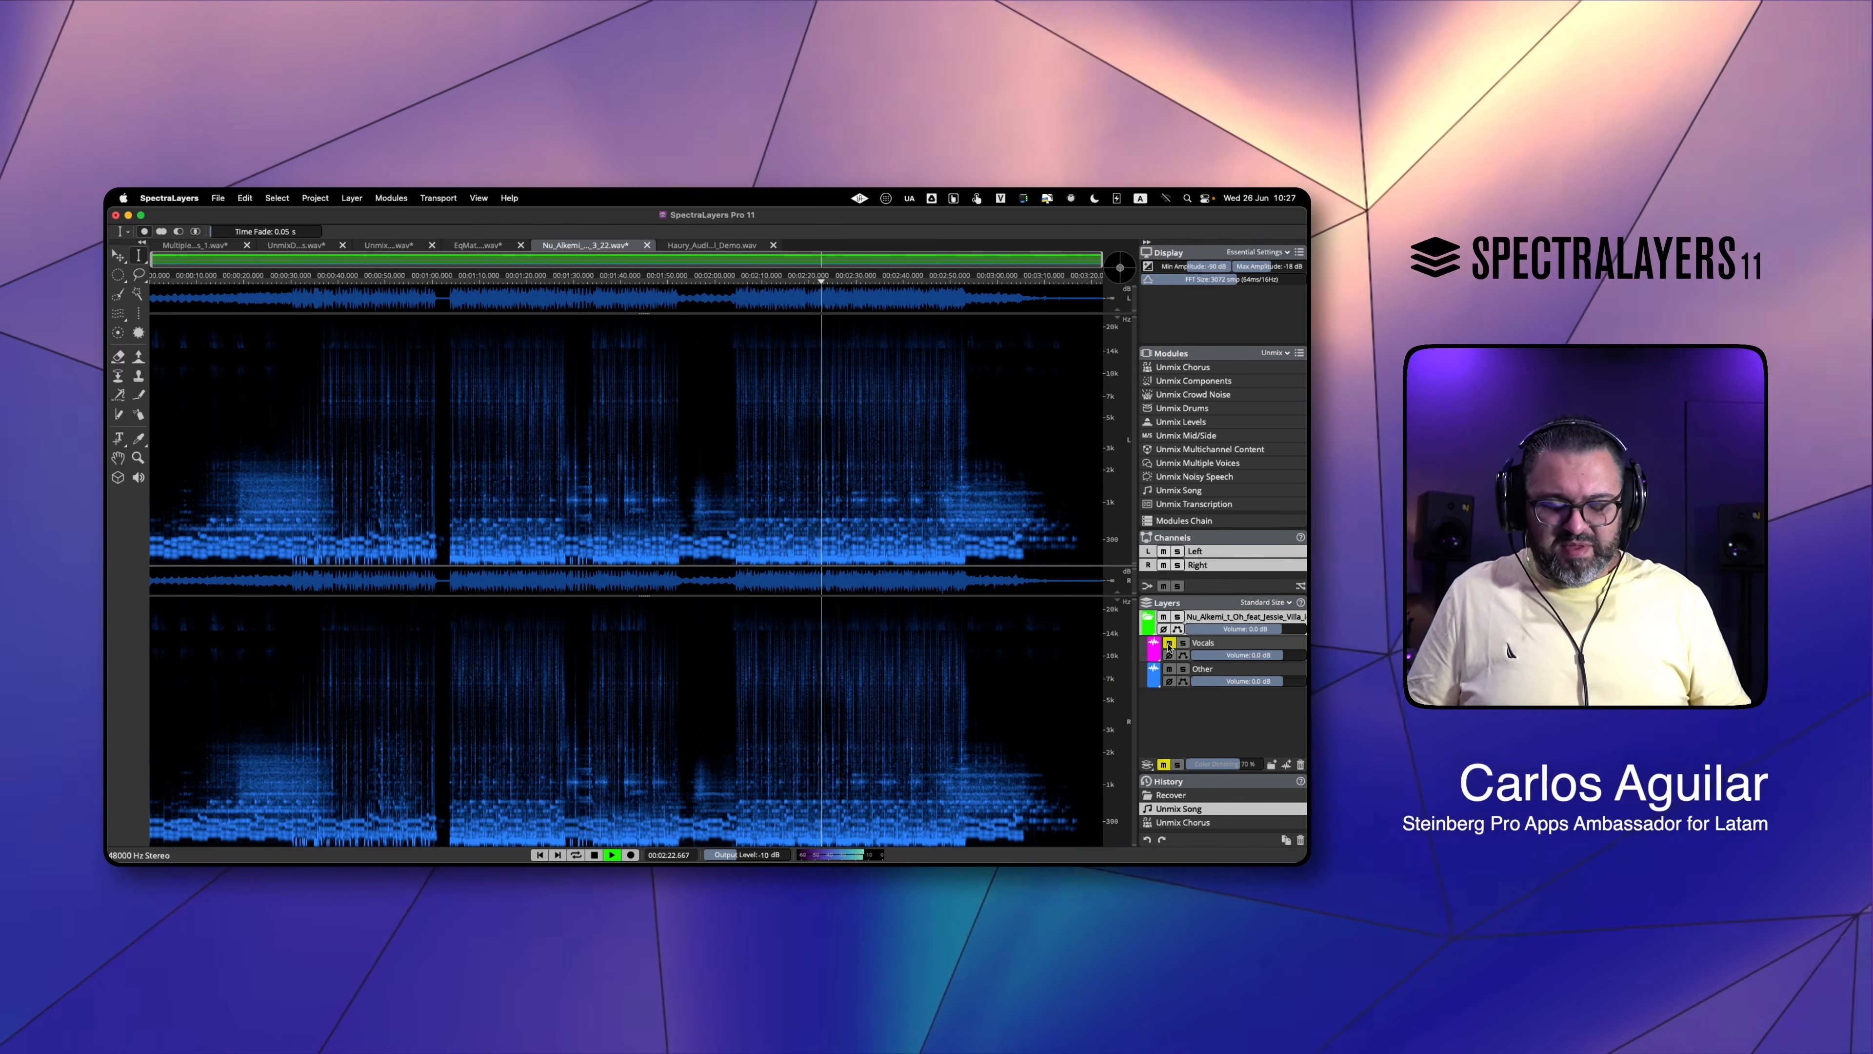
{"action": "key", "text": "space"}
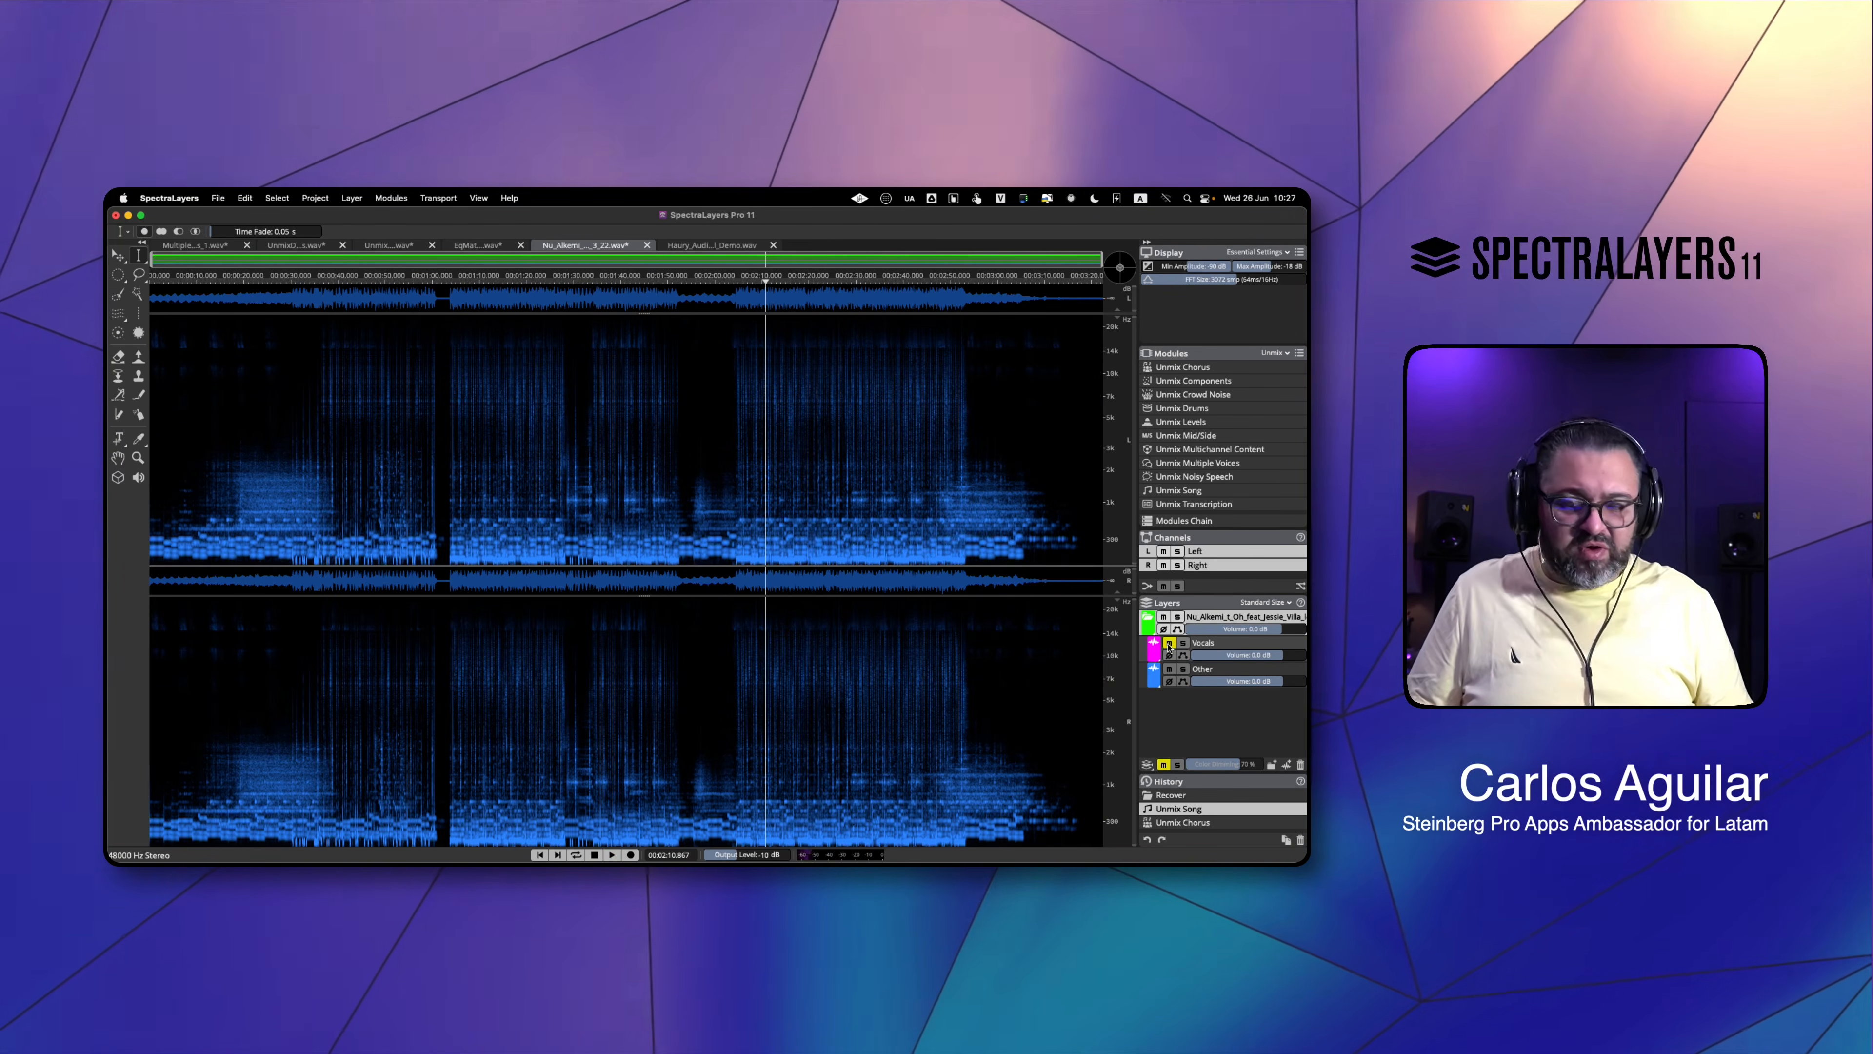
{"action": "left_click", "coordinate": [1169, 644]}
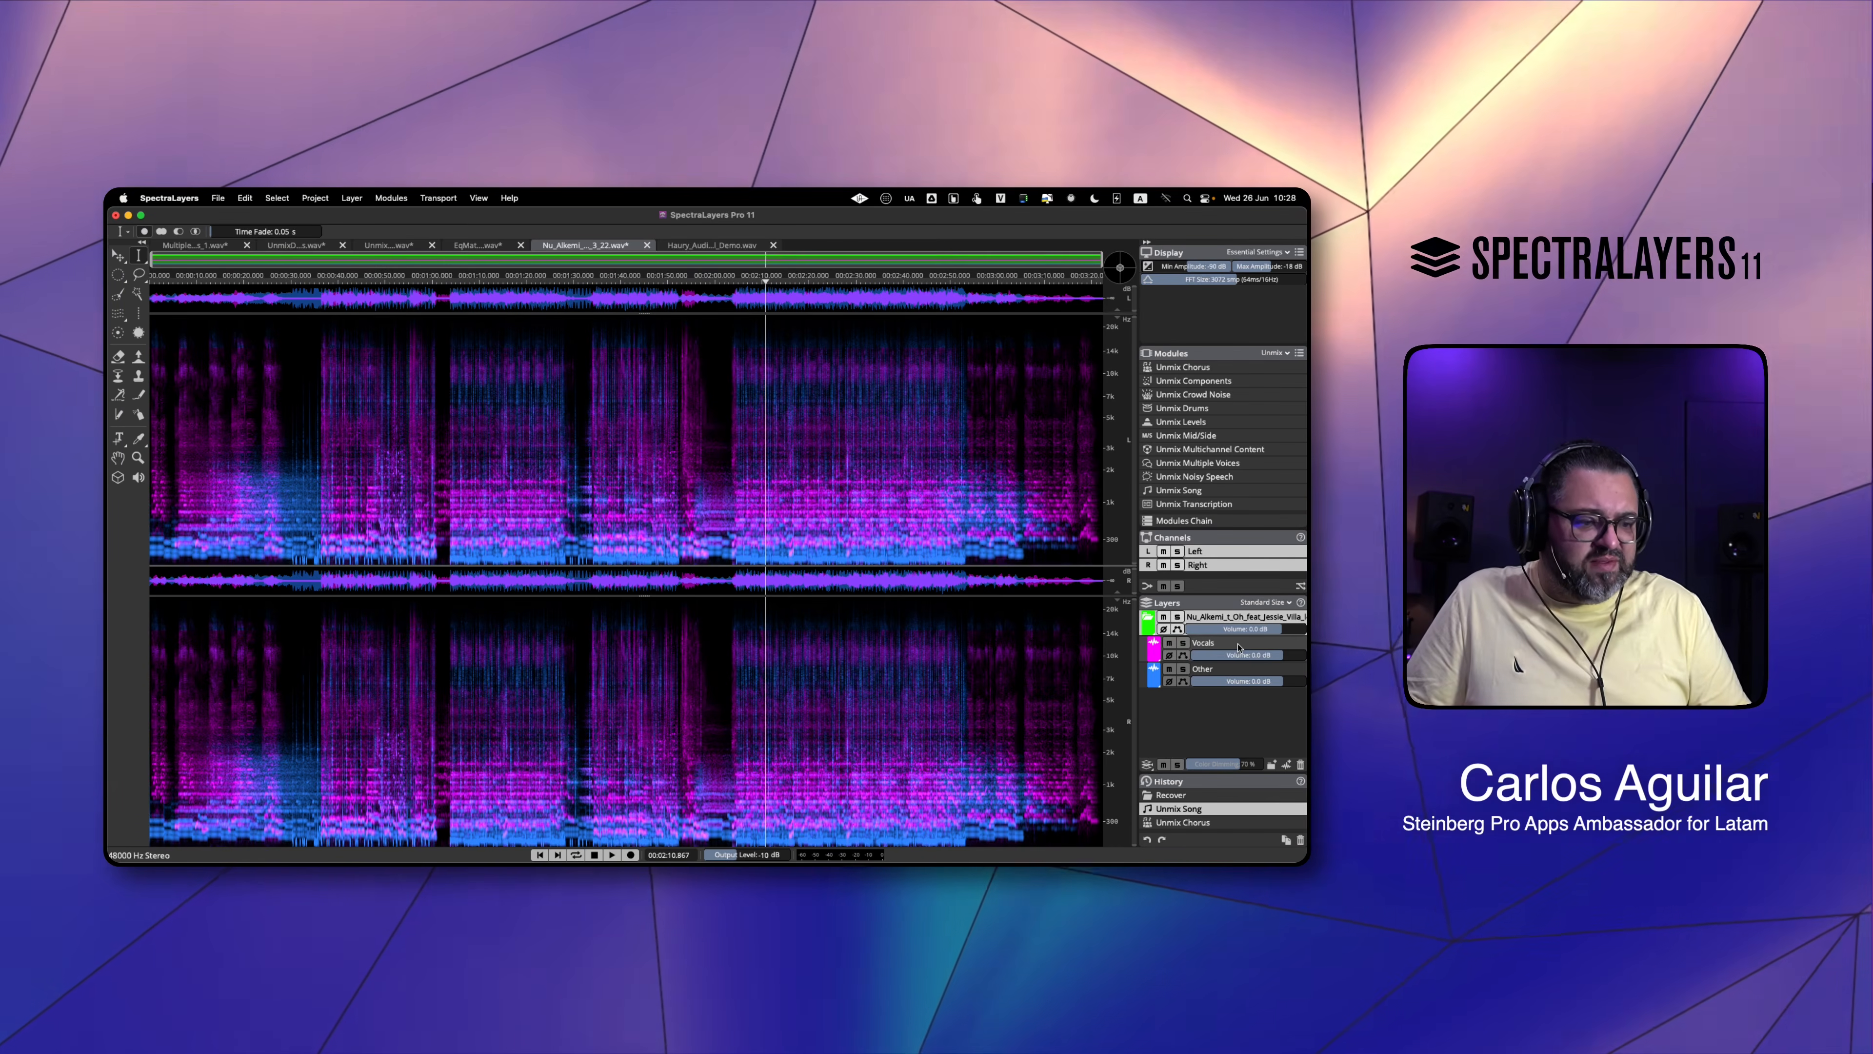
- Apply Unmix Chorus to the Vocals layer to separate lead and backing vocals, and close its dialog
{"action": "left_click", "coordinate": [1209, 648]}
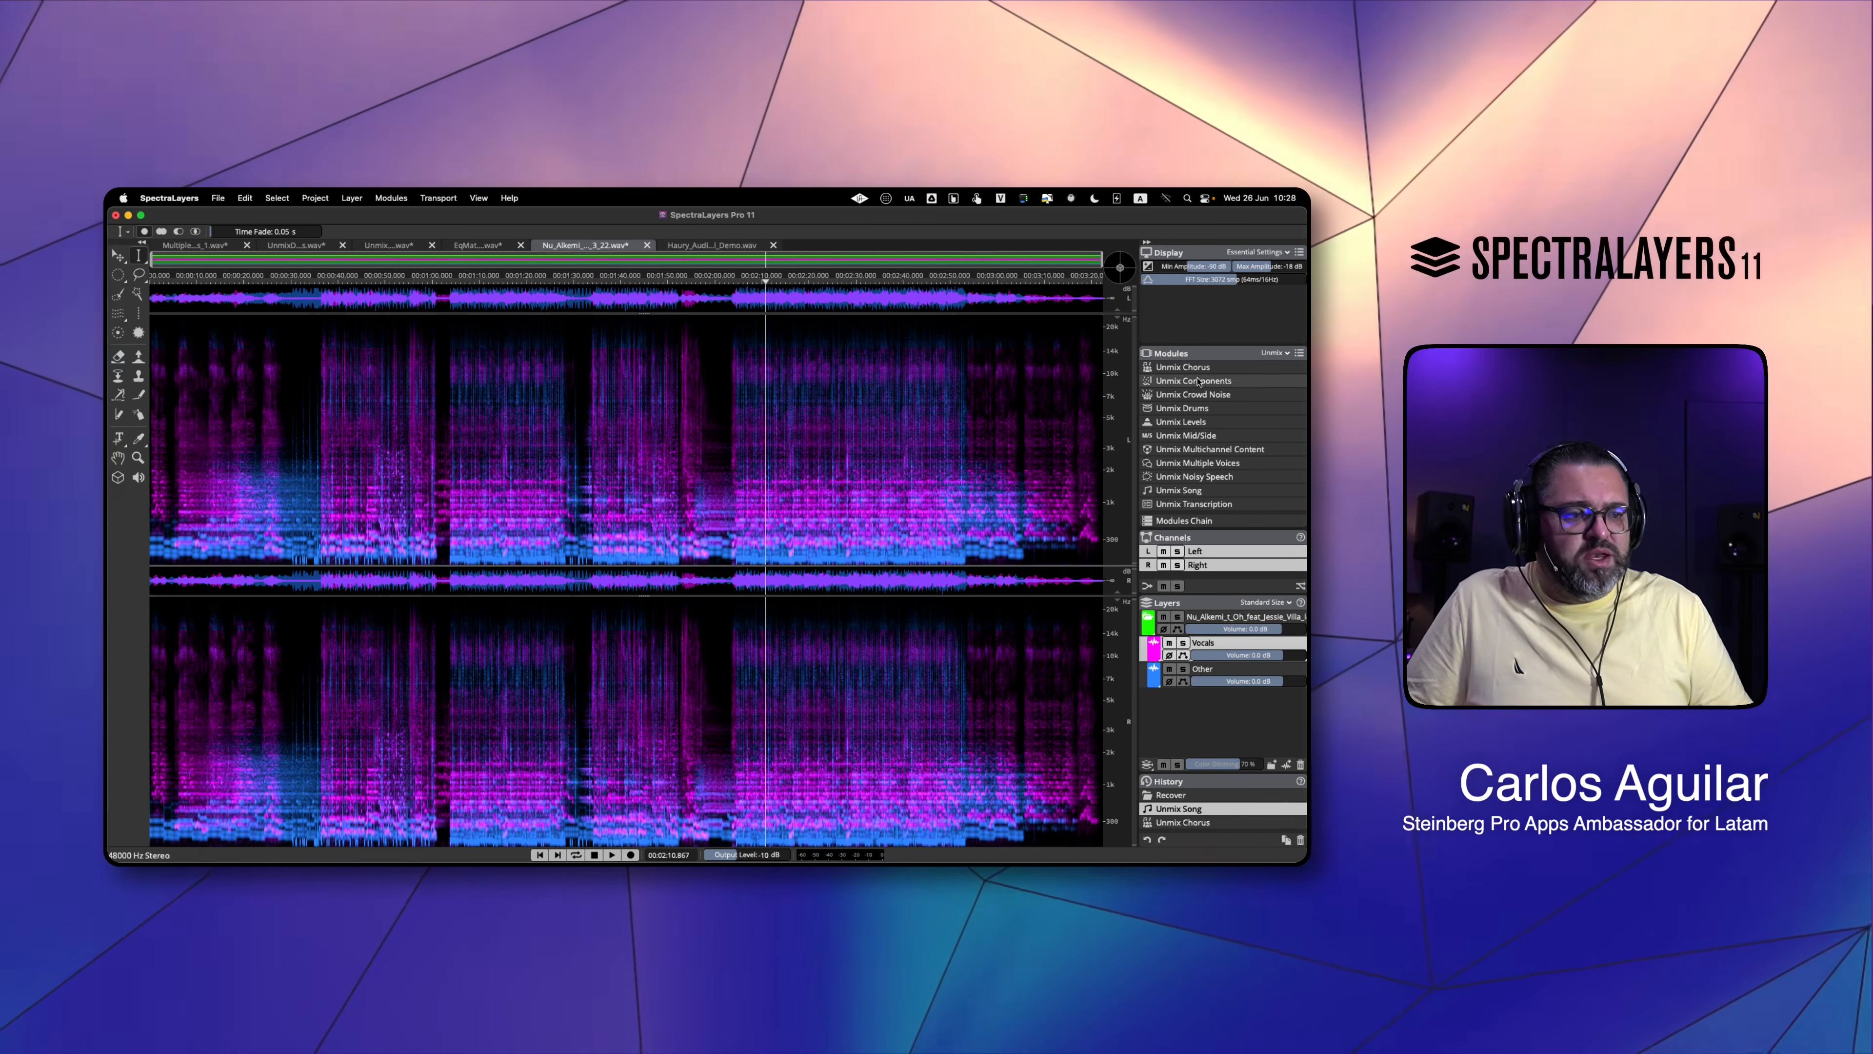
{"action": "left_click", "coordinate": [1178, 367]}
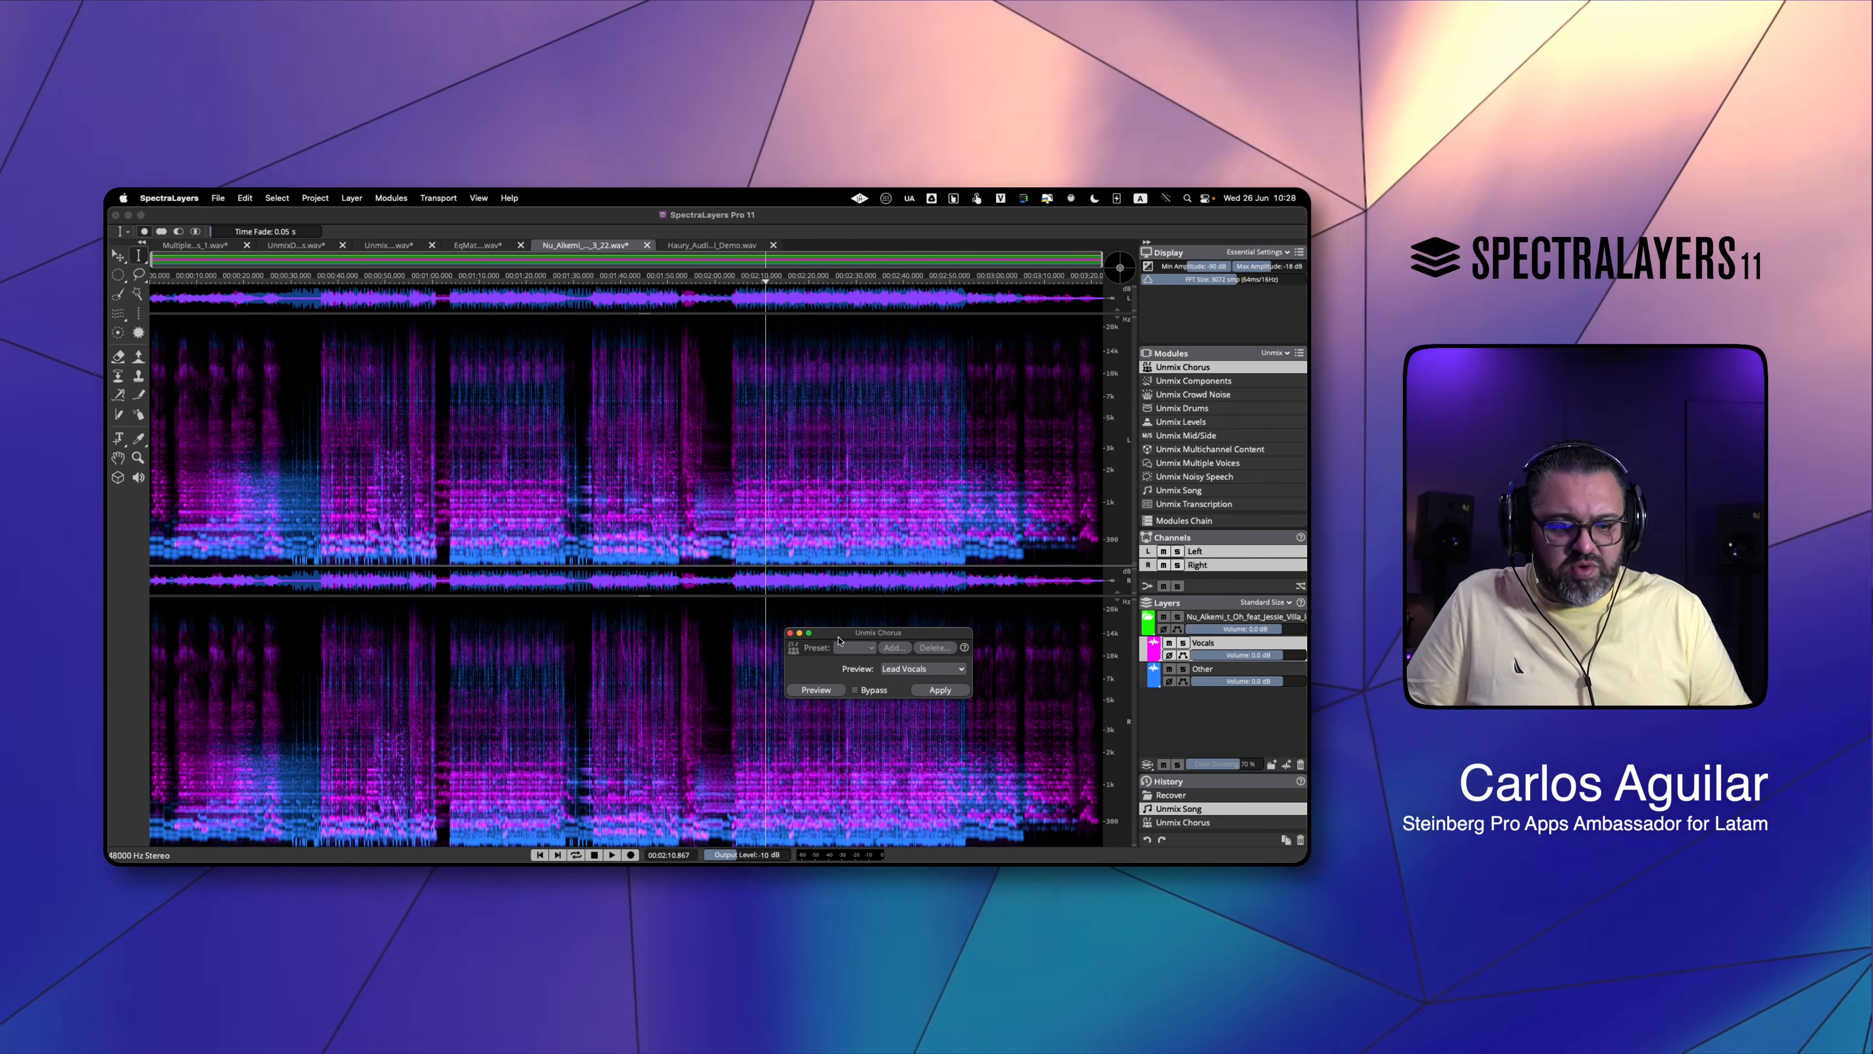
{"action": "left_click_drag", "start_coordinate": [842, 638], "coordinate": [723, 583]}
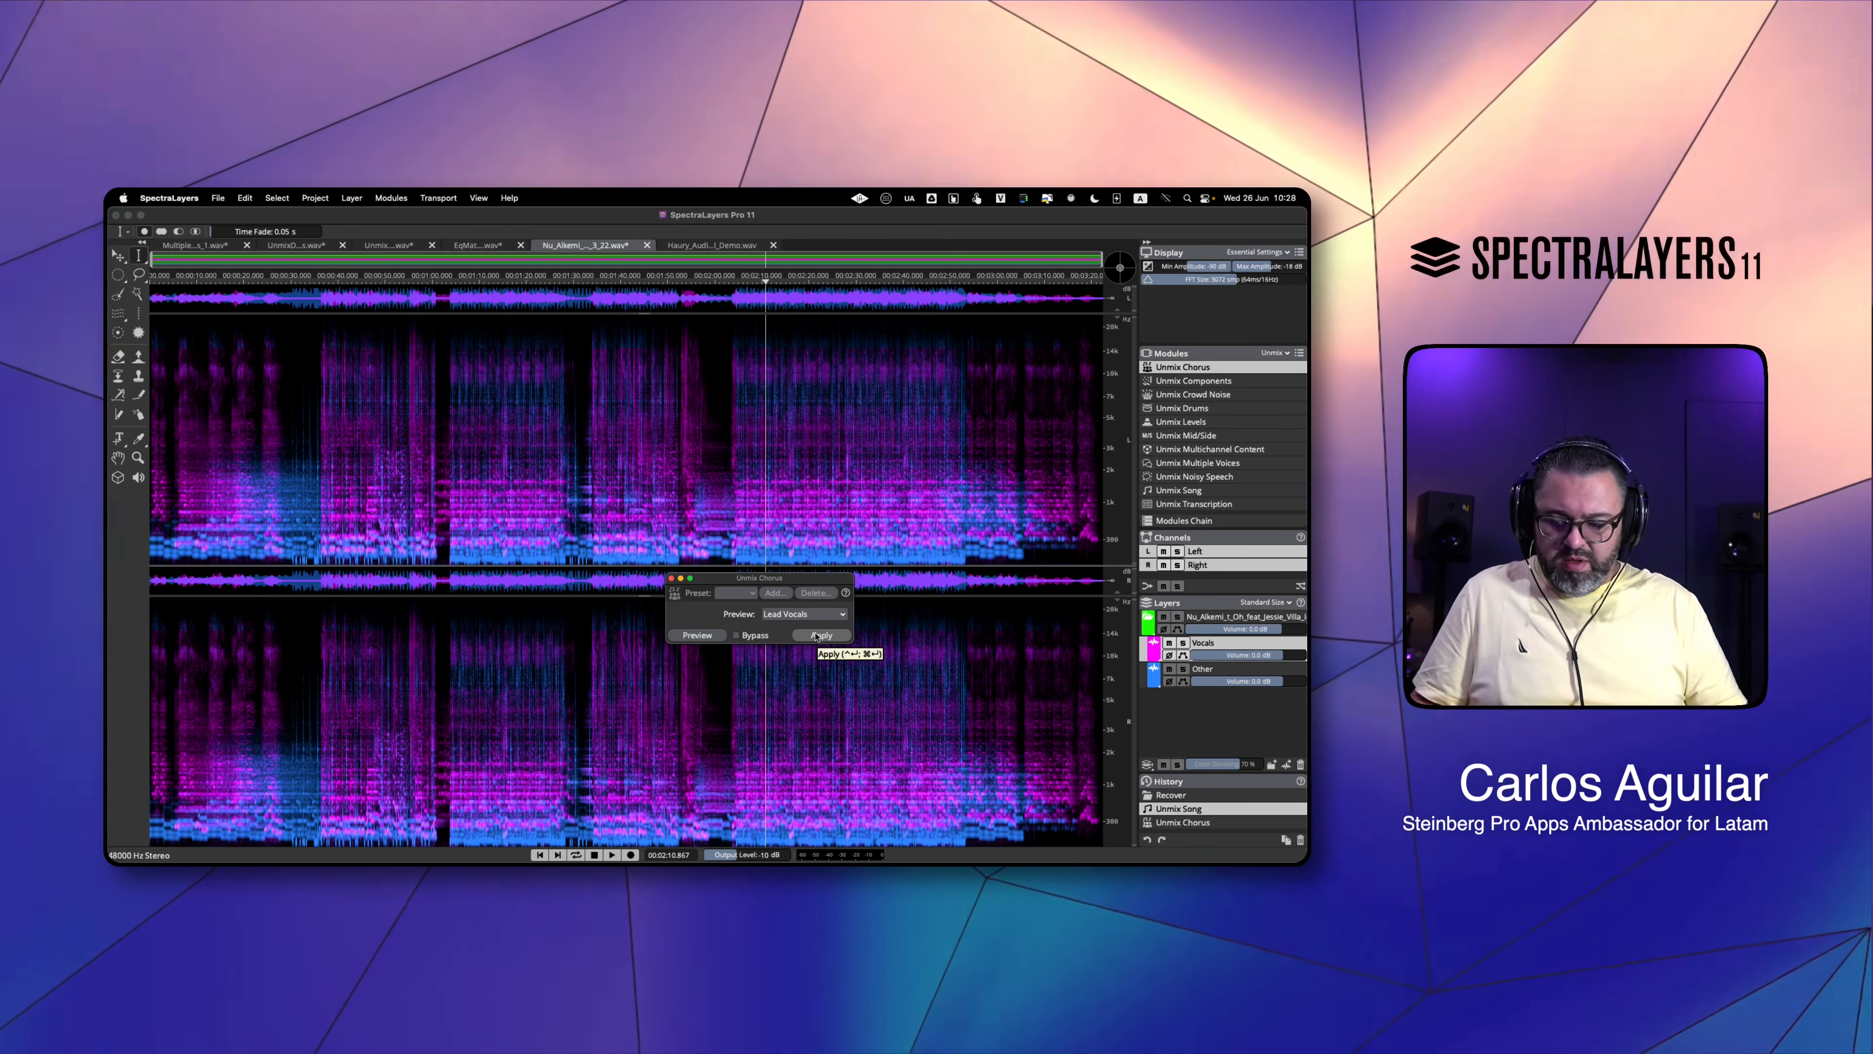
{"action": "left_click", "coordinate": [820, 635]}
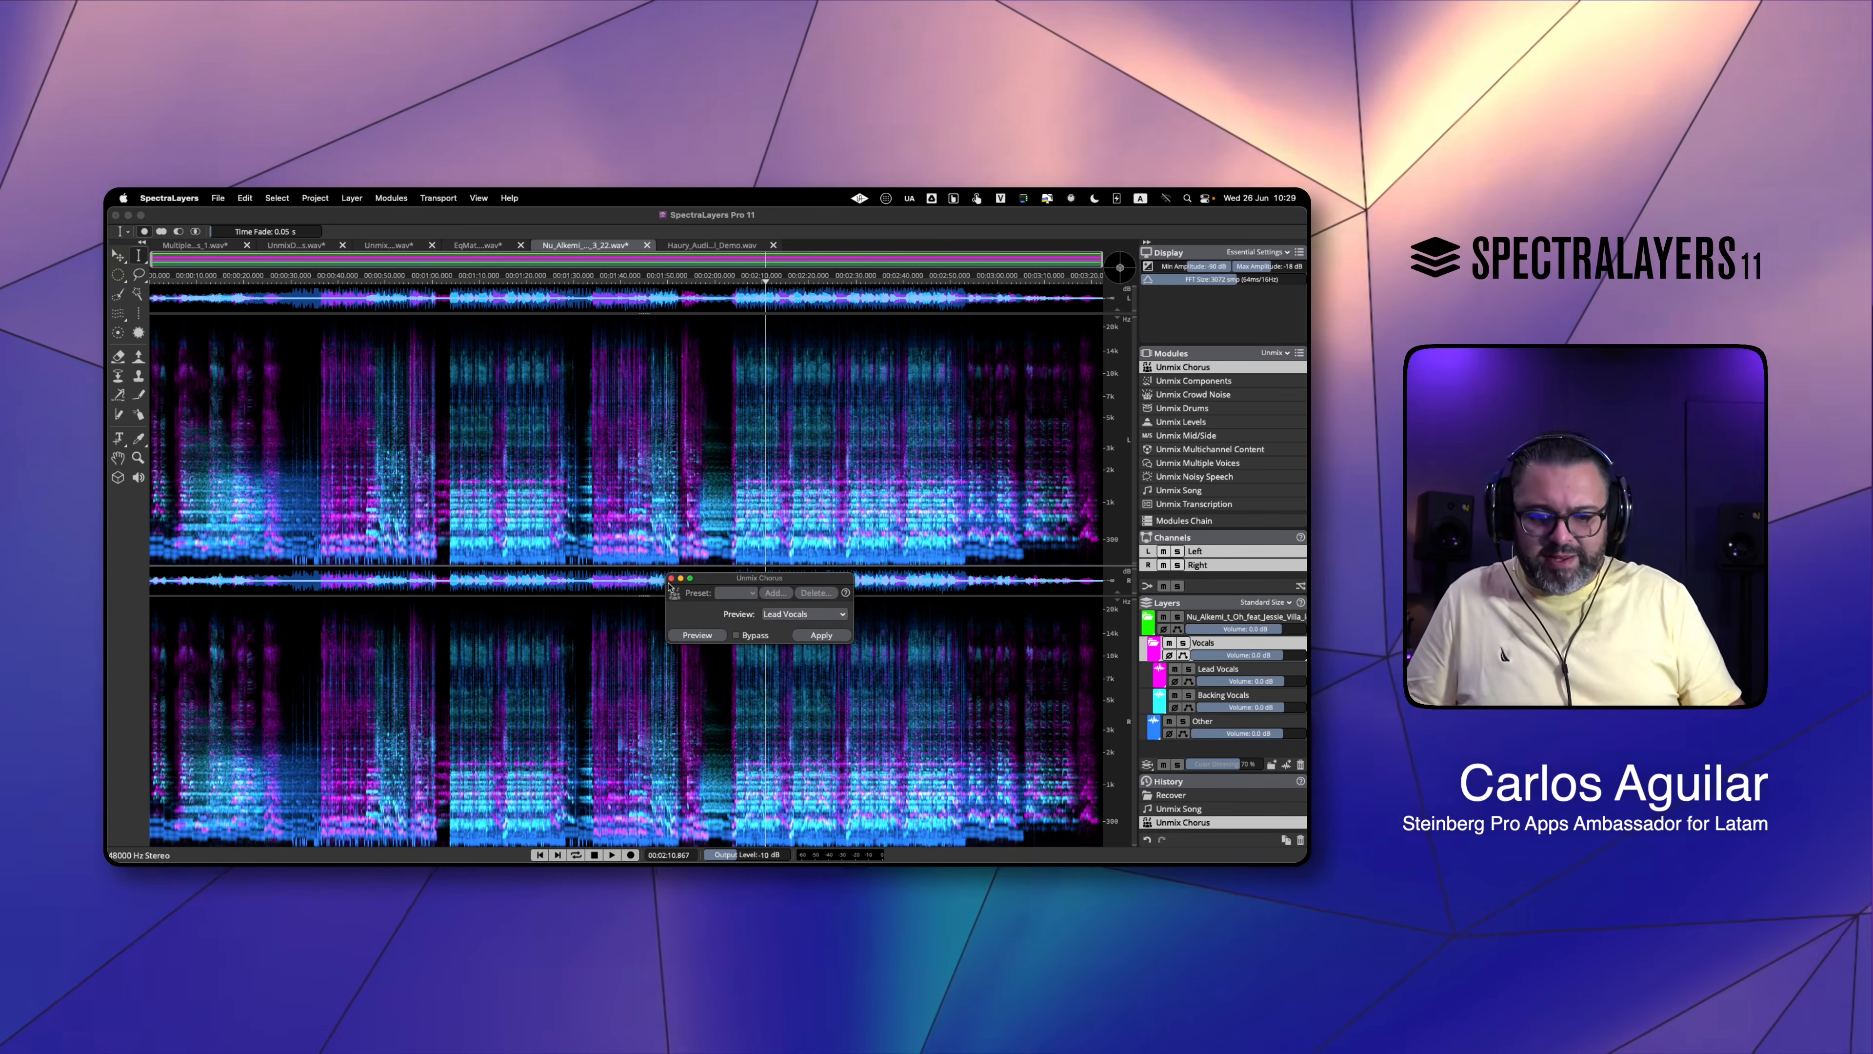
{"action": "left_click", "coordinate": [670, 578]}
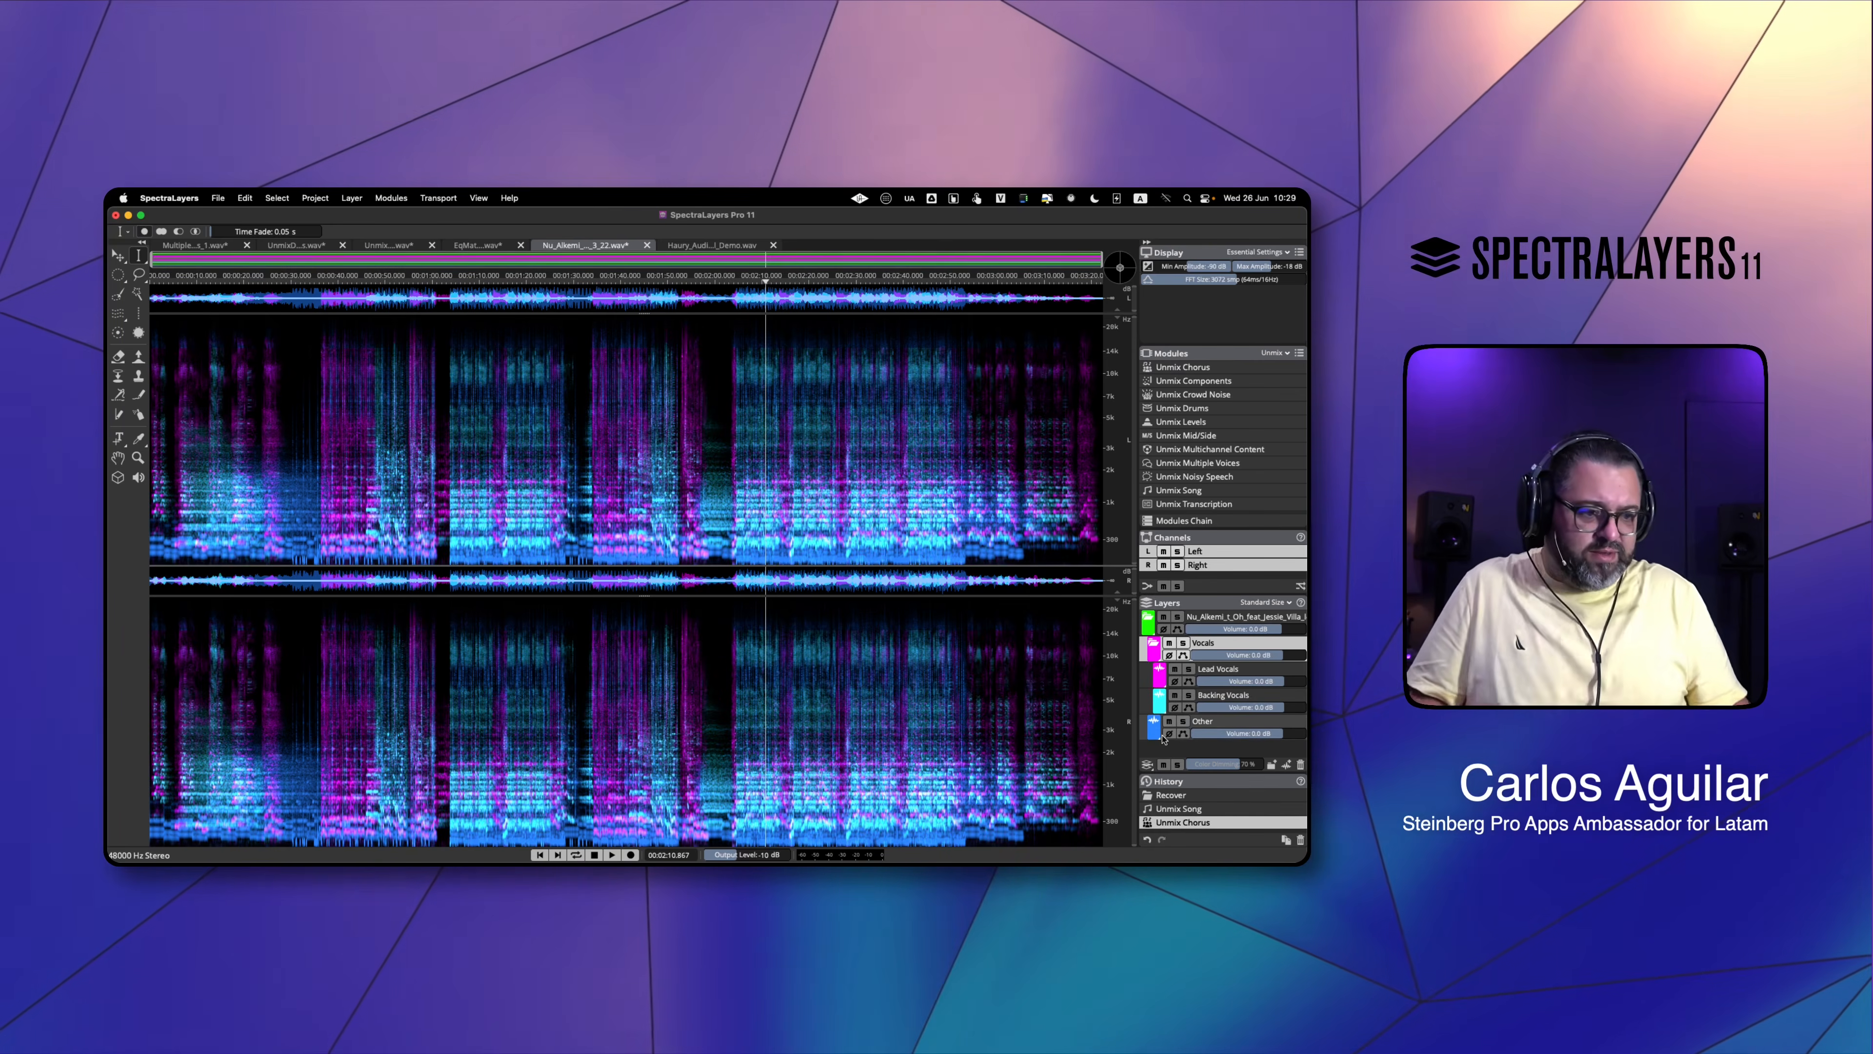
- Turn on Color Dimming and compare the Lead Vocals and Backing Vocals layers, finishing on the Vocals group
{"action": "left_click", "coordinate": [1147, 764]}
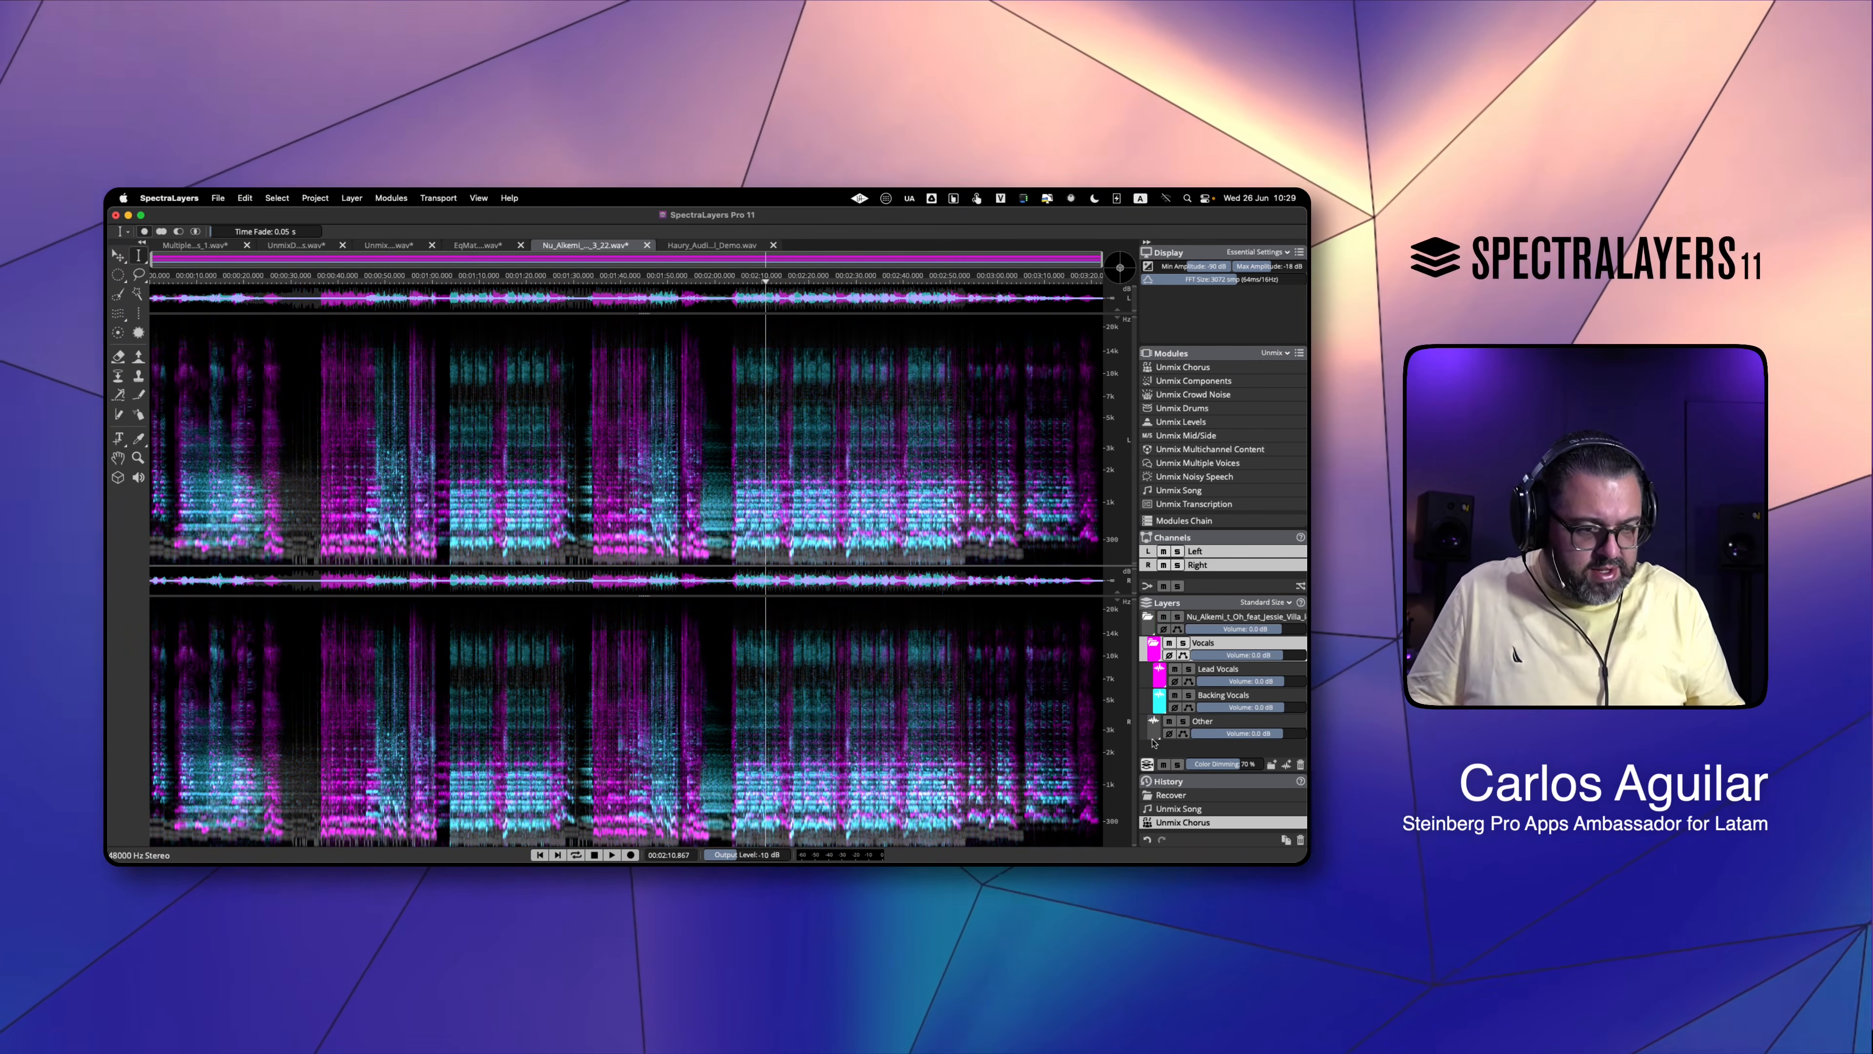
{"action": "left_click", "coordinate": [1215, 672]}
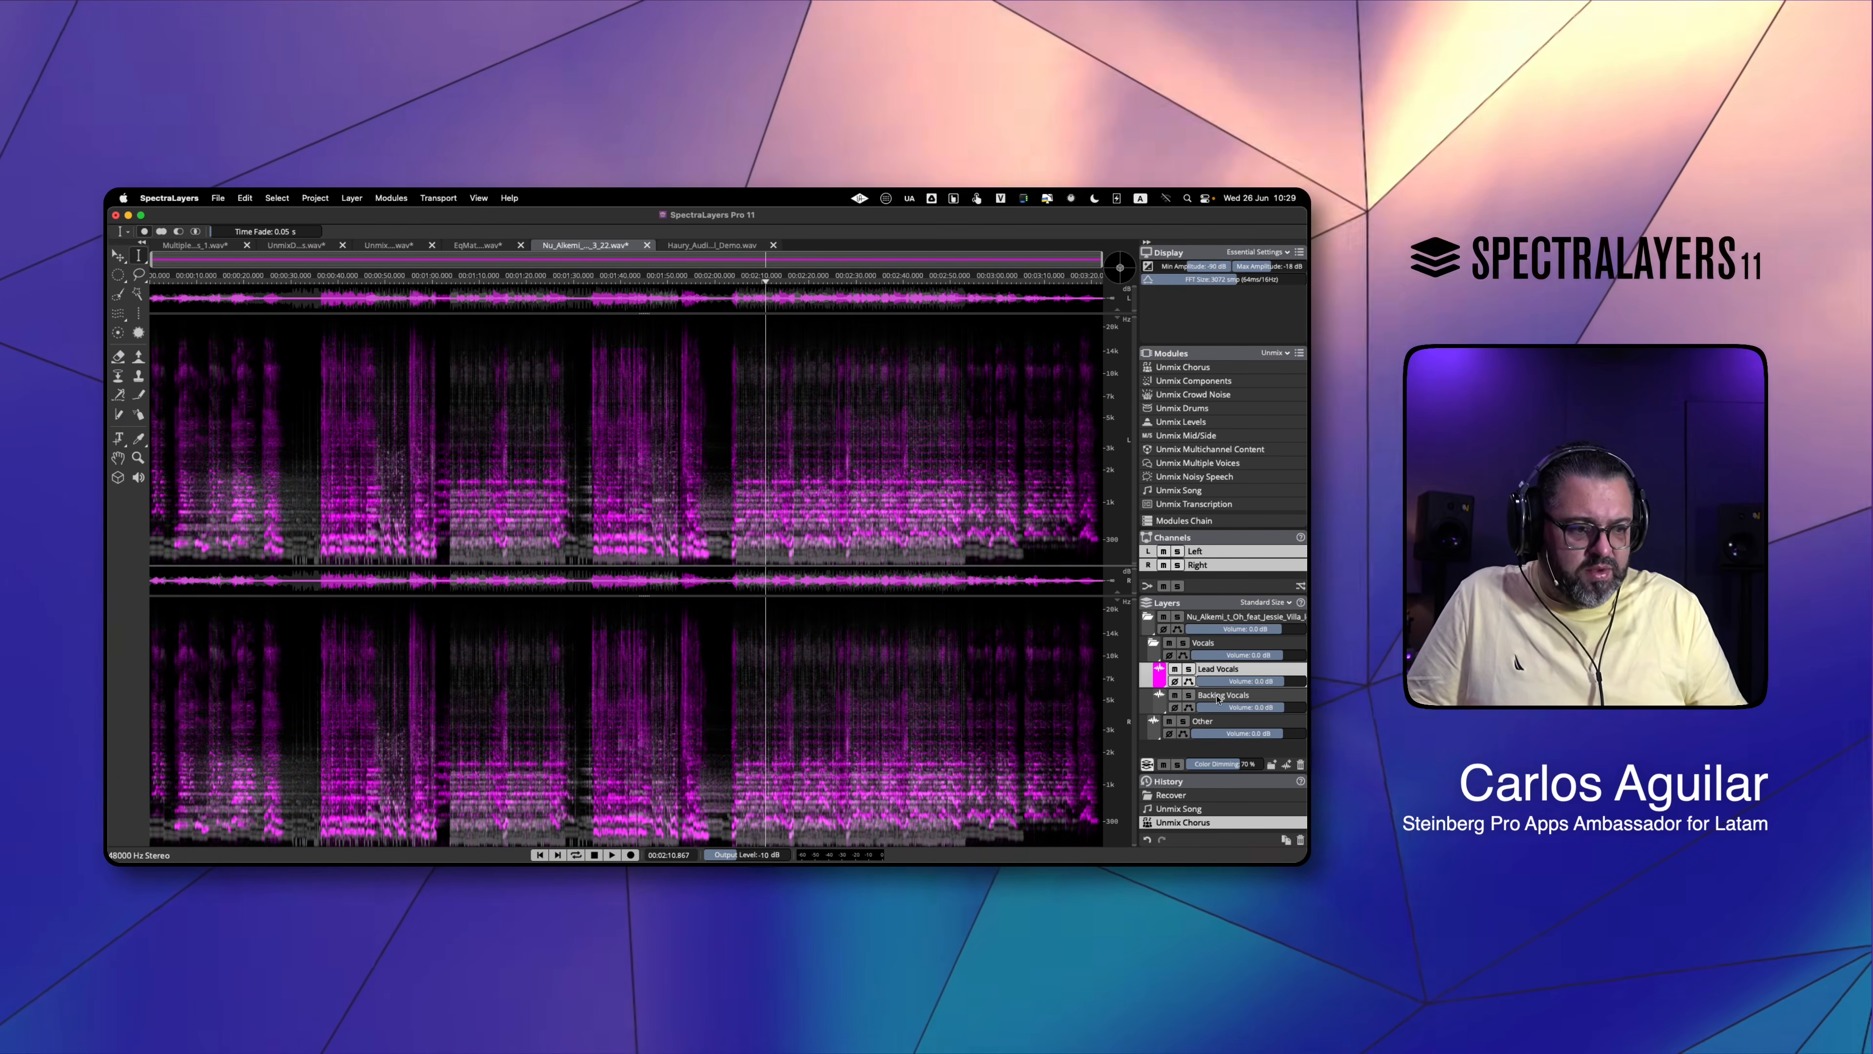
{"action": "left_click", "coordinate": [1218, 696]}
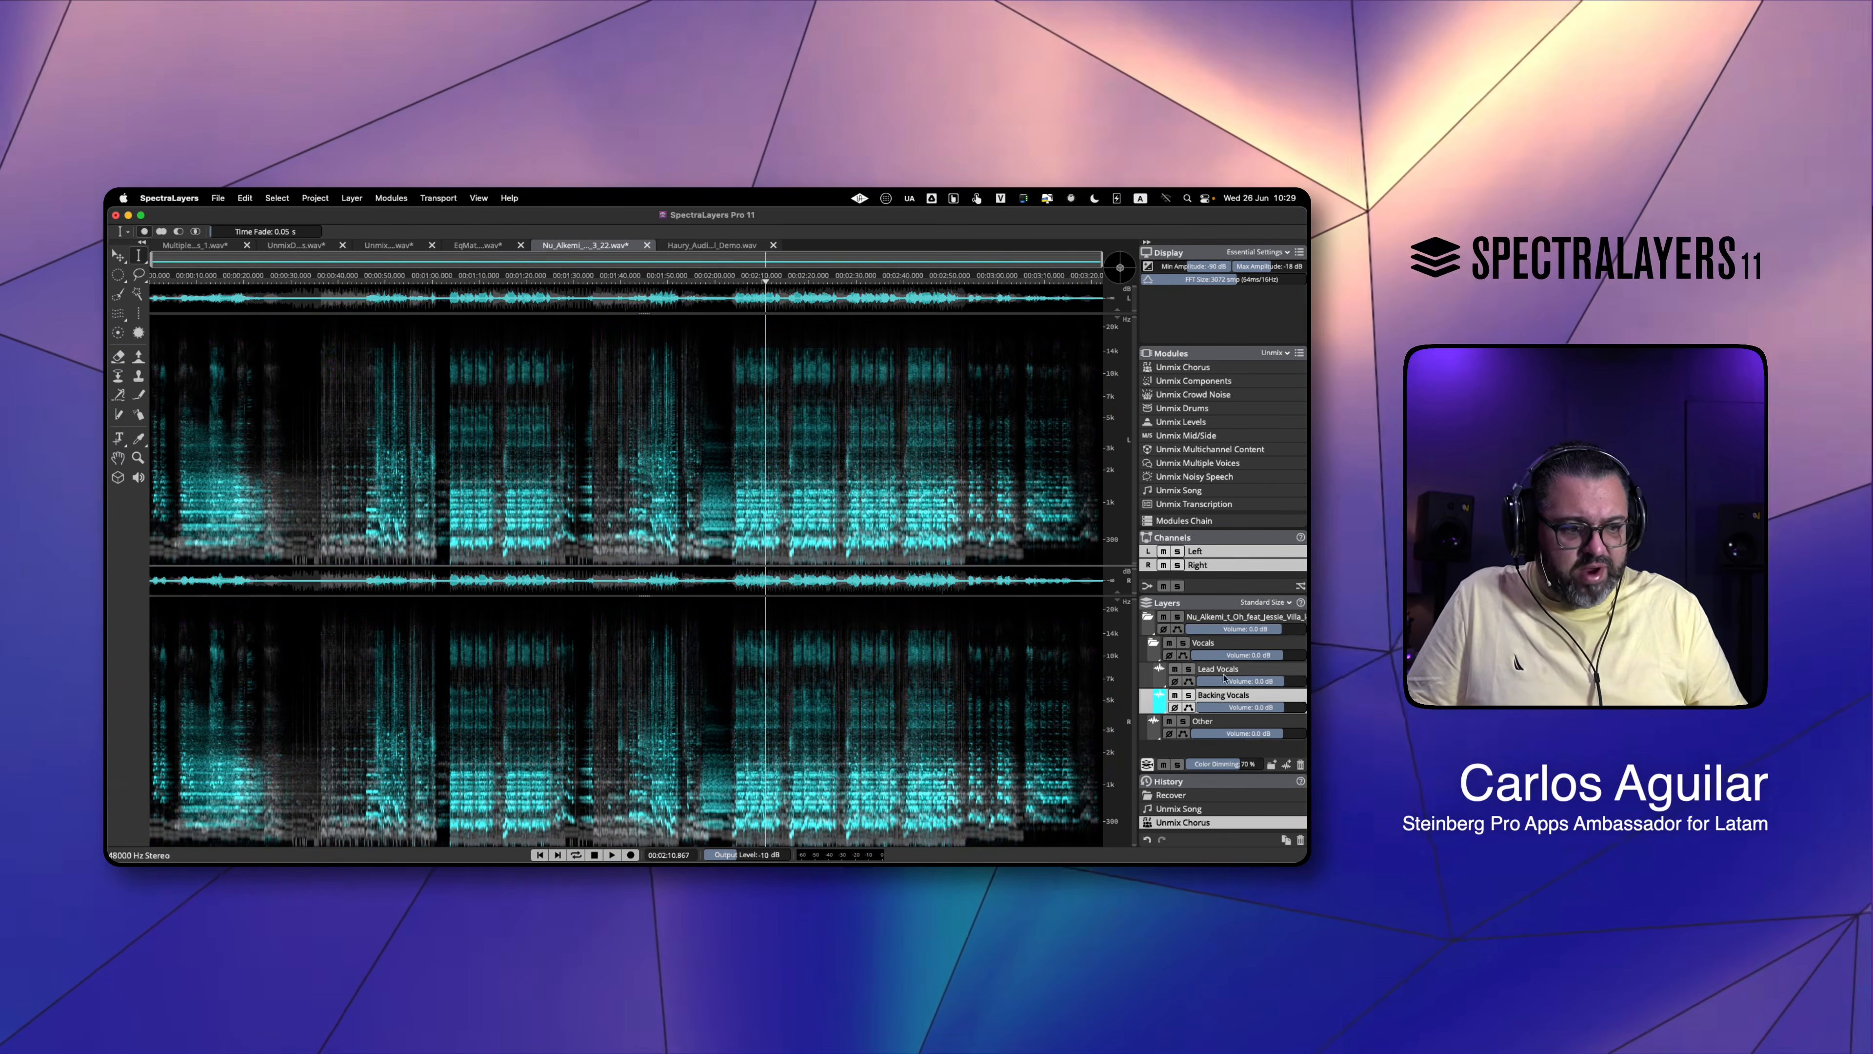
{"action": "left_click", "coordinate": [1223, 670]}
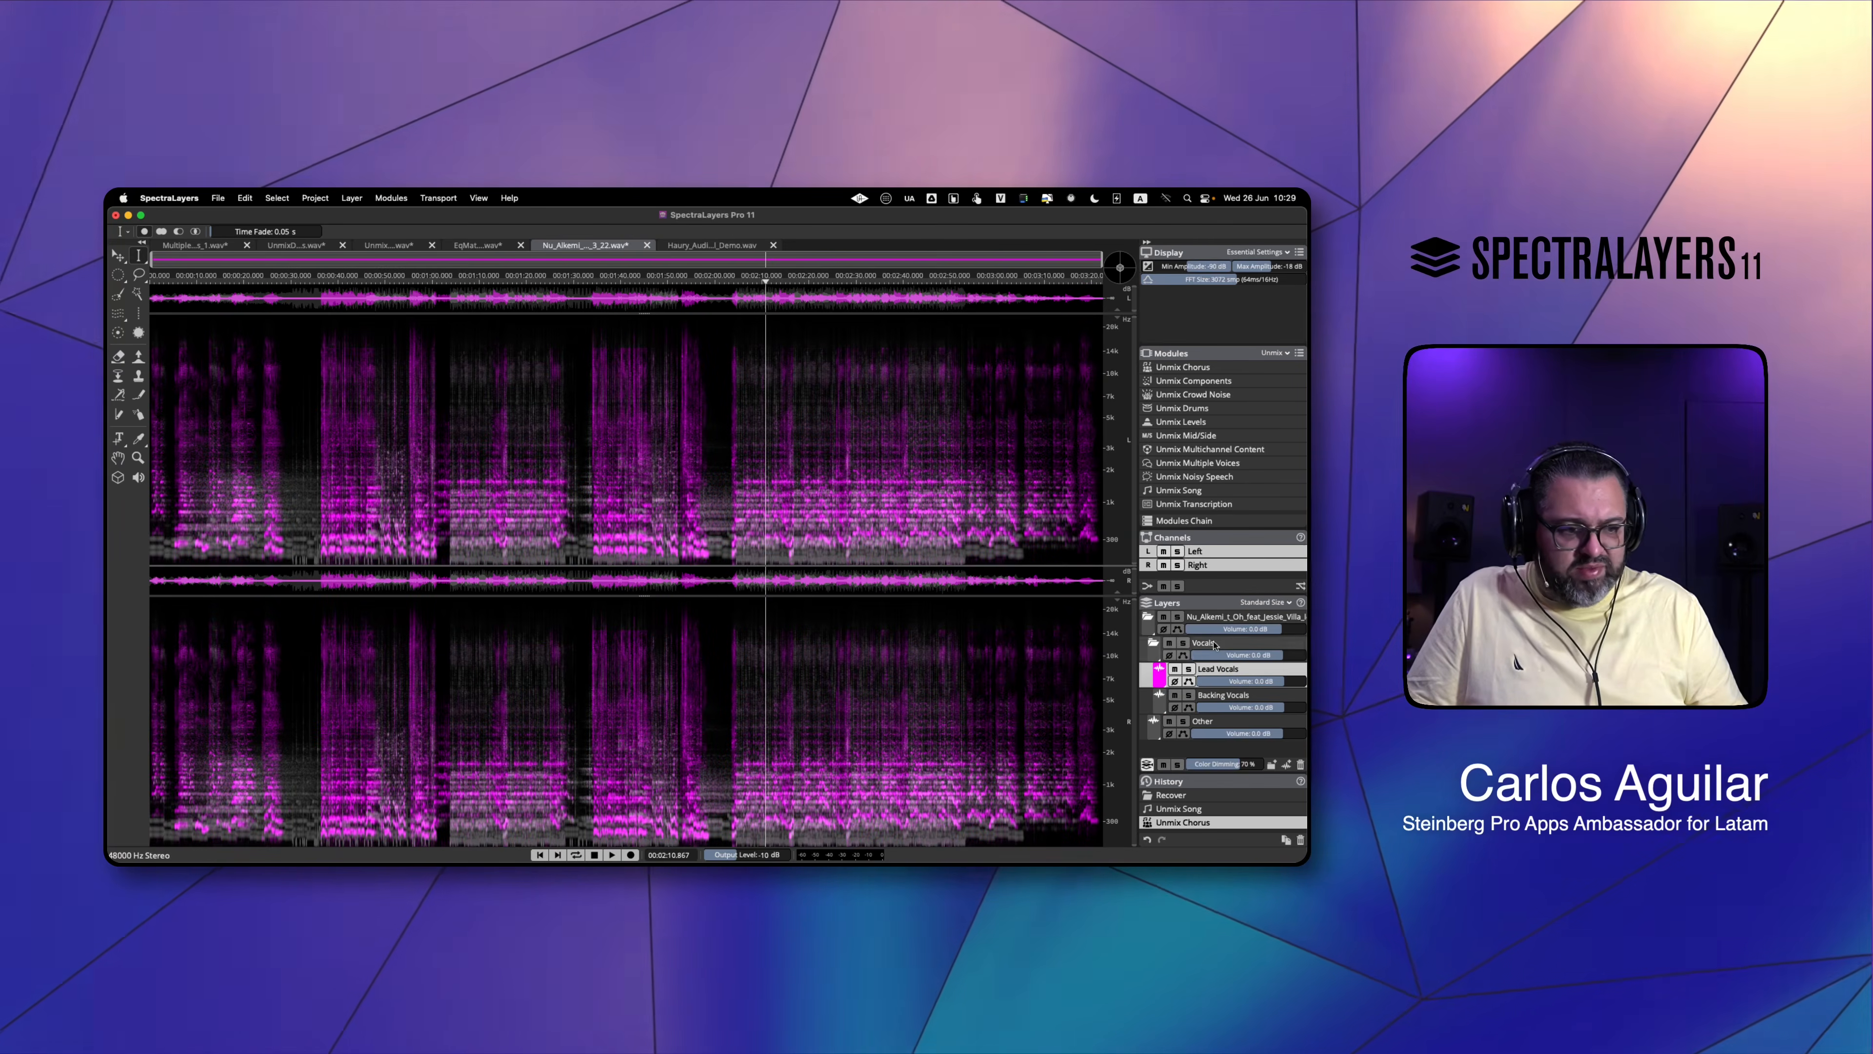
{"action": "left_click", "coordinate": [1215, 644]}
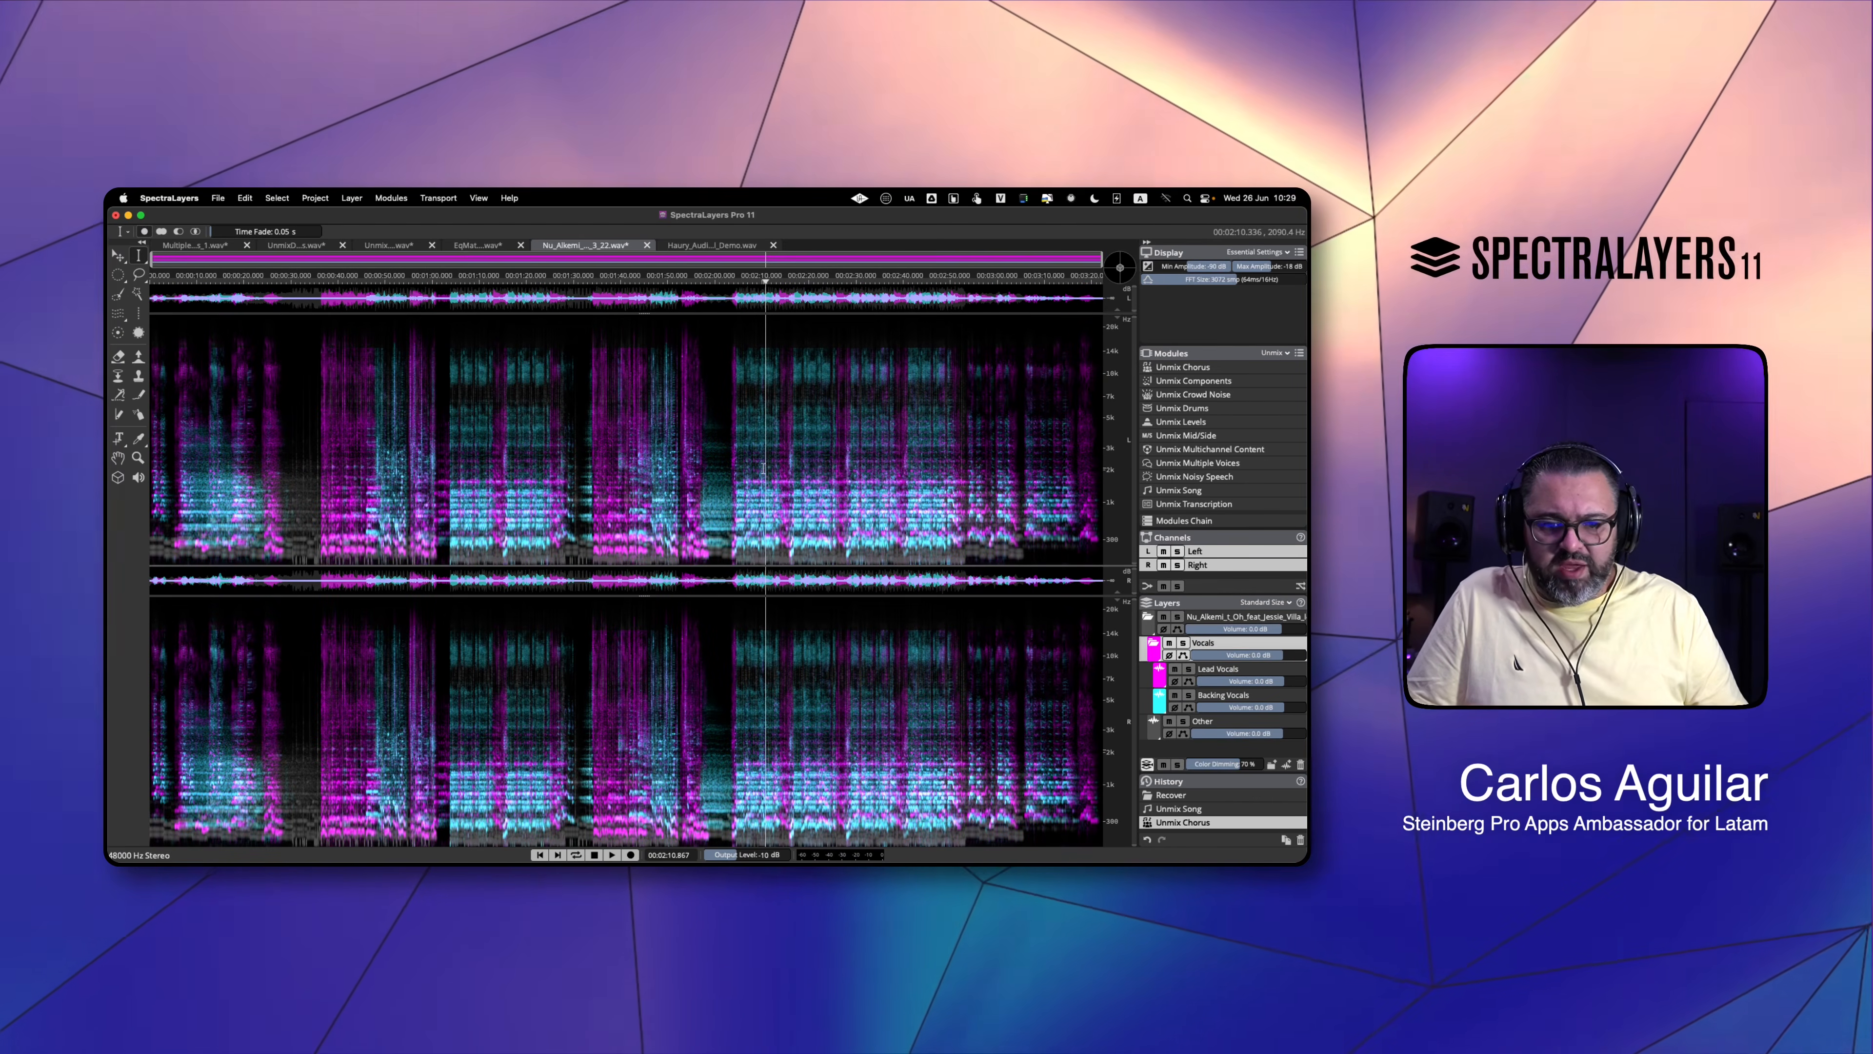
- Play the mix with both unmixed vocal layers from about 00:02:10, stopping and restarting playback once
{"action": "key", "text": "space"}
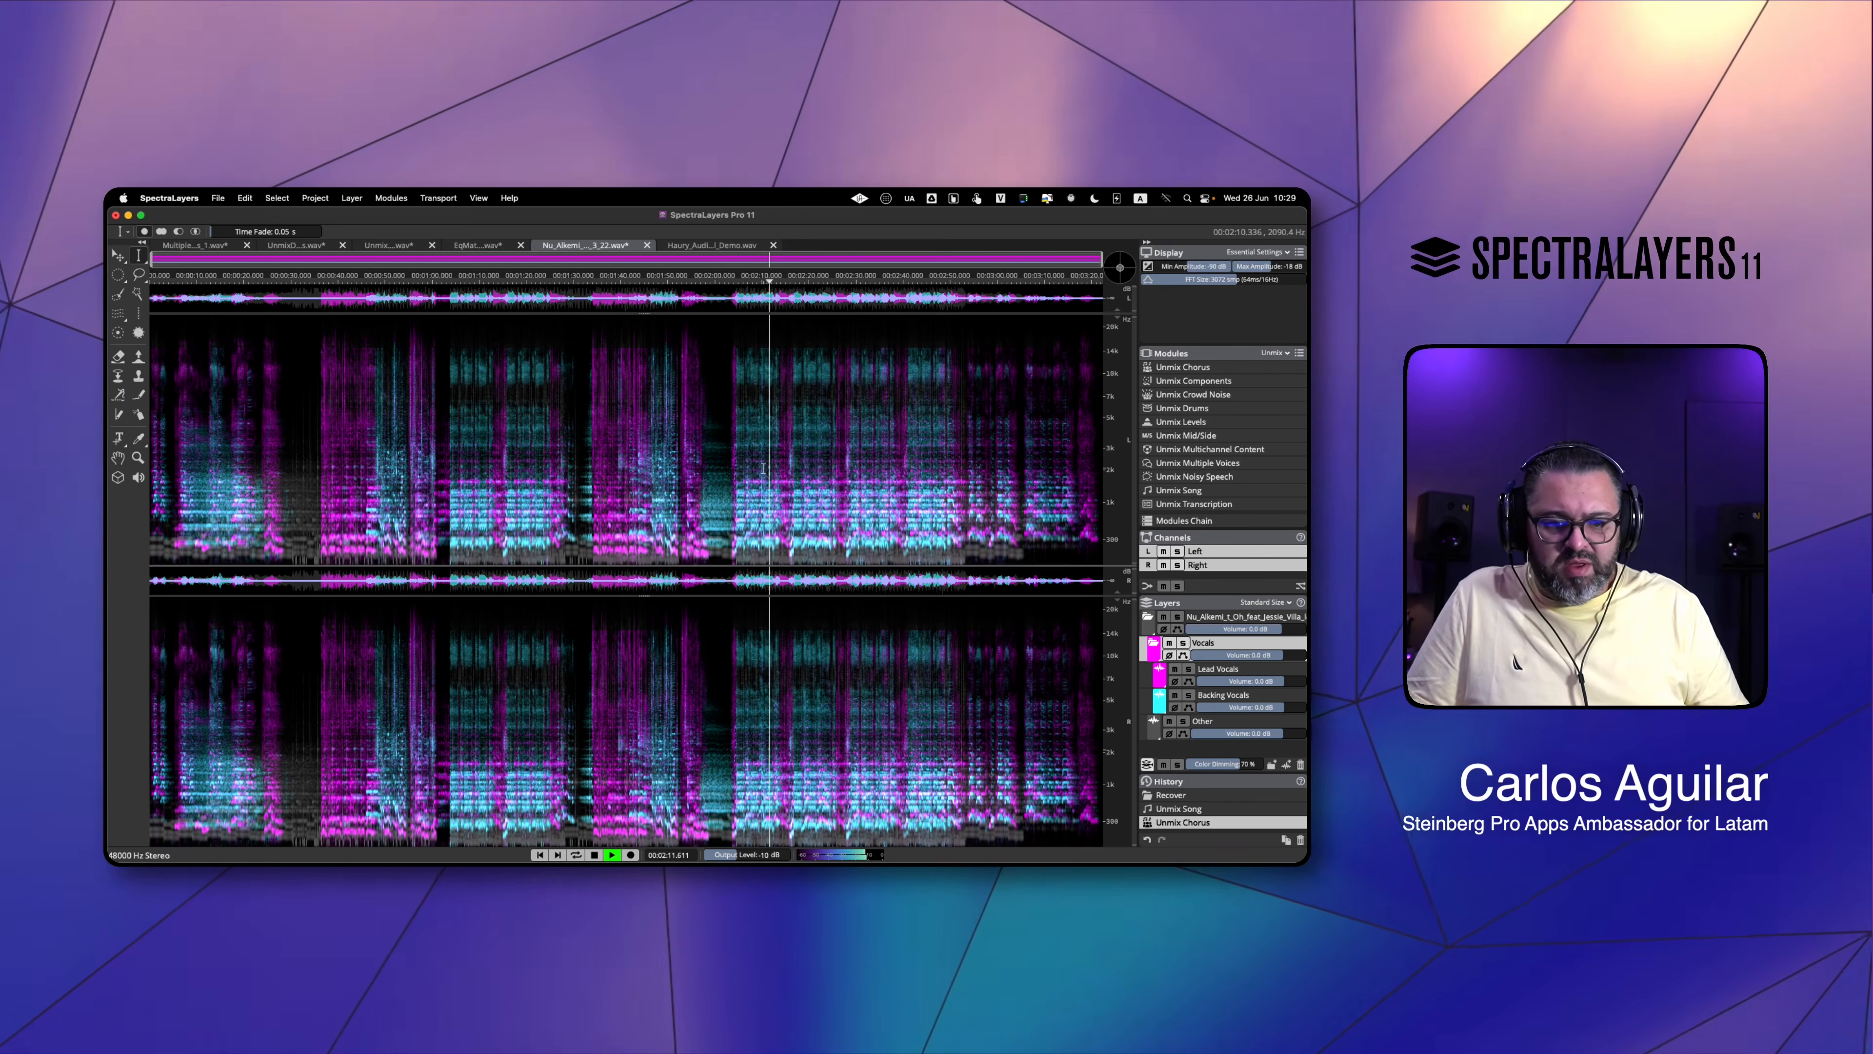
{"action": "key", "text": "space"}
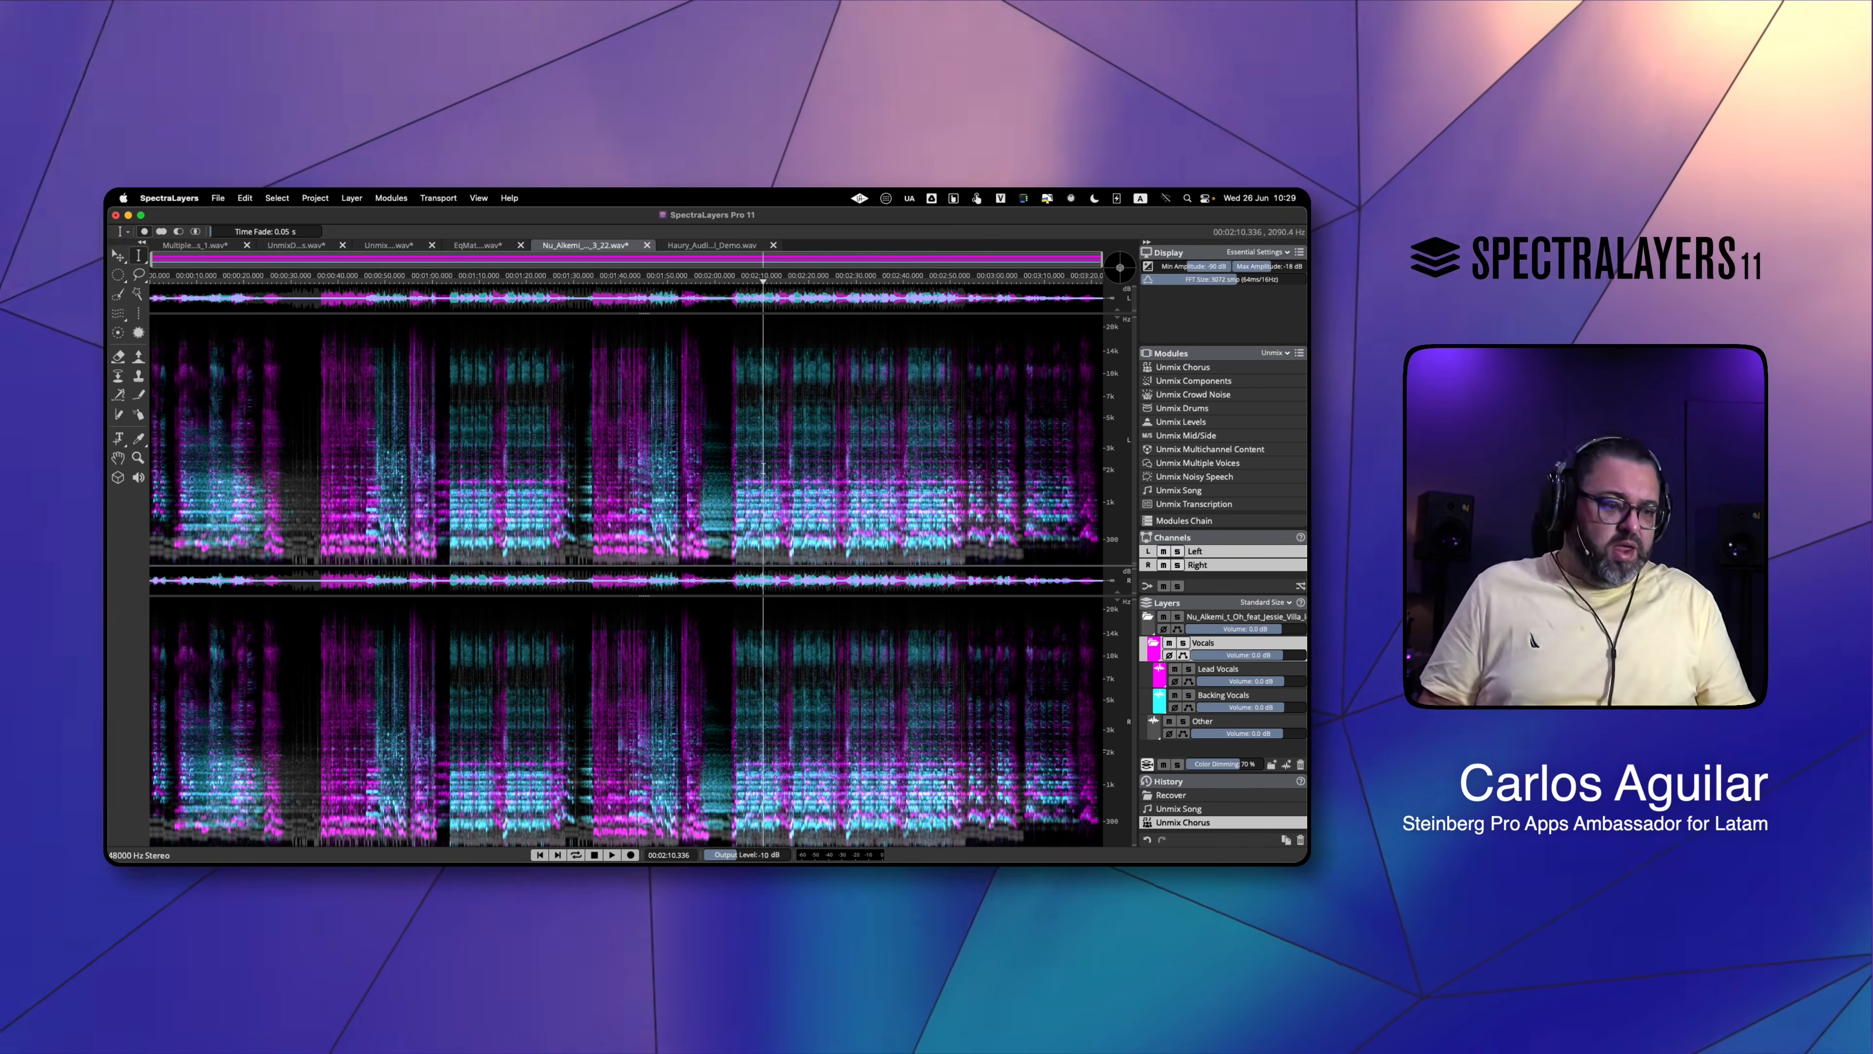
{"action": "key", "text": "space"}
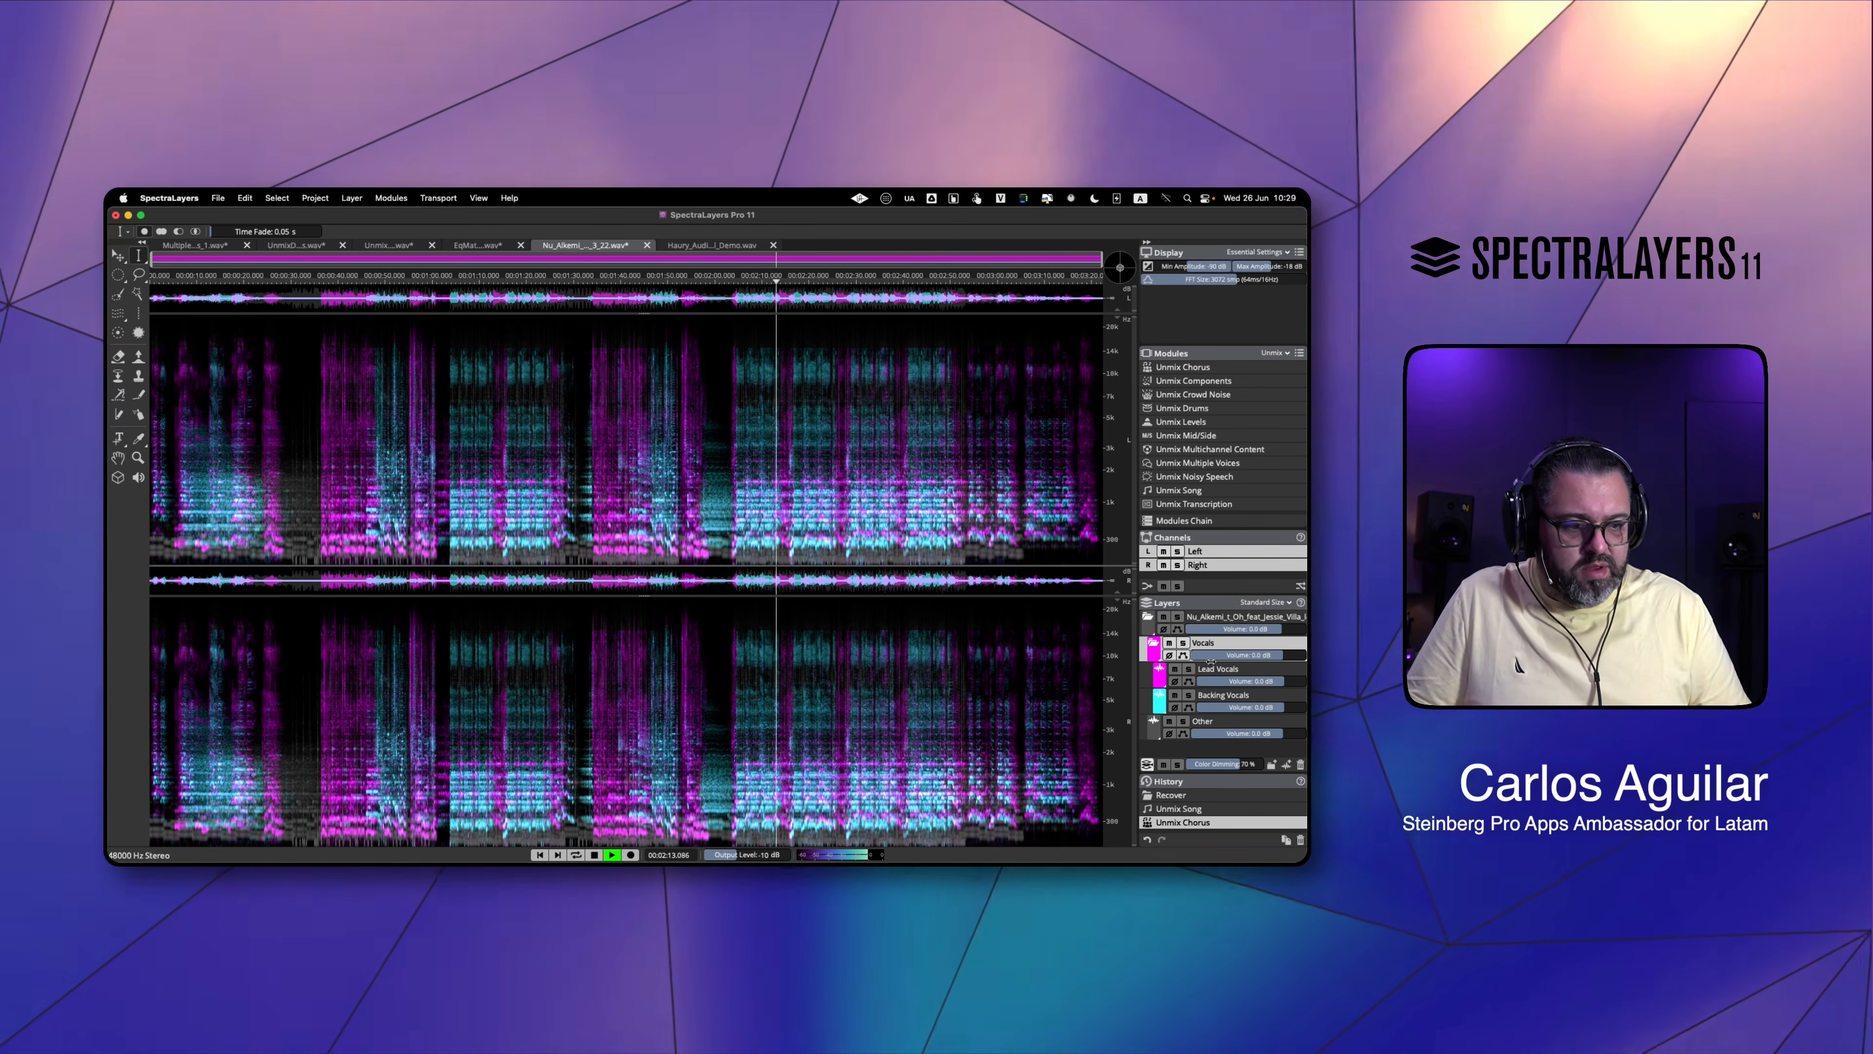
- Solo the Lead Vocals layer, restart playback to hear it alone, and add Backing Vocals to the solo
{"action": "left_click", "coordinate": [1188, 669]}
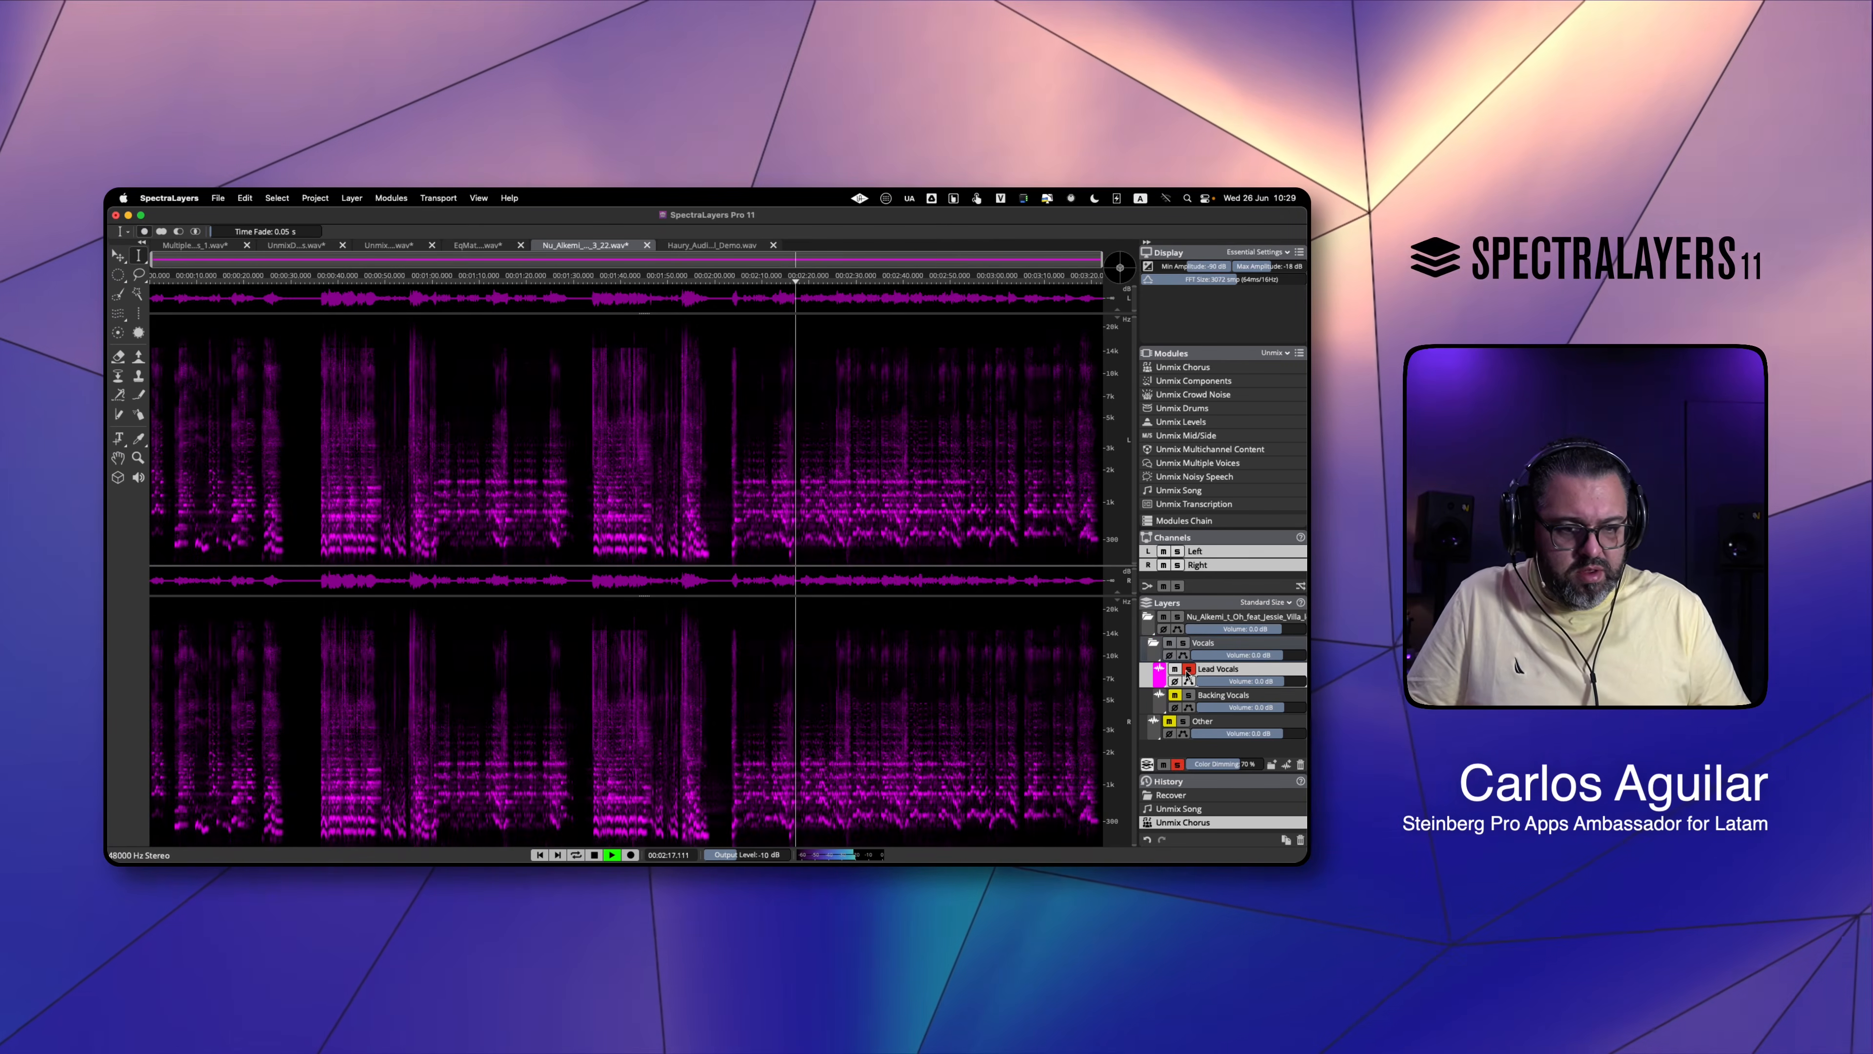
{"action": "key", "text": "space"}
{"action": "key", "text": "space"}
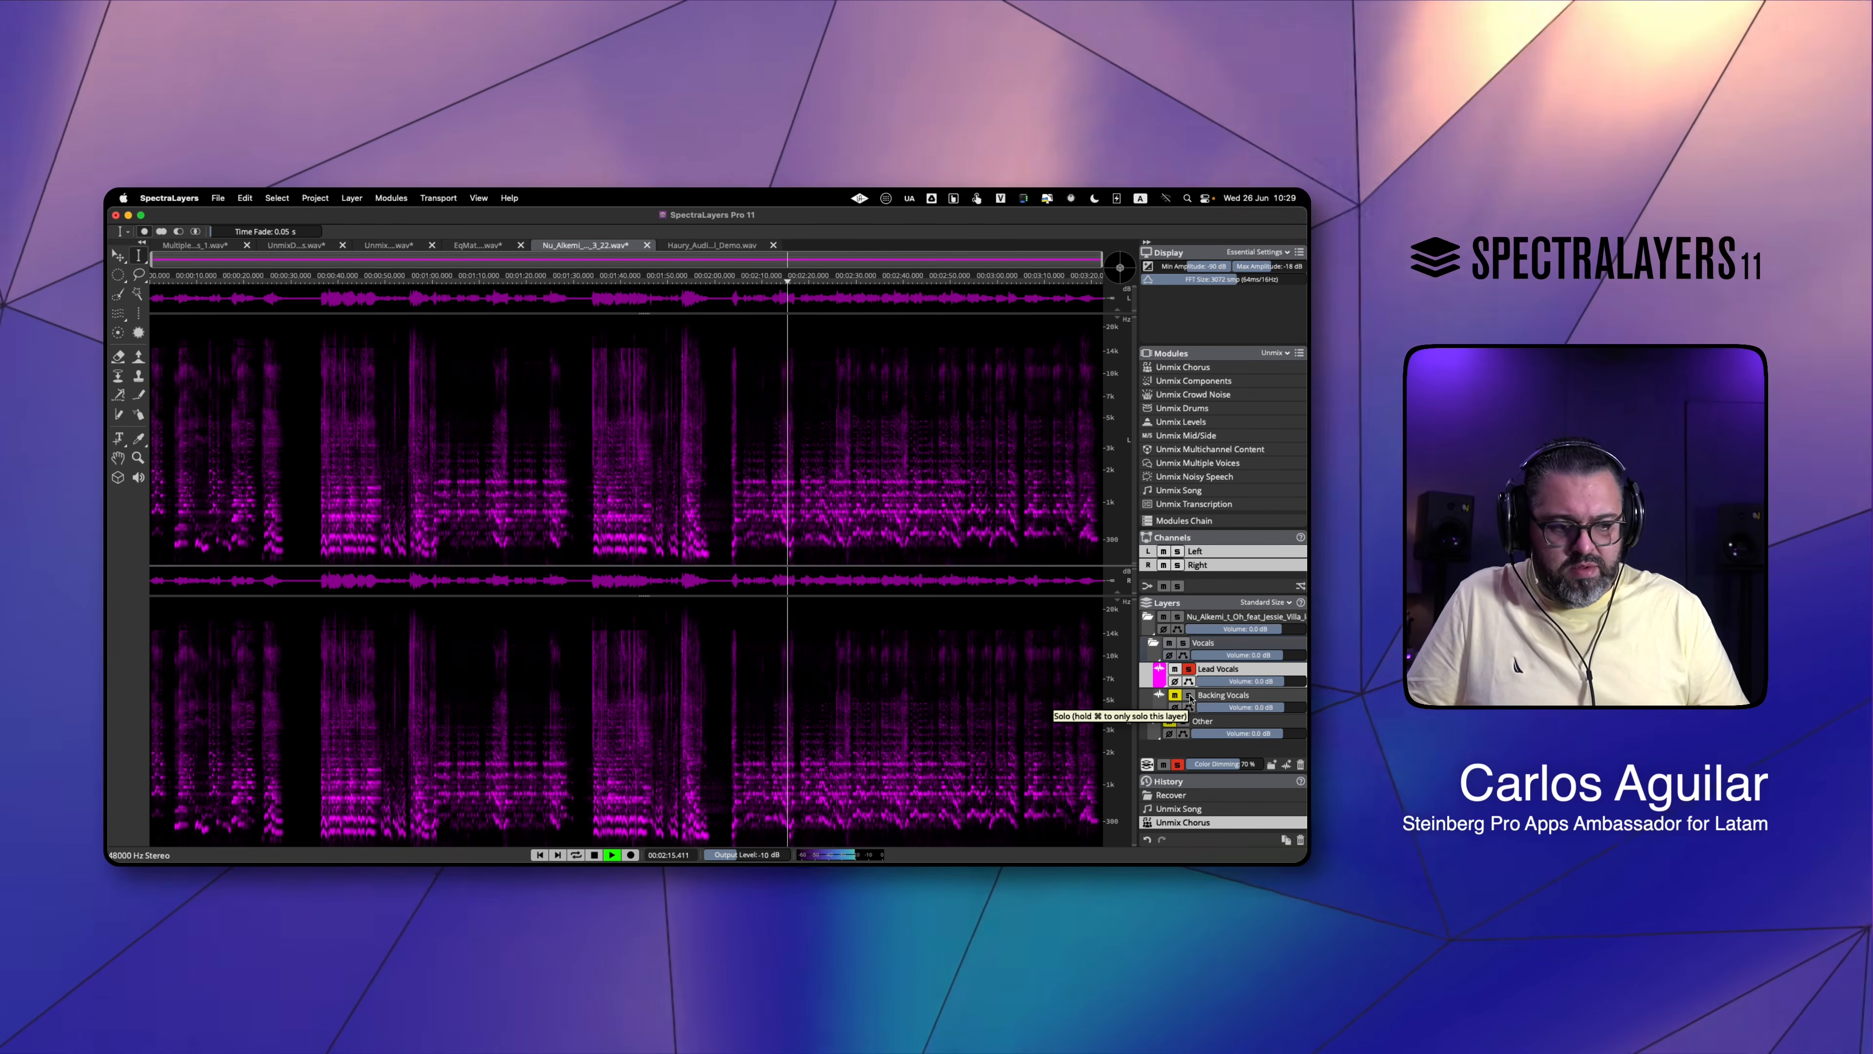
{"action": "left_click", "coordinate": [1189, 695]}
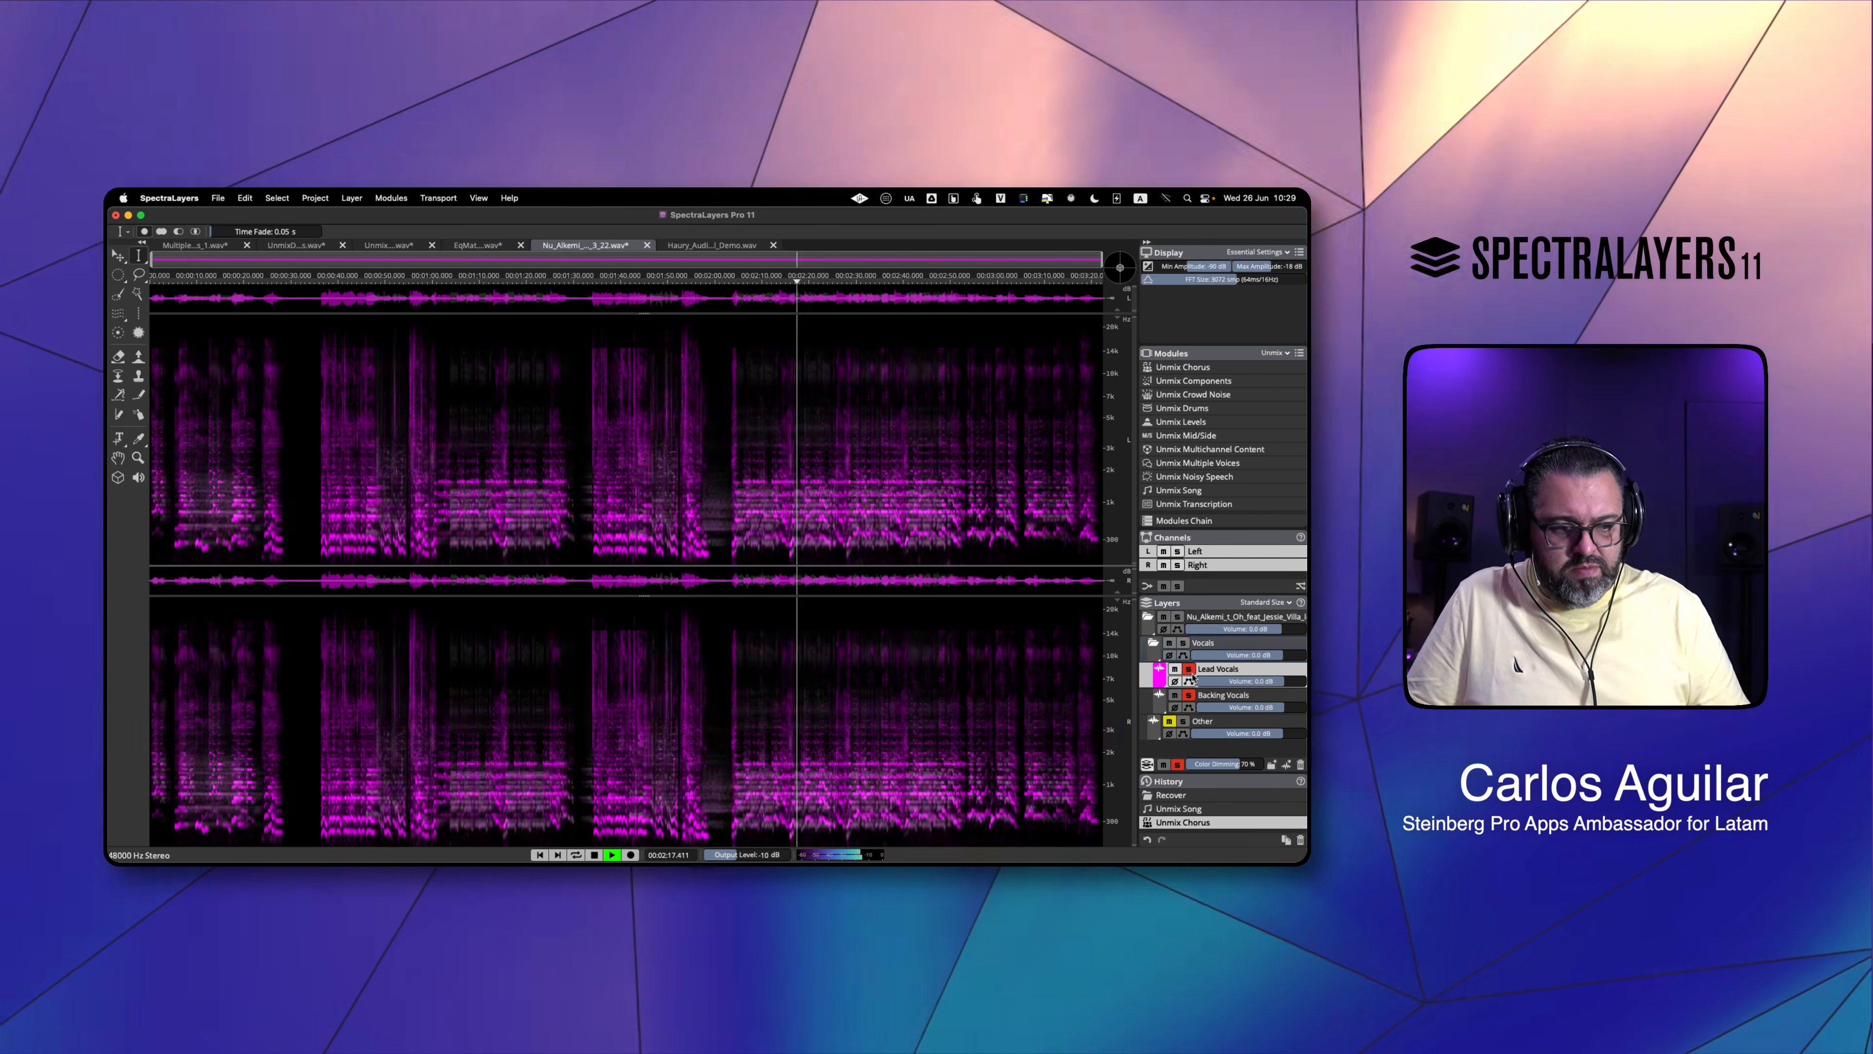
- Remove Lead Vocals from the solo and restart playback from about 00:02:10 to hear the Backing Vocals layer alone
{"action": "left_click", "coordinate": [1189, 669]}
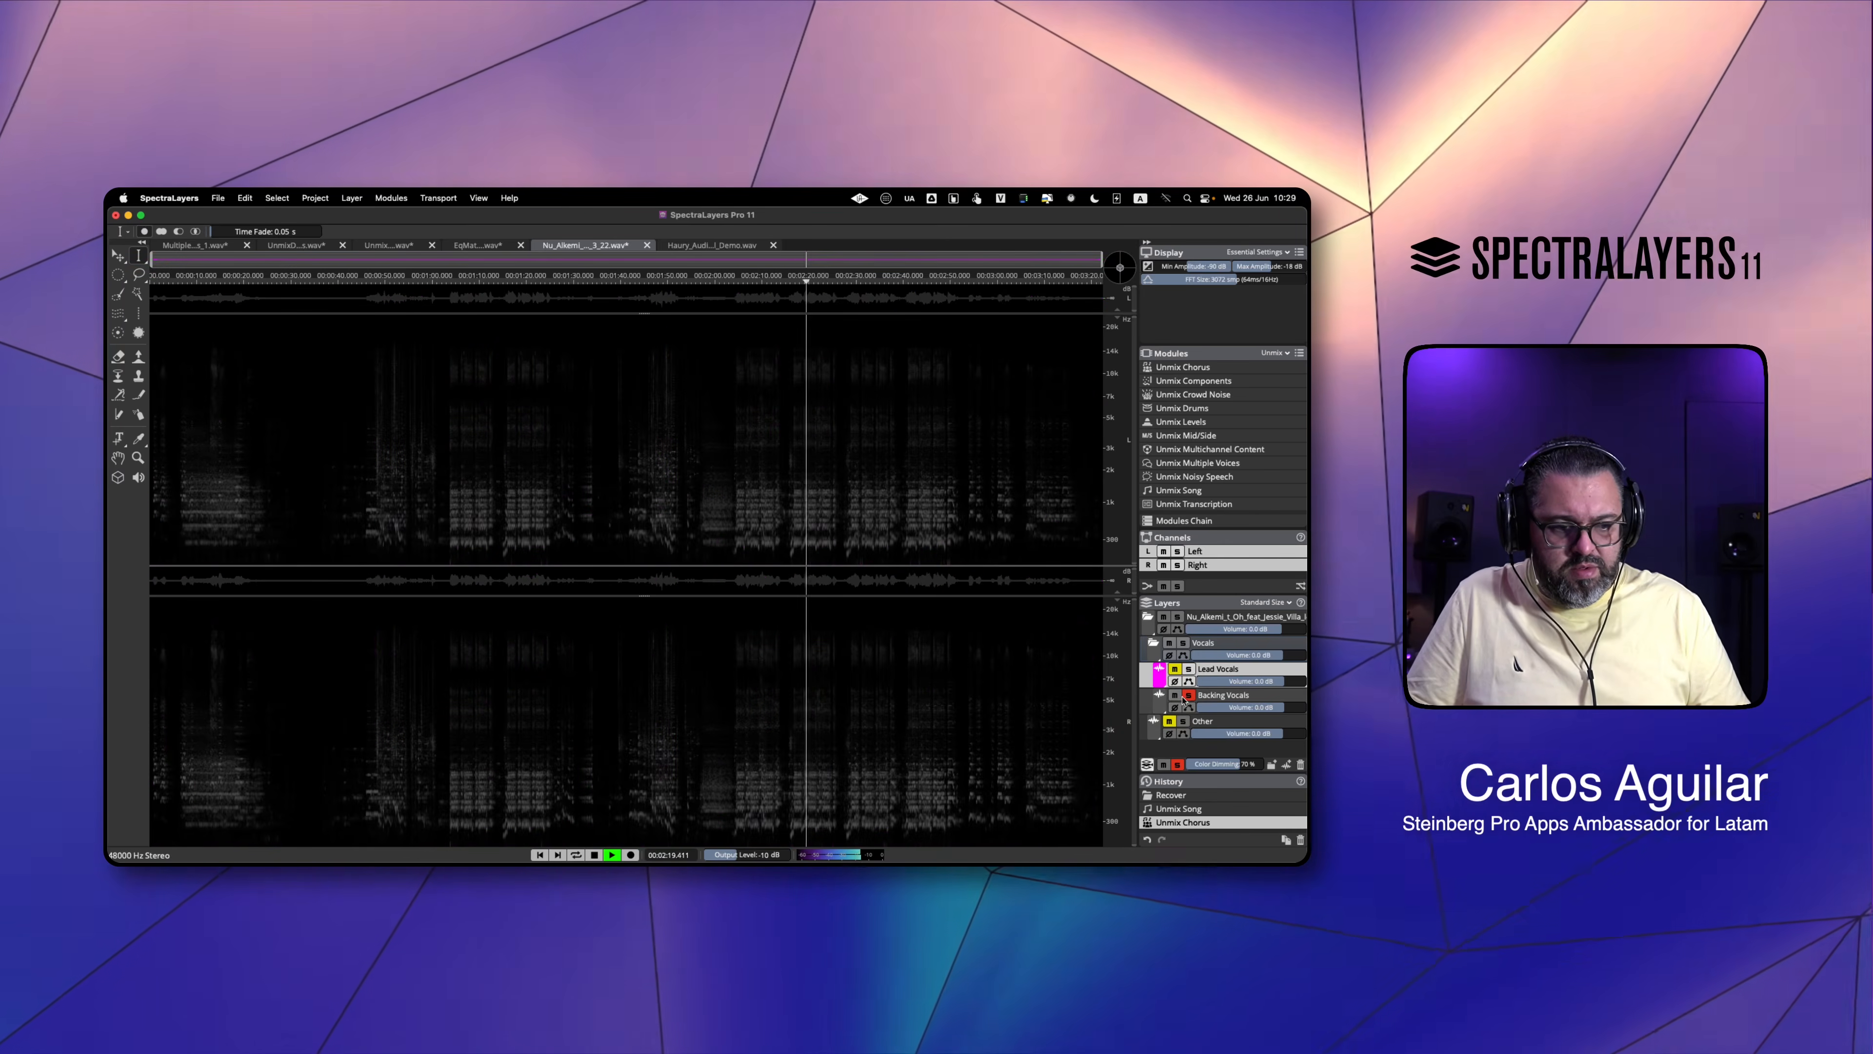
{"action": "key", "text": "space"}
{"action": "key", "text": "space"}
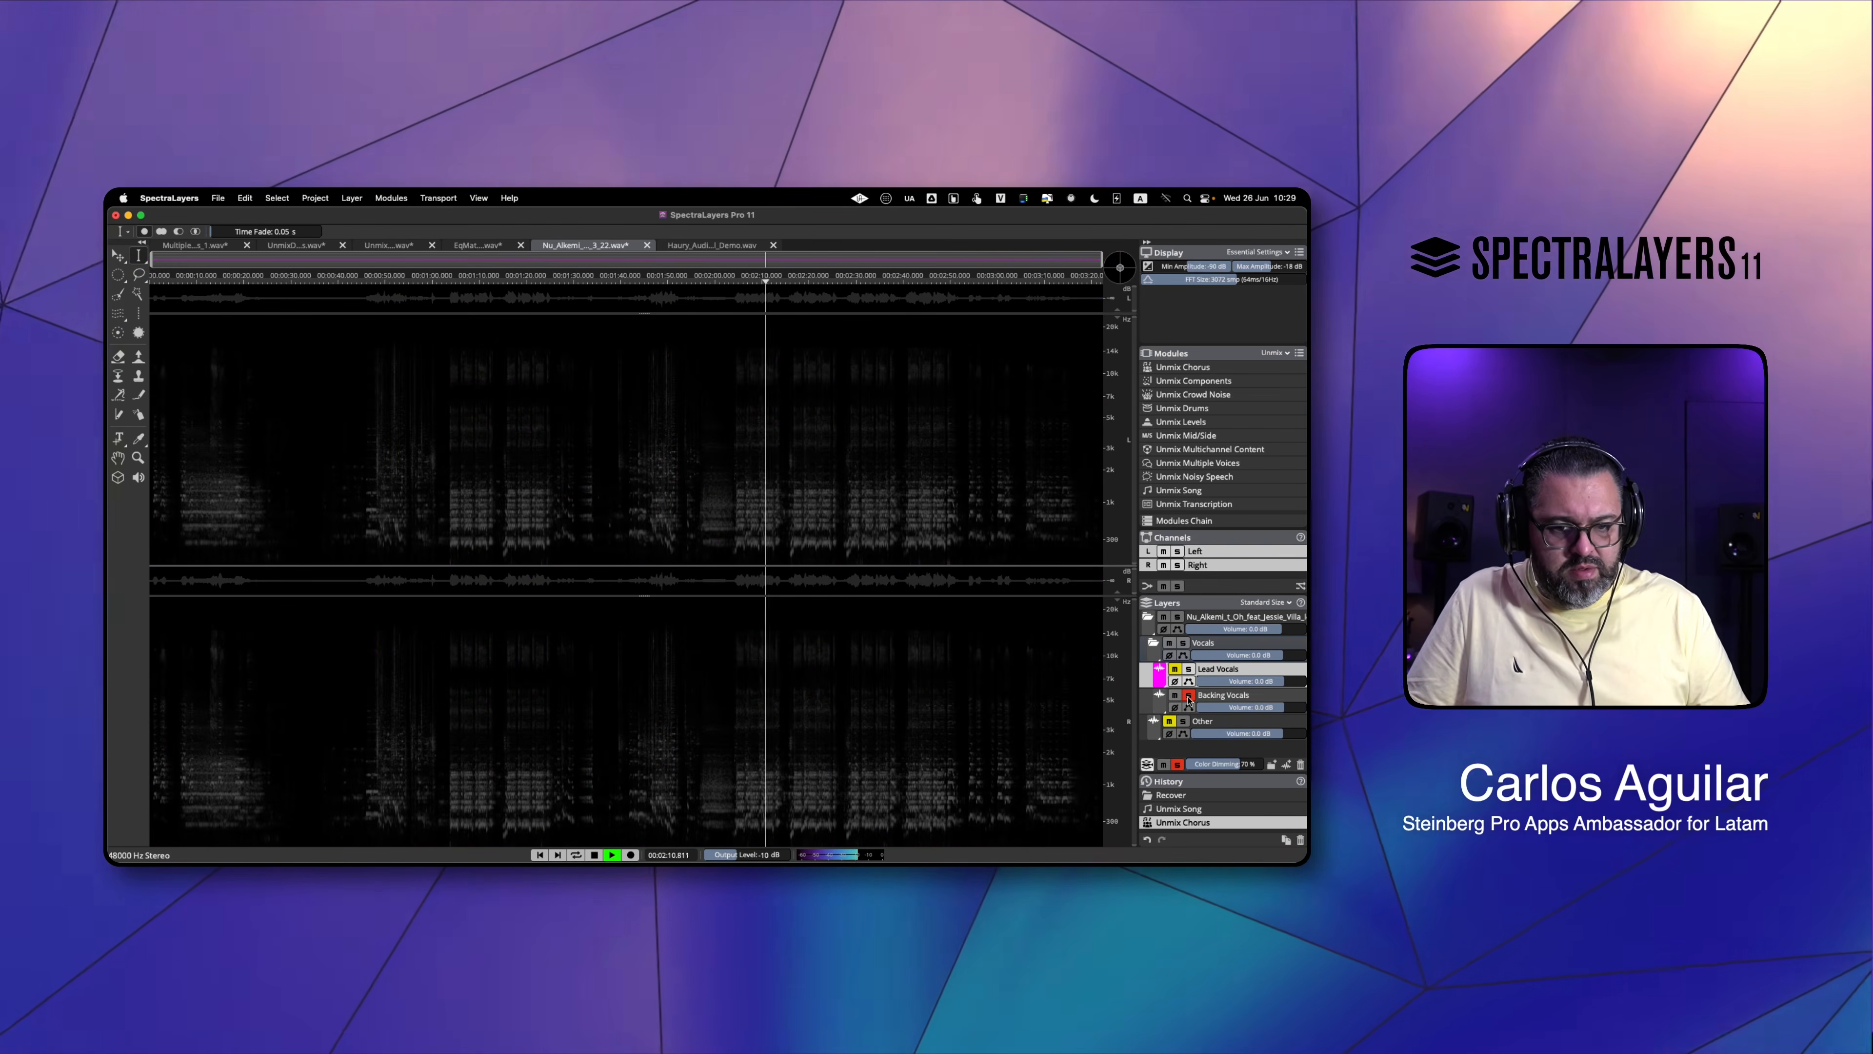
- Clear the Backing Vocals solo, compare the mix with Lead Vocals and Backing Vocals muted in turn, and stop playback with both unmuted
{"action": "left_click", "coordinate": [1188, 694]}
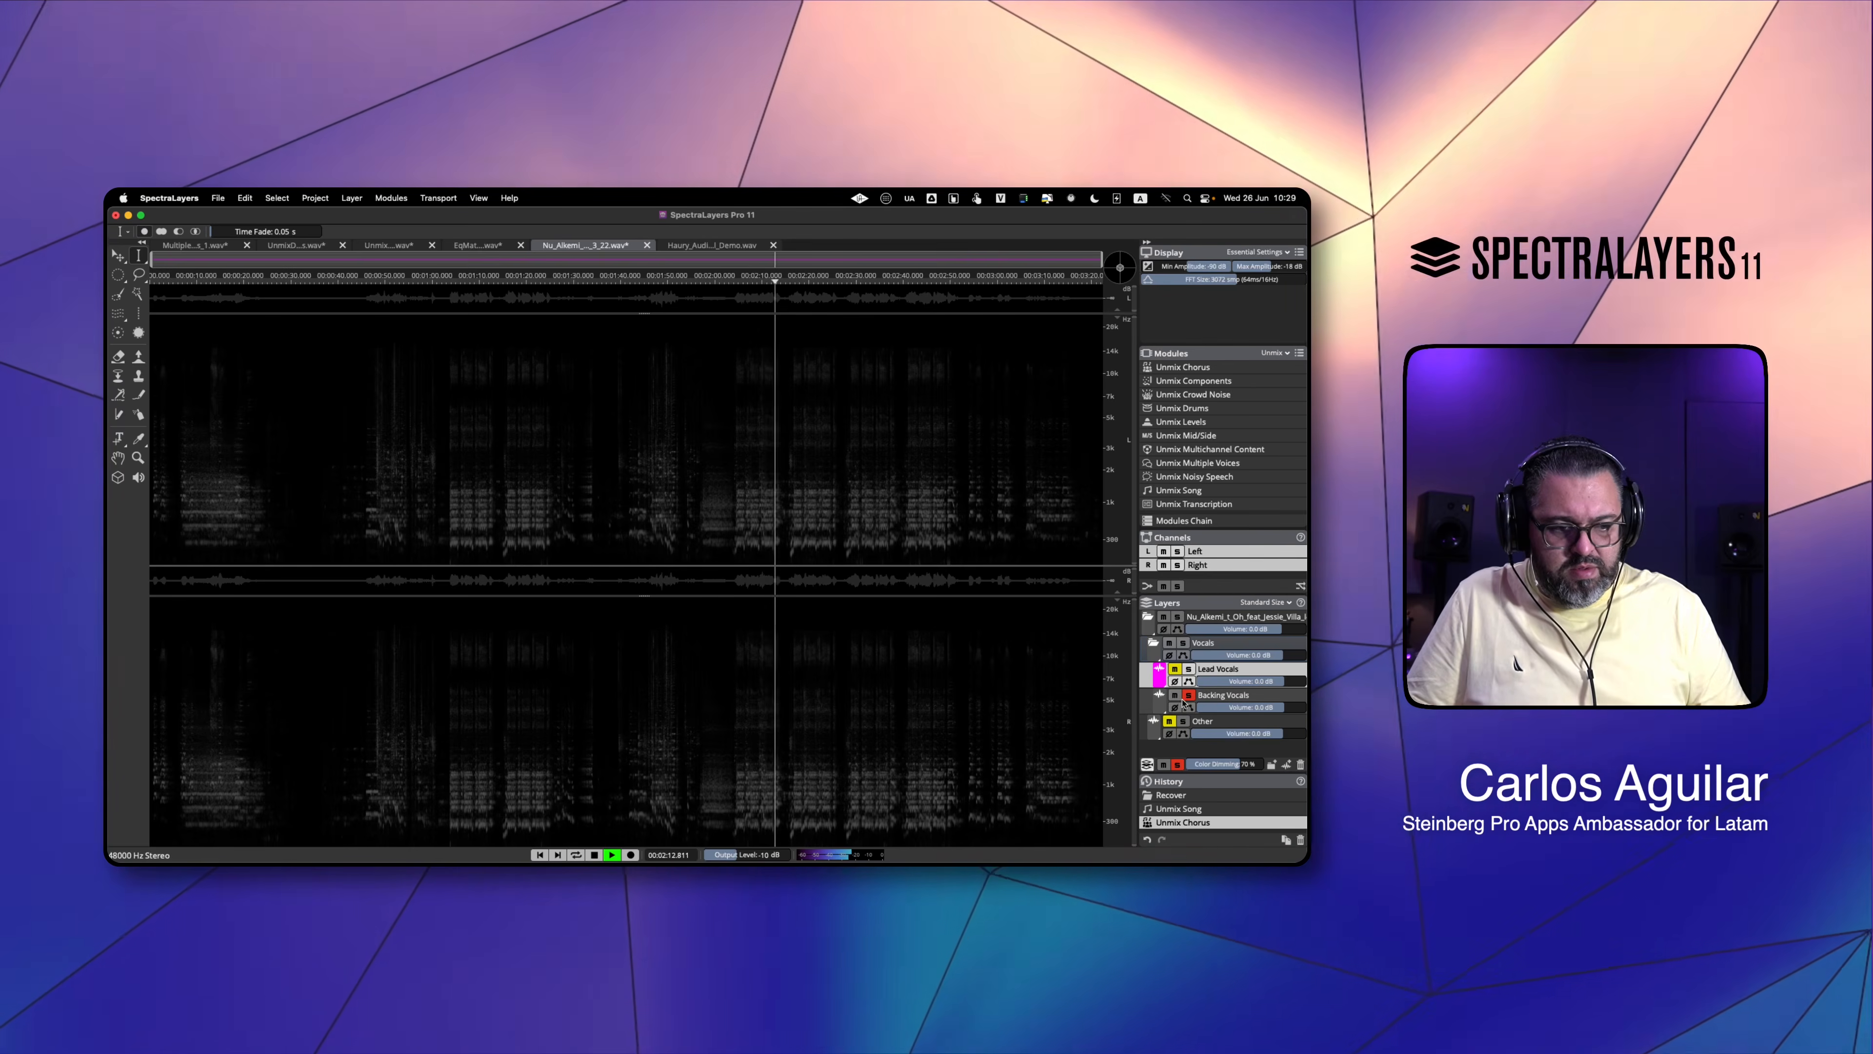
{"action": "left_click", "coordinate": [1175, 669]}
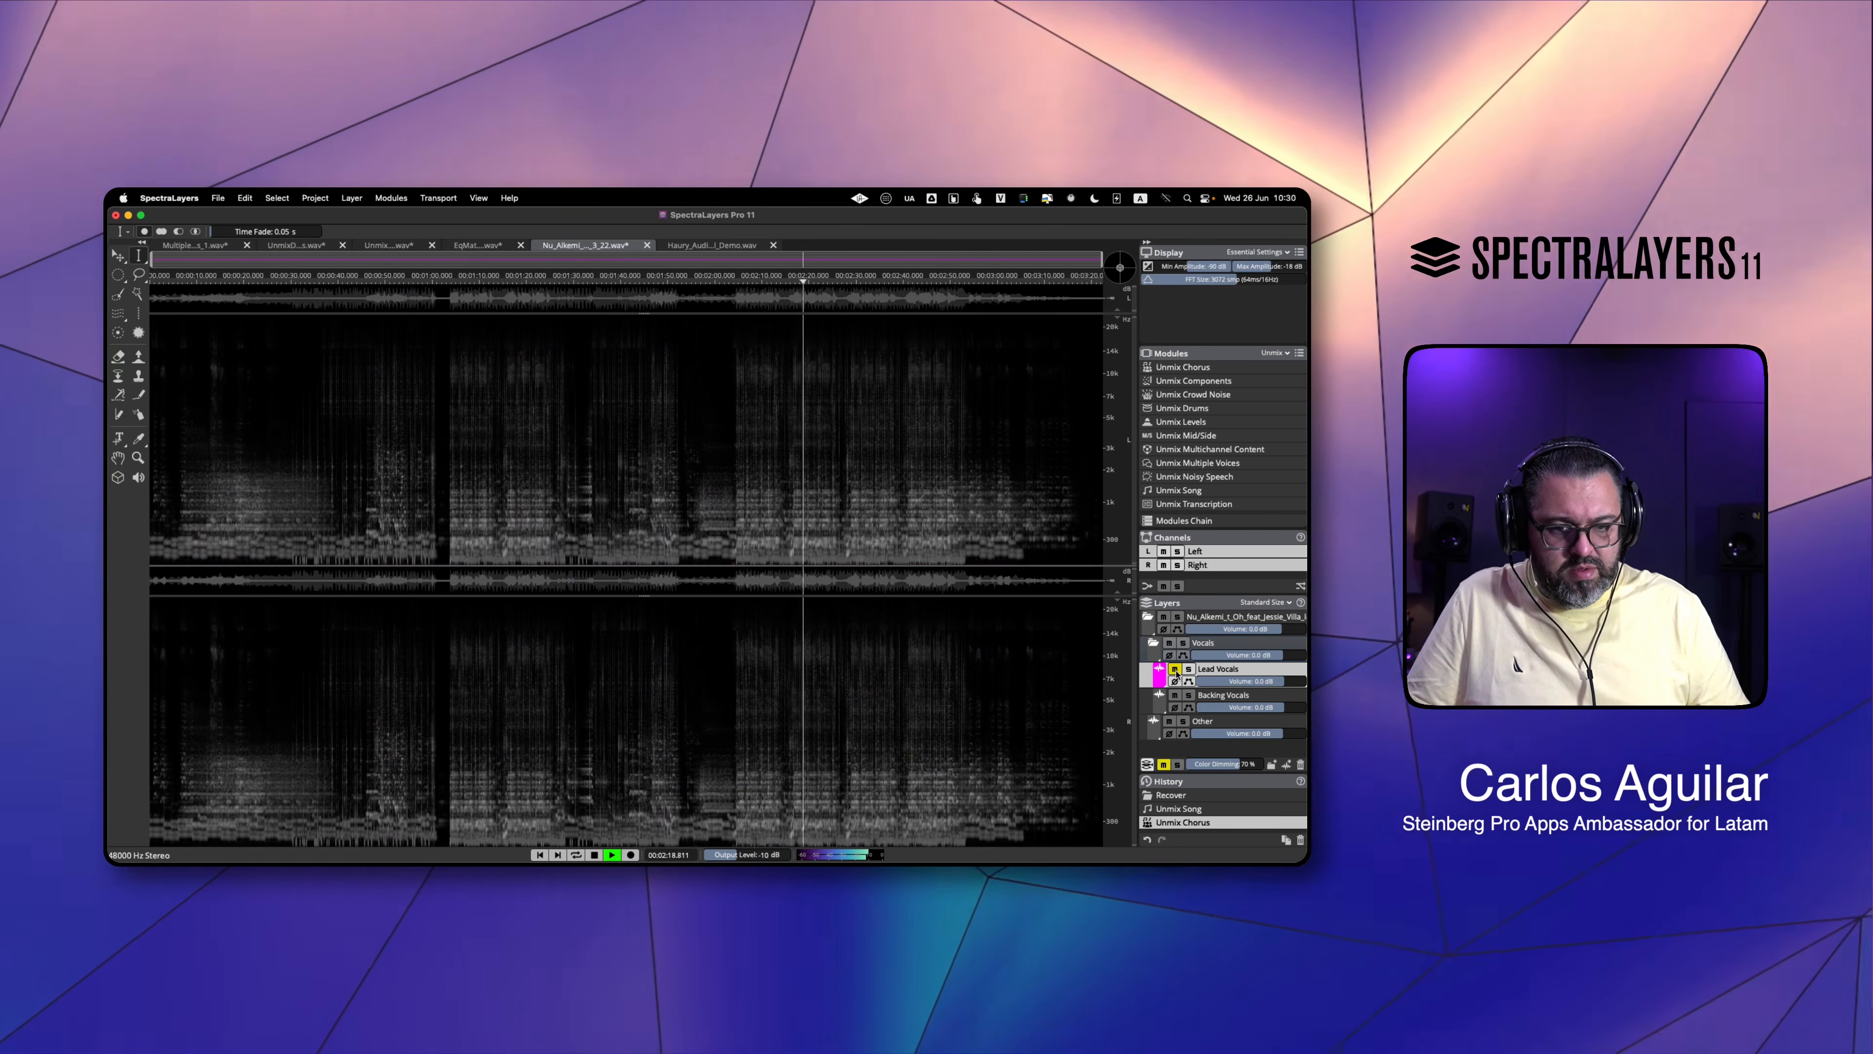
{"action": "left_click", "coordinate": [1175, 669]}
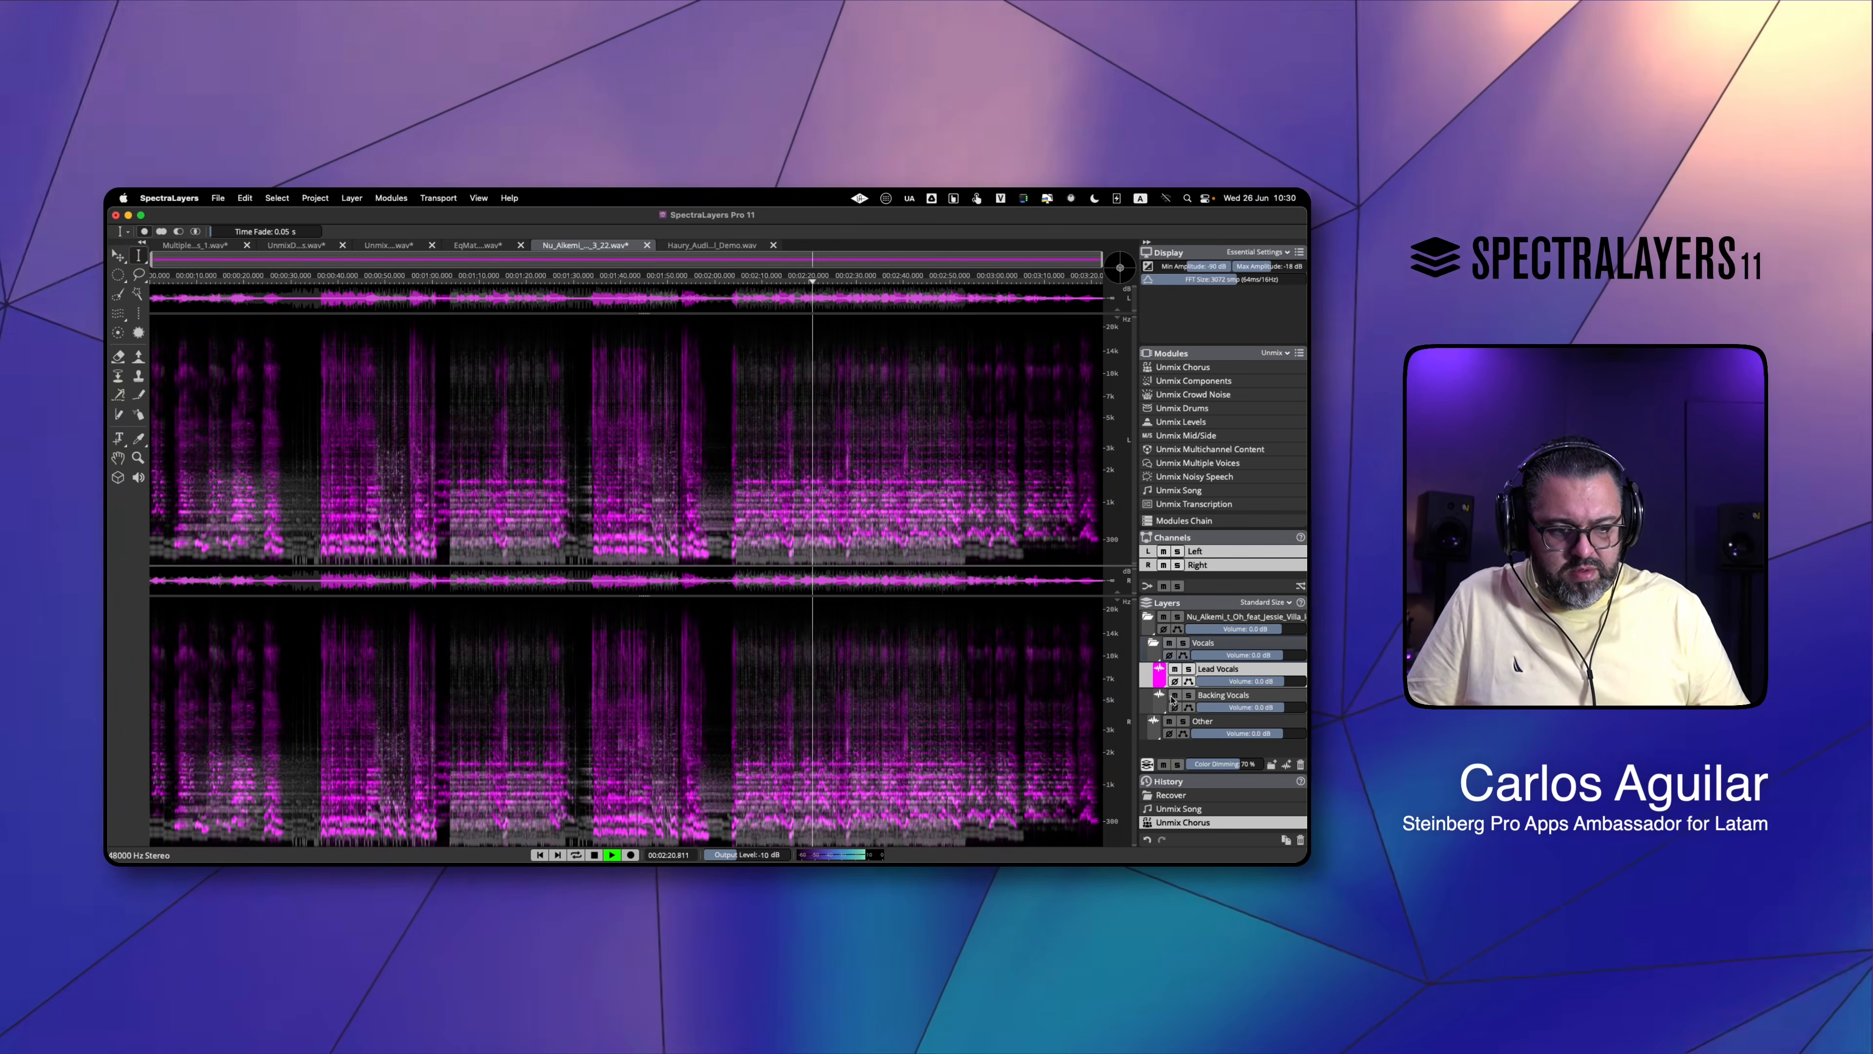
{"action": "left_click", "coordinate": [1174, 696]}
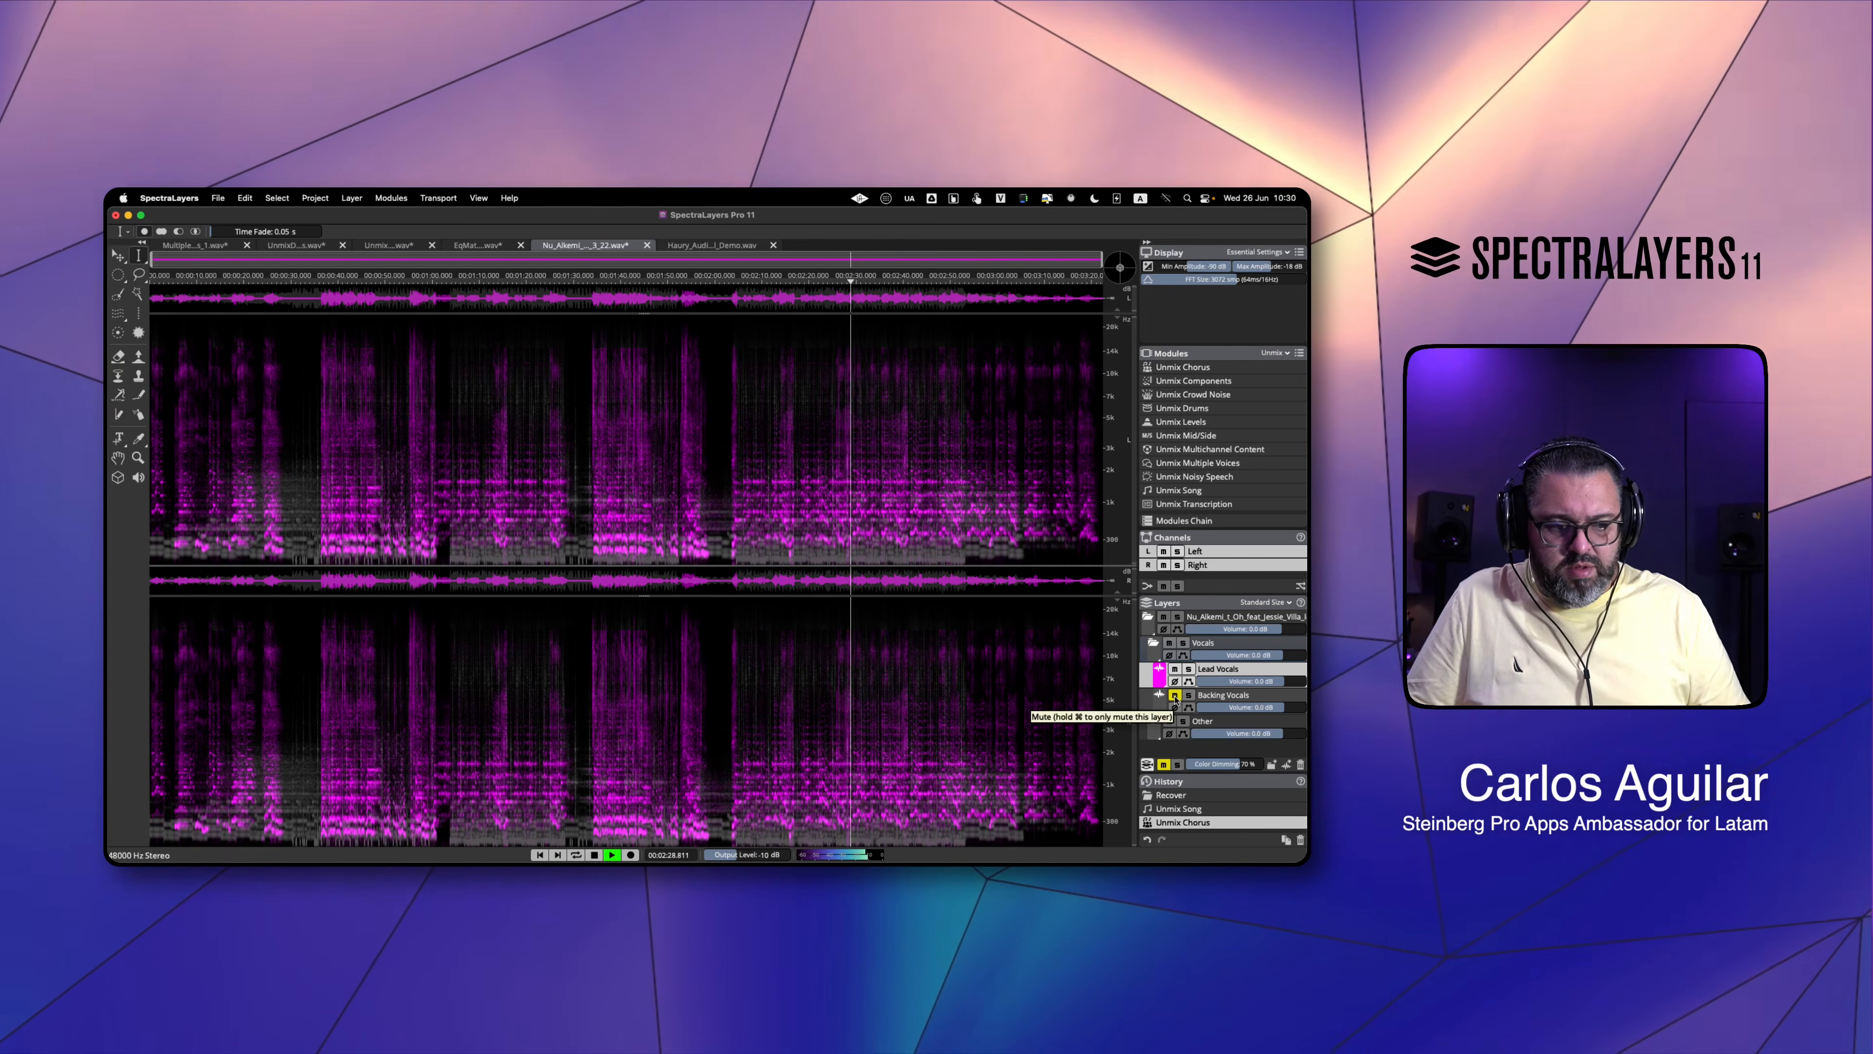
{"action": "left_click", "coordinate": [1174, 695]}
{"action": "key", "text": "space"}
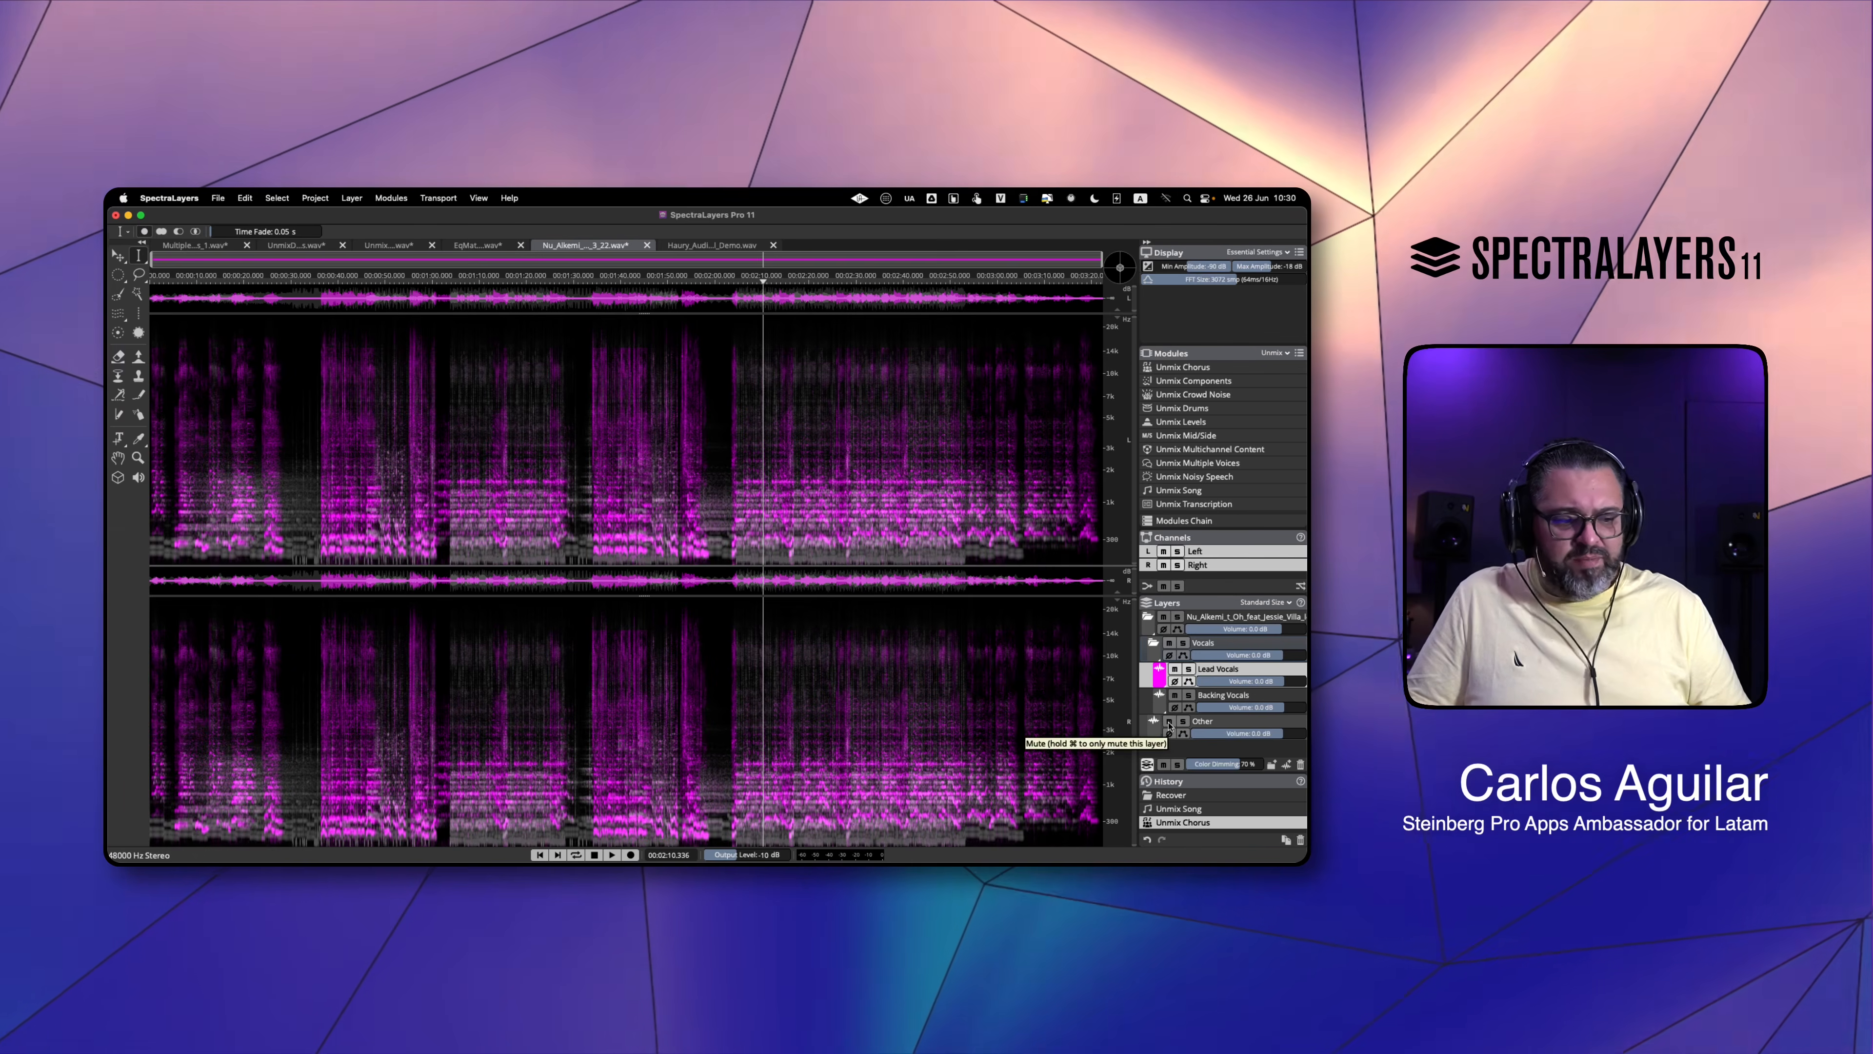
- Play the full mix with all layers unmuted from about 00:02:06, and stop playback
{"action": "left_click", "coordinate": [743, 497]}
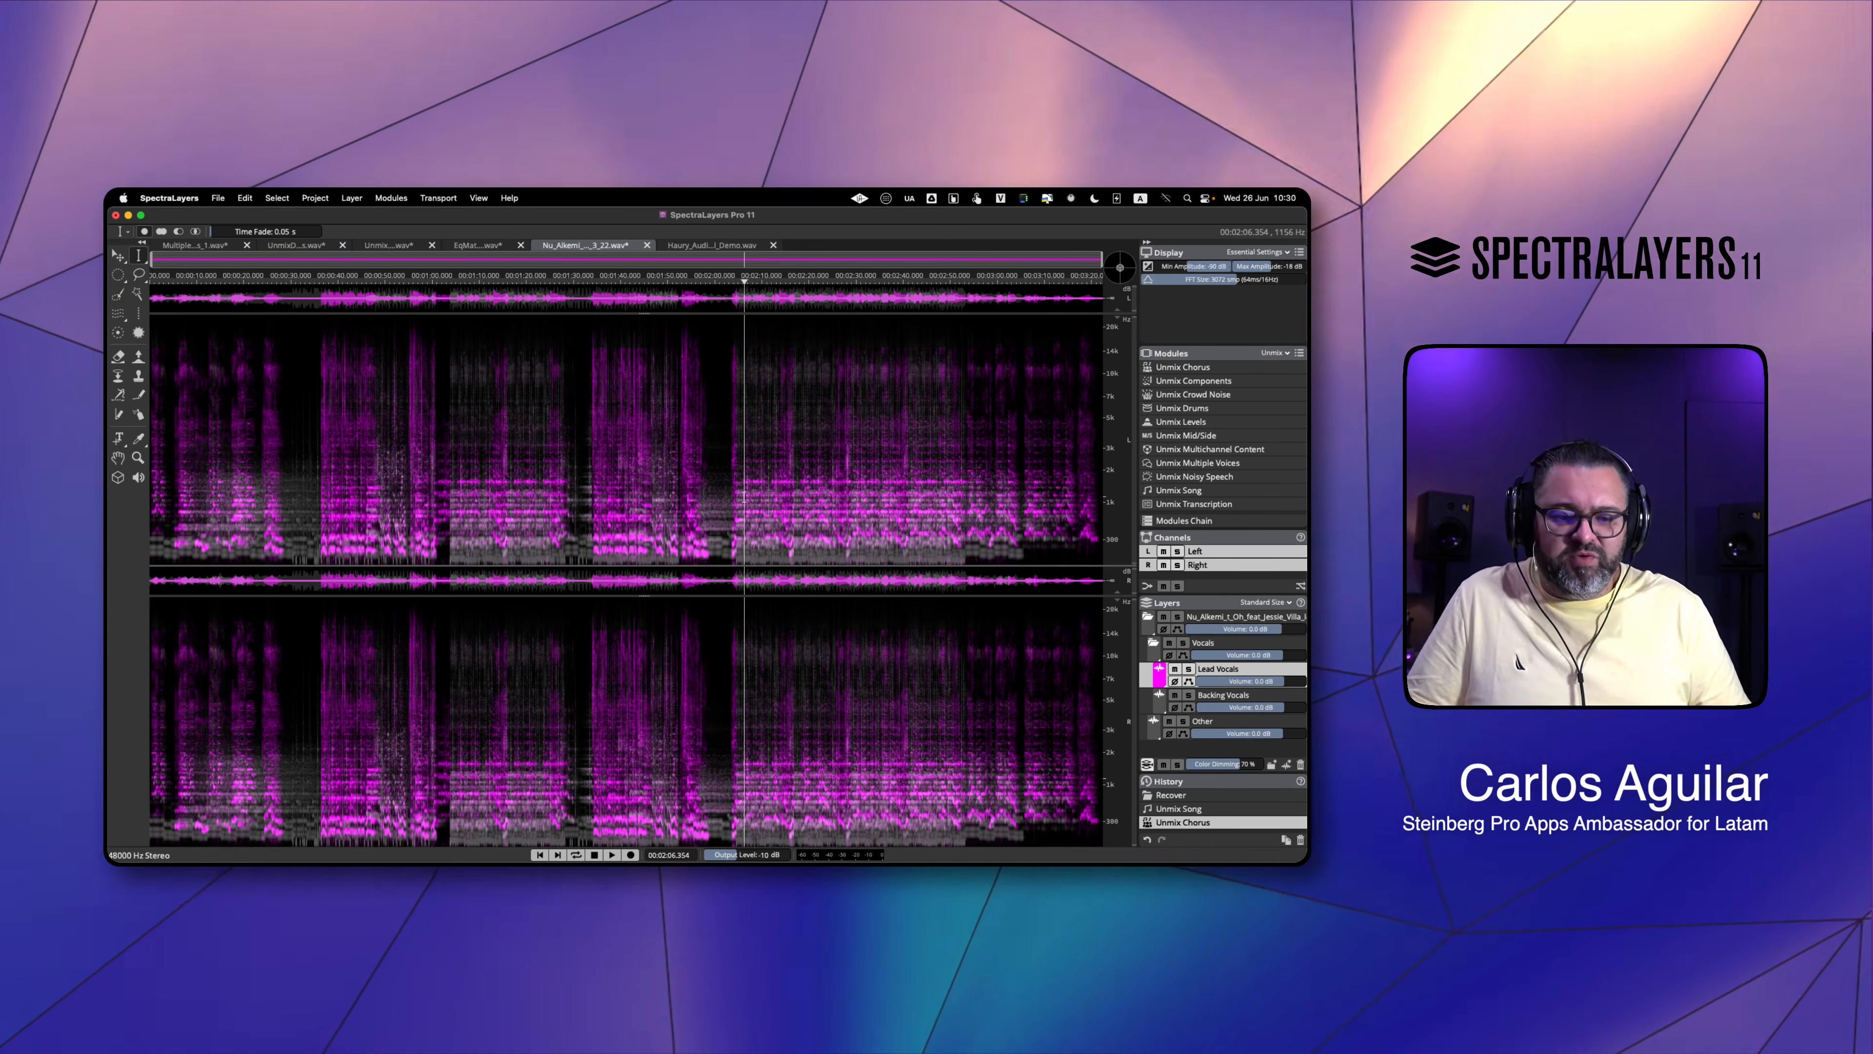
{"action": "key", "text": "space"}
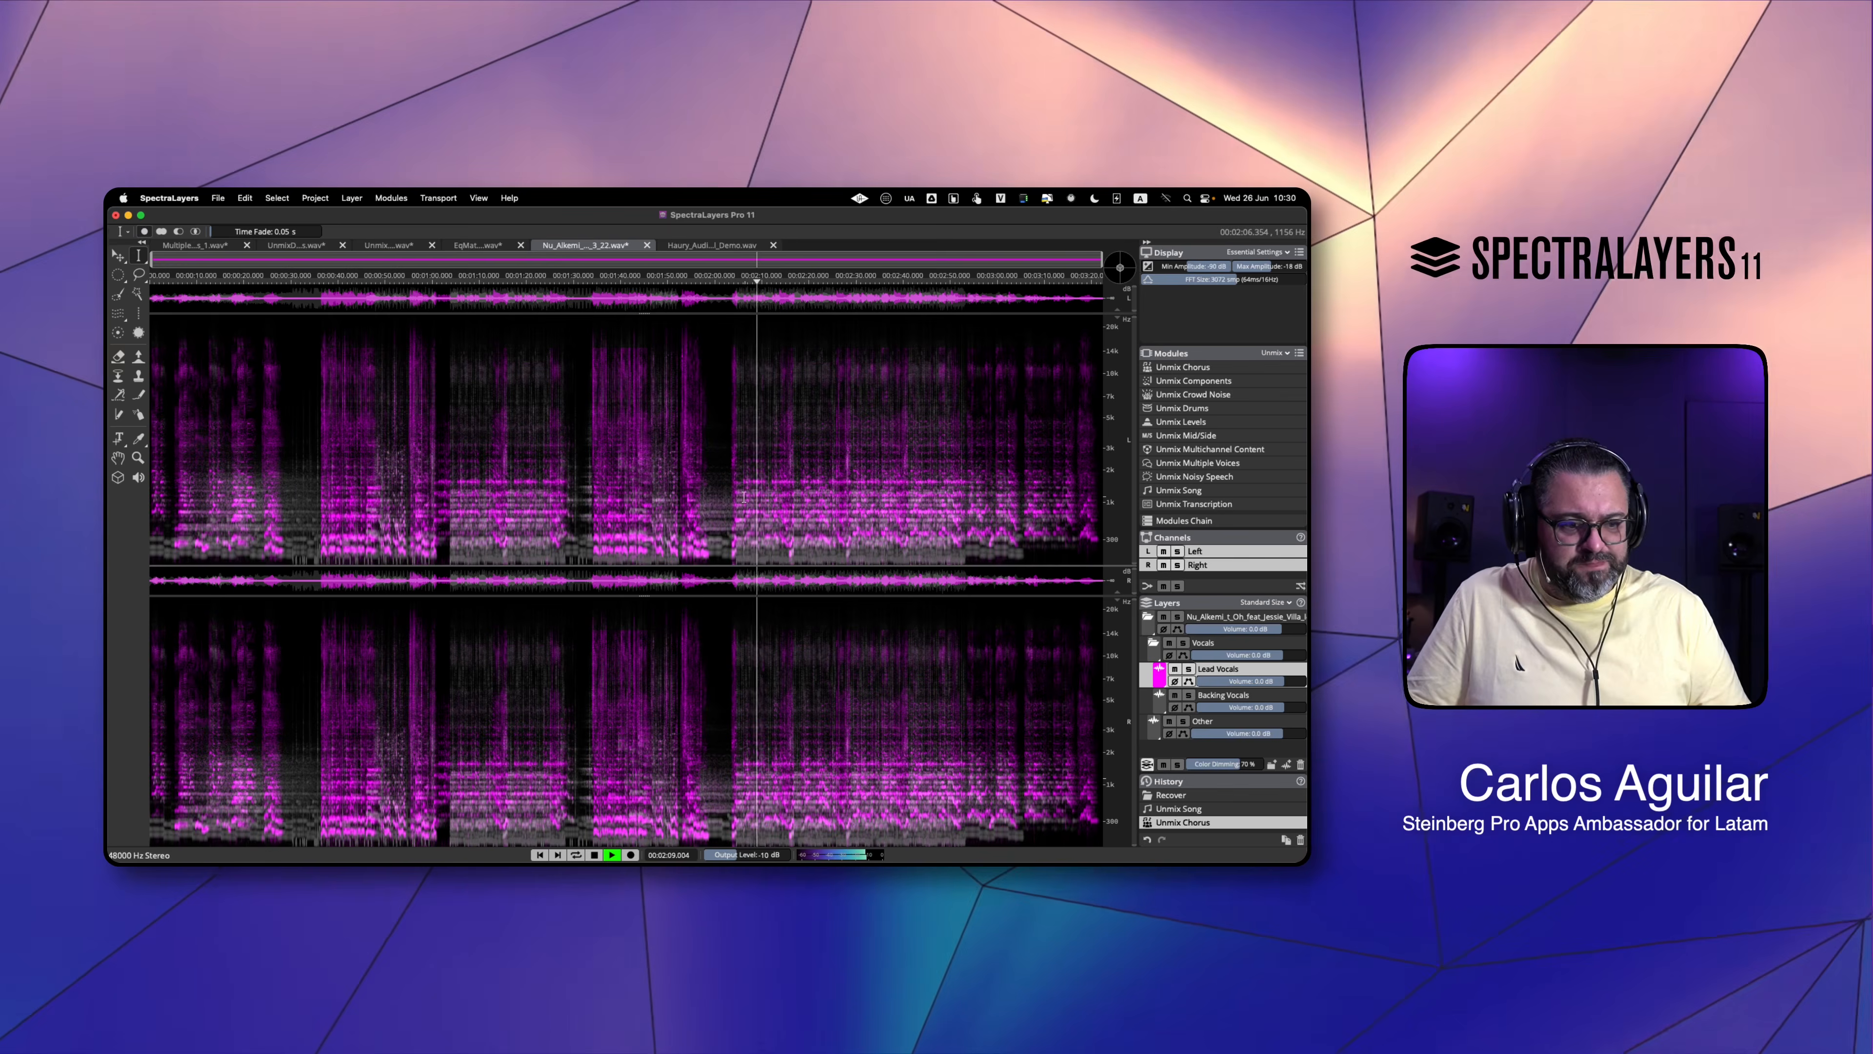
{"action": "key", "text": "space"}
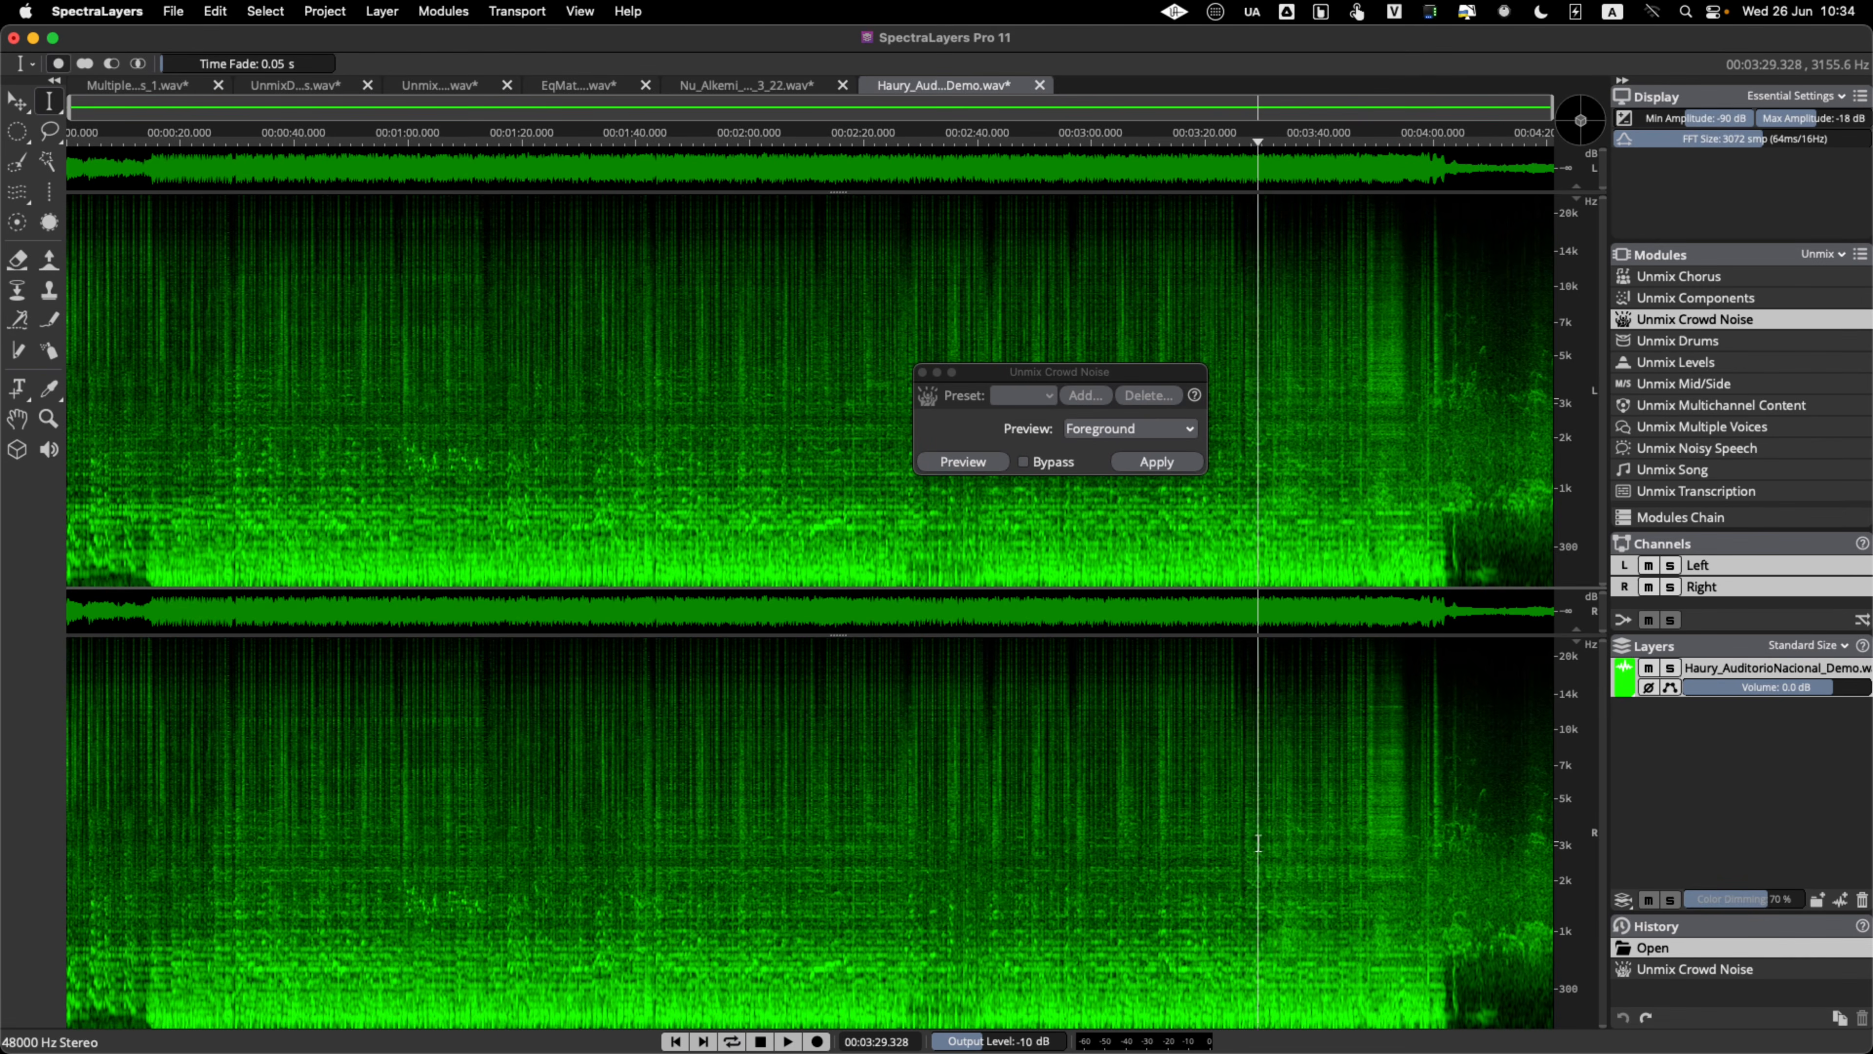
- Play the original live concert recording from about 00:03:29, from about 00:03:45, near its end and from about 00:00:09, stopping after each
{"action": "left_click", "coordinate": [1258, 842]}
{"action": "key", "text": "space"}
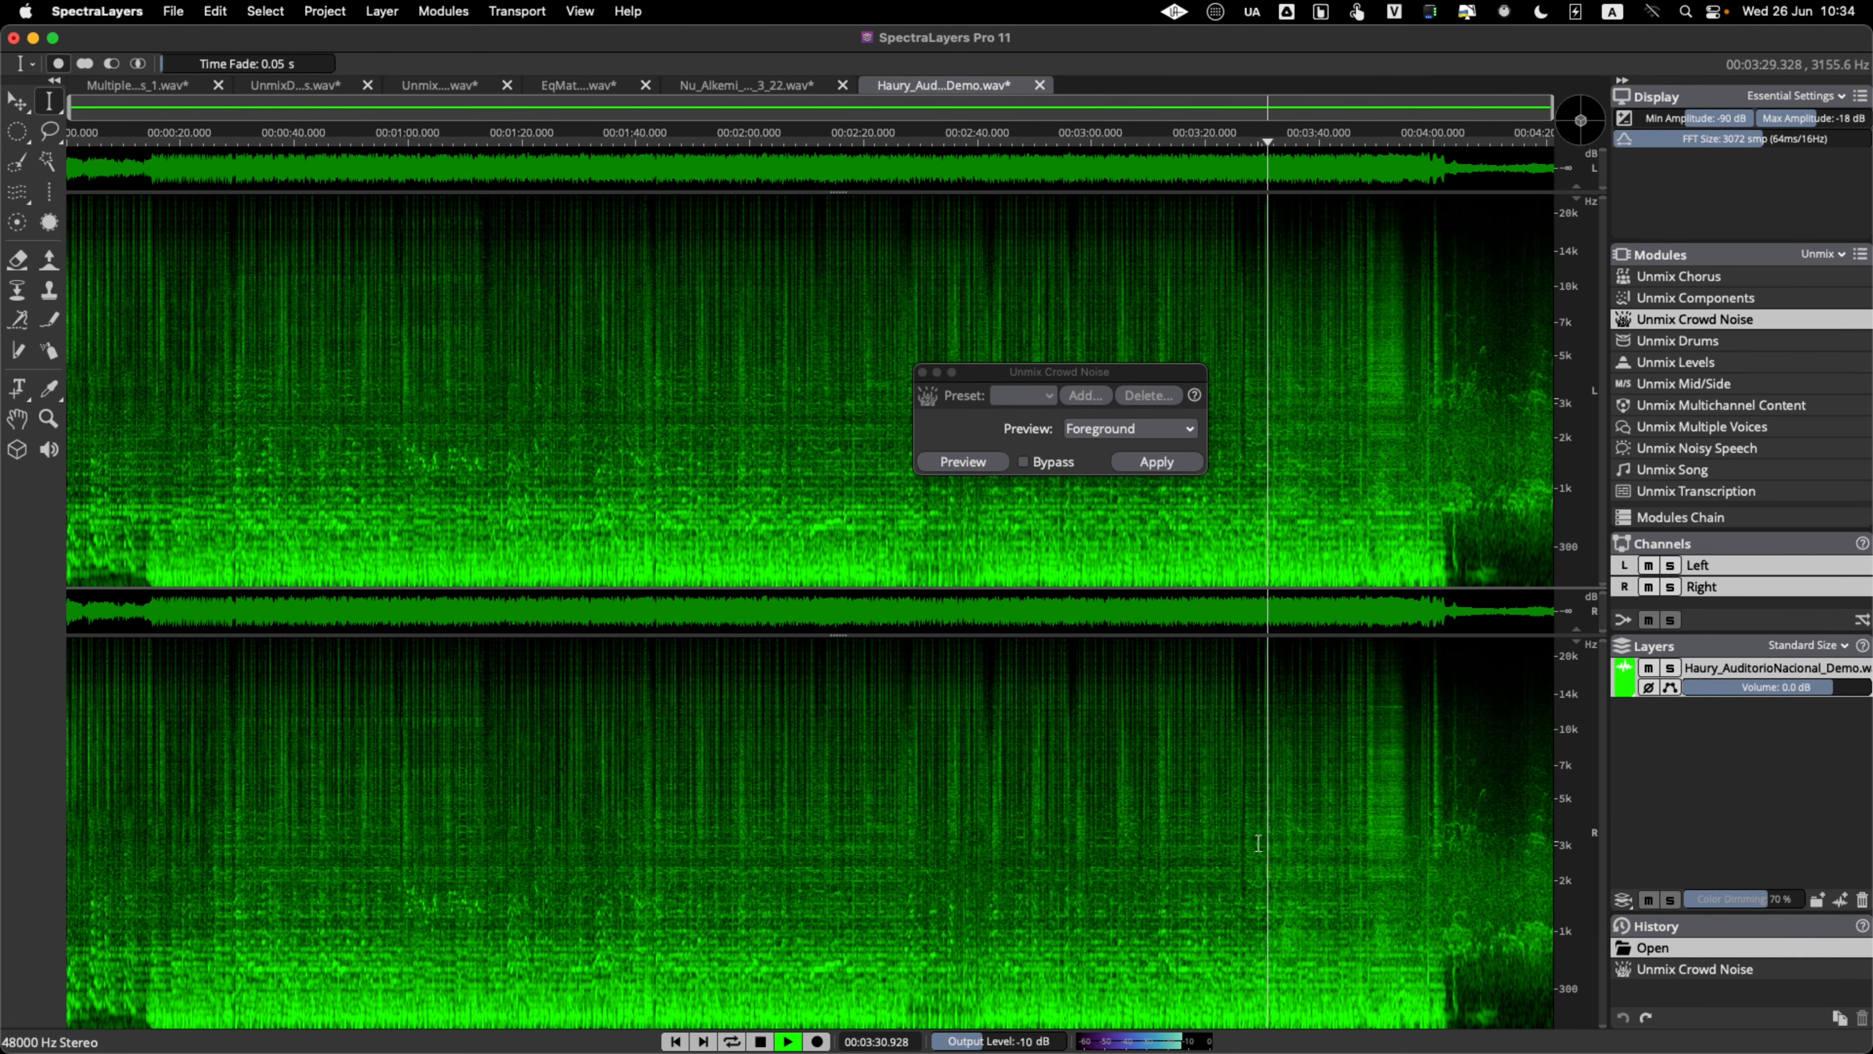
{"action": "key", "text": "space"}
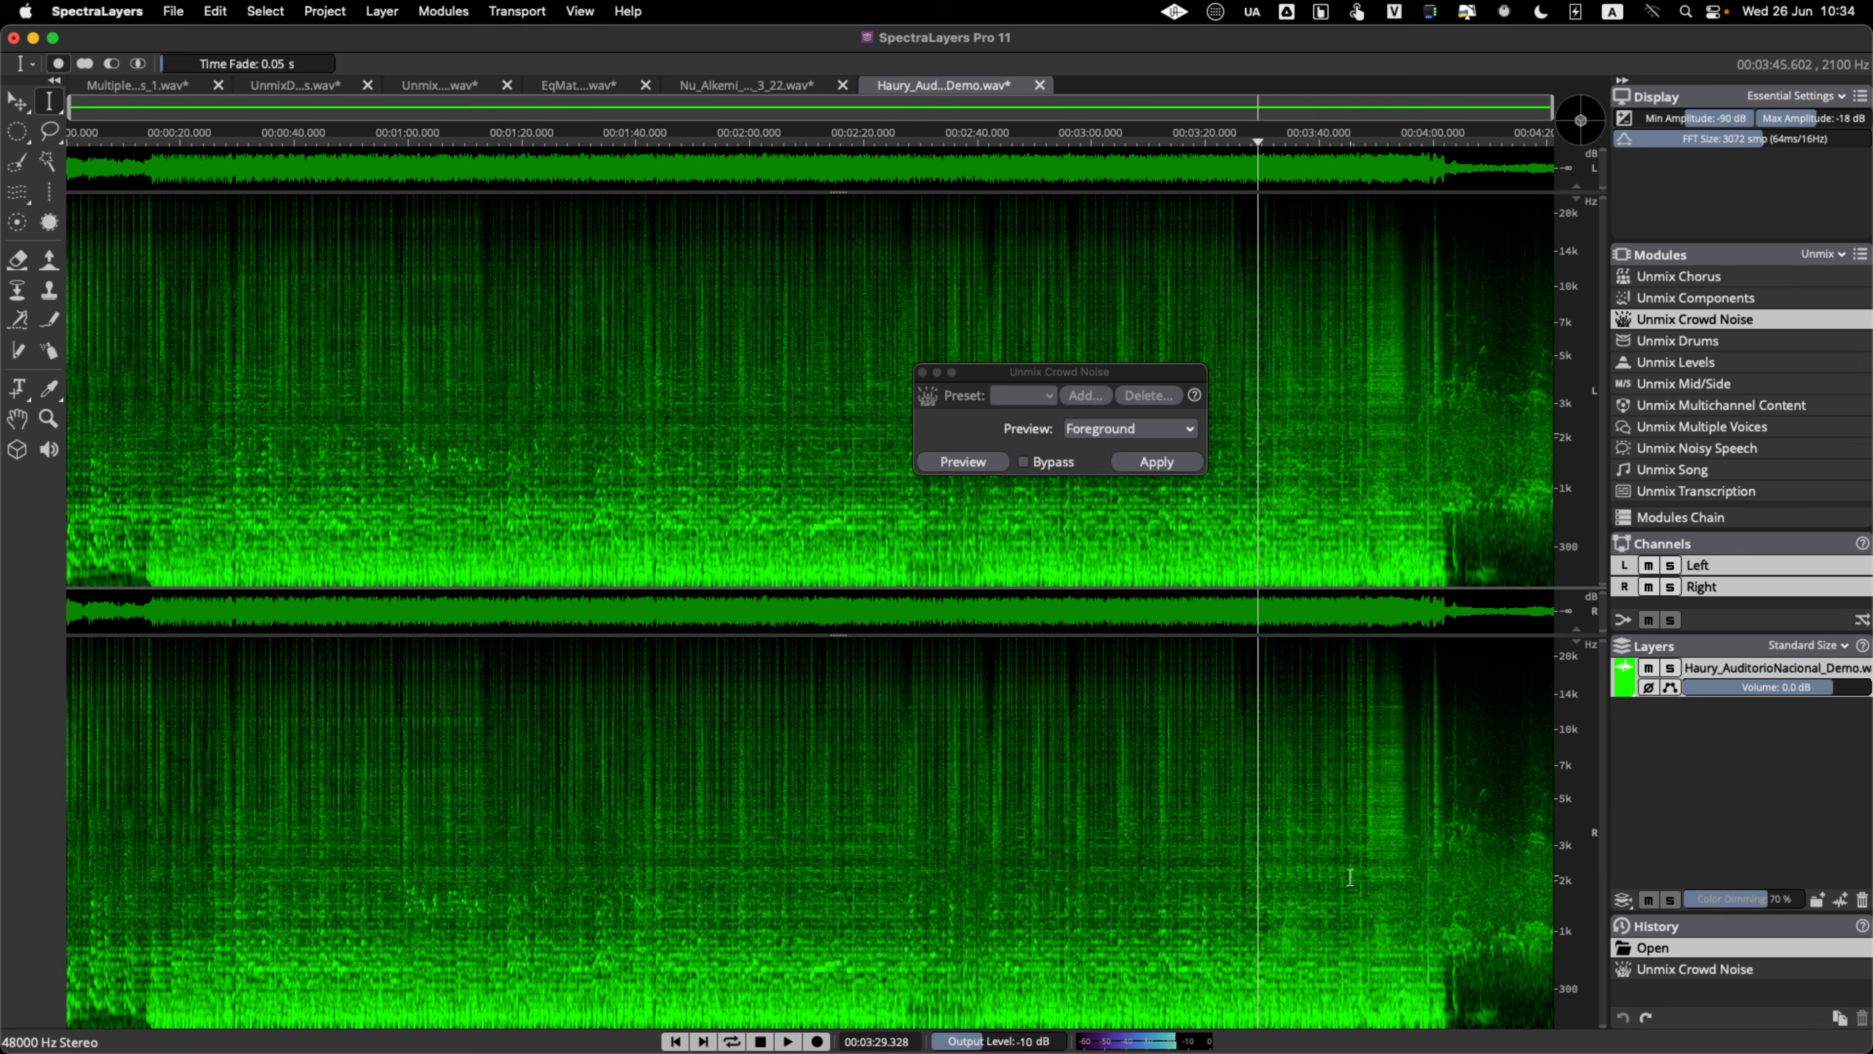
{"action": "left_click", "coordinate": [1350, 877]}
{"action": "key", "text": "space"}
{"action": "left_click", "coordinate": [1406, 883]}
{"action": "key", "text": "space"}
{"action": "left_click", "coordinate": [122, 803]}
{"action": "key", "text": "space"}
{"action": "key", "text": "space"}
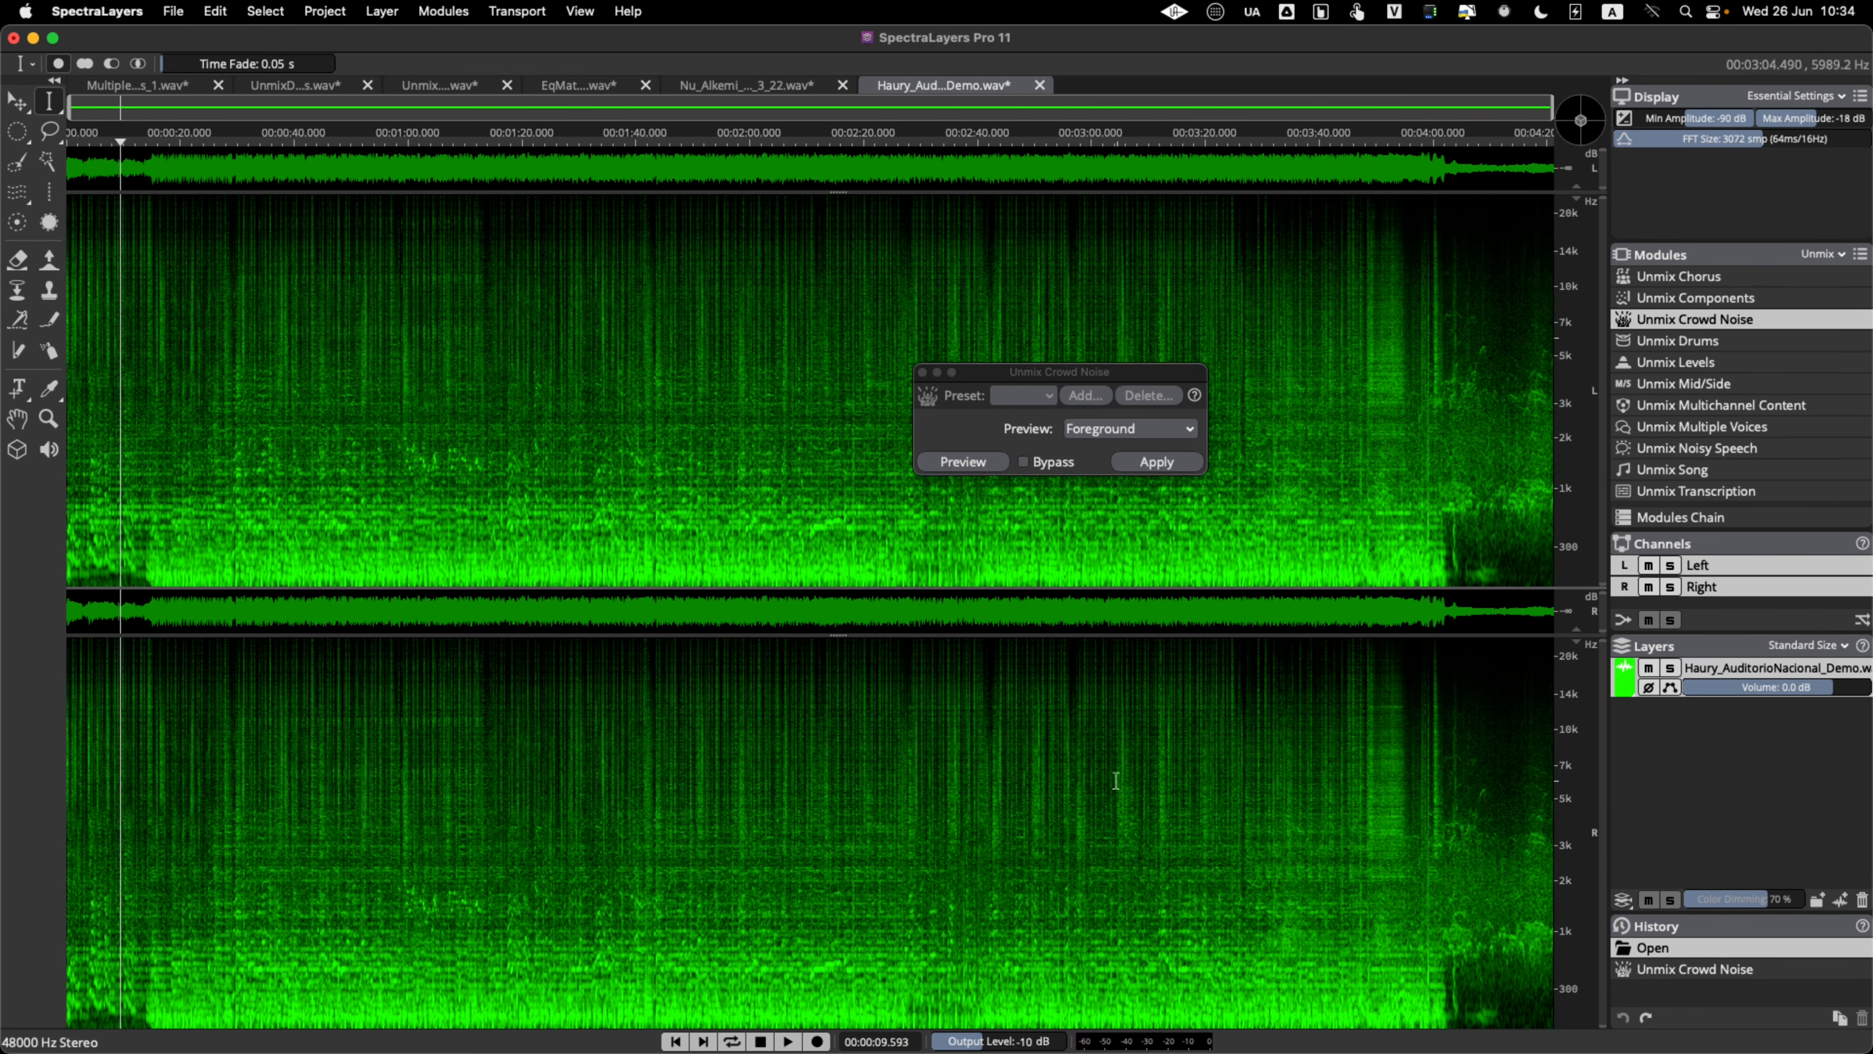
- Apply Unmix Crowd Noise to the concert recording to separate it into Foreground and Crowd layers, and close its dialog
{"action": "left_click_drag", "start_coordinate": [1054, 381], "coordinate": [1058, 385]}
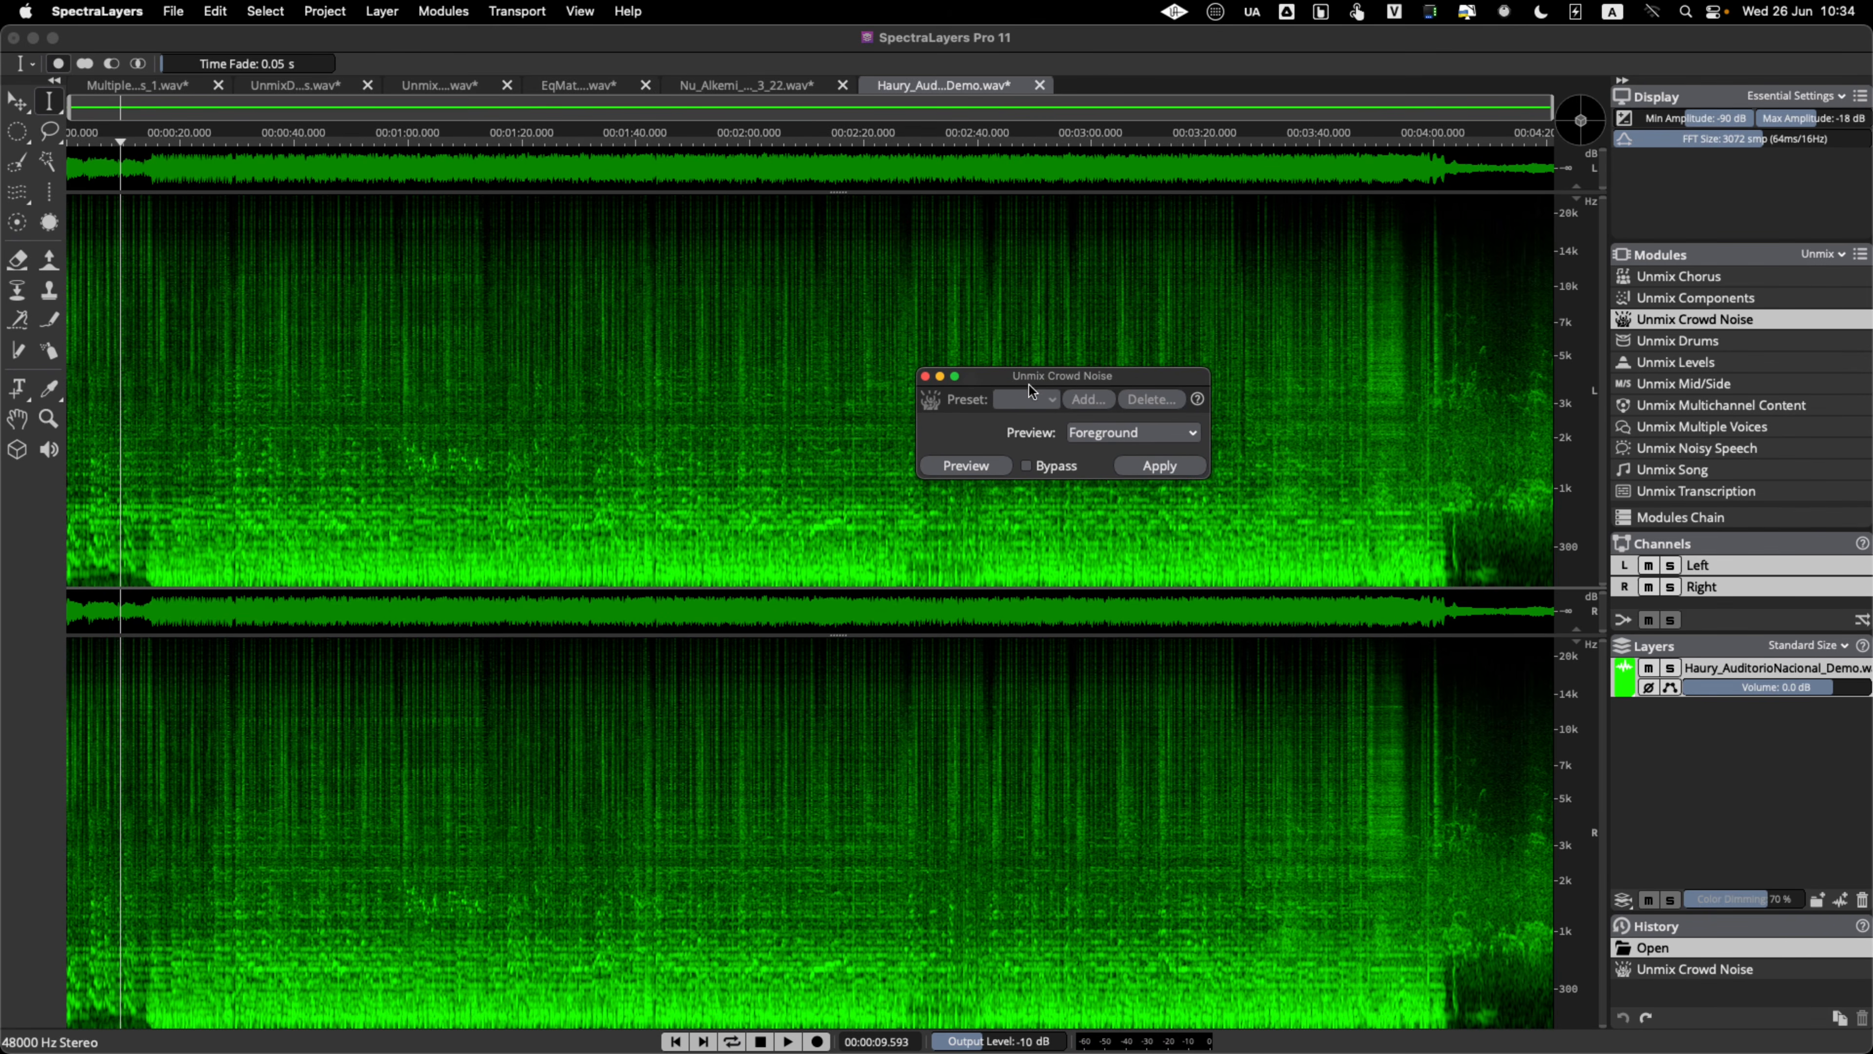
{"action": "left_click_drag", "start_coordinate": [1089, 381], "coordinate": [1073, 448]}
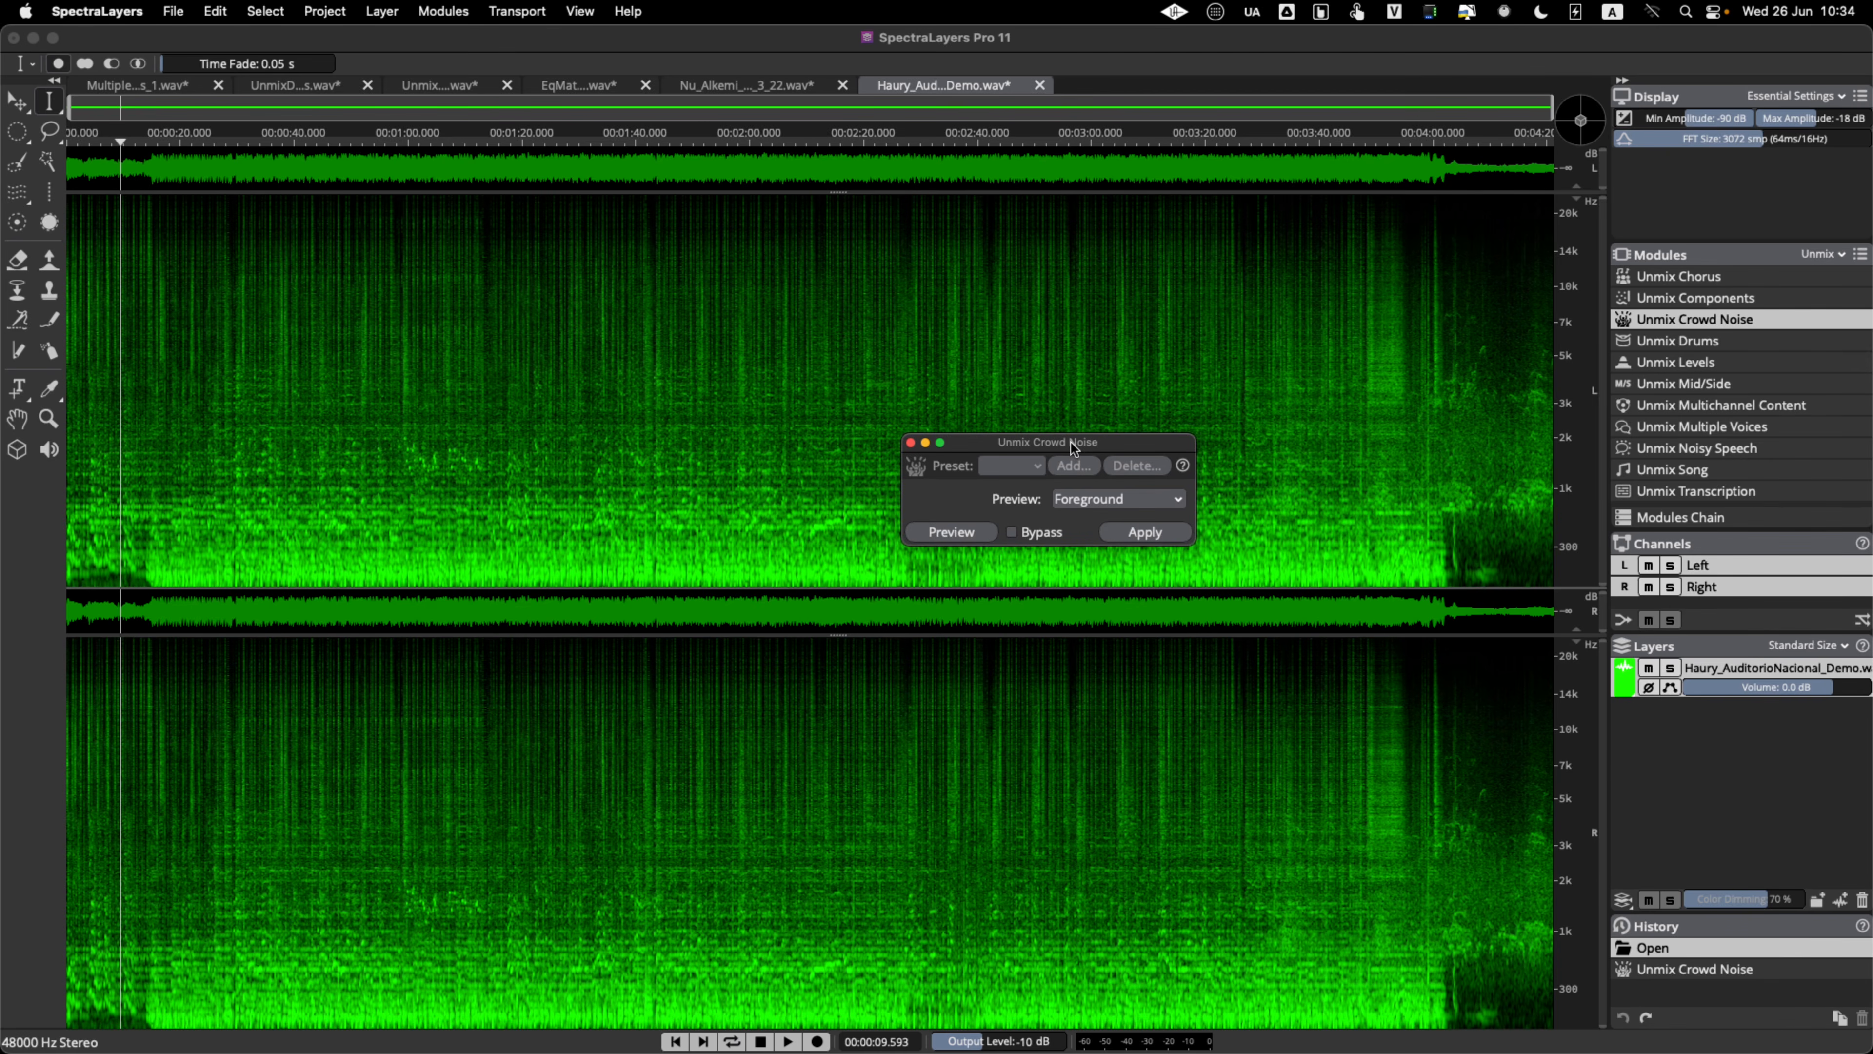
{"action": "left_click", "coordinate": [1153, 535]}
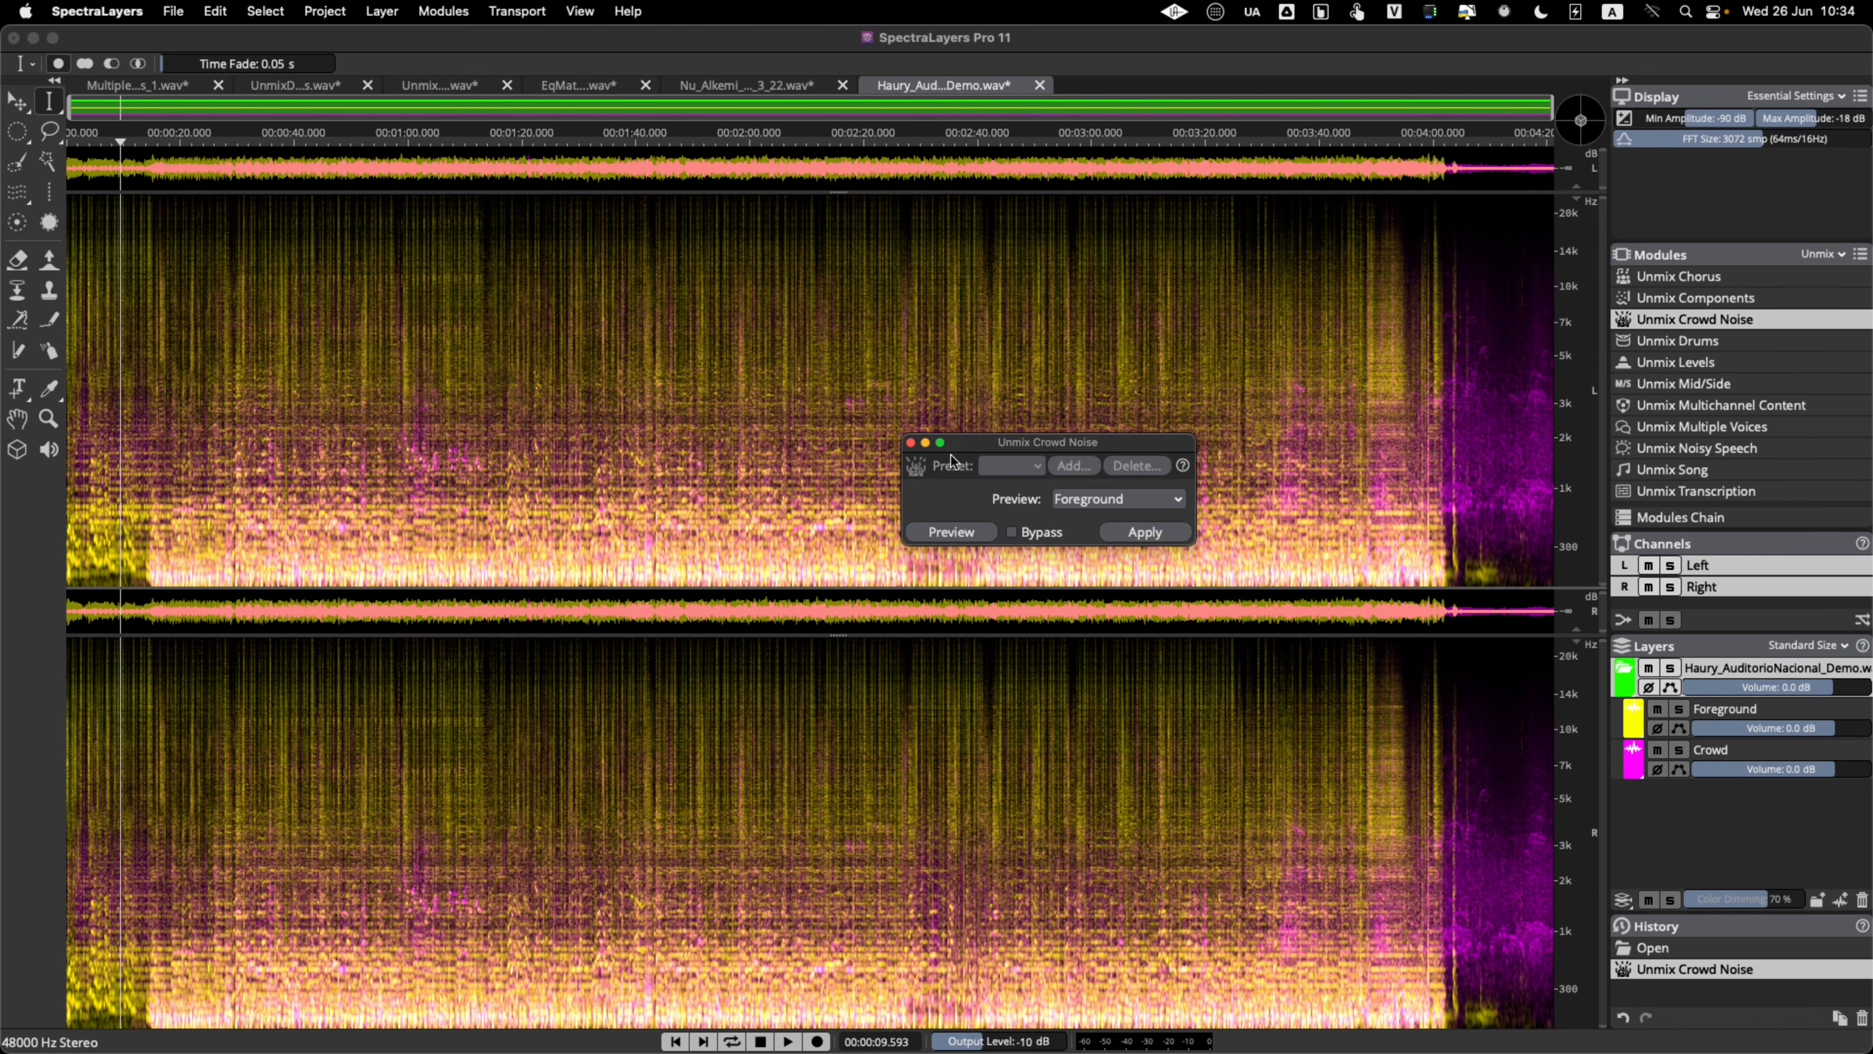
{"action": "left_click", "coordinate": [912, 443]}
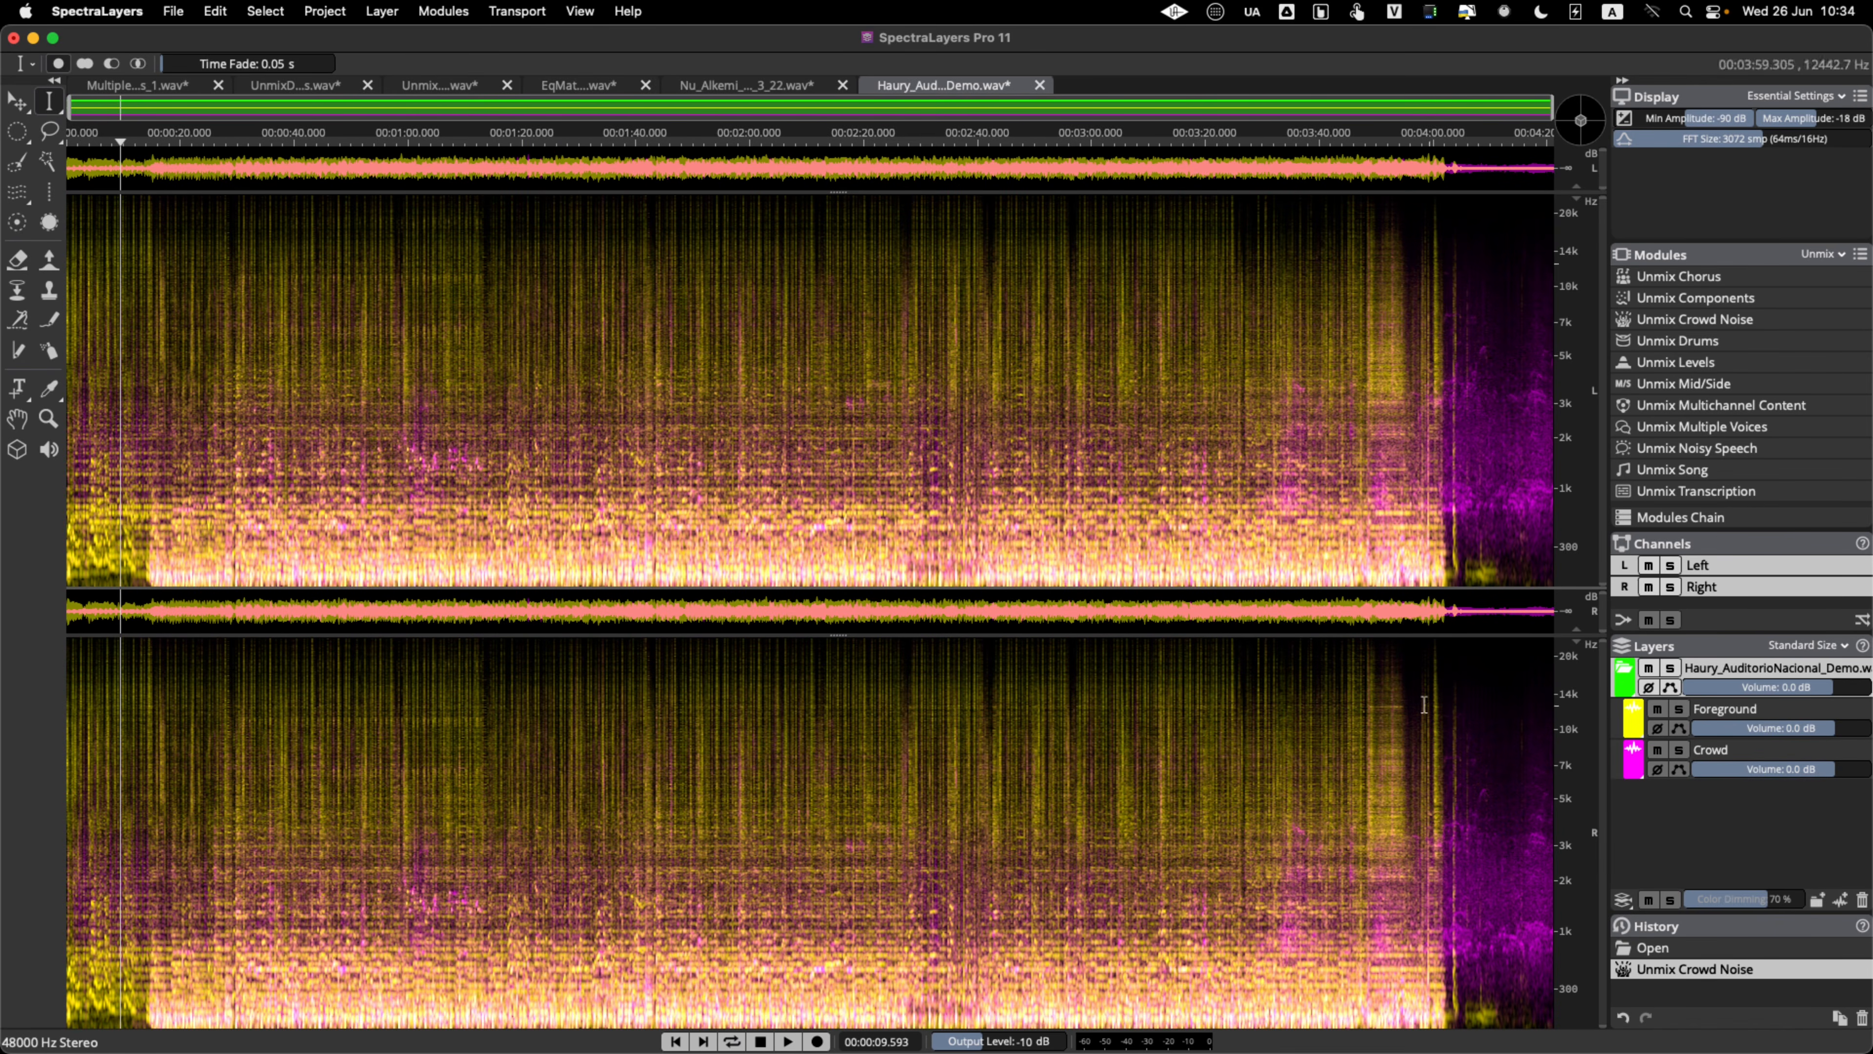
- Solo the Crowd layer, play it at several spots near the end and start of the recording, stop playback and clear the solo
{"action": "left_click", "coordinate": [1683, 748]}
{"action": "left_click", "coordinate": [1302, 937]}
{"action": "key", "text": "space"}
{"action": "left_click", "coordinate": [1385, 881]}
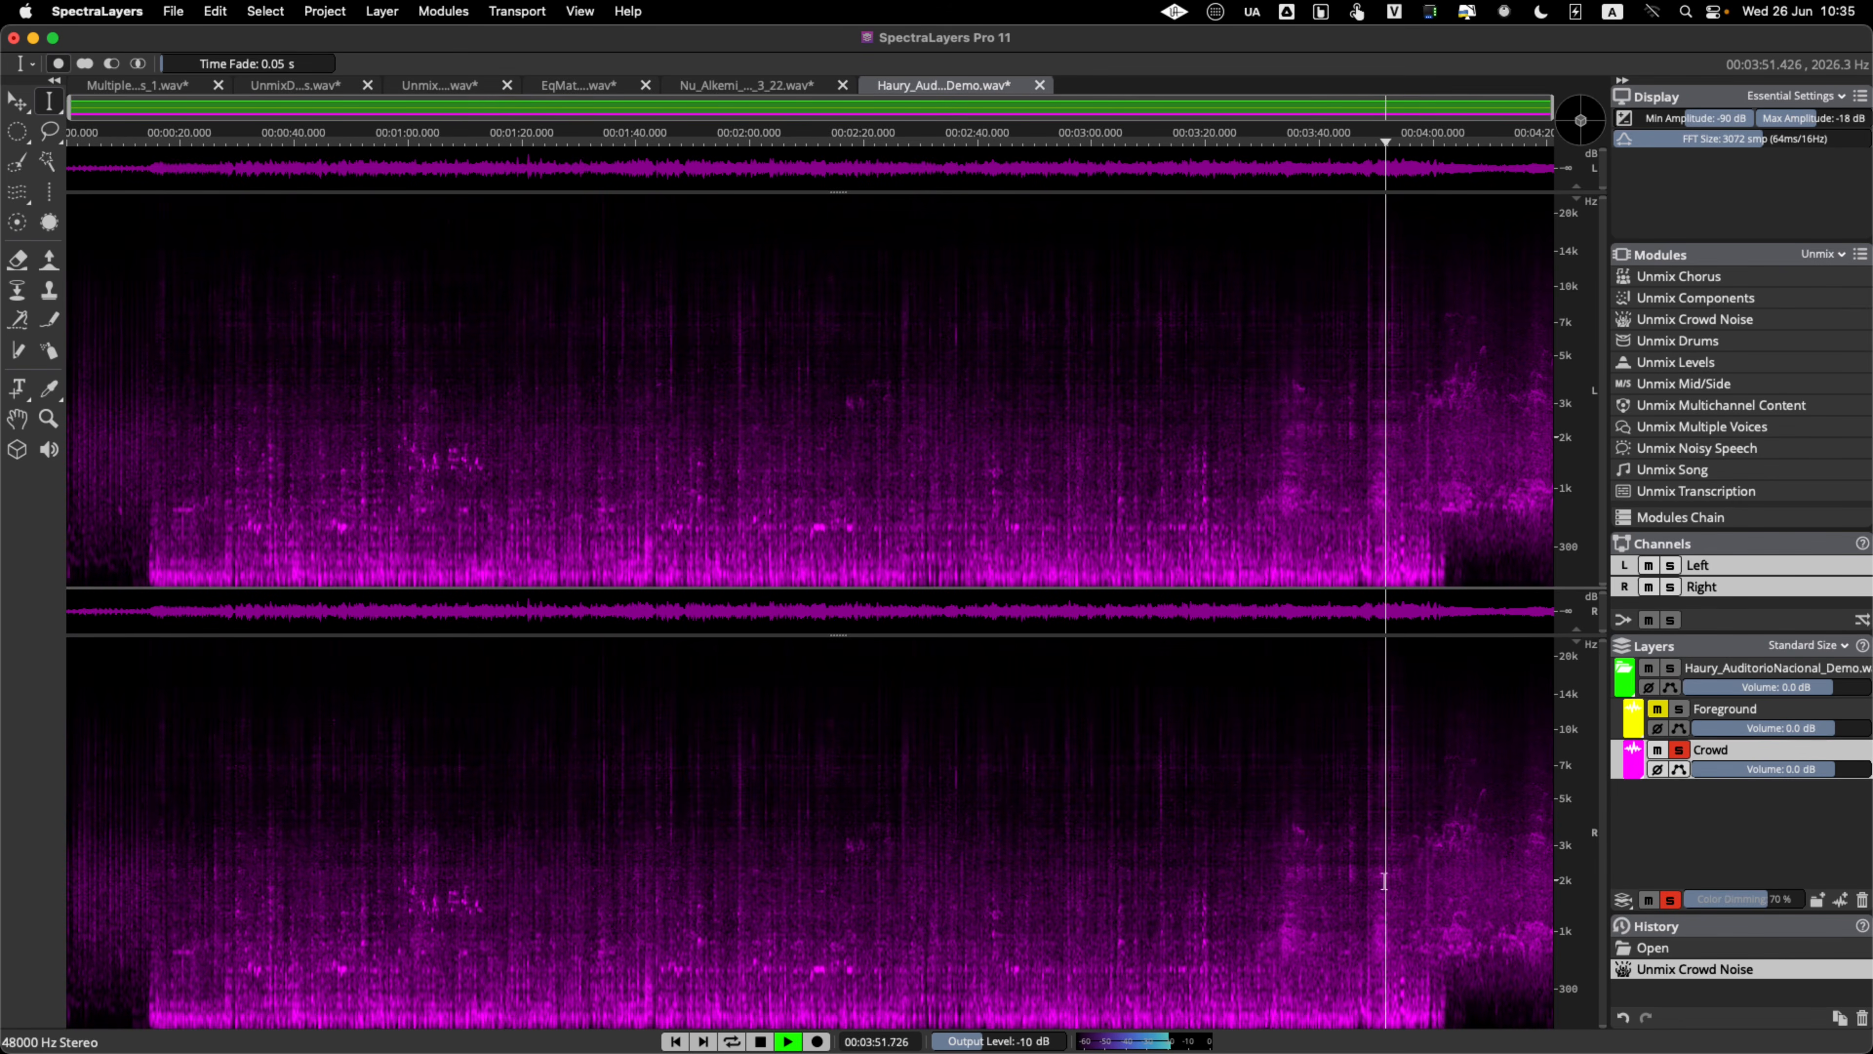
{"action": "left_click", "coordinate": [1447, 886]}
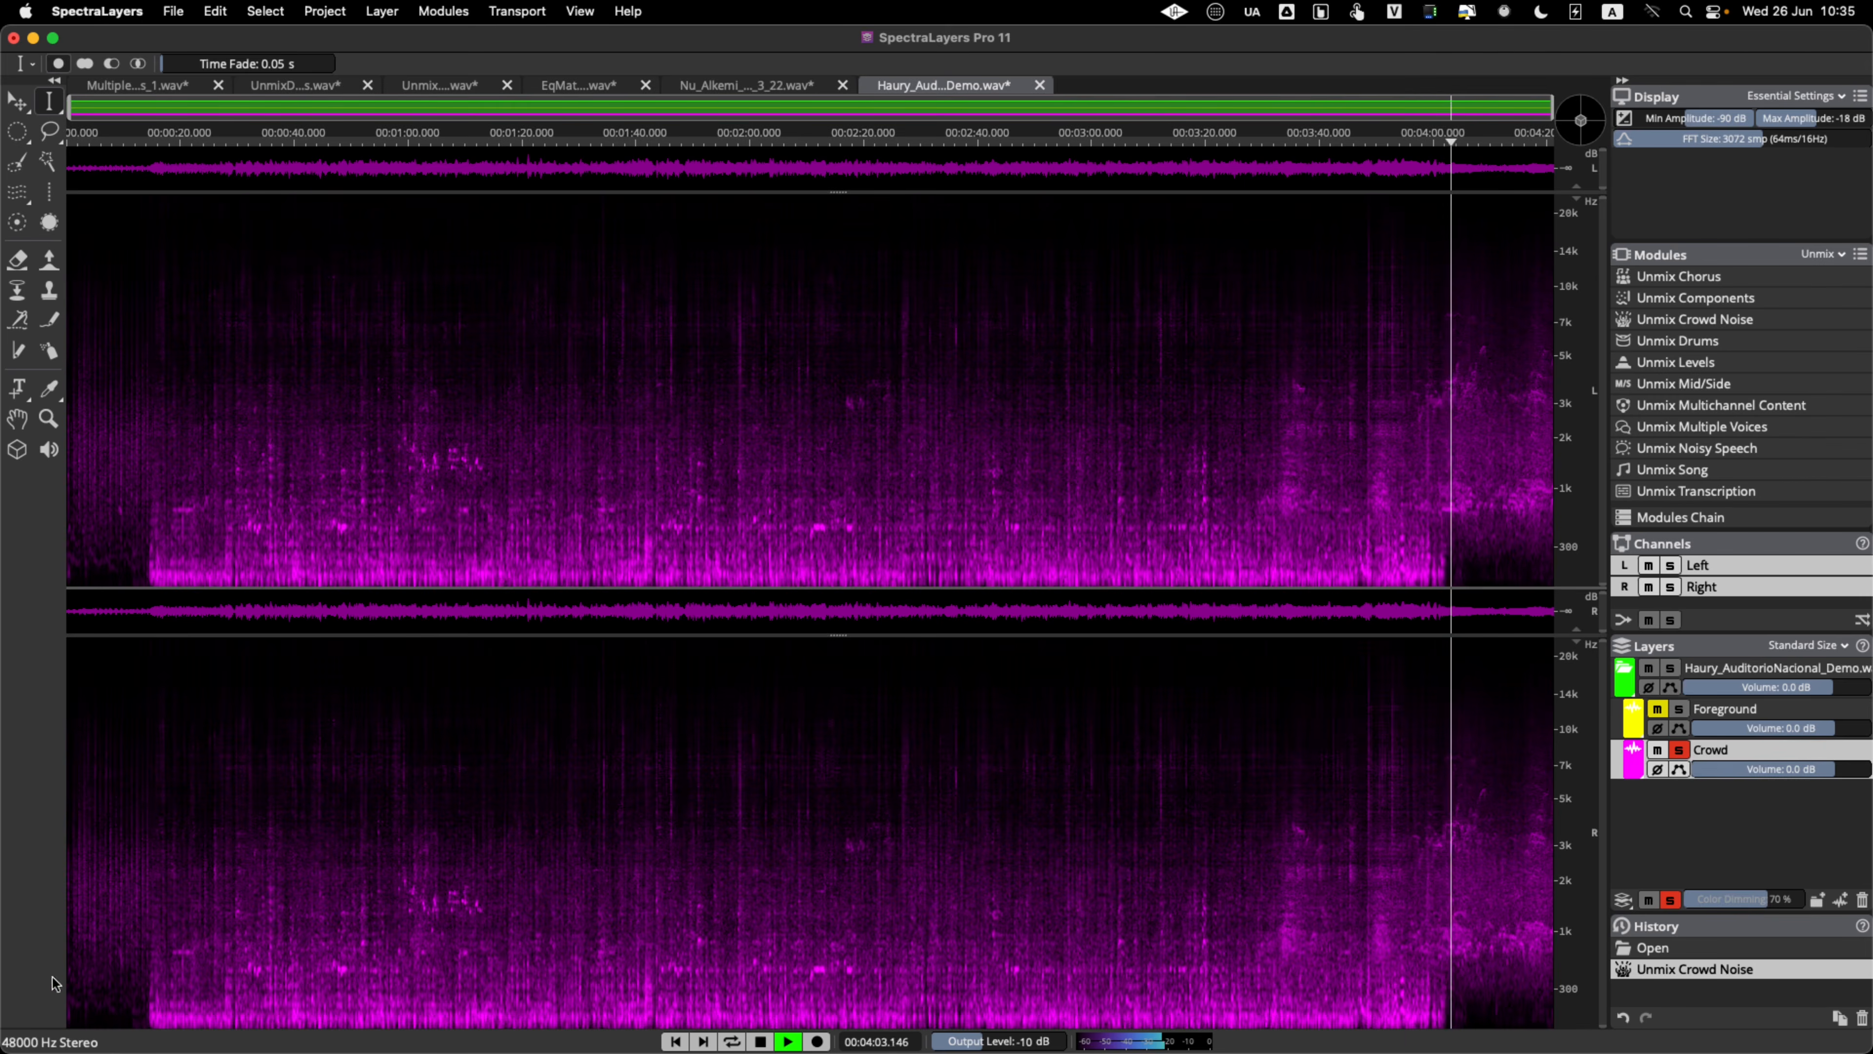
{"action": "left_click", "coordinate": [114, 885]}
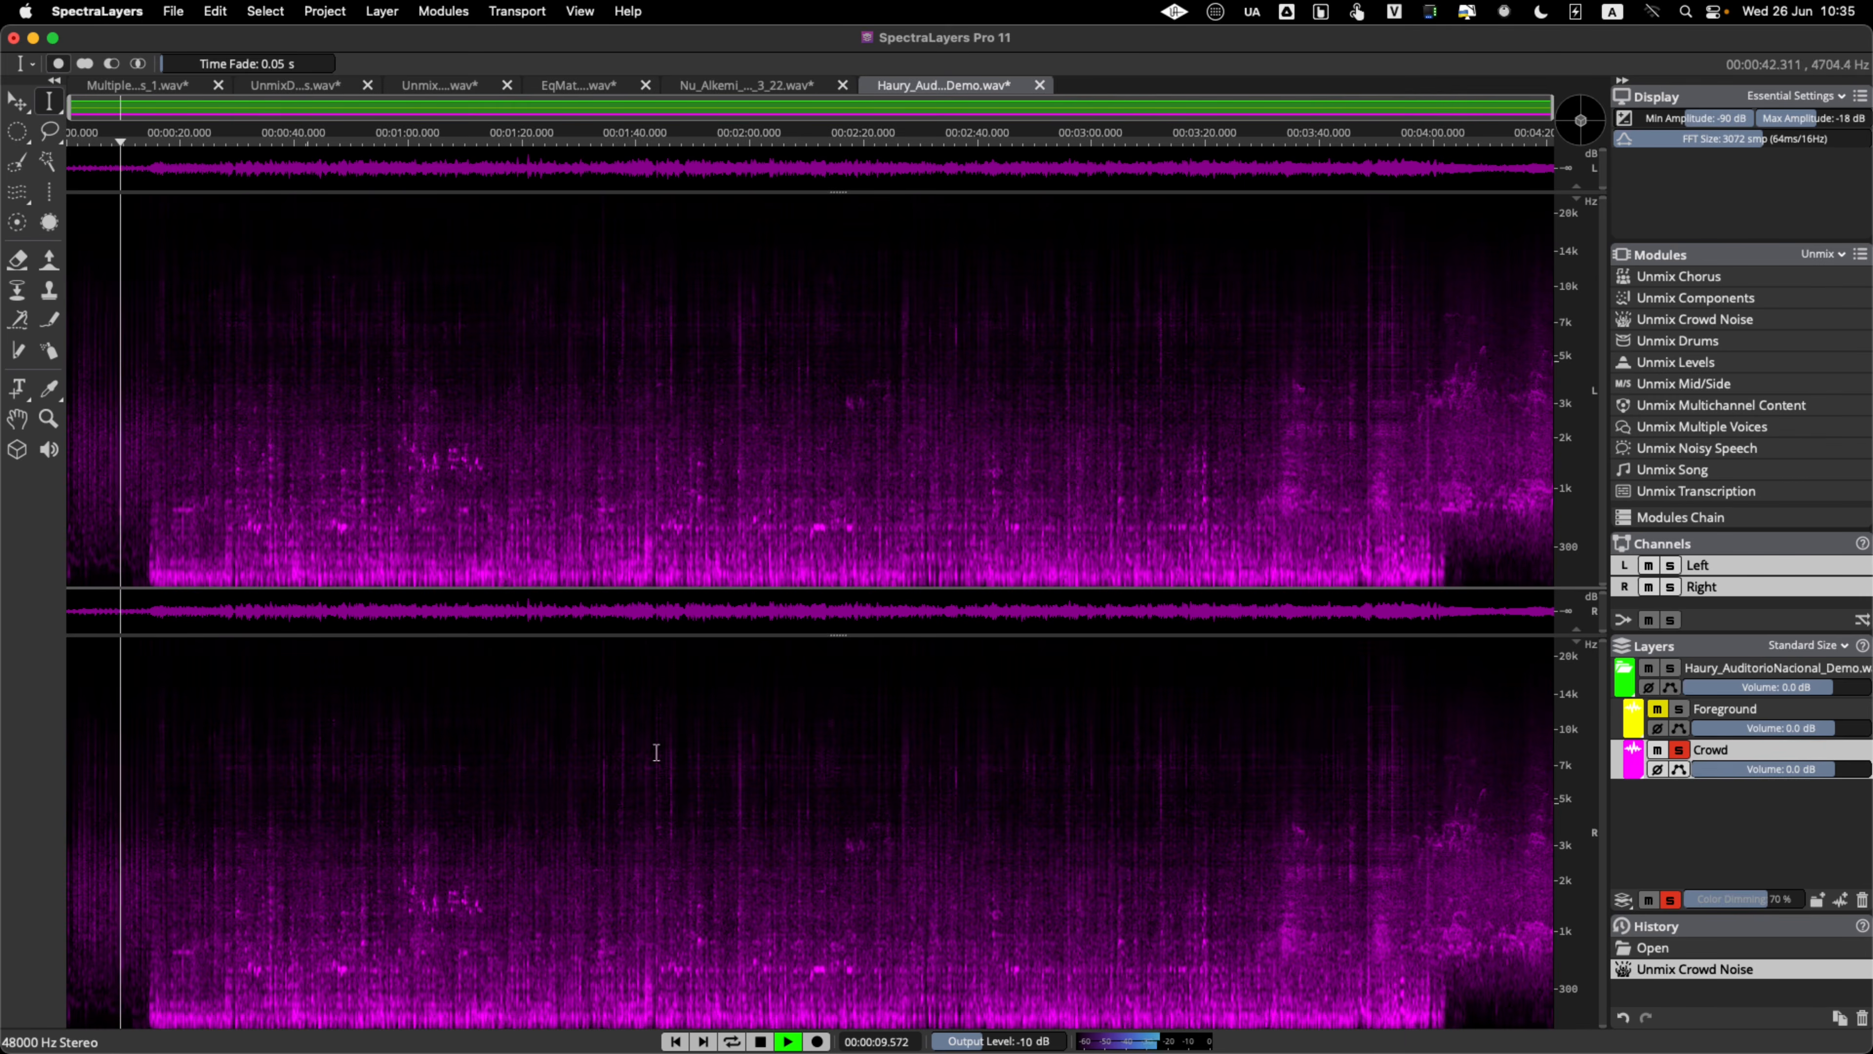
{"action": "key", "text": "space"}
{"action": "left_click", "coordinate": [1681, 750]}
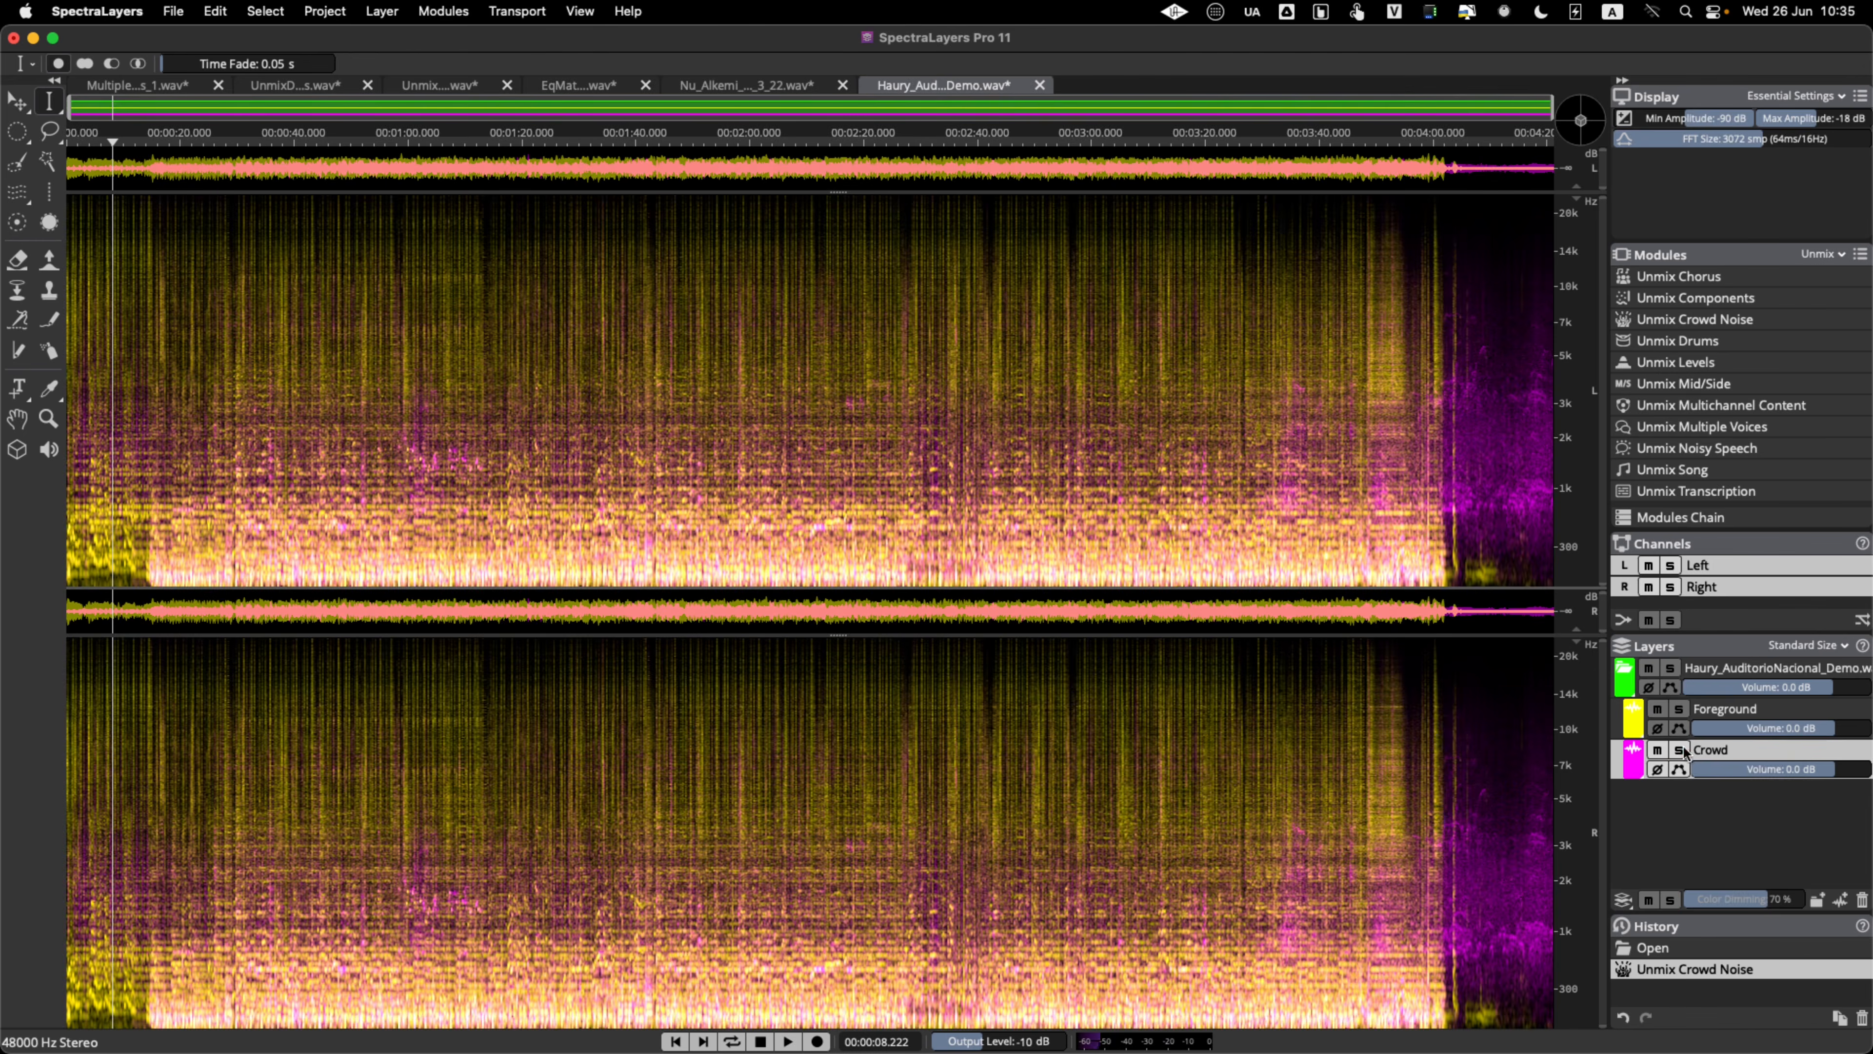
- Mute the Crowd layer to hear the Foreground alone near the start and from about 00:03:43, stop playback and unmute the layer
{"action": "key", "text": "space"}
{"action": "left_click", "coordinate": [1660, 751]}
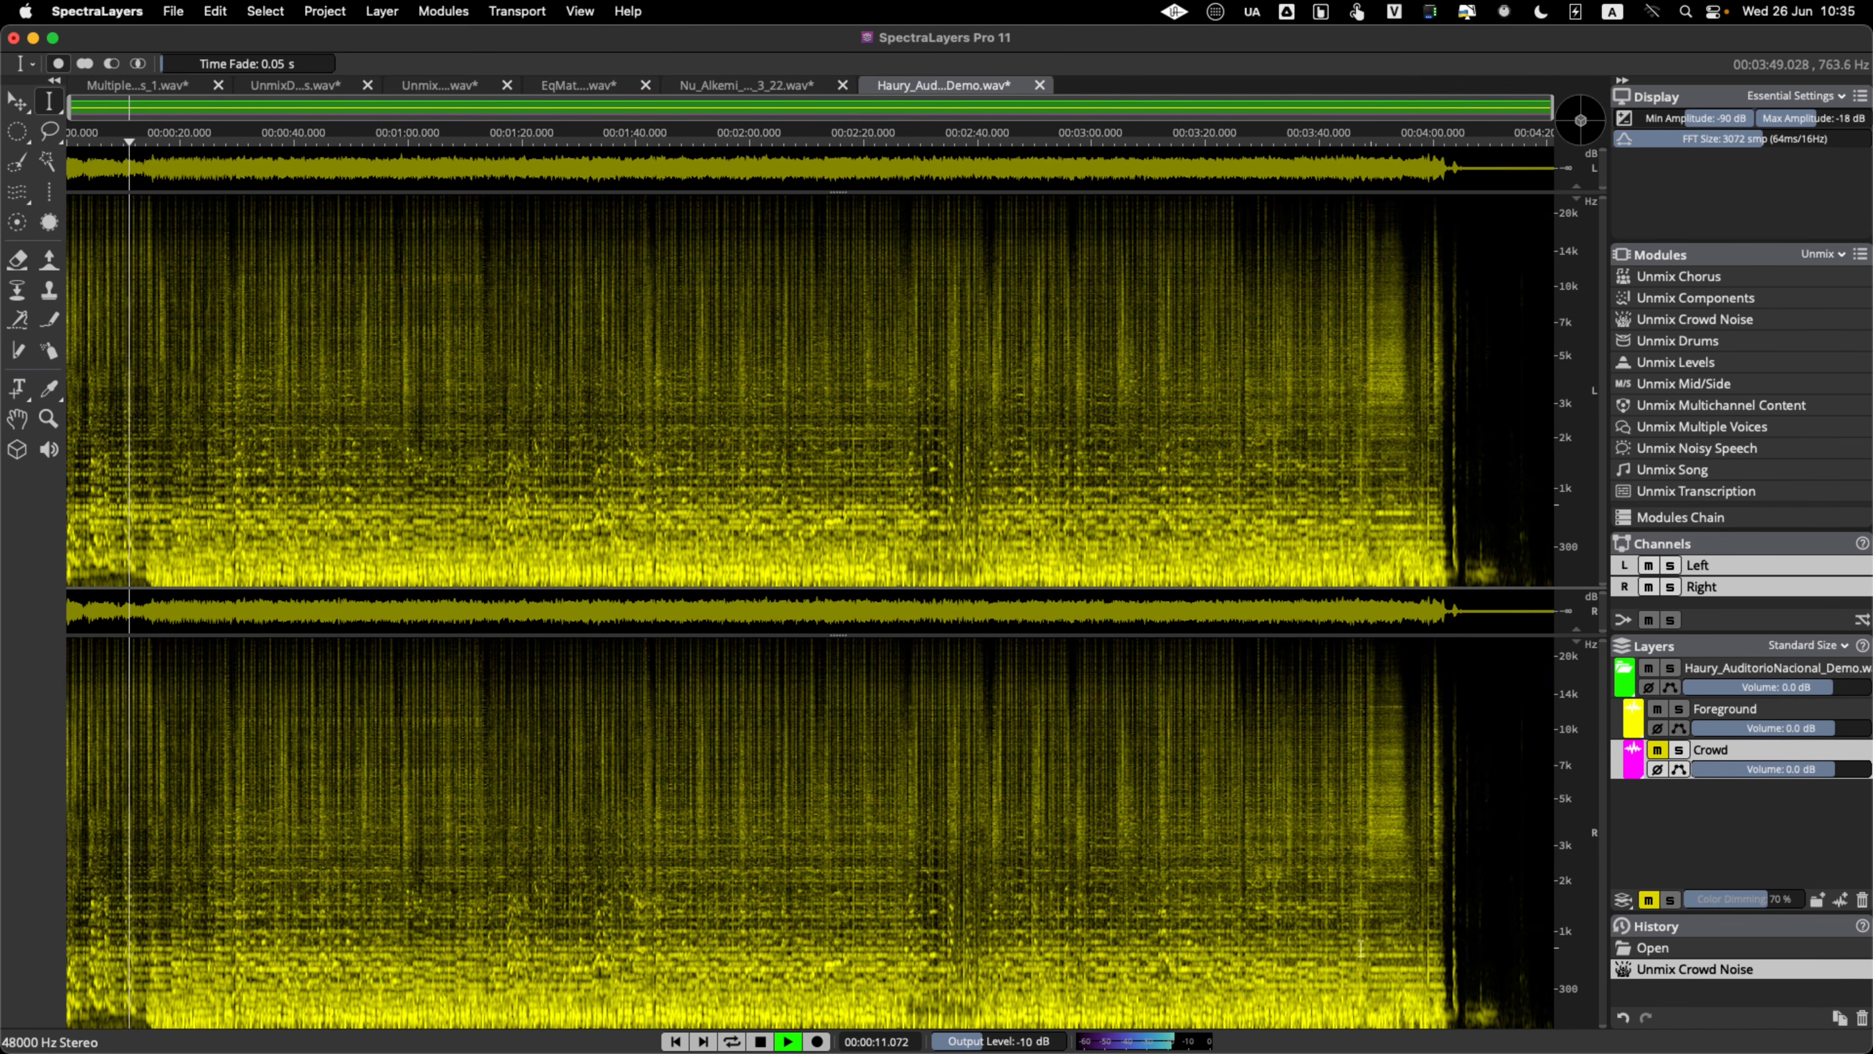
{"action": "left_click", "coordinate": [1340, 947]}
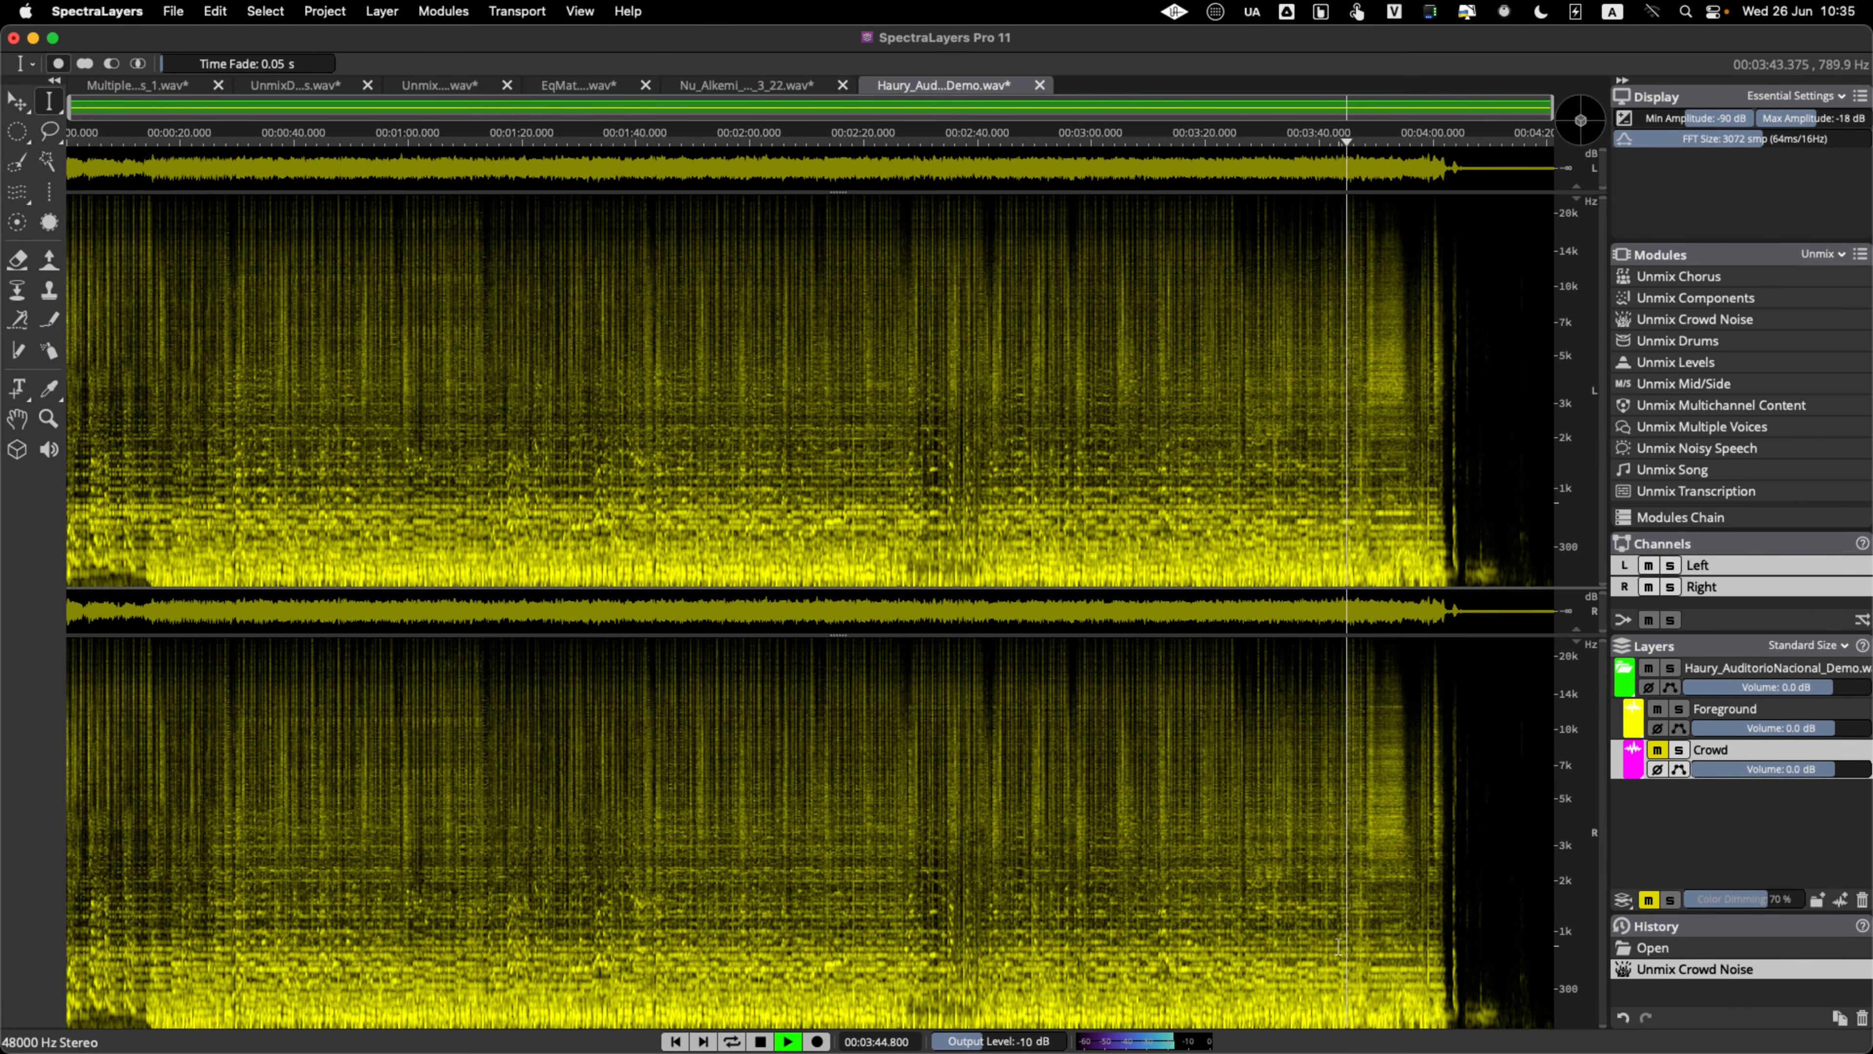
{"action": "key", "text": "space"}
{"action": "left_click", "coordinate": [1659, 751]}
- Raise the Crowd layer's volume to 6.0 dB during playback, audition the recording's opening, reset the volume to 0.0 dB and stop
{"action": "key", "text": "space"}
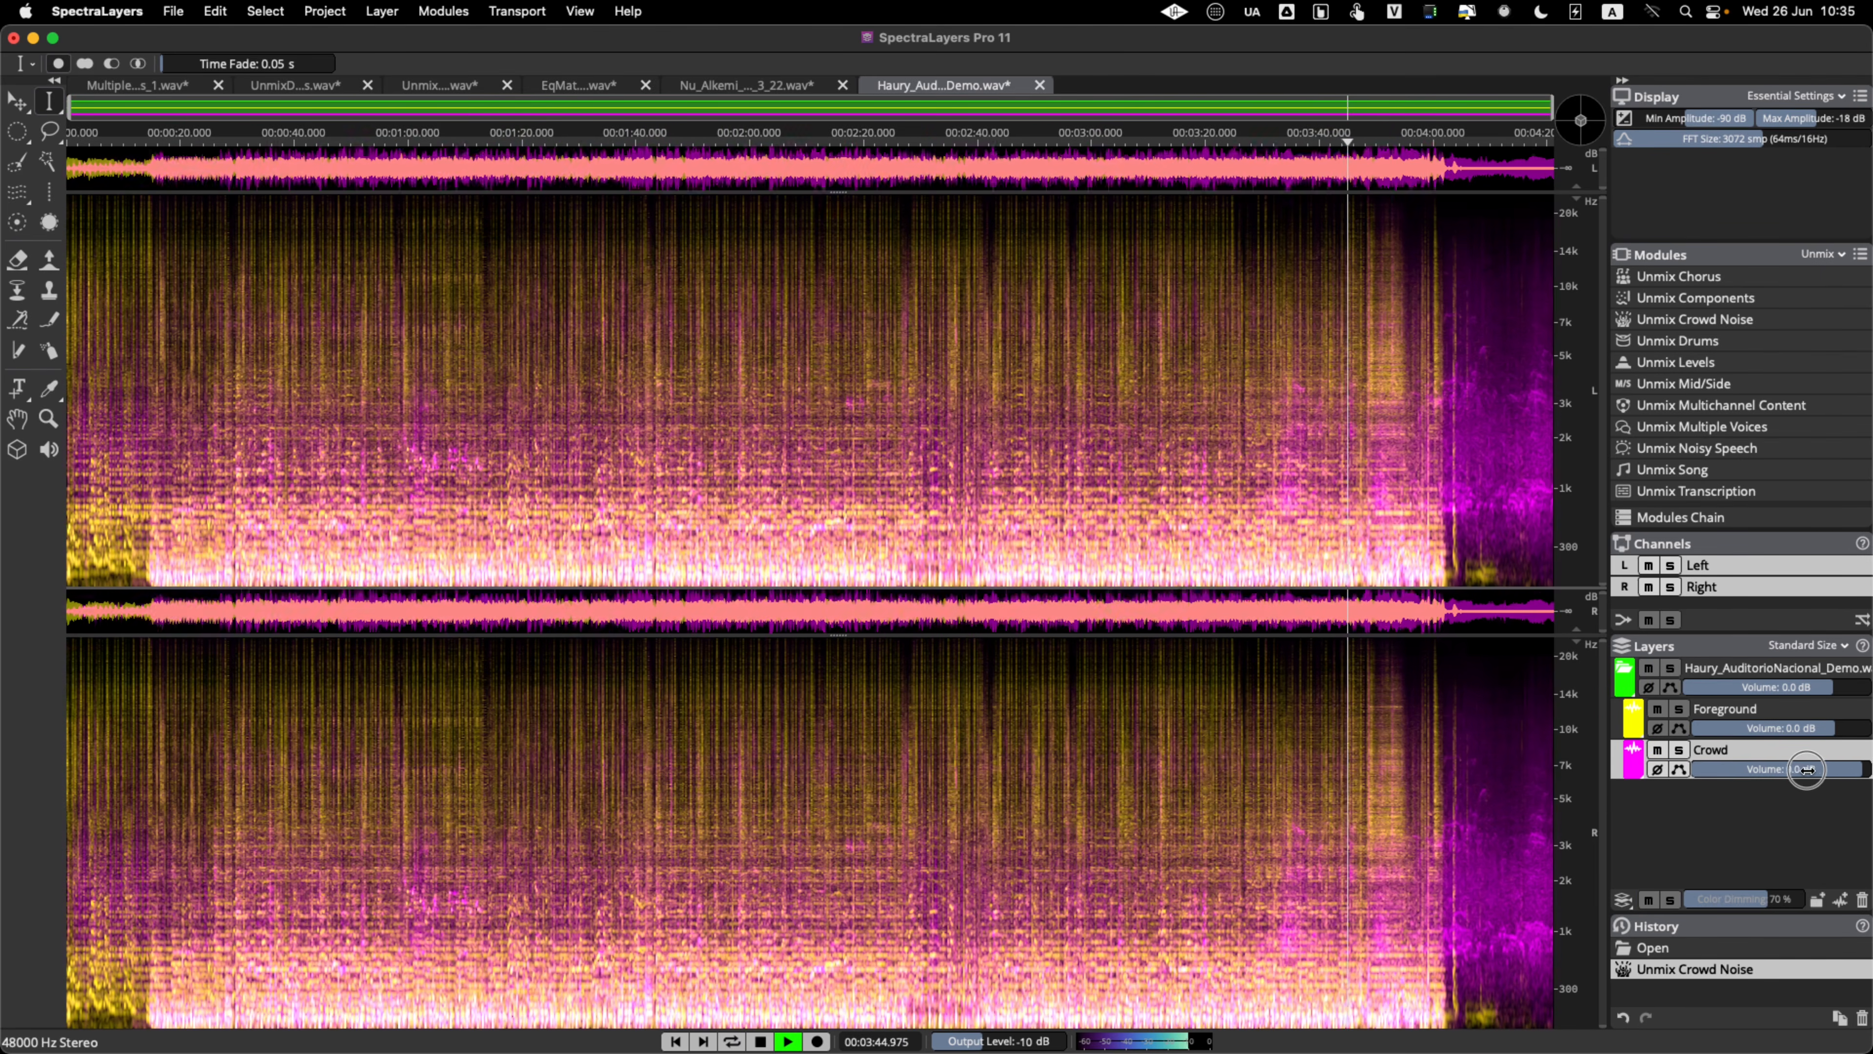
{"action": "left_click_drag", "start_coordinate": [1785, 769], "coordinate": [1797, 771]}
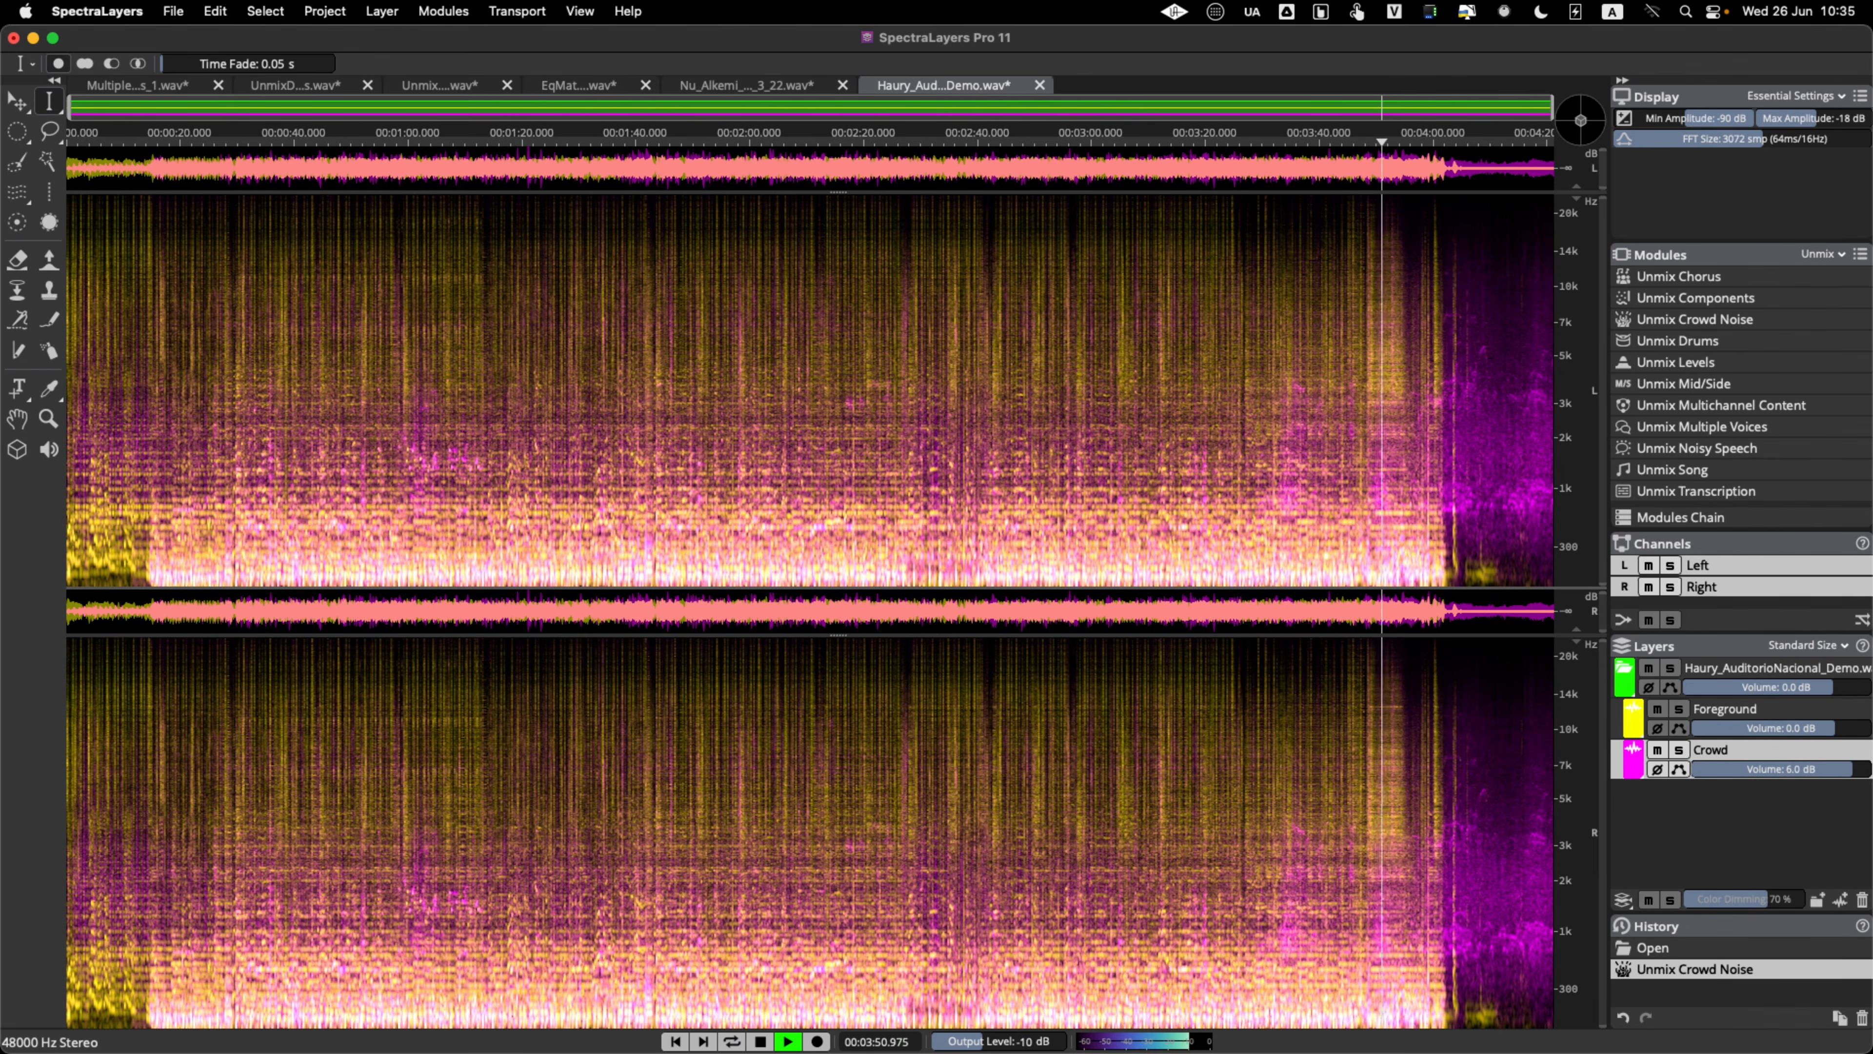
{"action": "left_click", "coordinate": [95, 864]}
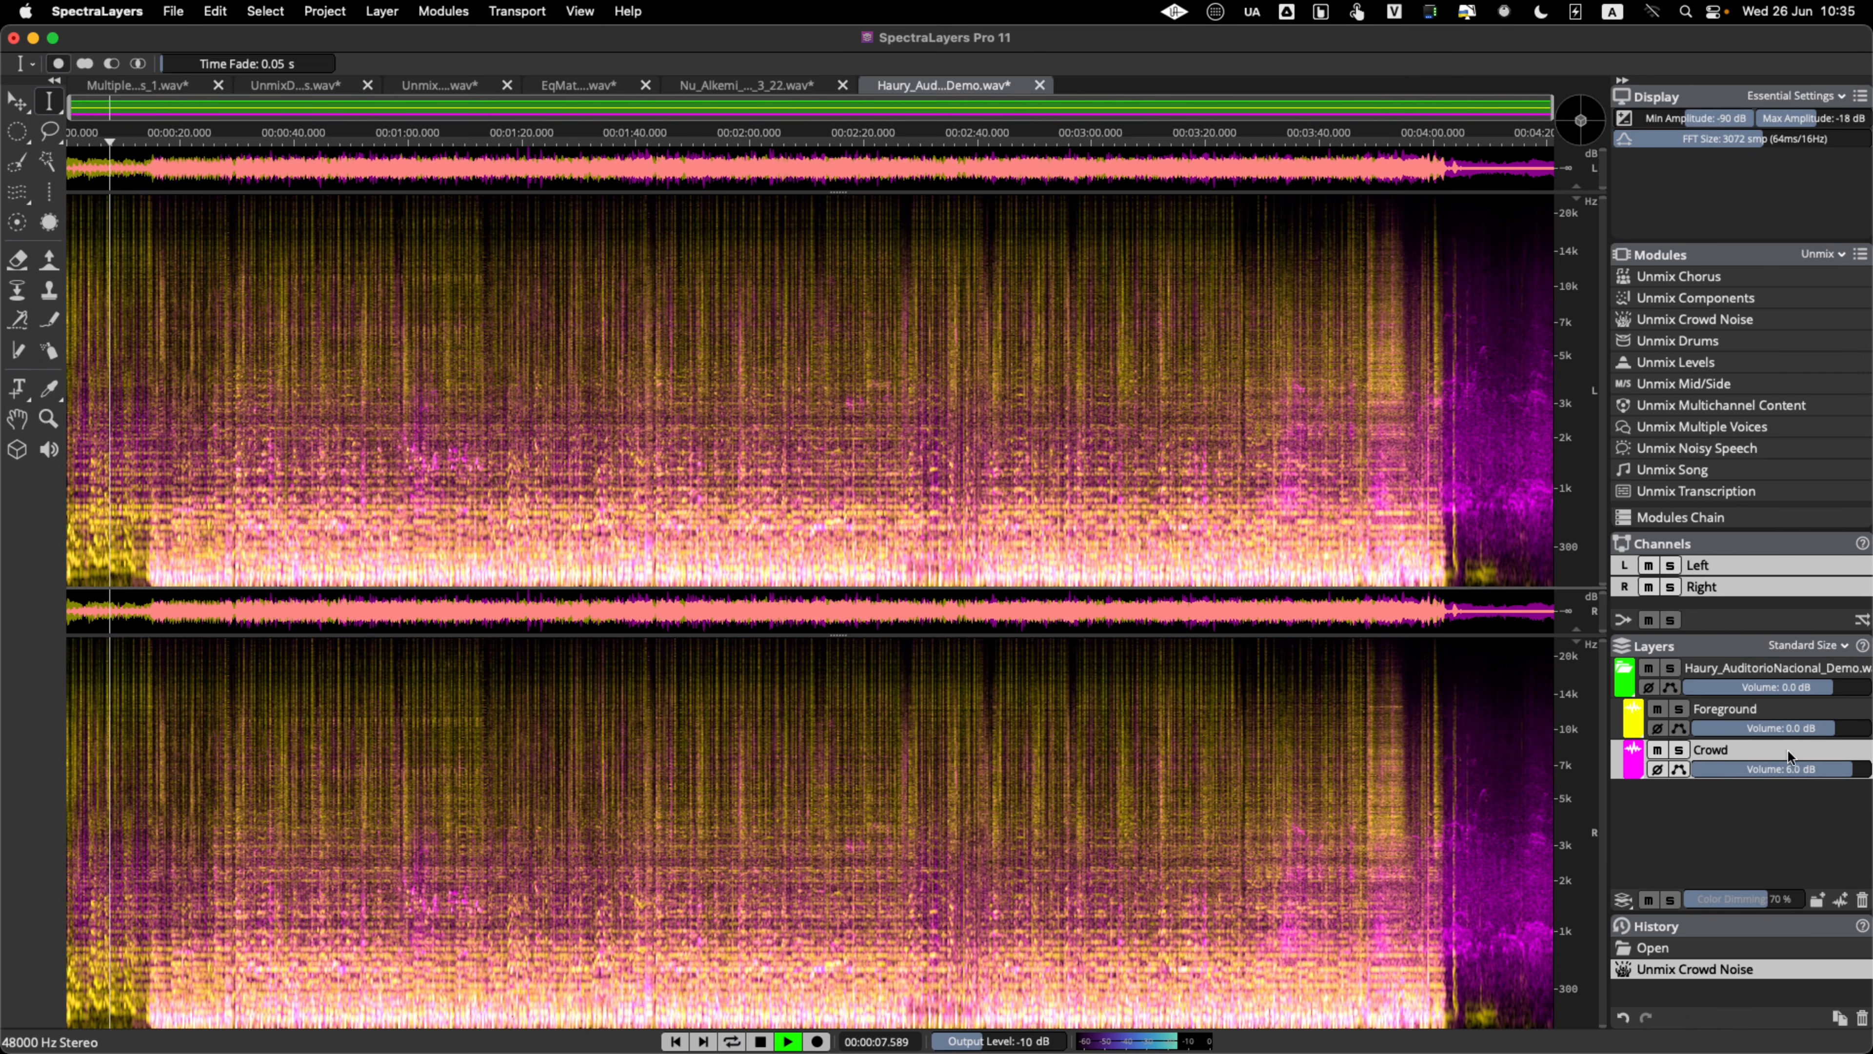
{"action": "double_click", "coordinate": [1803, 766]}
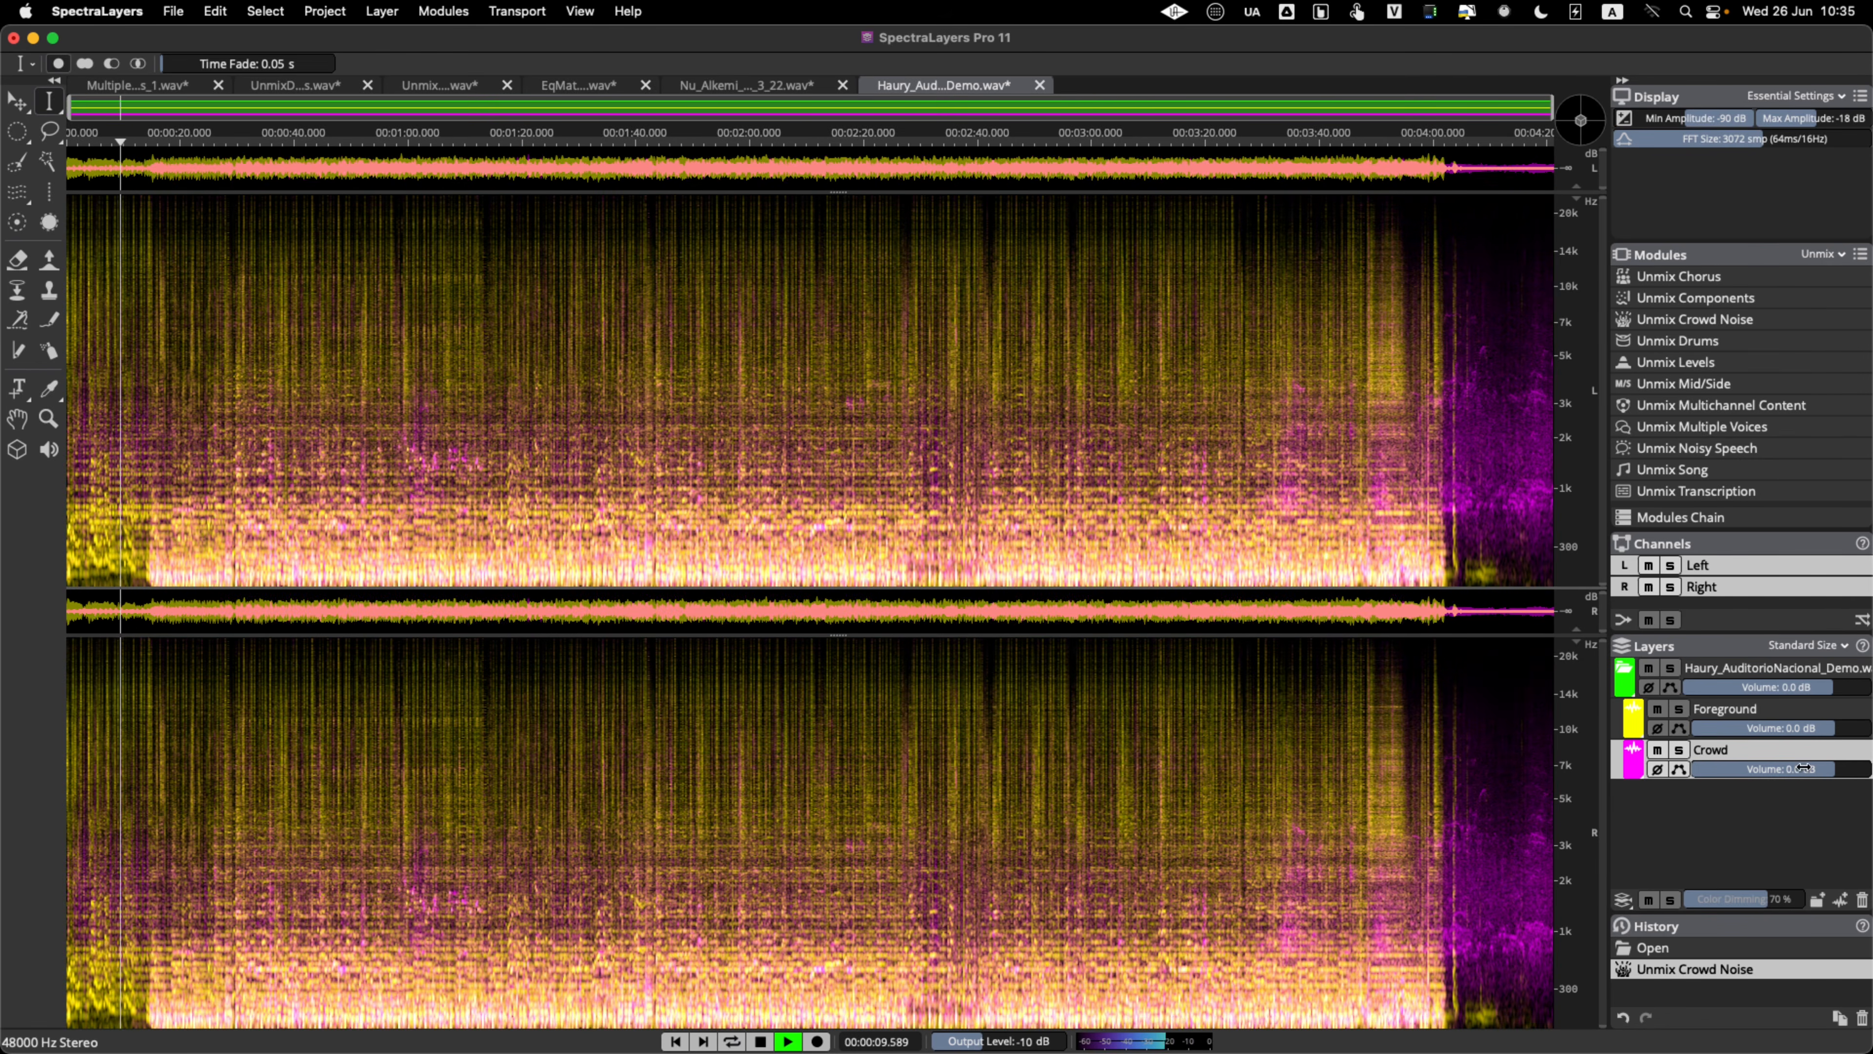
{"action": "key", "text": "space"}
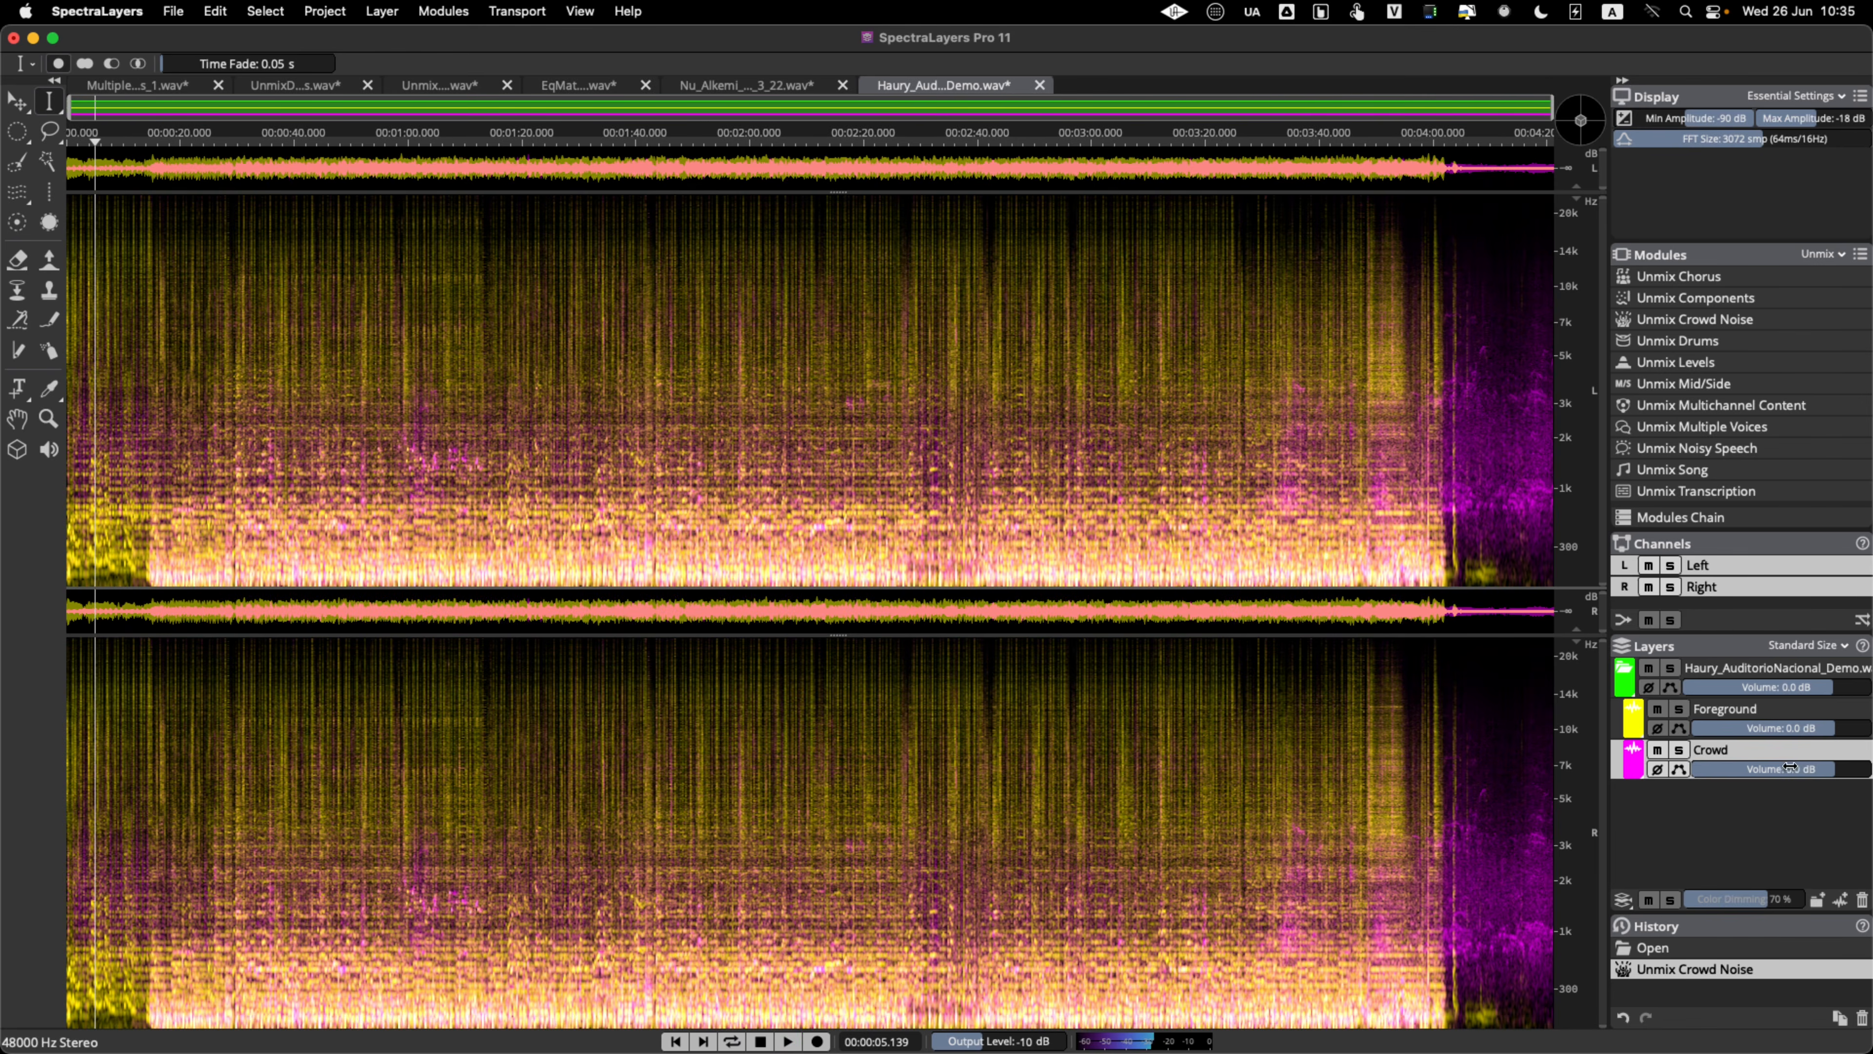
- Enable the Crowd layer's volume envelope with Color Dimming on, and raise the envelope over the first seconds using two added points
{"action": "left_click", "coordinate": [1678, 770]}
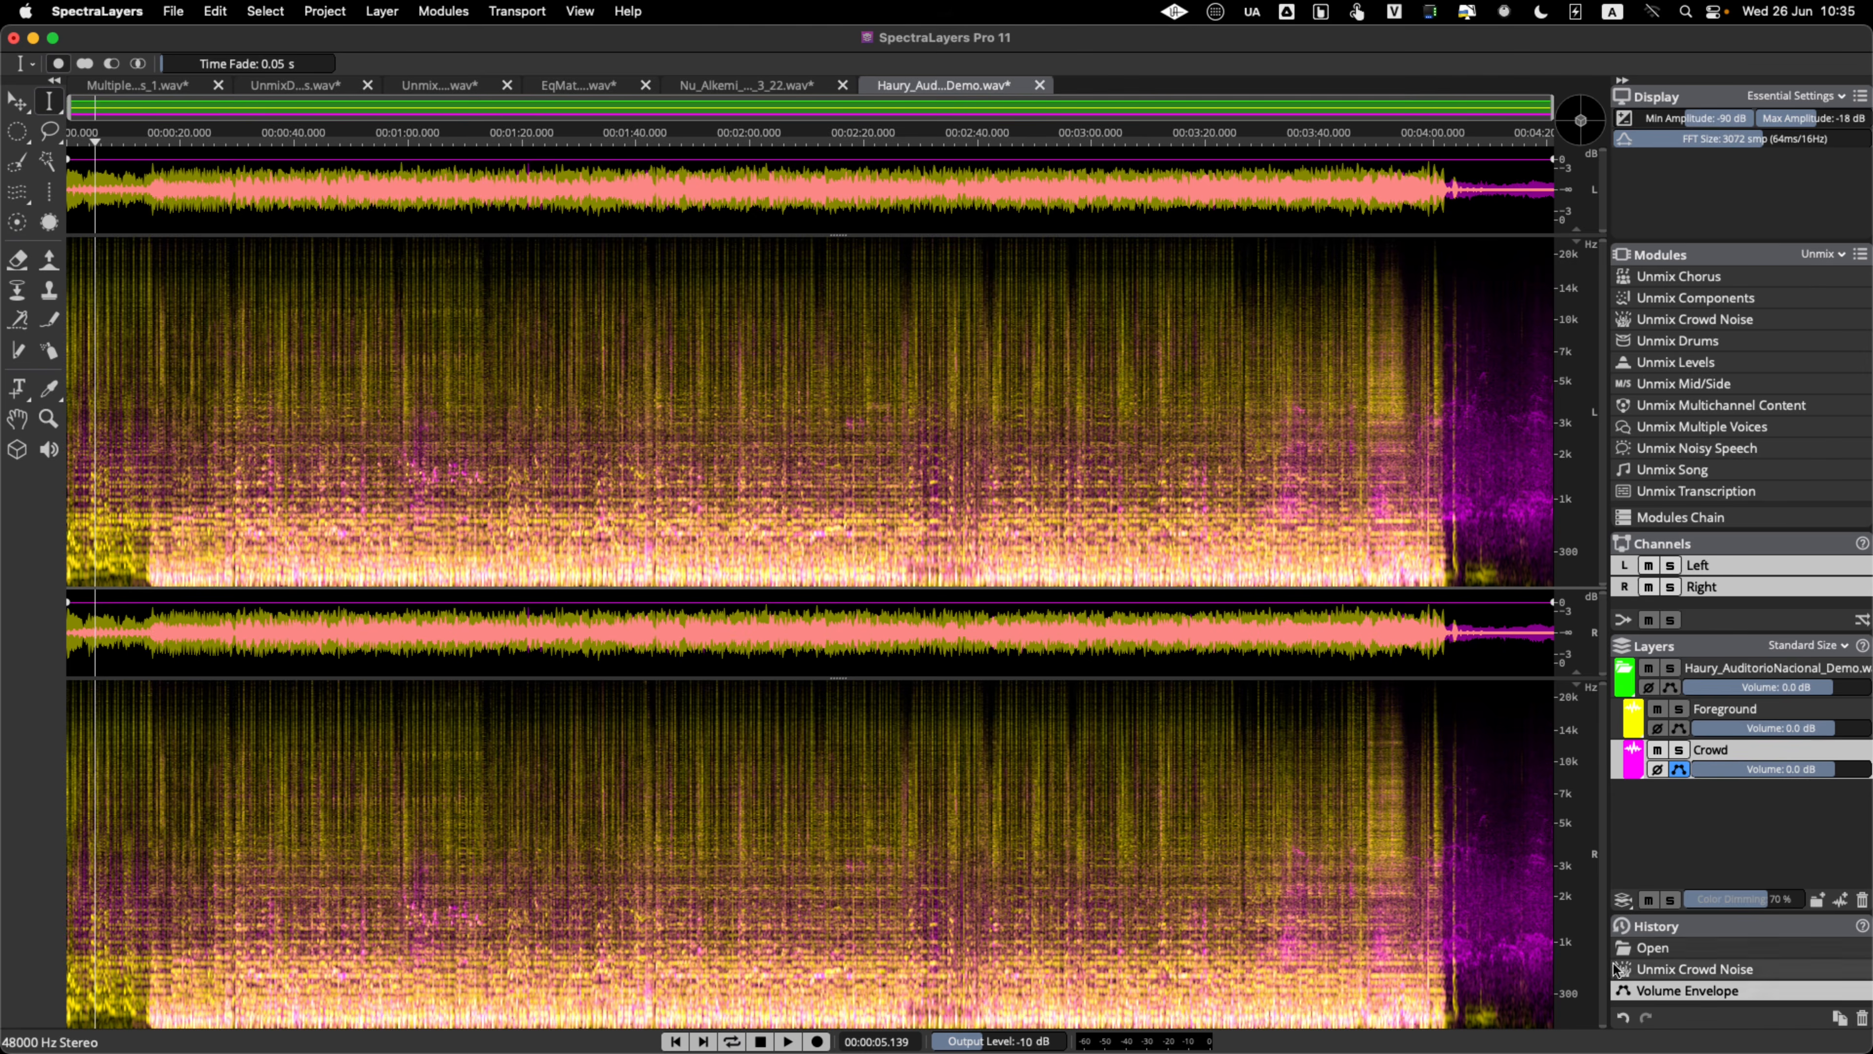
{"action": "left_click", "coordinate": [1623, 900]}
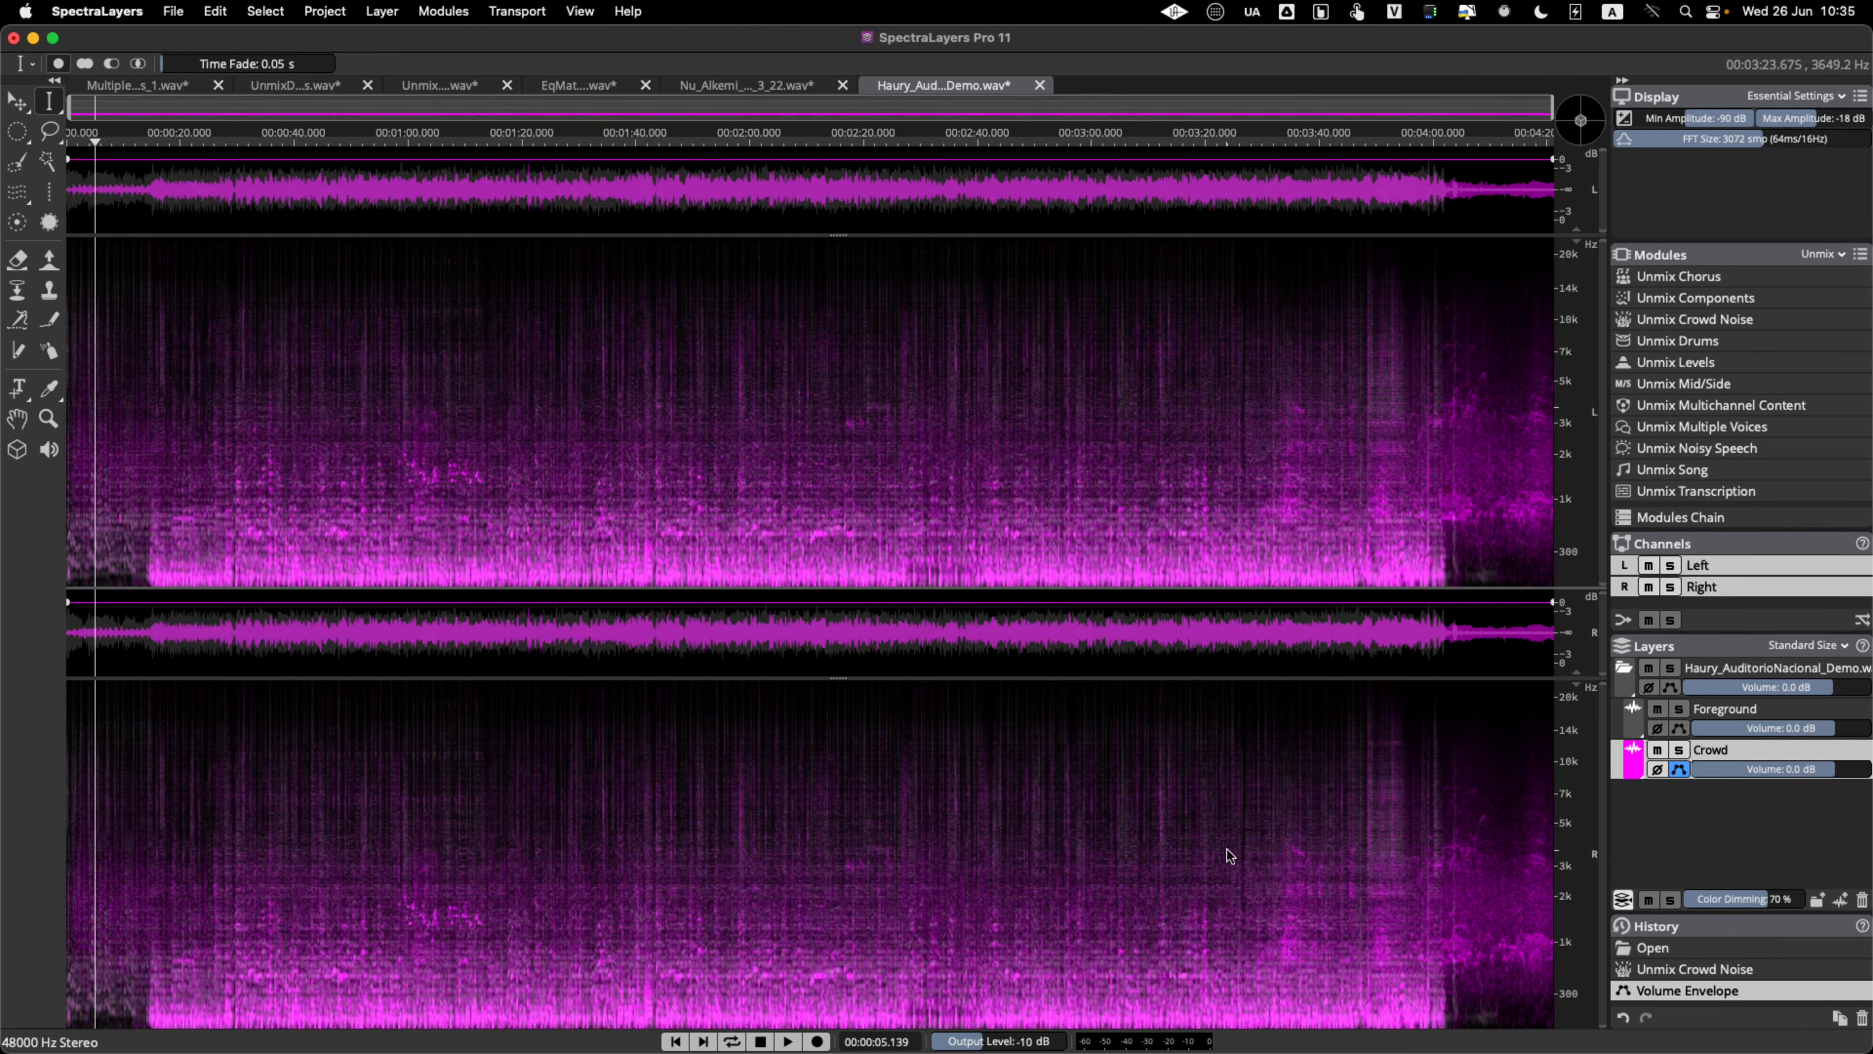
{"action": "left_click", "coordinate": [161, 605]}
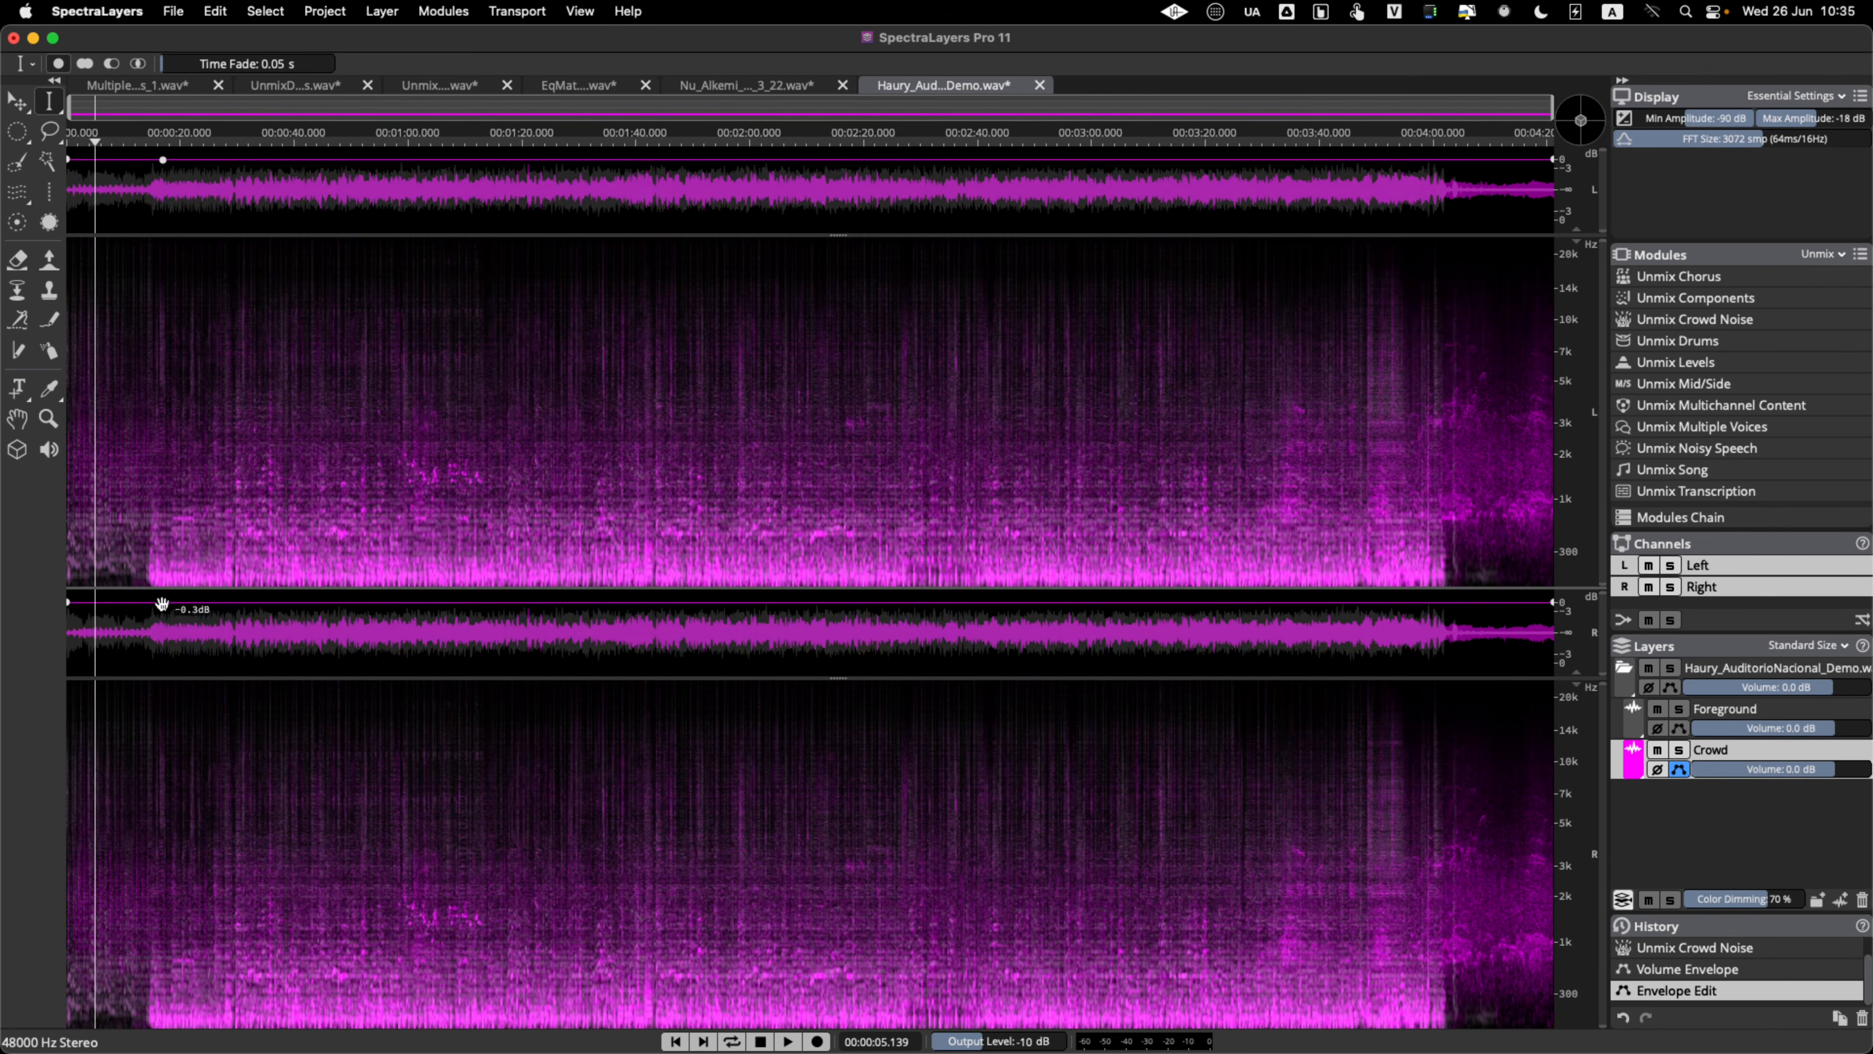
{"action": "left_click_drag", "start_coordinate": [143, 598], "coordinate": [141, 594]}
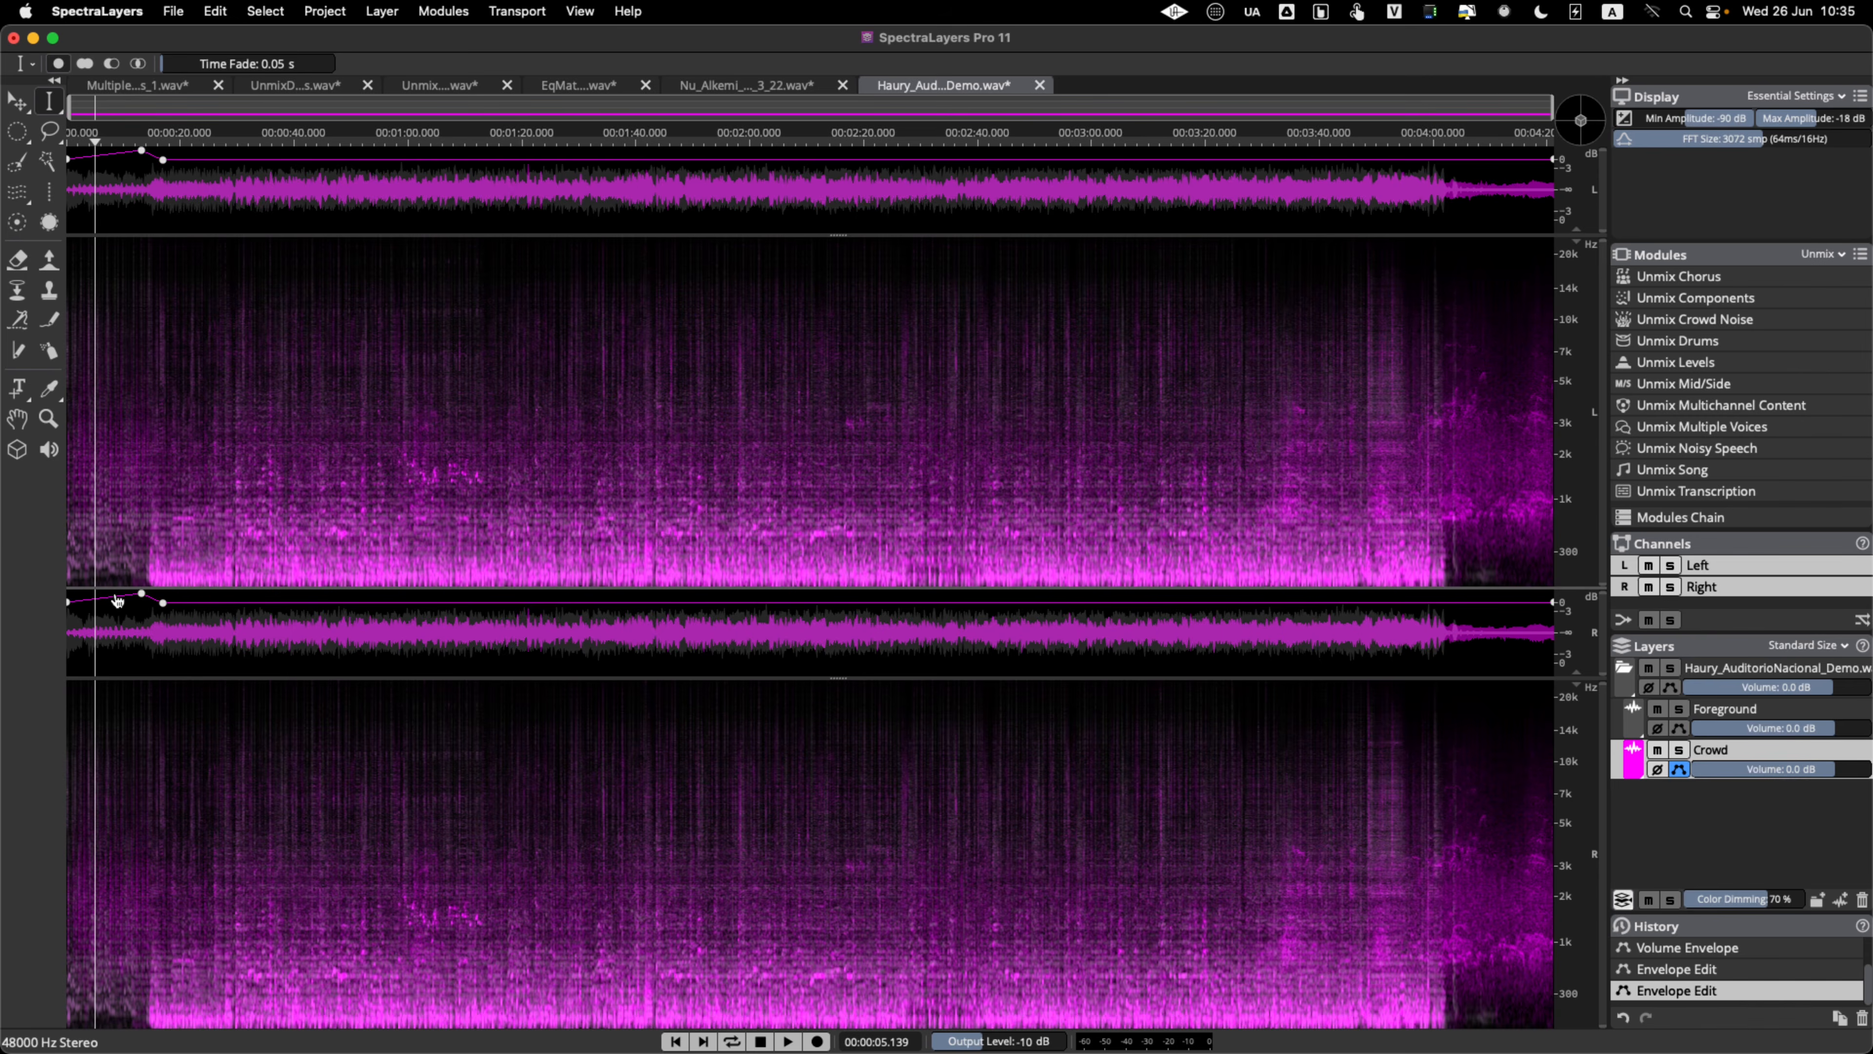
{"action": "left_click", "coordinate": [69, 591]}
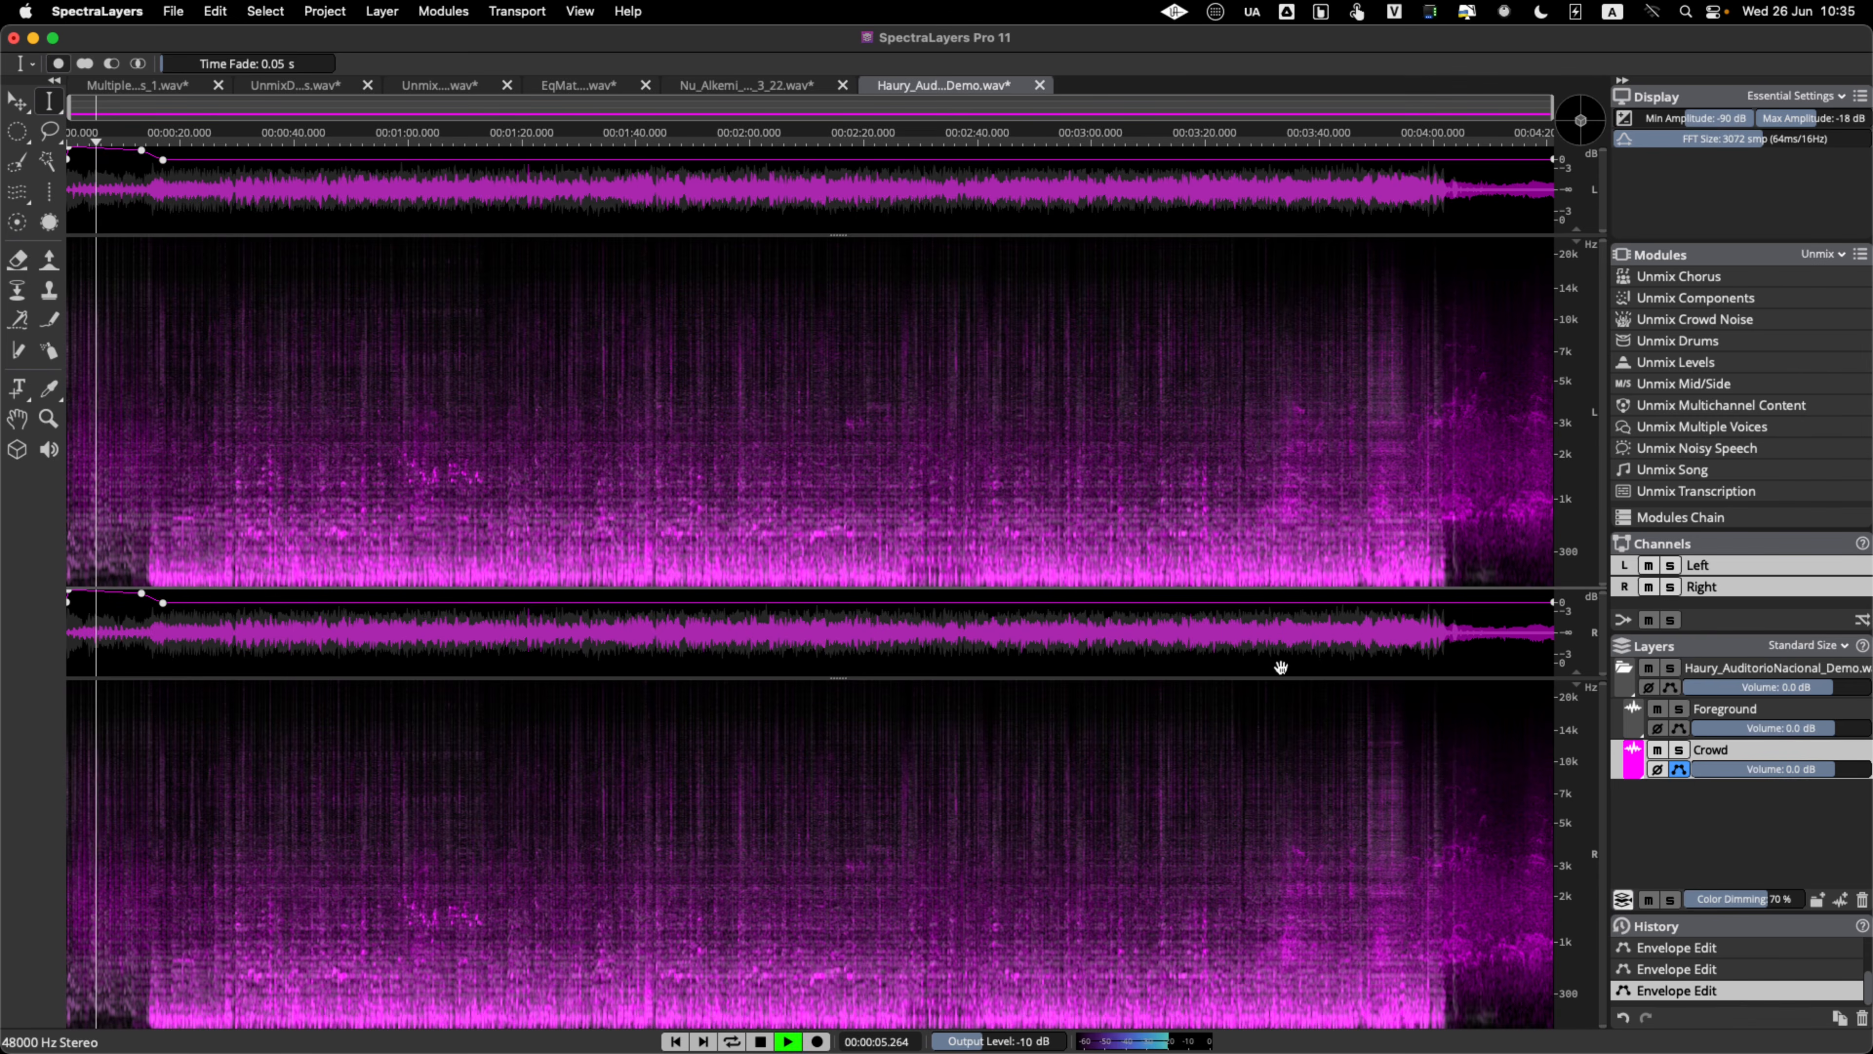
- Turn off the Crowd layer's volume envelope and select the parent layer containing Foreground and Crowd
{"action": "left_click", "coordinate": [1681, 772]}
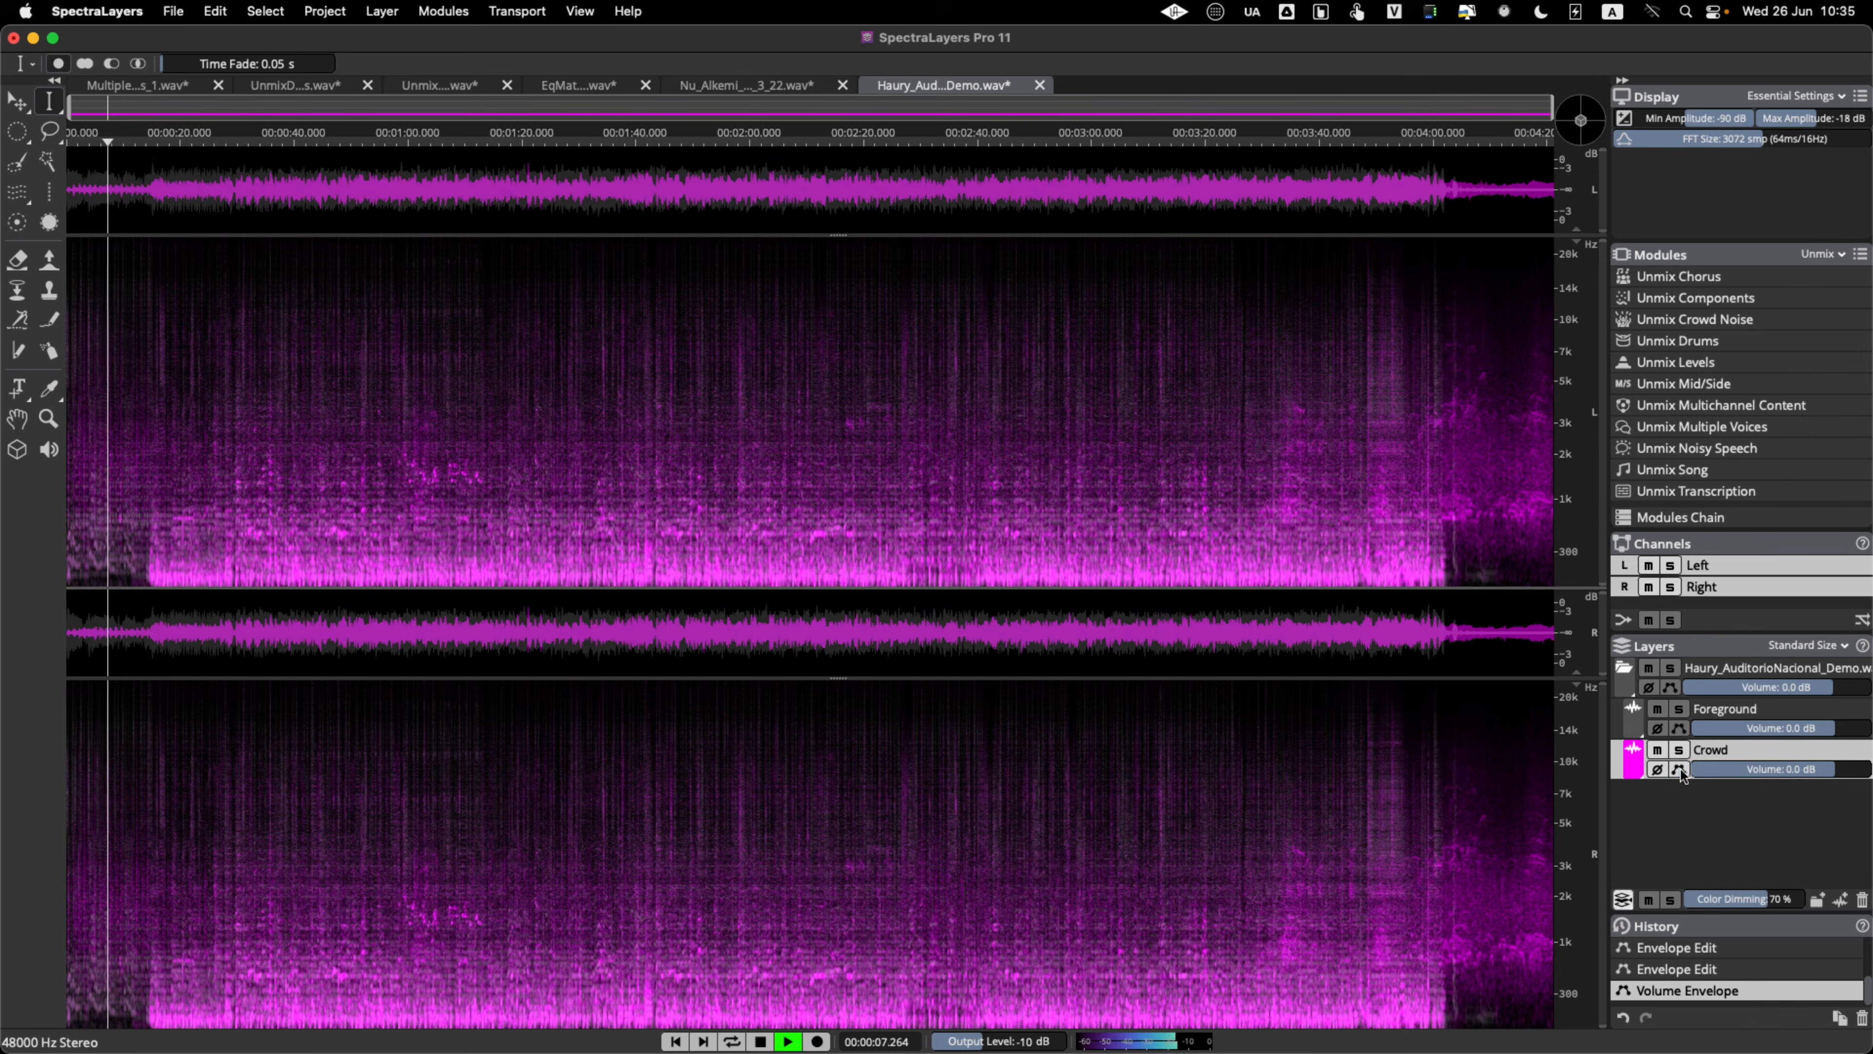
{"action": "left_click", "coordinate": [1722, 668]}
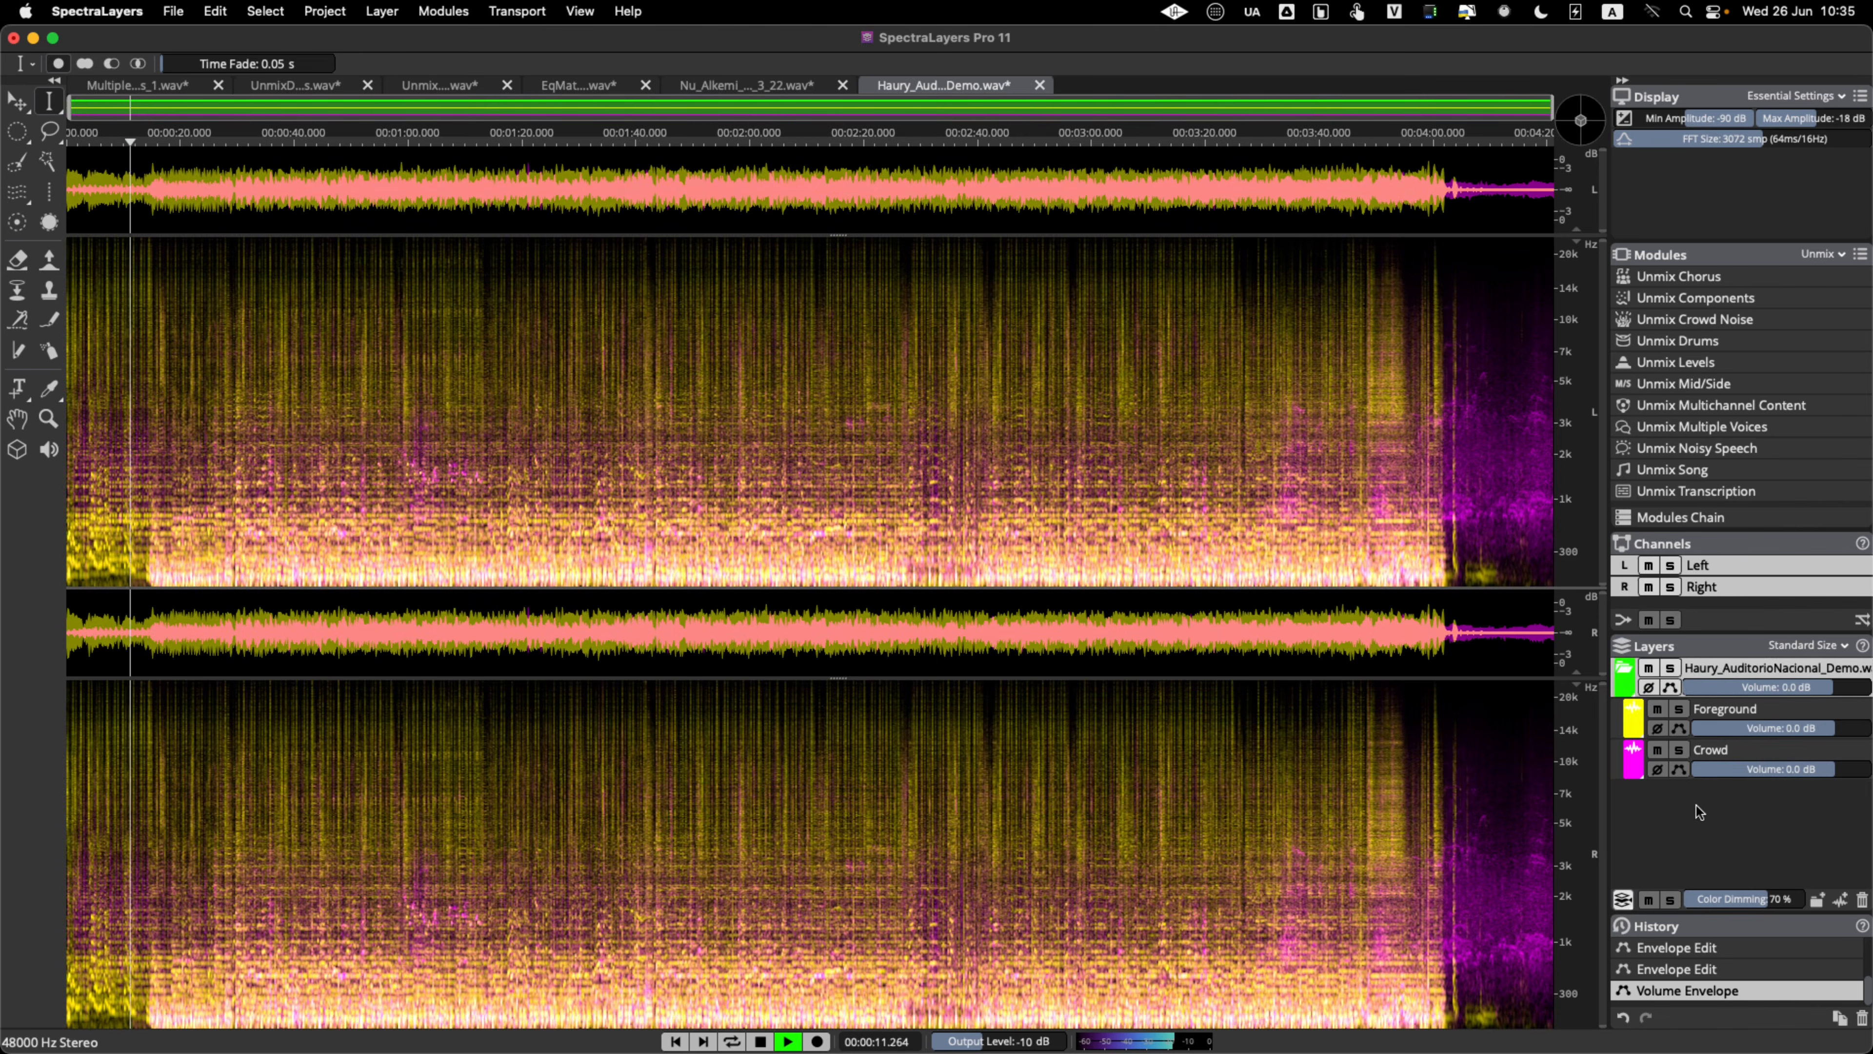
- Stop the concert recording's playback and audition the stereo song from about seven seconds in
{"action": "key", "text": "space"}
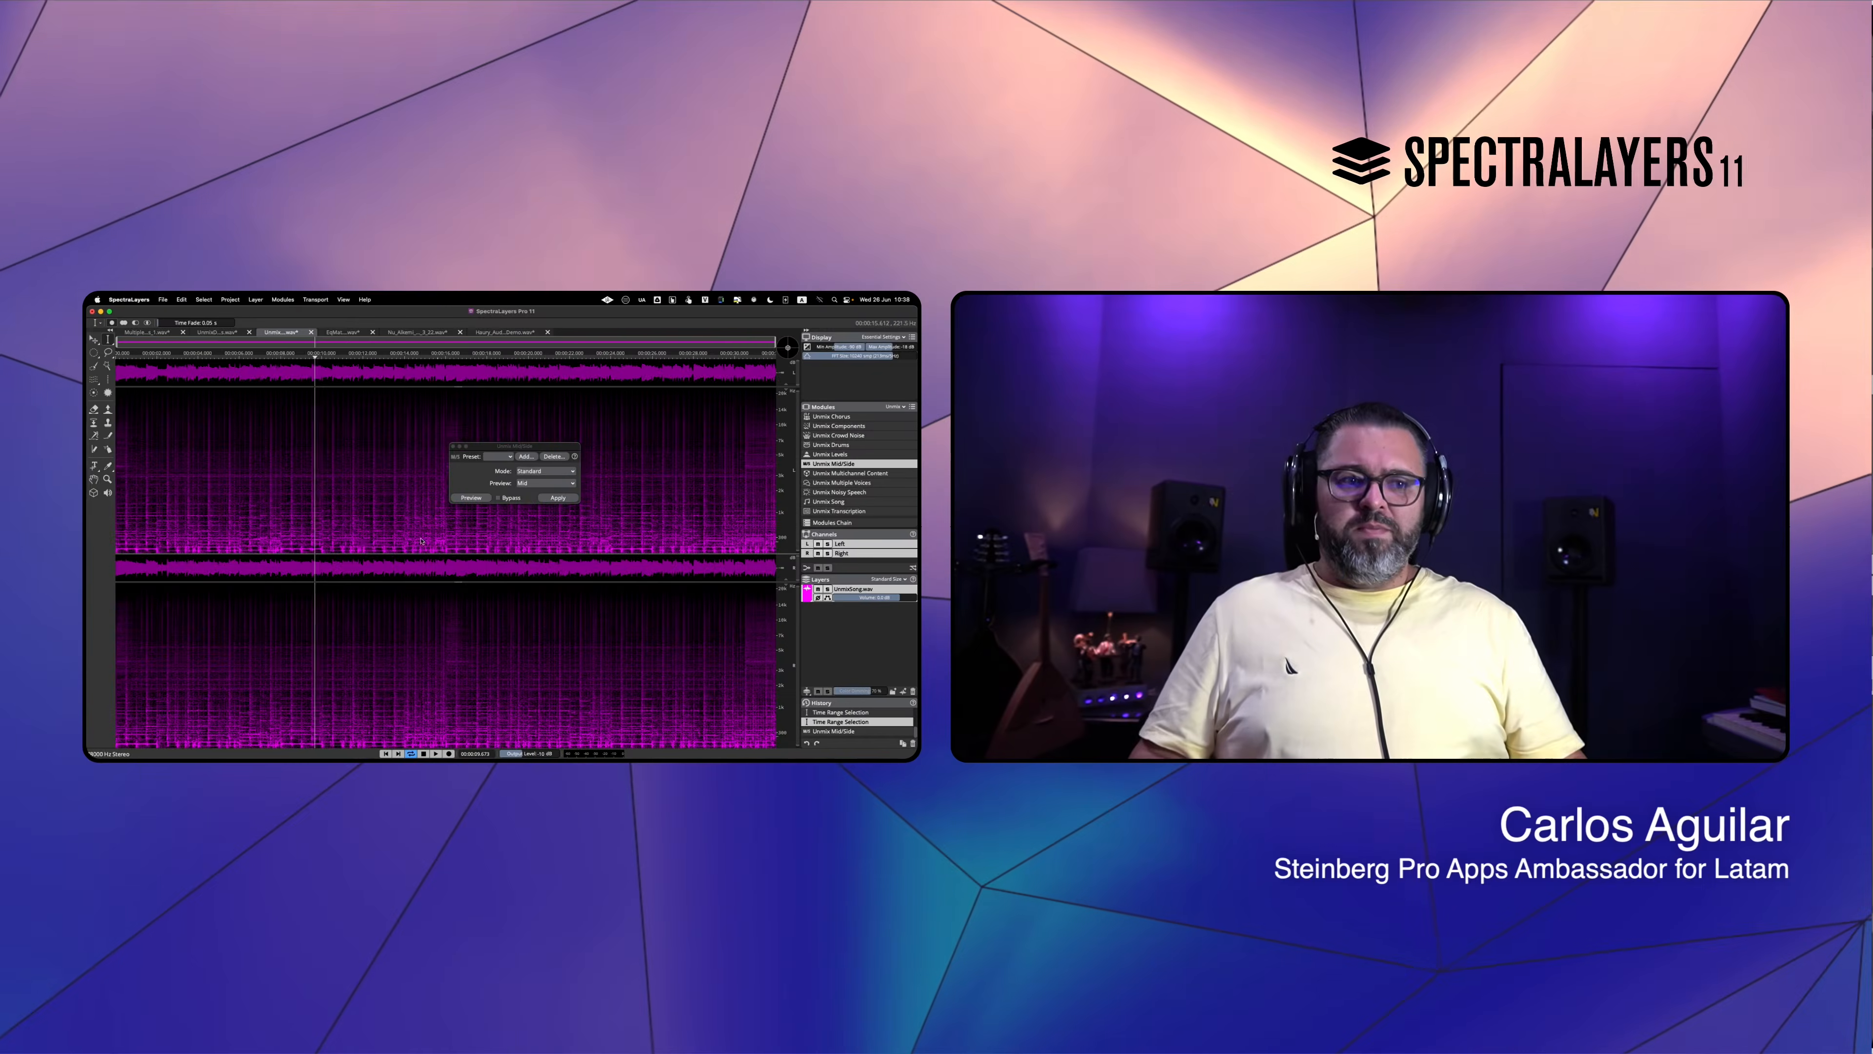
{"action": "left_click", "coordinate": [265, 480]}
{"action": "key", "text": "space"}
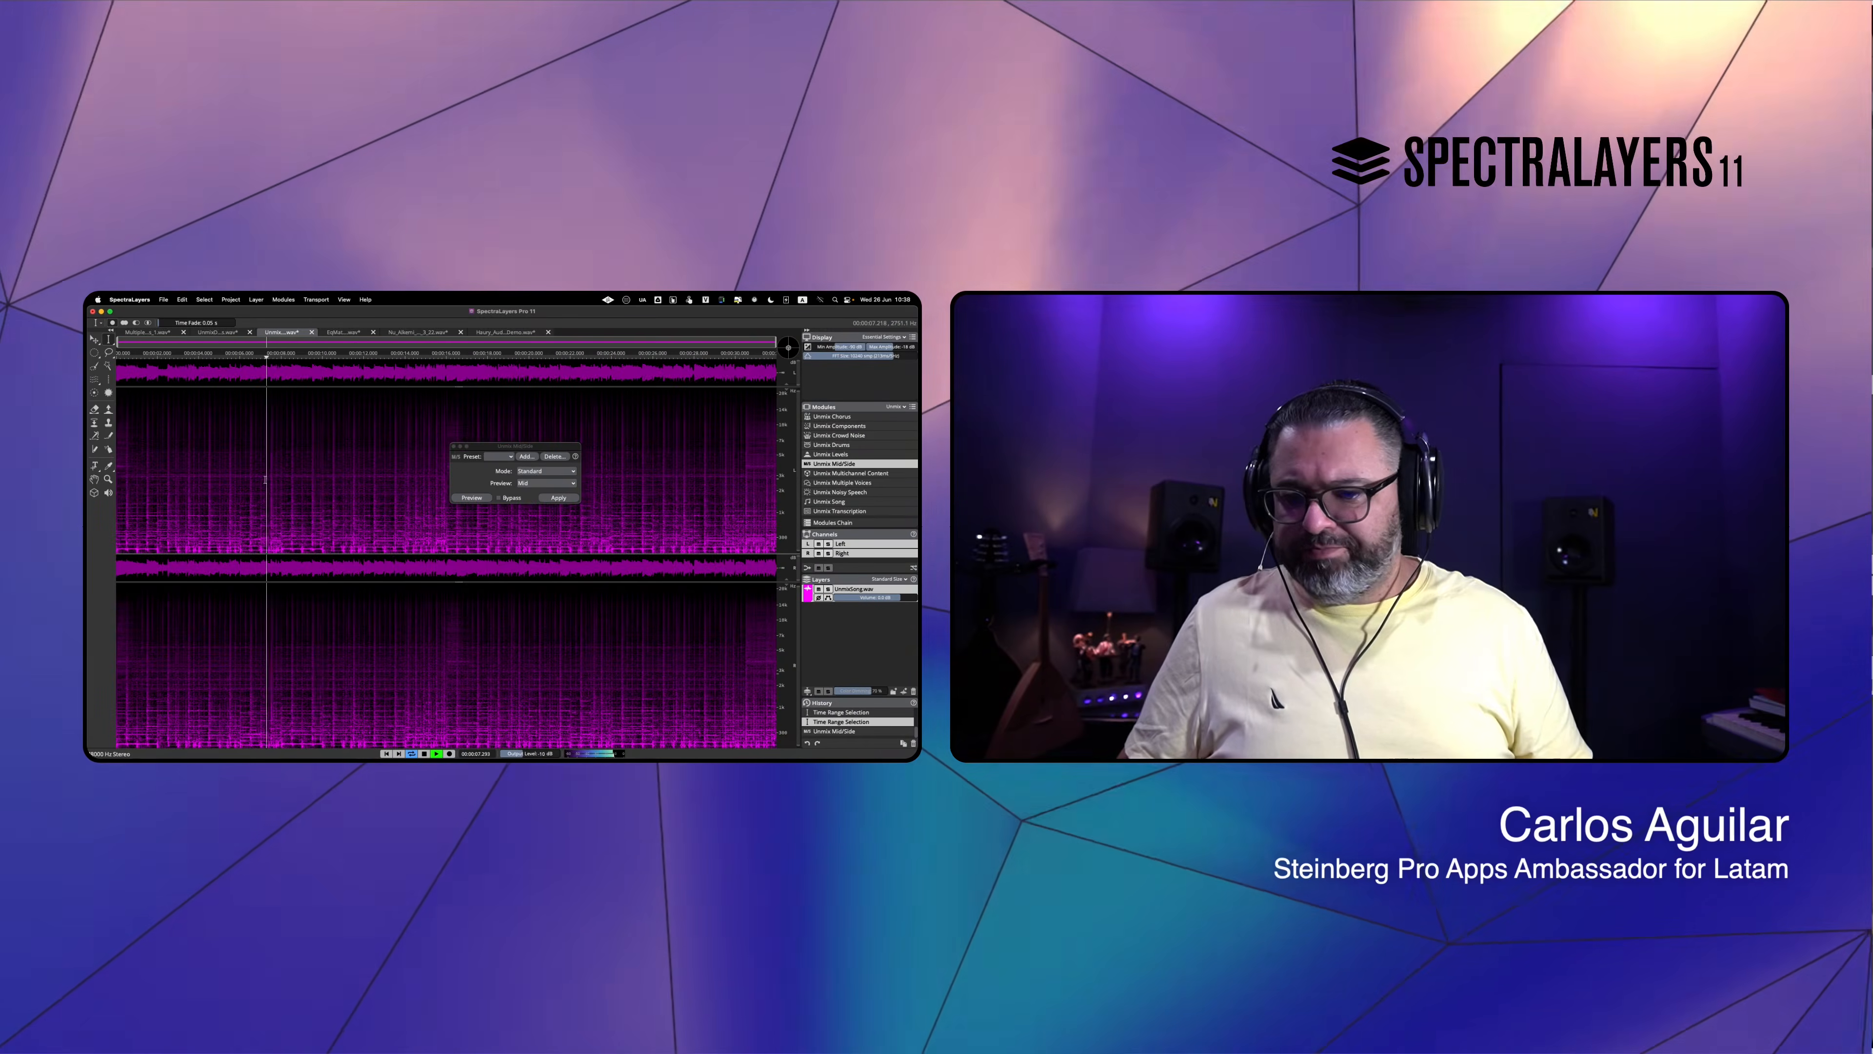
{"action": "key", "text": "space"}
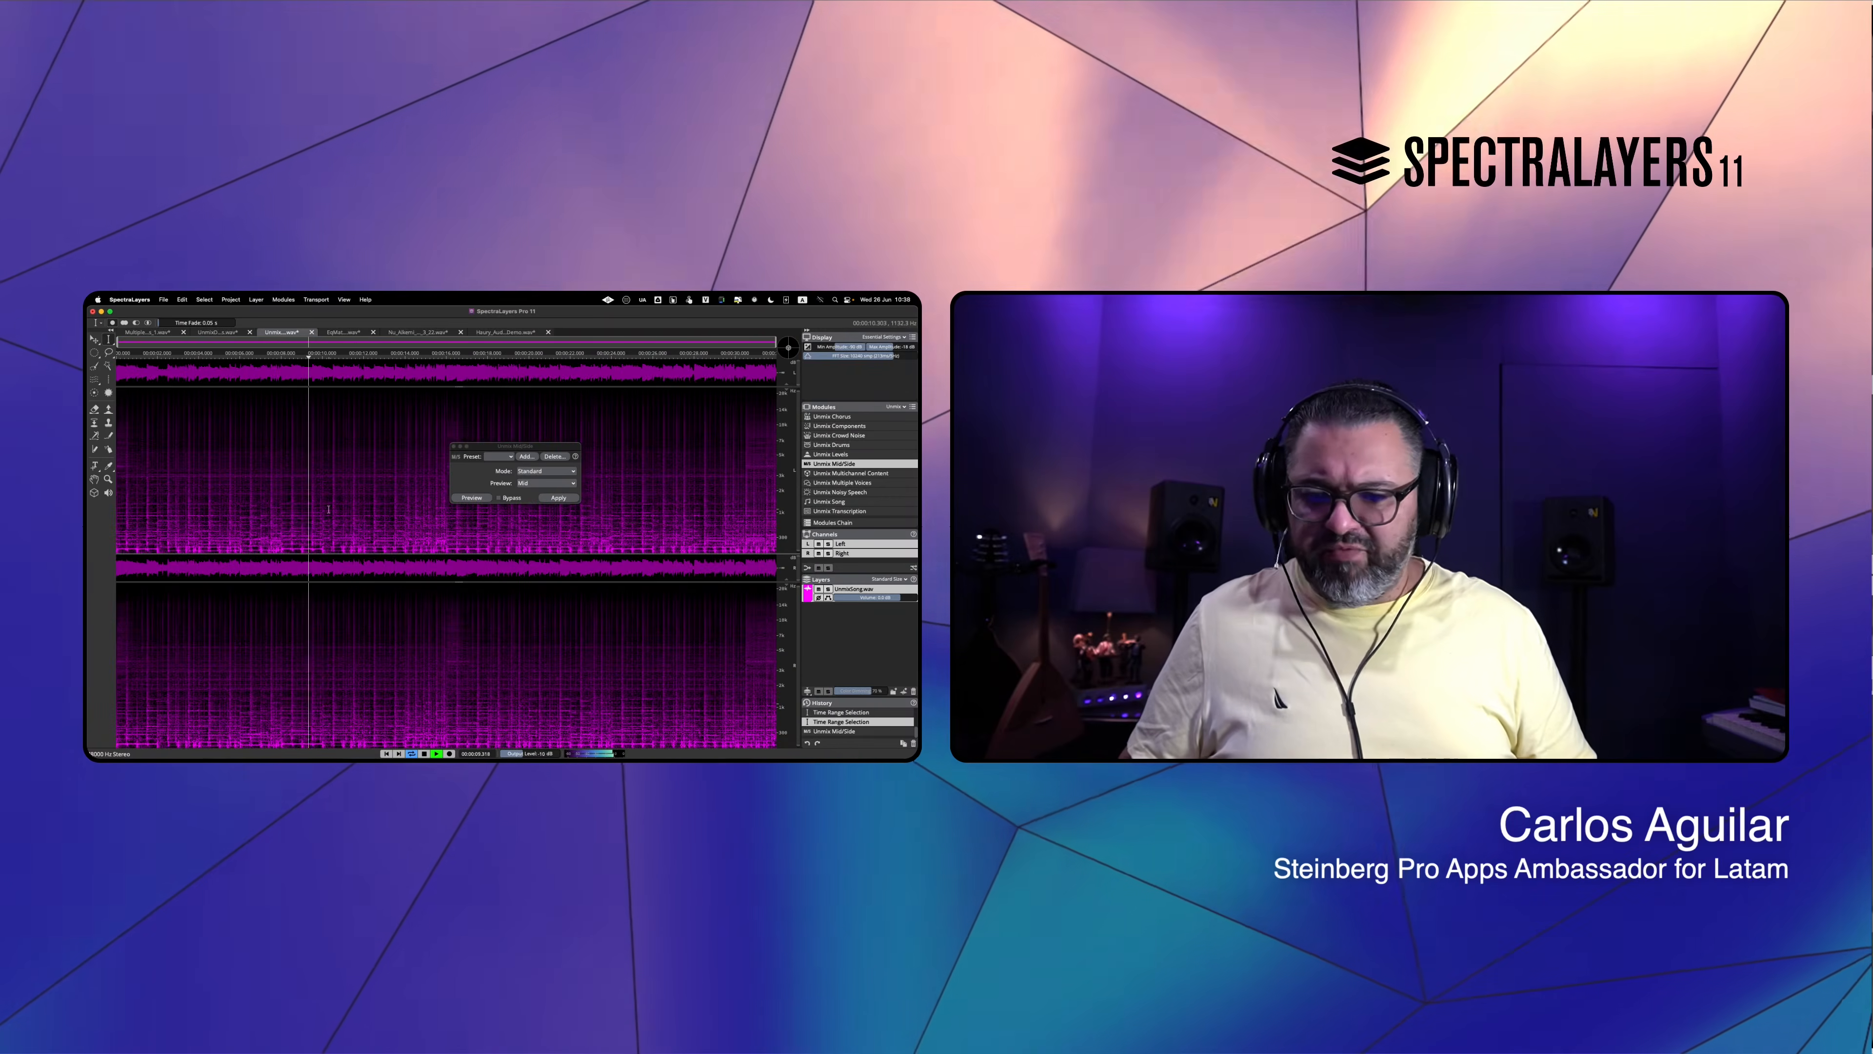
- Apply Unmix Mid/Side to the song with the mode set to Standard
{"action": "left_click_drag", "start_coordinate": [509, 447], "coordinate": [472, 436]}
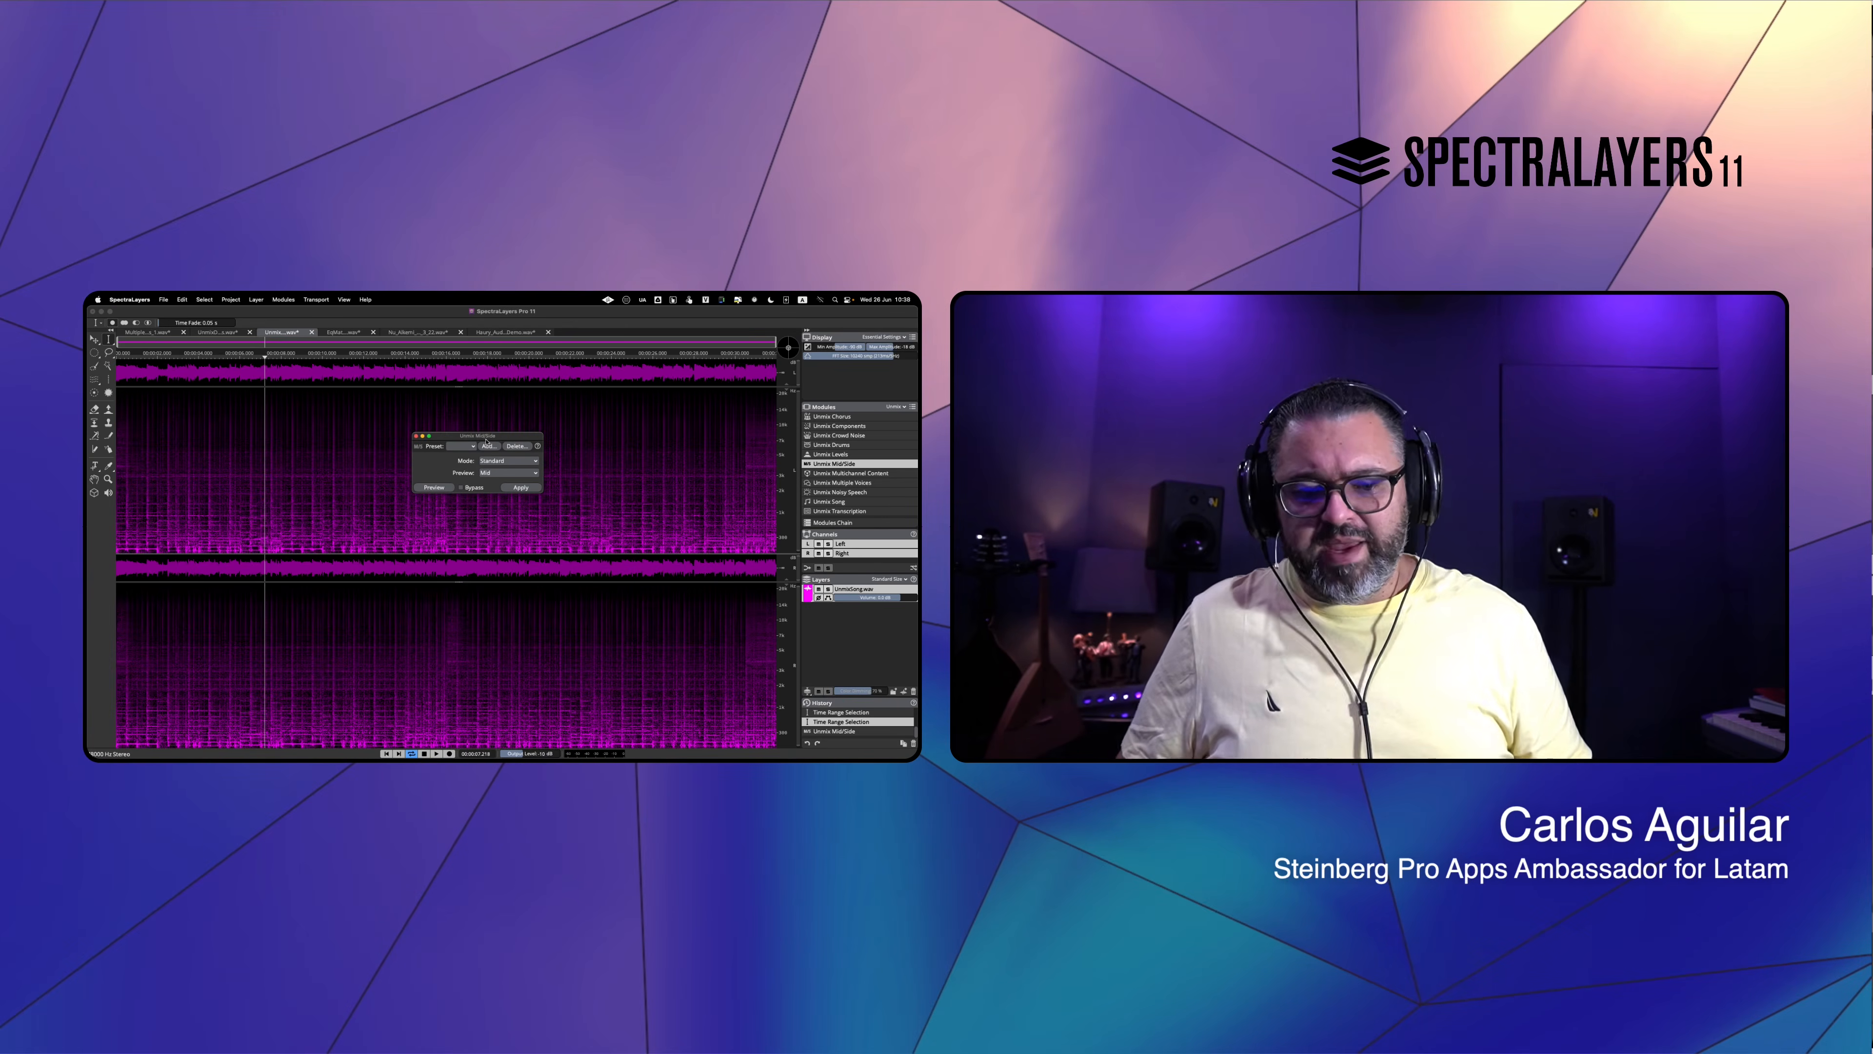
{"action": "left_click", "coordinate": [512, 461]}
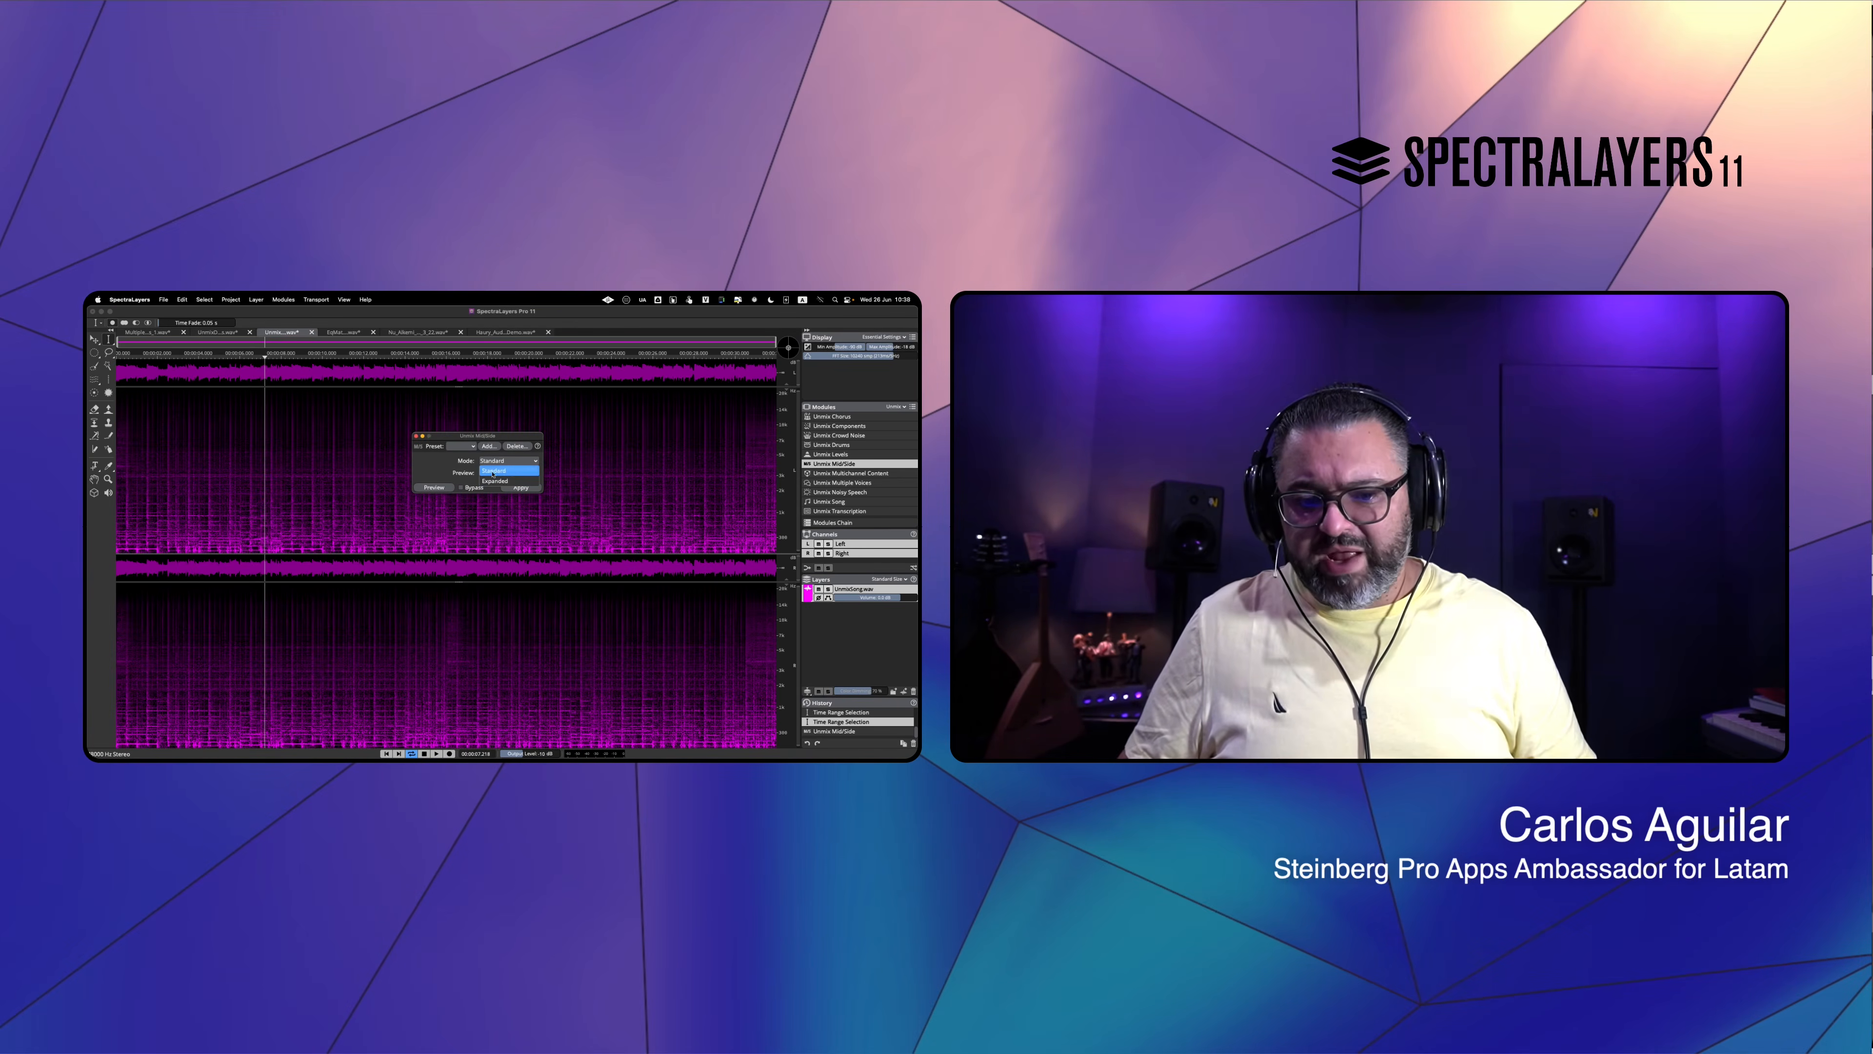
{"action": "left_click", "coordinate": [504, 472]}
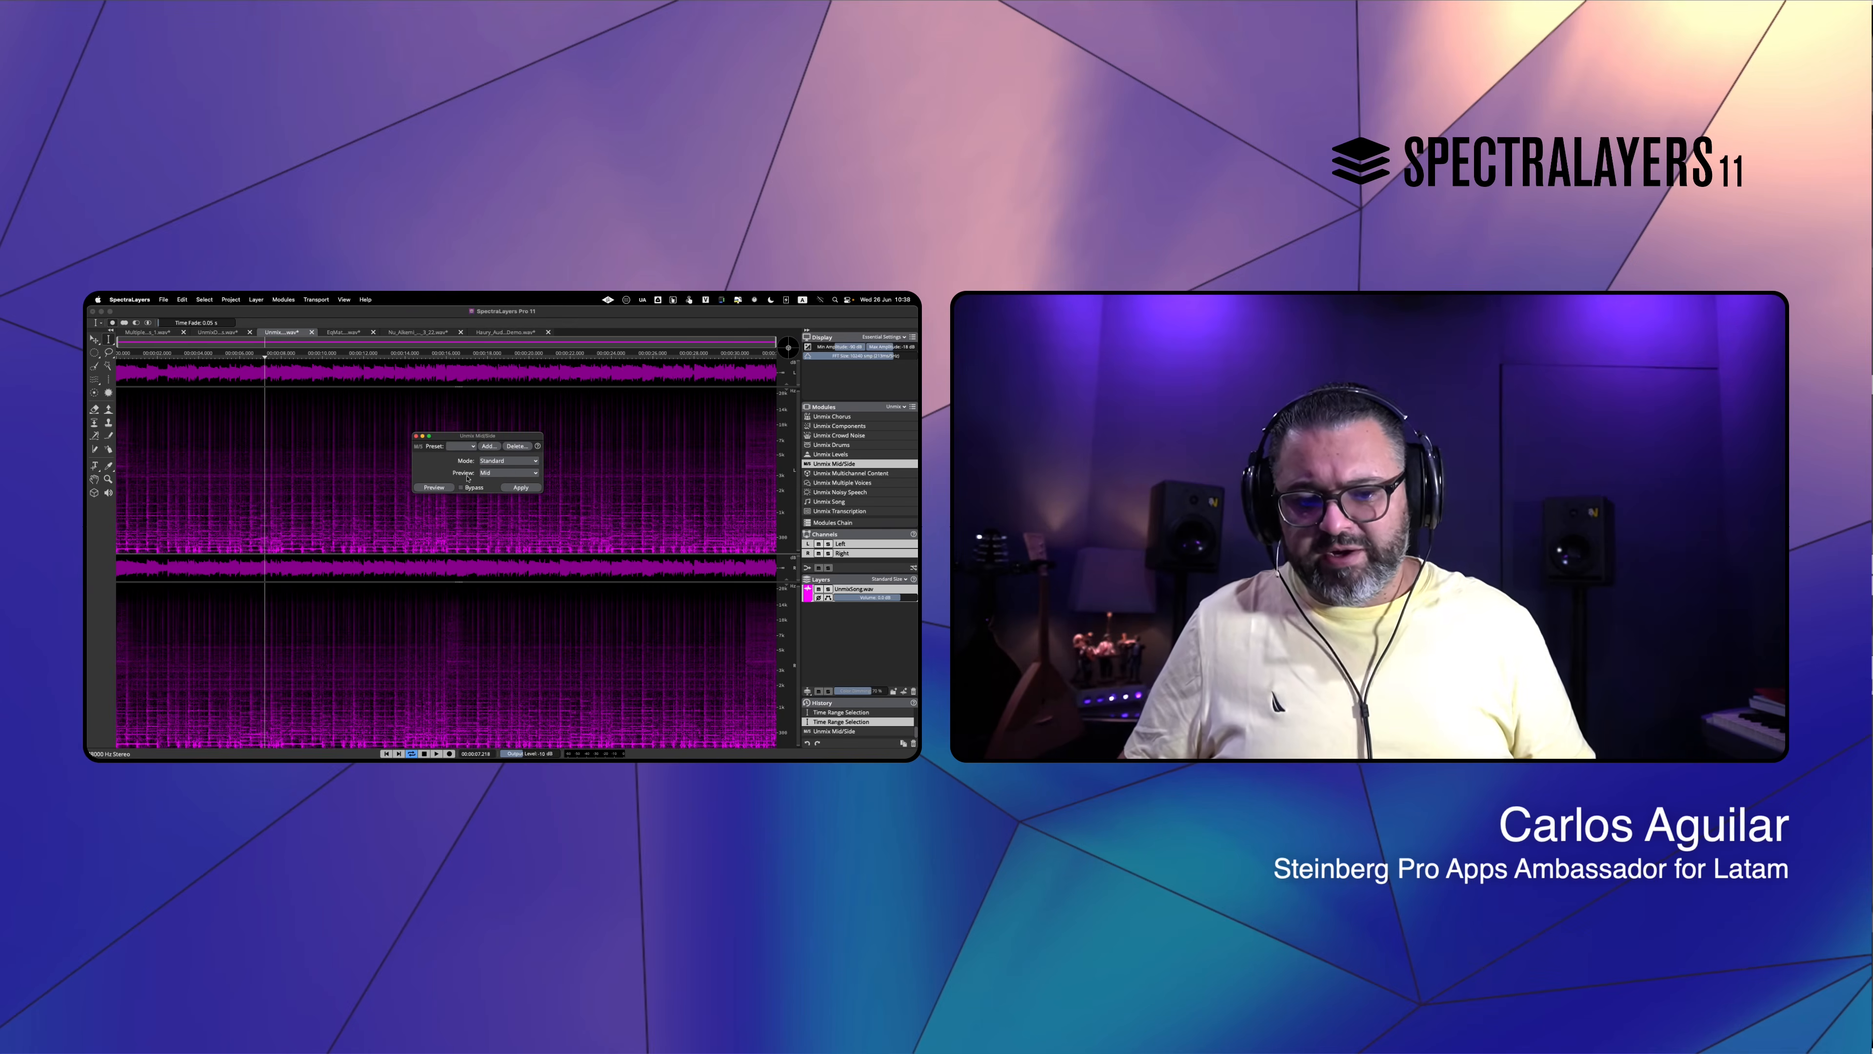
{"action": "left_click", "coordinate": [519, 488]}
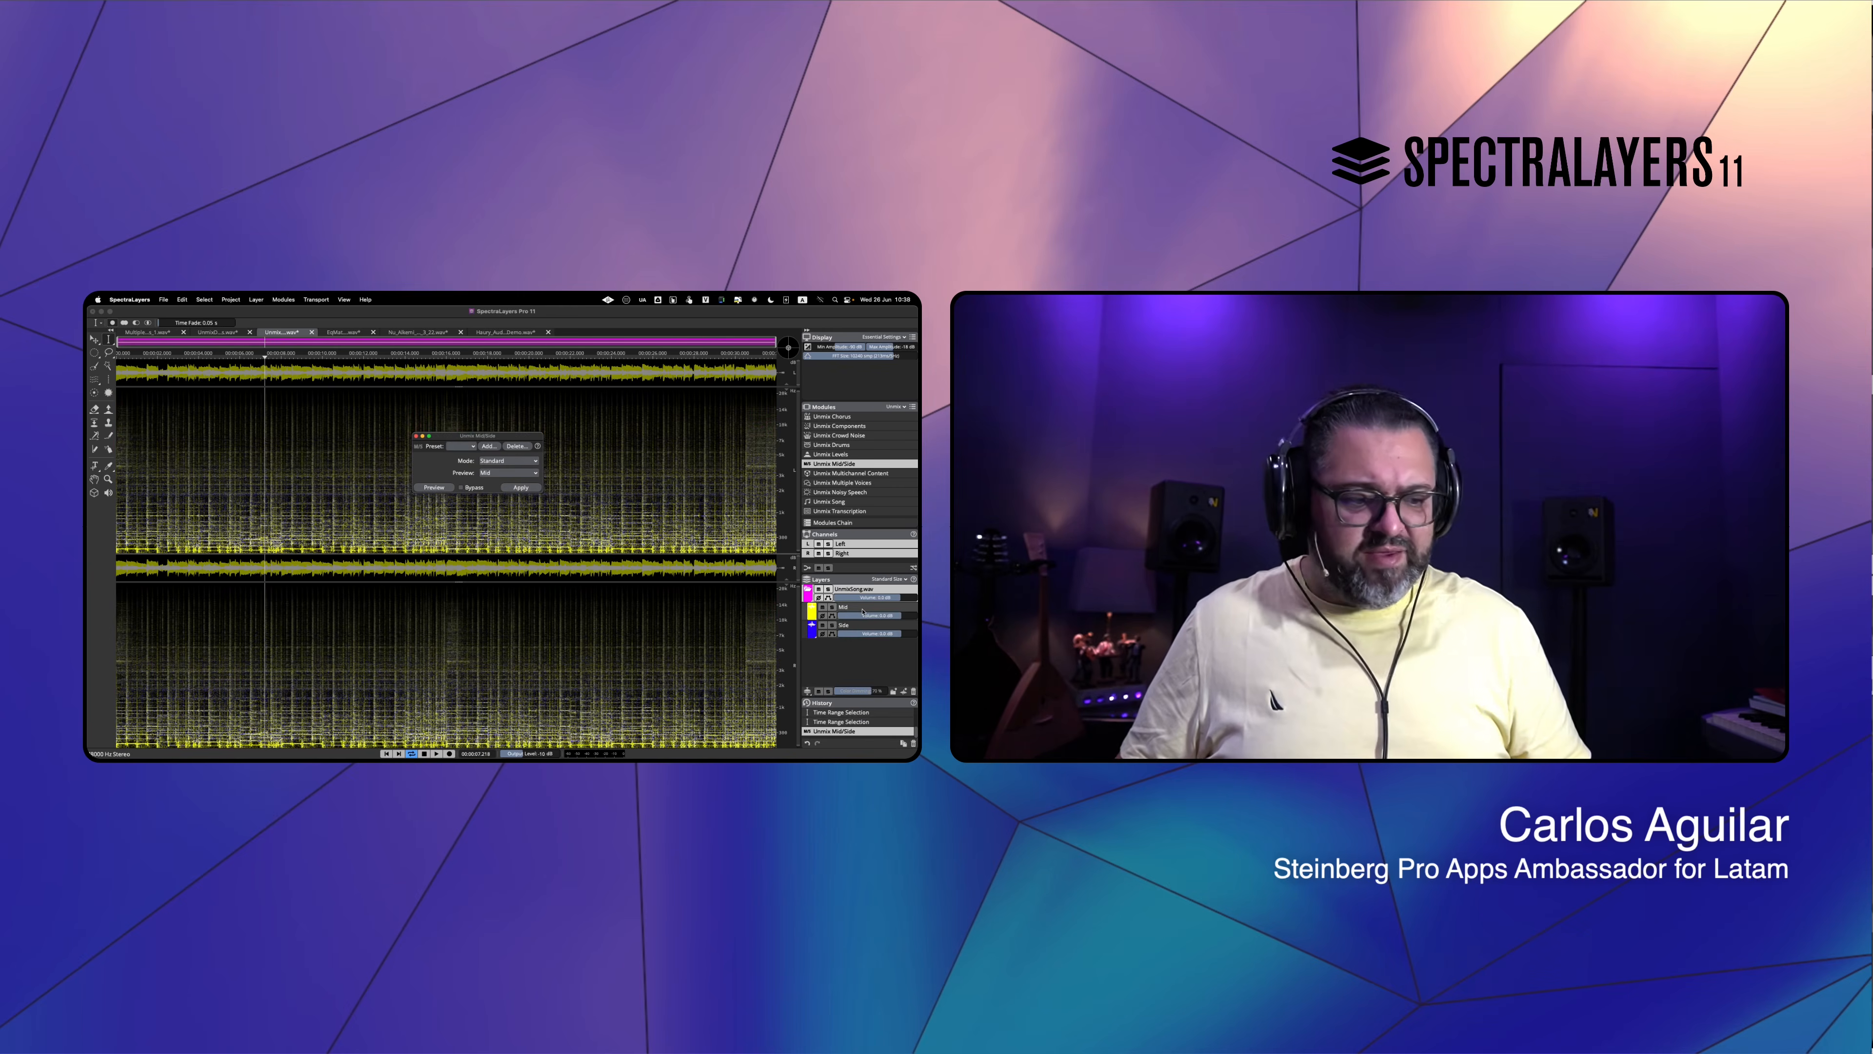
- Audition the Side layer and the Mid layer each in solo, clear the solo and stop playback
{"action": "left_click", "coordinate": [860, 611]}
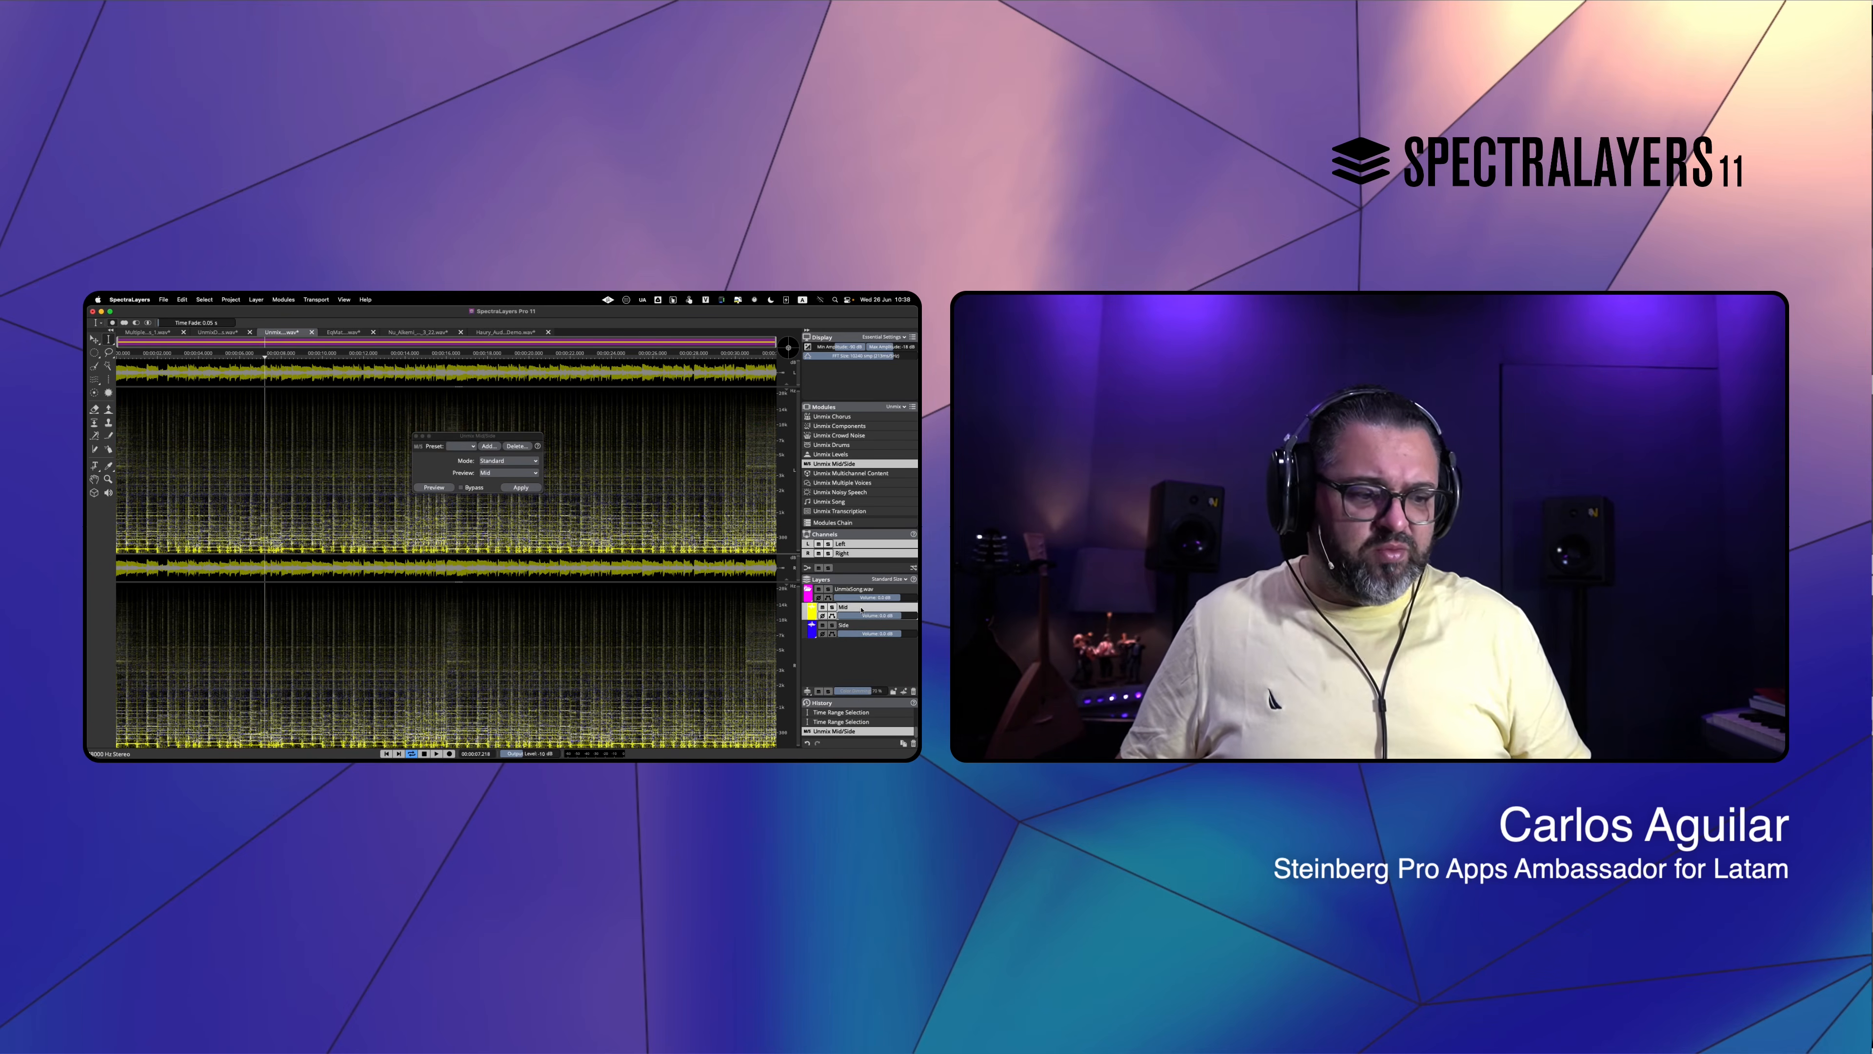
{"action": "left_click", "coordinate": [860, 629]}
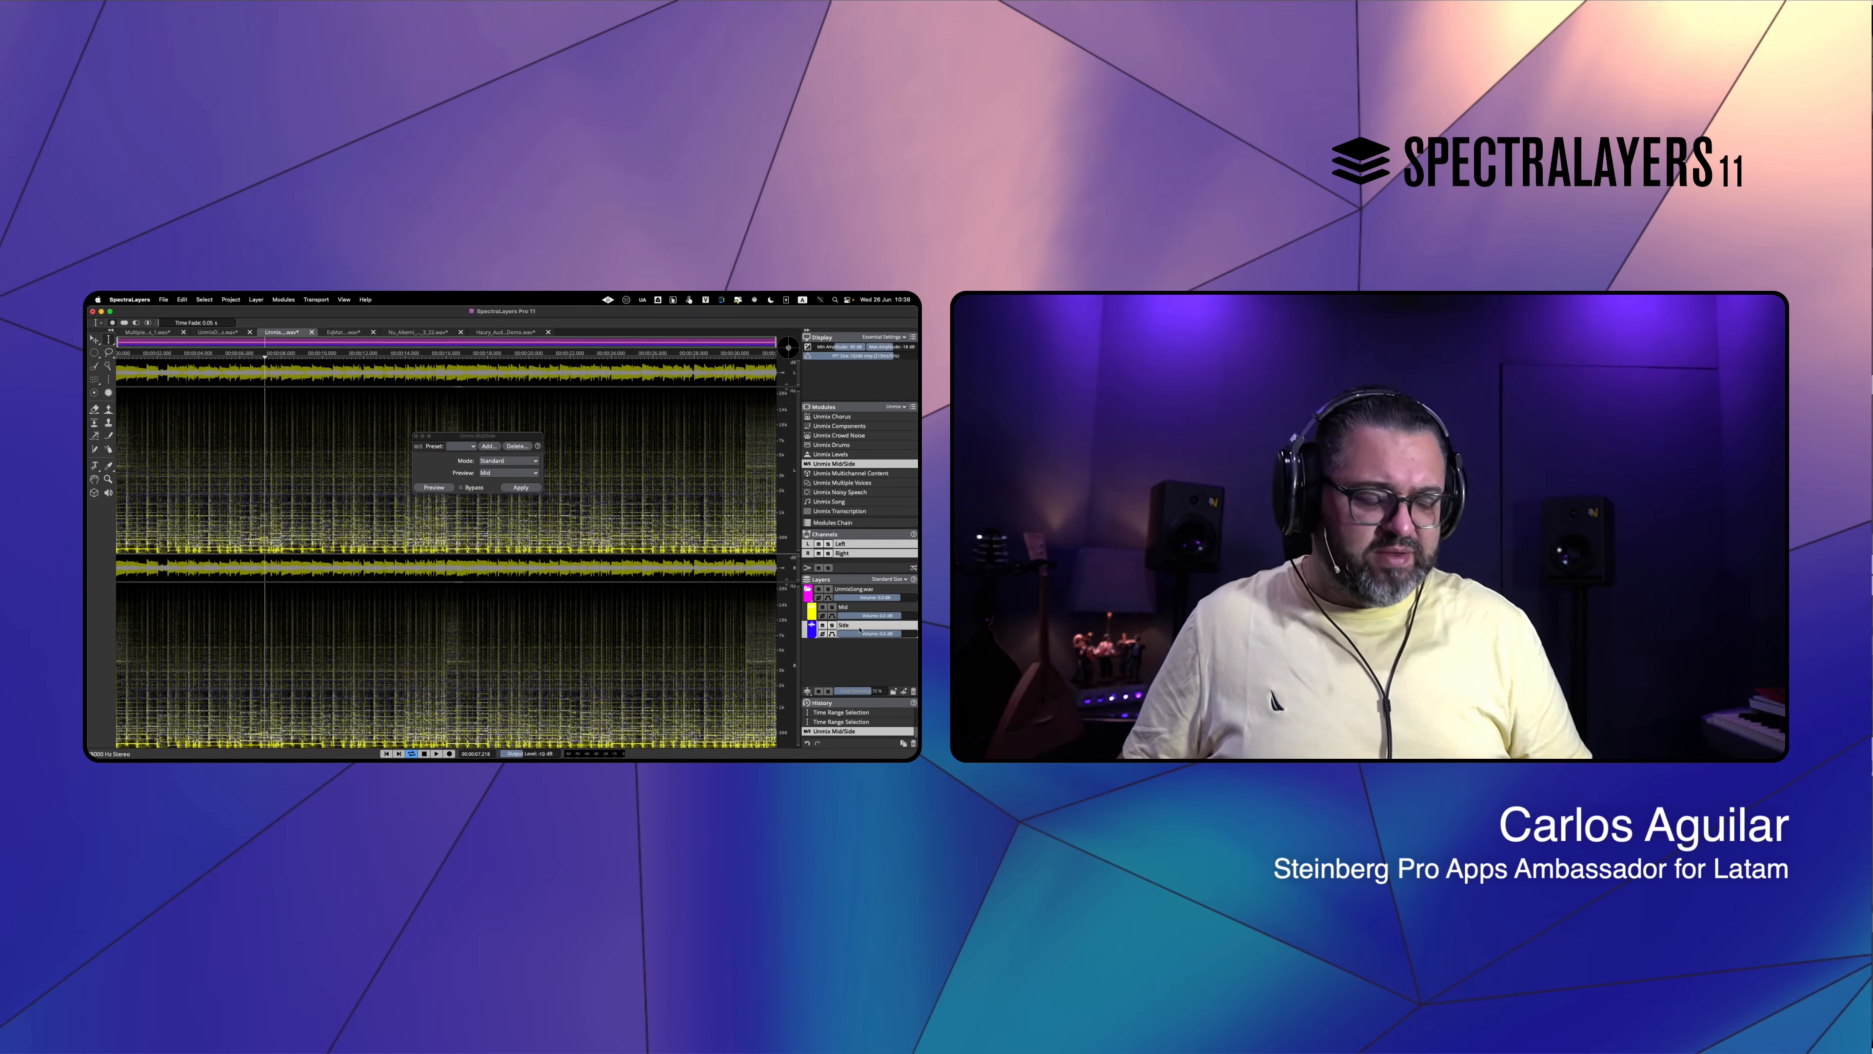
{"action": "left_click", "coordinate": [832, 626]}
{"action": "key", "text": "space"}
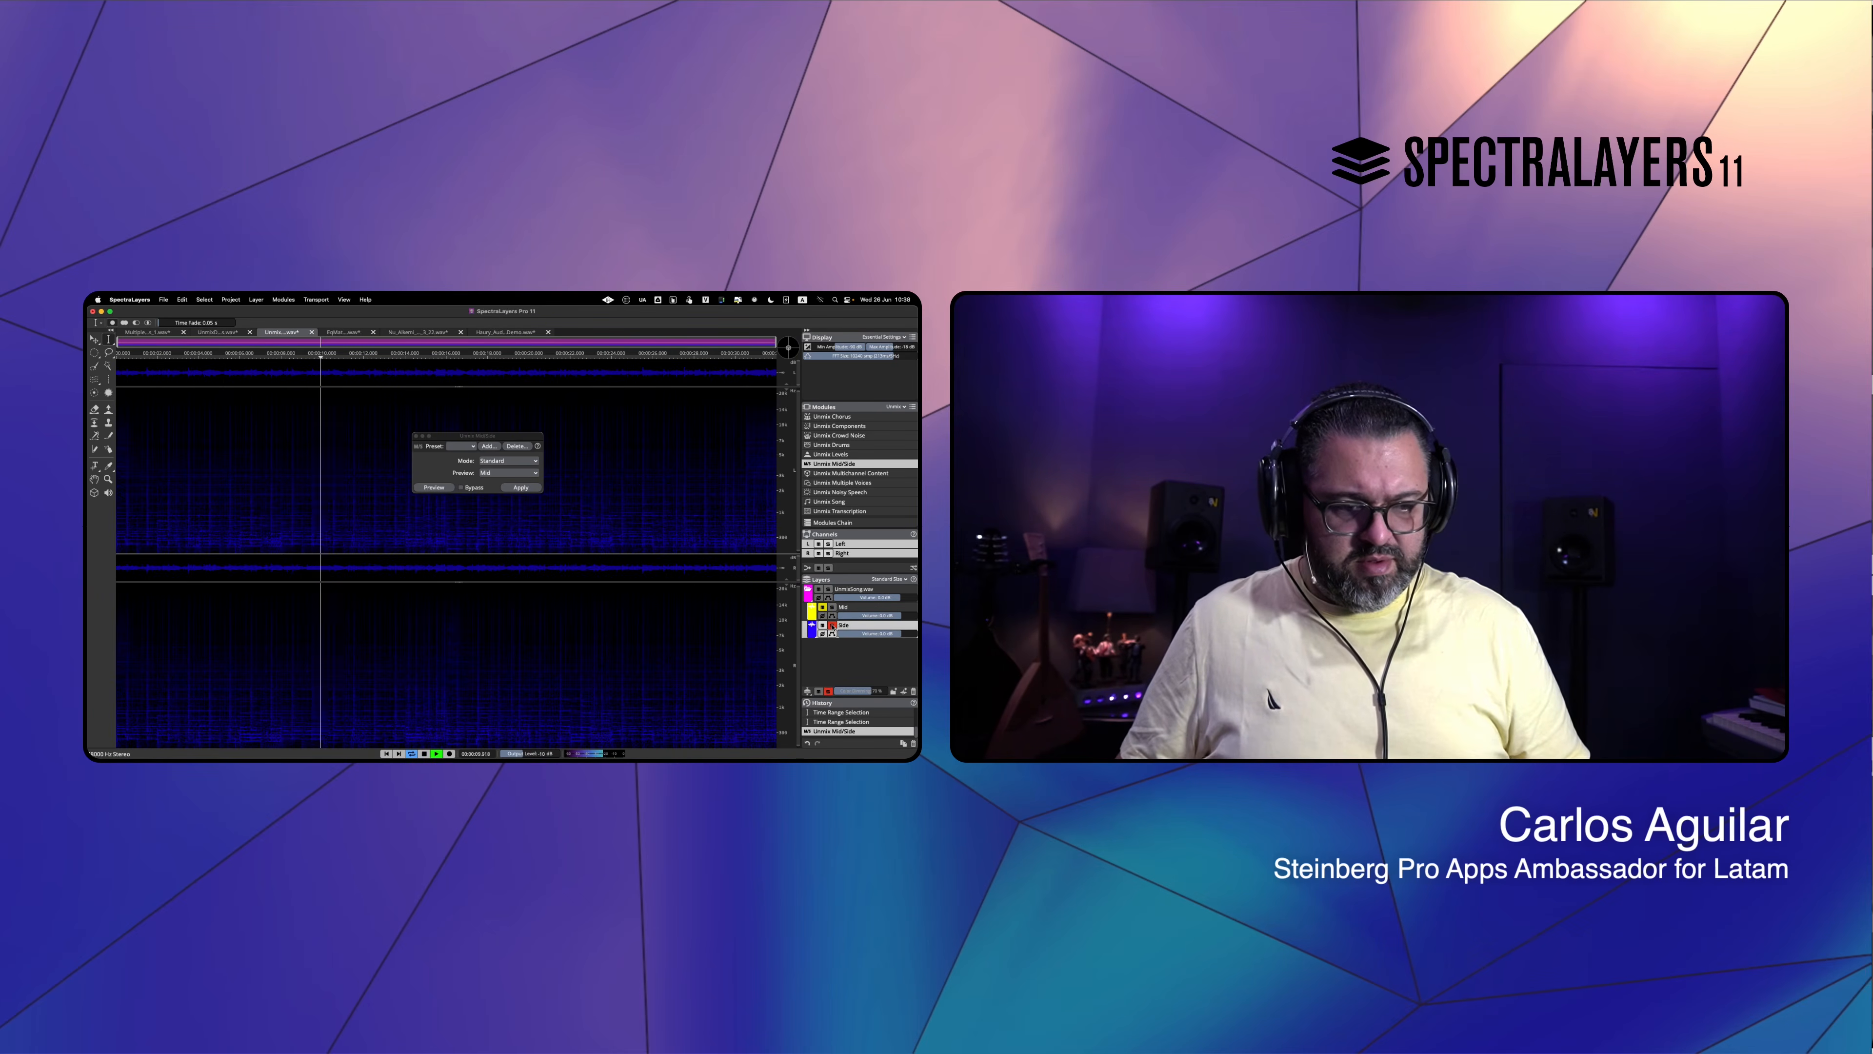
{"action": "left_click", "coordinate": [832, 607]}
{"action": "left_click", "coordinate": [832, 608]}
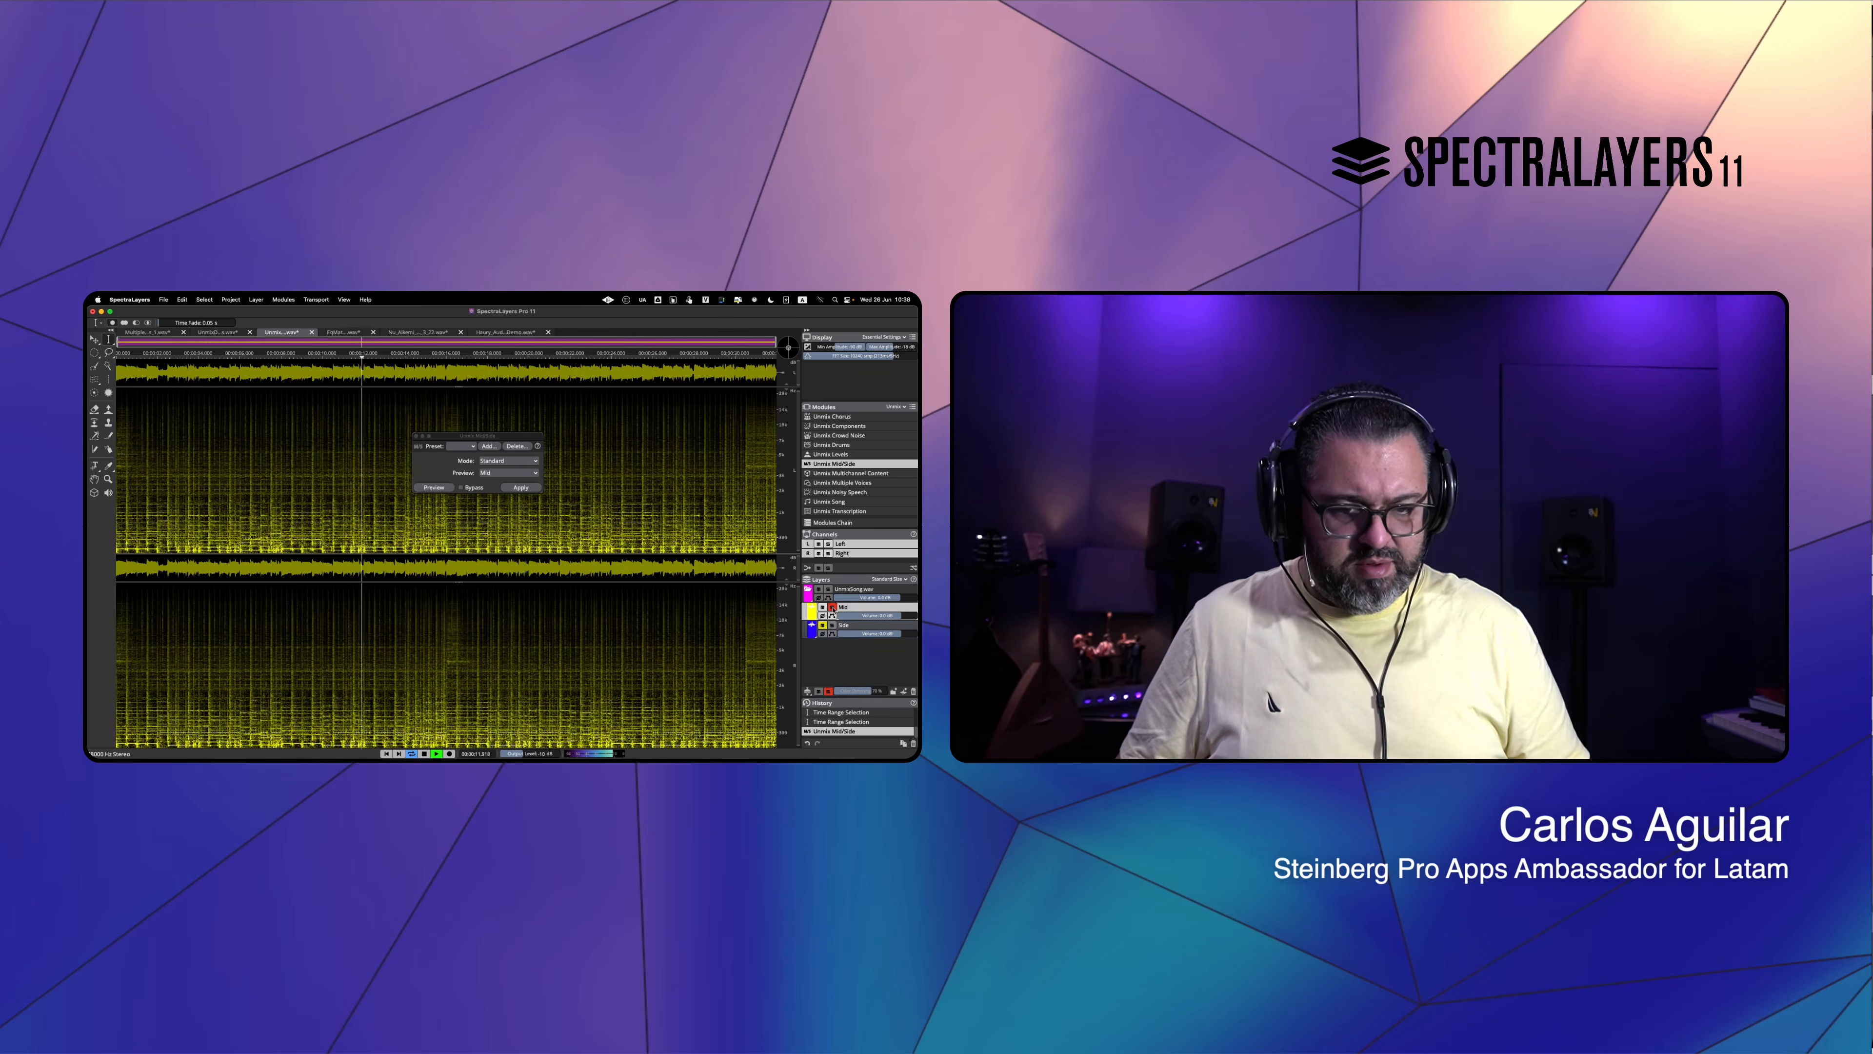
{"action": "left_click", "coordinate": [832, 608]}
{"action": "key", "text": "space"}
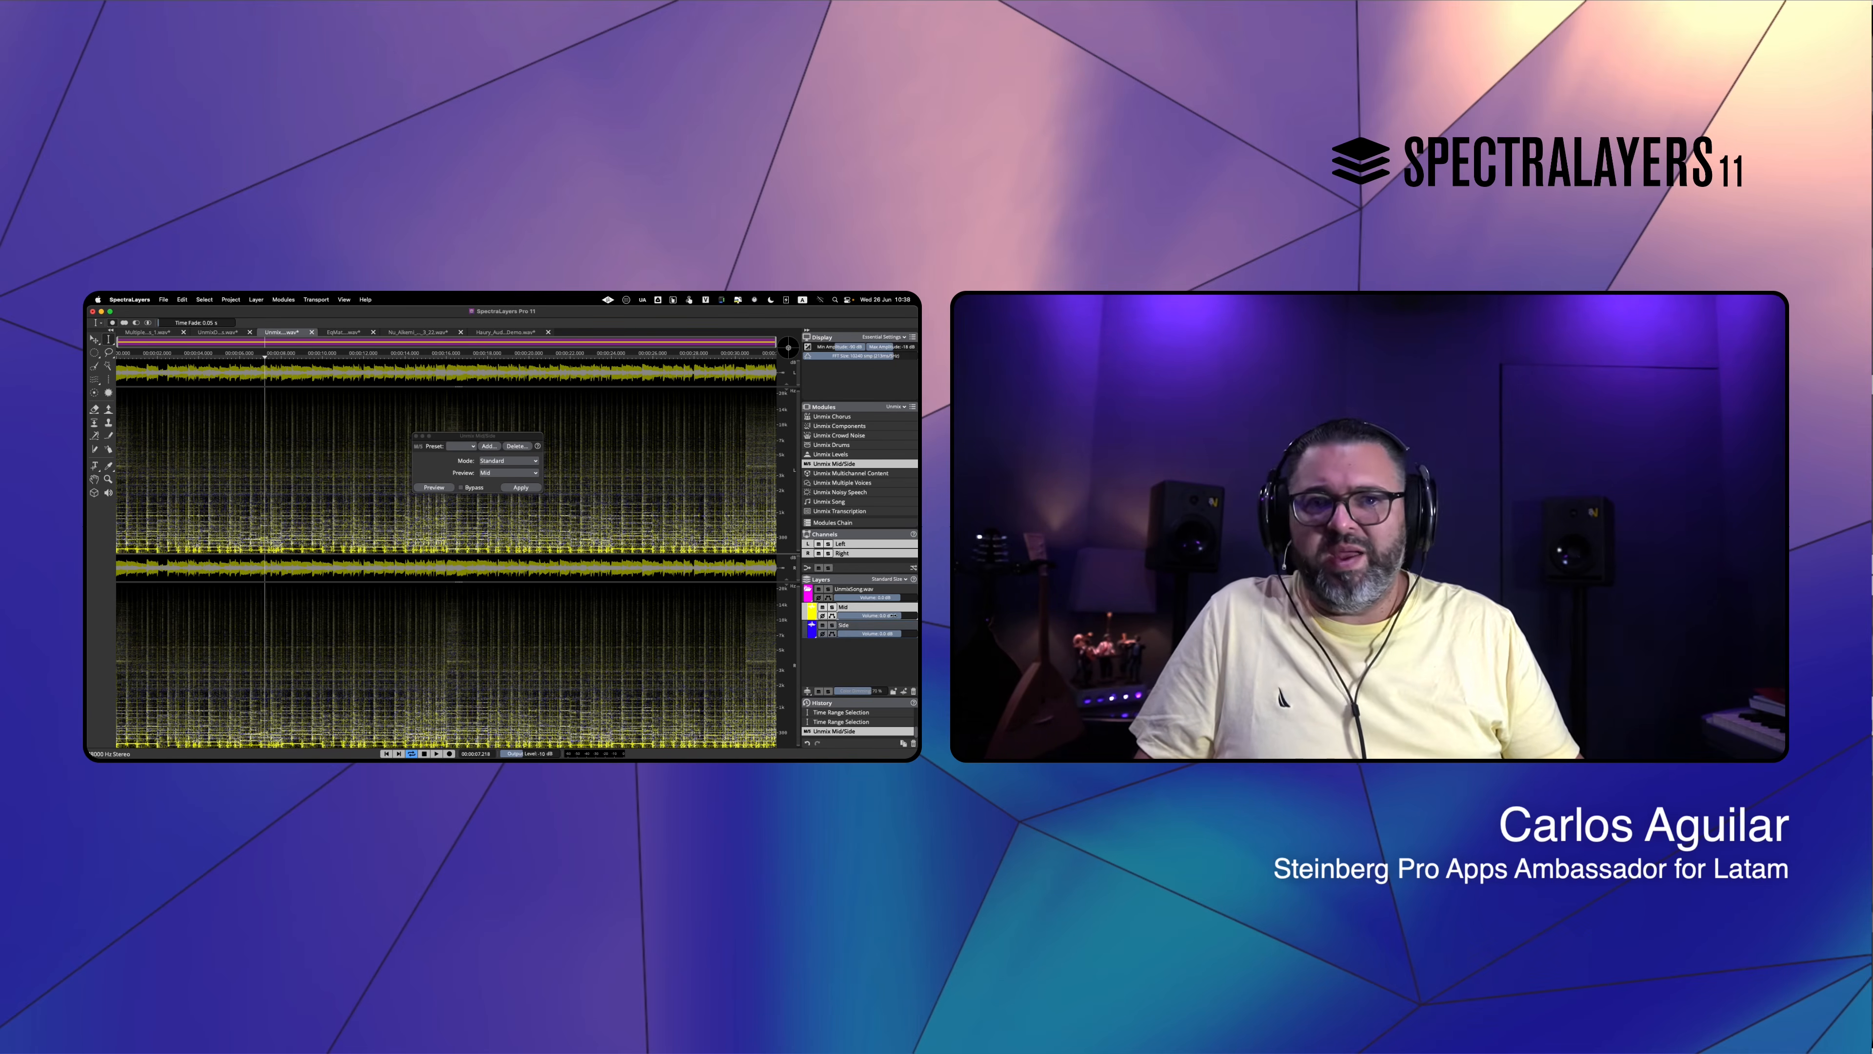
- Adjust the Mid layer's volume while the song plays, and stop playback
{"action": "key", "text": "space"}
{"action": "mouse_move", "coordinate": [893, 615]}
{"action": "left_mouse_down"}
{"action": "mouse_move", "coordinate": [870, 614]}
{"action": "mouse_move", "coordinate": [894, 617]}
{"action": "left_mouse_up"}
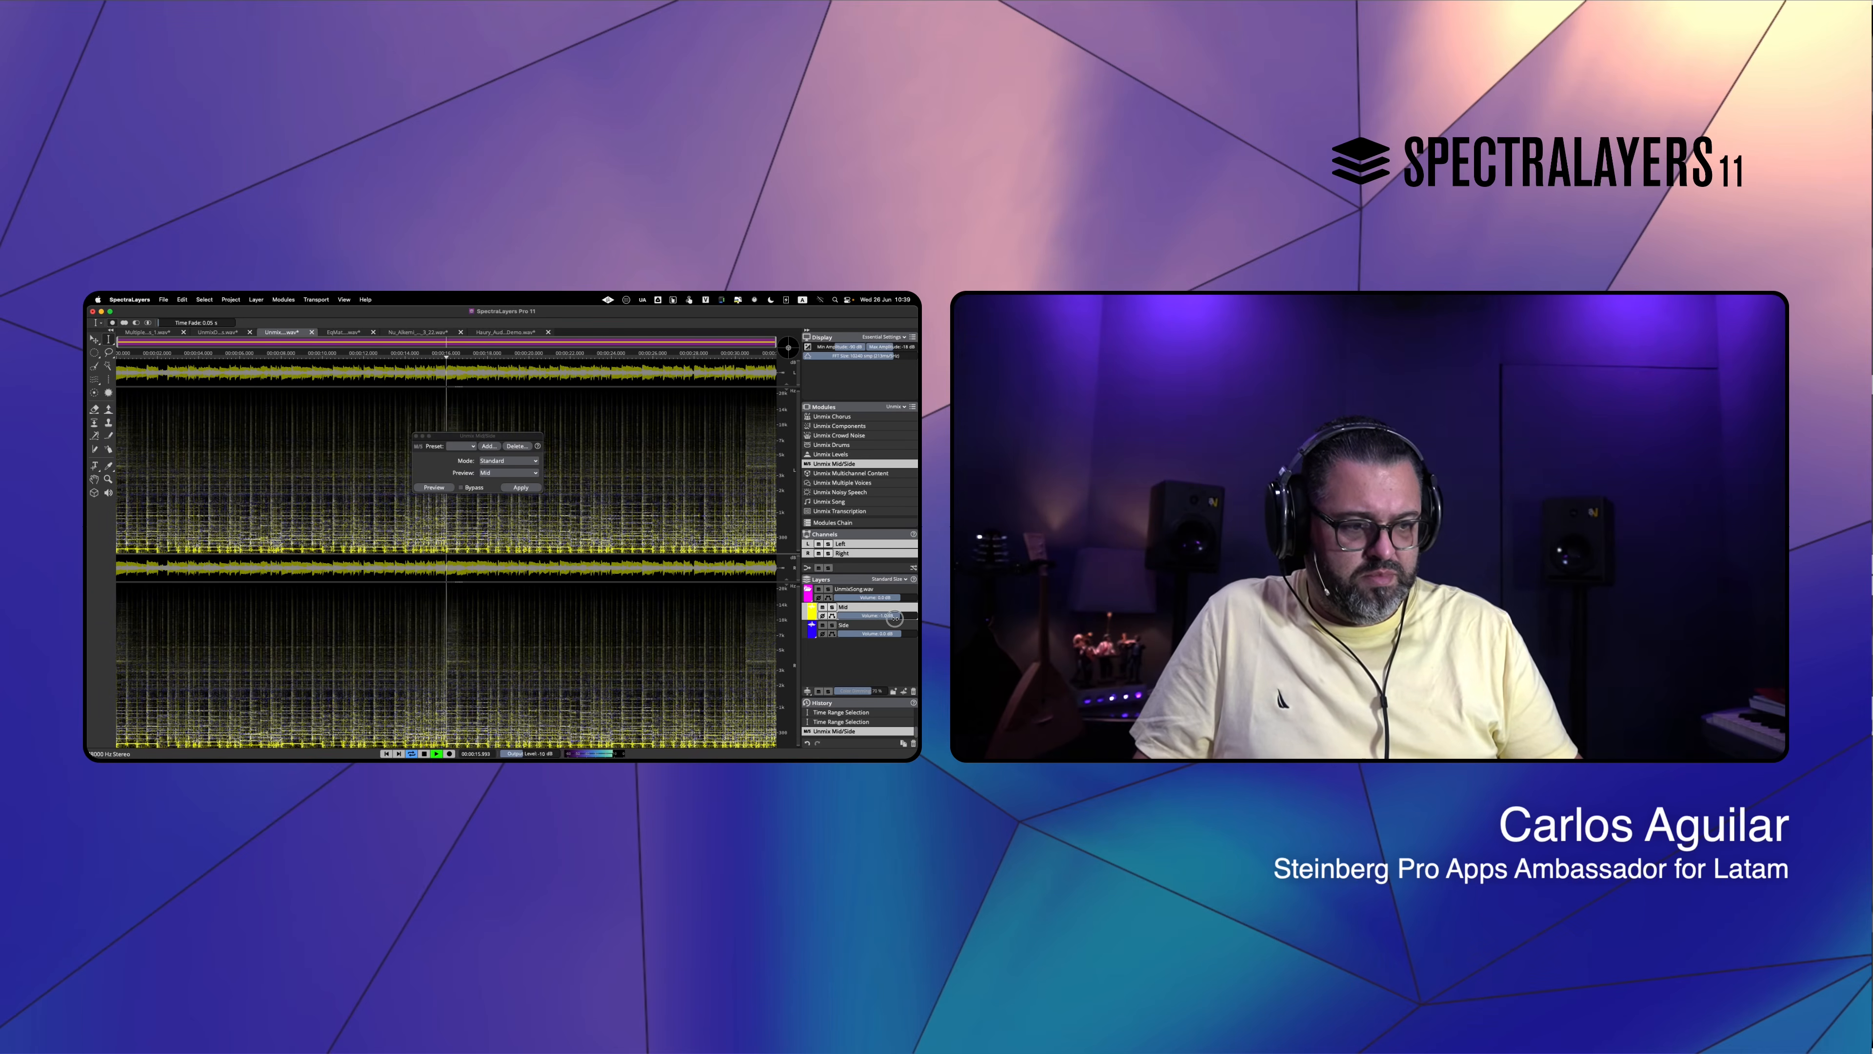
{"action": "left_click_drag", "start_coordinate": [895, 618], "coordinate": [898, 617]}
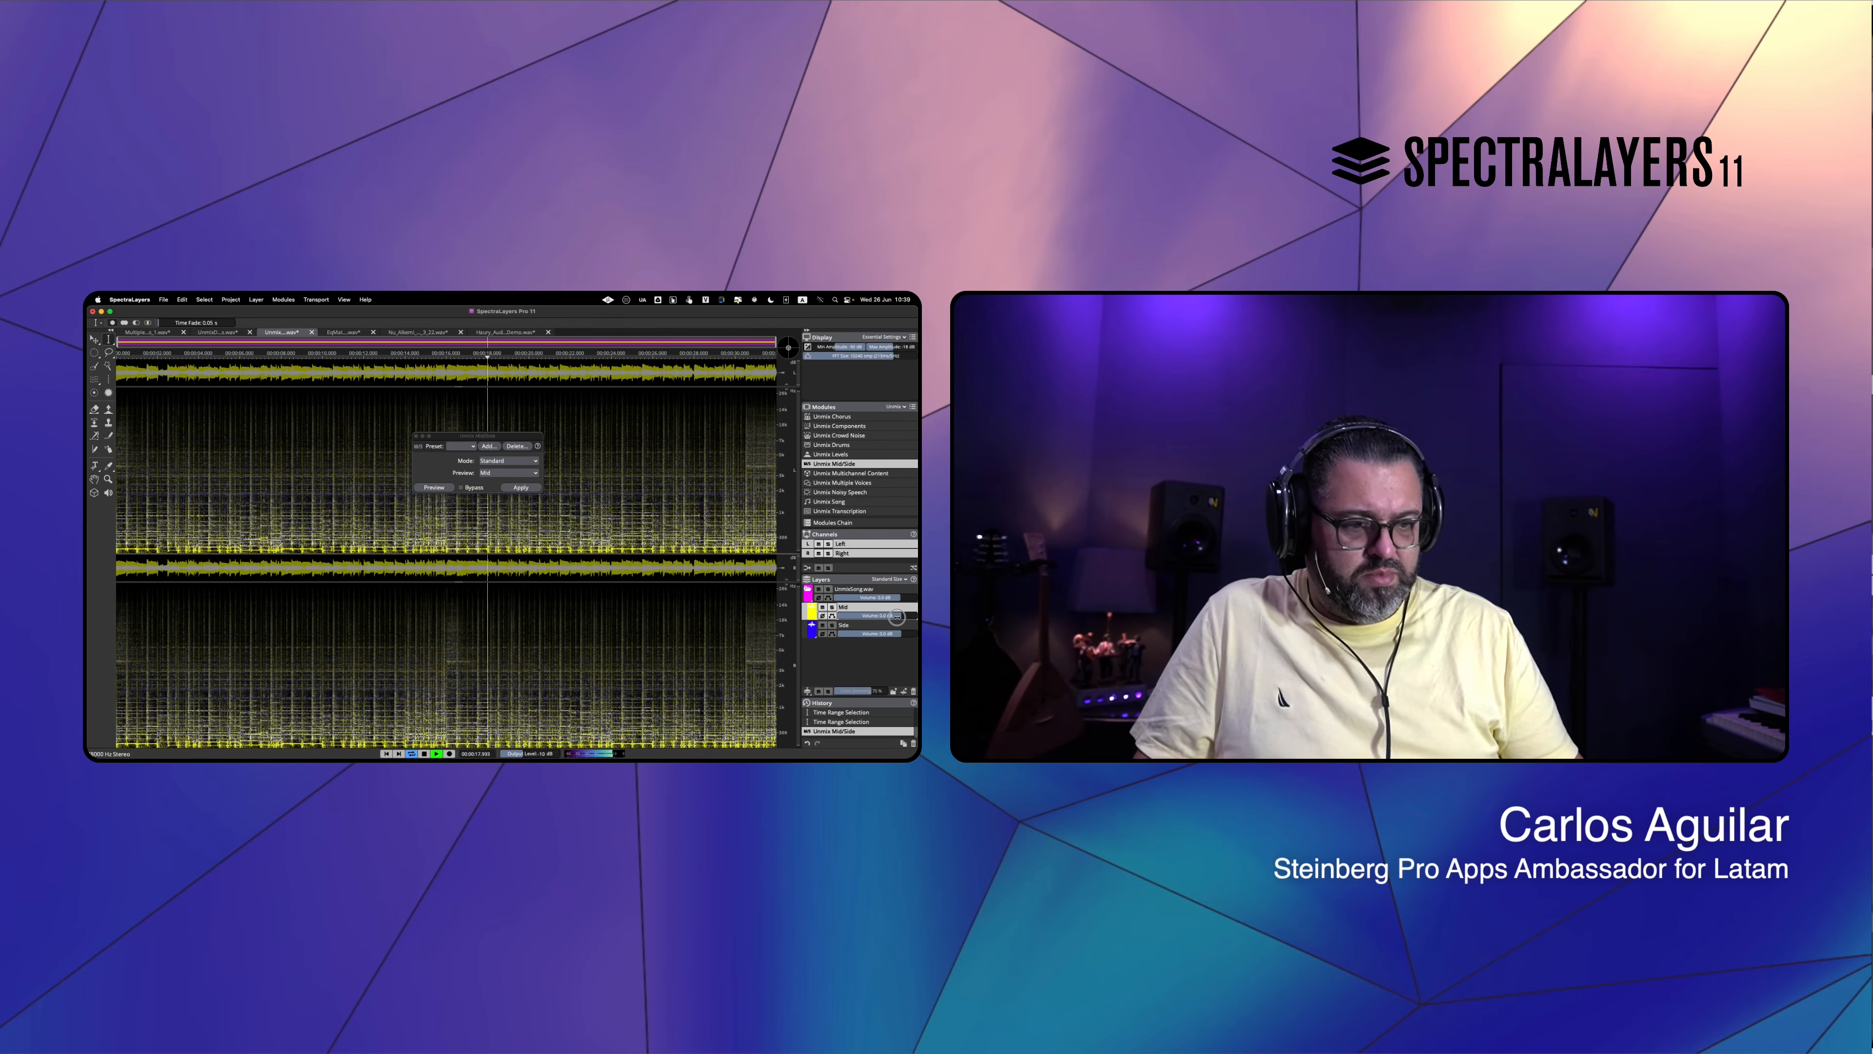
{"action": "key", "text": "space"}
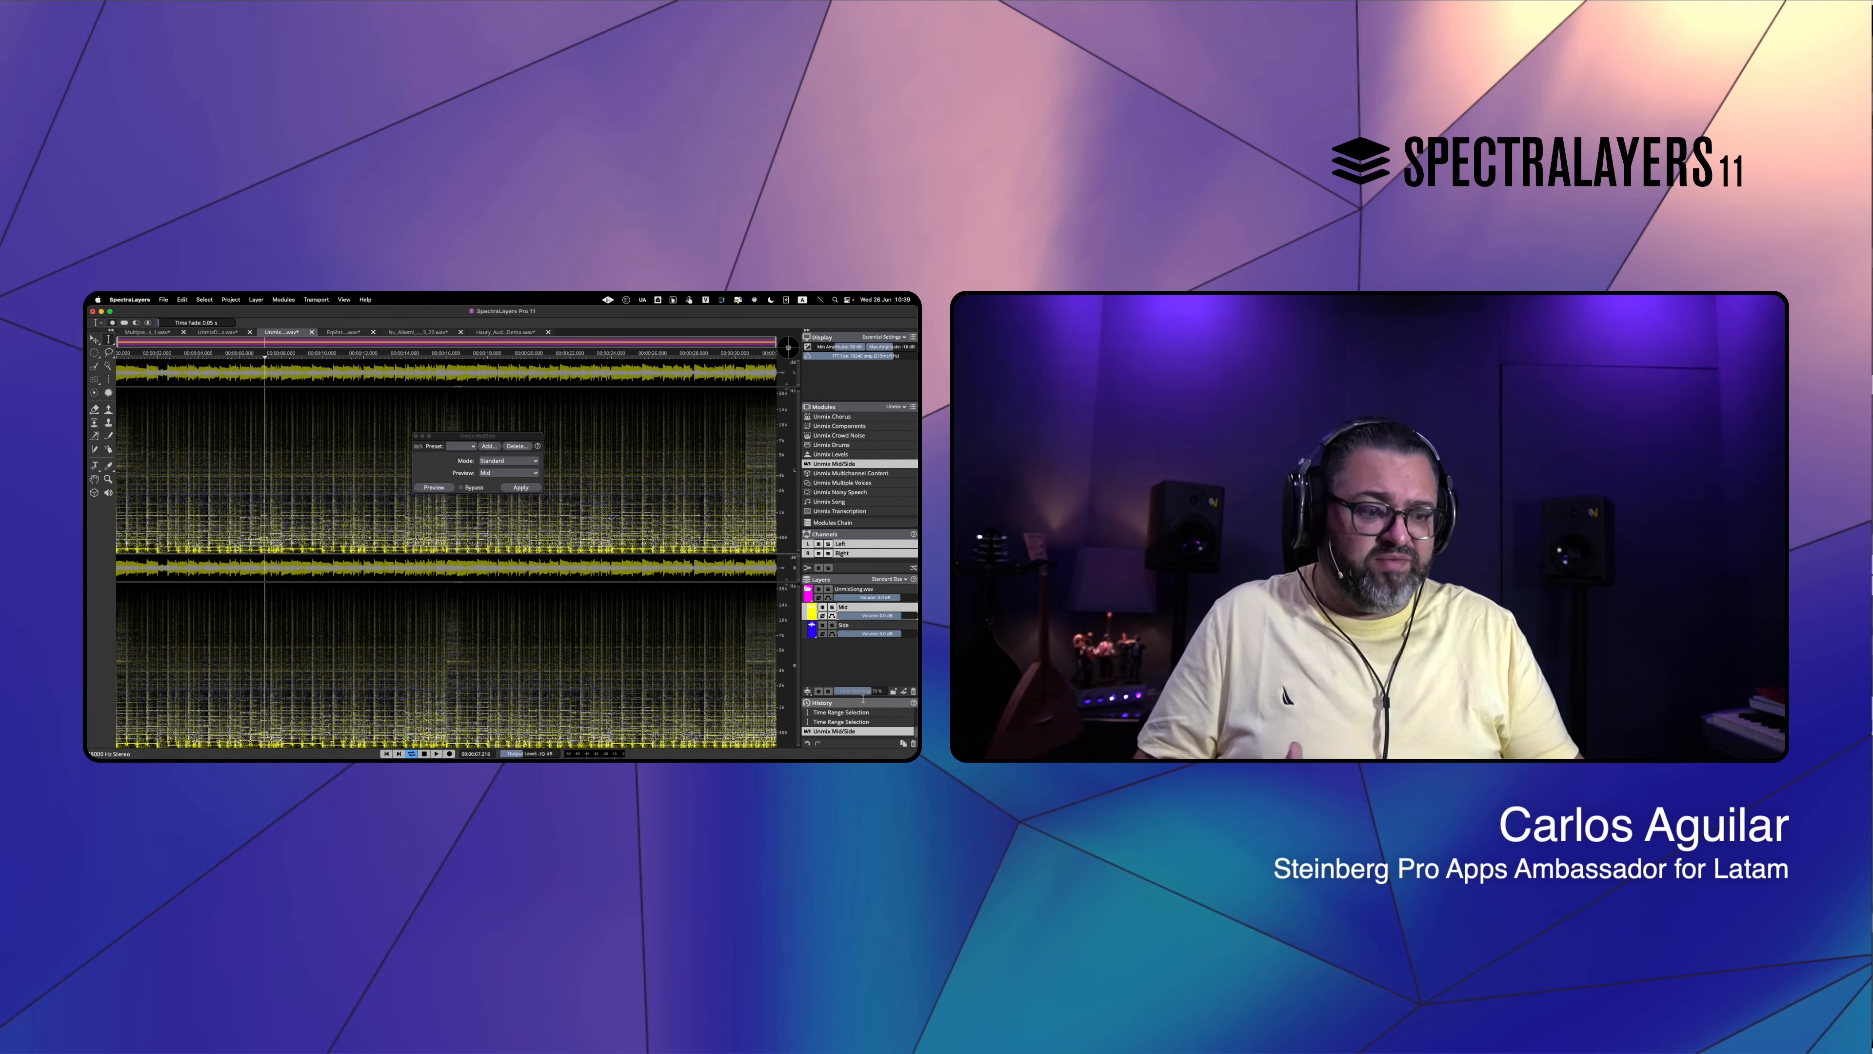
- Select the Side layer, audition the Mid and Side mix, and stop playback
{"action": "left_click", "coordinate": [865, 626]}
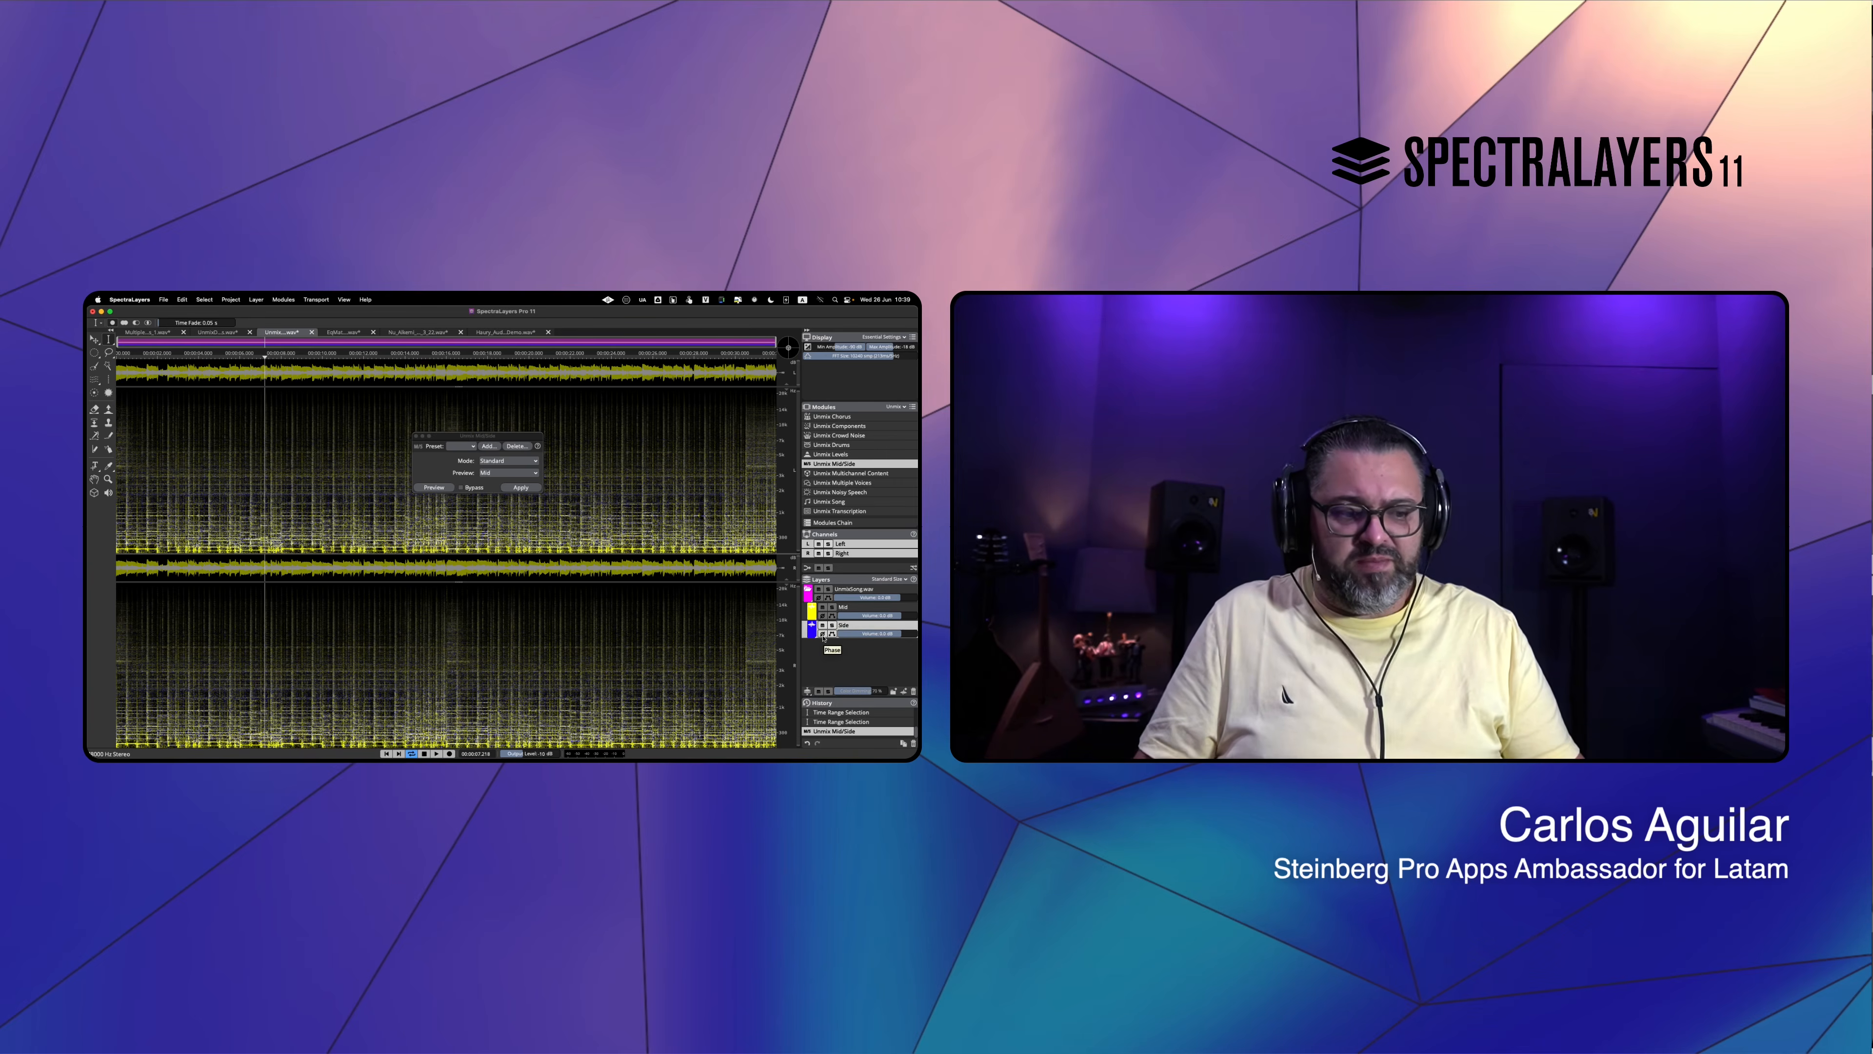
{"action": "key", "text": "space"}
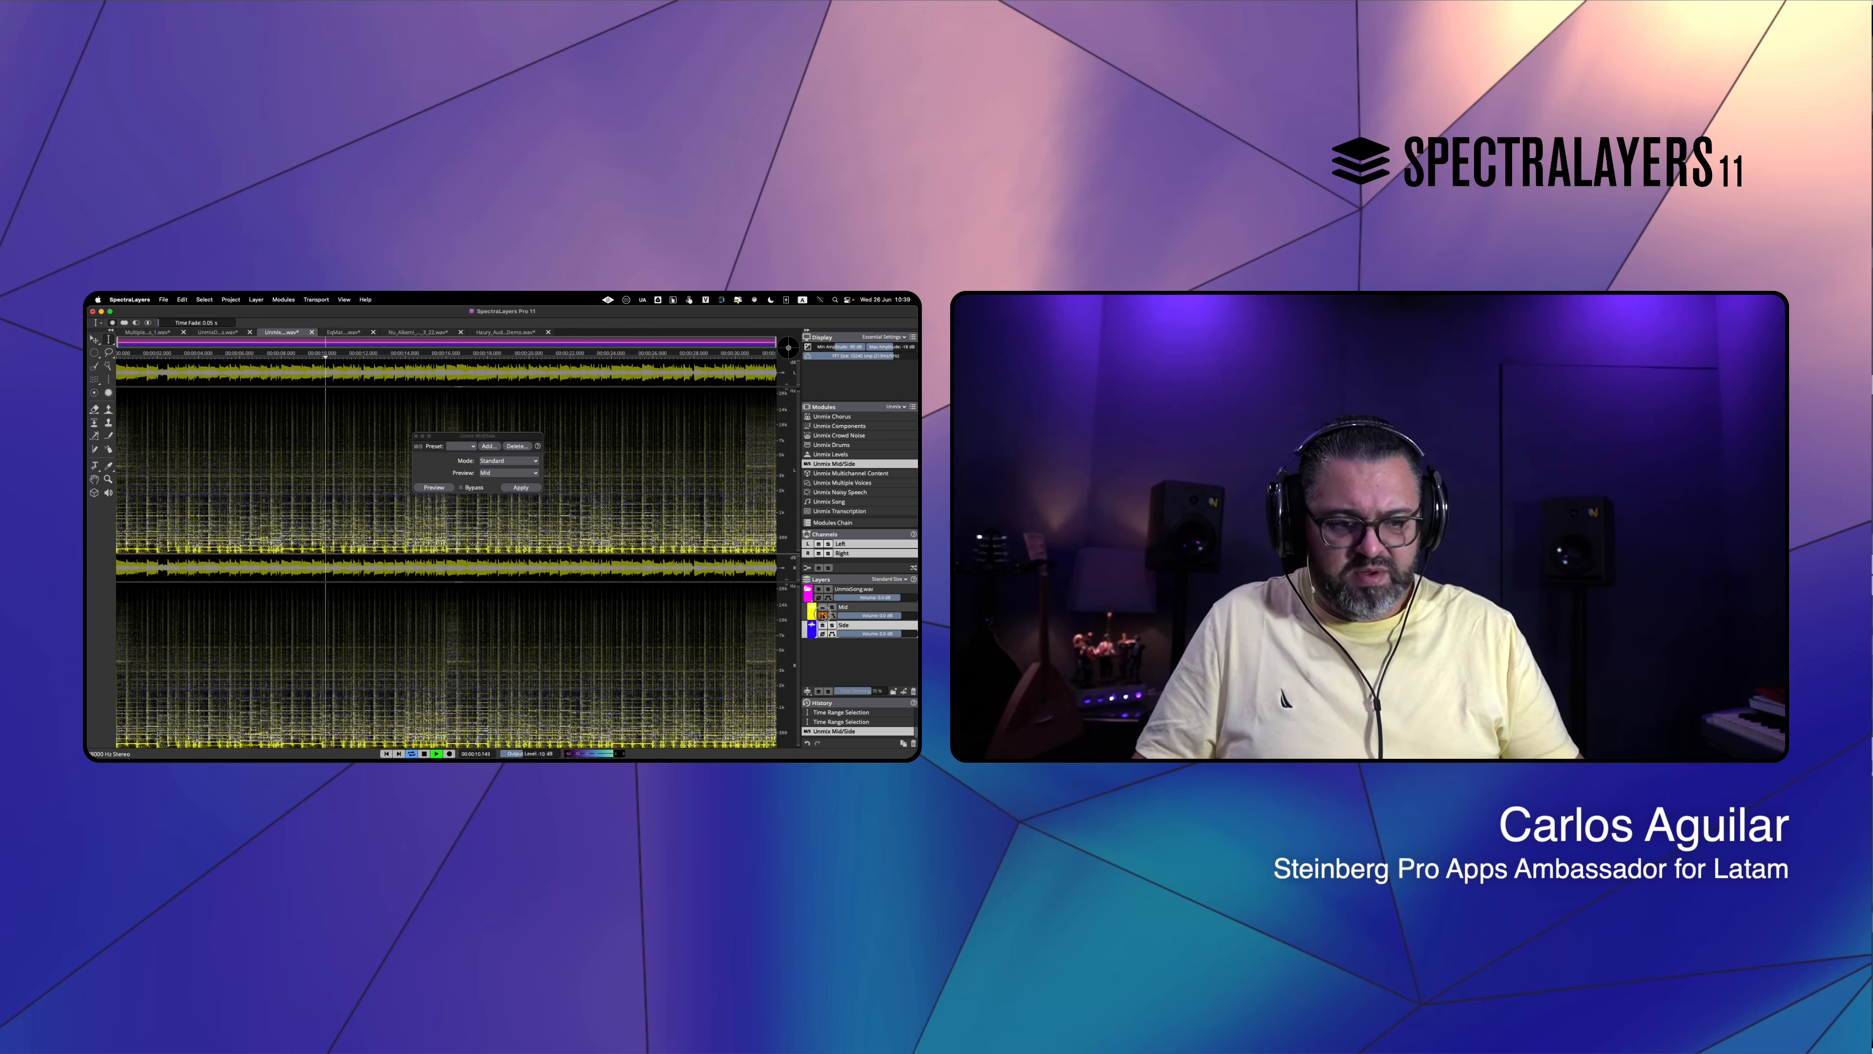
{"action": "key", "text": "space"}
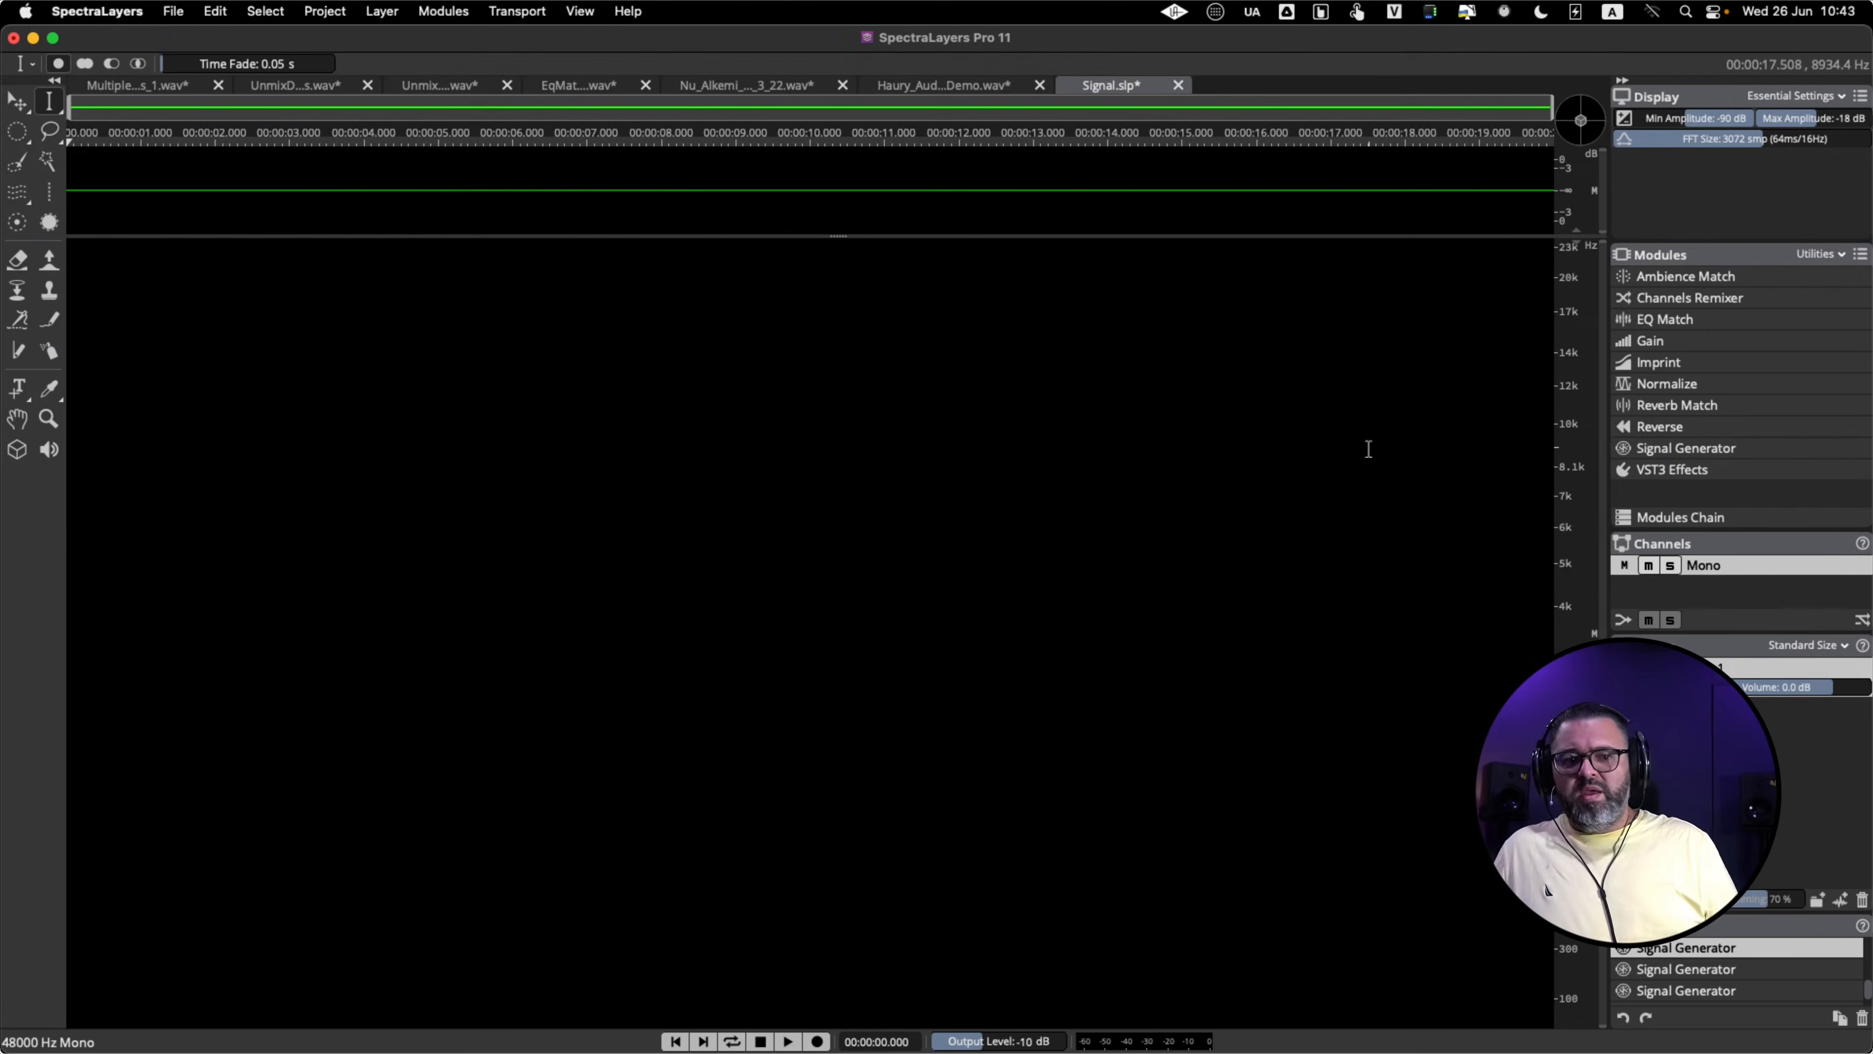
- Place the playhead at about 14.78 s in the Signal project and review the Signal Generator's Silence, Tones, Transients and Noise settings
{"action": "left_click", "coordinate": [1164, 476]}
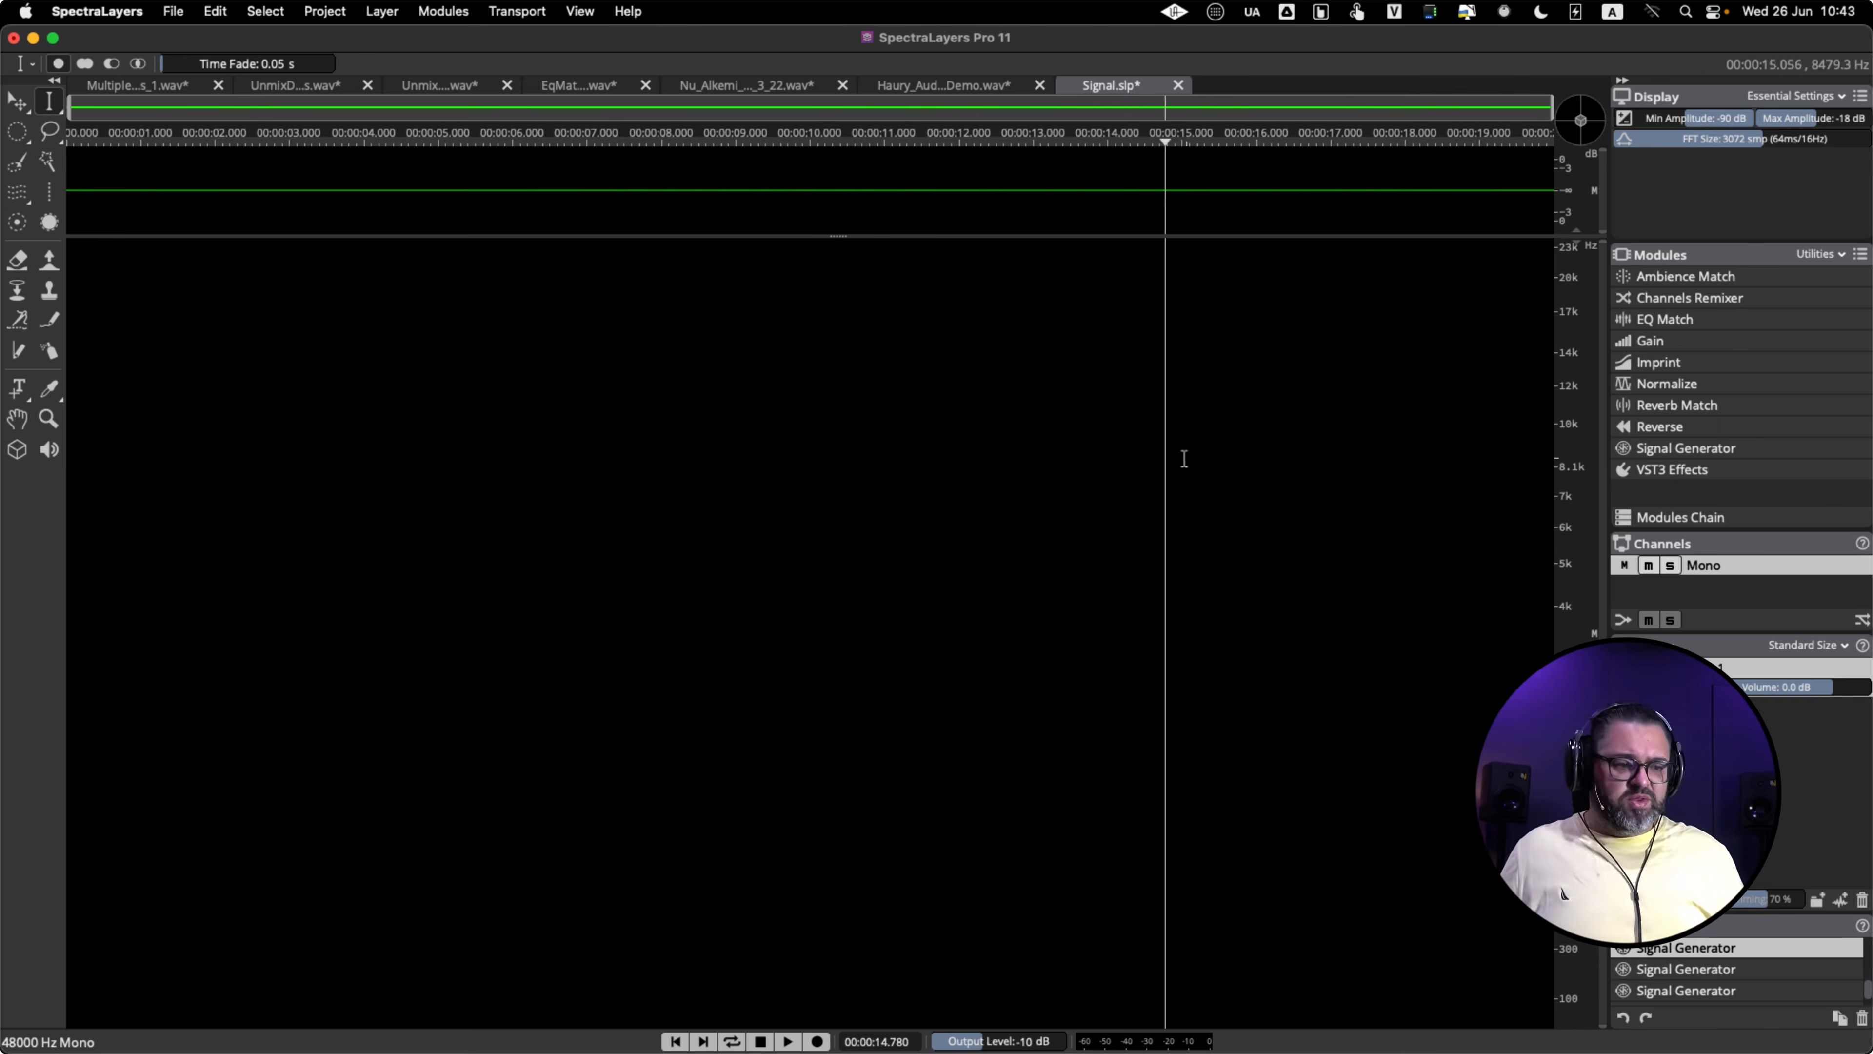
{"action": "left_click", "coordinate": [1672, 448]}
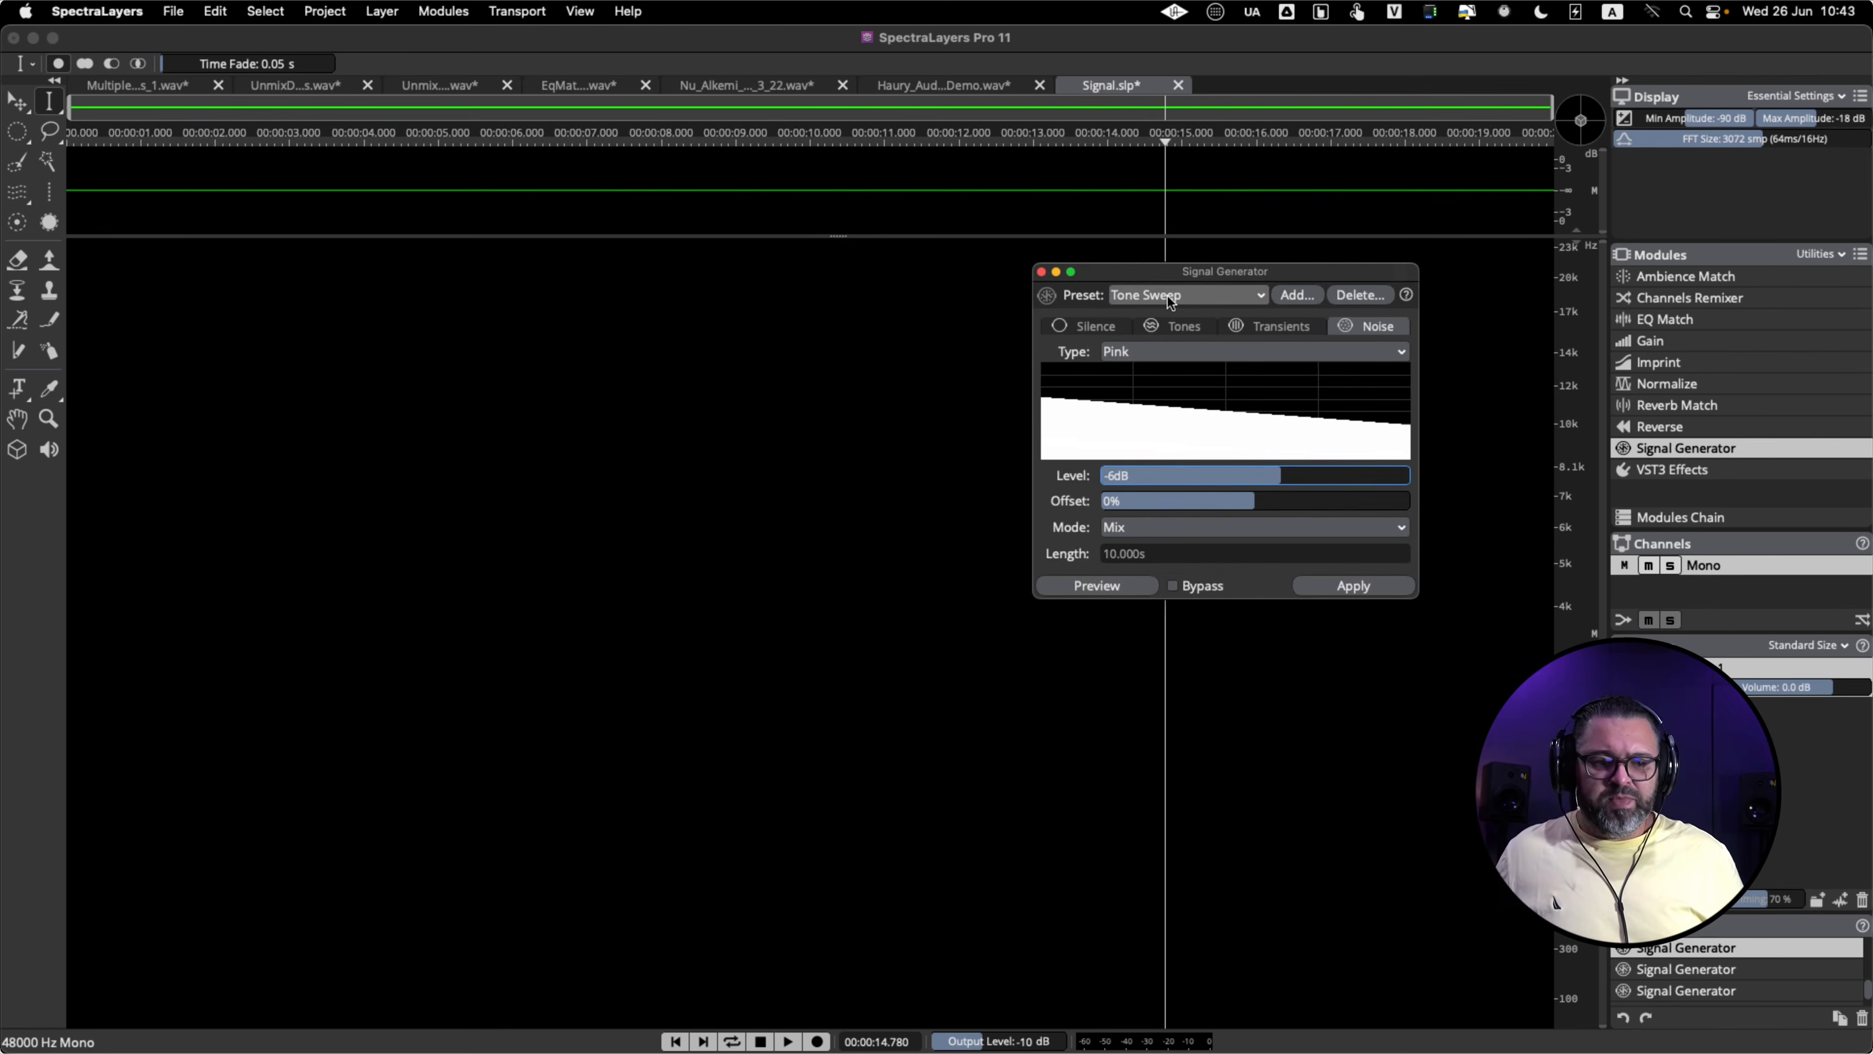
{"action": "left_click", "coordinate": [1095, 325]}
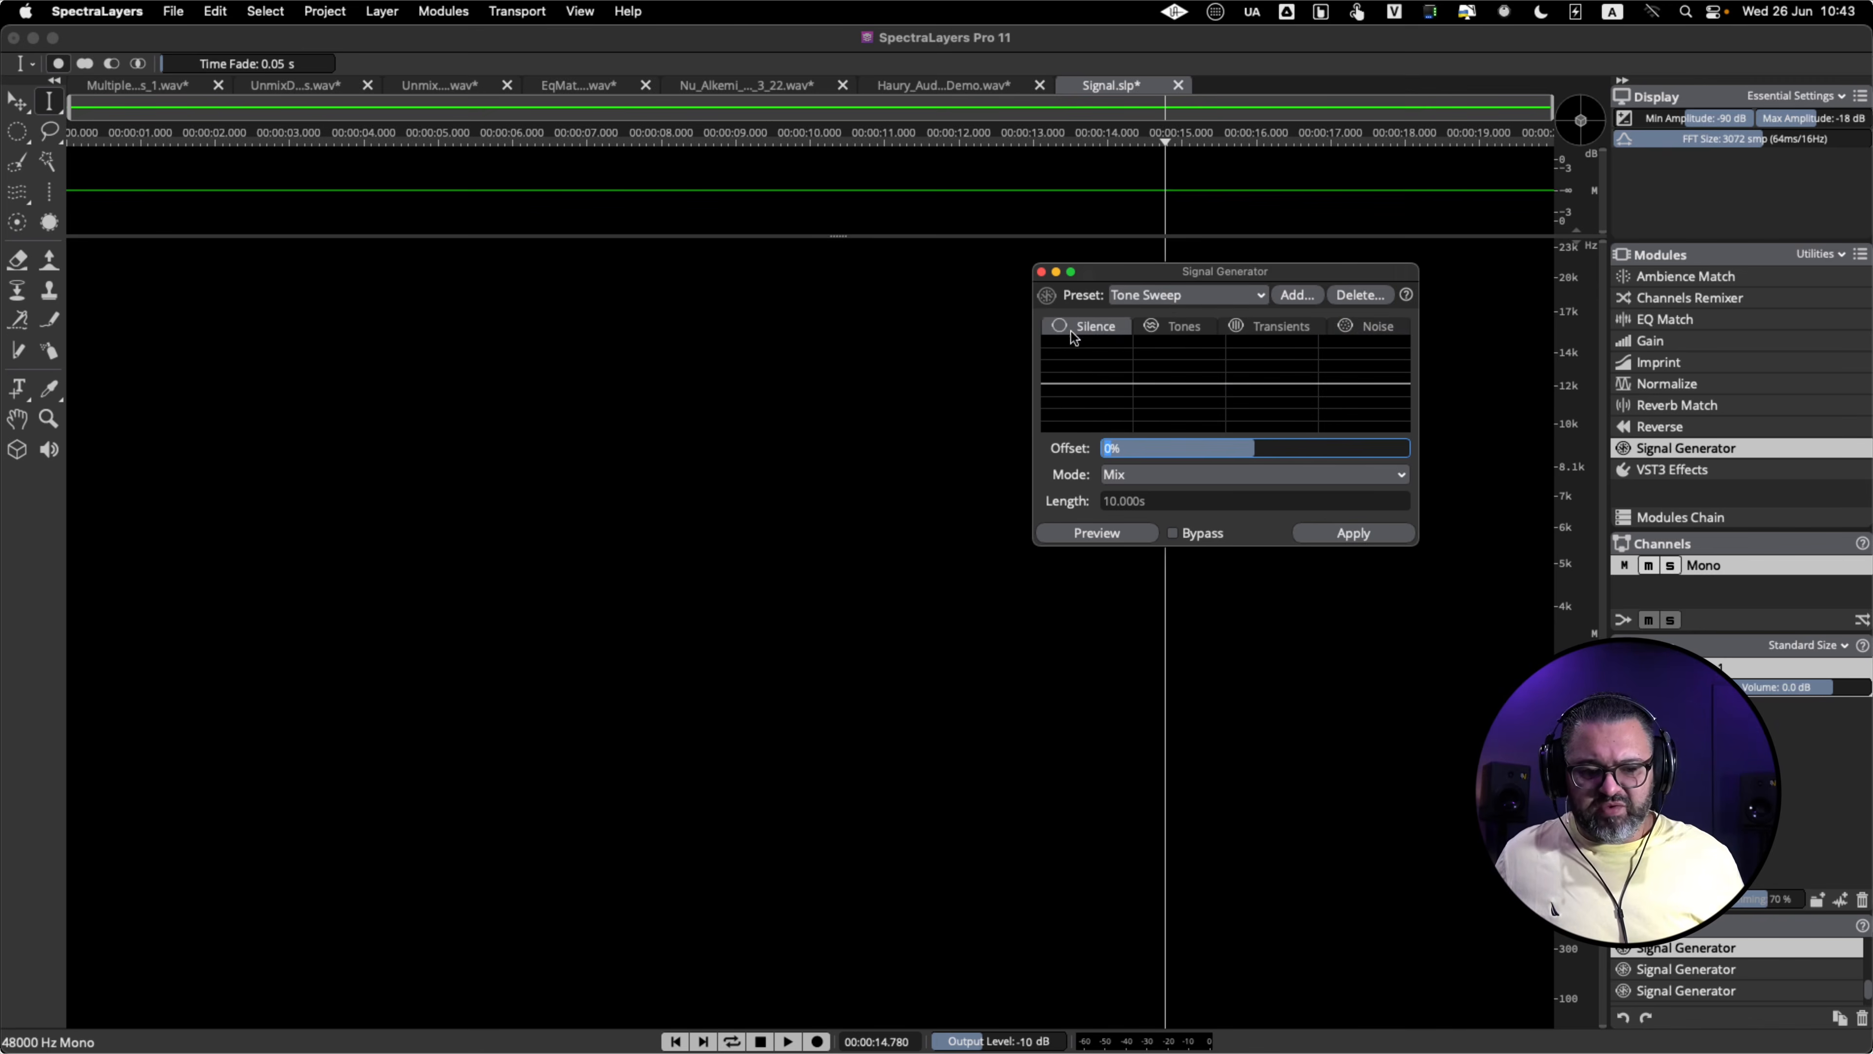
{"action": "left_click", "coordinate": [1189, 329]}
{"action": "left_click", "coordinate": [1284, 333]}
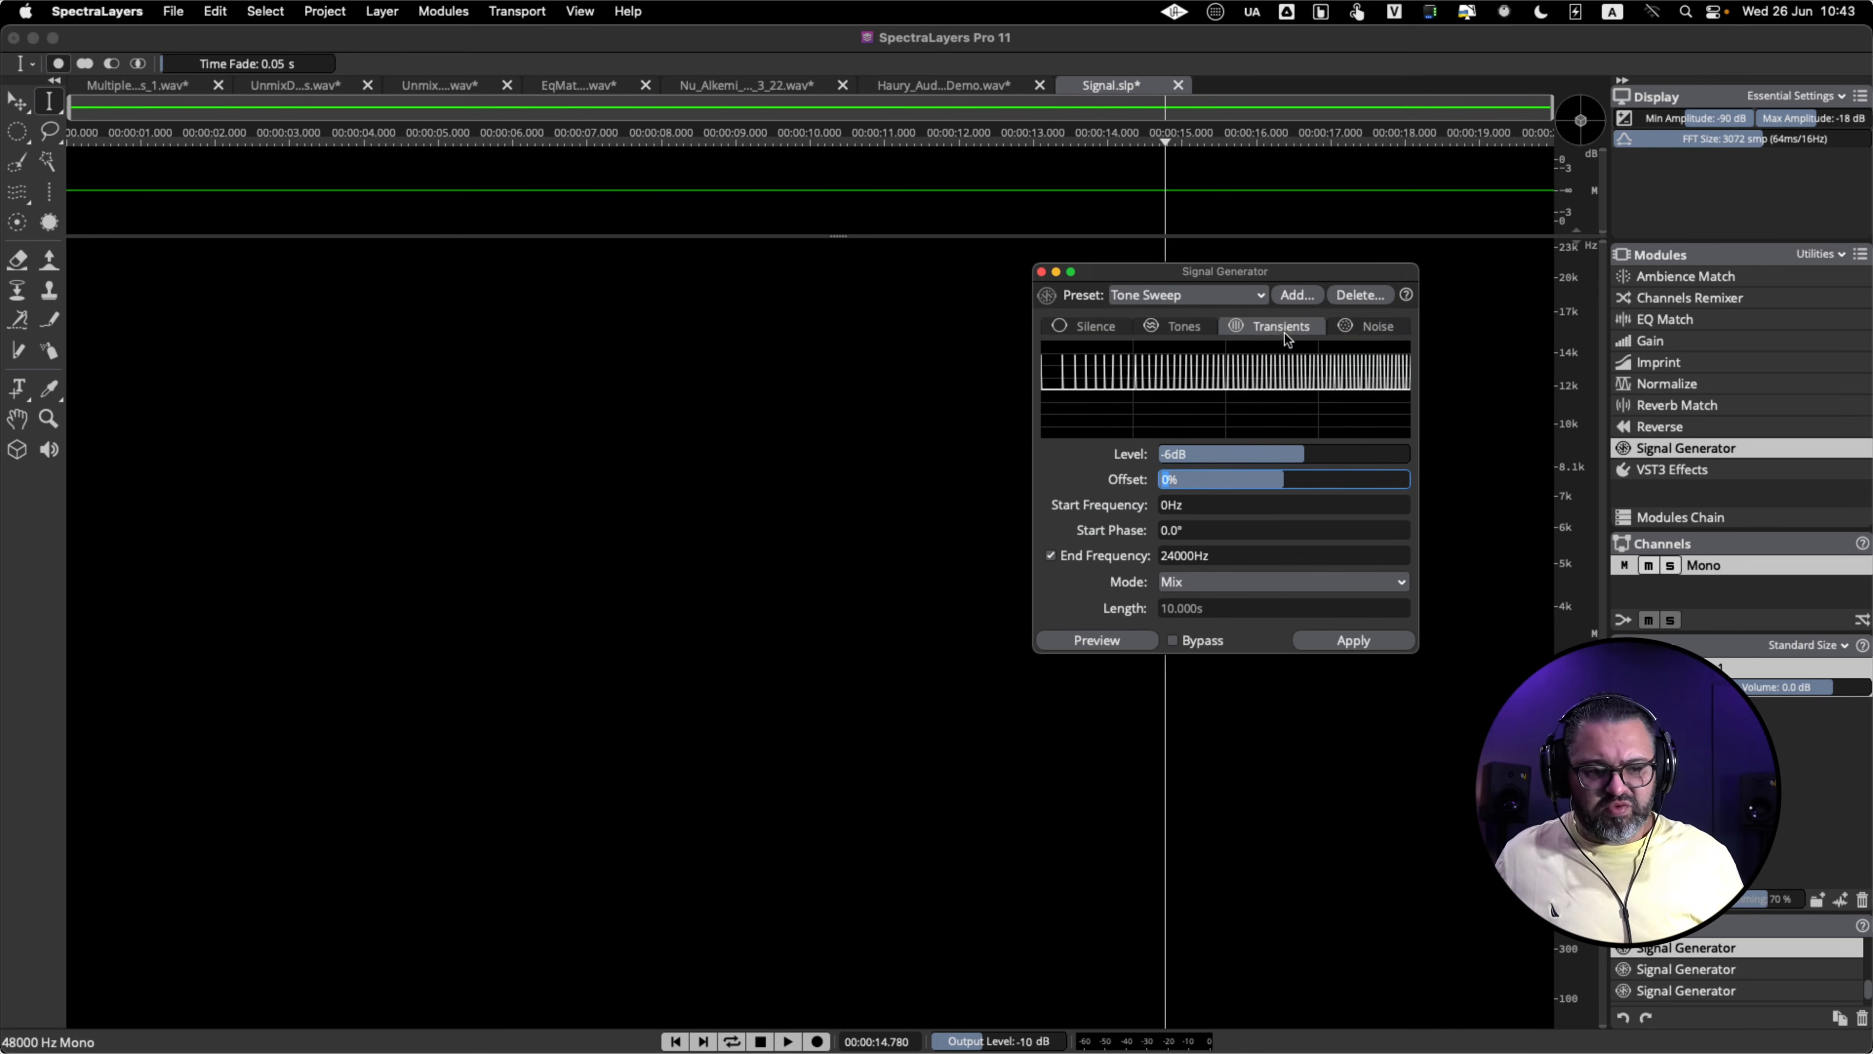
{"action": "left_click", "coordinate": [1377, 327]}
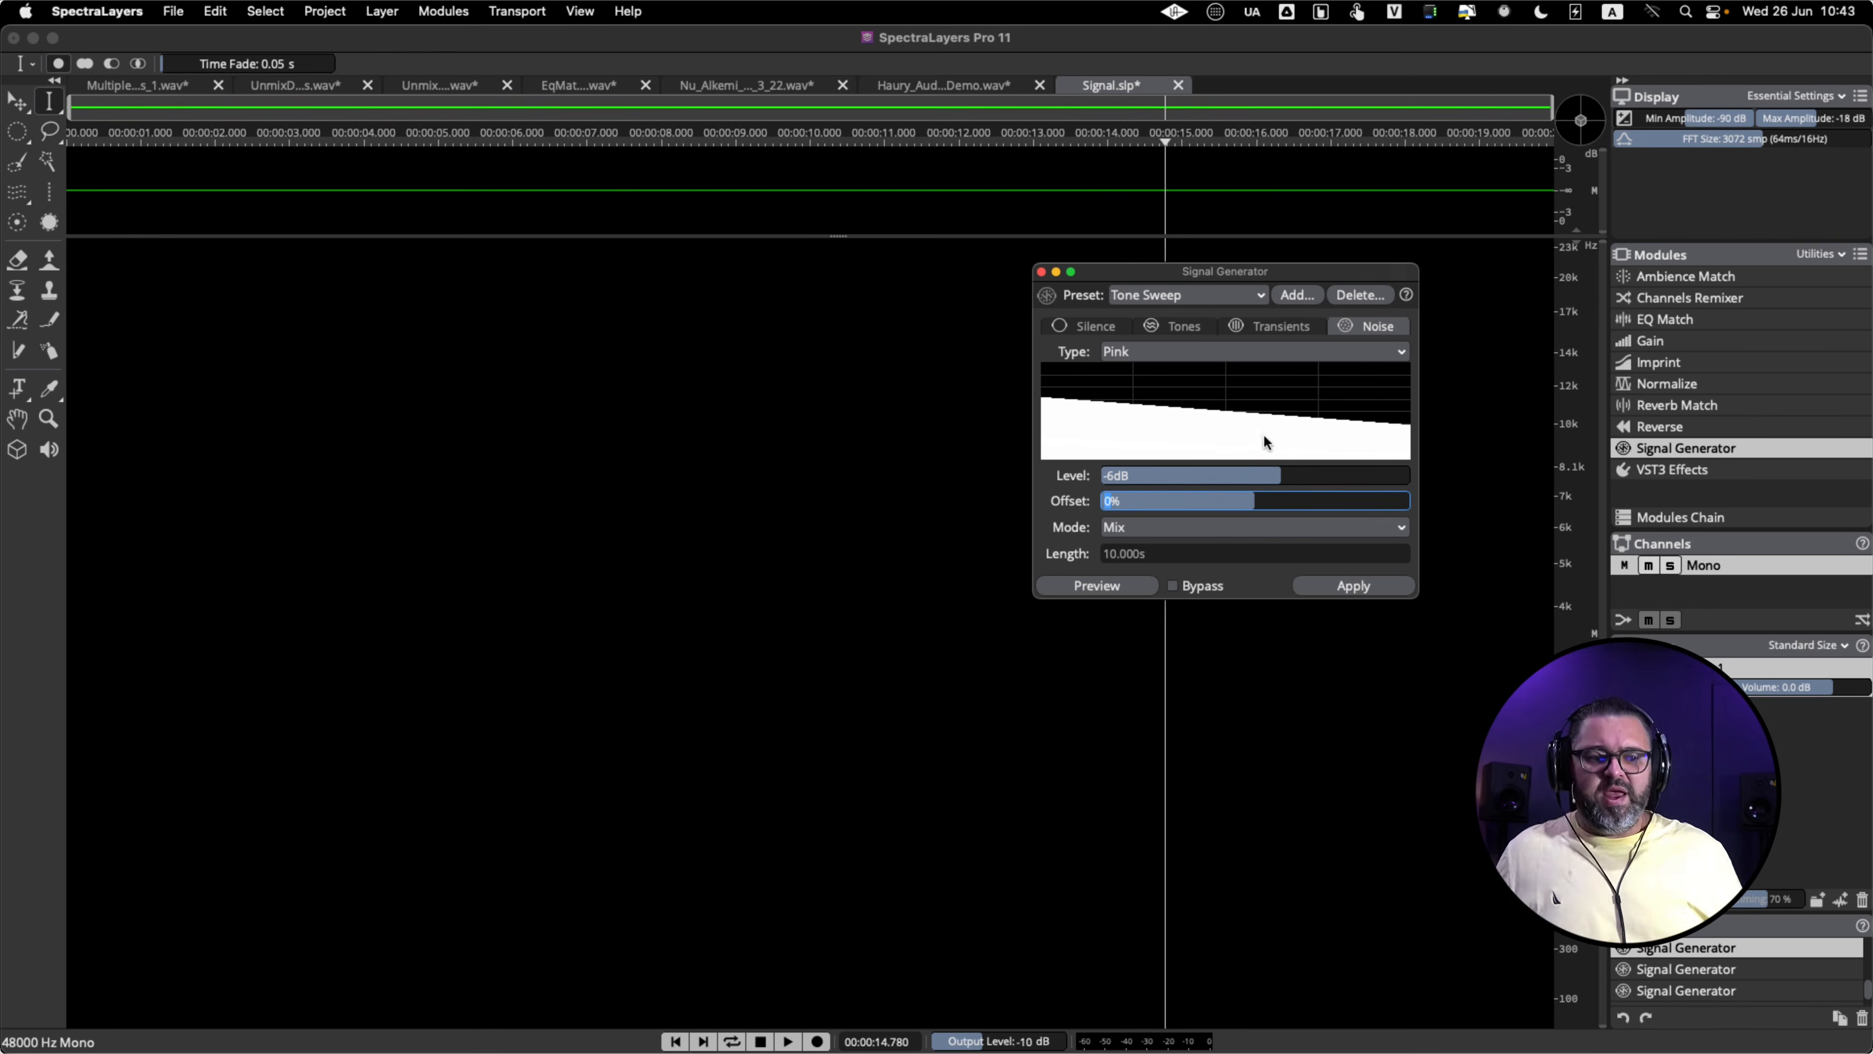
- Generate a signal with the 10Hz Transient preset and audition it briefly
{"action": "left_click", "coordinate": [1255, 293]}
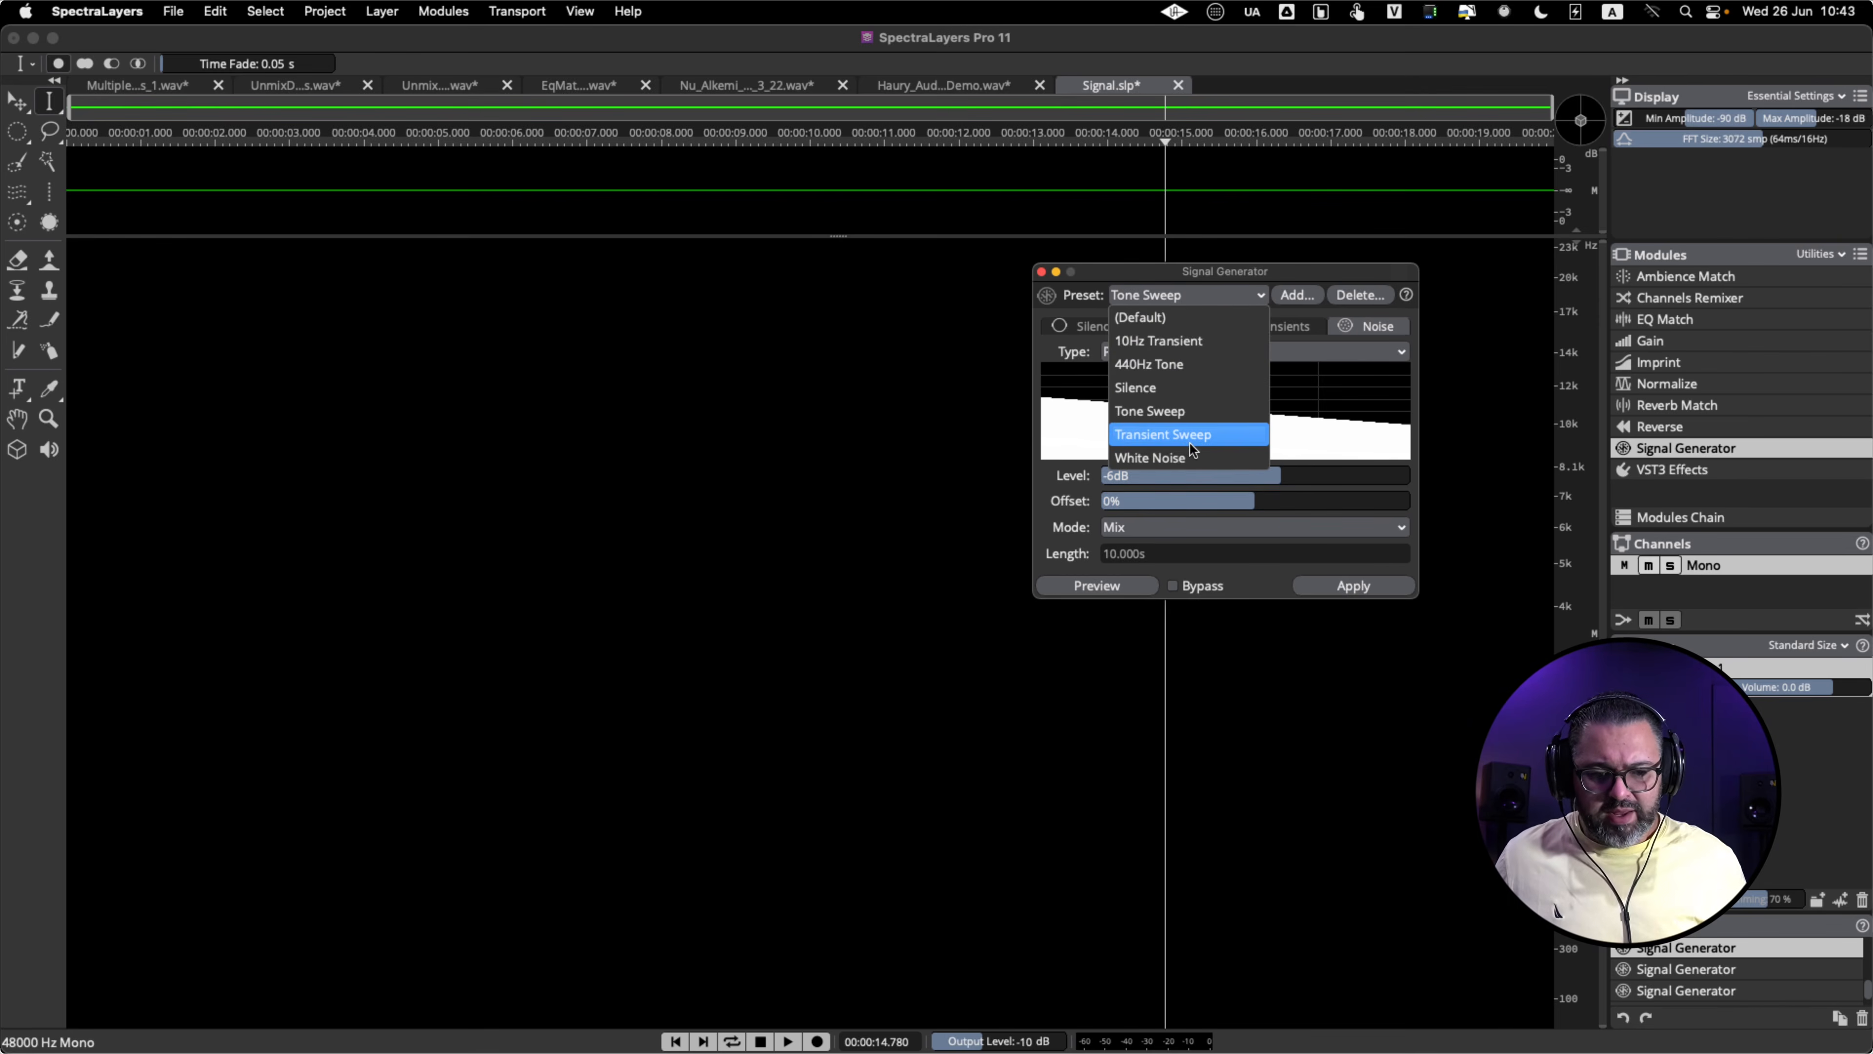
{"action": "left_click", "coordinate": [1205, 340]}
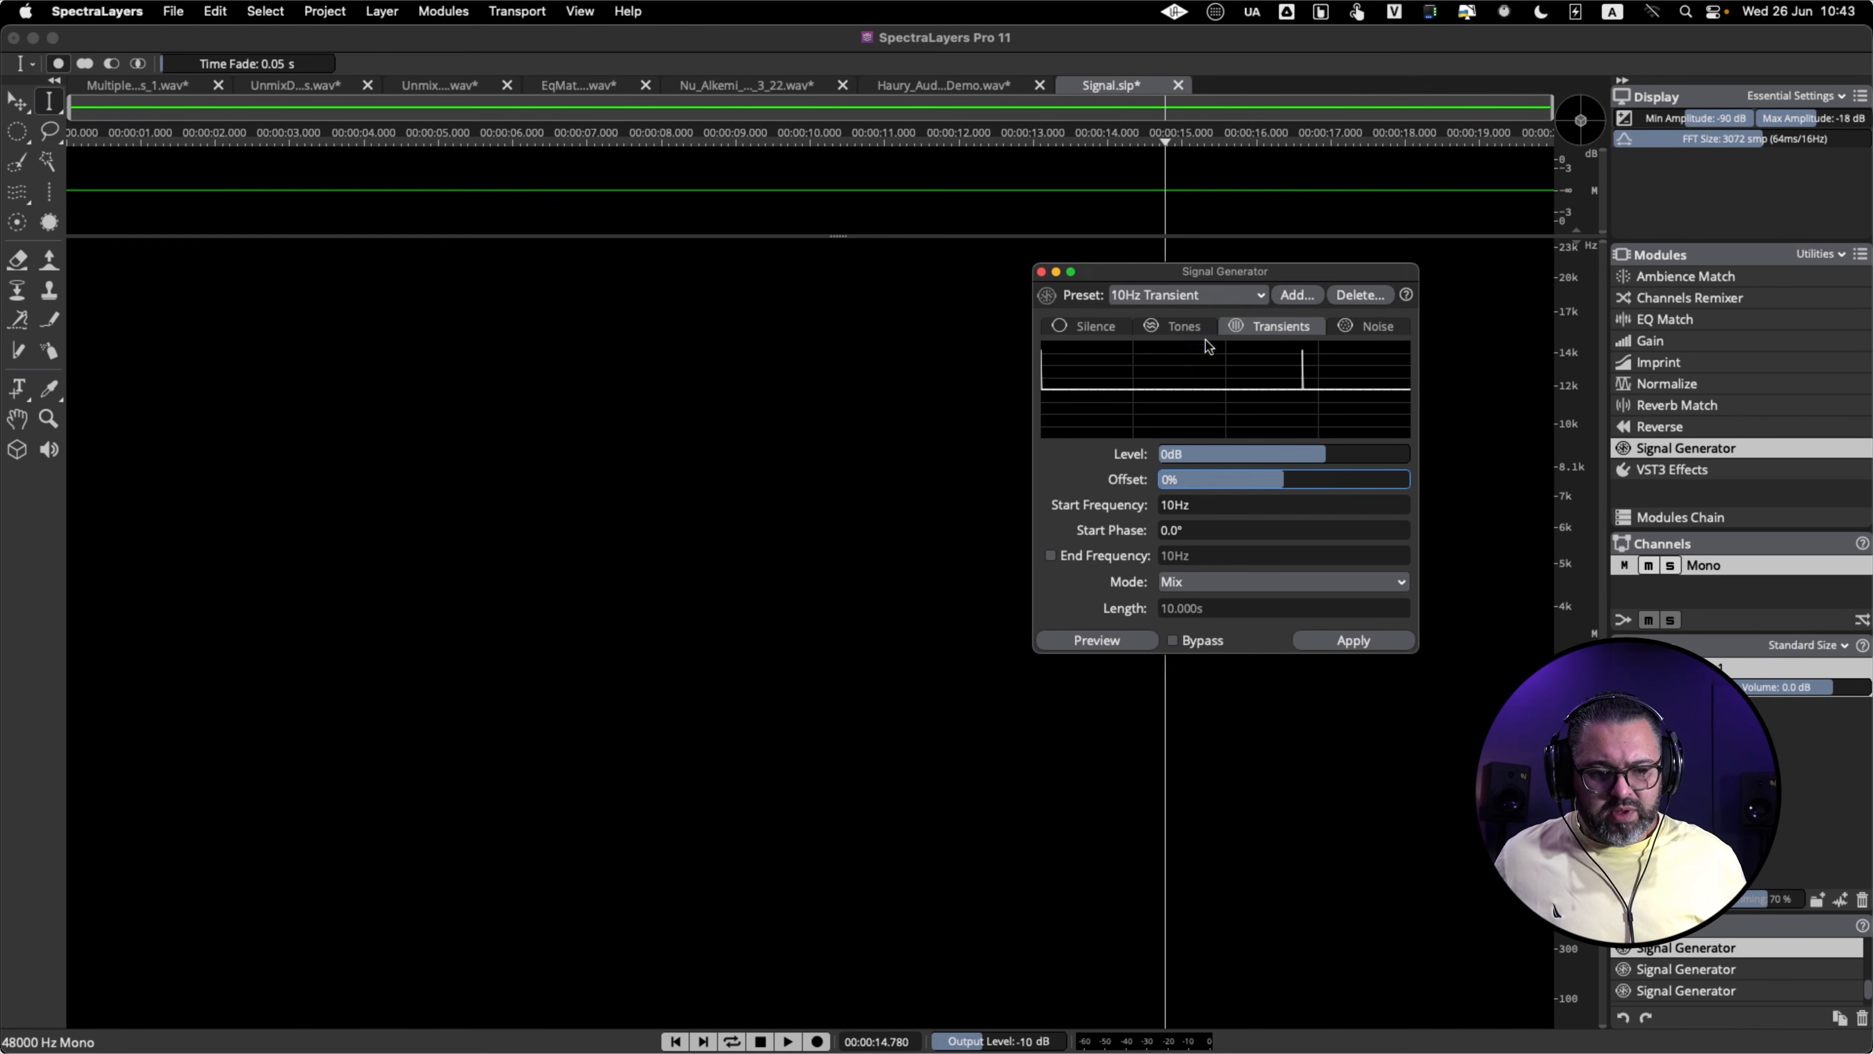
{"action": "left_click", "coordinate": [1362, 645]}
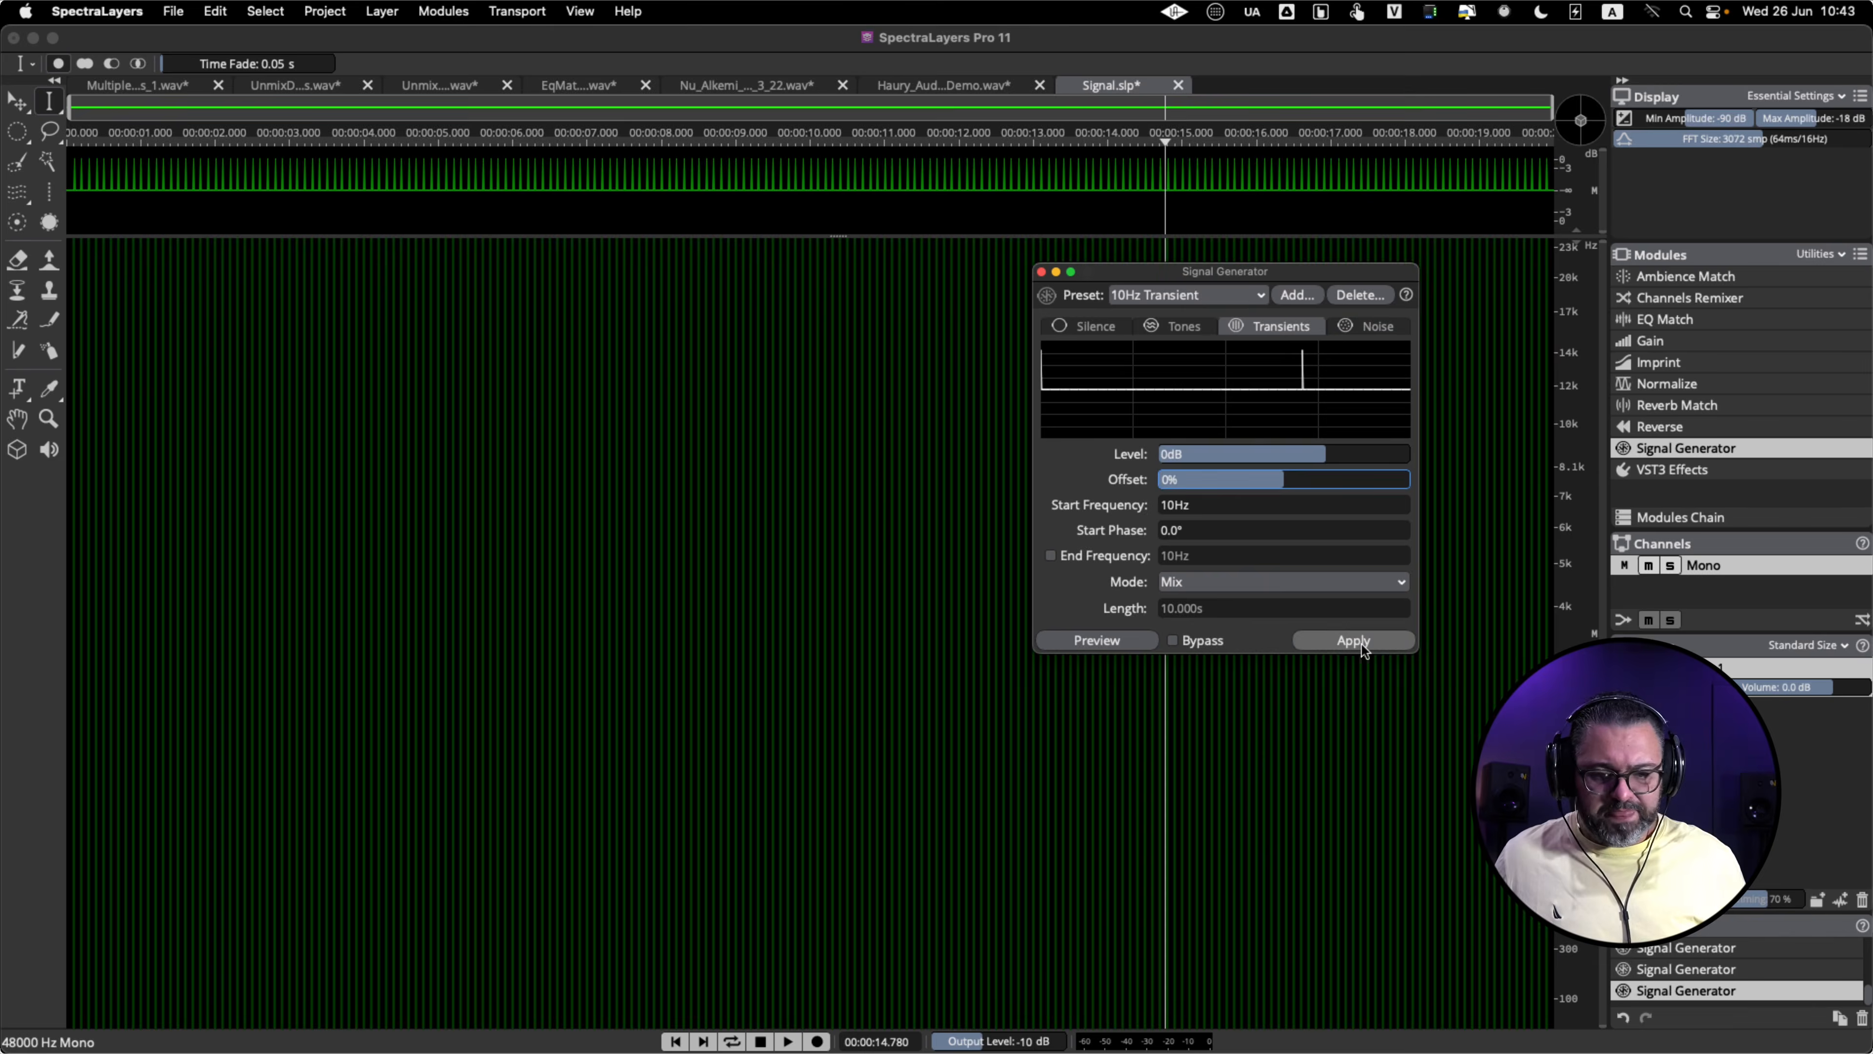
{"action": "key", "text": "space"}
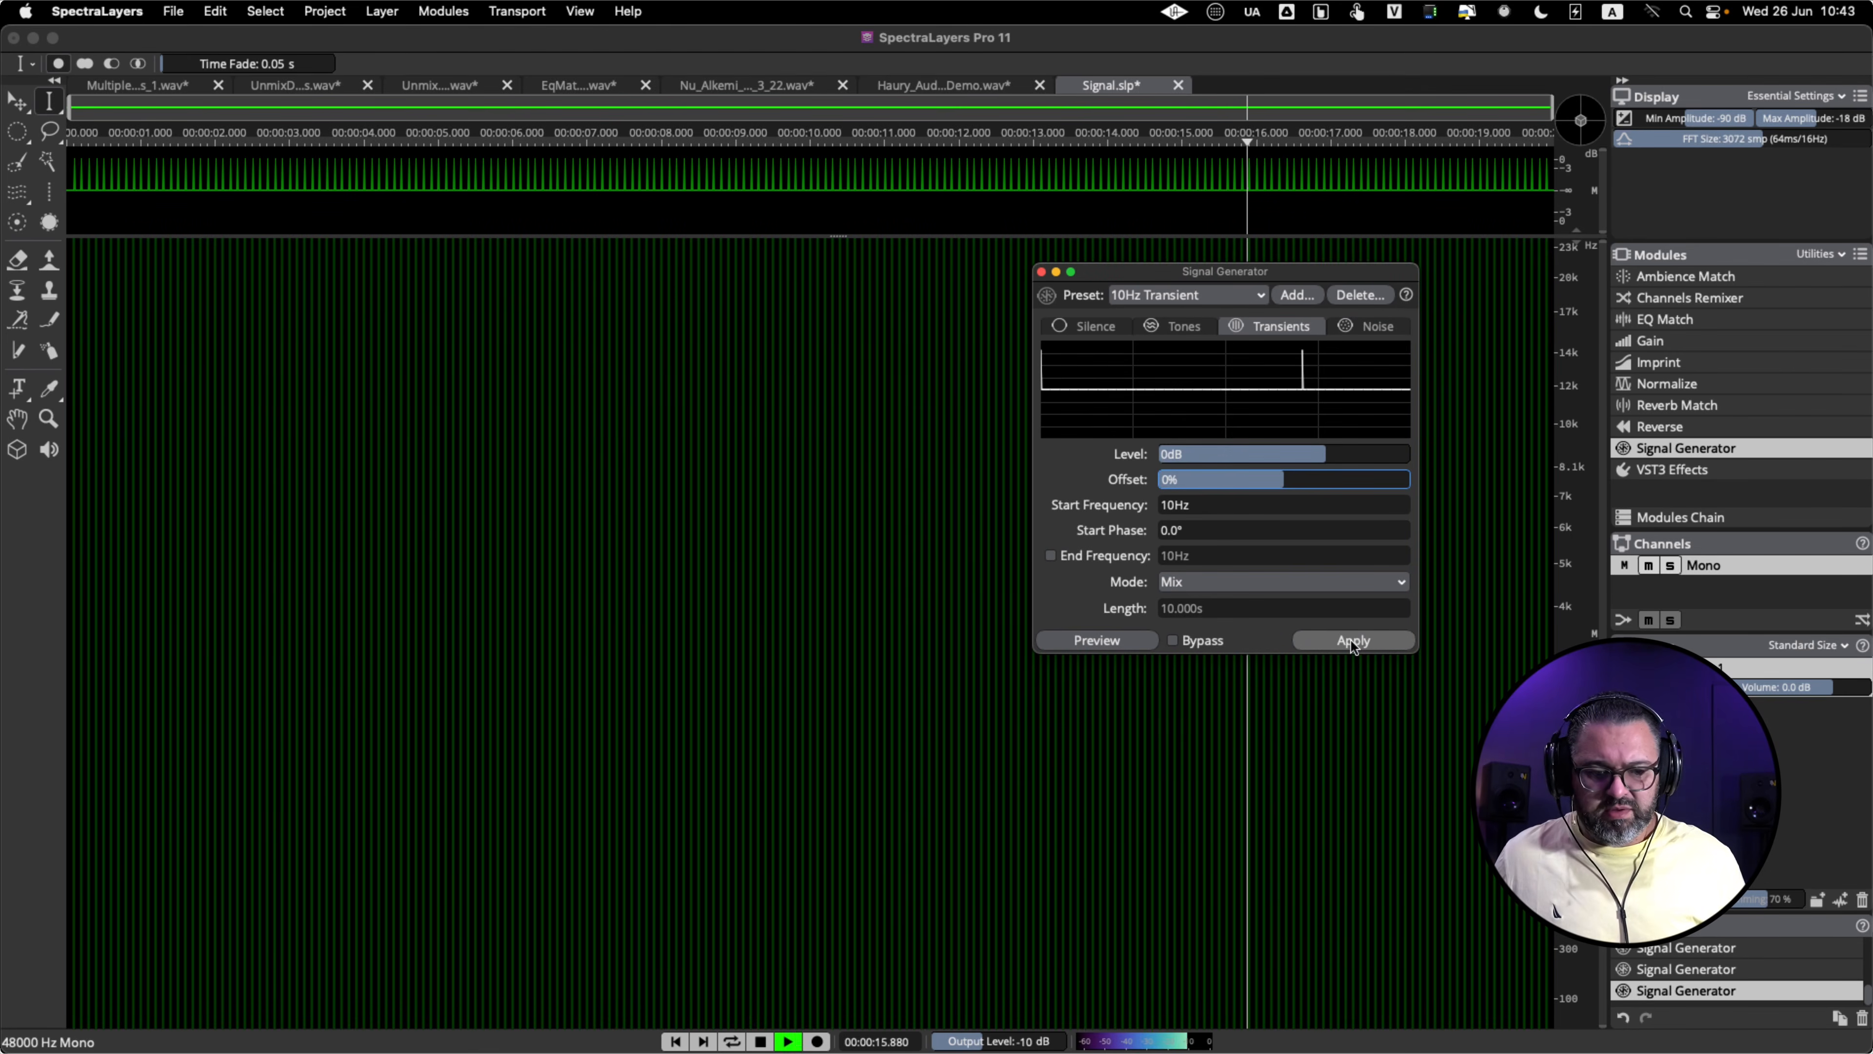
{"action": "key", "text": "space"}
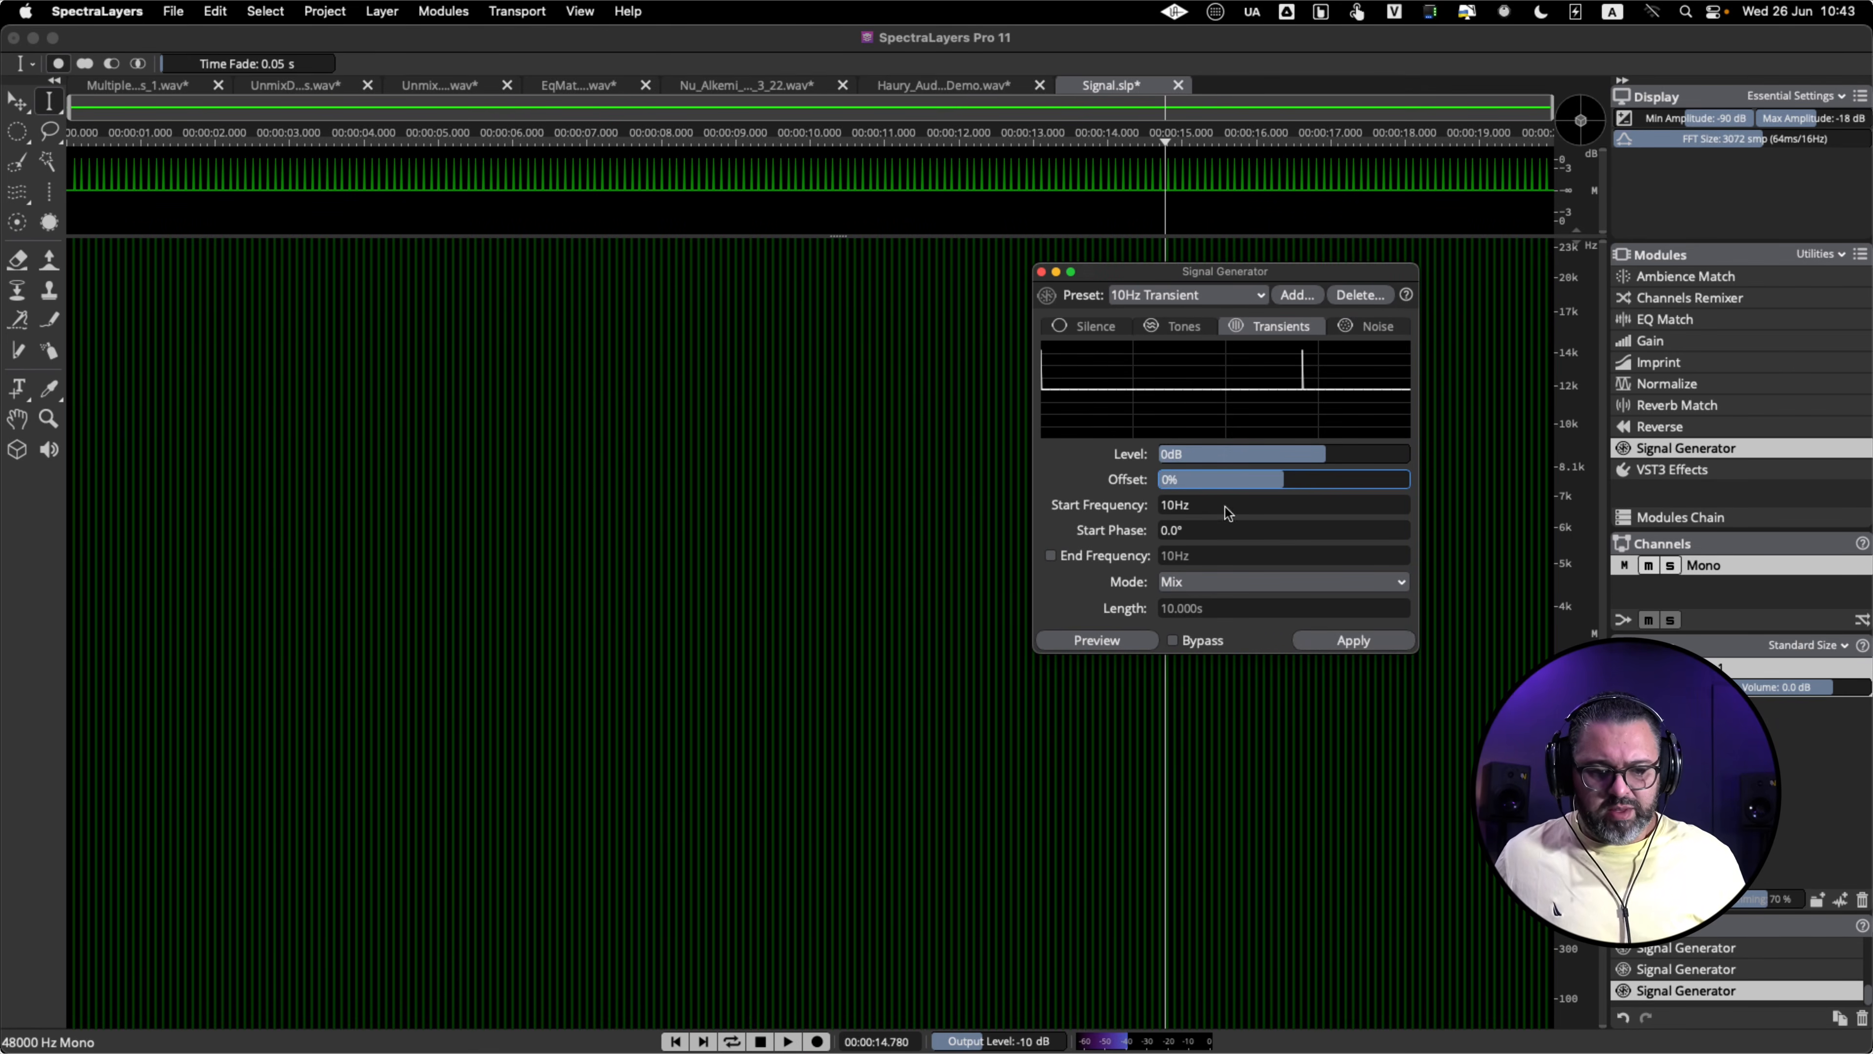
- Set the transient's start frequency to 40 Hz, apply it in Mix mode and audition it briefly
{"action": "left_click_drag", "start_coordinate": [1217, 505], "coordinate": [1242, 505]}
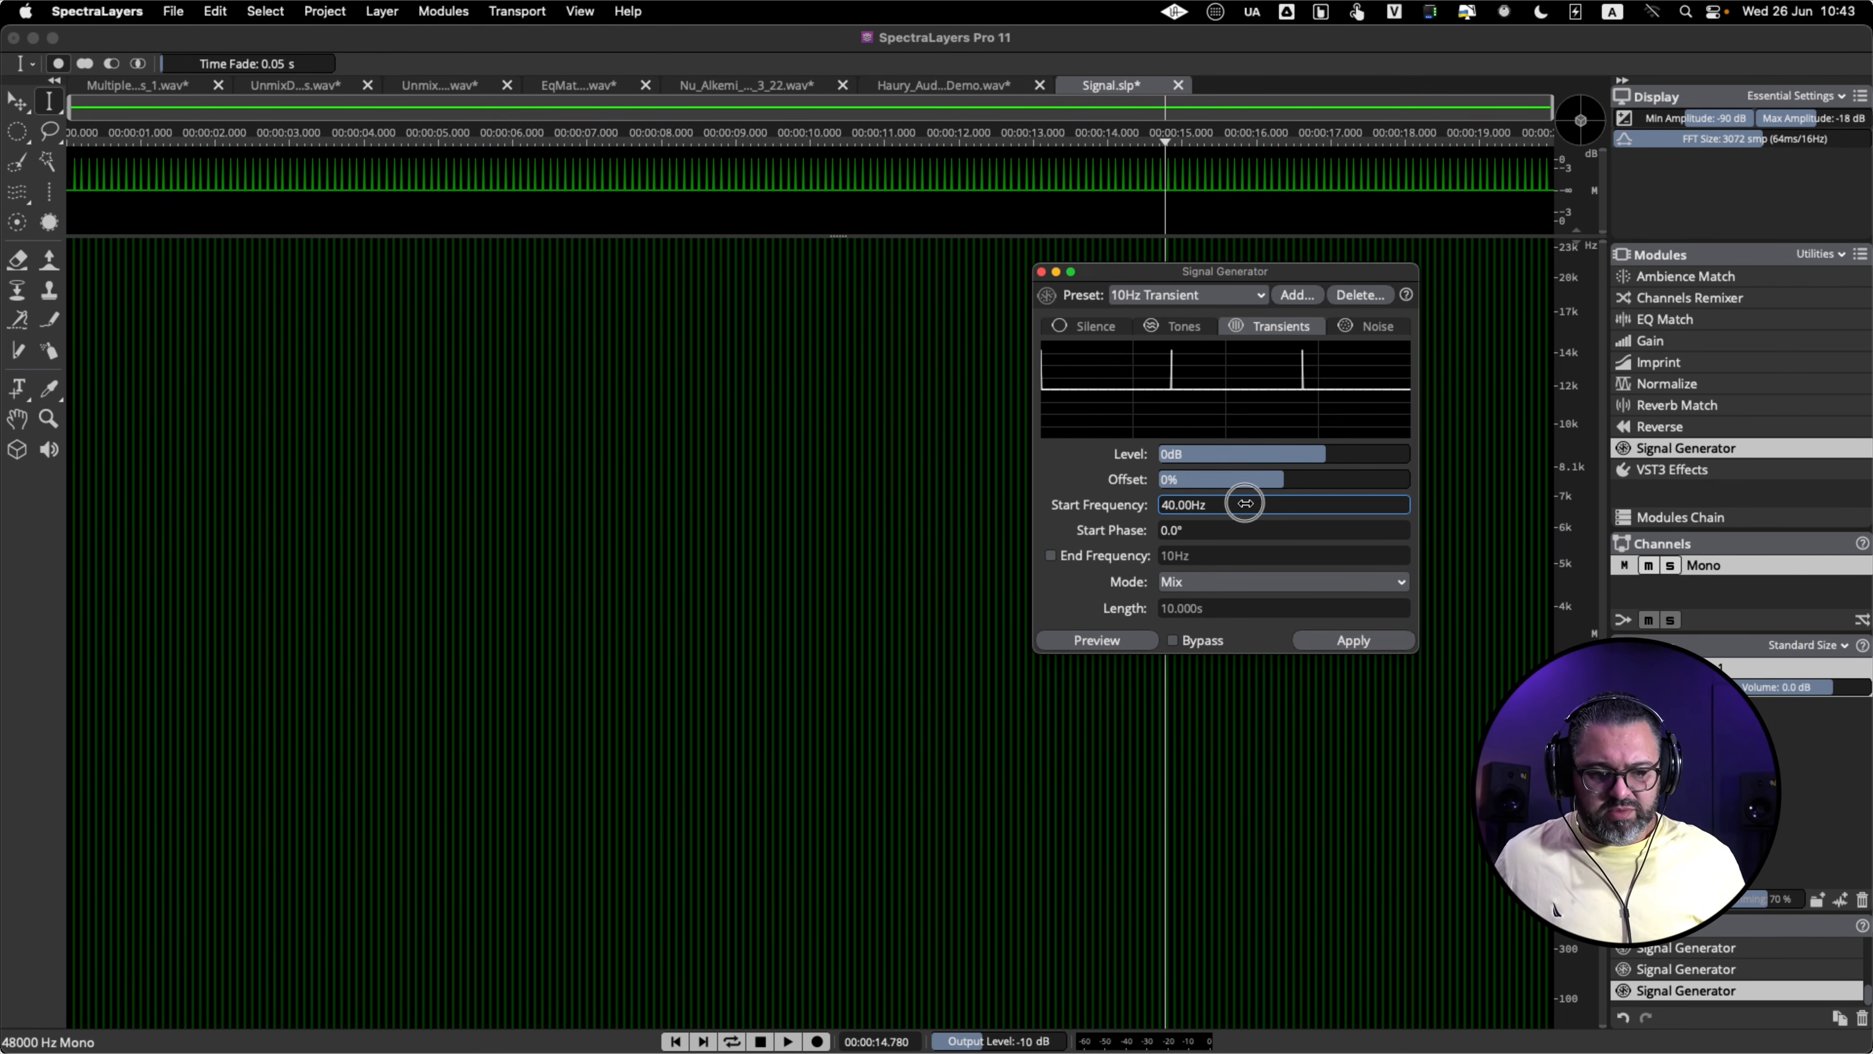
{"action": "left_click", "coordinate": [1358, 642]}
{"action": "key", "text": "space"}
{"action": "key", "text": "space"}
- Enable the 10 Hz end frequency, set the start frequency to 0 Hz, apply the transient sweep and audition it
{"action": "left_click", "coordinate": [1118, 557]}
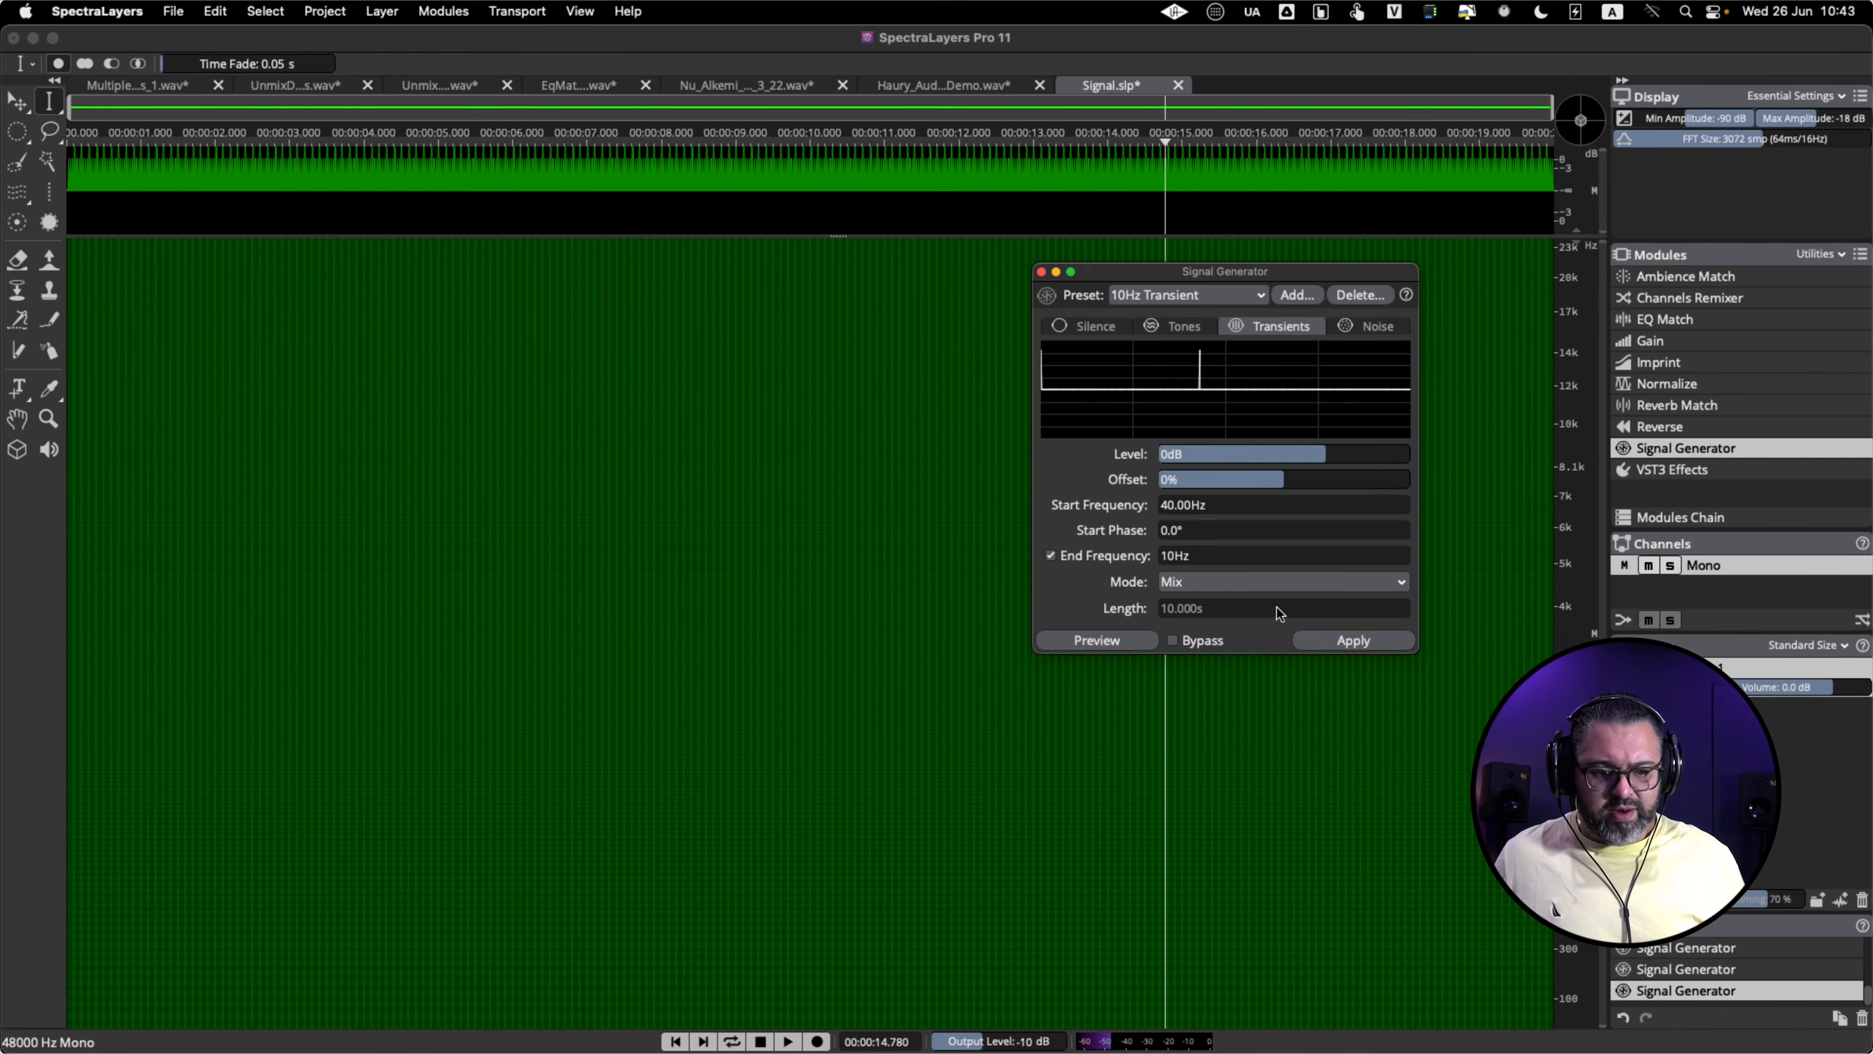
{"action": "left_click", "coordinate": [1212, 505]}
{"action": "type", "text": "0"}
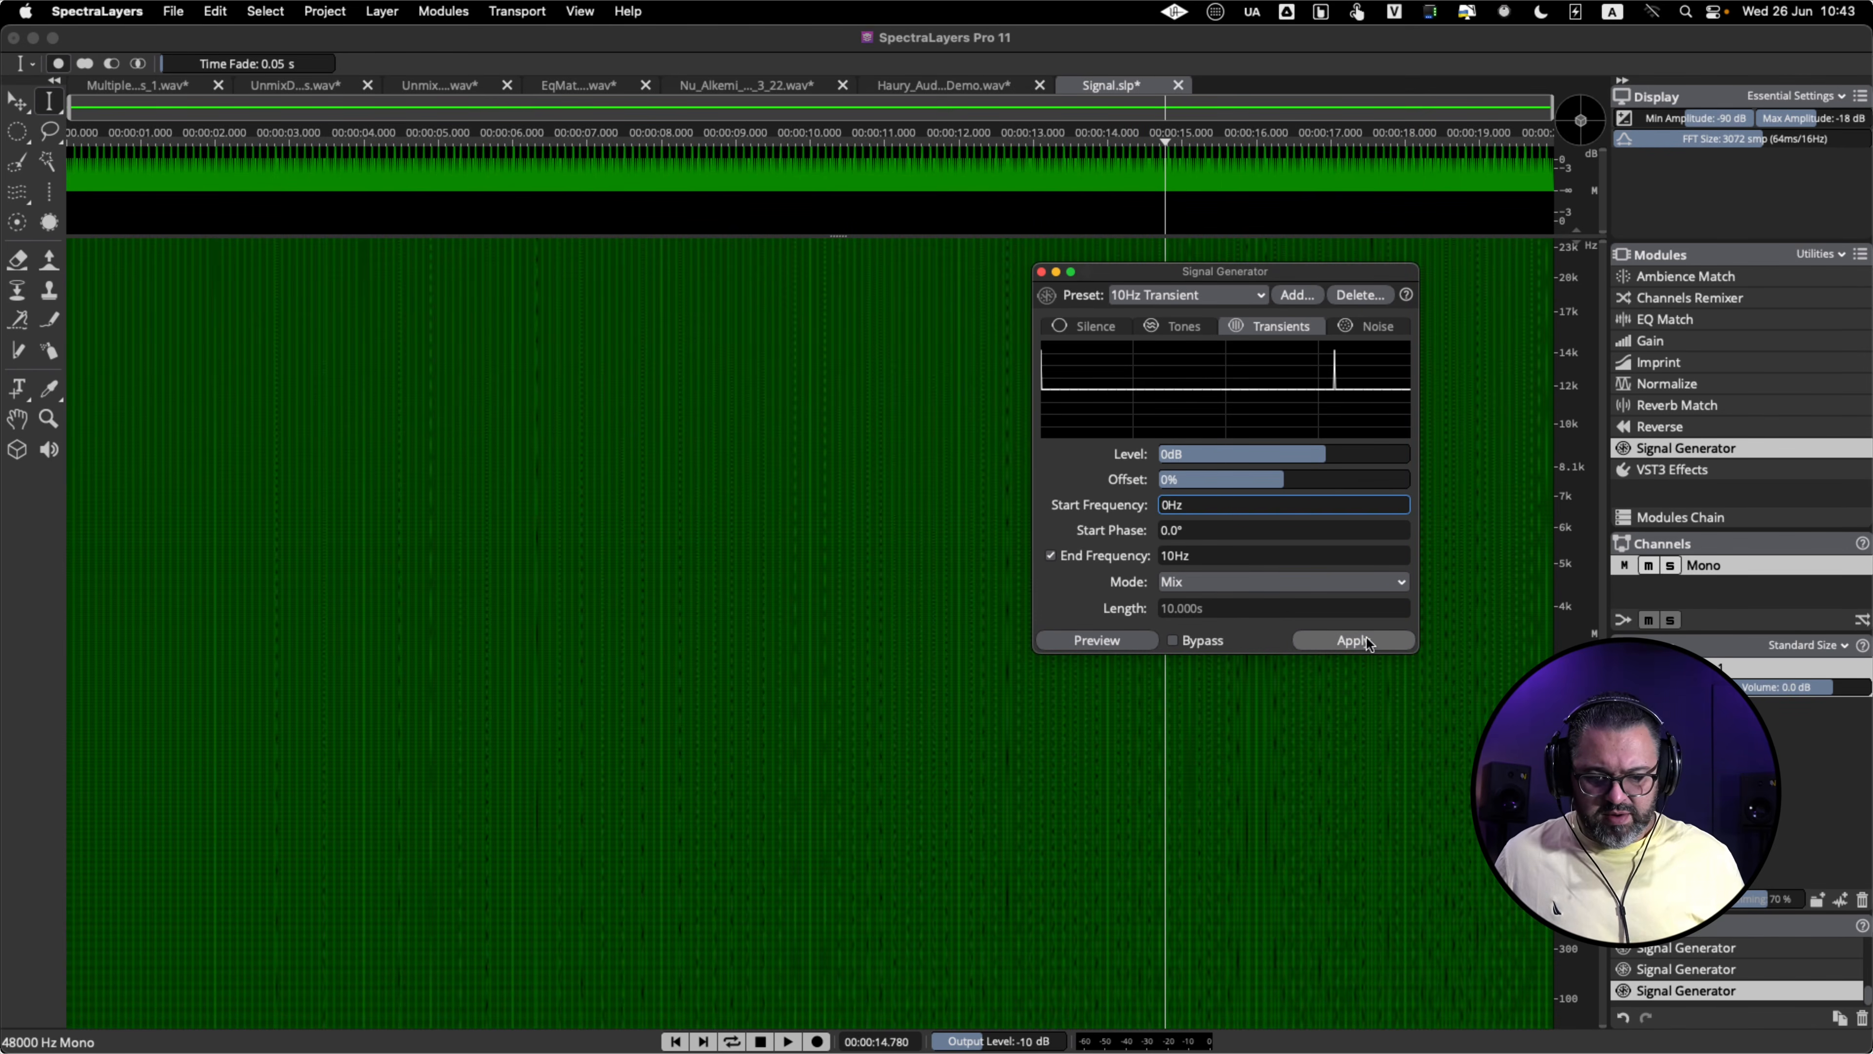
{"action": "key", "text": "space"}
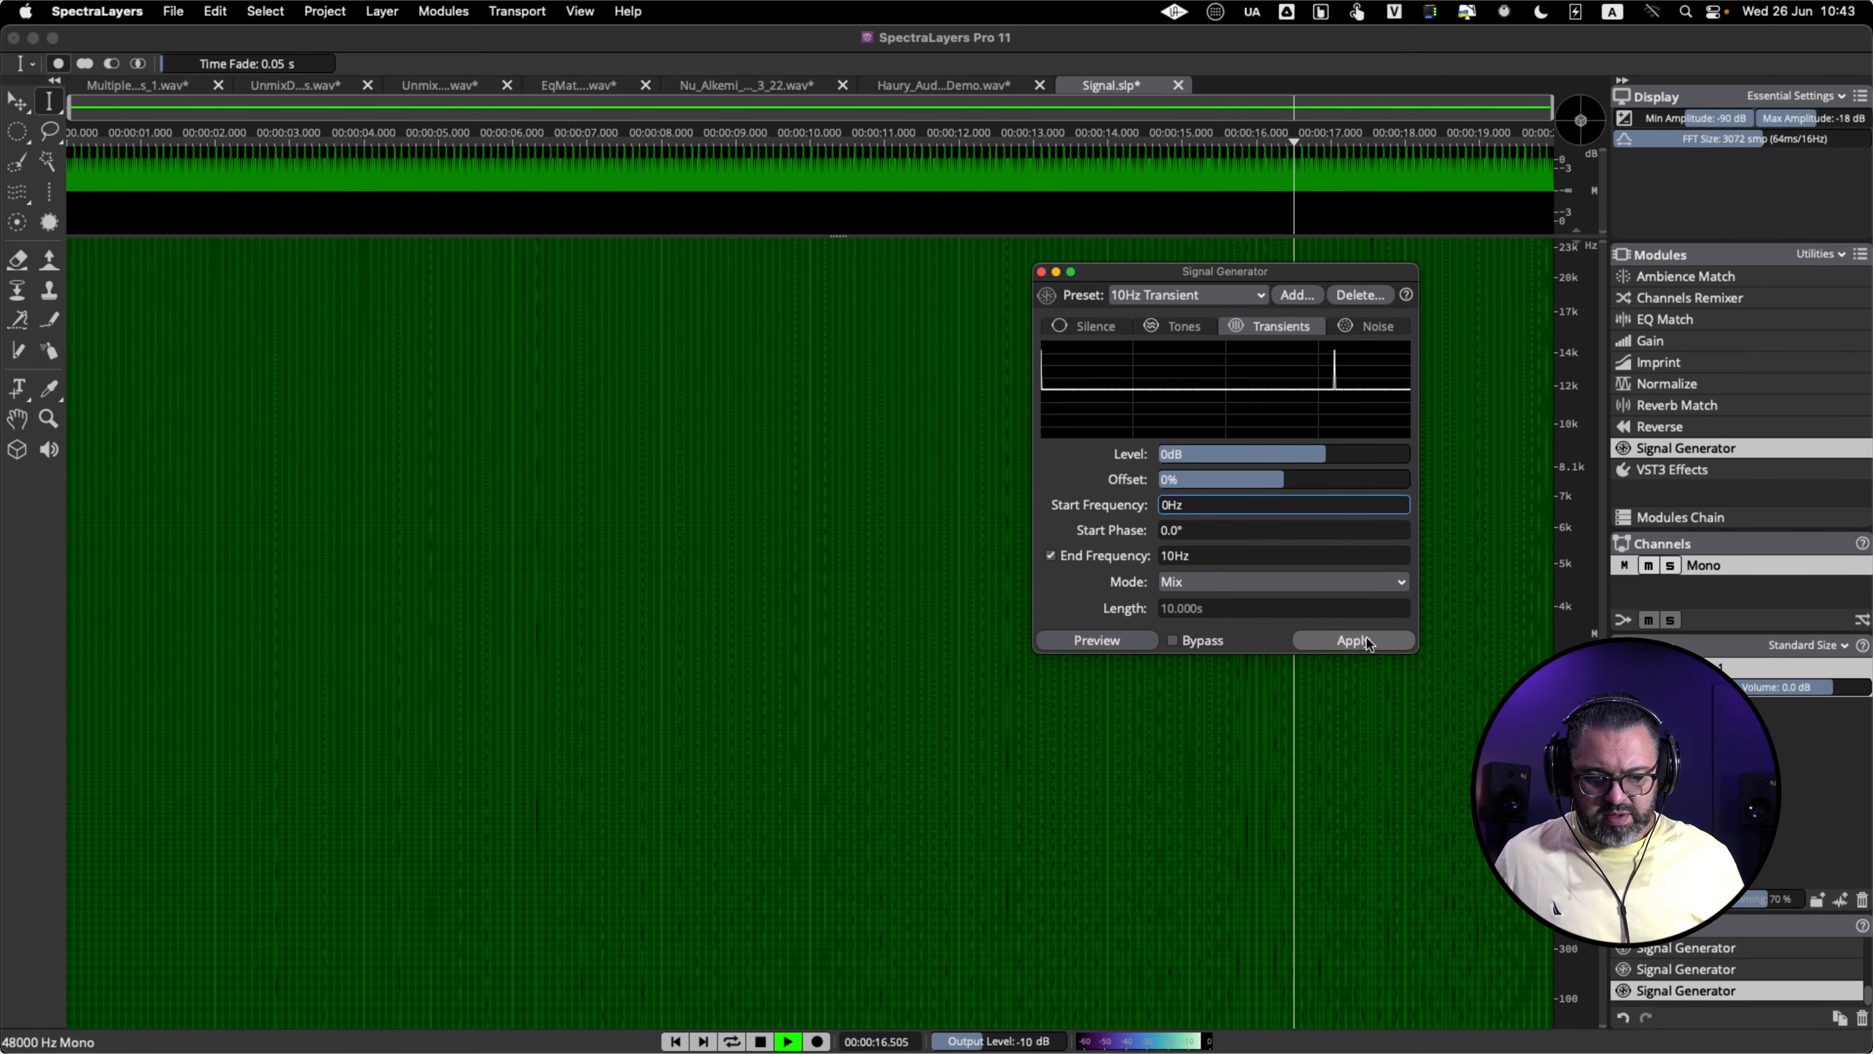
{"action": "key", "text": "space"}
- Set the generator mode to Replace, apply the 0 to 10 Hz transient sweep and play it
{"action": "left_click", "coordinate": [1238, 587]}
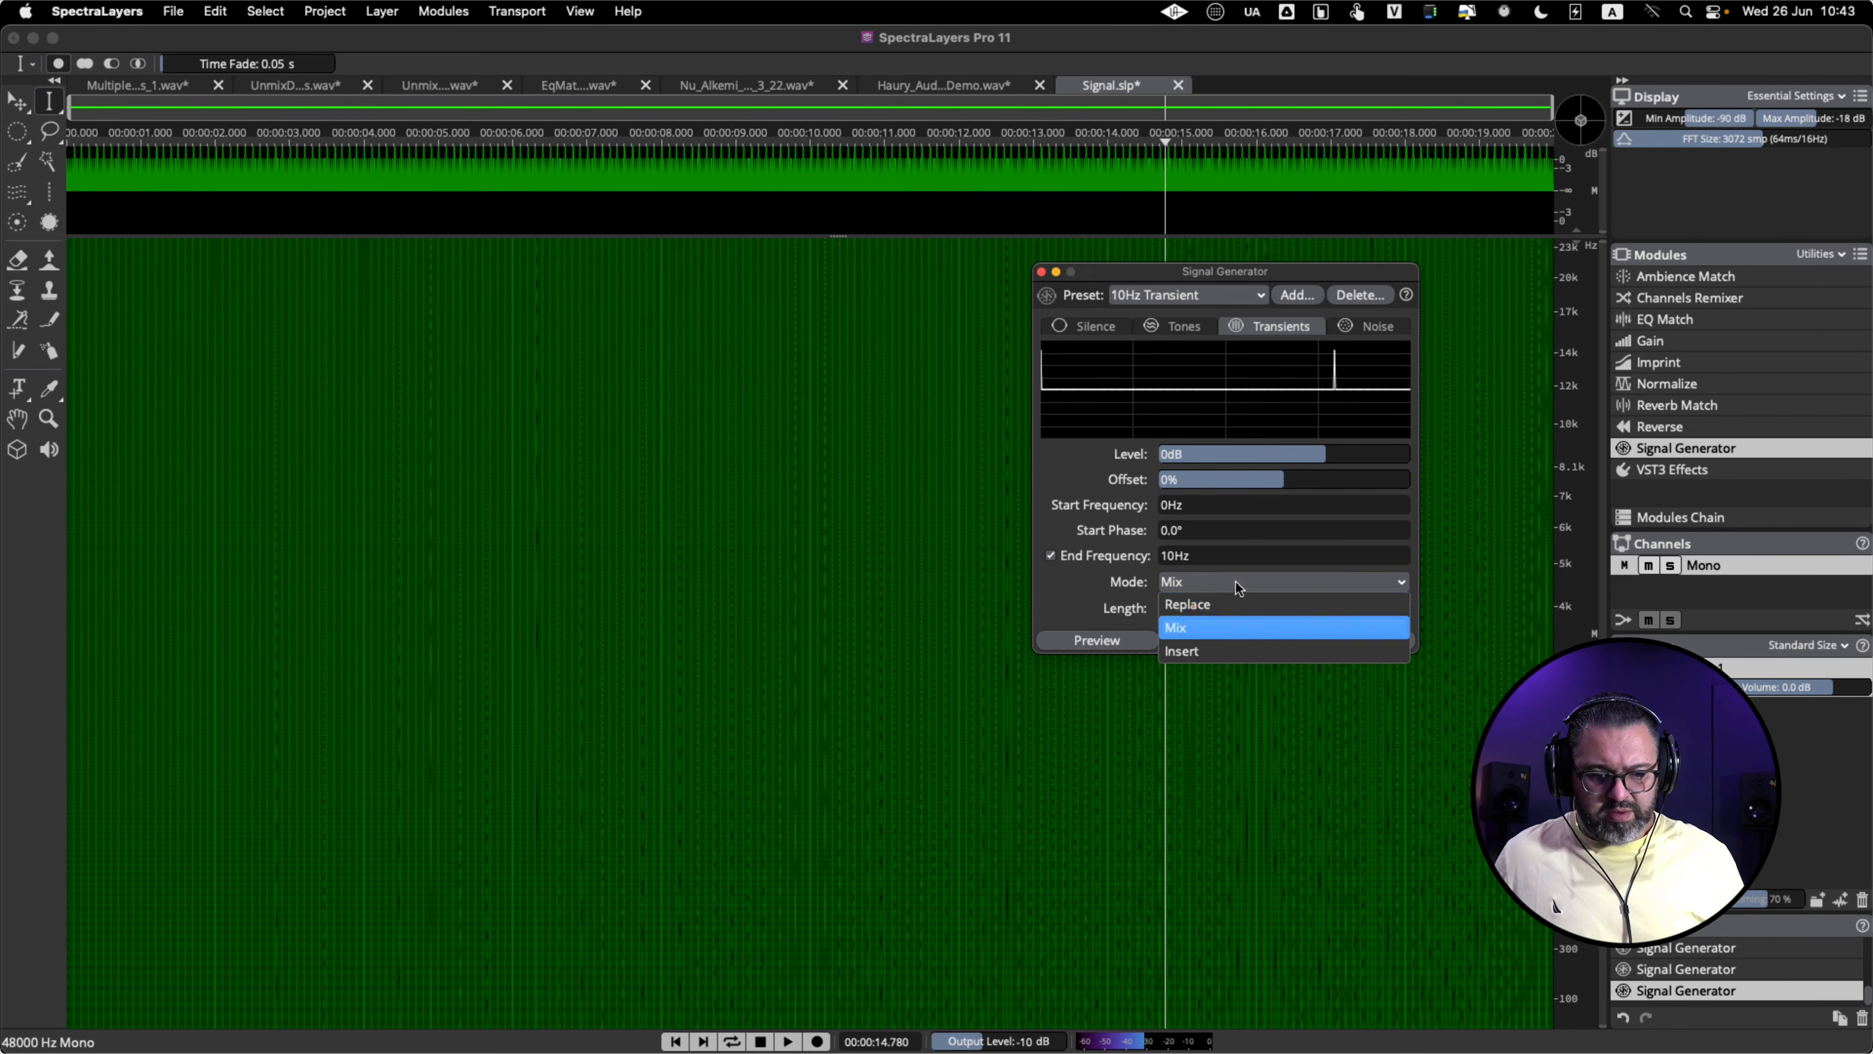
{"action": "left_click", "coordinate": [1232, 603]}
{"action": "left_click", "coordinate": [1350, 641]}
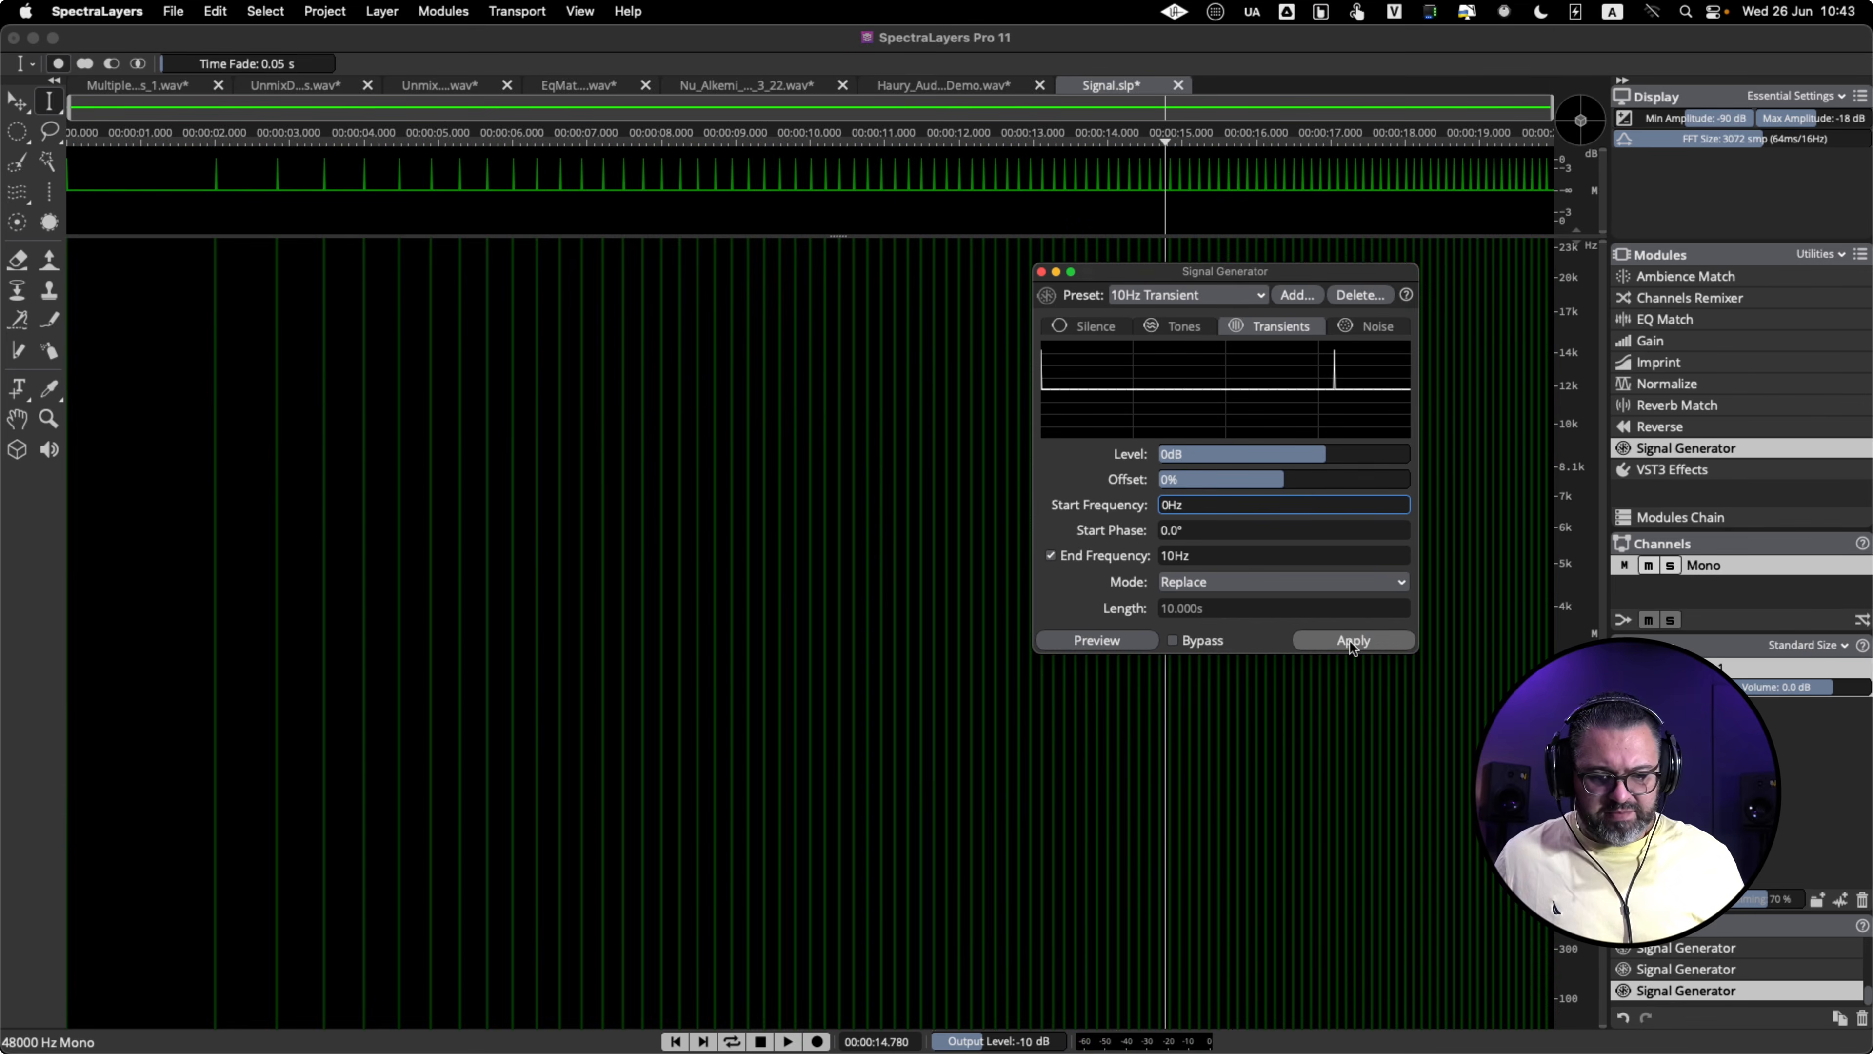
{"action": "key", "text": "space"}
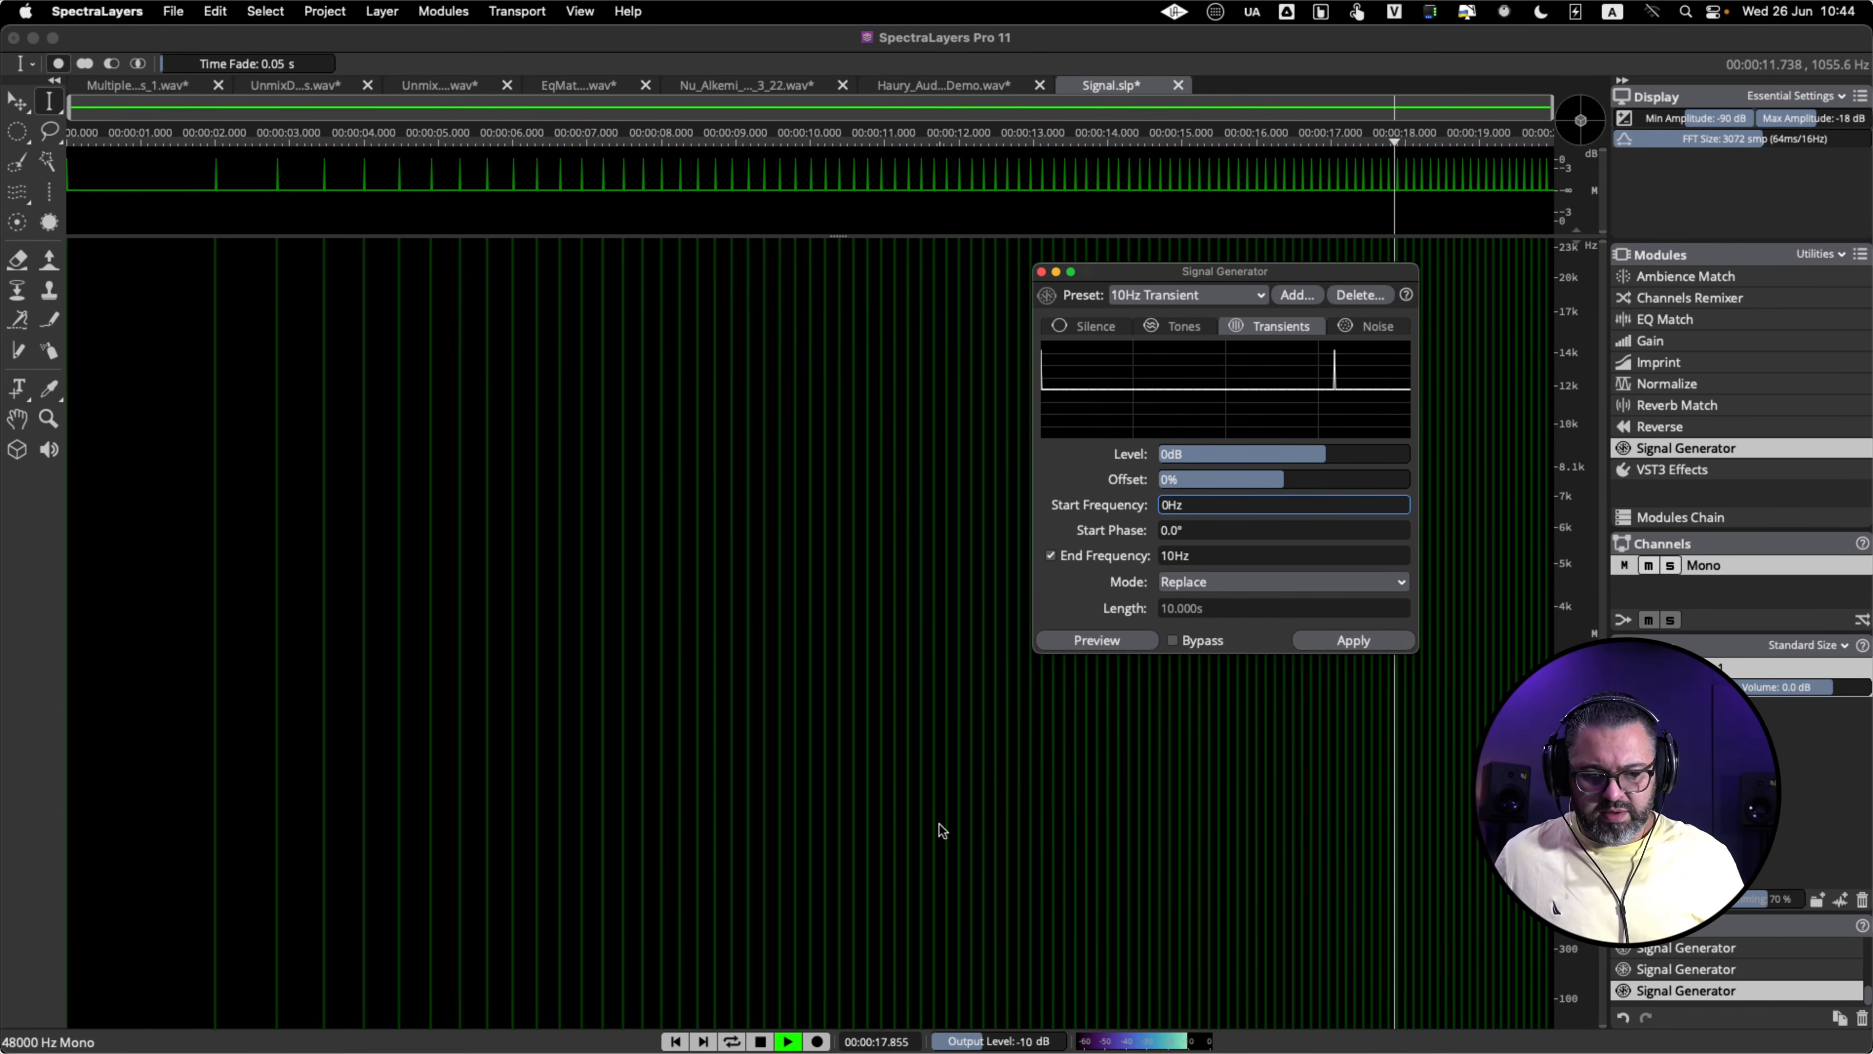
- Load the Tone Sweep preset with its 24000 Hz end frequency, apply it in Replace mode and play it from near the start
{"action": "key", "text": "space"}
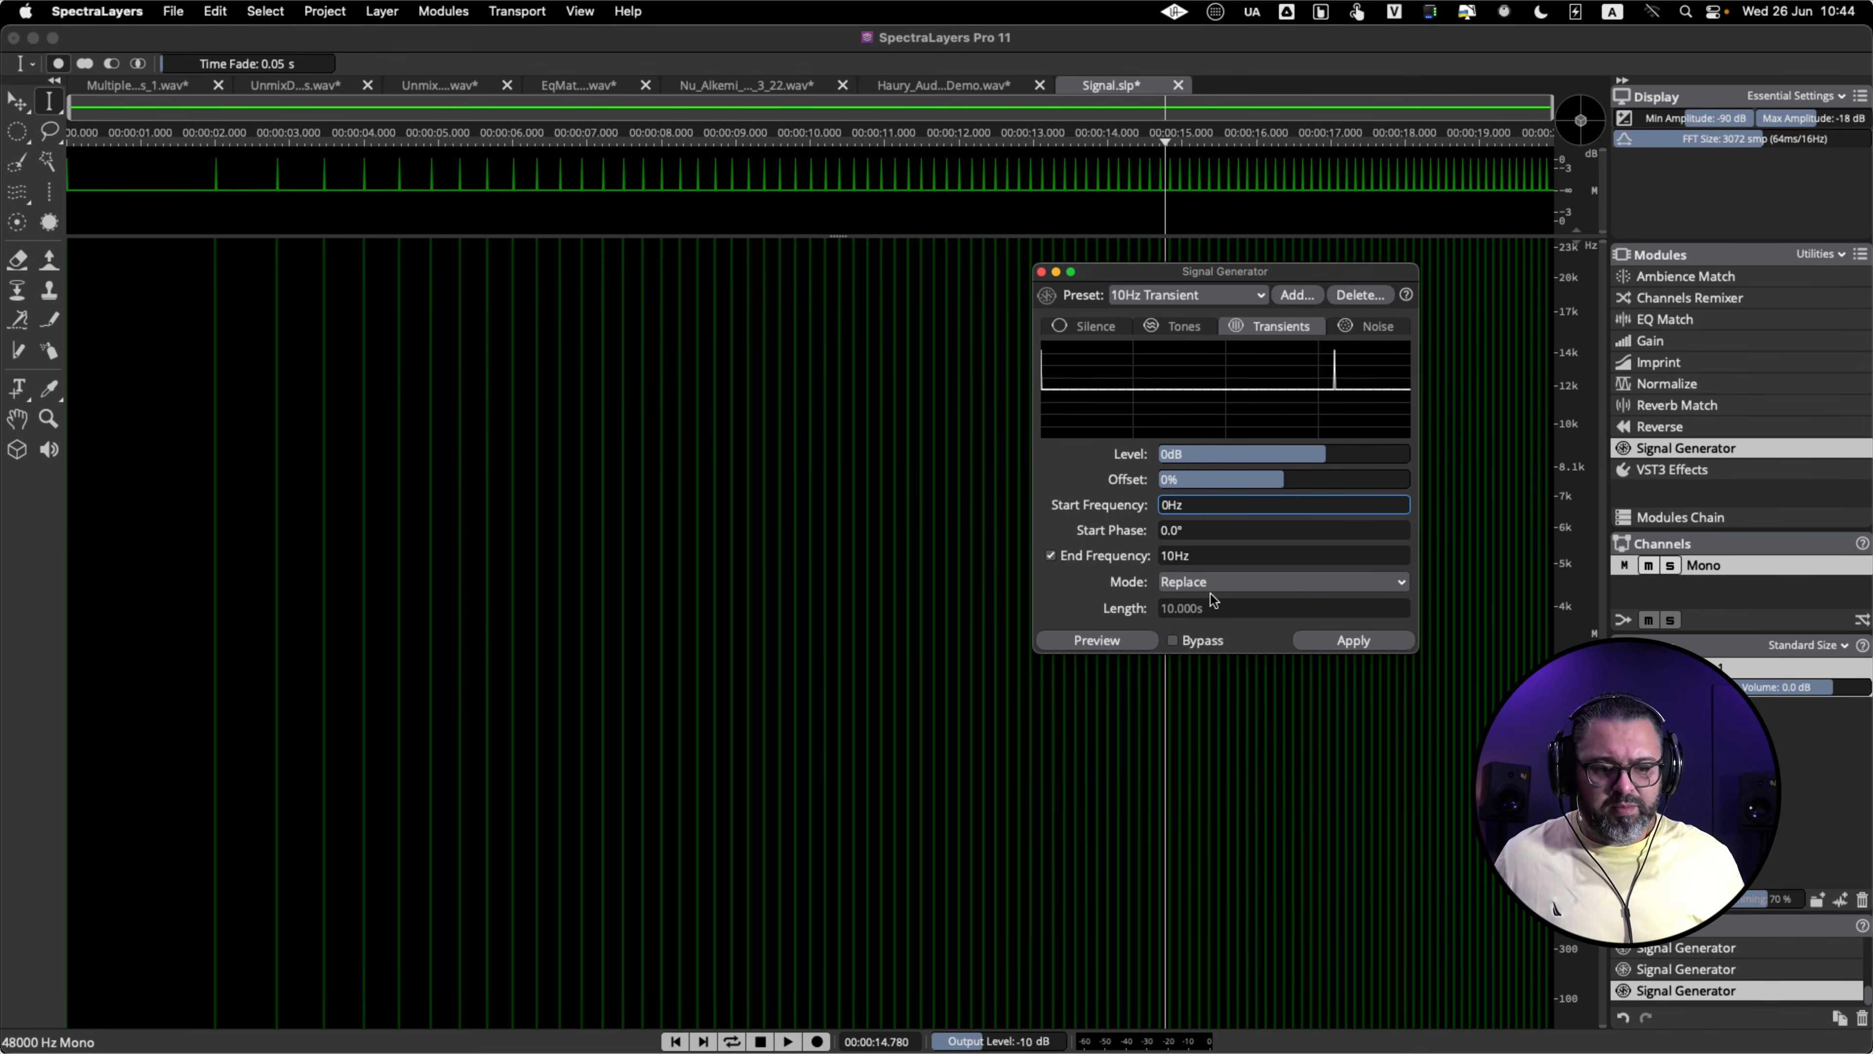
{"action": "left_click", "coordinate": [1195, 329]}
{"action": "left_click", "coordinate": [1188, 296]}
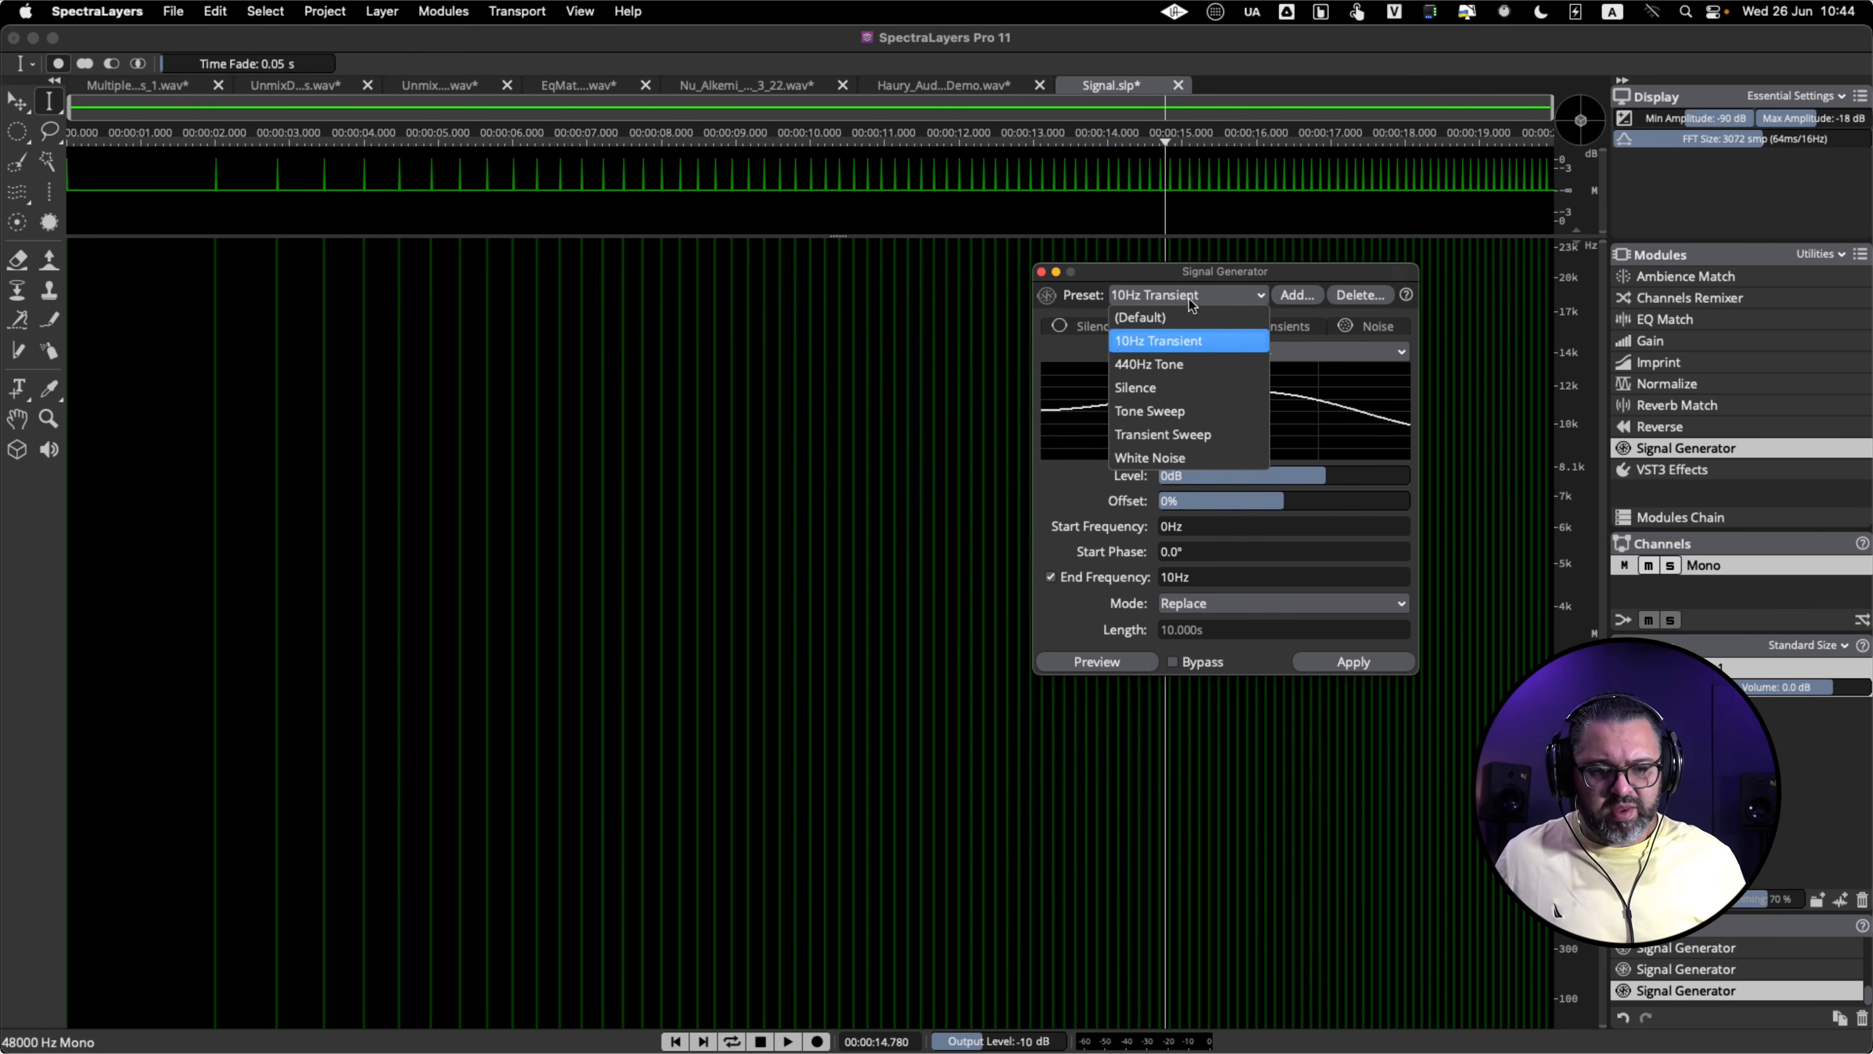
{"action": "left_click", "coordinate": [1199, 410]}
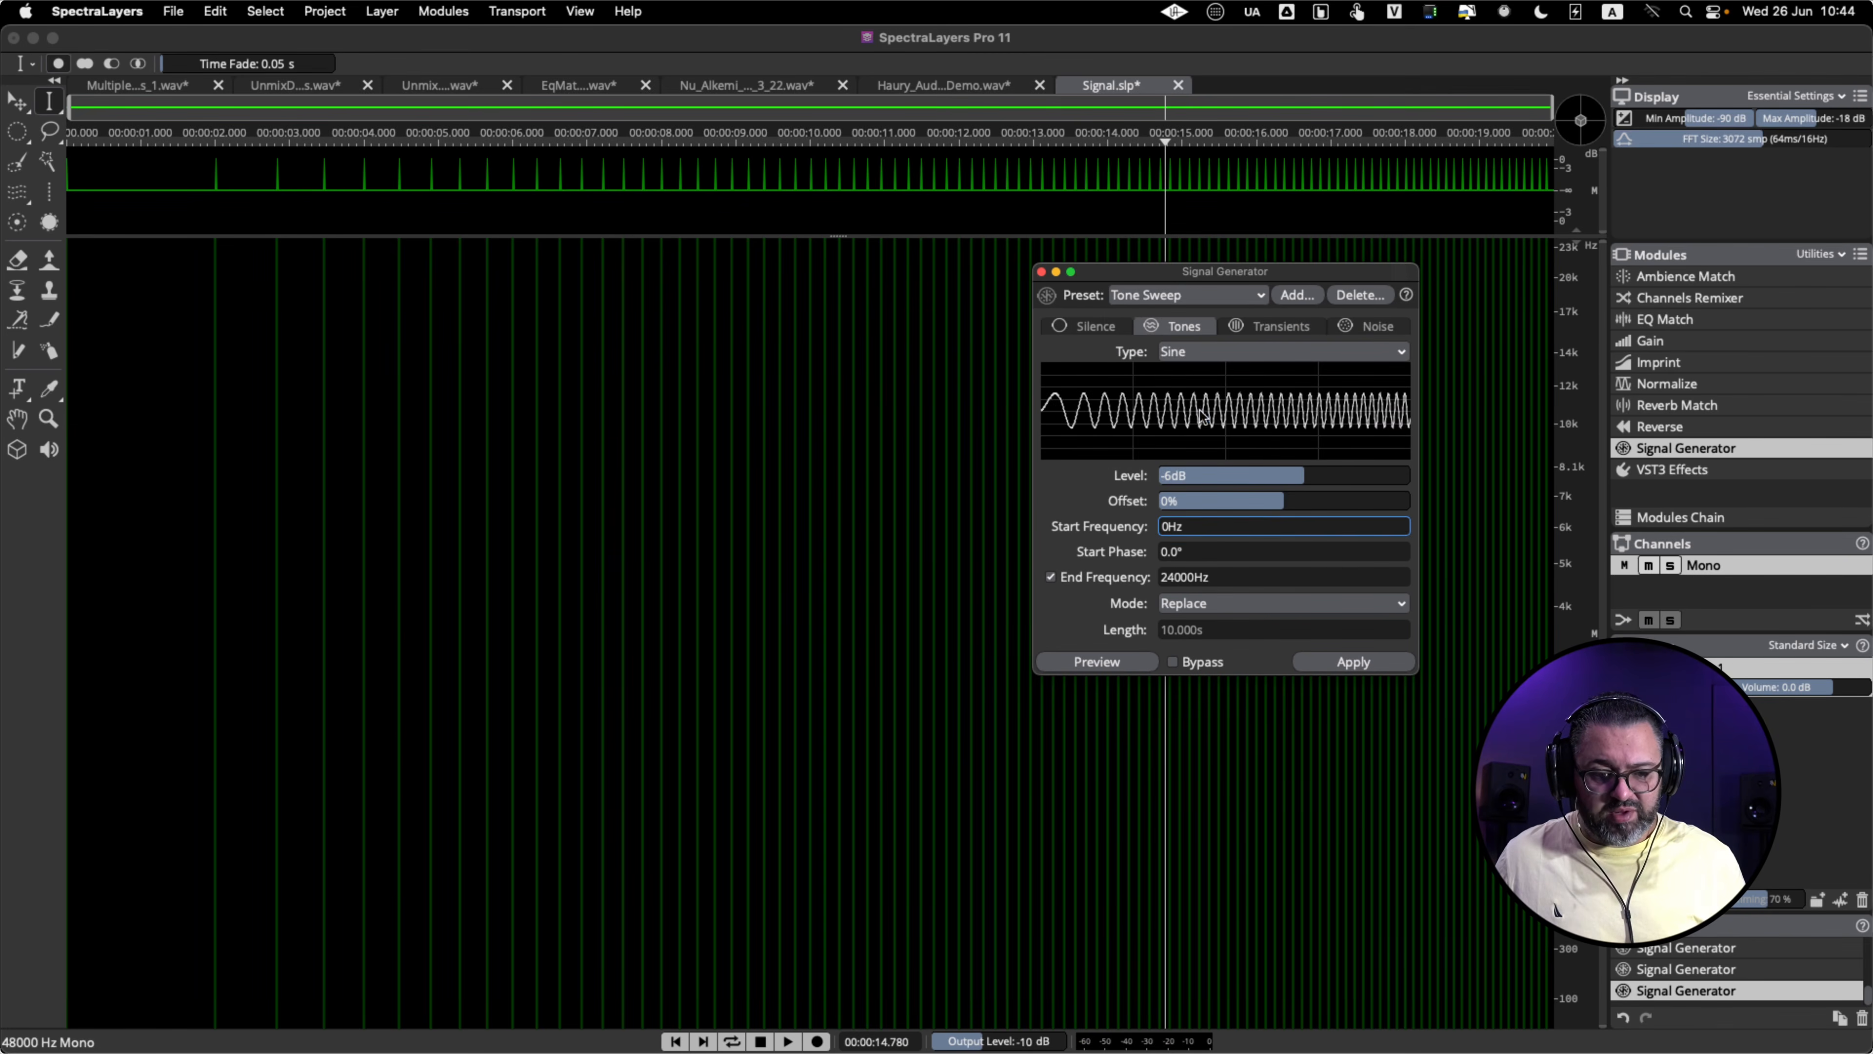
{"action": "left_click", "coordinate": [1332, 665]}
{"action": "key", "text": "space"}
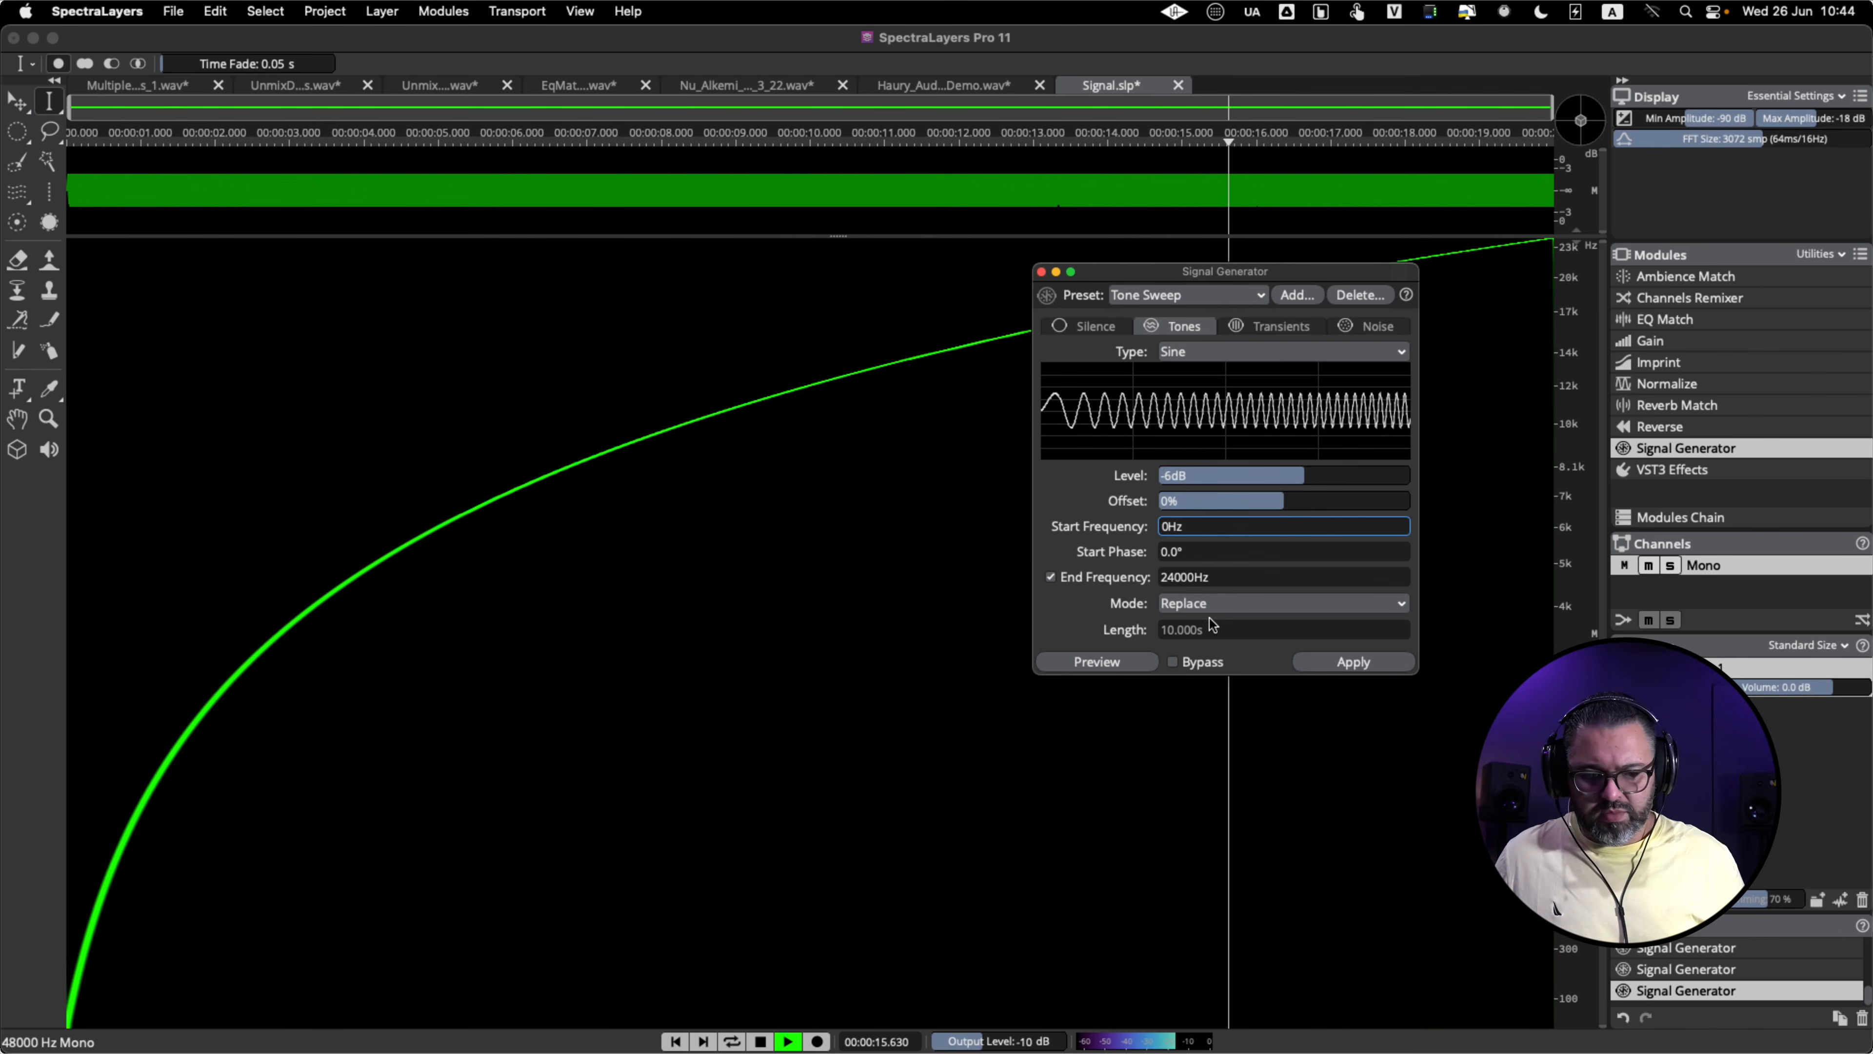
{"action": "left_click", "coordinate": [96, 687]}
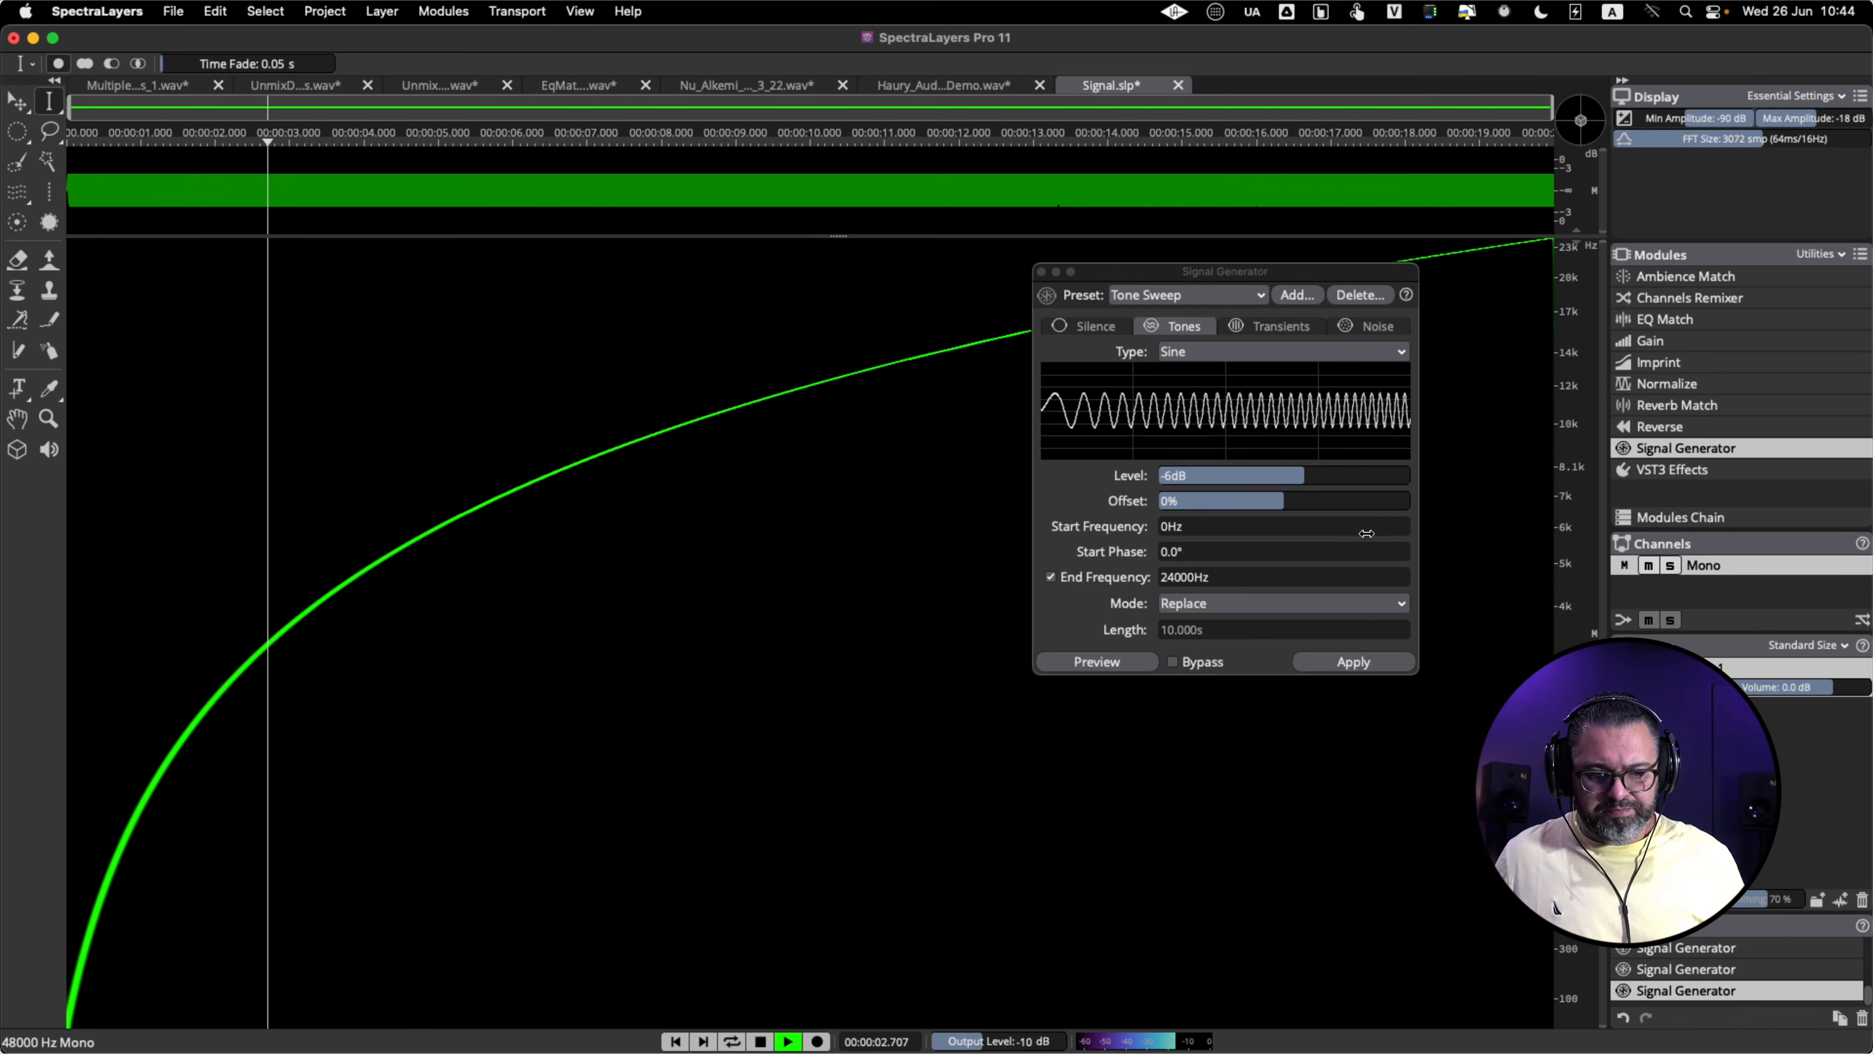
{"action": "key", "text": "space"}
- Generate pink noise at -6 dB in Mix mode over the tone sweep and audition it briefly
{"action": "left_click", "coordinate": [1341, 327]}
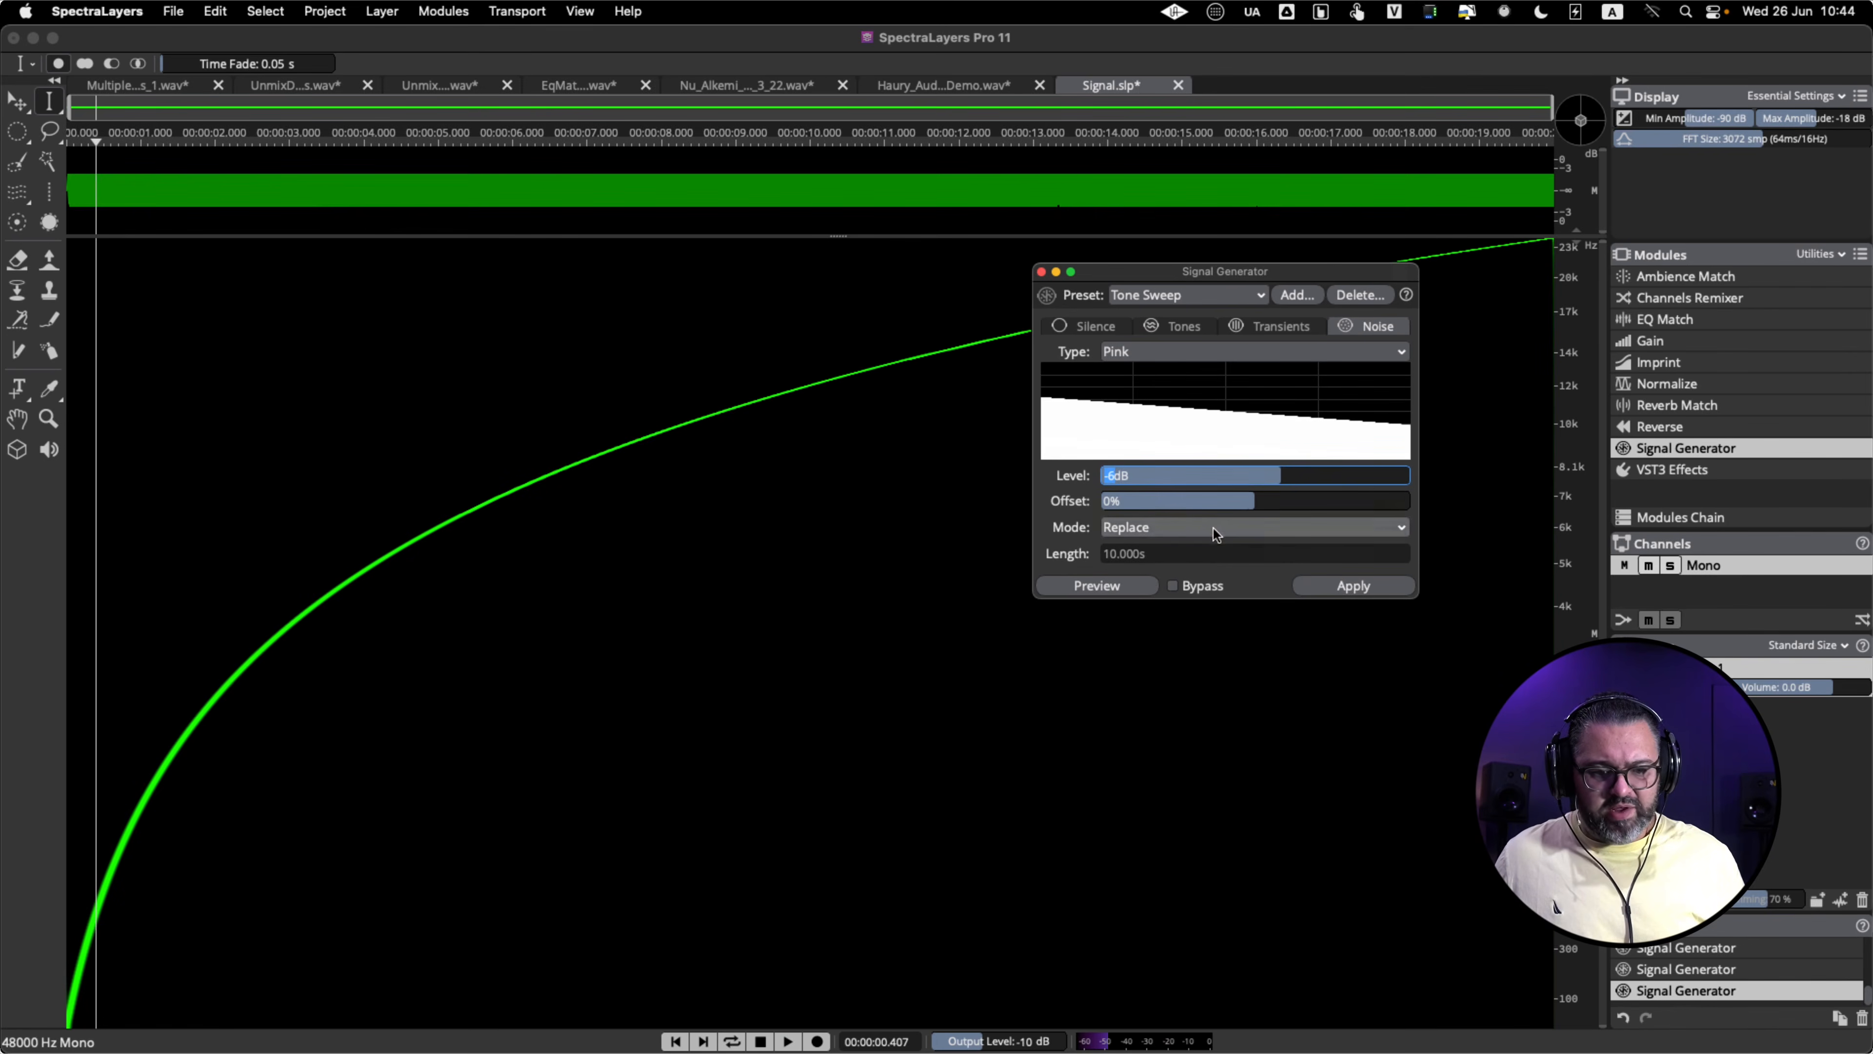
{"action": "left_click", "coordinate": [1177, 530]}
{"action": "left_click", "coordinate": [1146, 571]}
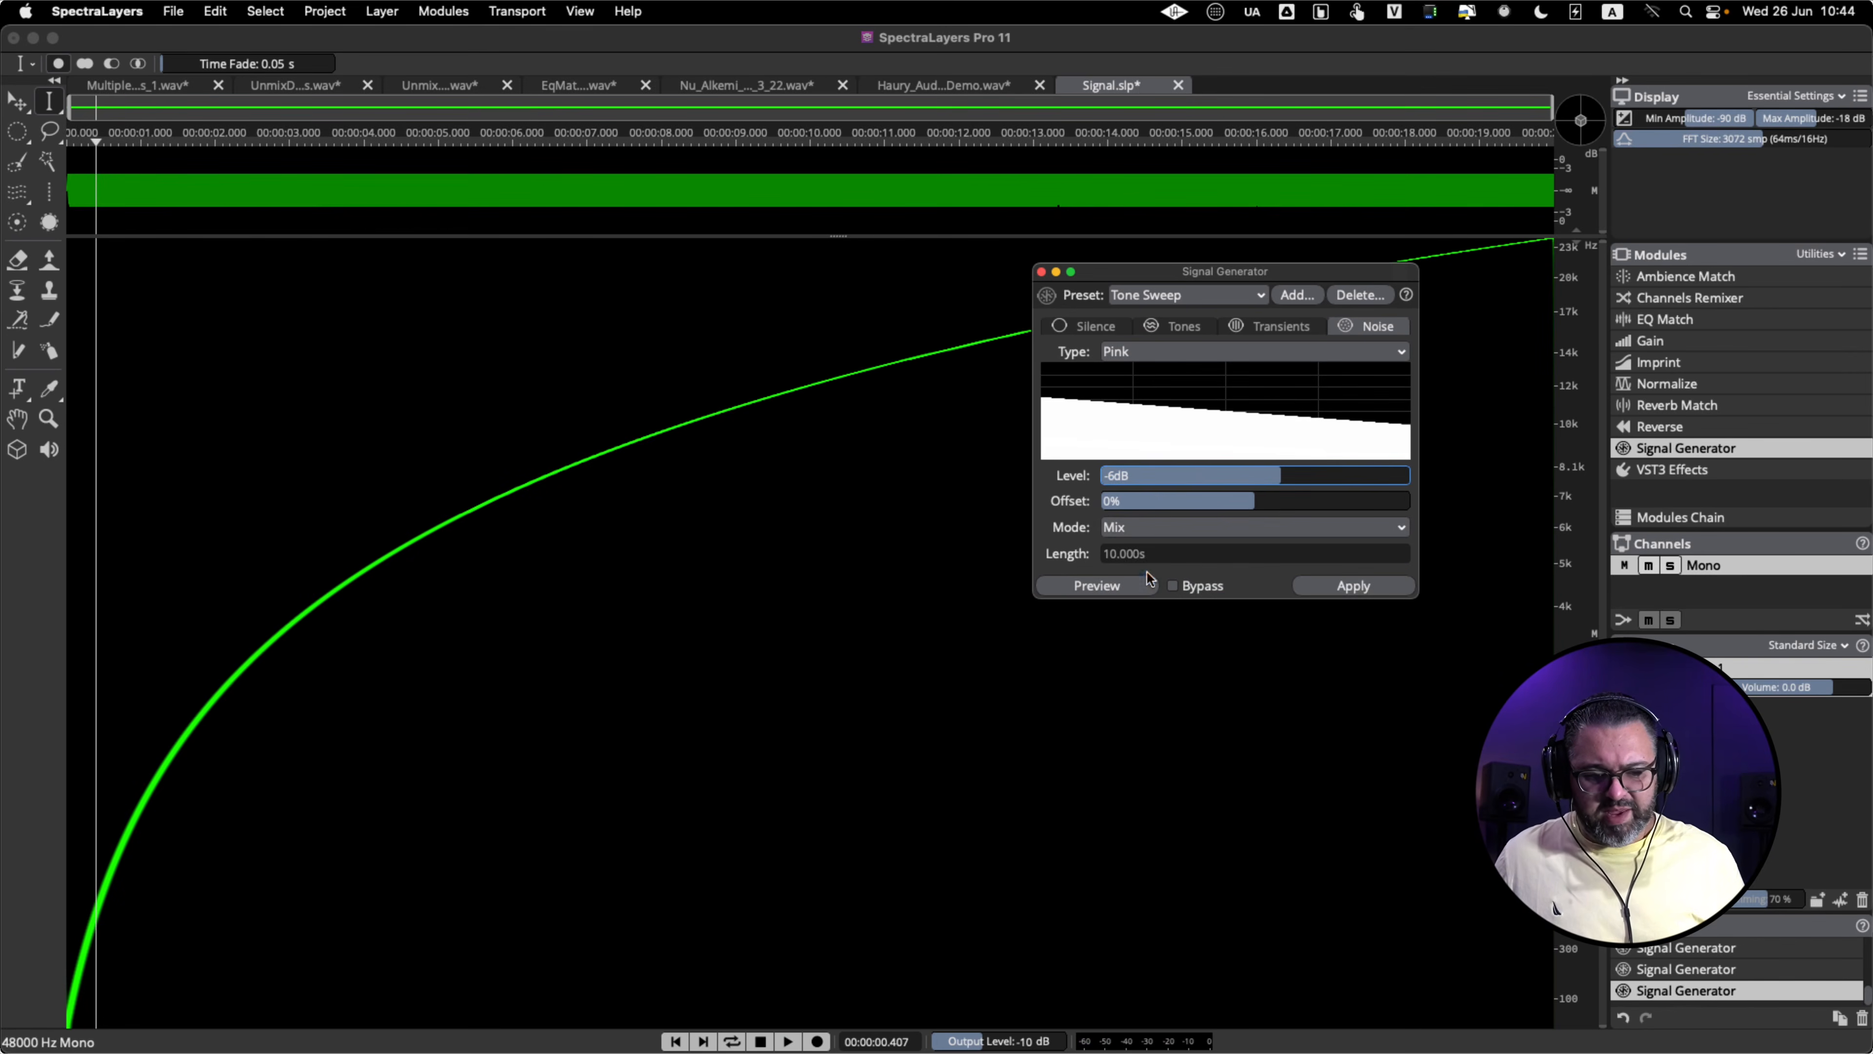
{"action": "left_click", "coordinate": [1356, 585]}
{"action": "key", "text": "space"}
{"action": "key", "text": "space"}
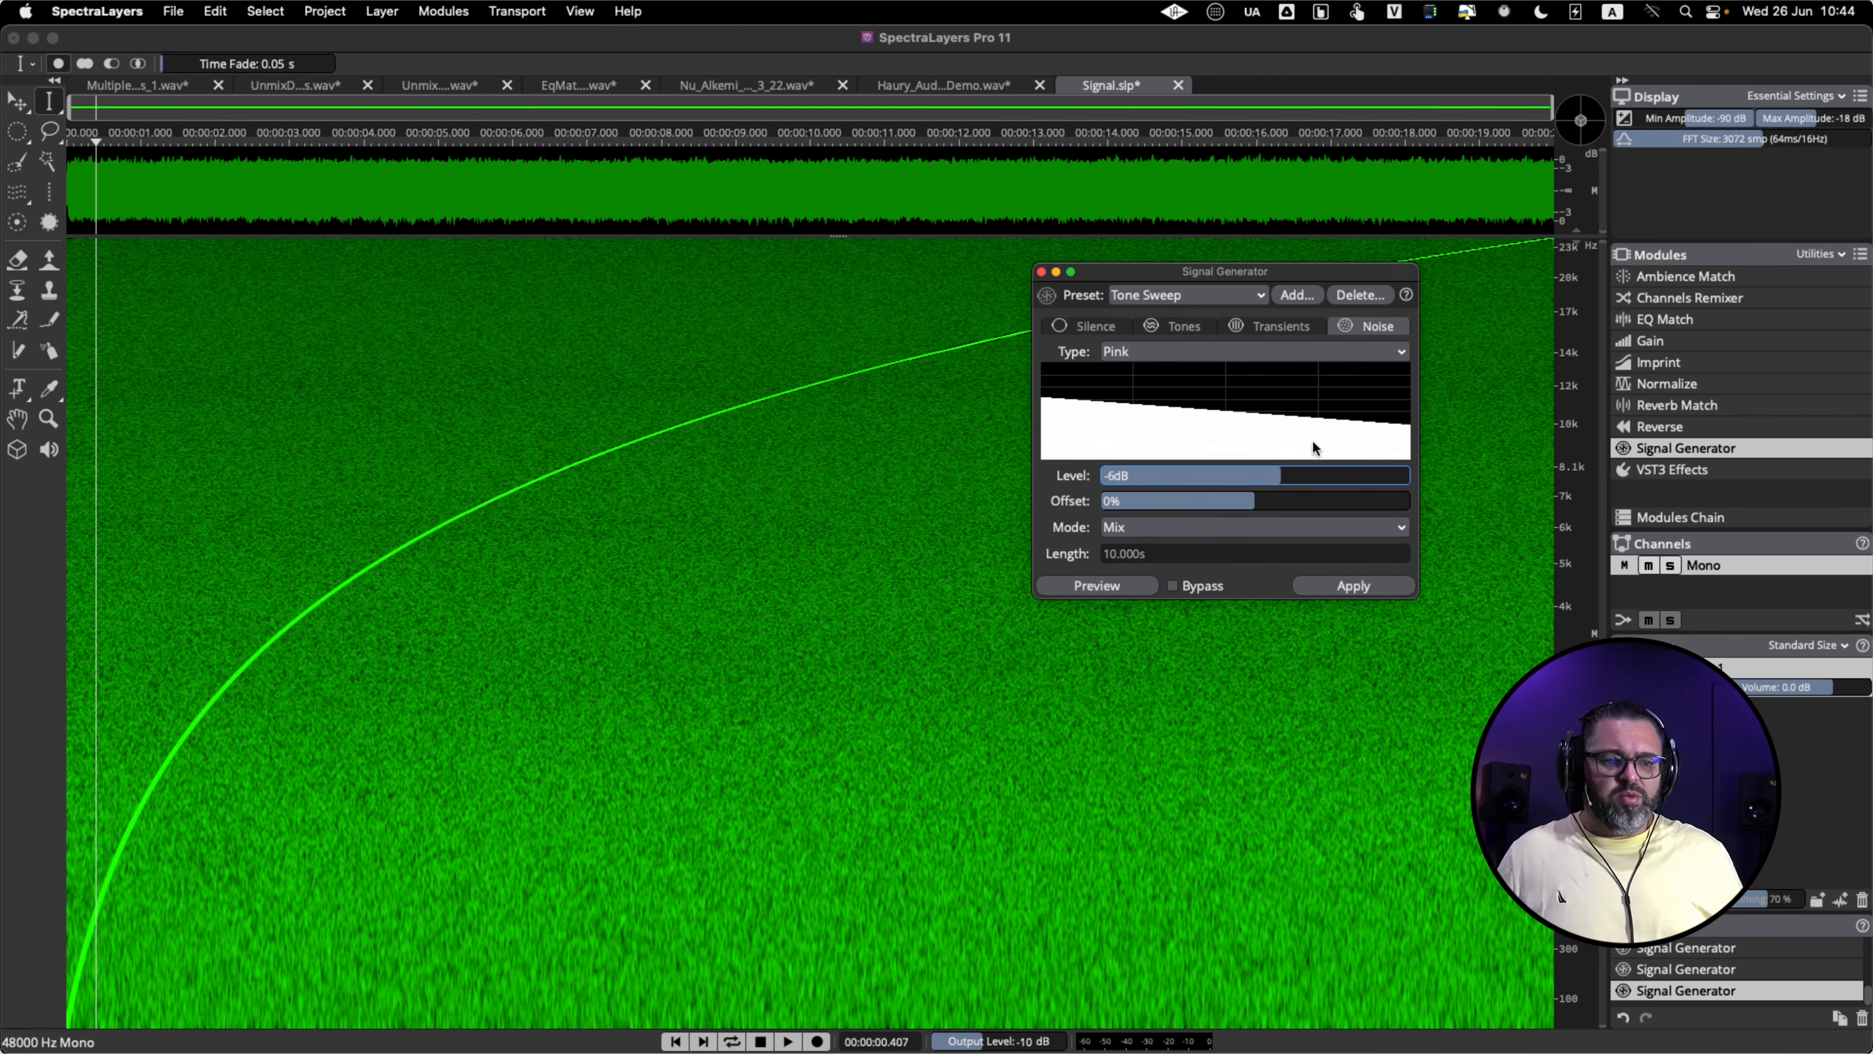
- Reverse the mixed sweep and noise, and audition the reversed audio from about 9 seconds
{"action": "left_click", "coordinate": [1660, 426]}
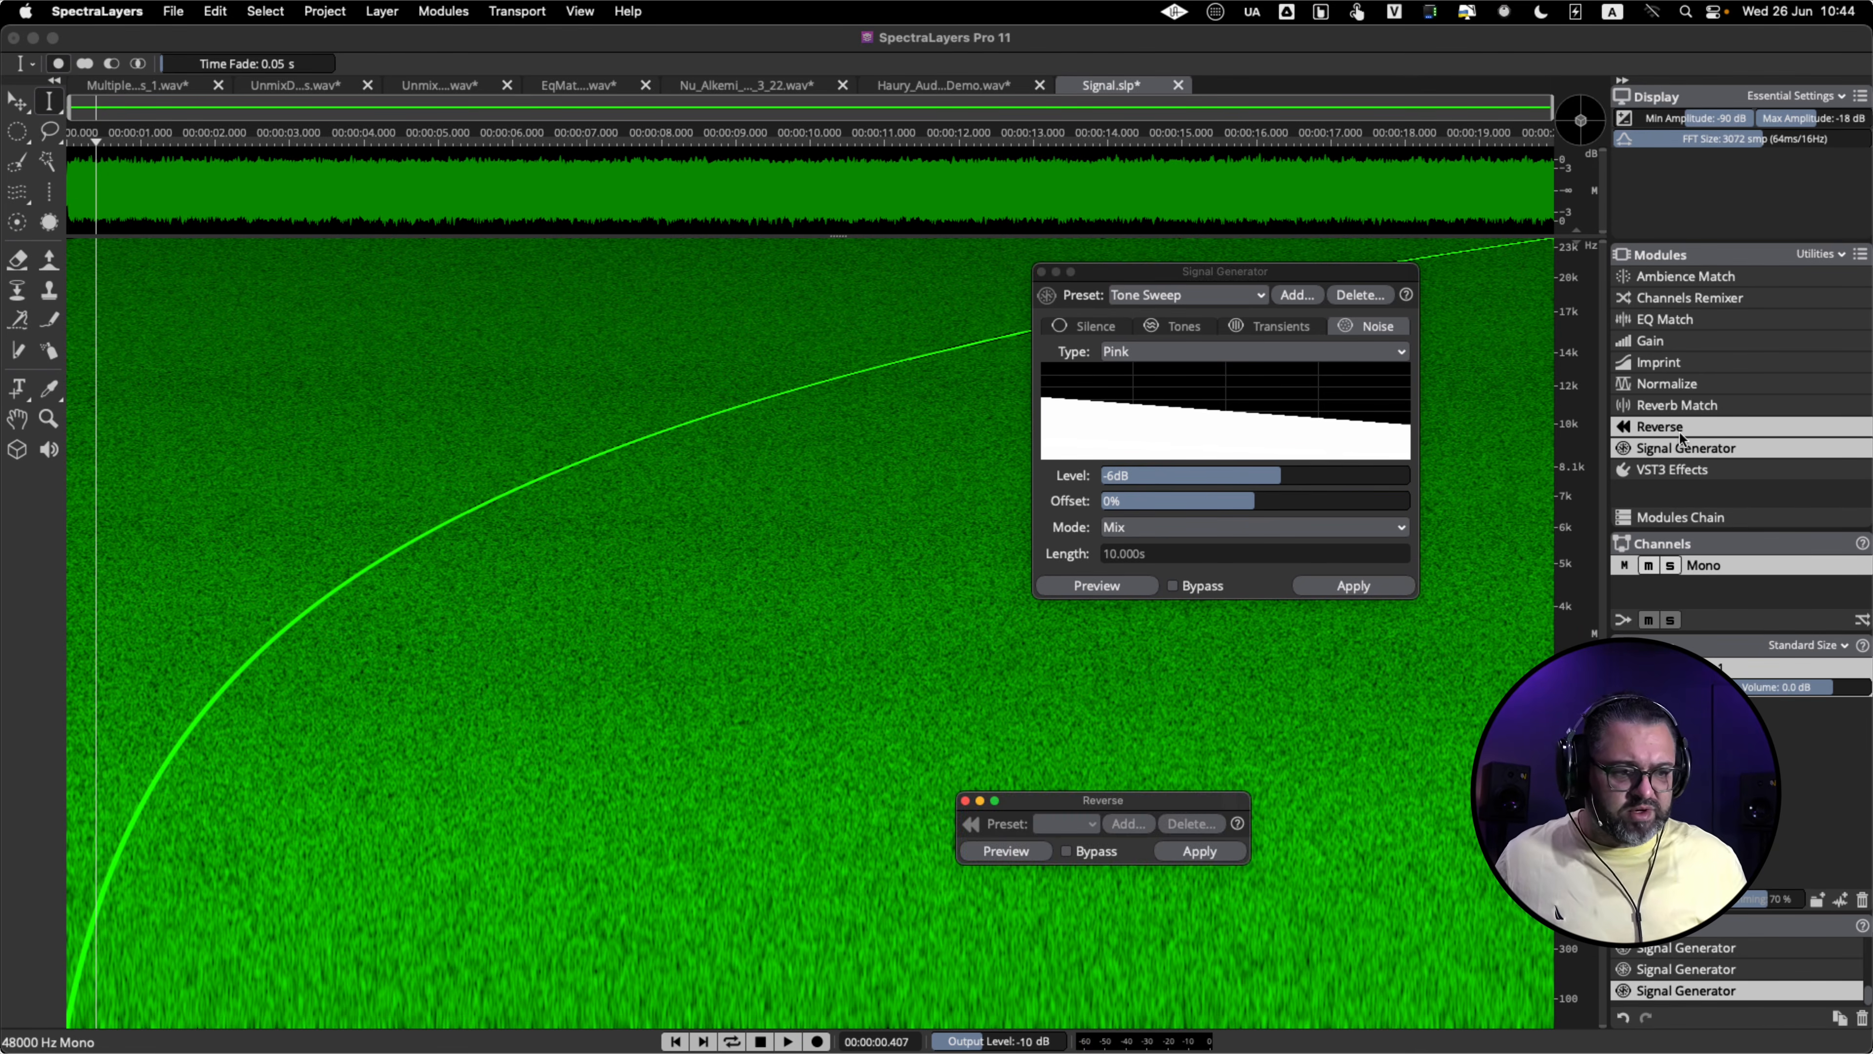
{"action": "left_click_drag", "start_coordinate": [1104, 802], "coordinate": [1186, 626]}
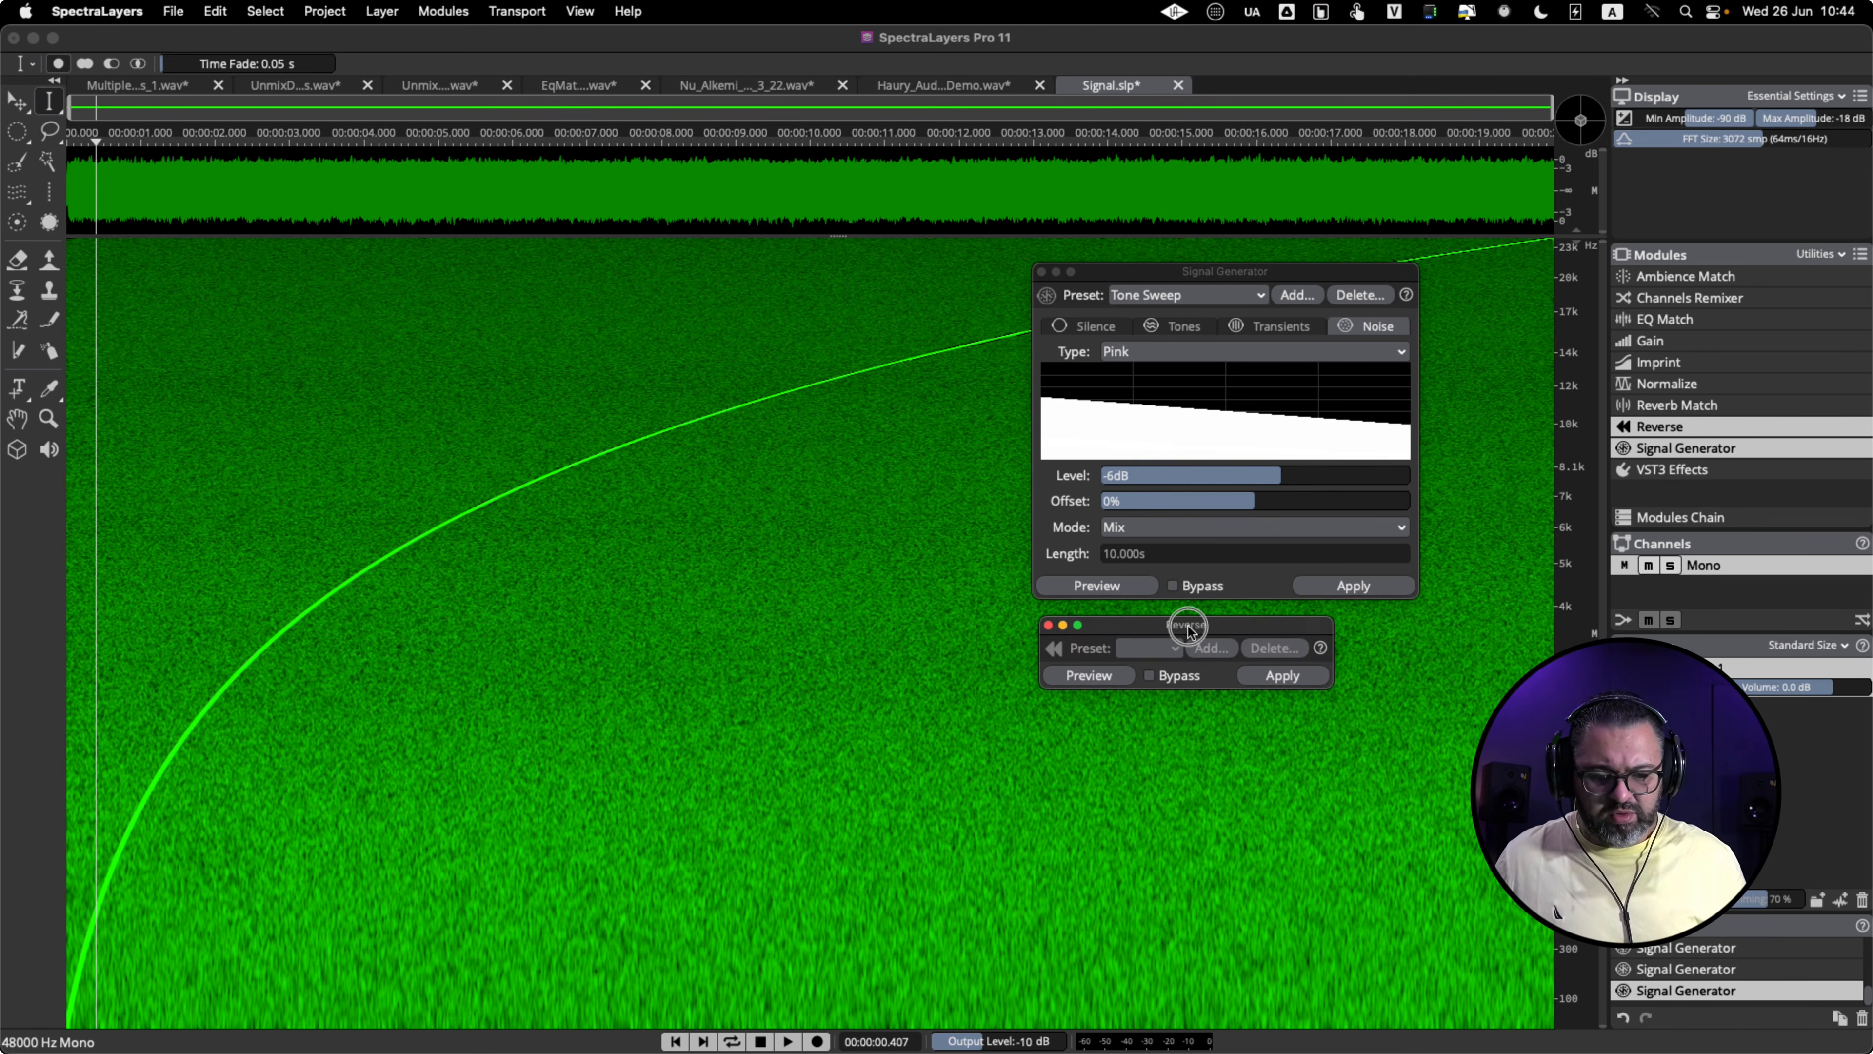
{"action": "left_click", "coordinate": [1291, 674]}
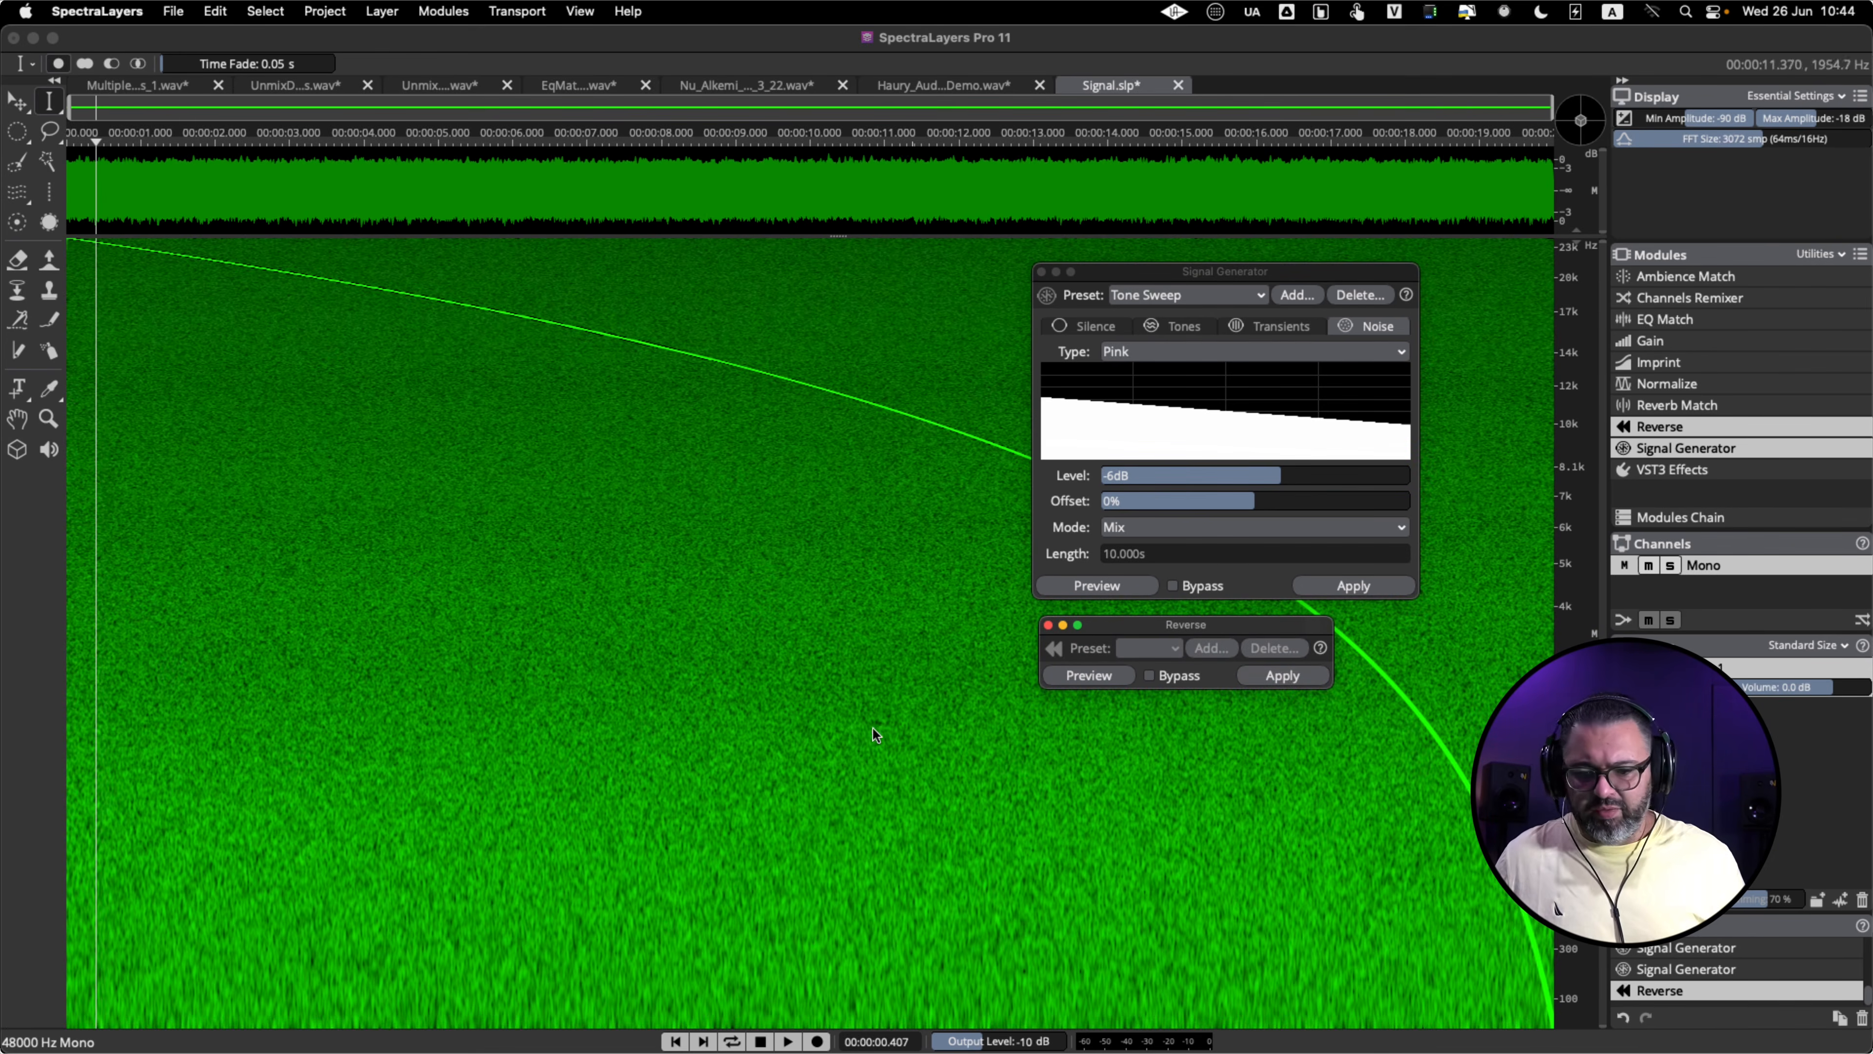
{"action": "key", "text": "space"}
{"action": "key", "text": "space"}
{"action": "left_click", "coordinate": [740, 654]}
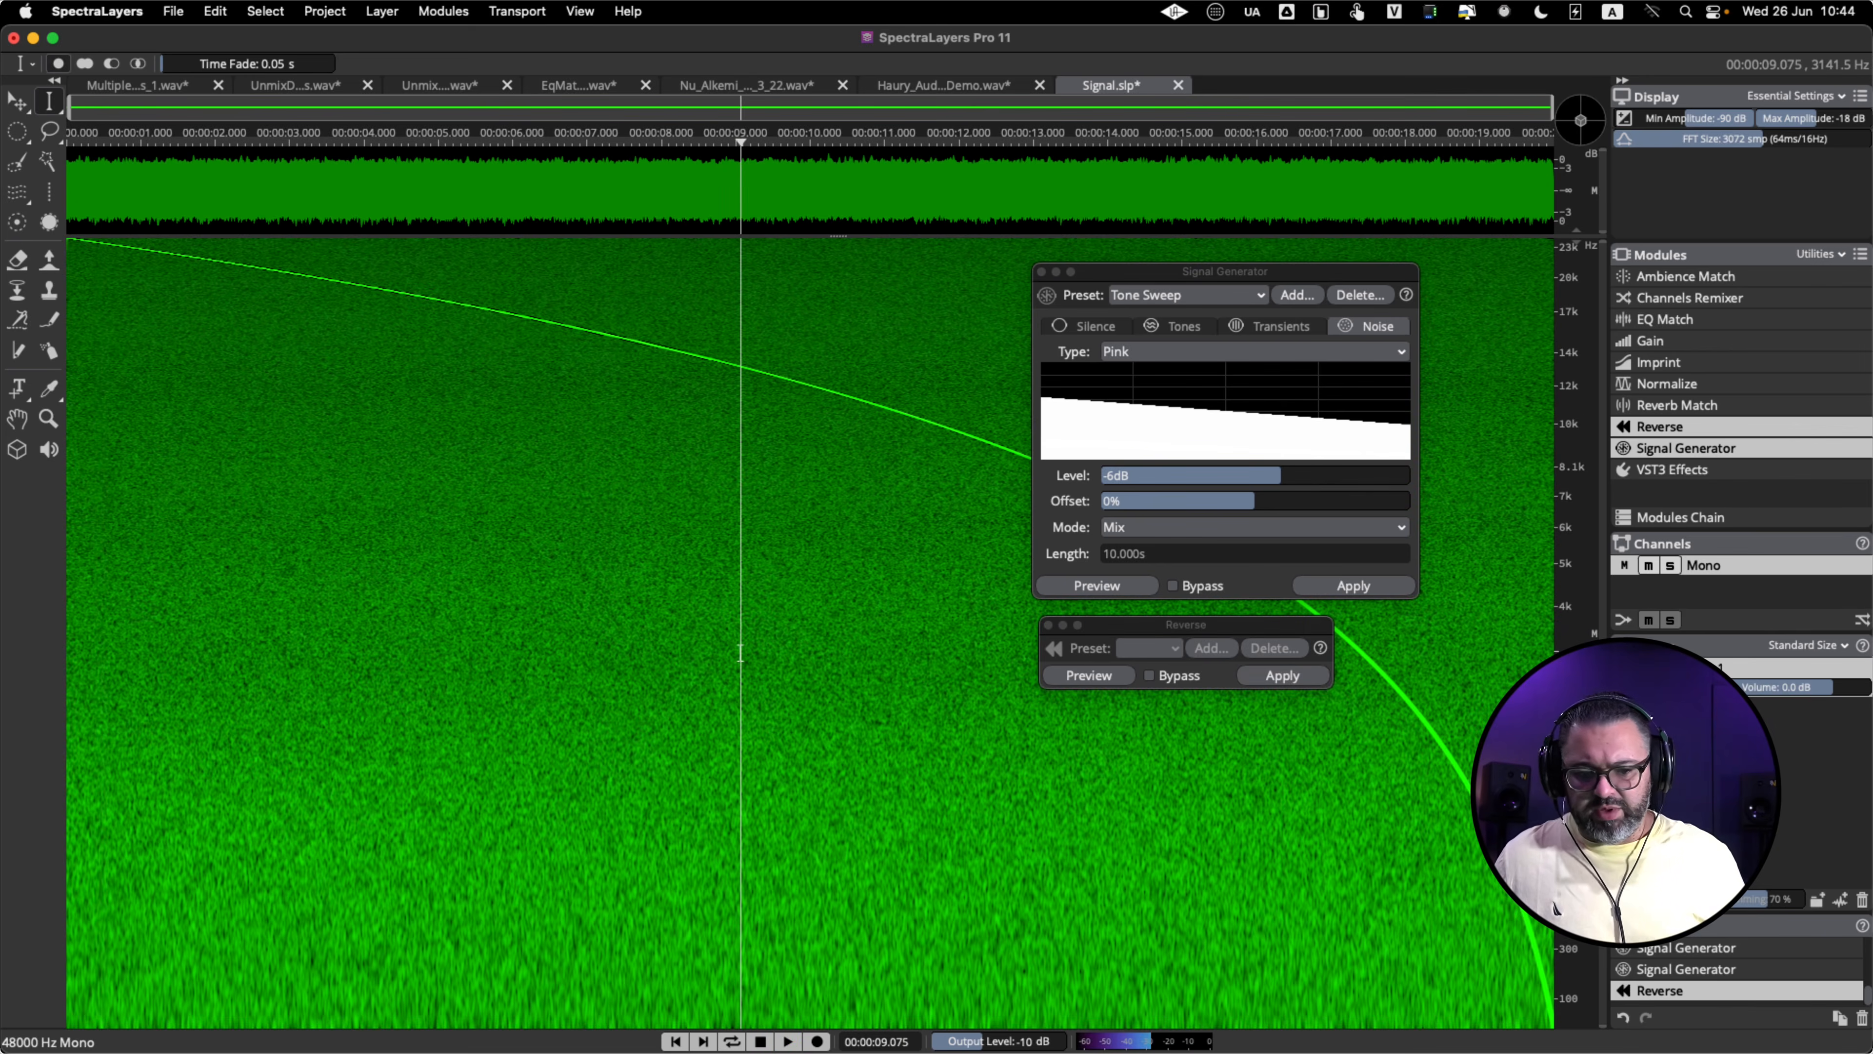
{"action": "key", "text": "space"}
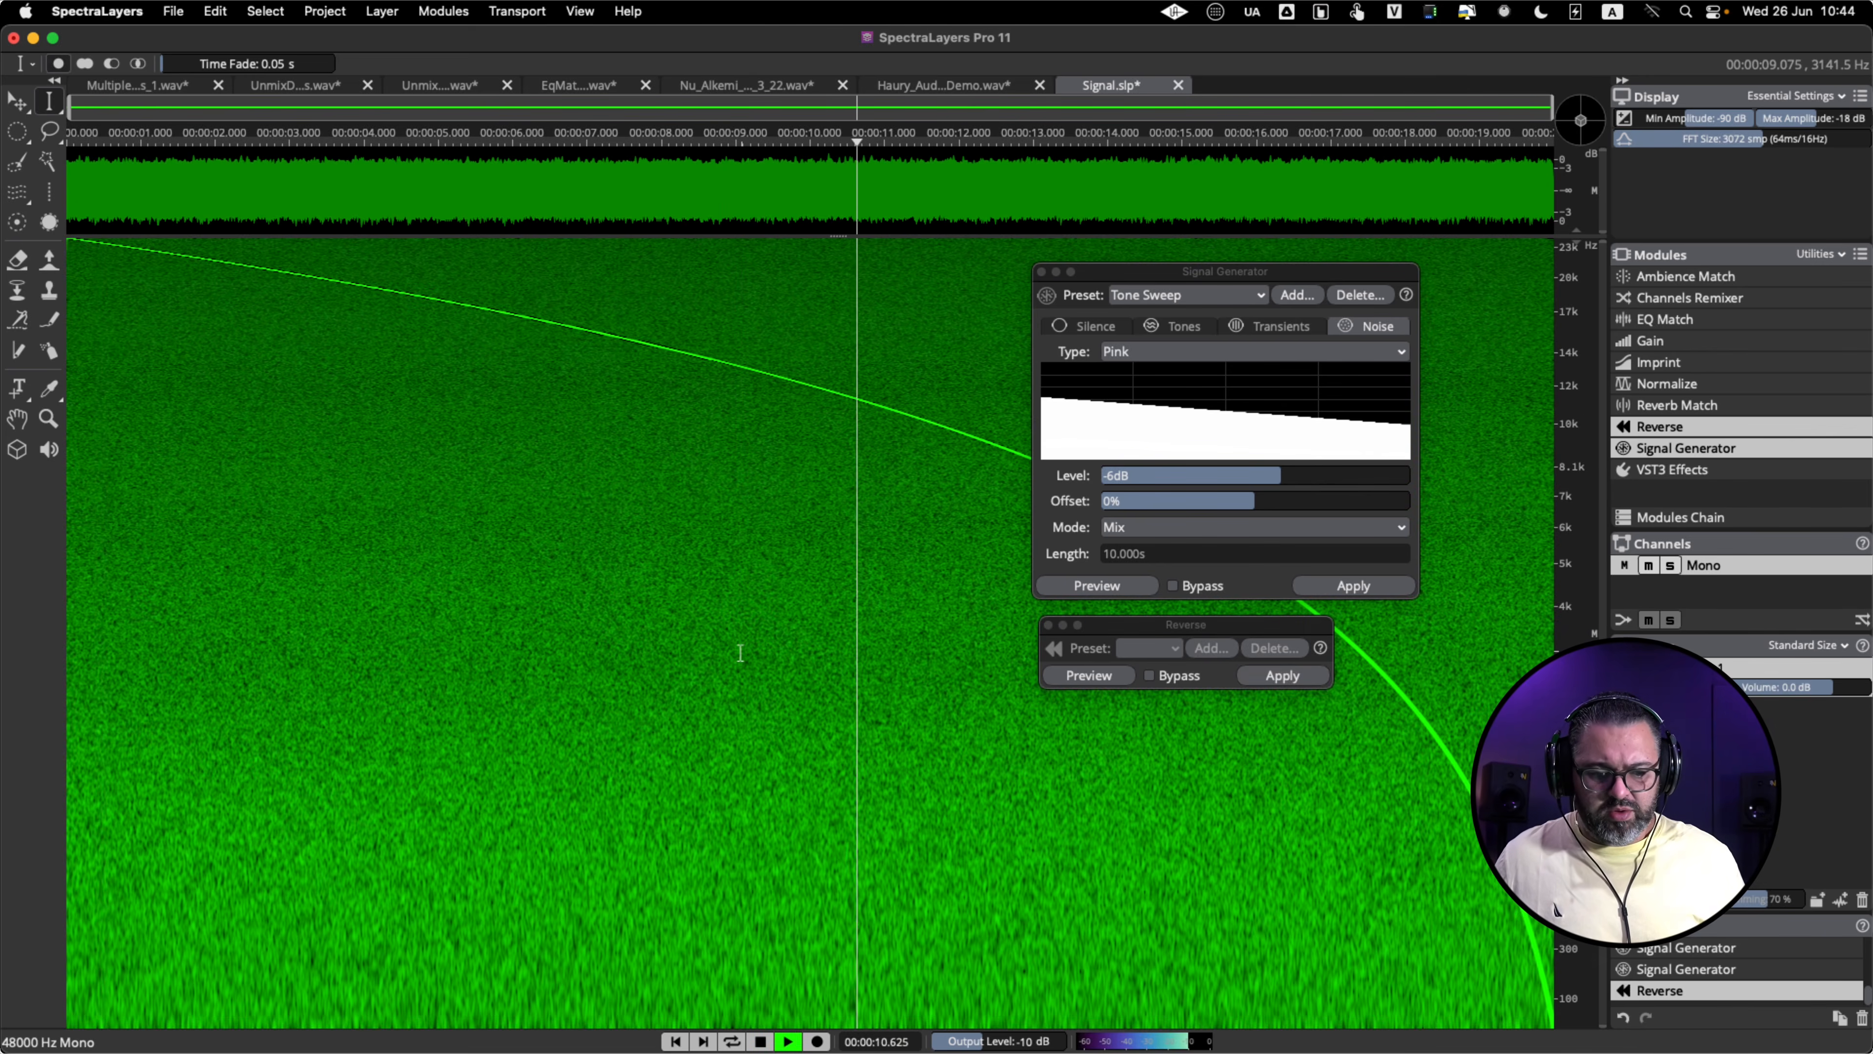
{"action": "key", "text": "space"}
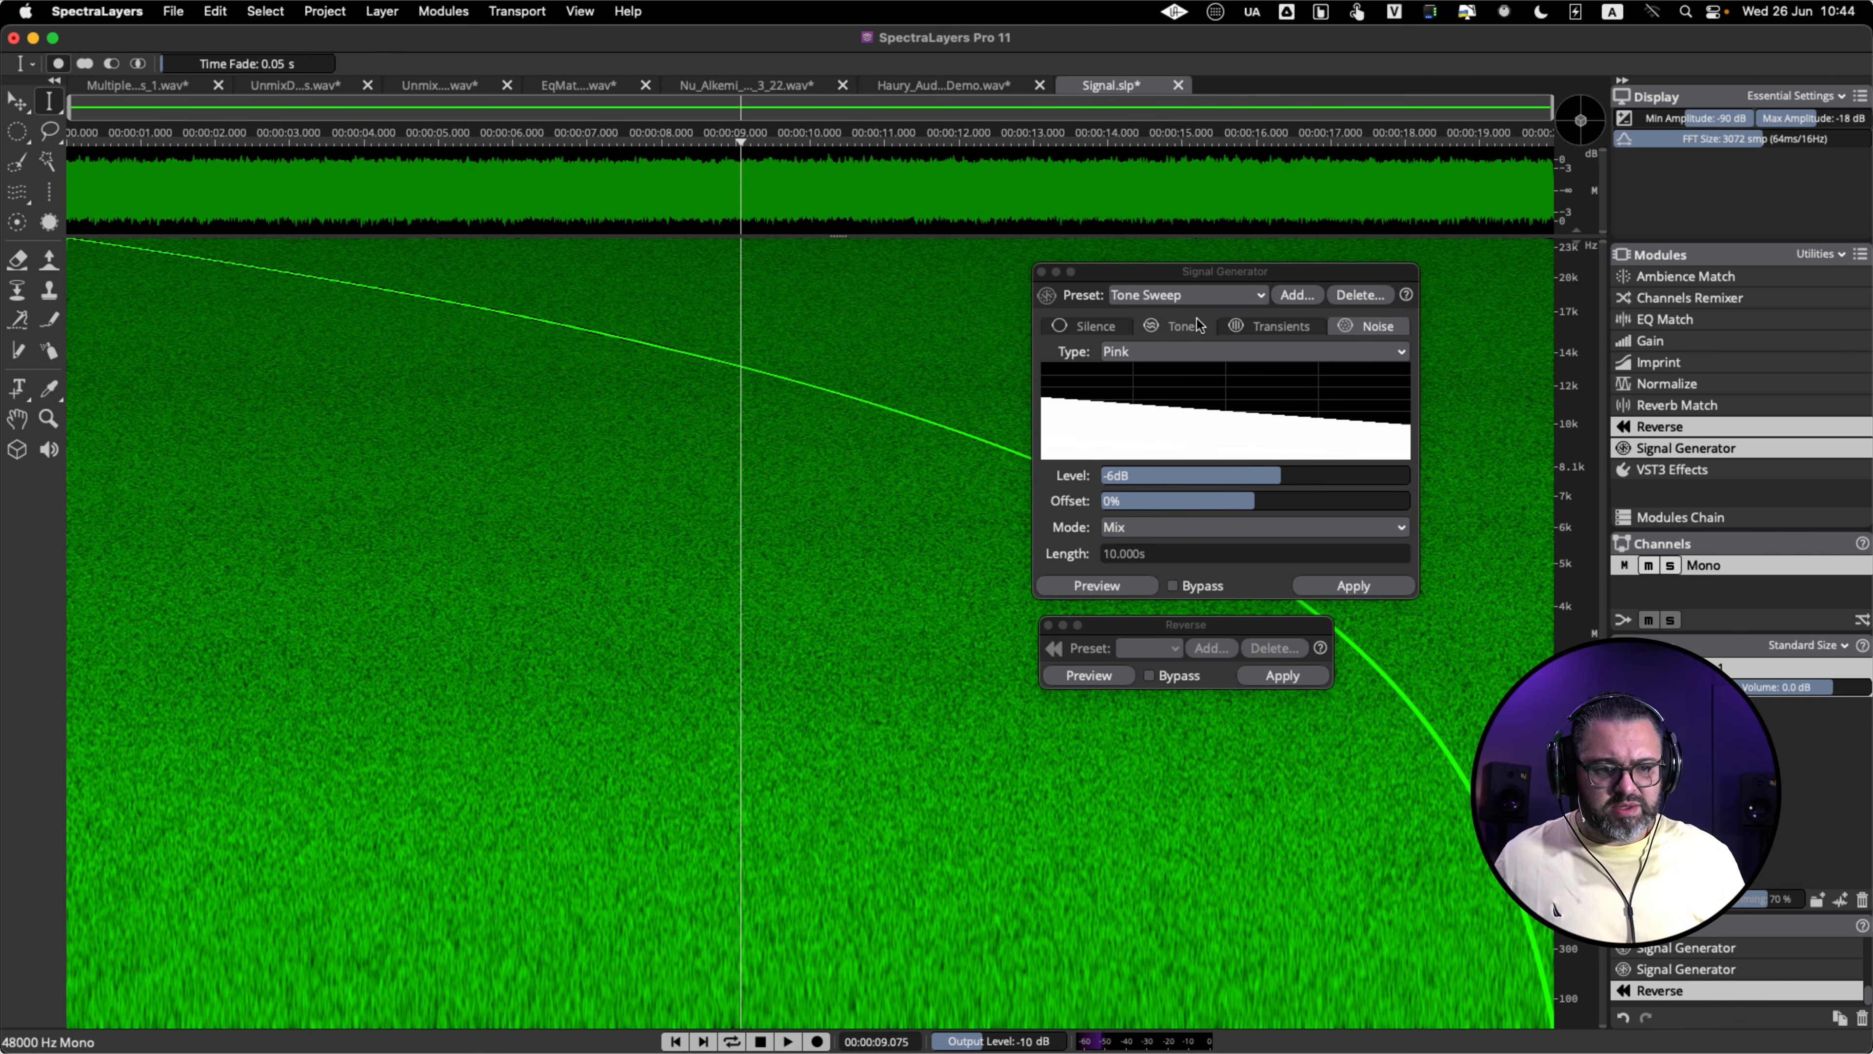
- Set the generator mode to Replace and apply the -6 dB pink noise over the existing signal
{"action": "left_click", "coordinate": [1148, 527]}
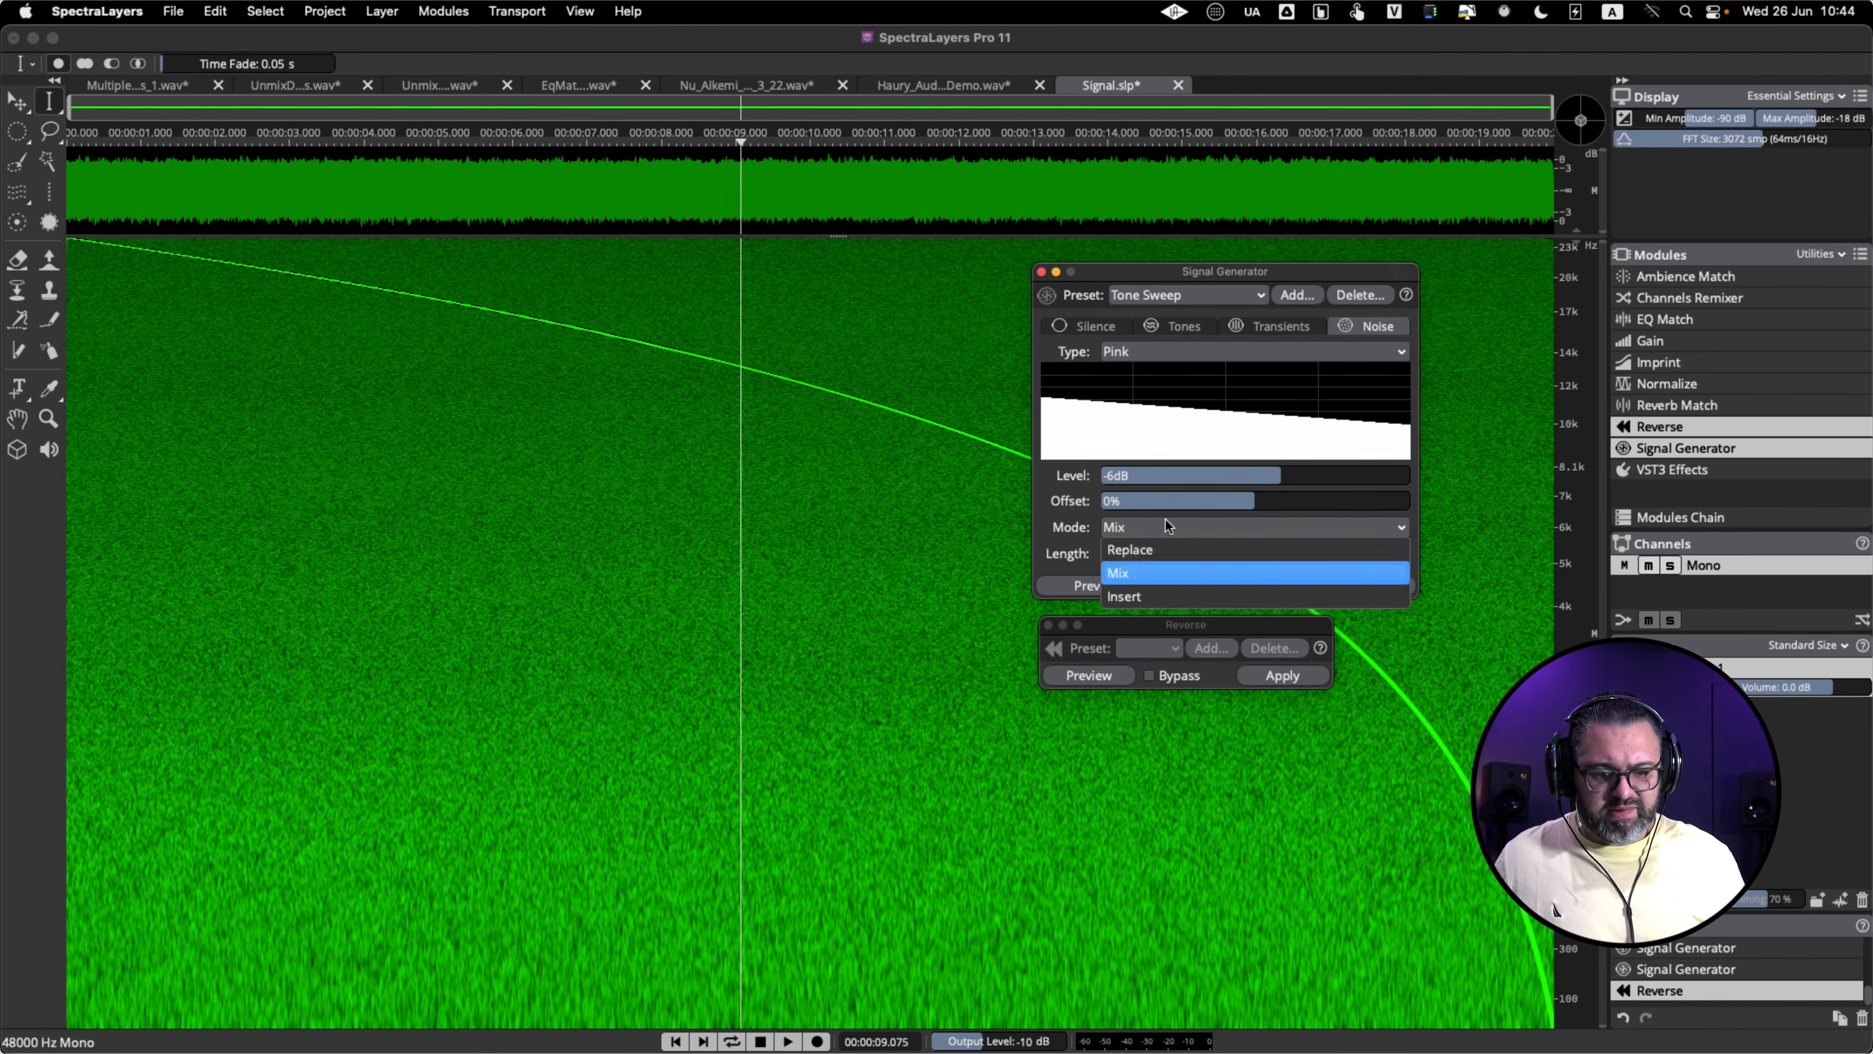
{"action": "left_click", "coordinate": [1144, 550]}
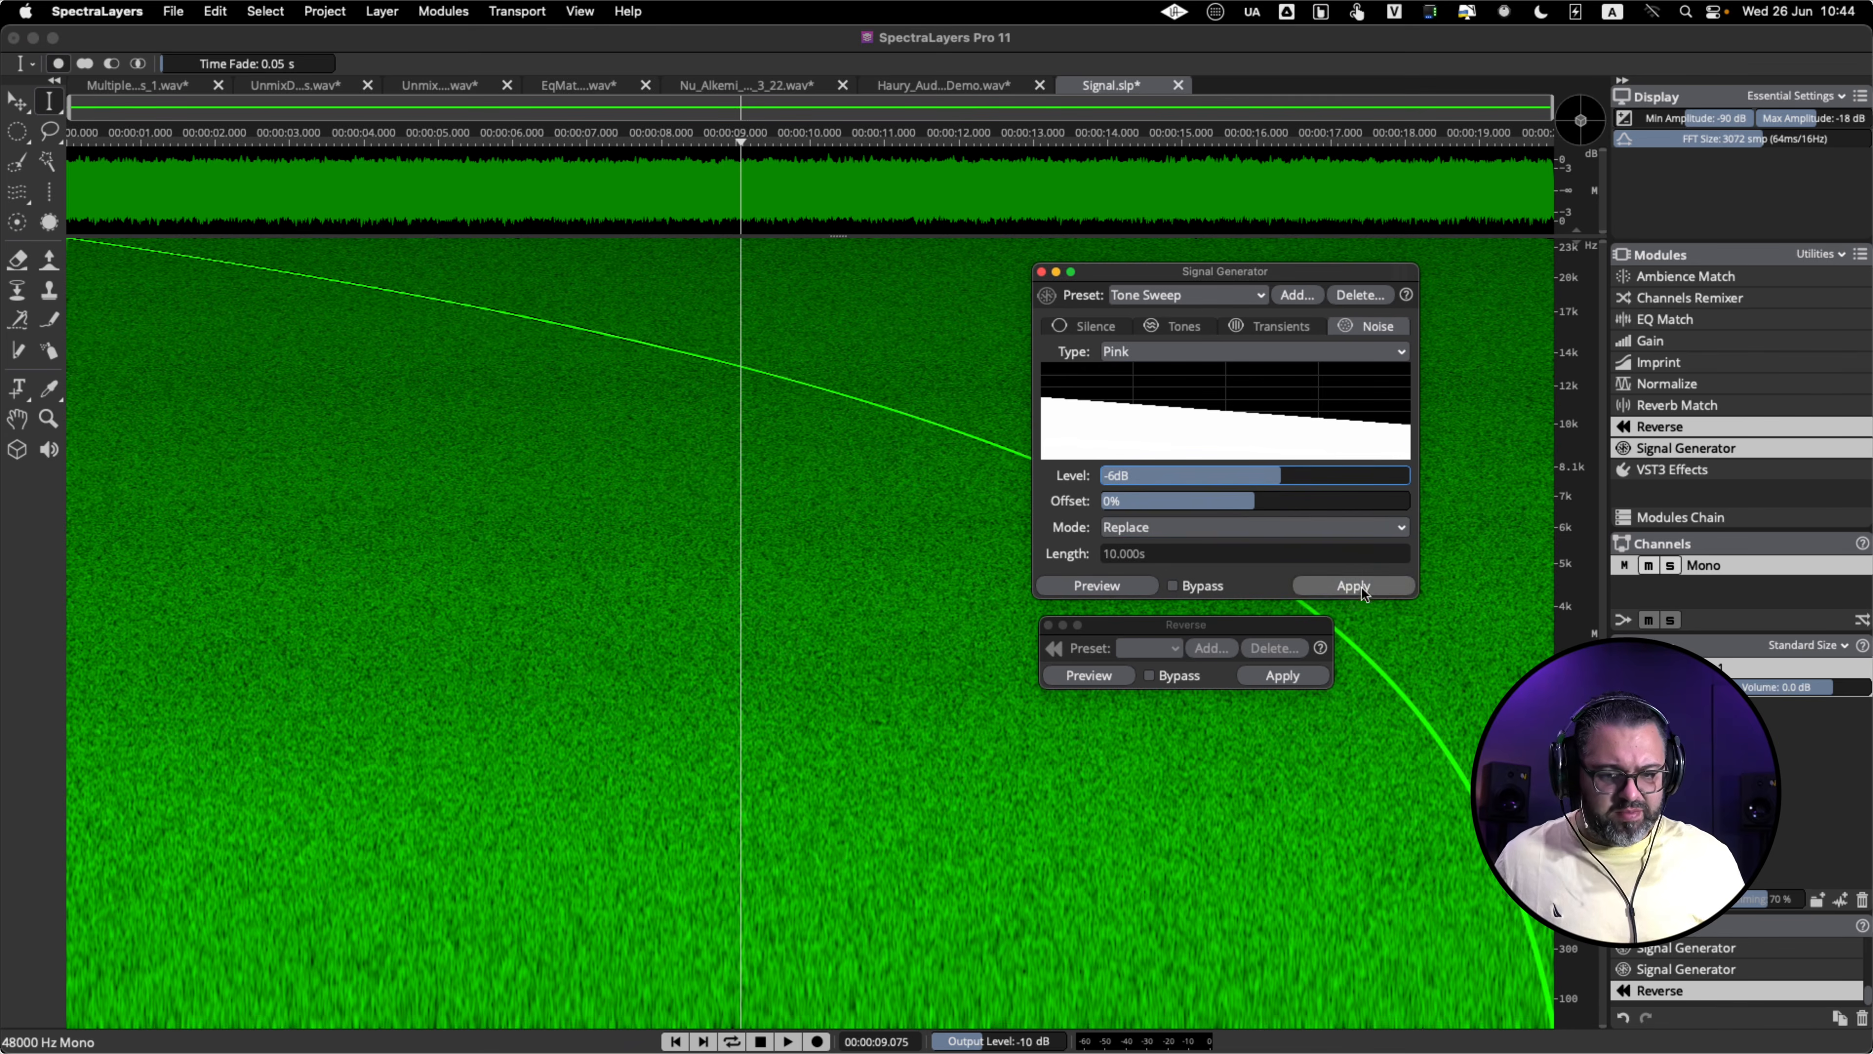
{"action": "left_click", "coordinate": [1360, 587]}
- Replace the pink noise with the 0 to 24000 Hz sine tone sweep and audition it from about 5 seconds
{"action": "left_click", "coordinate": [1175, 325]}
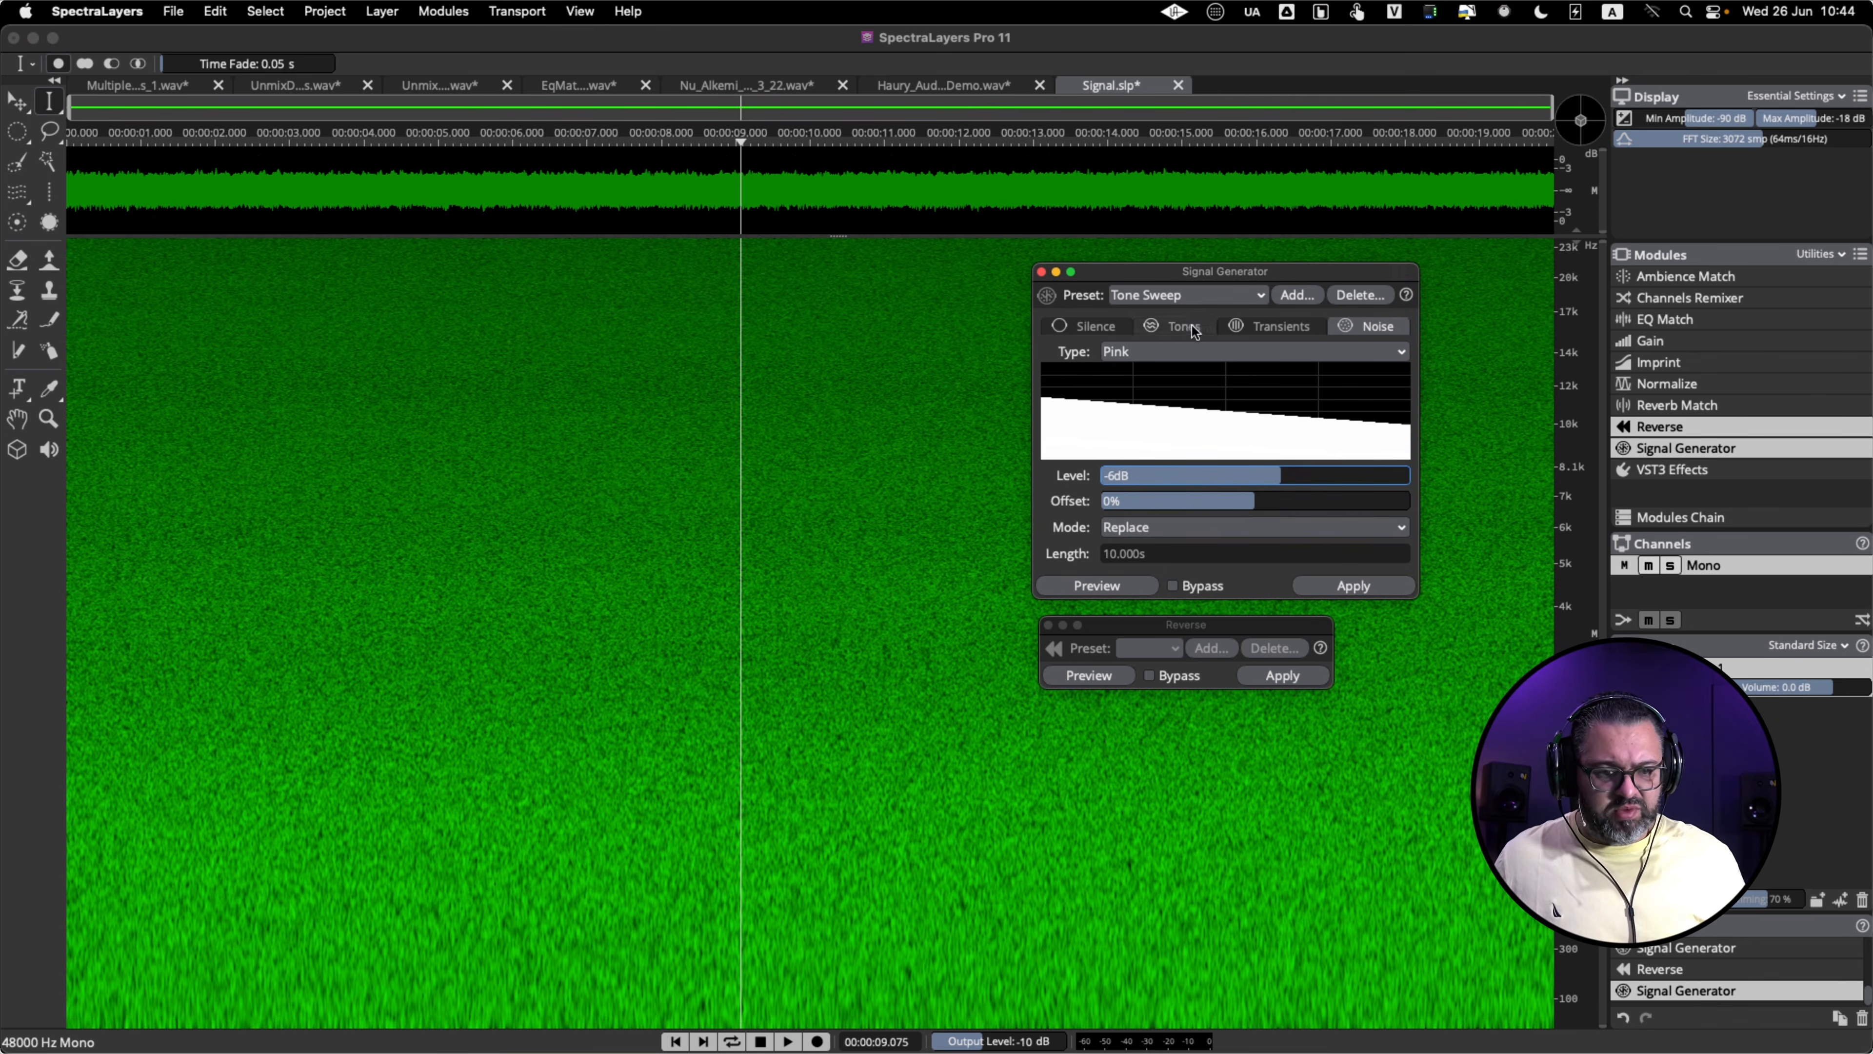
{"action": "left_click", "coordinate": [1355, 662]}
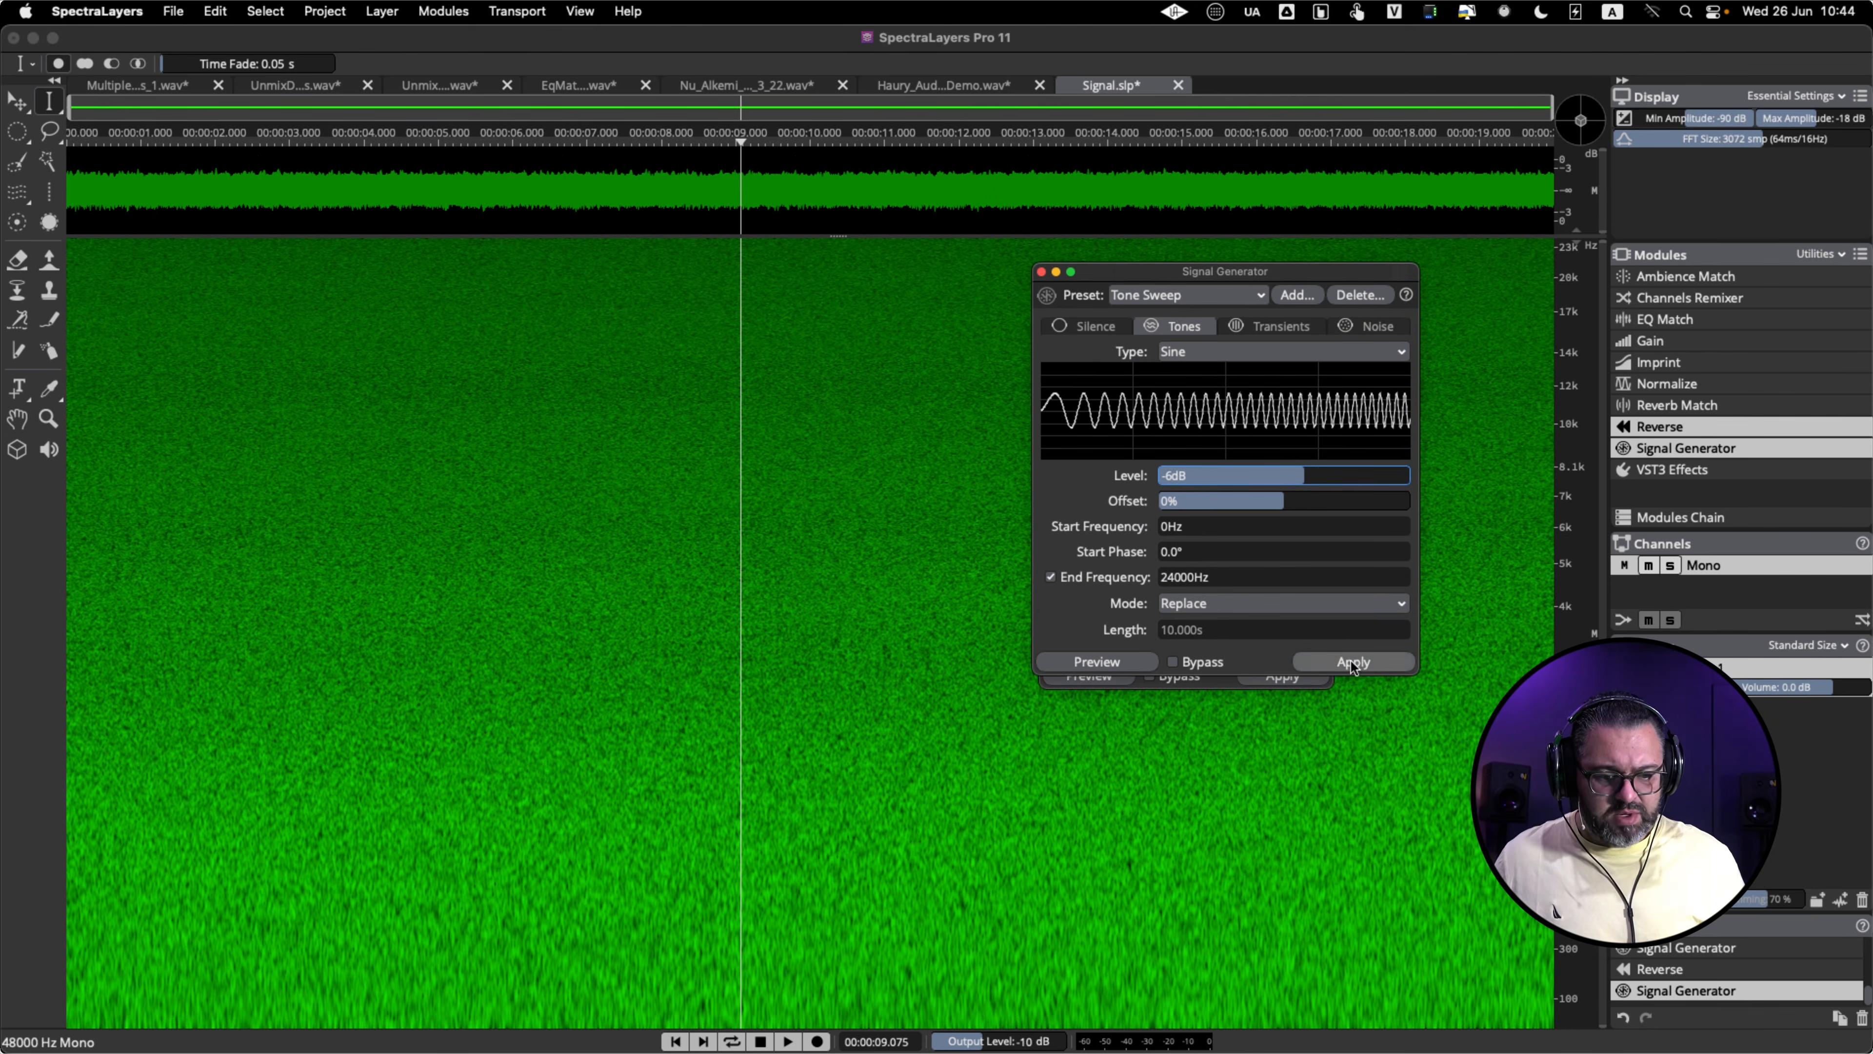
{"action": "left_click", "coordinate": [442, 731]}
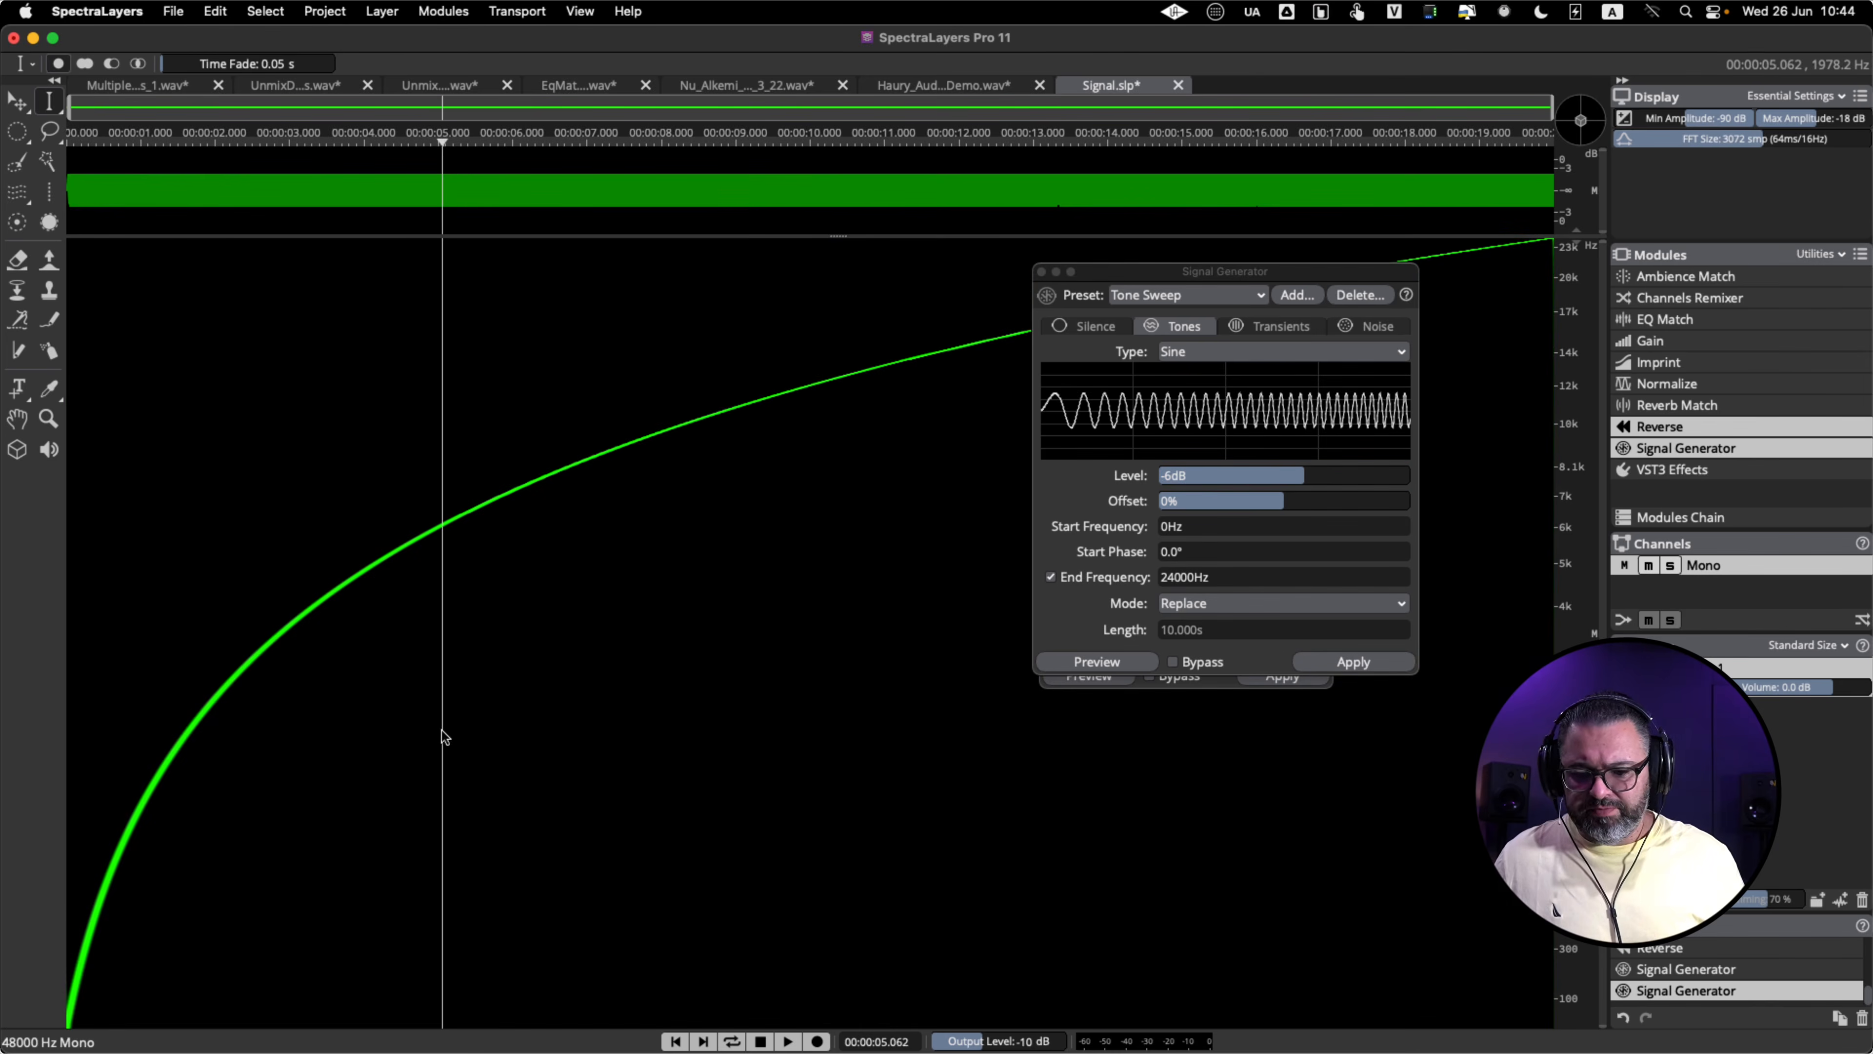
{"action": "key", "text": "space"}
{"action": "key", "text": "space"}
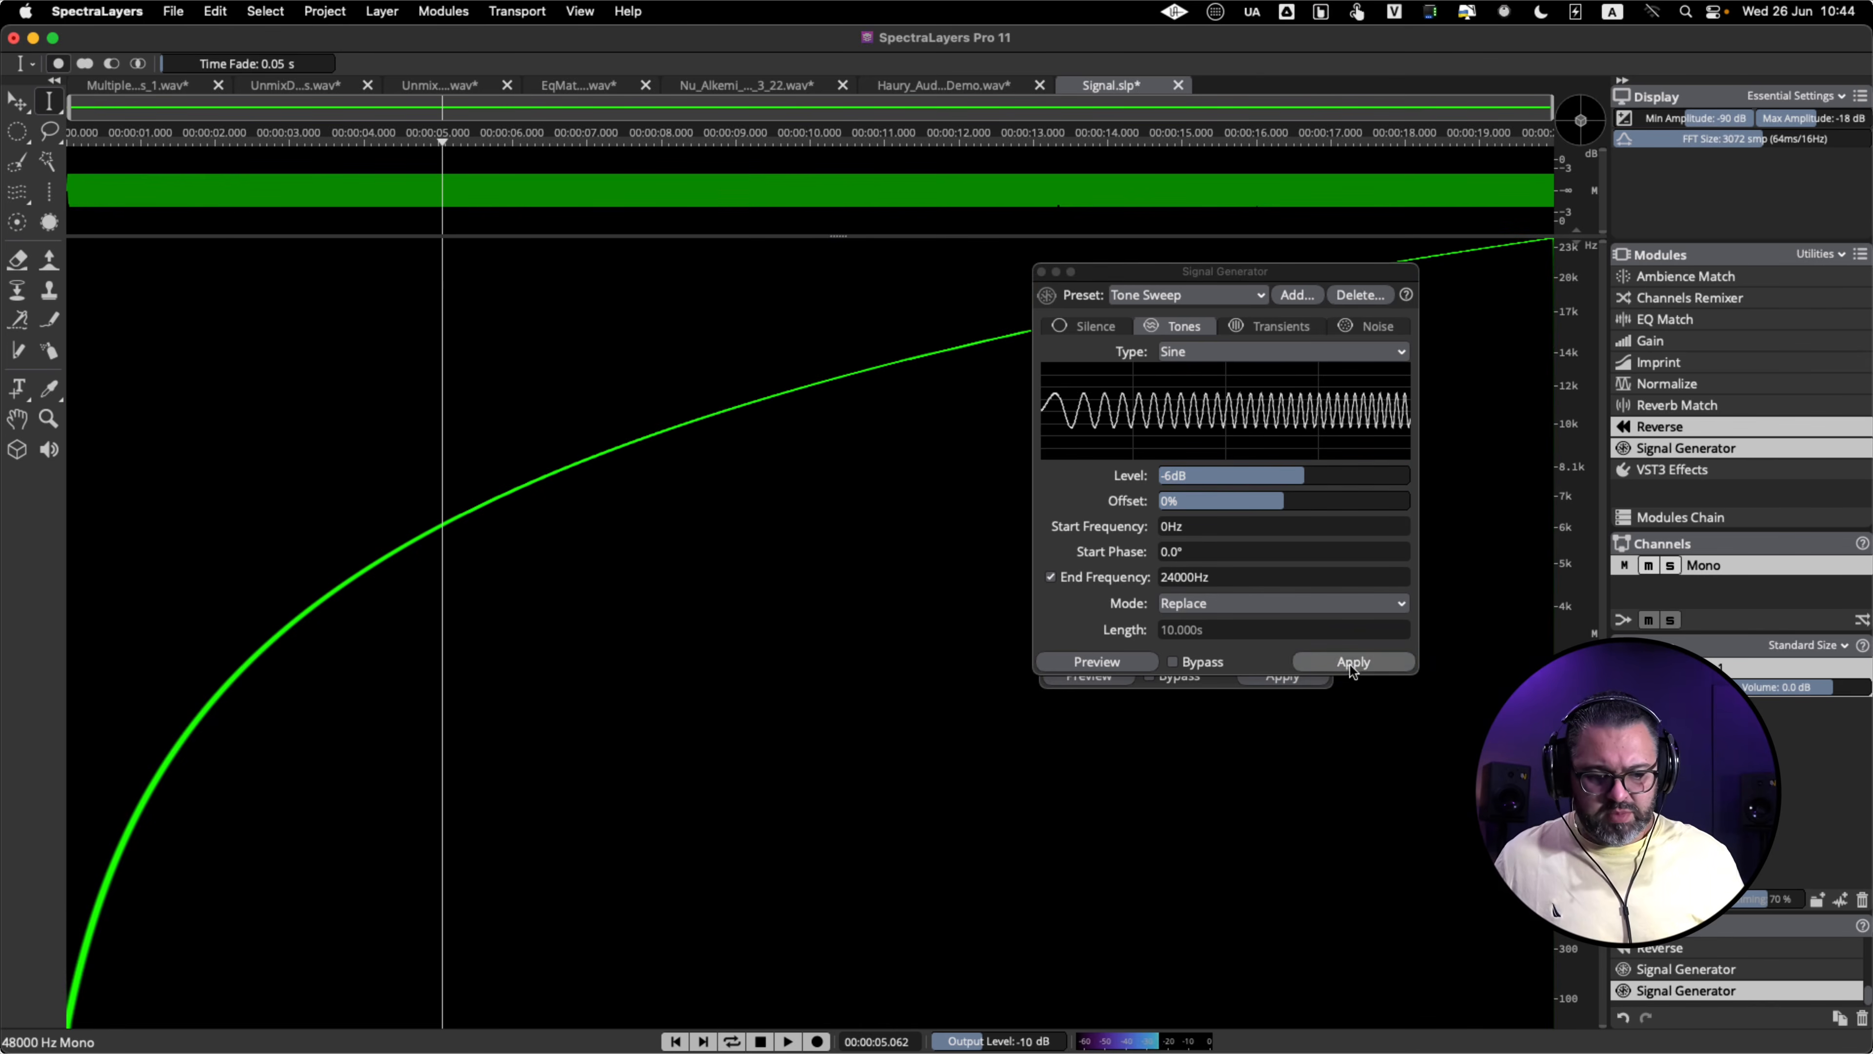
- Reverse the clean tone sweep and audition it from about 13 seconds
{"action": "left_click", "coordinate": [1297, 680]}
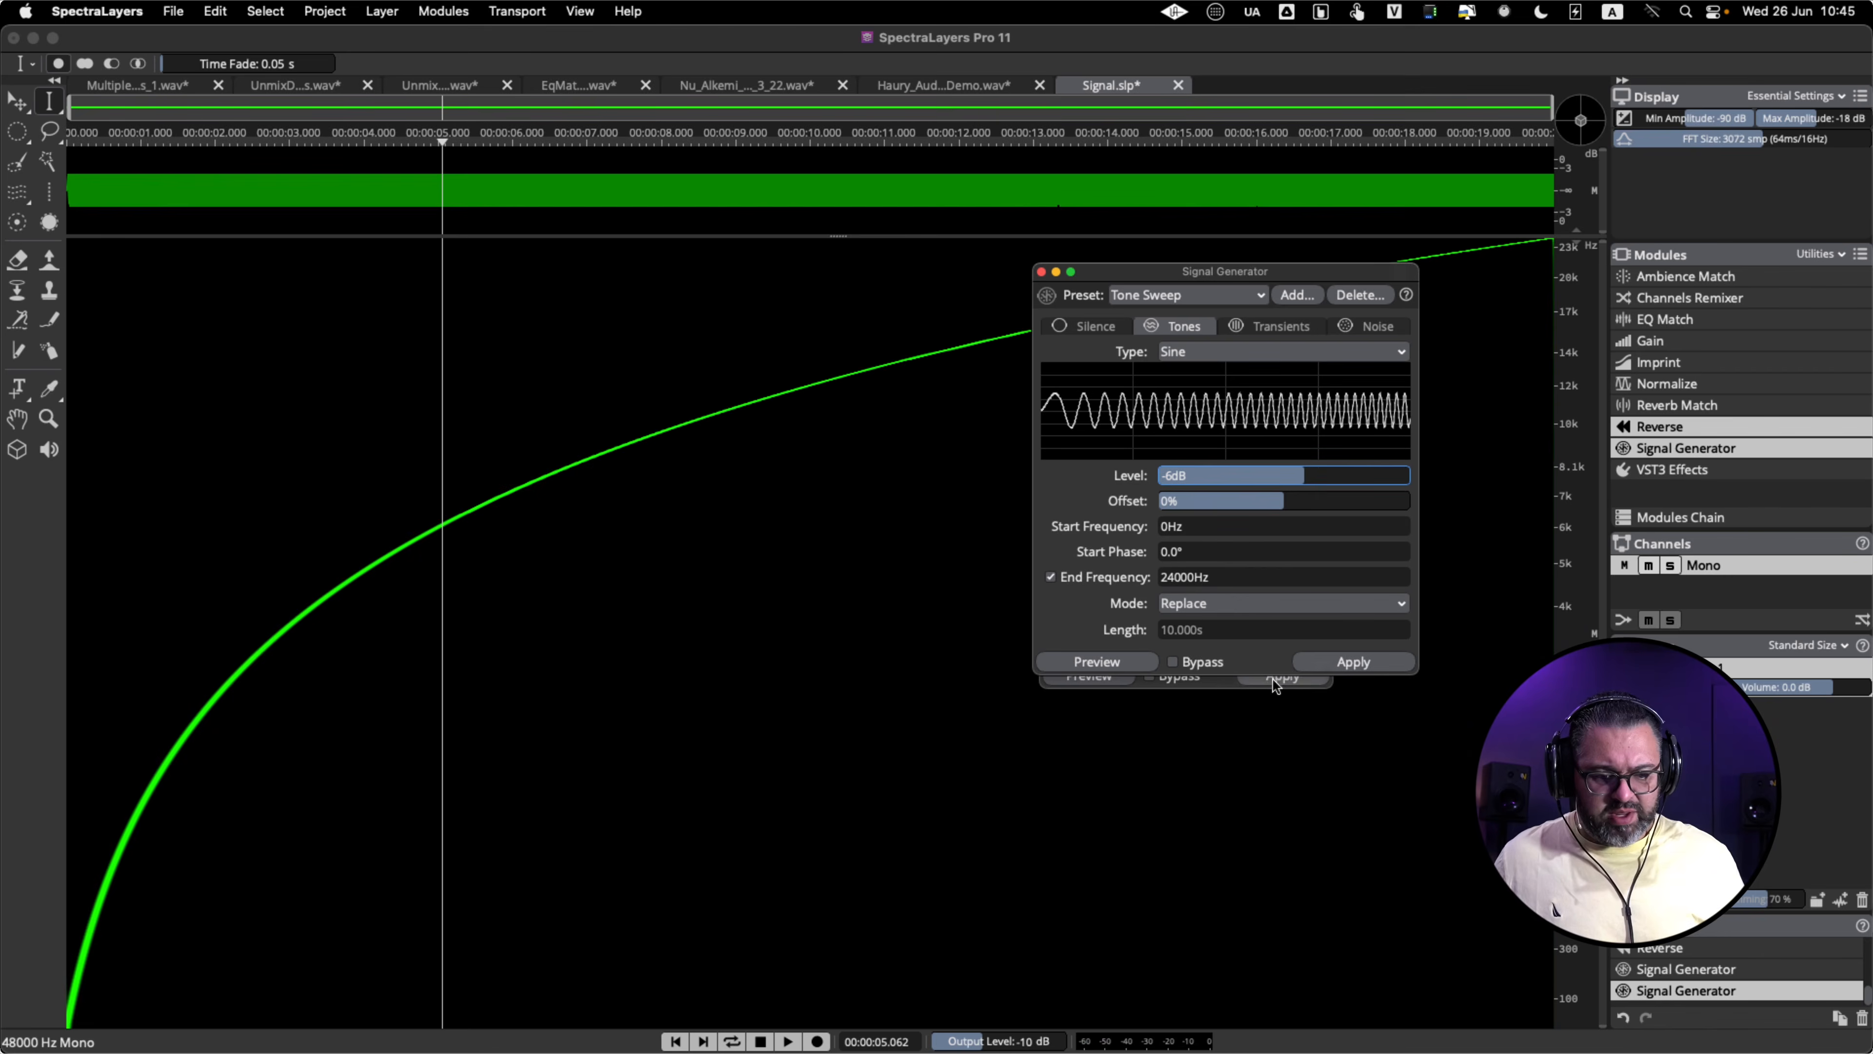
{"action": "left_click", "coordinate": [1273, 679]}
{"action": "left_click", "coordinate": [1024, 581]}
{"action": "key", "text": "space"}
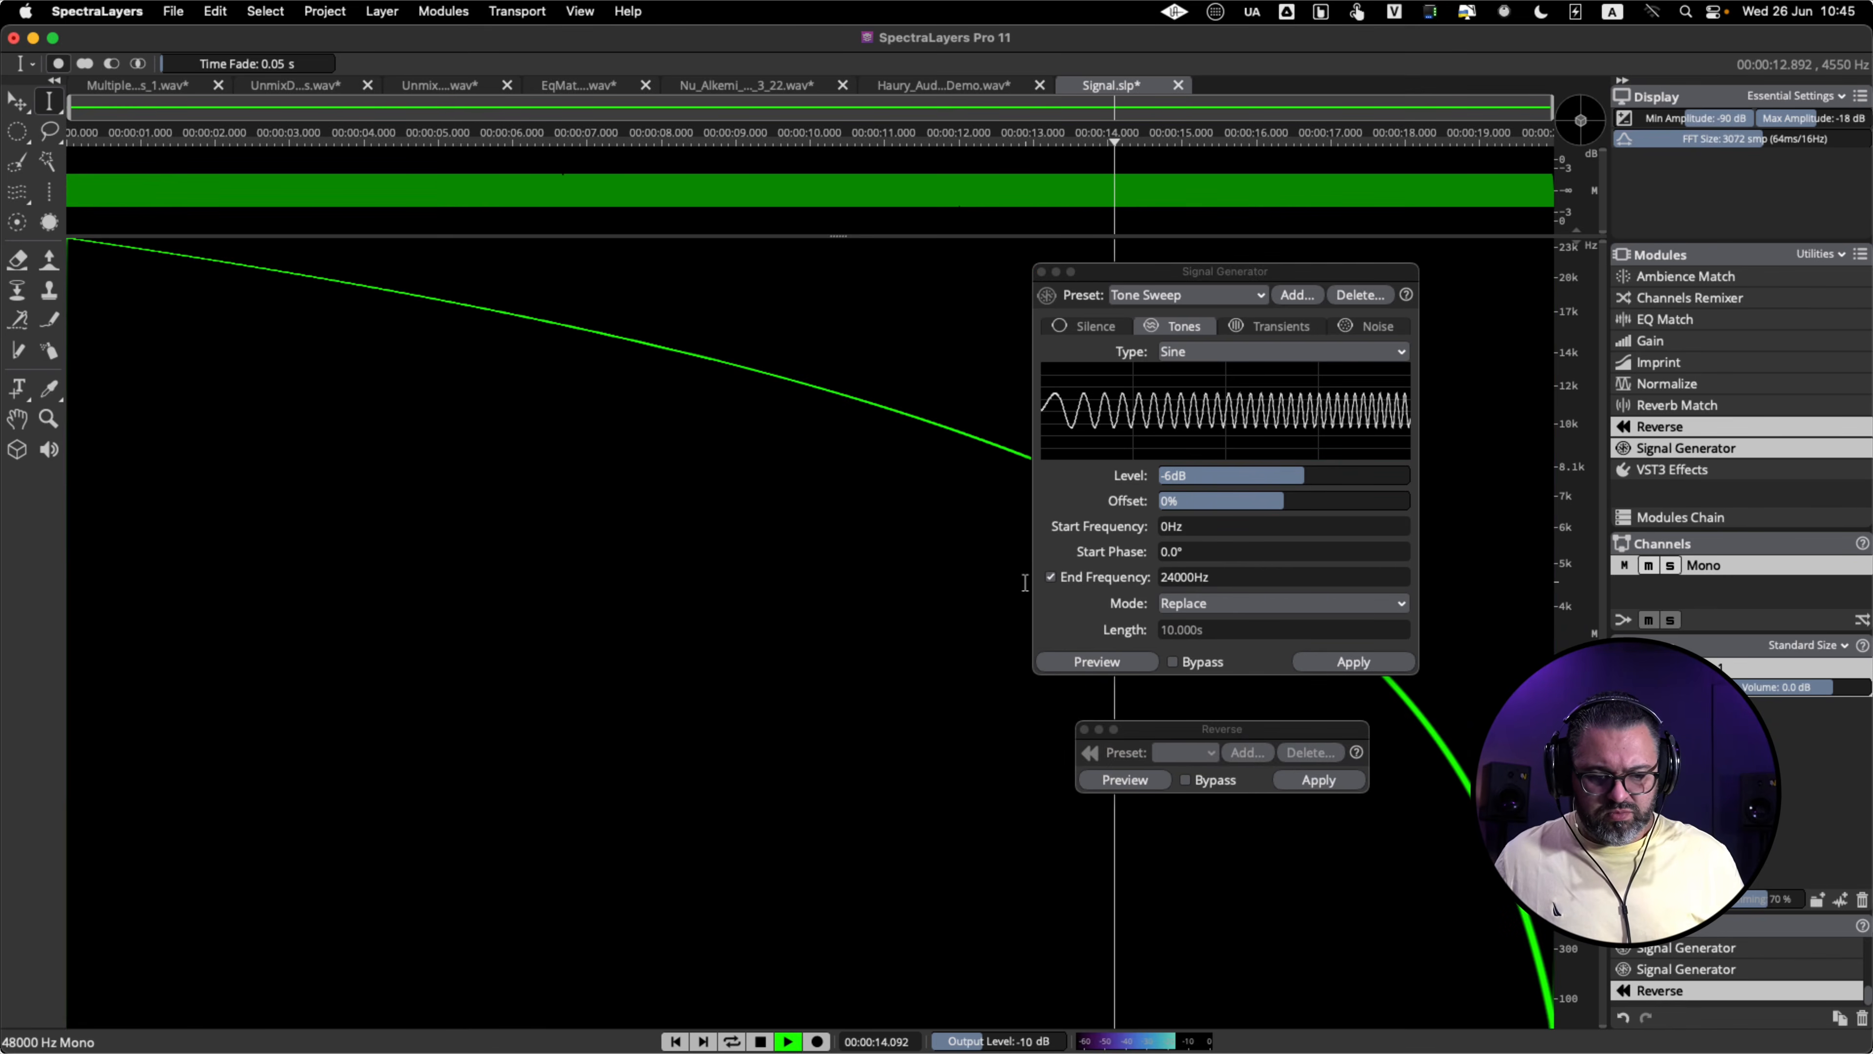
{"action": "key", "text": "space"}
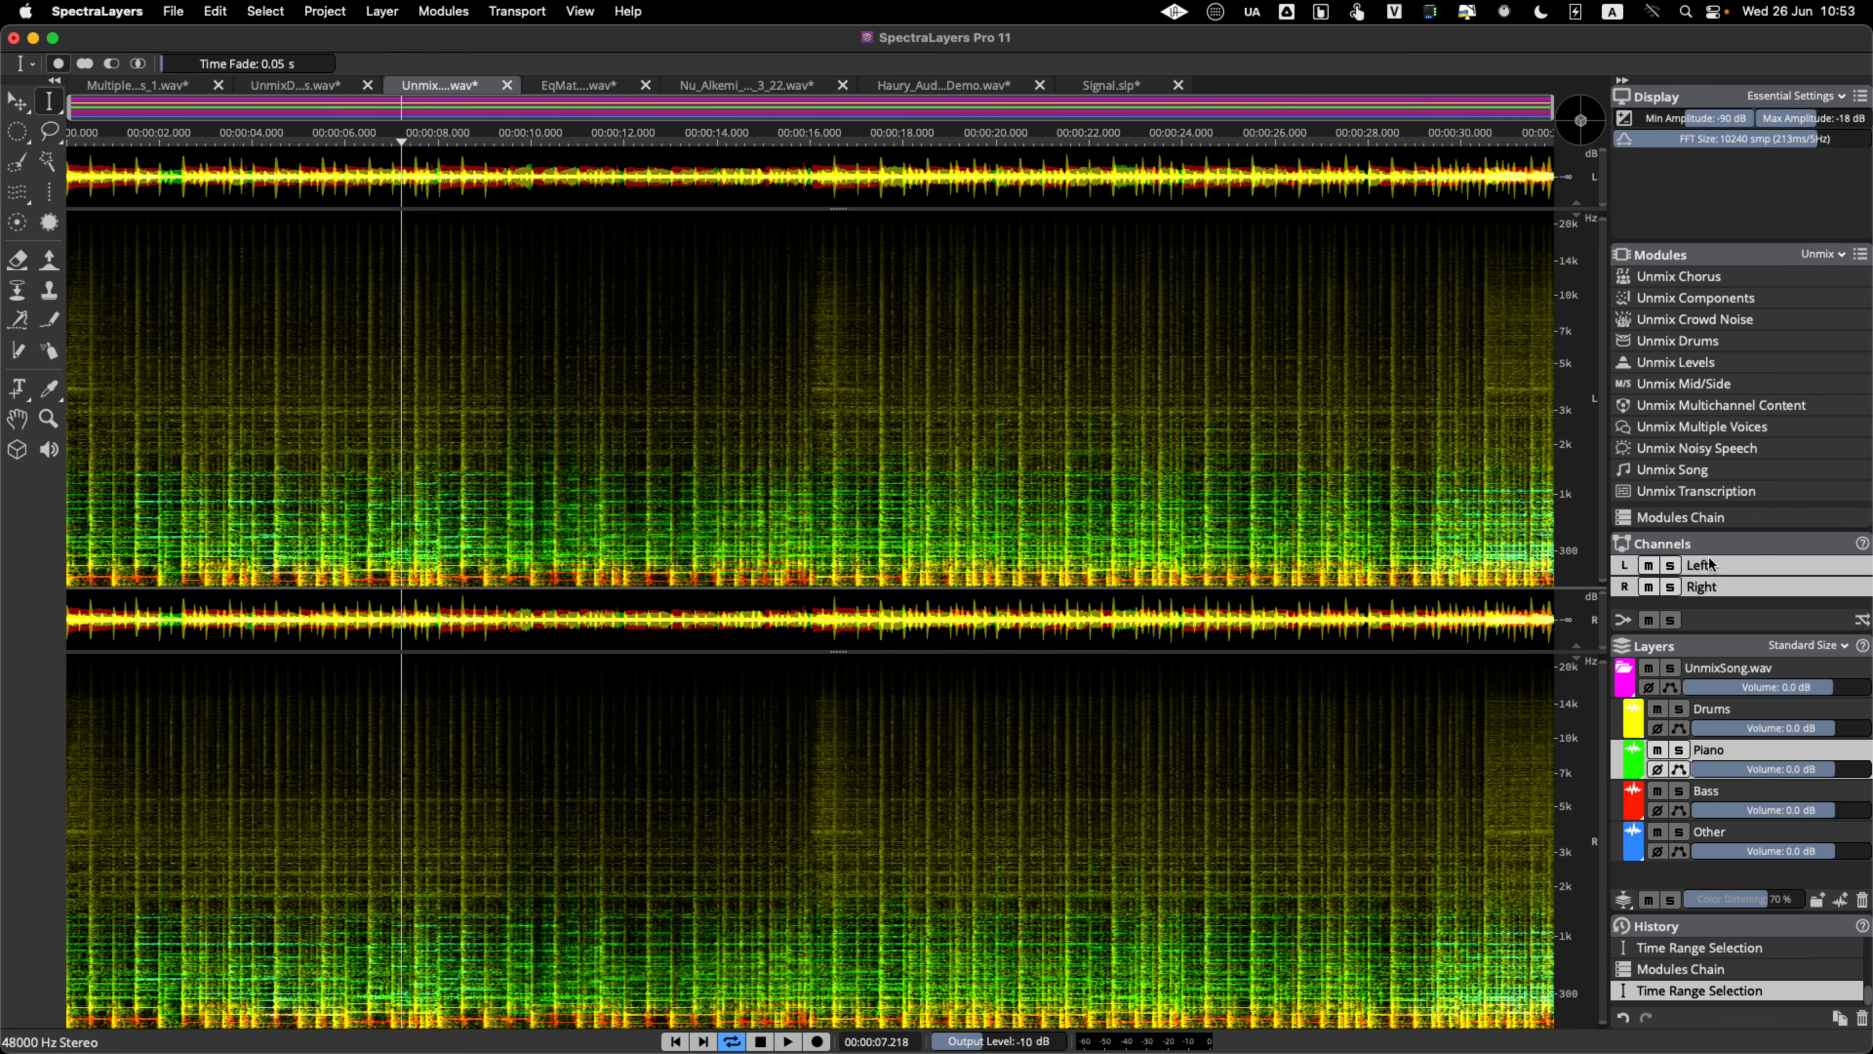
- Start a modules chain for the unmixed song and add the Gain and Reverse modules to it
{"action": "left_click", "coordinate": [1716, 521]}
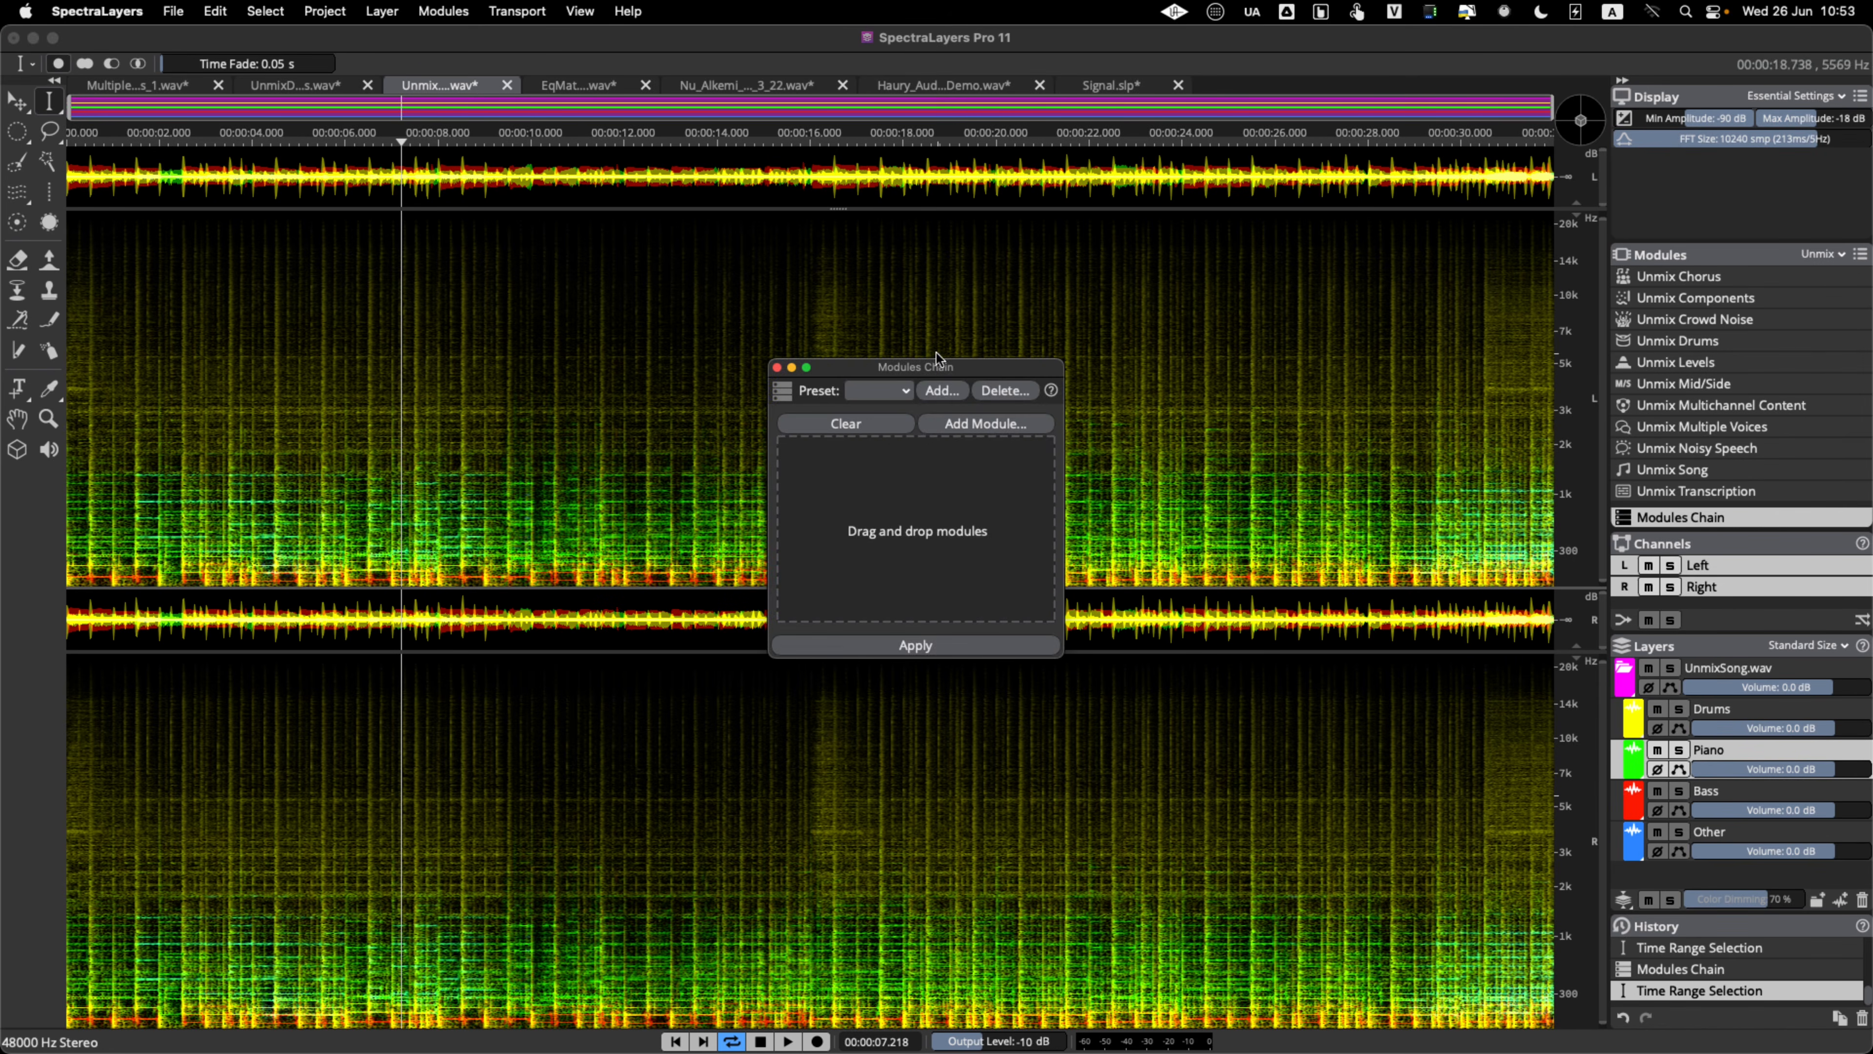
{"action": "mouse_move", "coordinate": [923, 372]}
{"action": "left_mouse_down"}
{"action": "mouse_move", "coordinate": [1130, 426]}
{"action": "mouse_move", "coordinate": [945, 399]}
{"action": "left_mouse_up"}
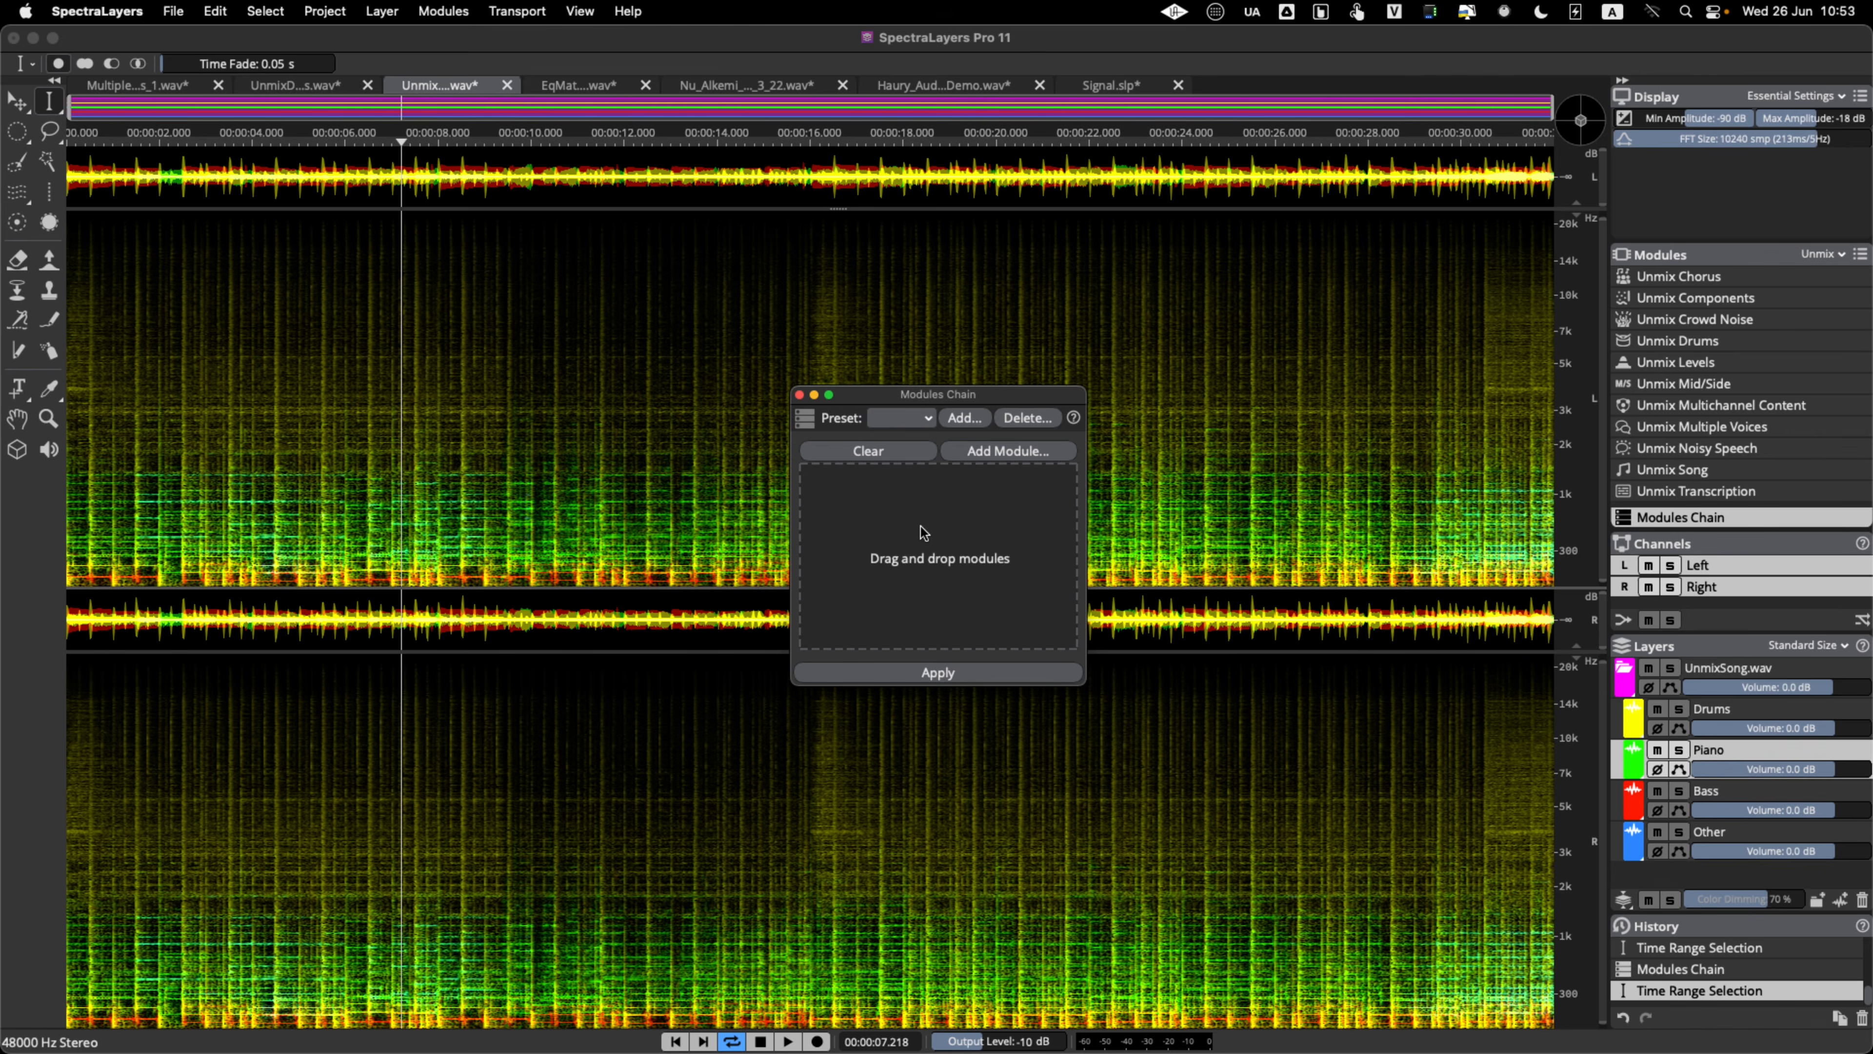
{"action": "left_click", "coordinate": [1011, 453]}
{"action": "left_click", "coordinate": [1078, 341]}
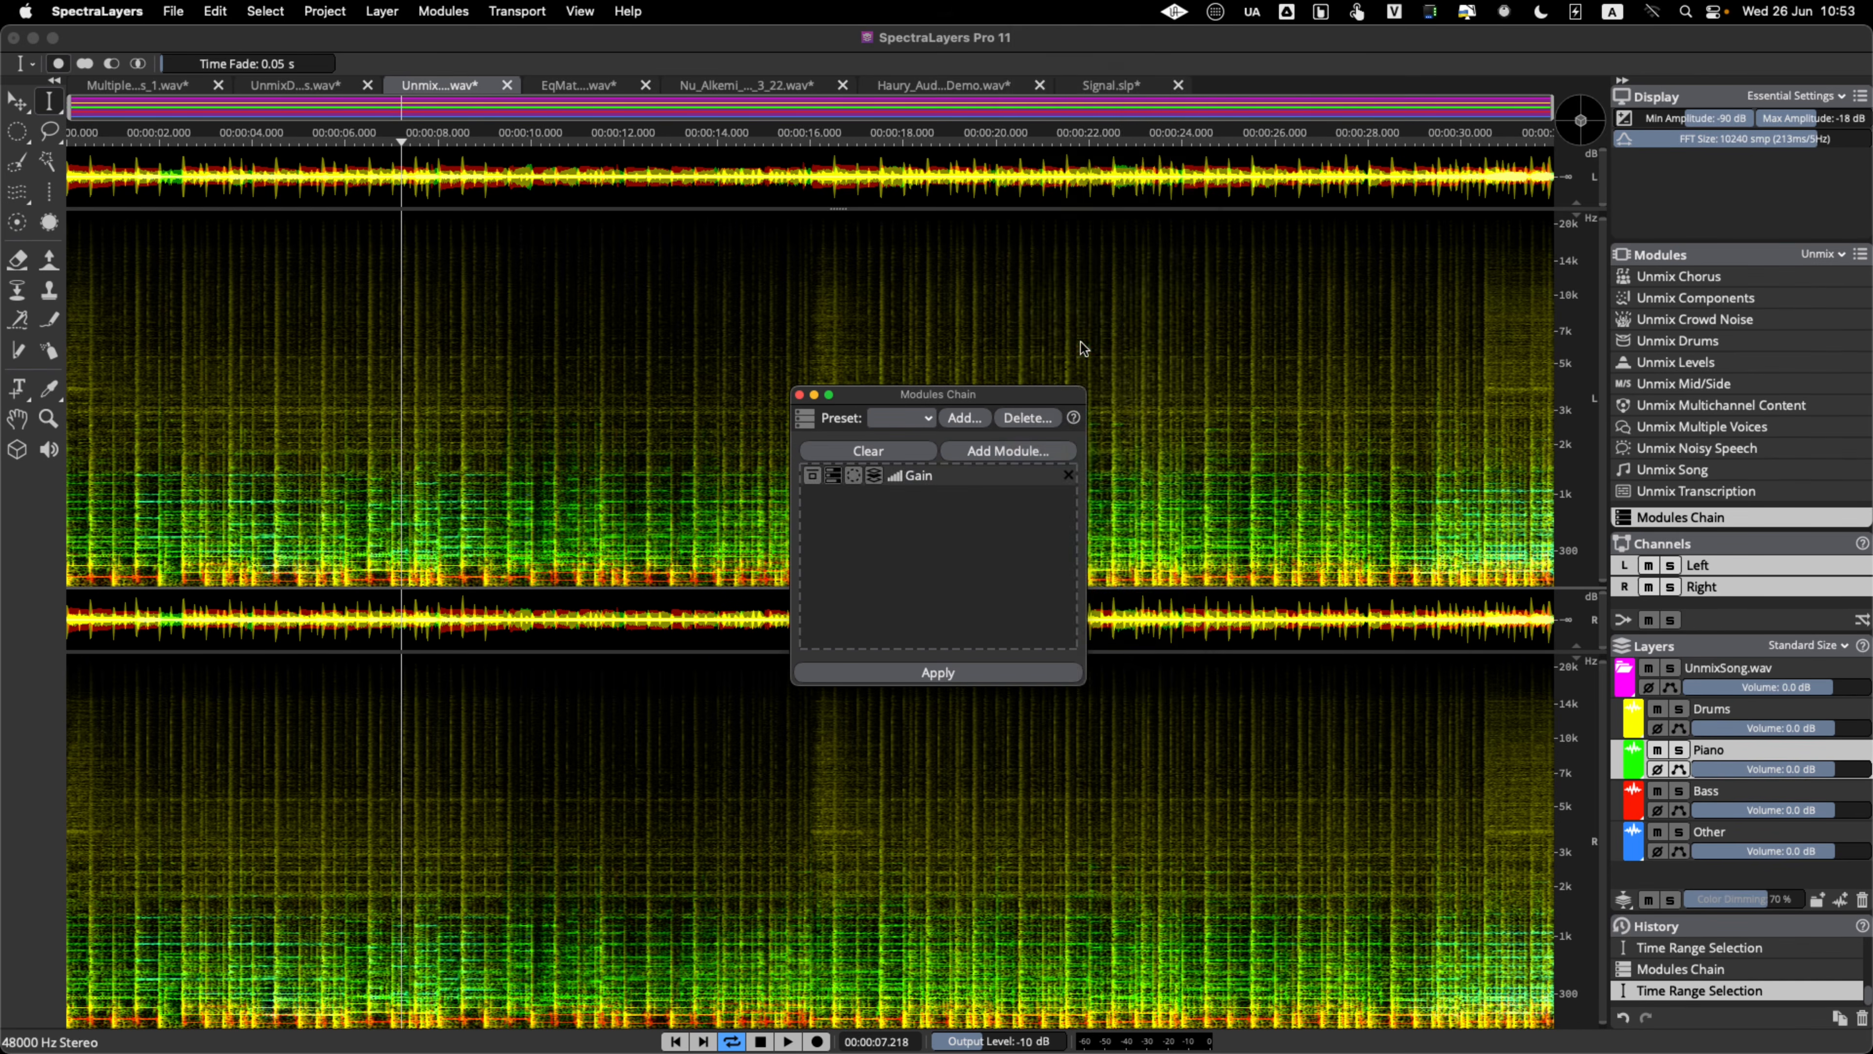
{"action": "left_click", "coordinate": [1010, 452]}
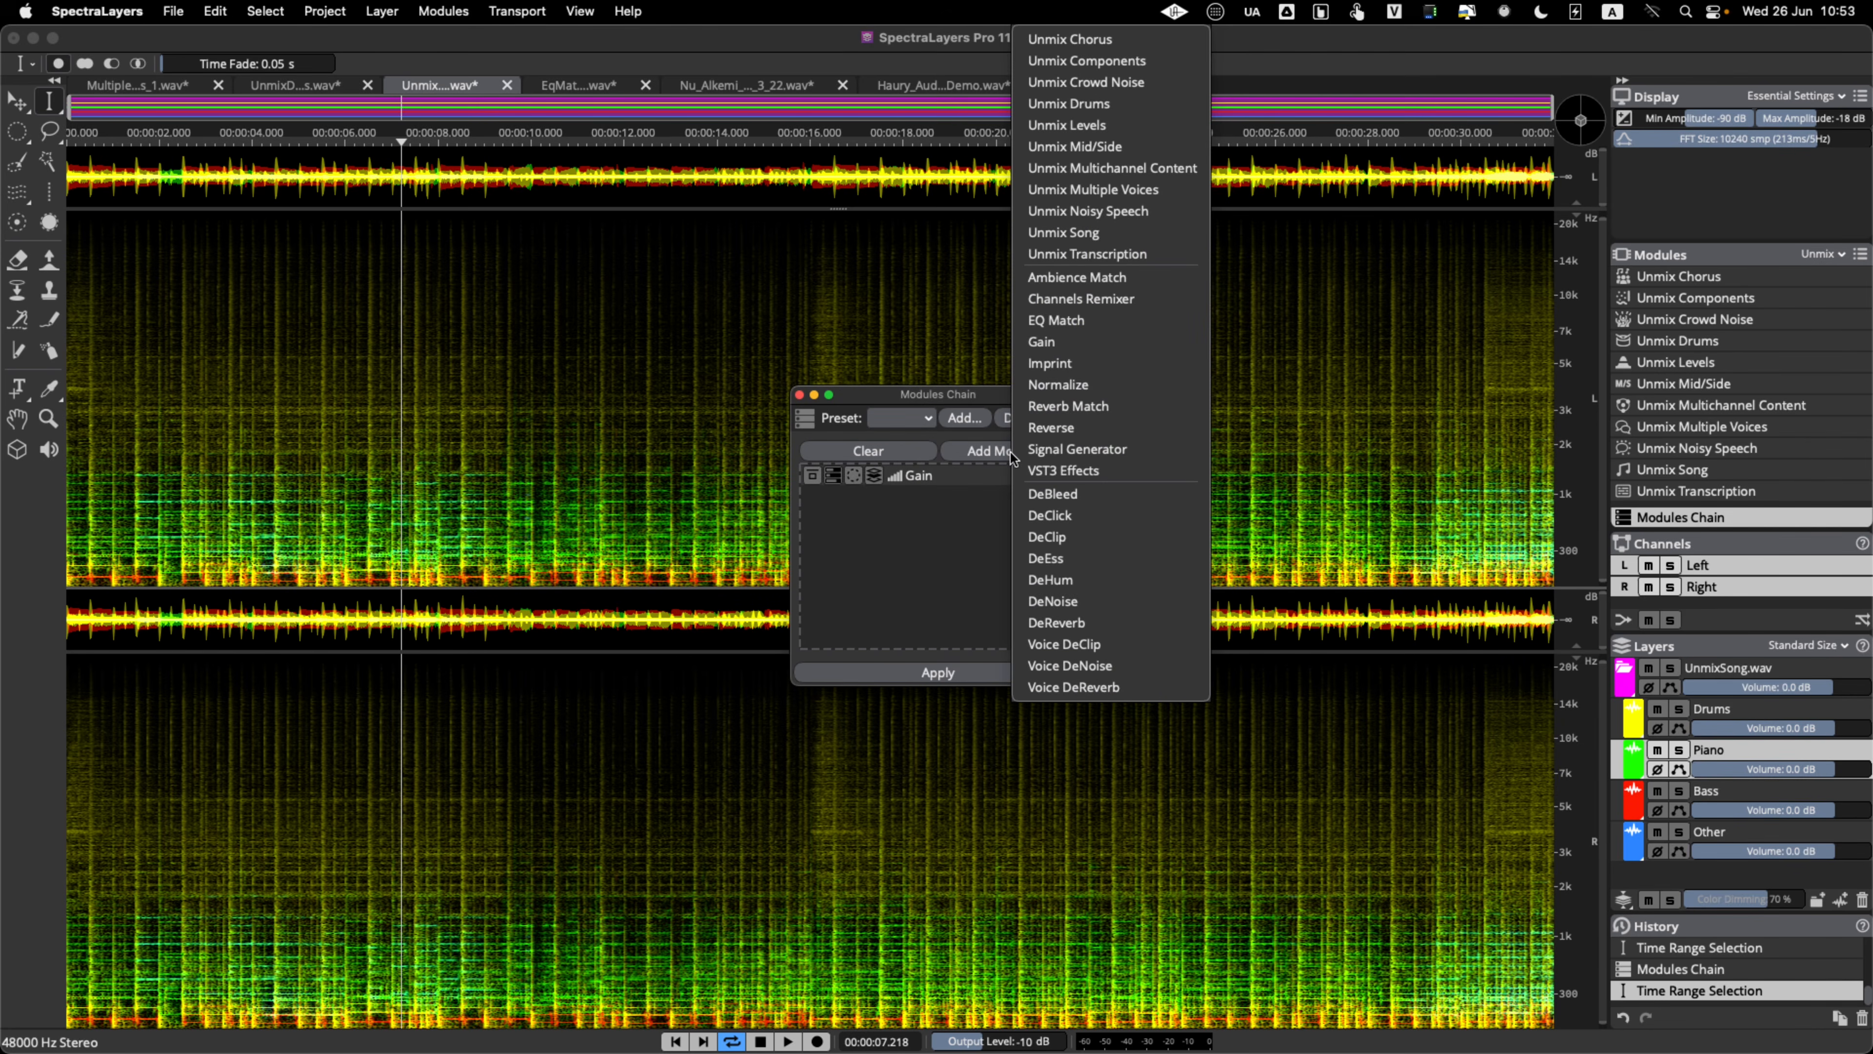
{"action": "left_click", "coordinate": [1076, 426]}
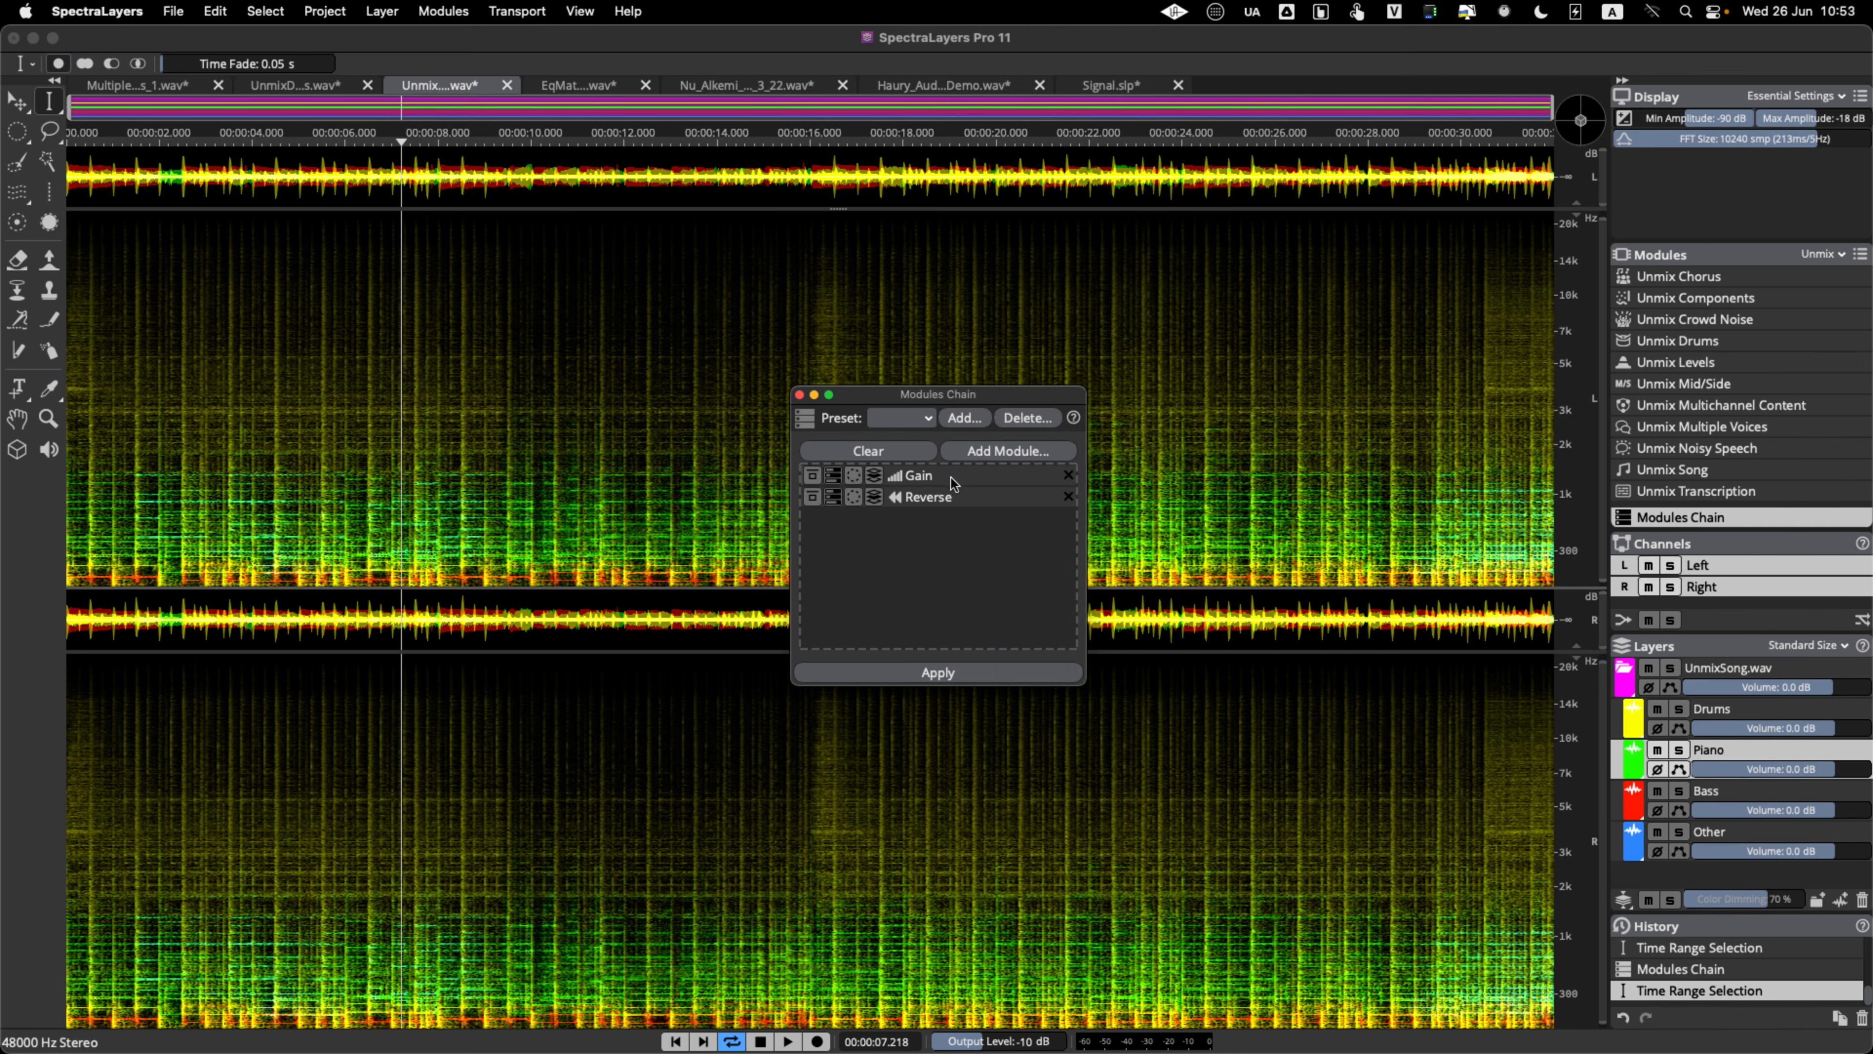
- Check the Gain module's settings and set its target layer in the chain to drums
{"action": "left_click", "coordinate": [833, 476]}
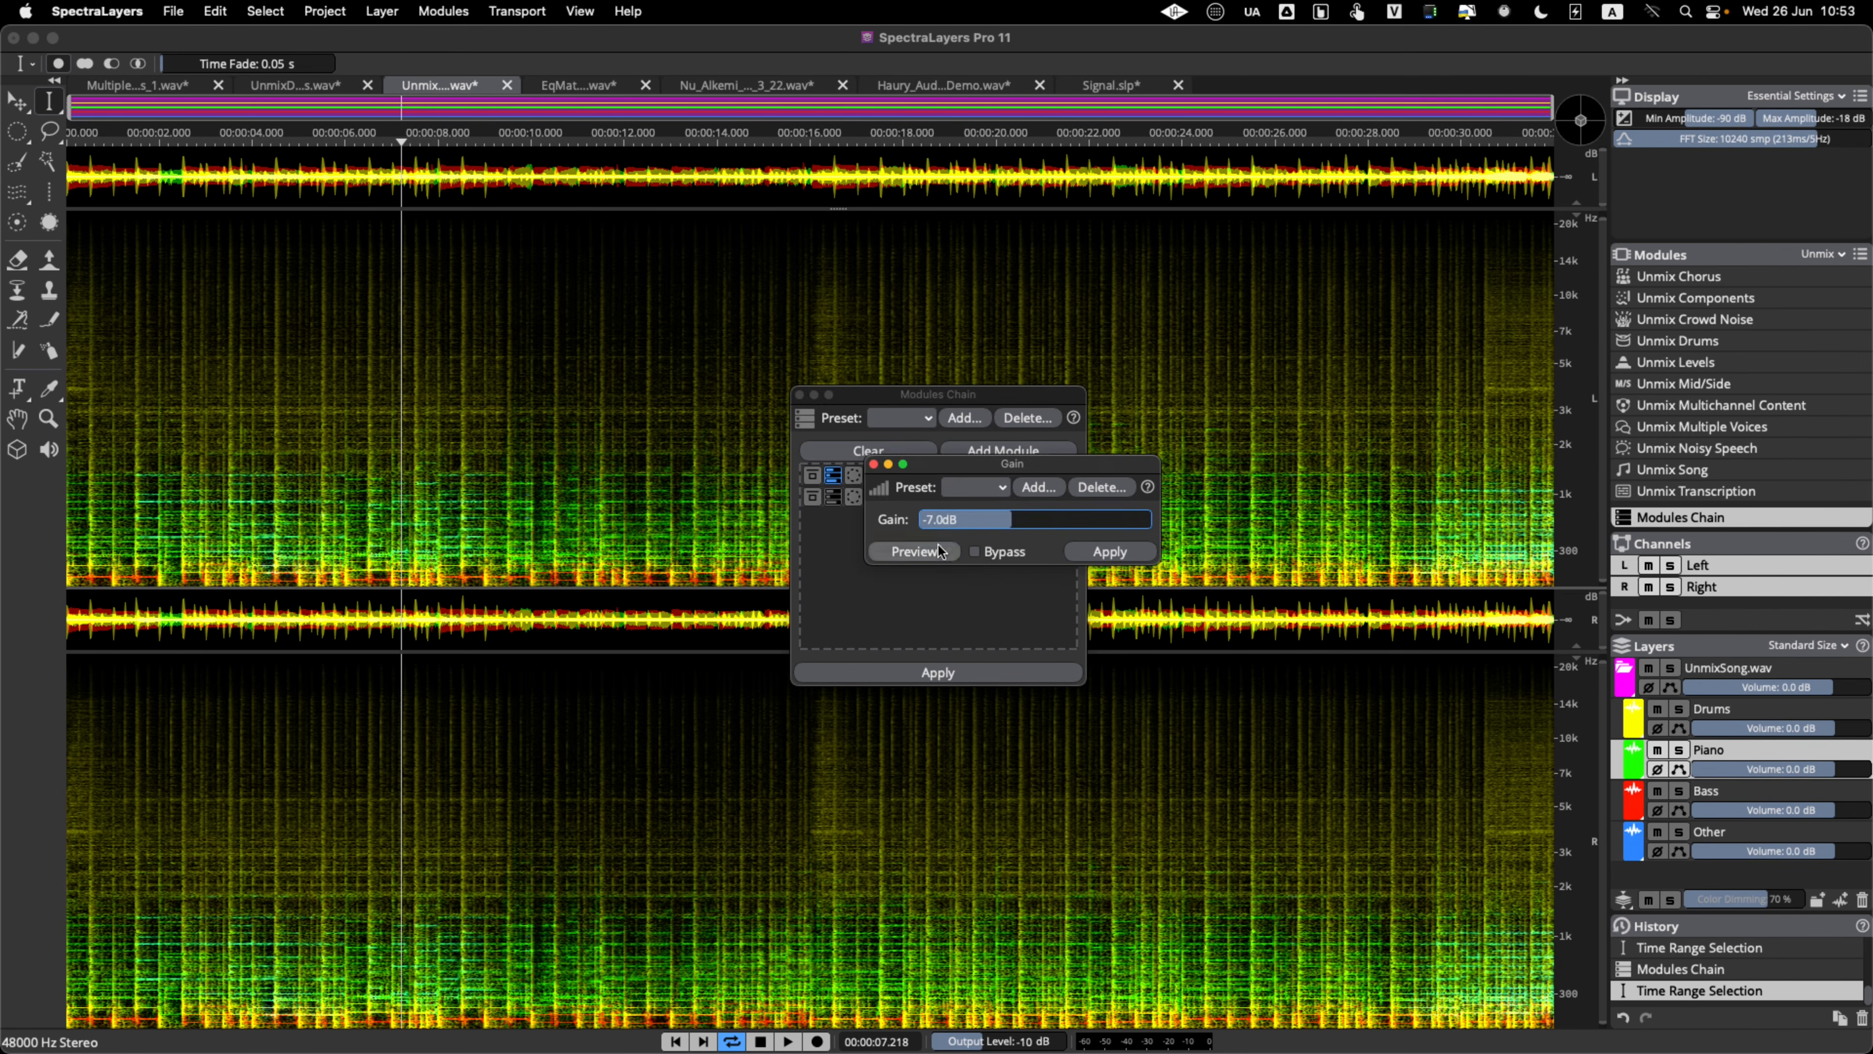
{"action": "left_click", "coordinate": [873, 464]}
{"action": "left_click", "coordinate": [877, 477]}
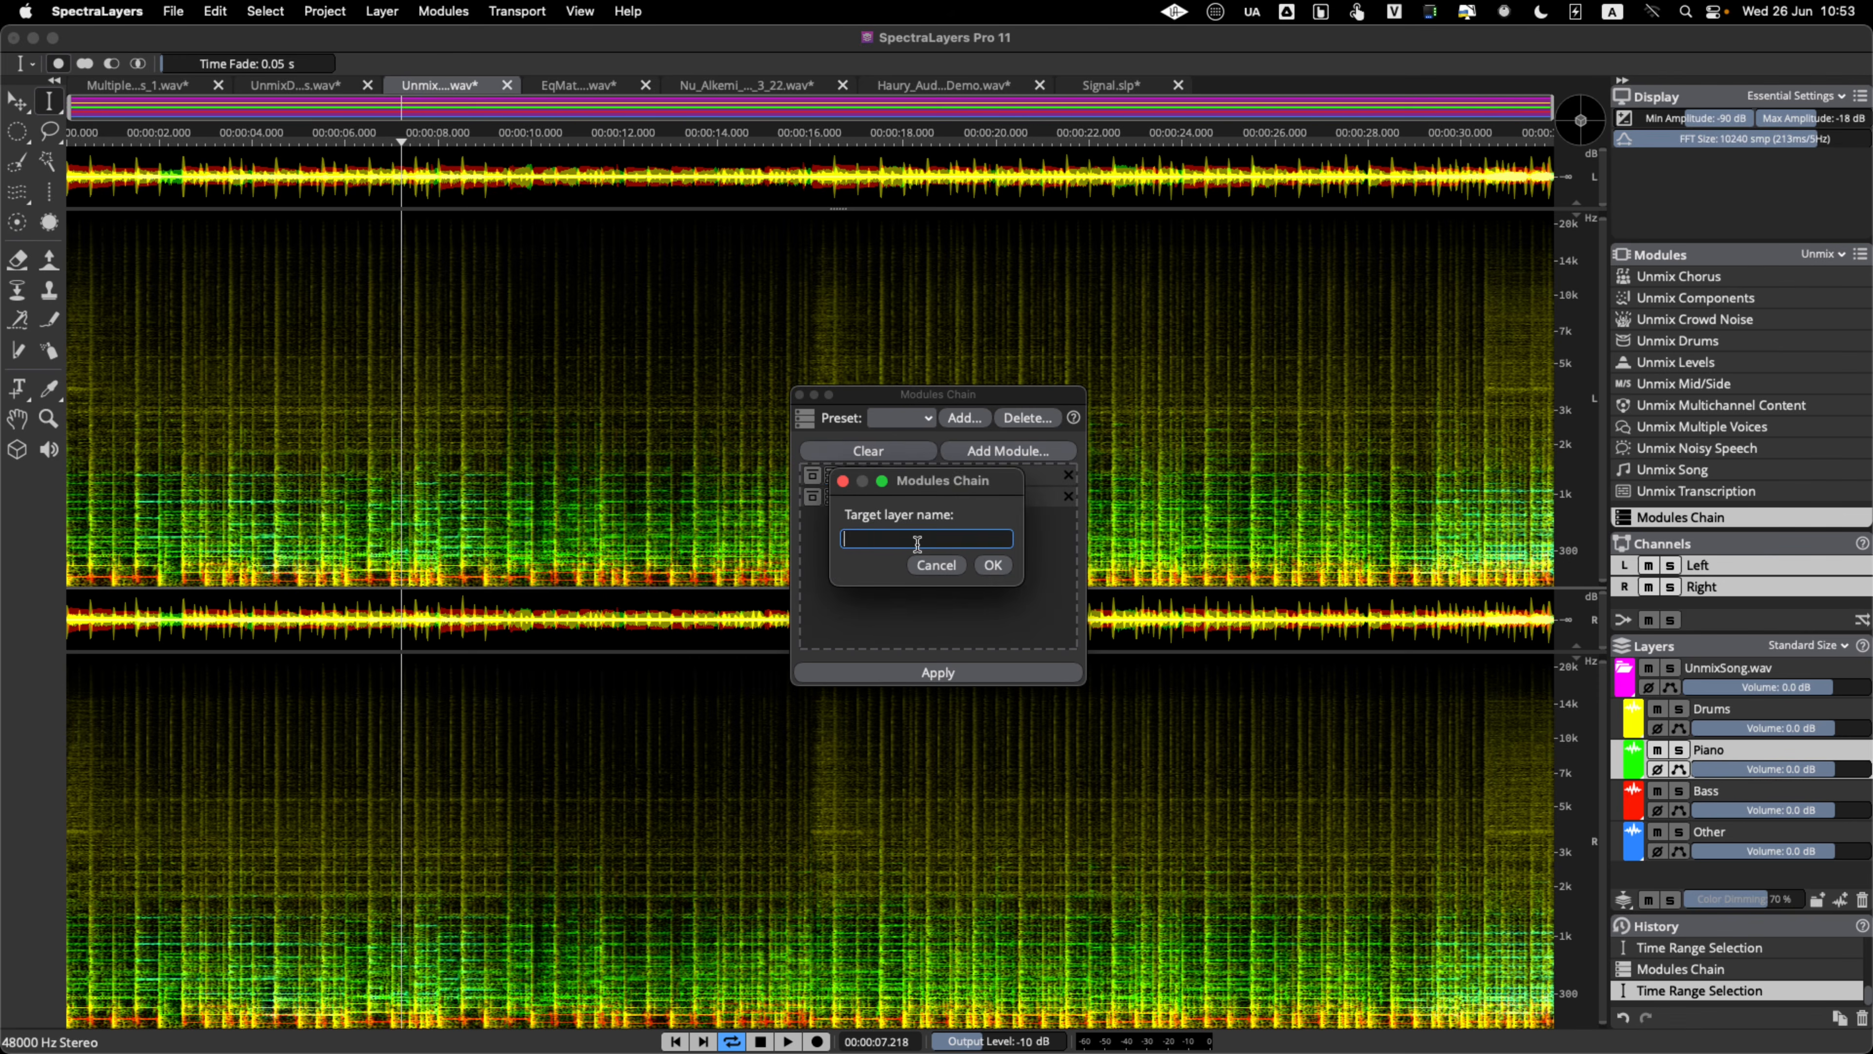
{"action": "type", "text": "drums"}
{"action": "key", "text": "Return"}
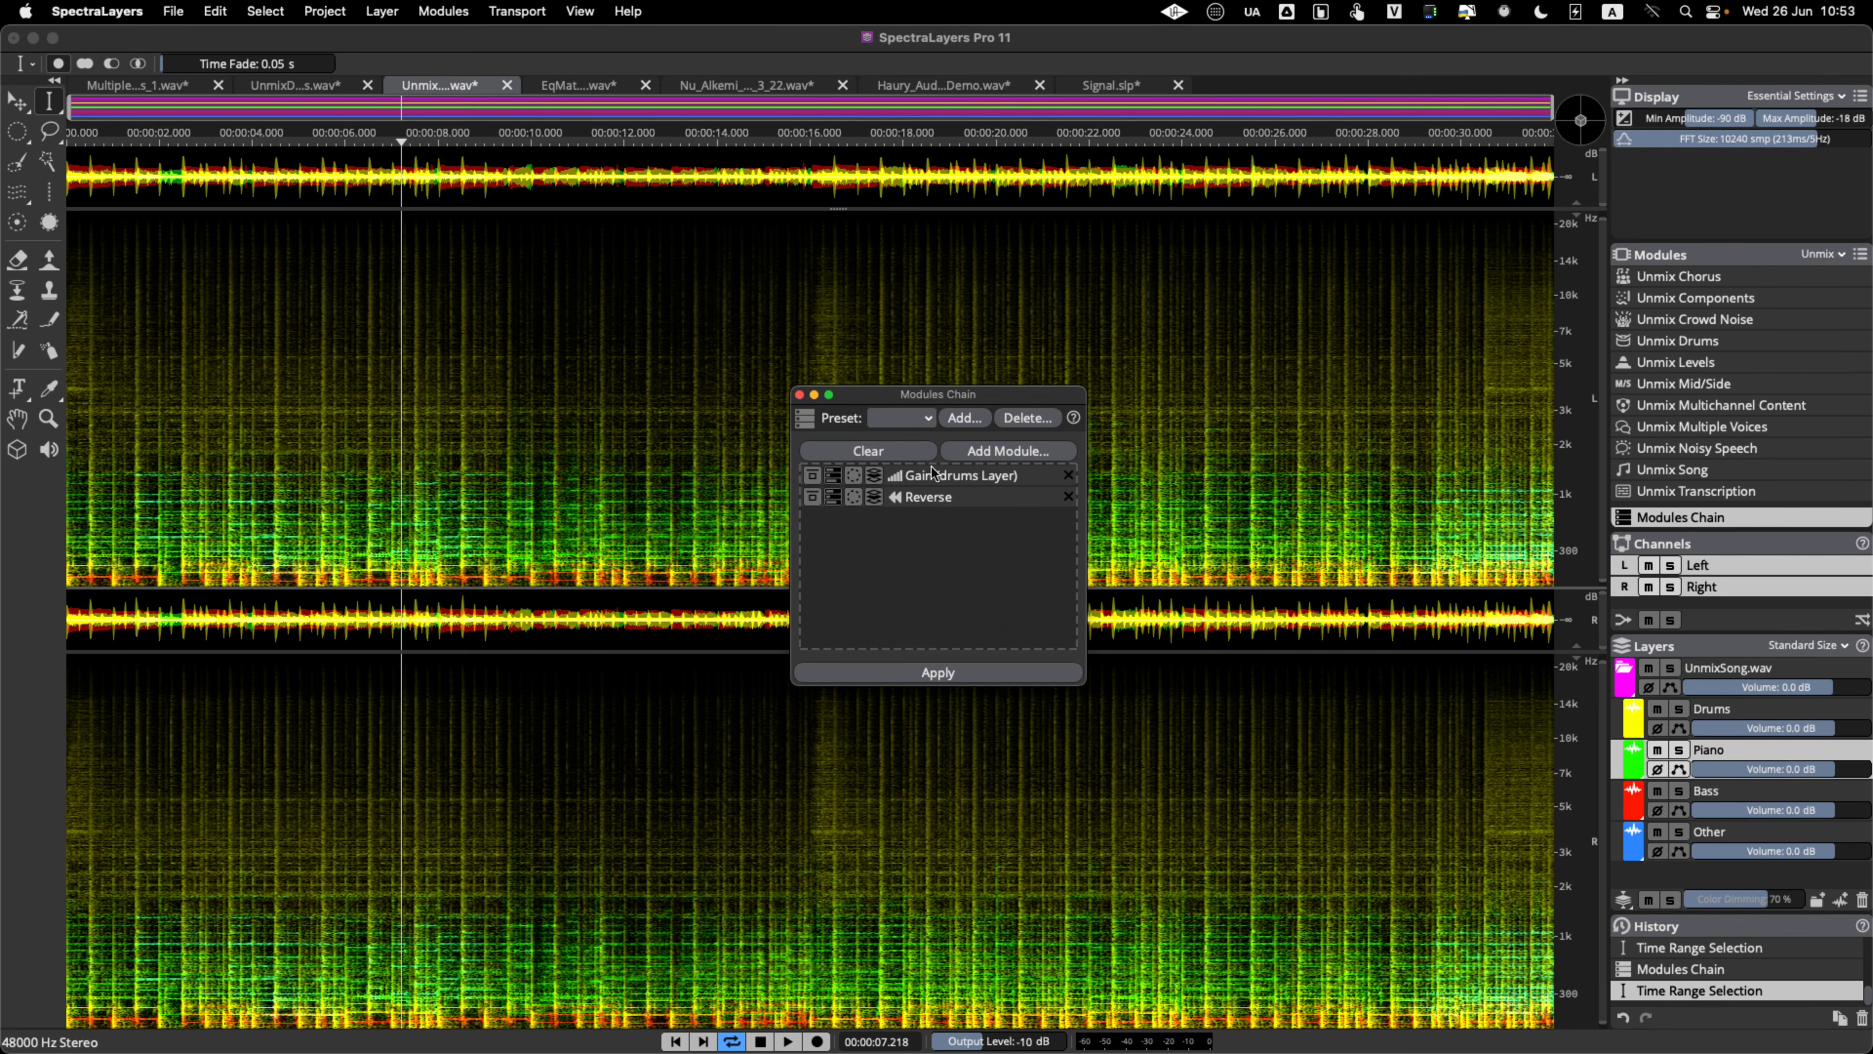
- Check the Reverse module's settings and set its target layer in the chain to piano
{"action": "left_click", "coordinate": [937, 497]}
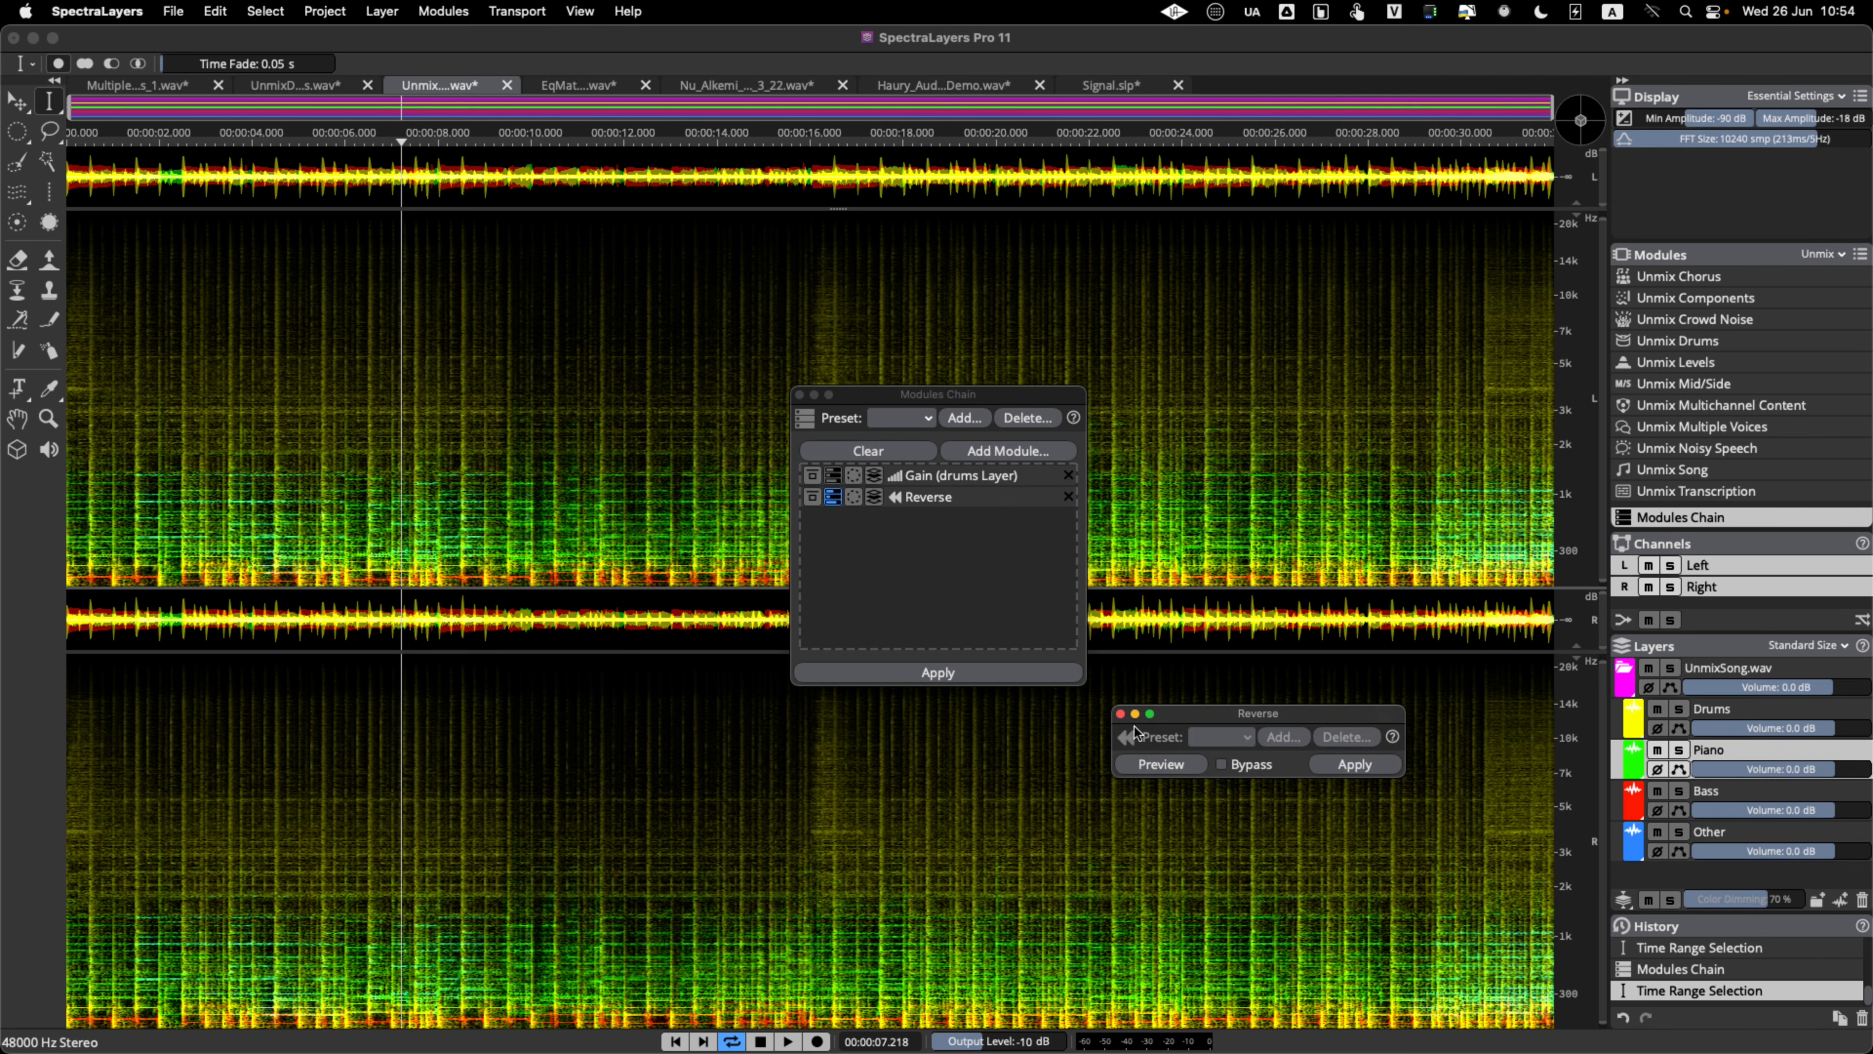
{"action": "left_click", "coordinate": [1120, 713]}
{"action": "left_click", "coordinate": [874, 498]}
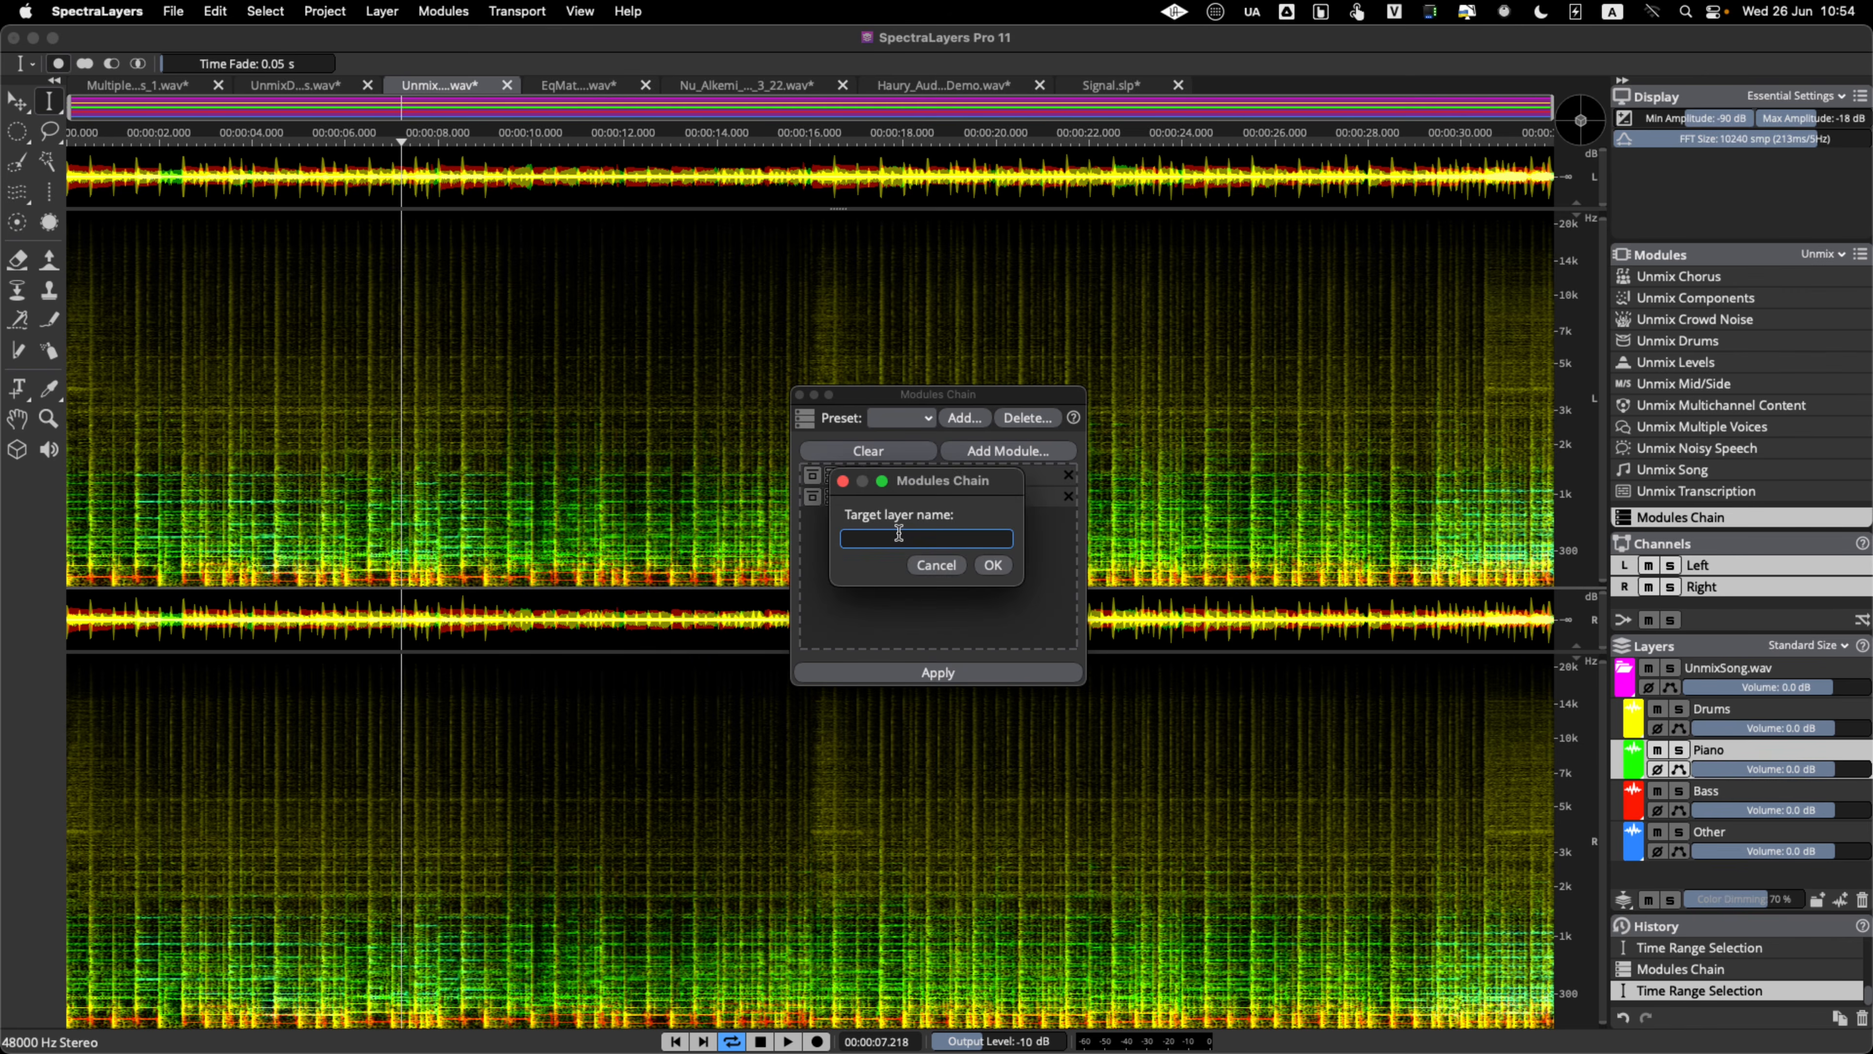
{"action": "type", "text": "piano"}
{"action": "key", "text": "Return"}
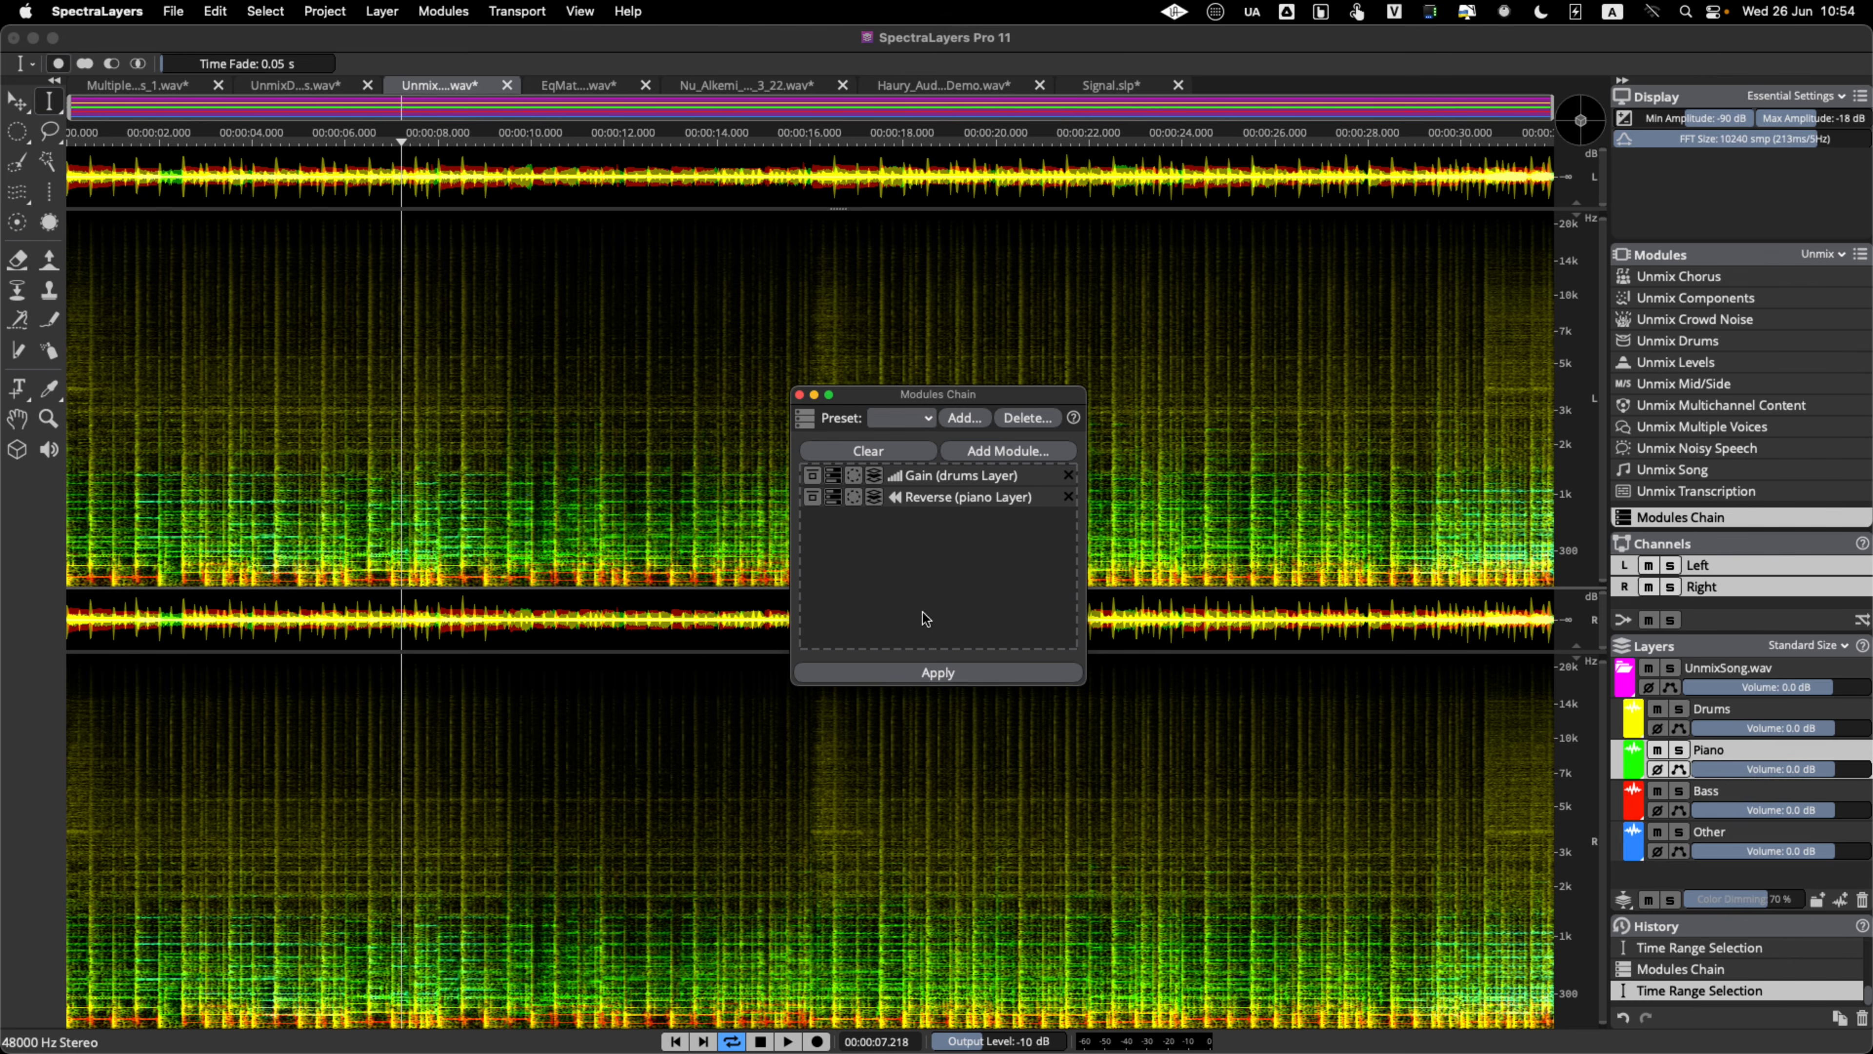
- Audition the unmixed song from about 22.9 seconds to hear it before applying the modules chain
{"action": "left_click", "coordinate": [1131, 520]}
{"action": "key", "text": "space"}
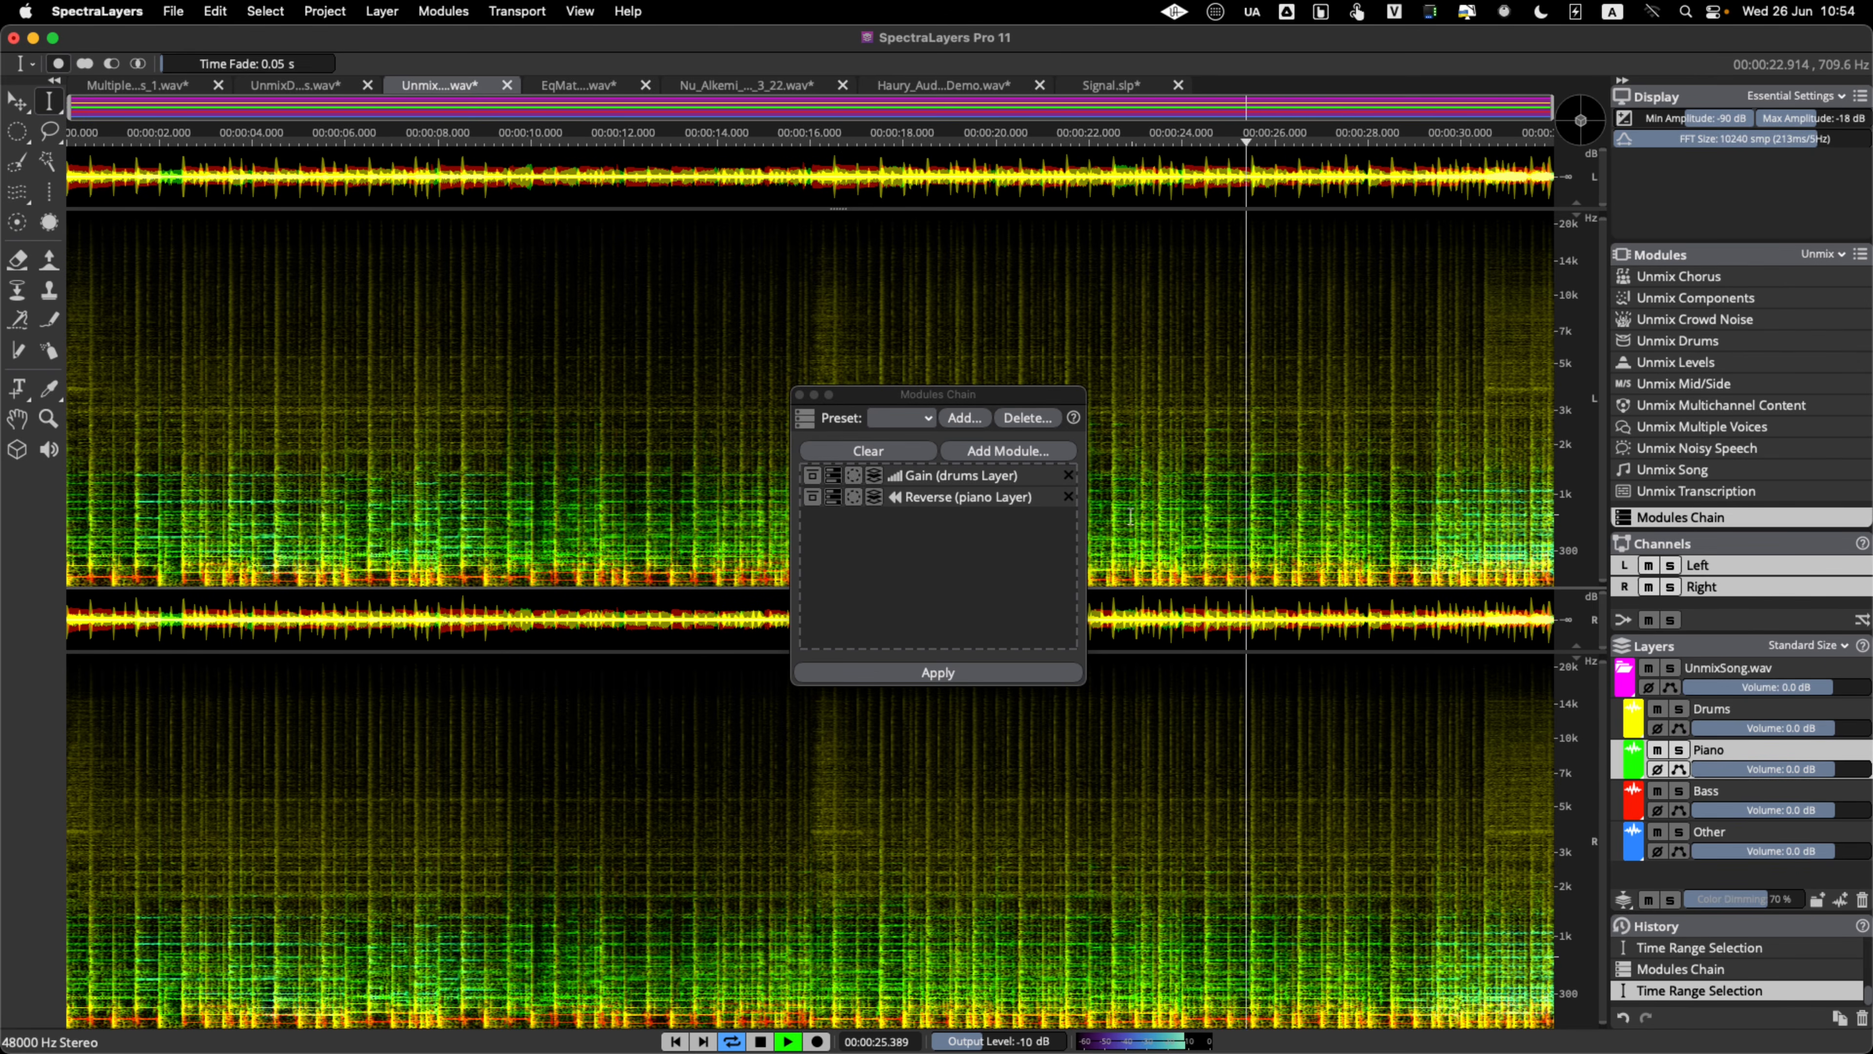
{"action": "key", "text": "space"}
- Select the time range from about 22.7 to 26.8 seconds and apply the modules chain to it
{"action": "left_click_drag", "start_coordinate": [1130, 456], "coordinate": [1311, 603]}
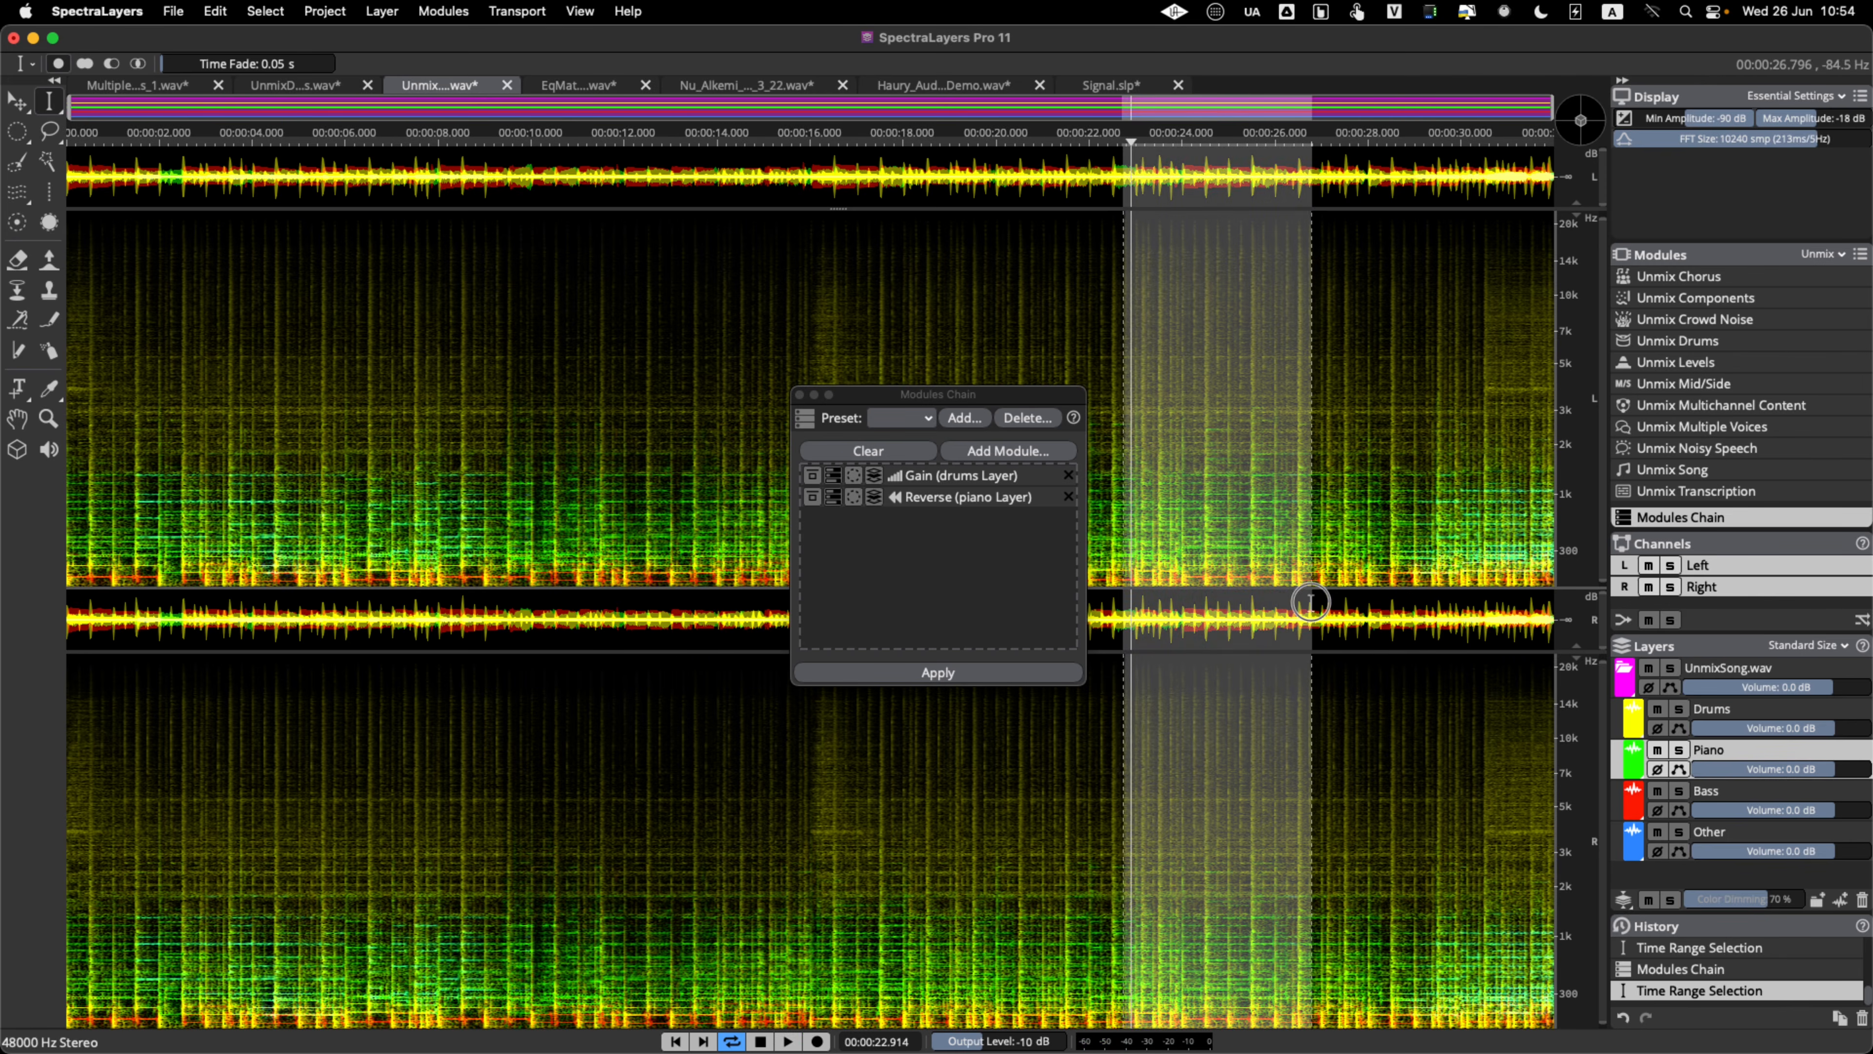
{"action": "left_click_drag", "start_coordinate": [984, 397], "coordinate": [720, 615]}
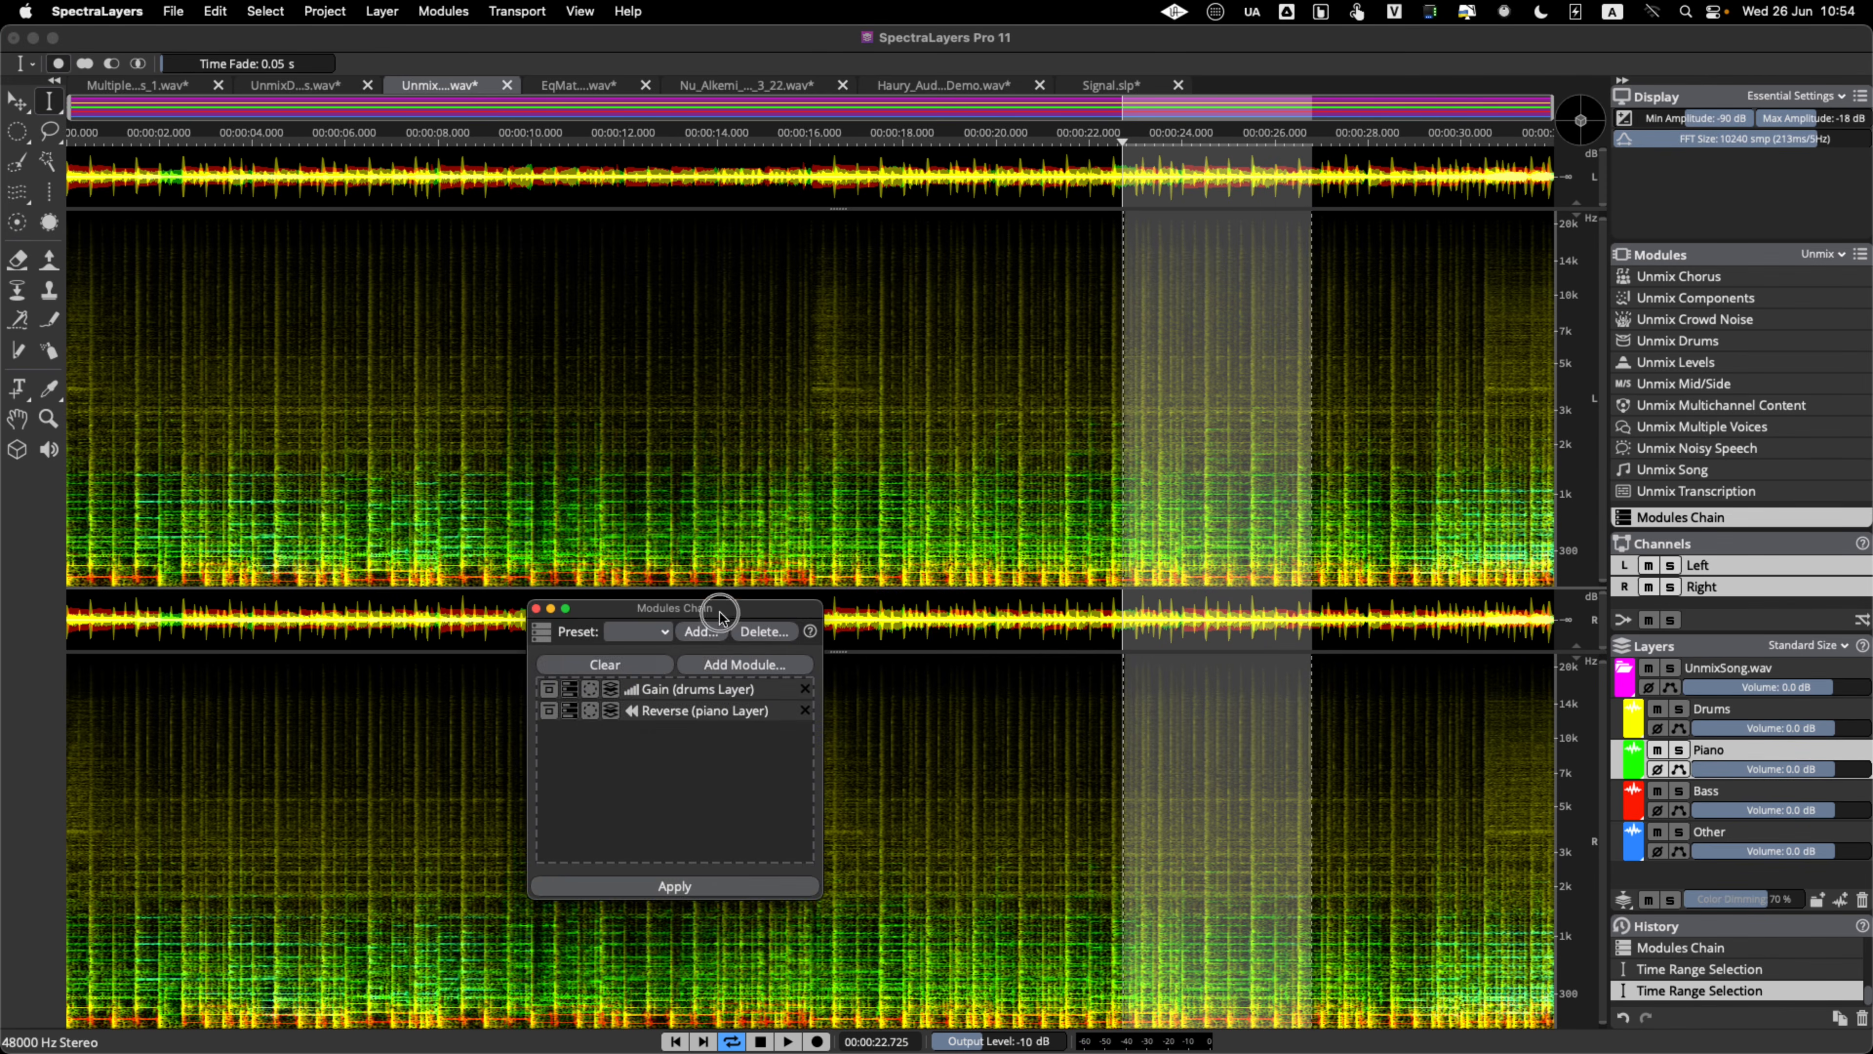
{"action": "left_click", "coordinate": [709, 880]}
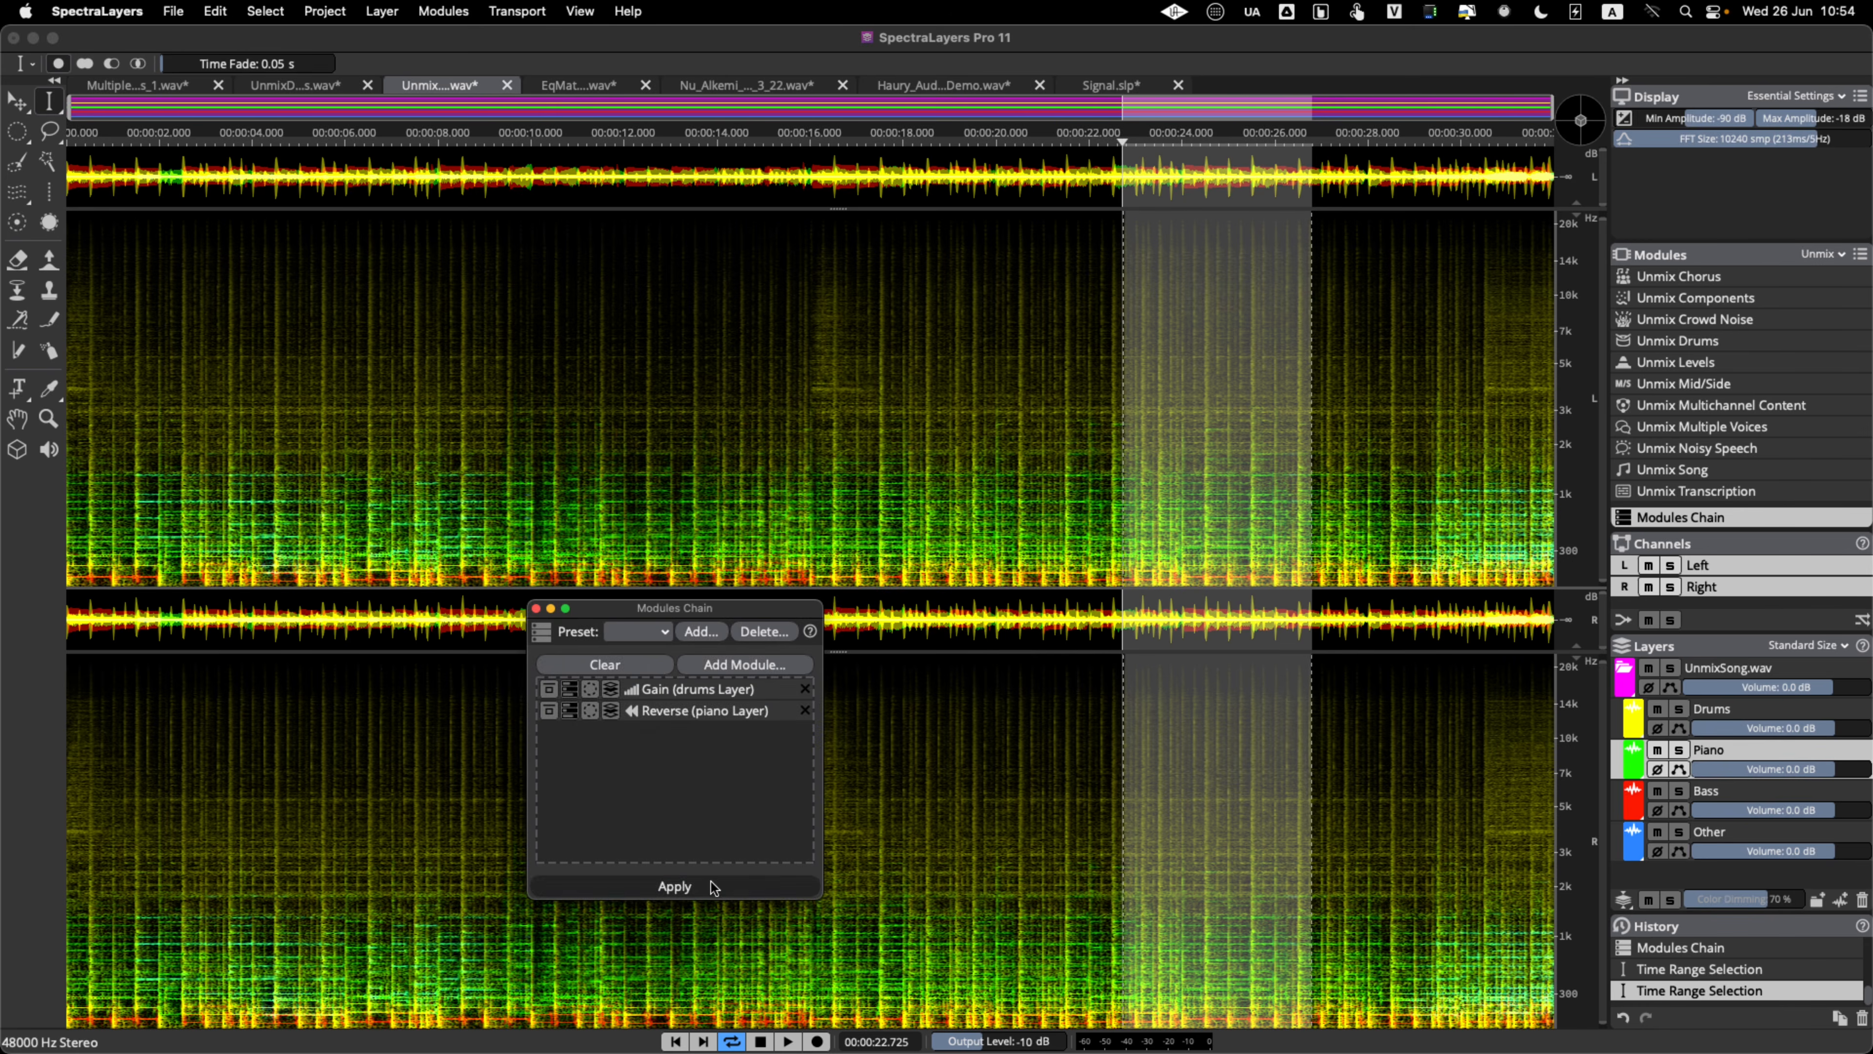
- Audition the processed section, including a run-in from about 21.2 seconds, and close the Modules Chain window
{"action": "key", "text": "space"}
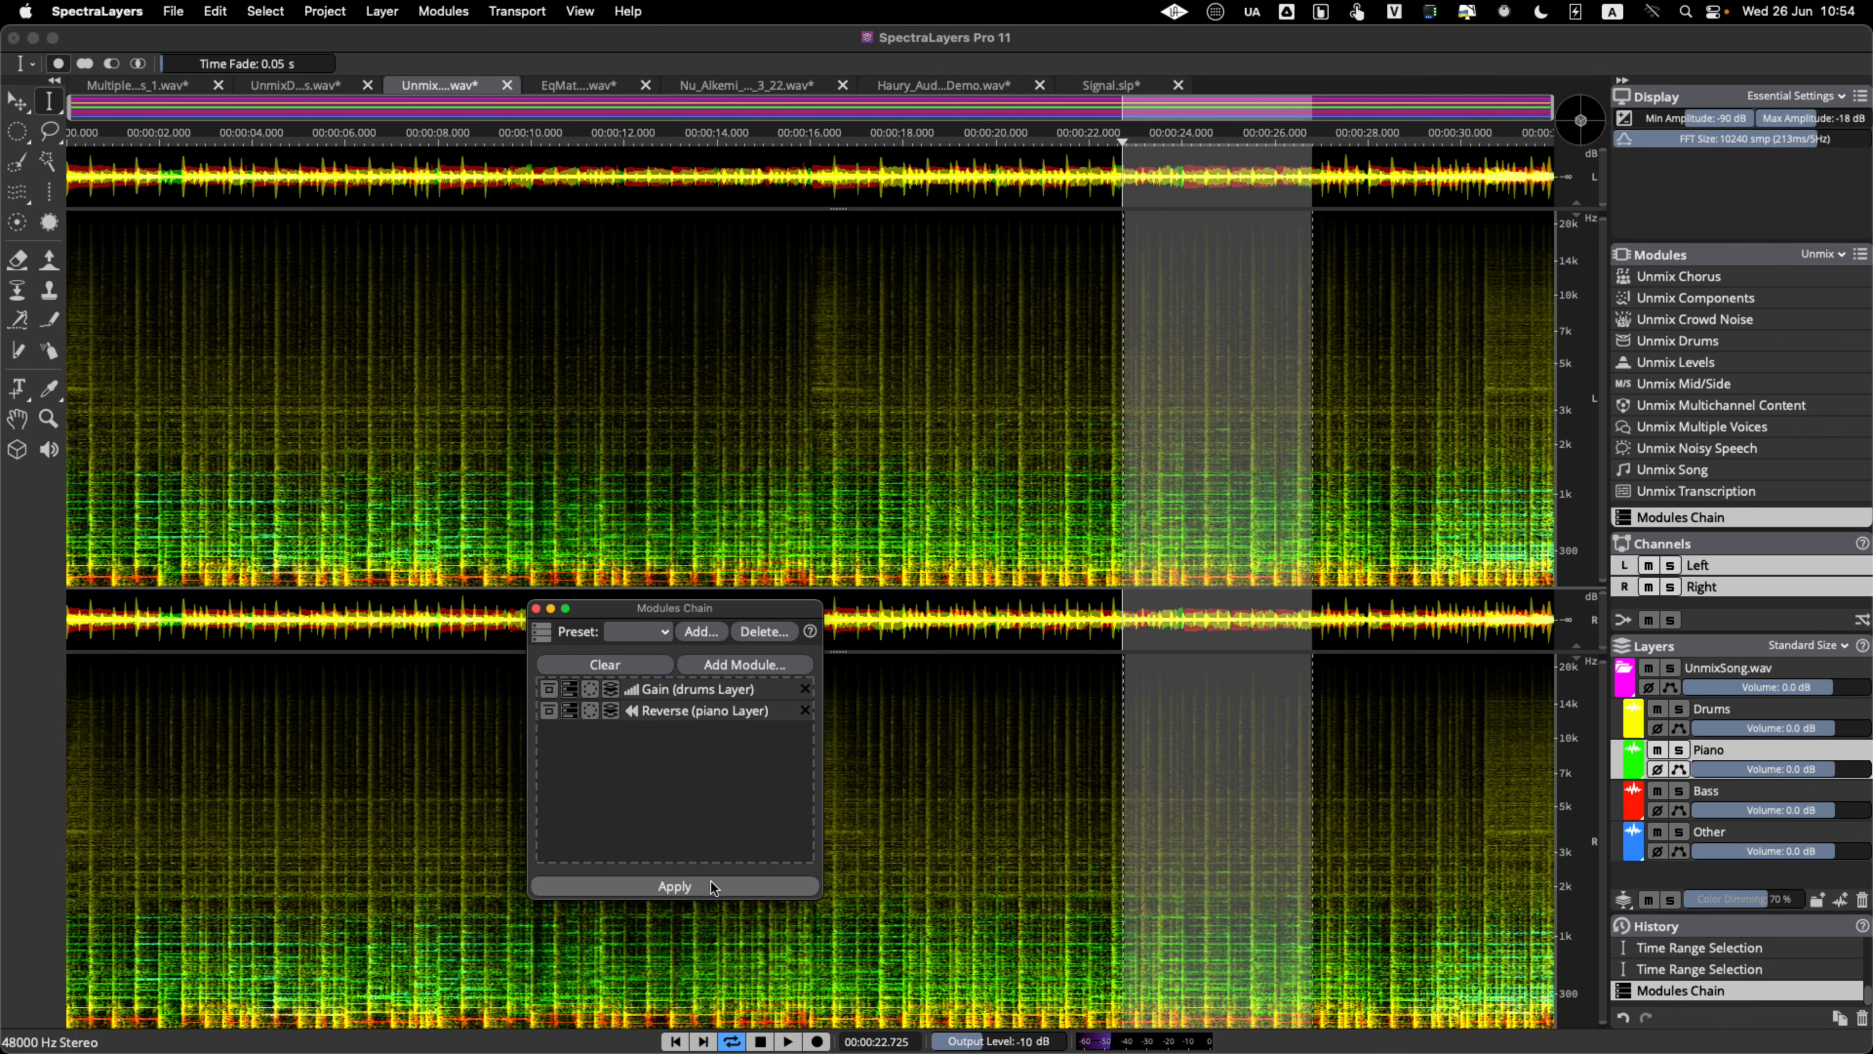
{"action": "key", "text": "space"}
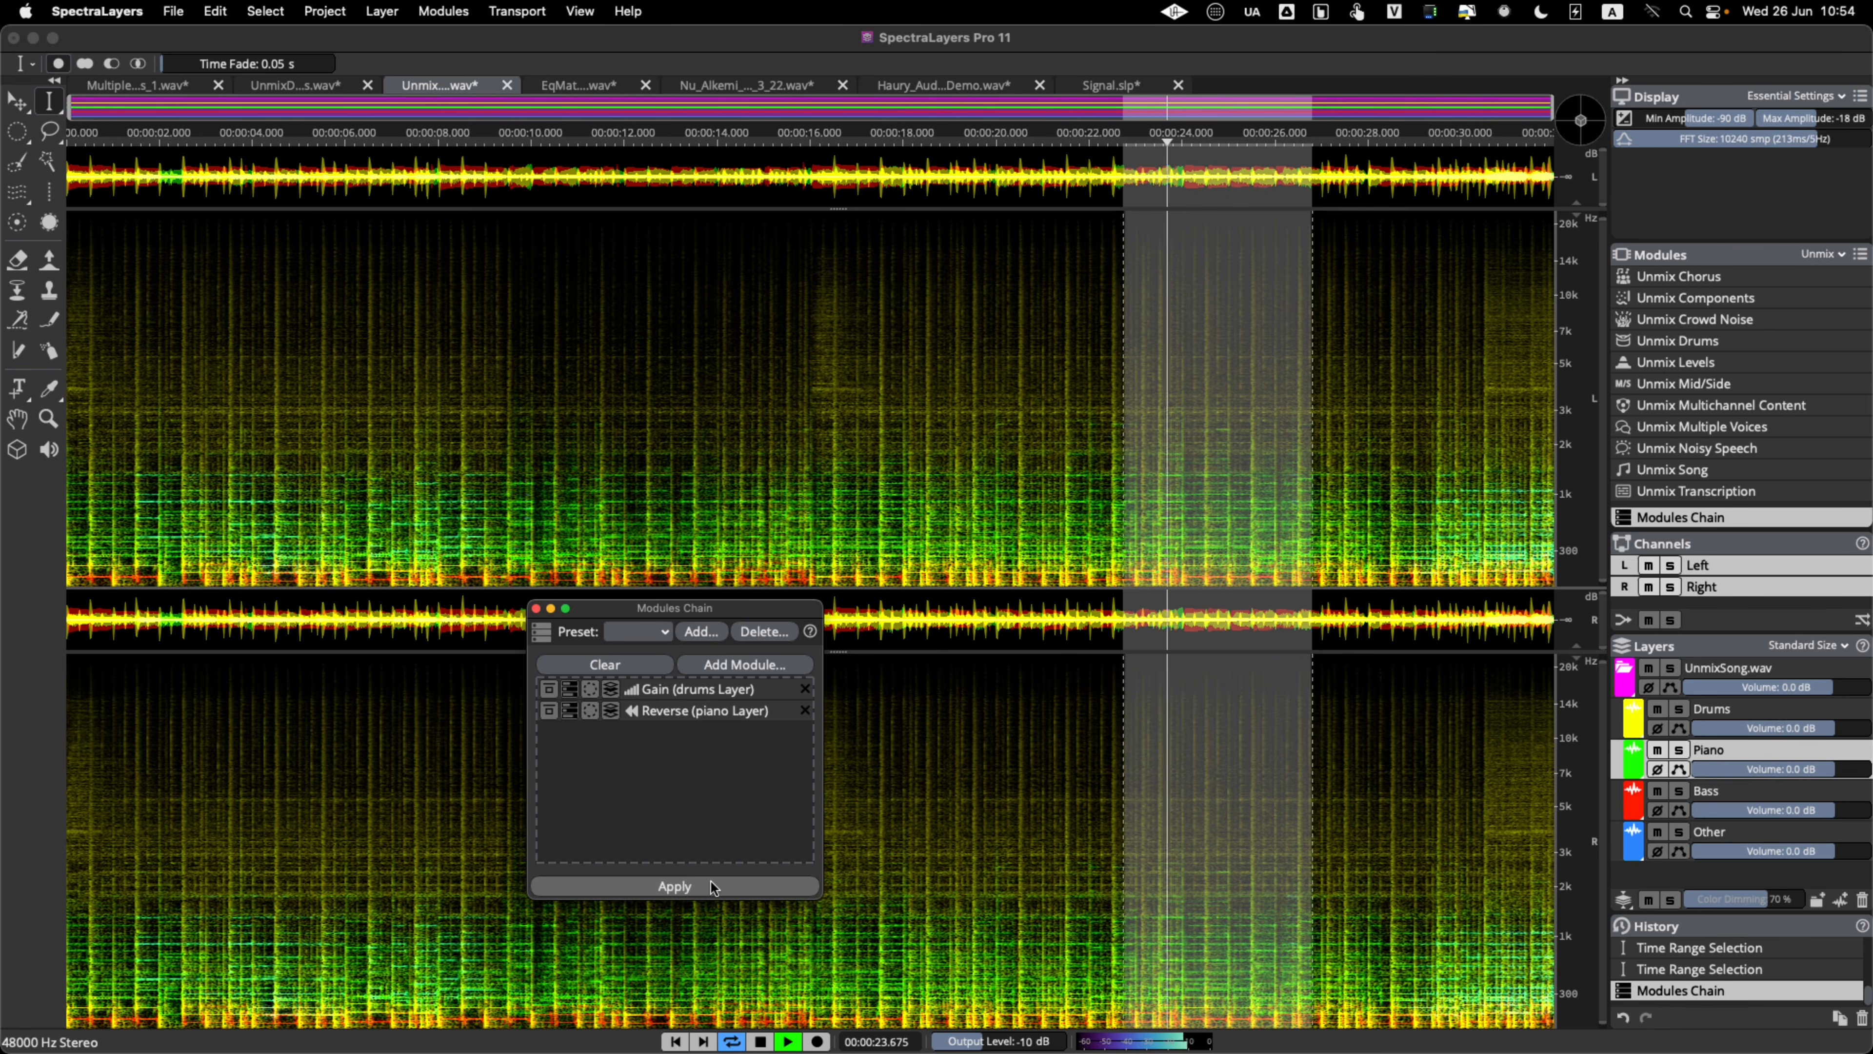
{"action": "key", "text": "space"}
{"action": "left_click", "coordinate": [1050, 822]}
{"action": "key", "text": "space"}
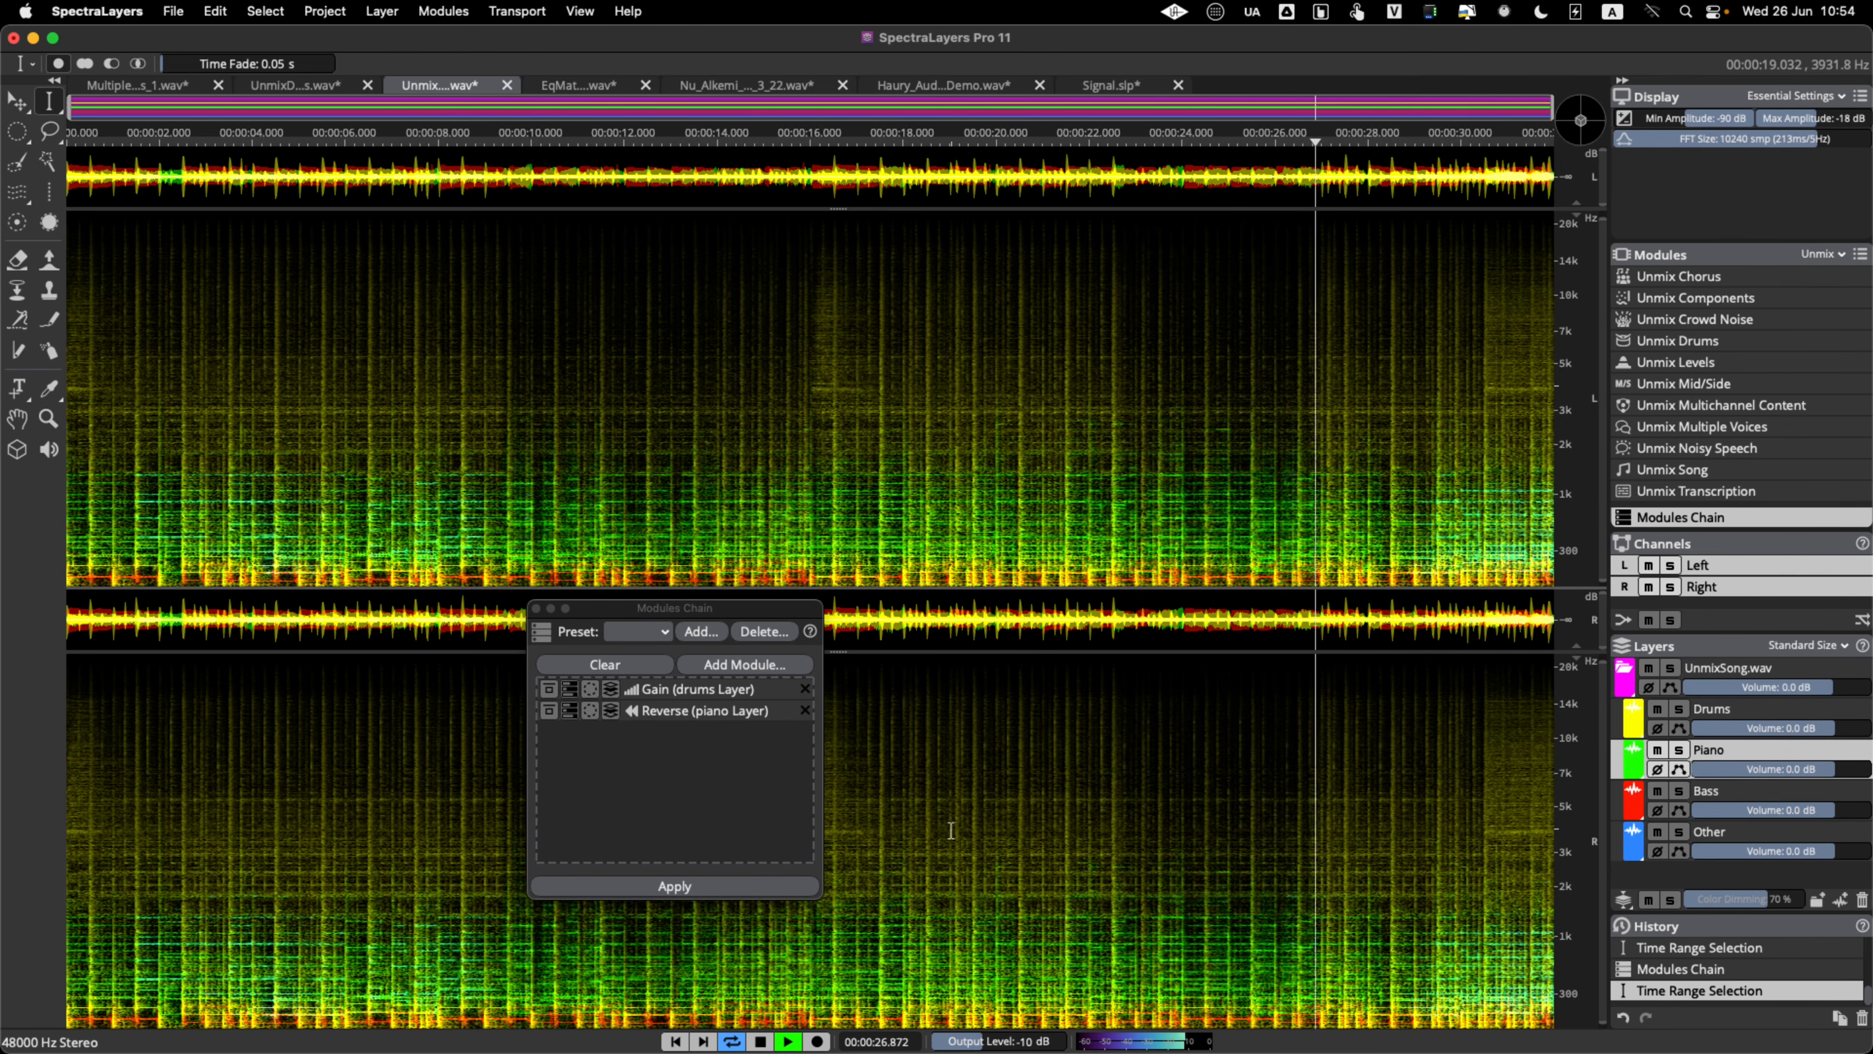
{"action": "key", "text": "space"}
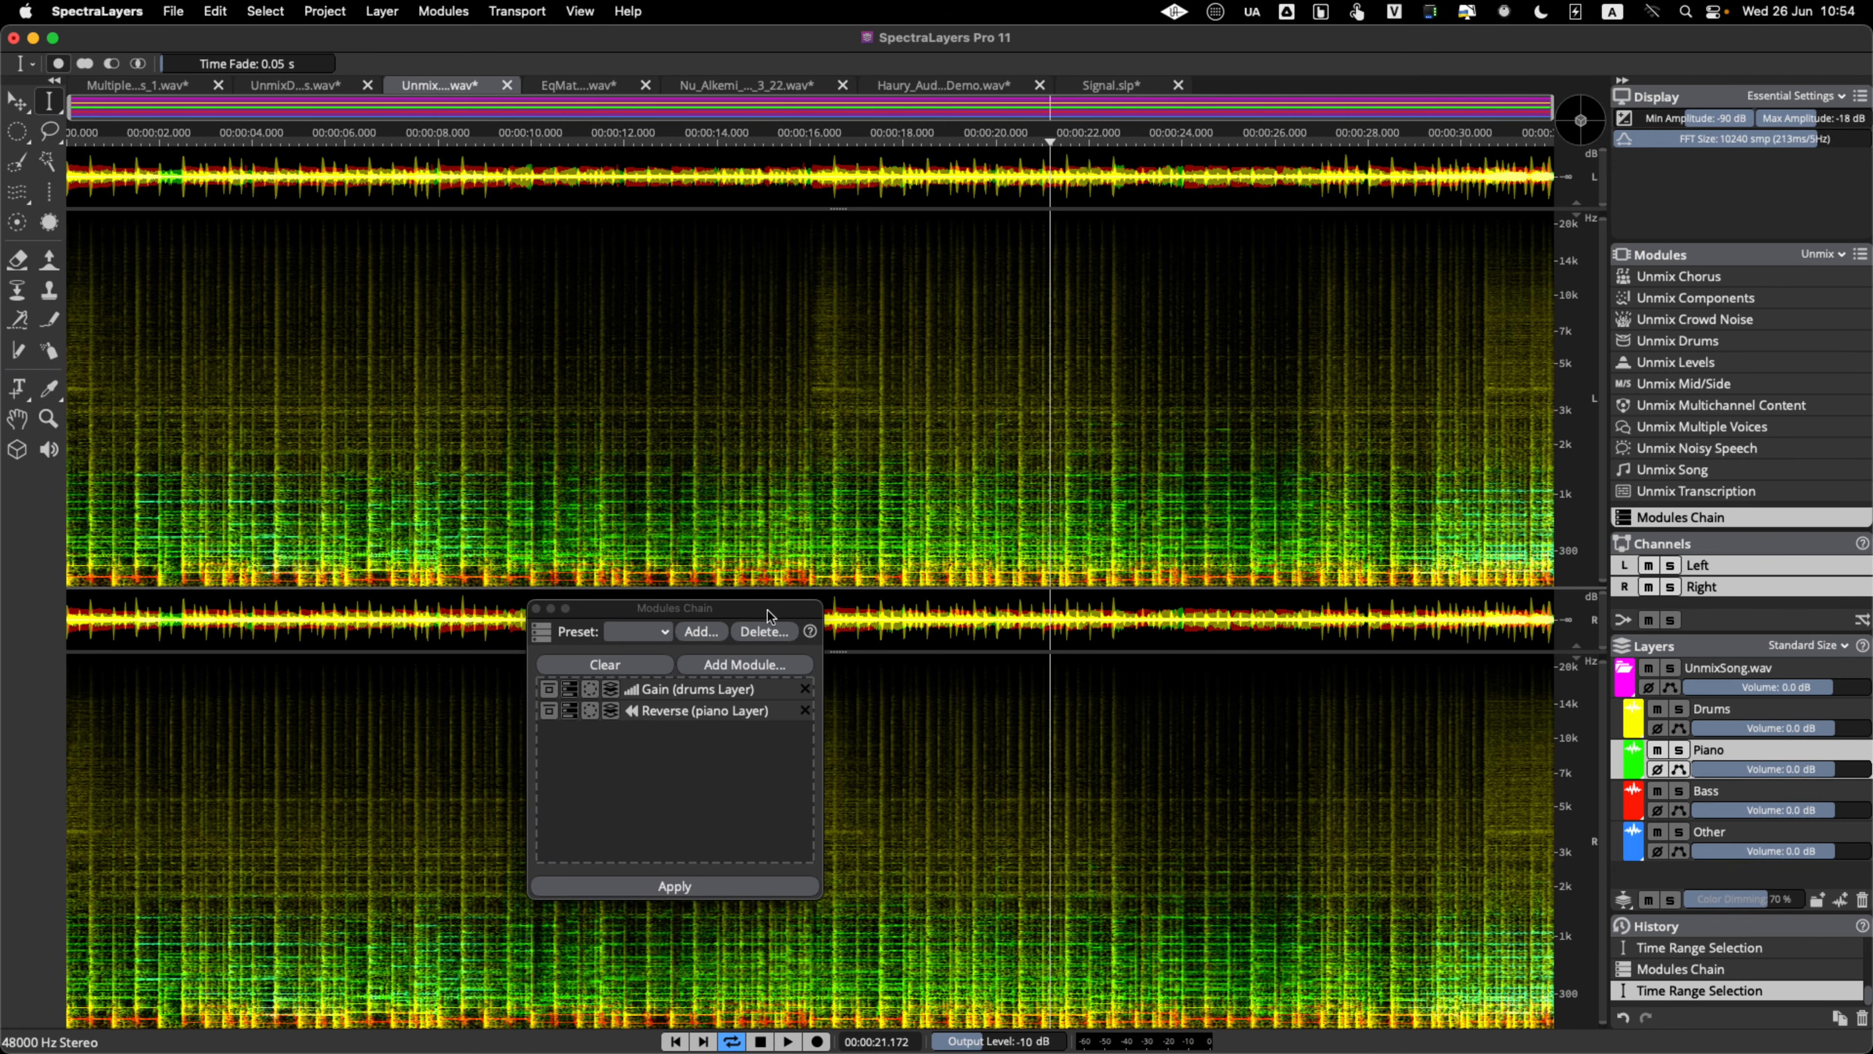
{"action": "left_click", "coordinate": [741, 612]}
{"action": "left_click_drag", "start_coordinate": [741, 612], "coordinate": [871, 440]}
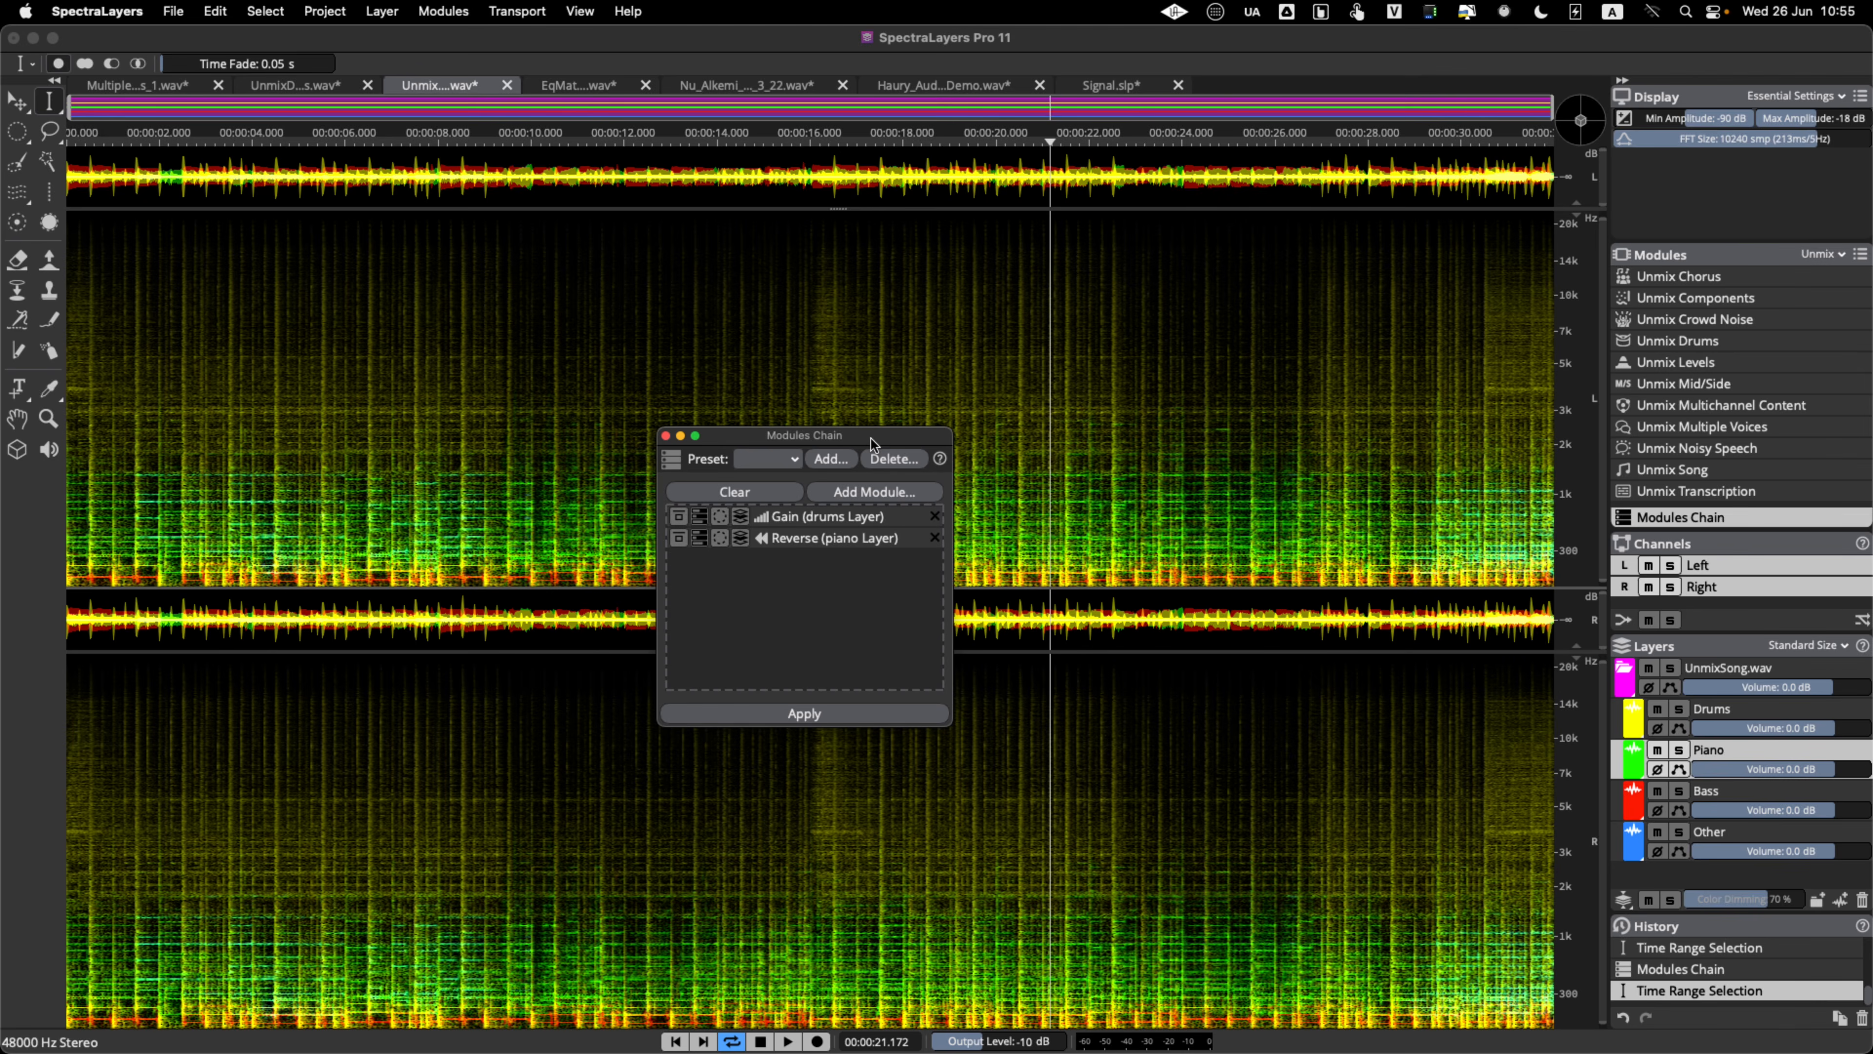
{"action": "left_click", "coordinate": [665, 437]}
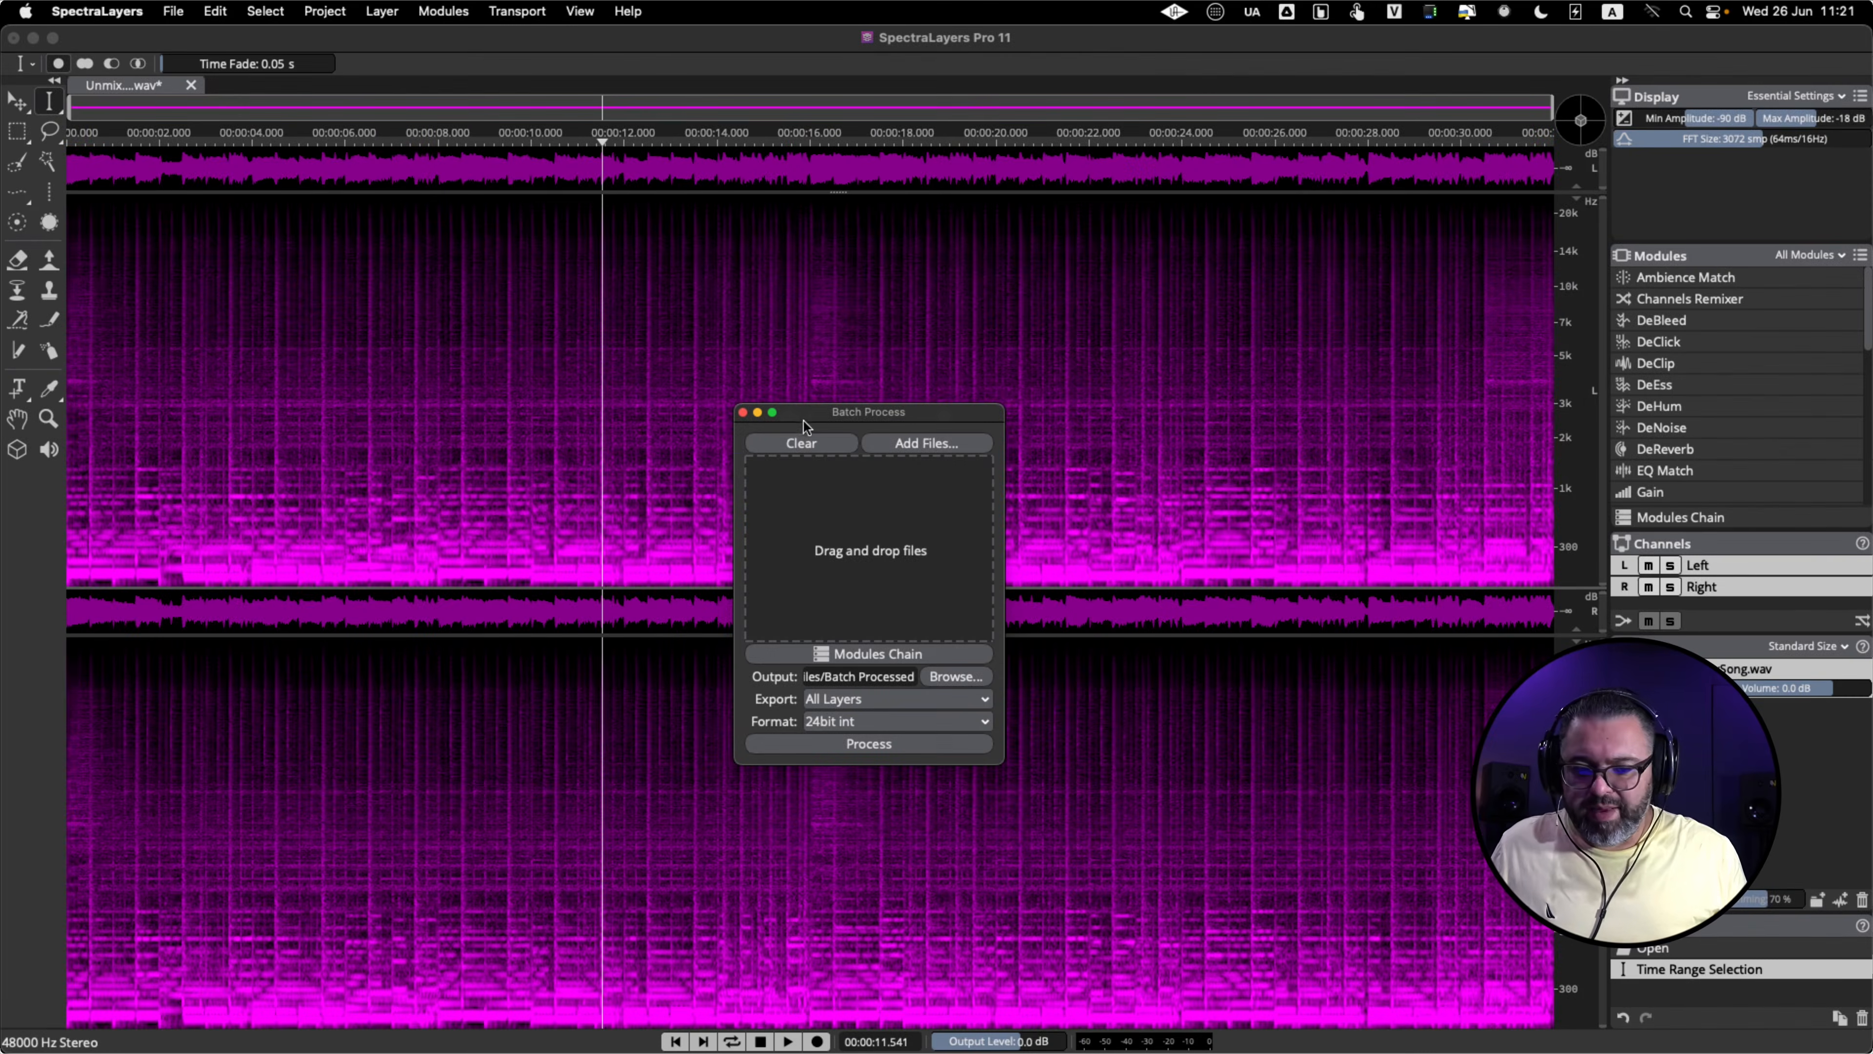
- Add the WAV files EBI_001 to EBI_004 to the Batch Process file list
{"action": "left_click", "coordinate": [181, 14]}
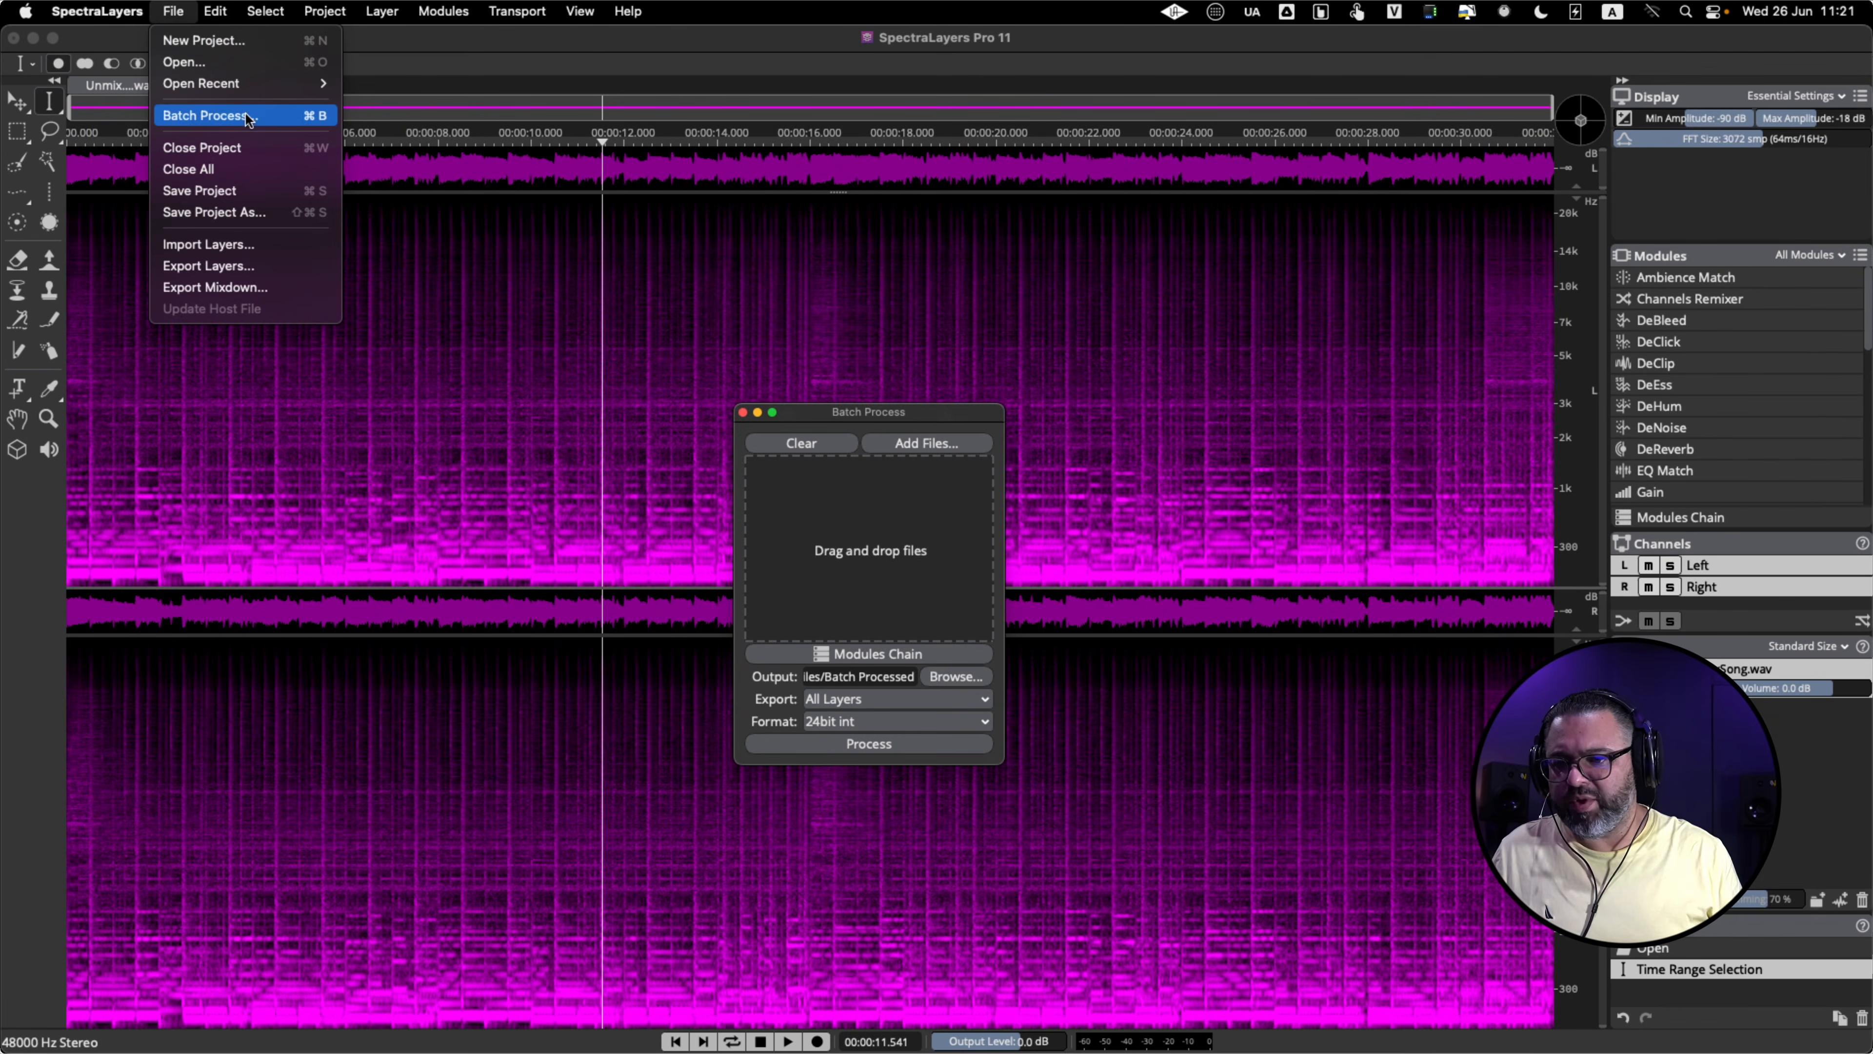
{"action": "left_click", "coordinate": [946, 601]}
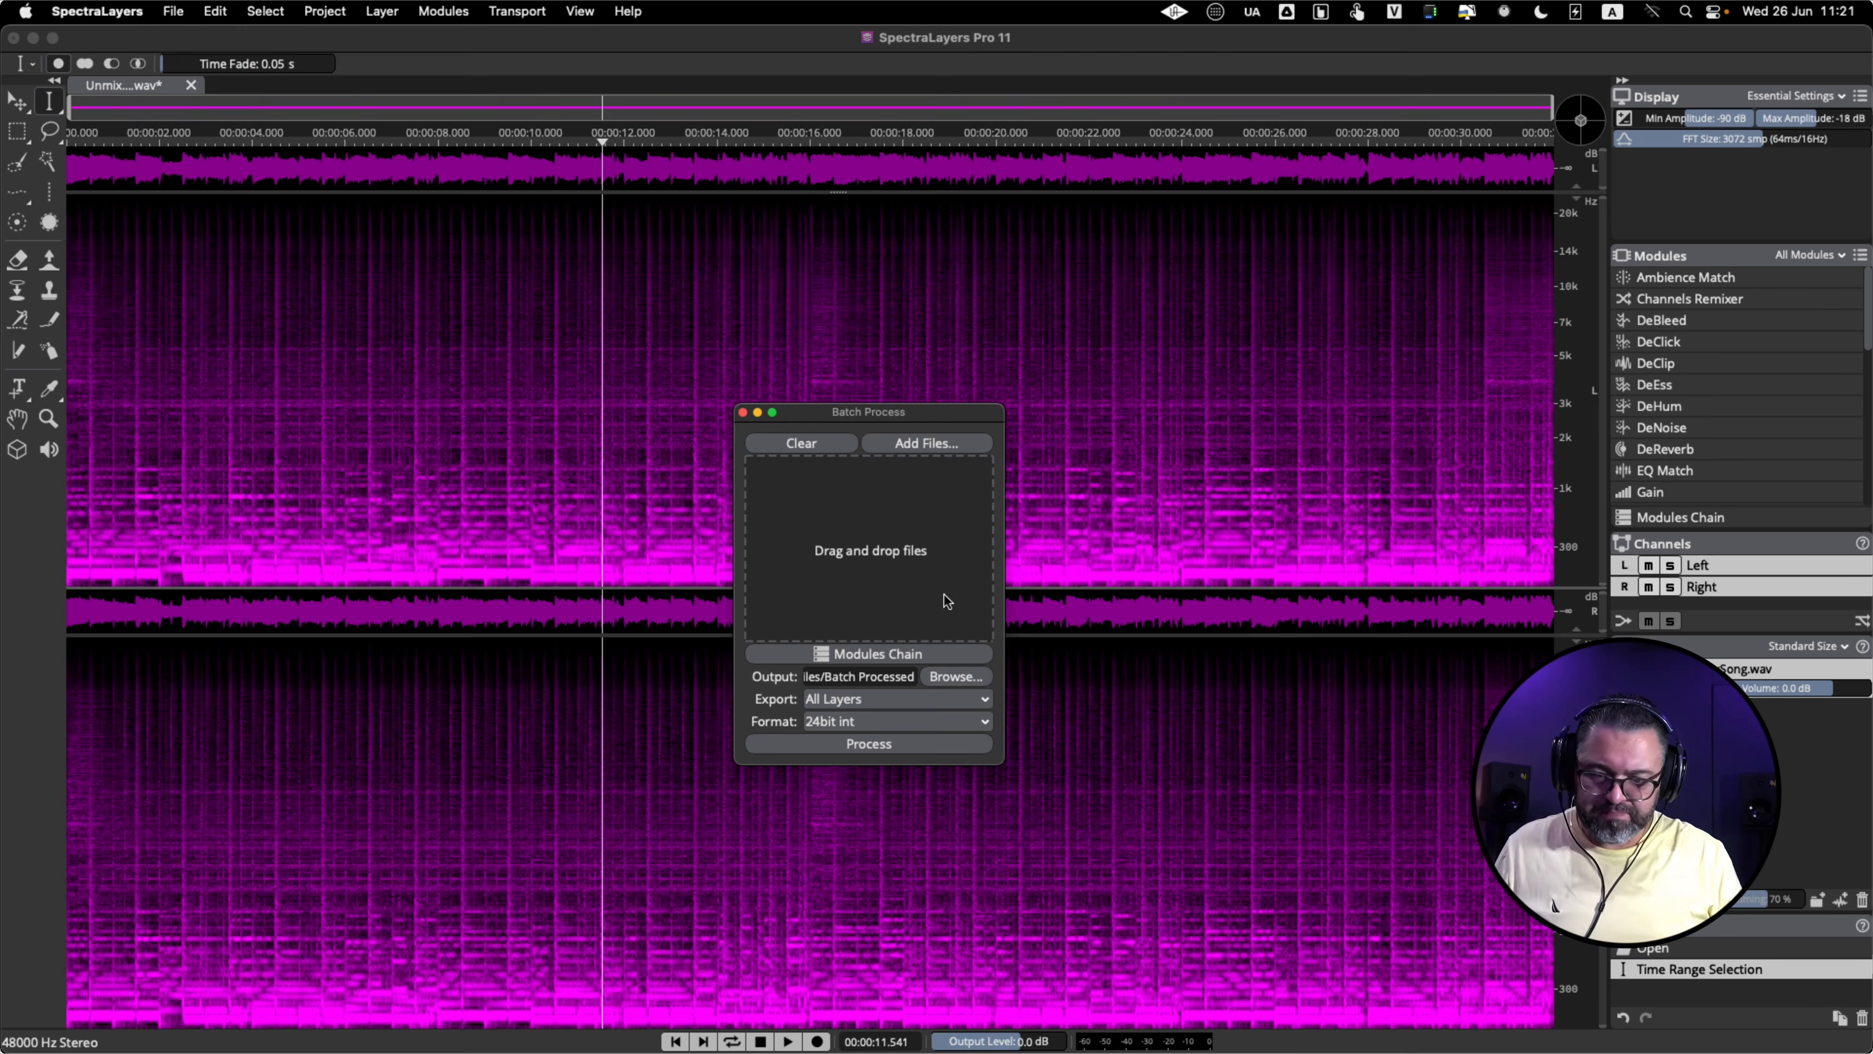
{"action": "left_click", "coordinate": [961, 448]}
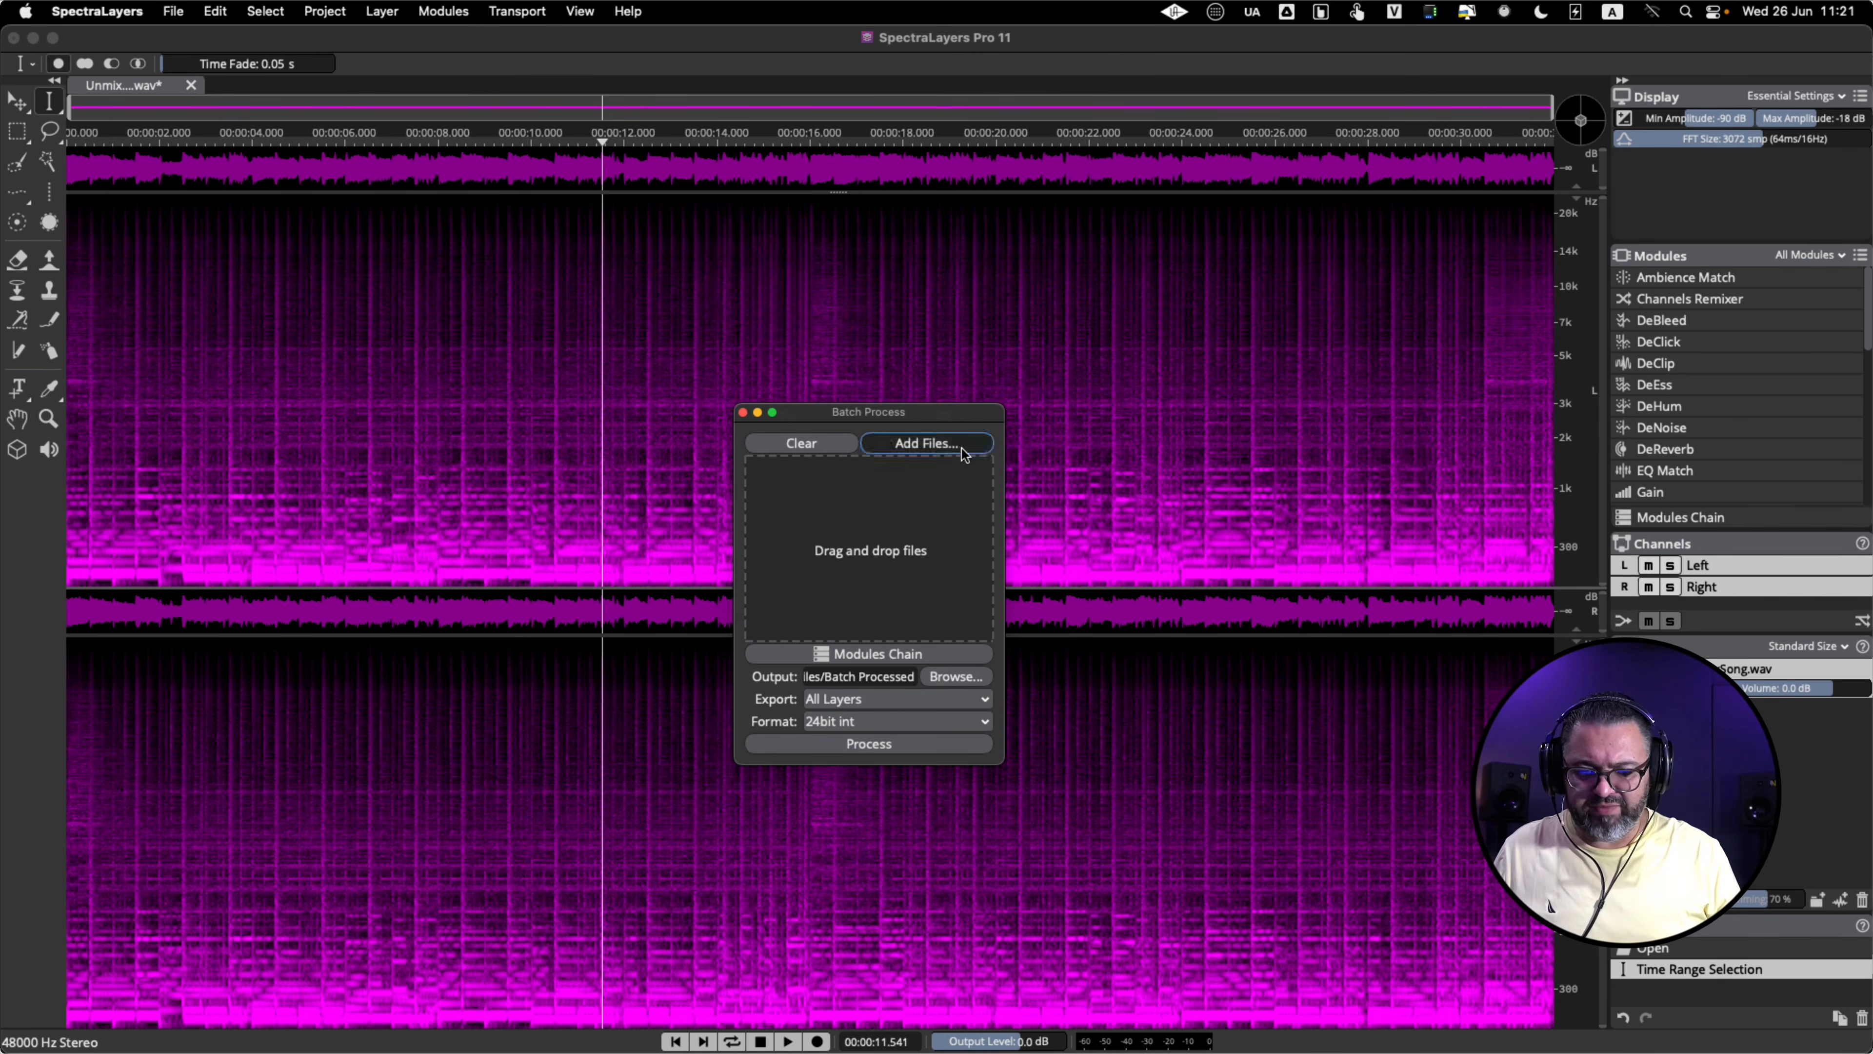
{"action": "key", "text": "super+a"}
{"action": "left_click", "coordinate": [1272, 580]}
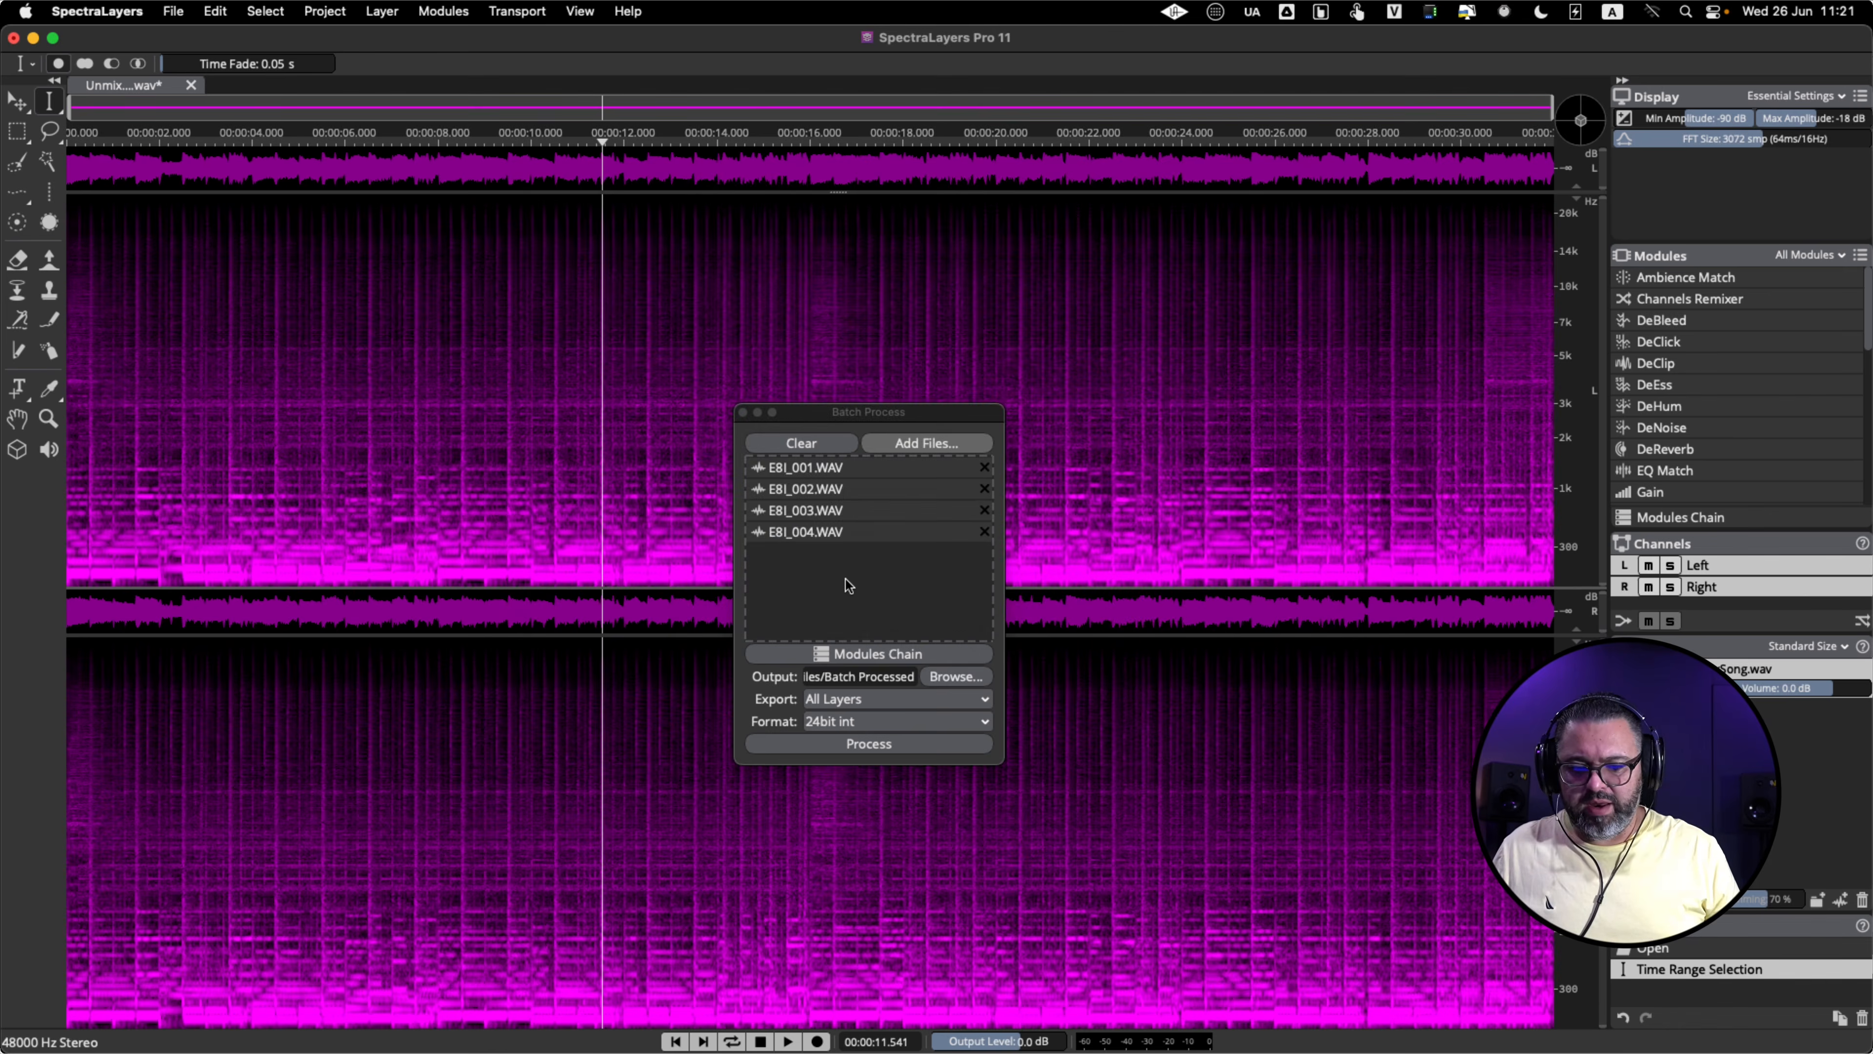
{"action": "left_click", "coordinate": [845, 579]}
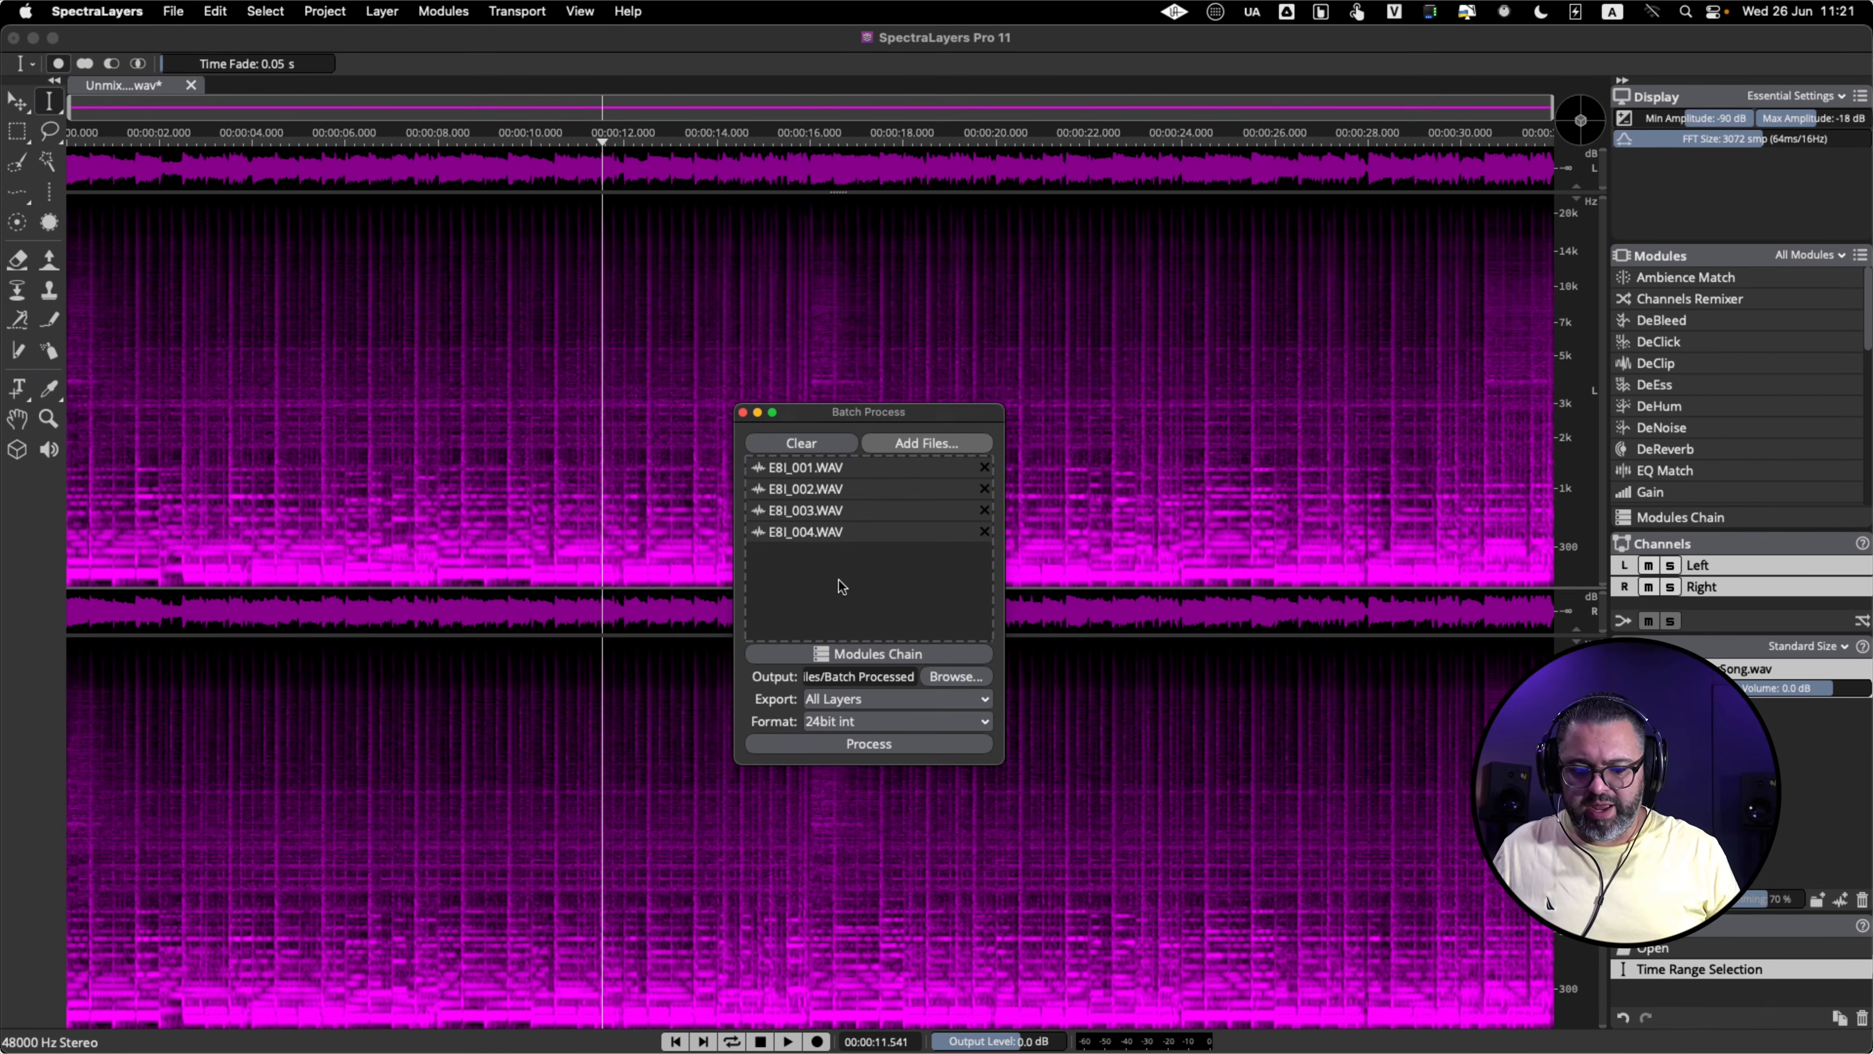
- Check the modules chain used for the batch with its Unmix Noisy Speech module, and close the chain window
{"action": "left_click", "coordinate": [904, 656]}
{"action": "left_click_drag", "start_coordinate": [966, 610], "coordinate": [372, 481]}
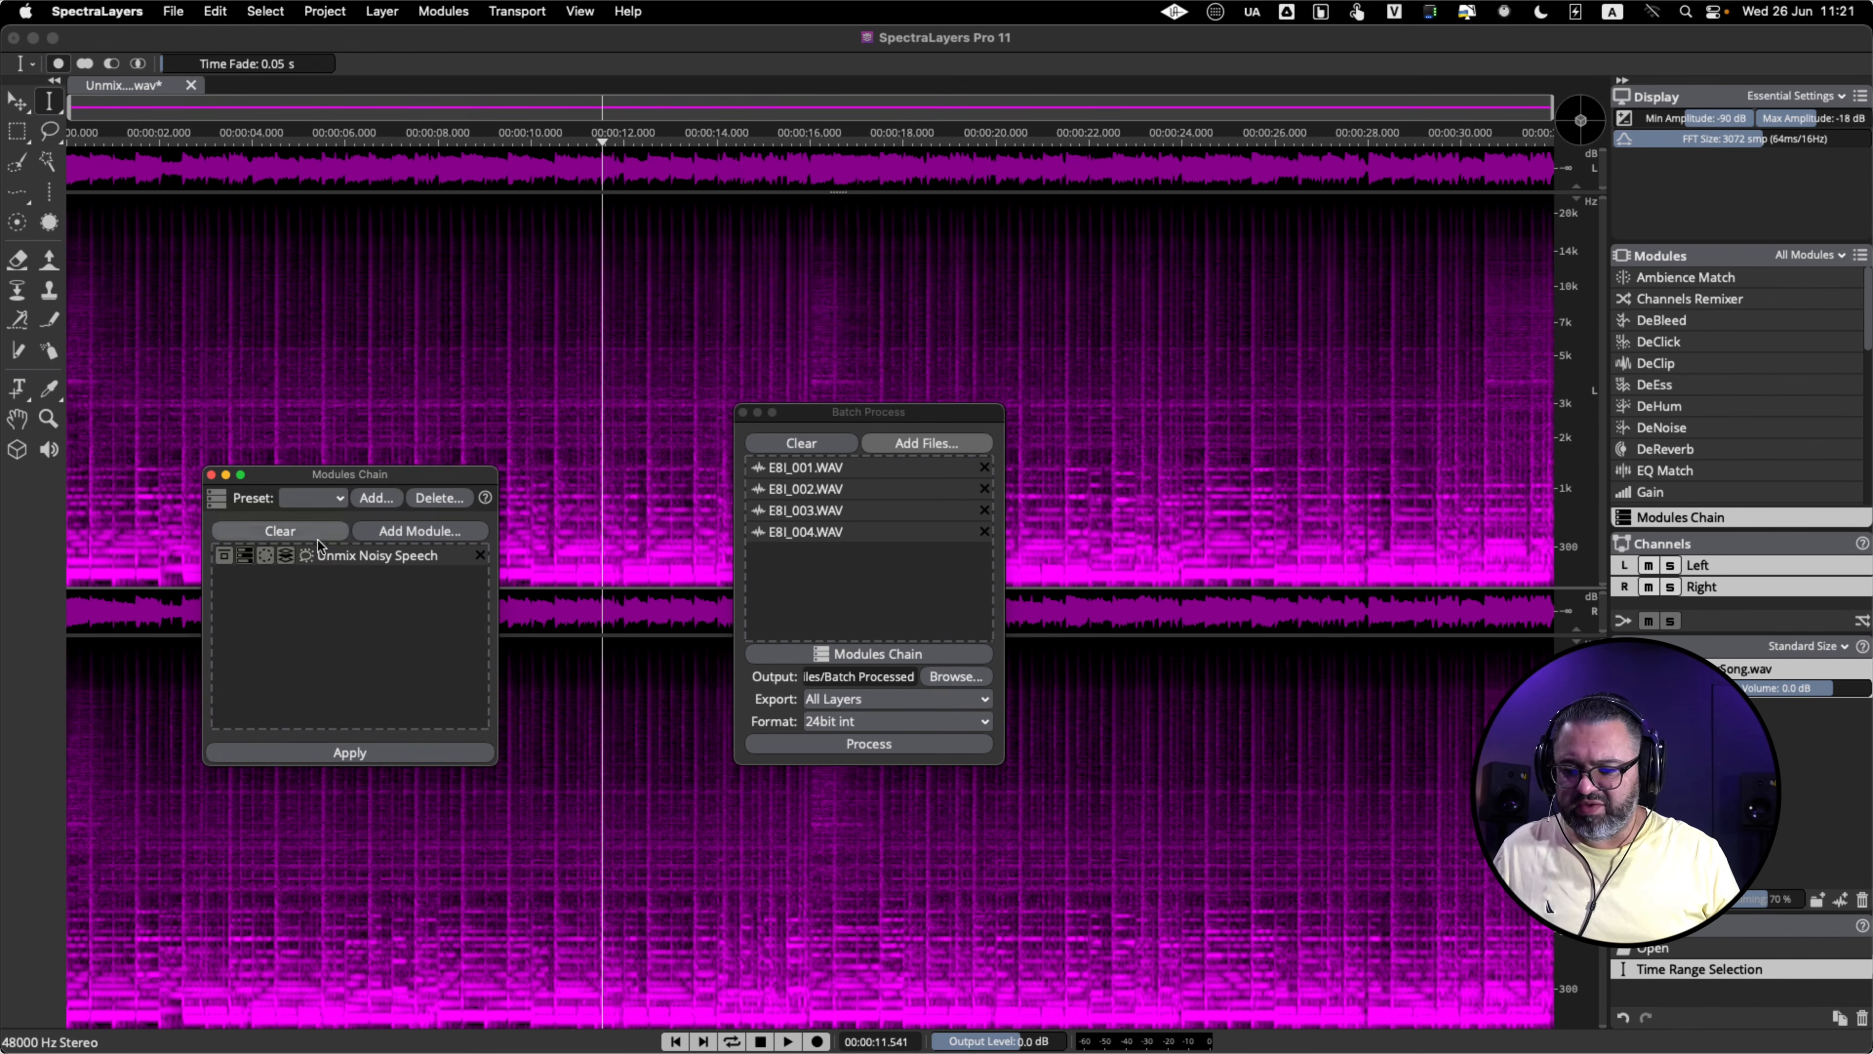
{"action": "left_click", "coordinate": [212, 475]}
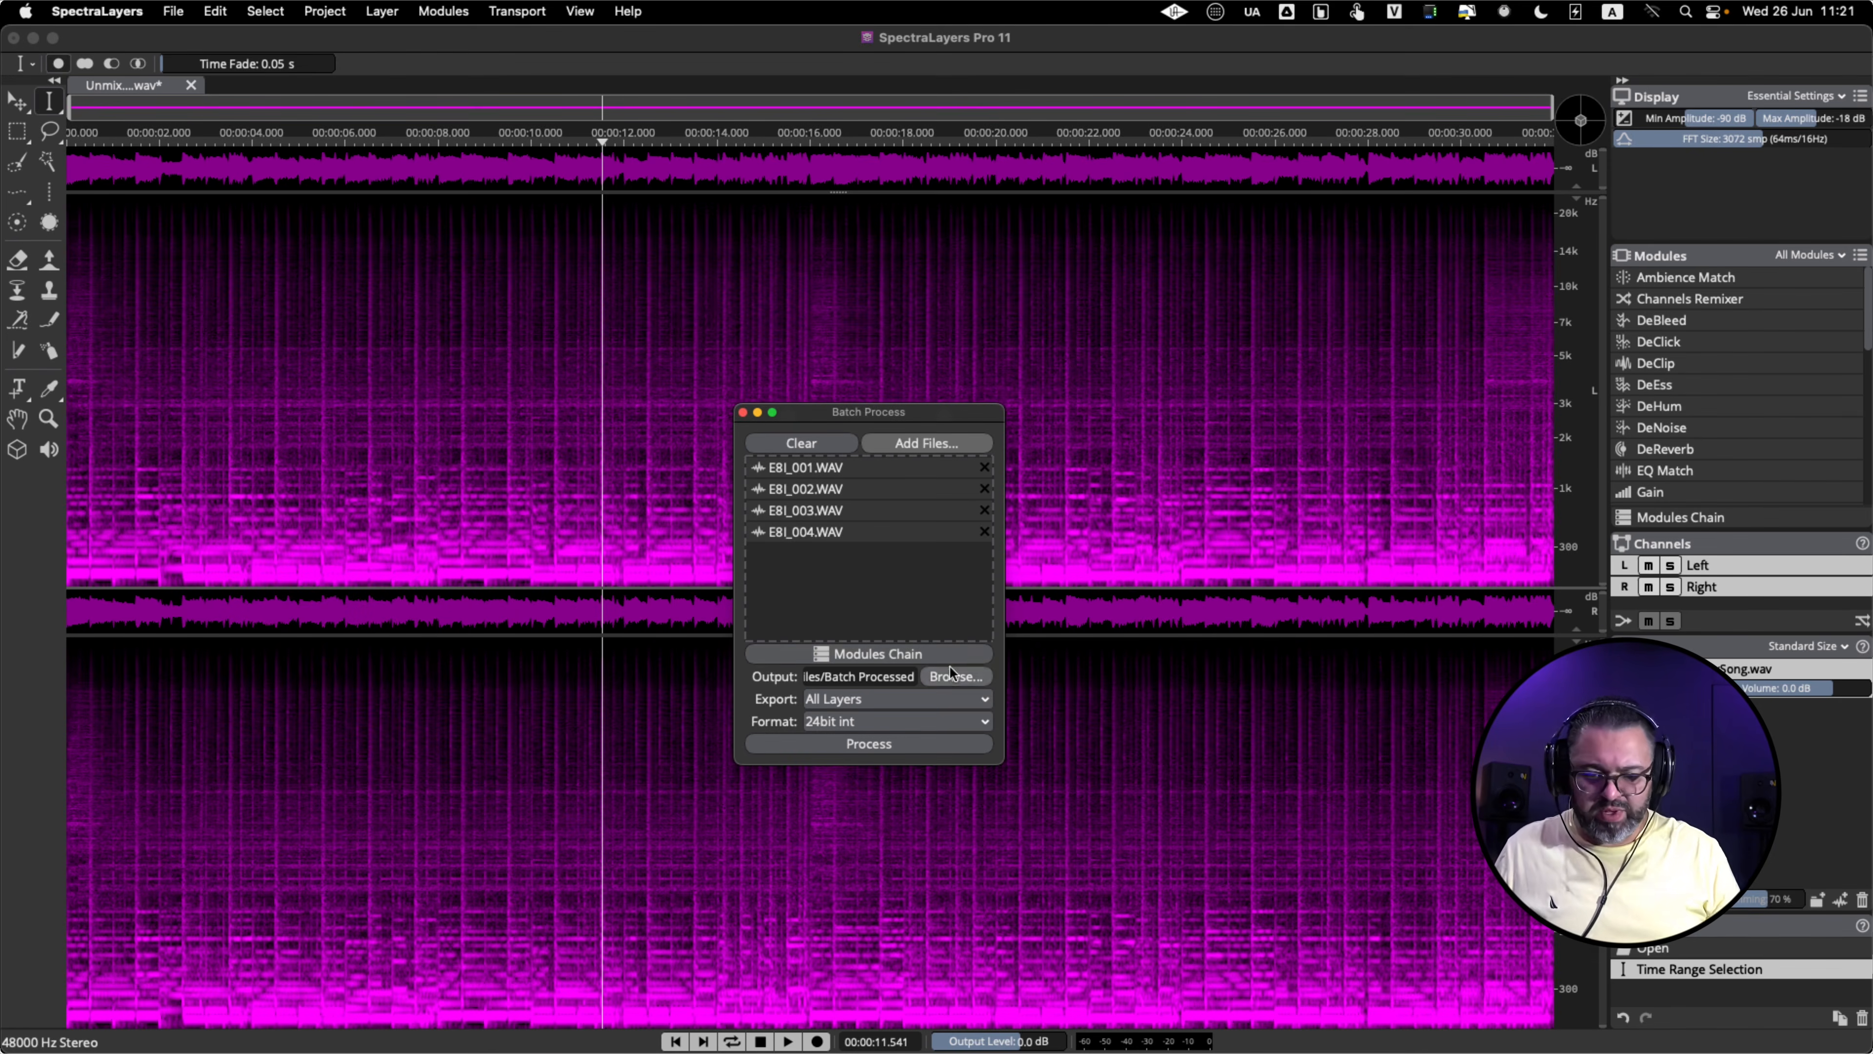
- Switch the batch export to Mixdown and back to All Layers, and review the output format options
{"action": "left_click", "coordinate": [871, 697]}
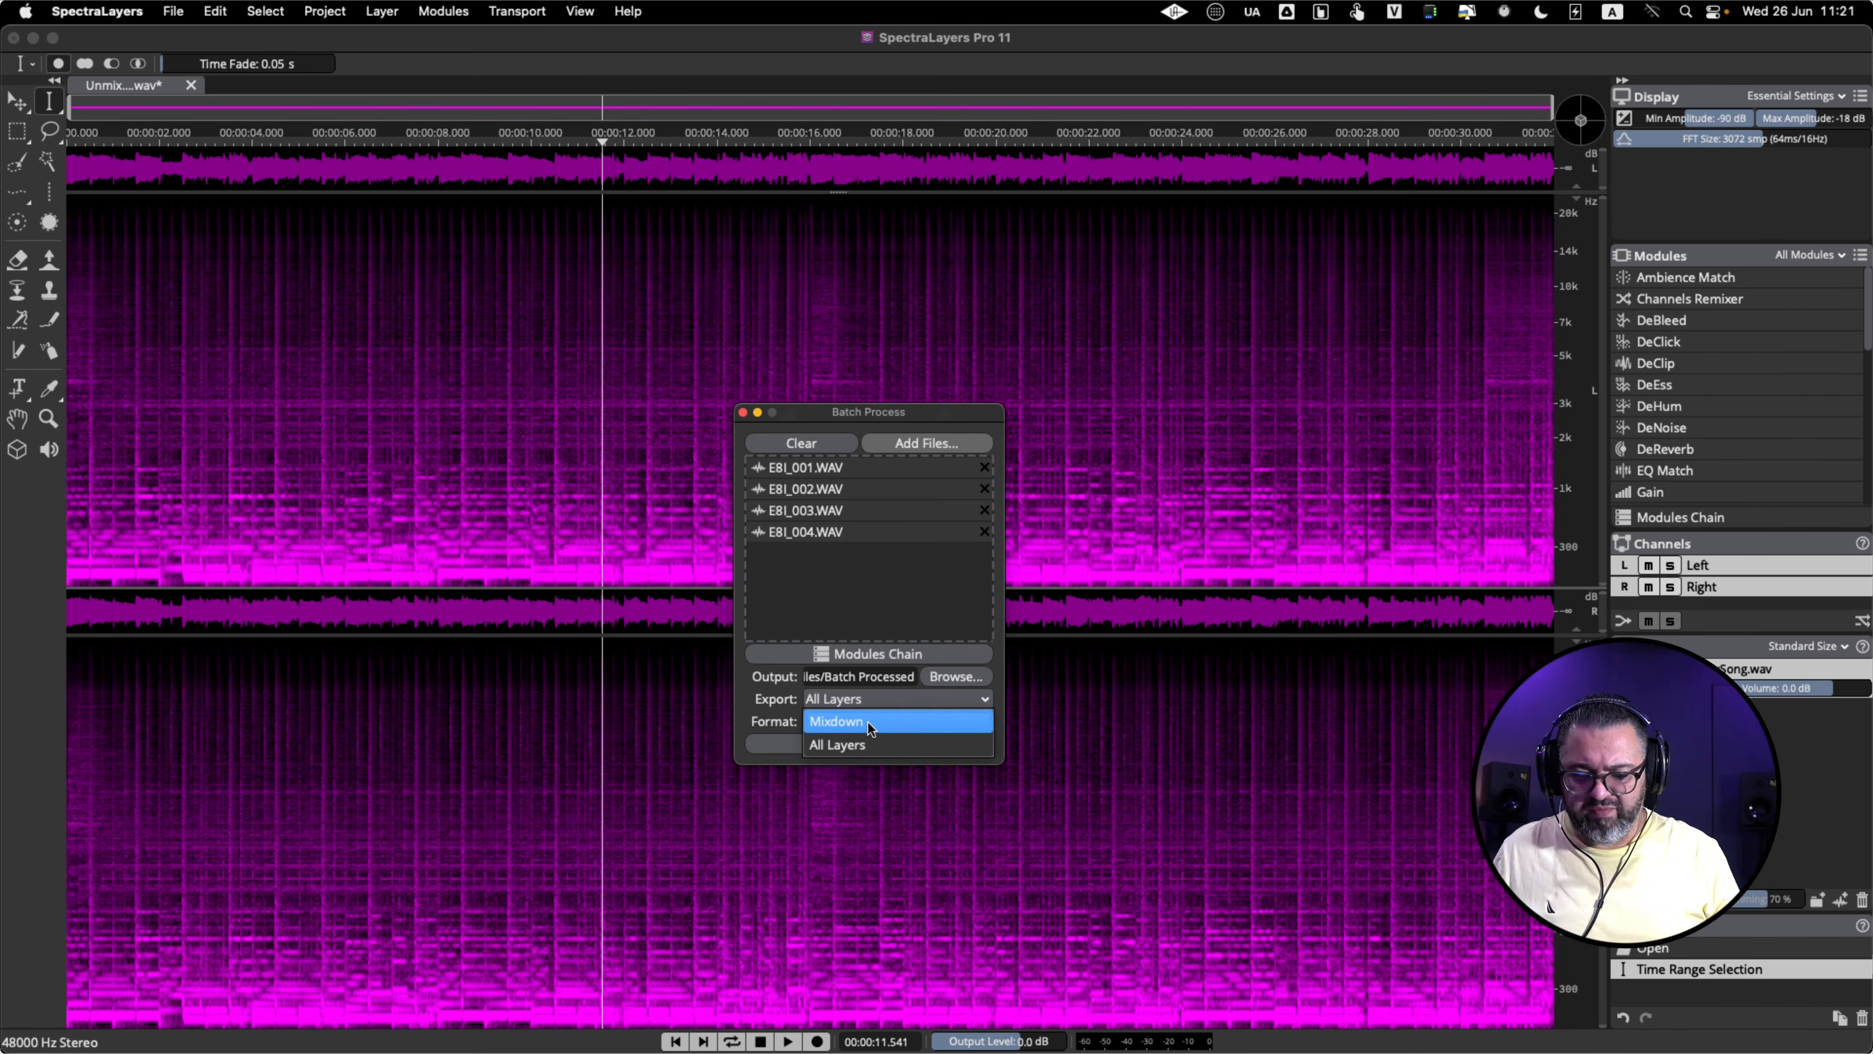
{"action": "left_click", "coordinate": [868, 720]}
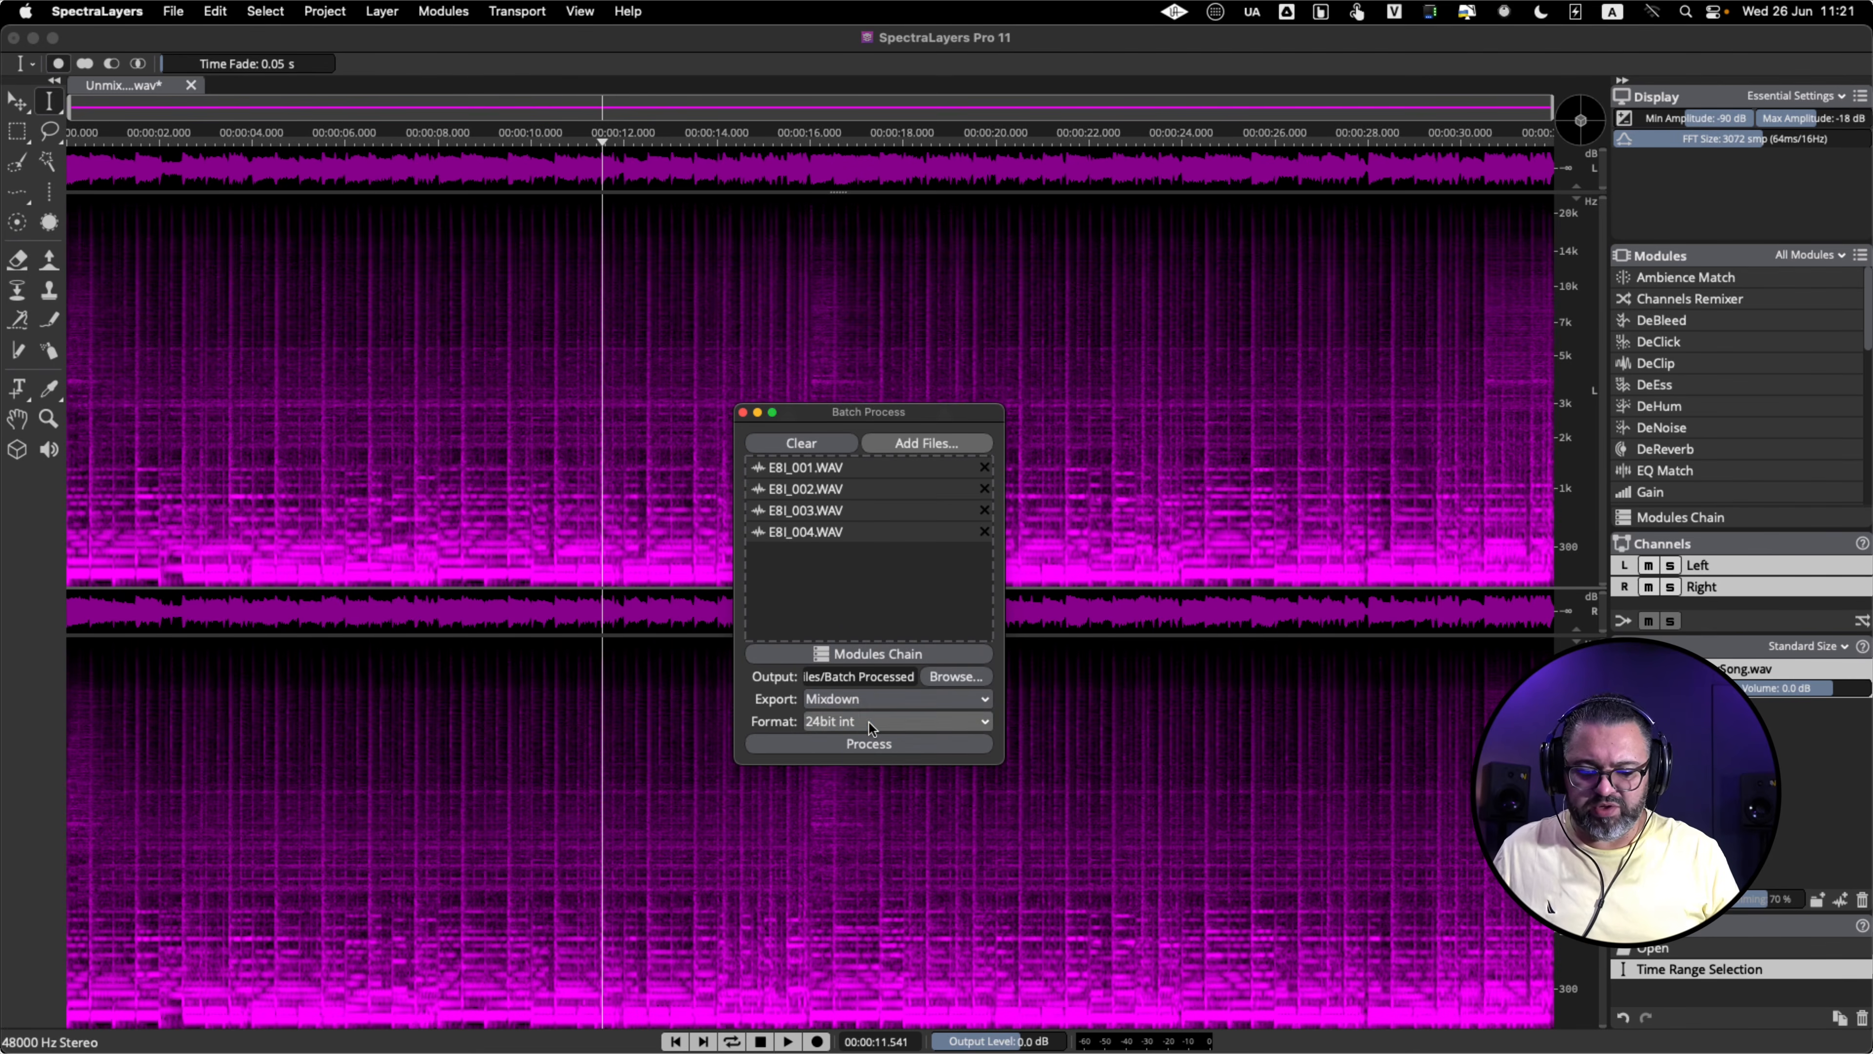
{"action": "left_click", "coordinate": [859, 695]}
{"action": "left_click", "coordinate": [849, 738]}
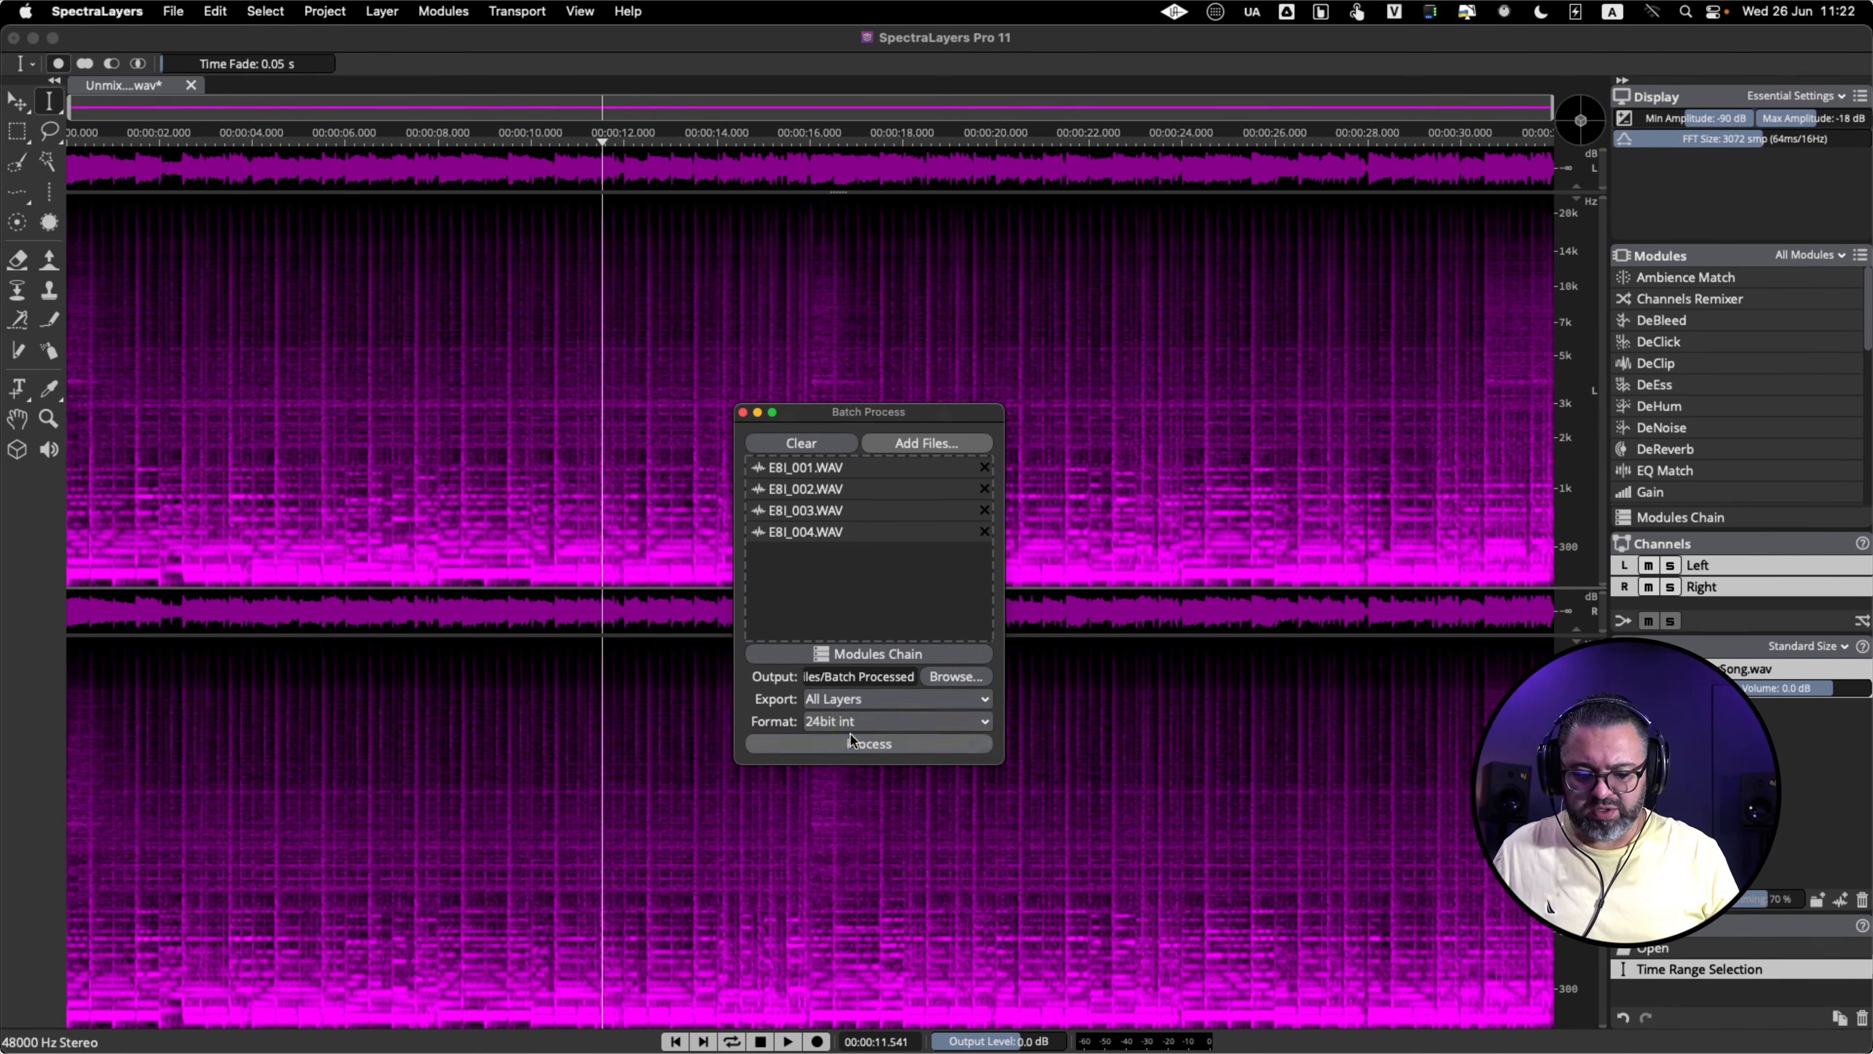
{"action": "left_click", "coordinate": [871, 721]}
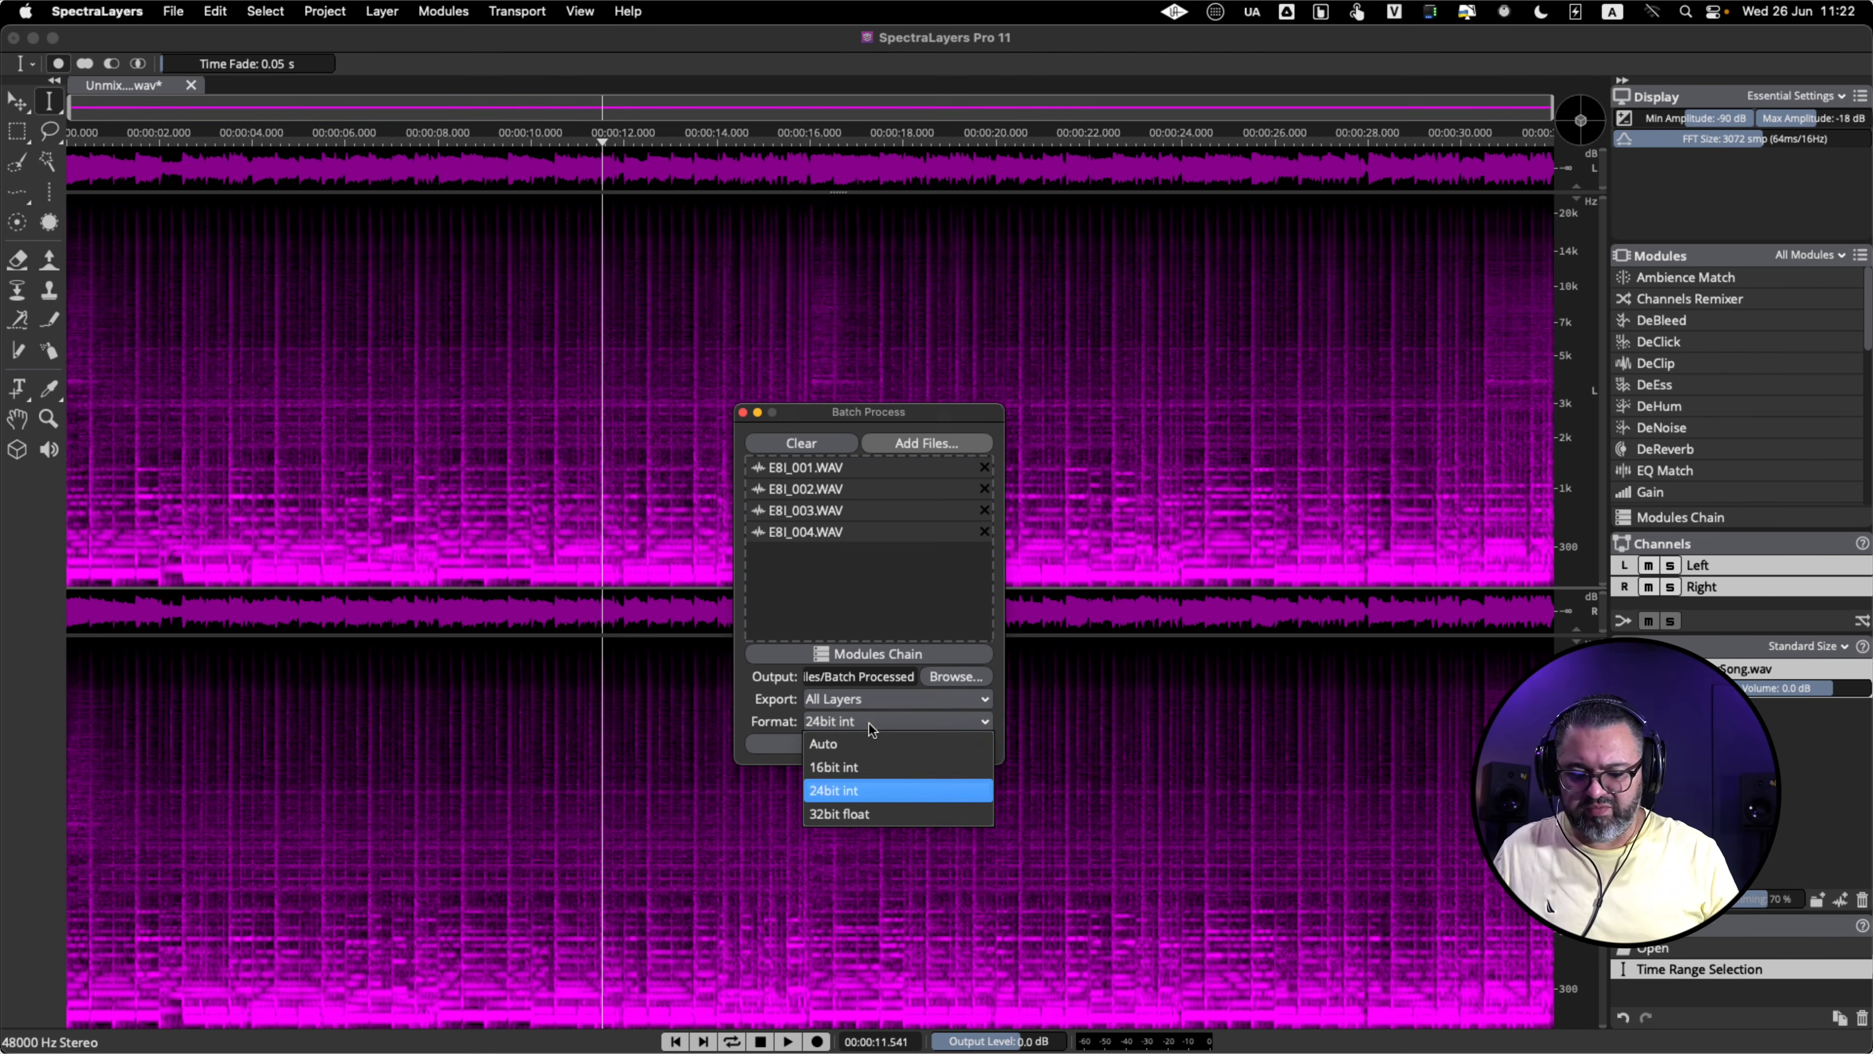
{"action": "left_click", "coordinate": [776, 710]}
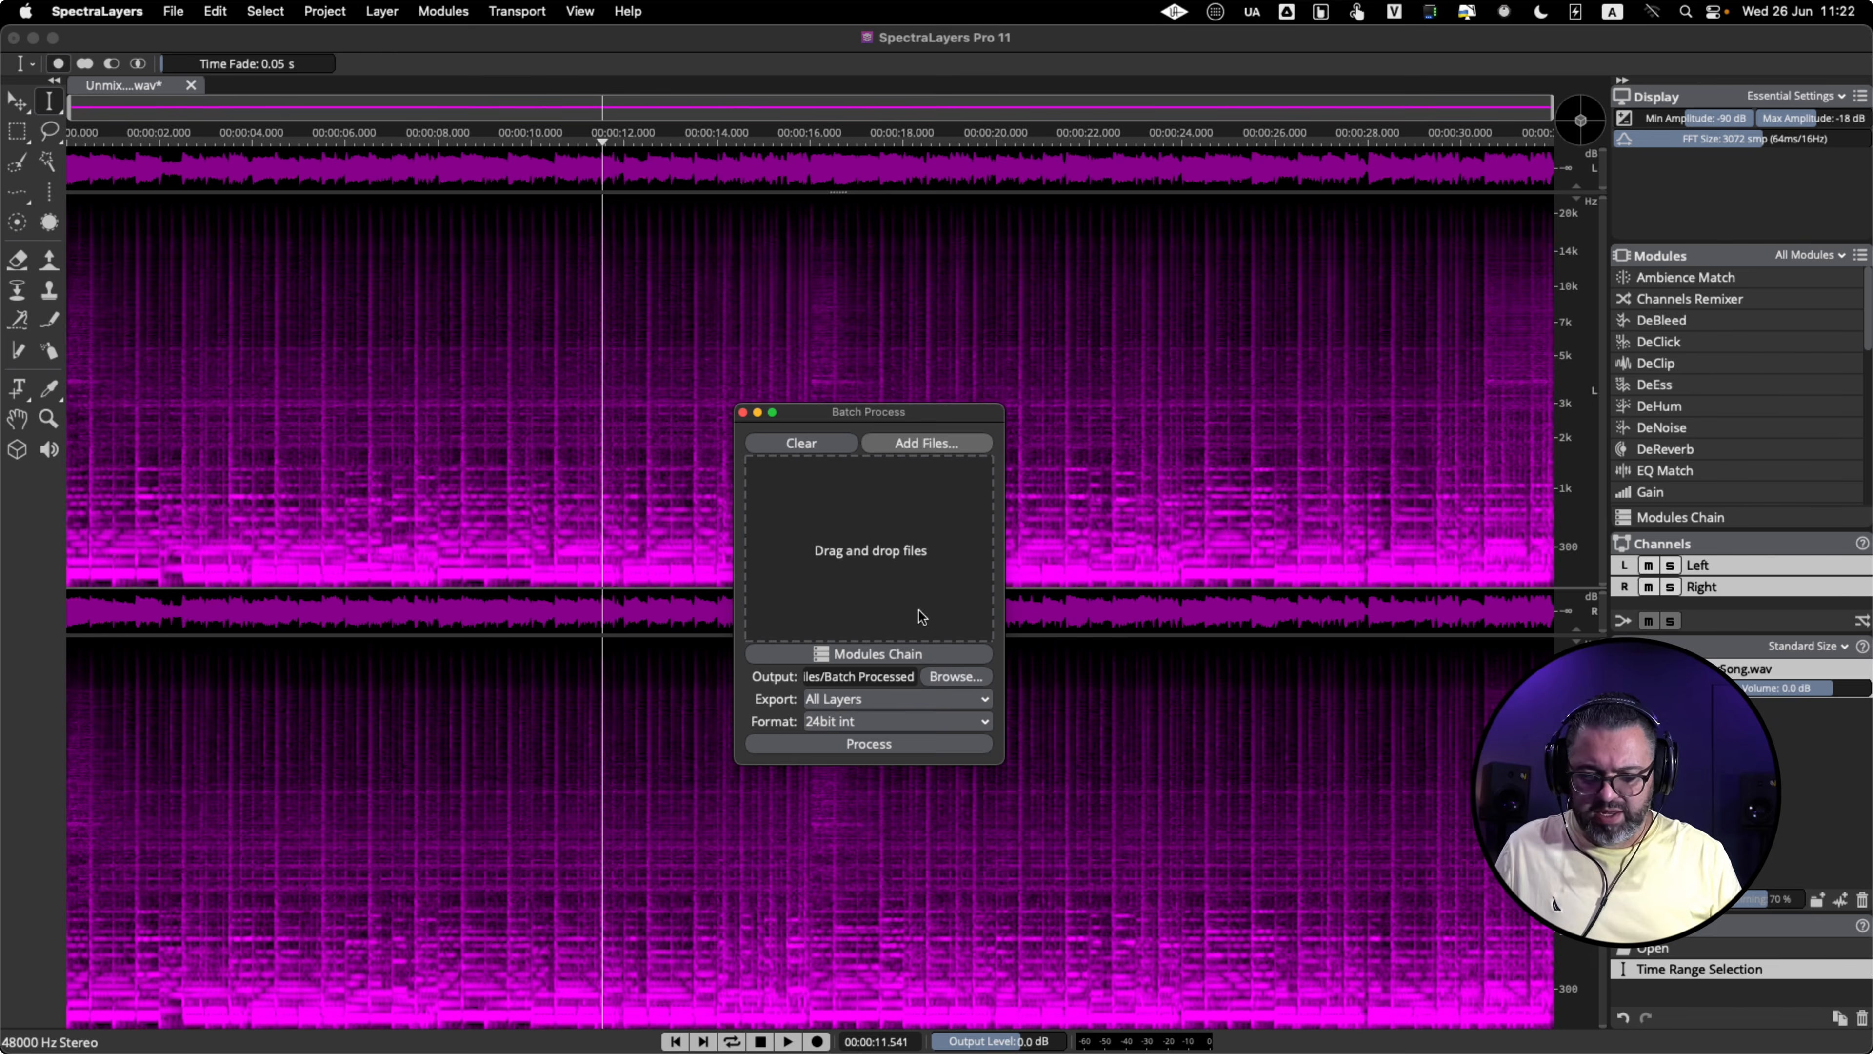
- Switch to Finder and open the EBI_001 folder inside Batch Processed
{"action": "key", "text": "super+Tab"}
{"action": "left_click", "coordinate": [576, 533]}
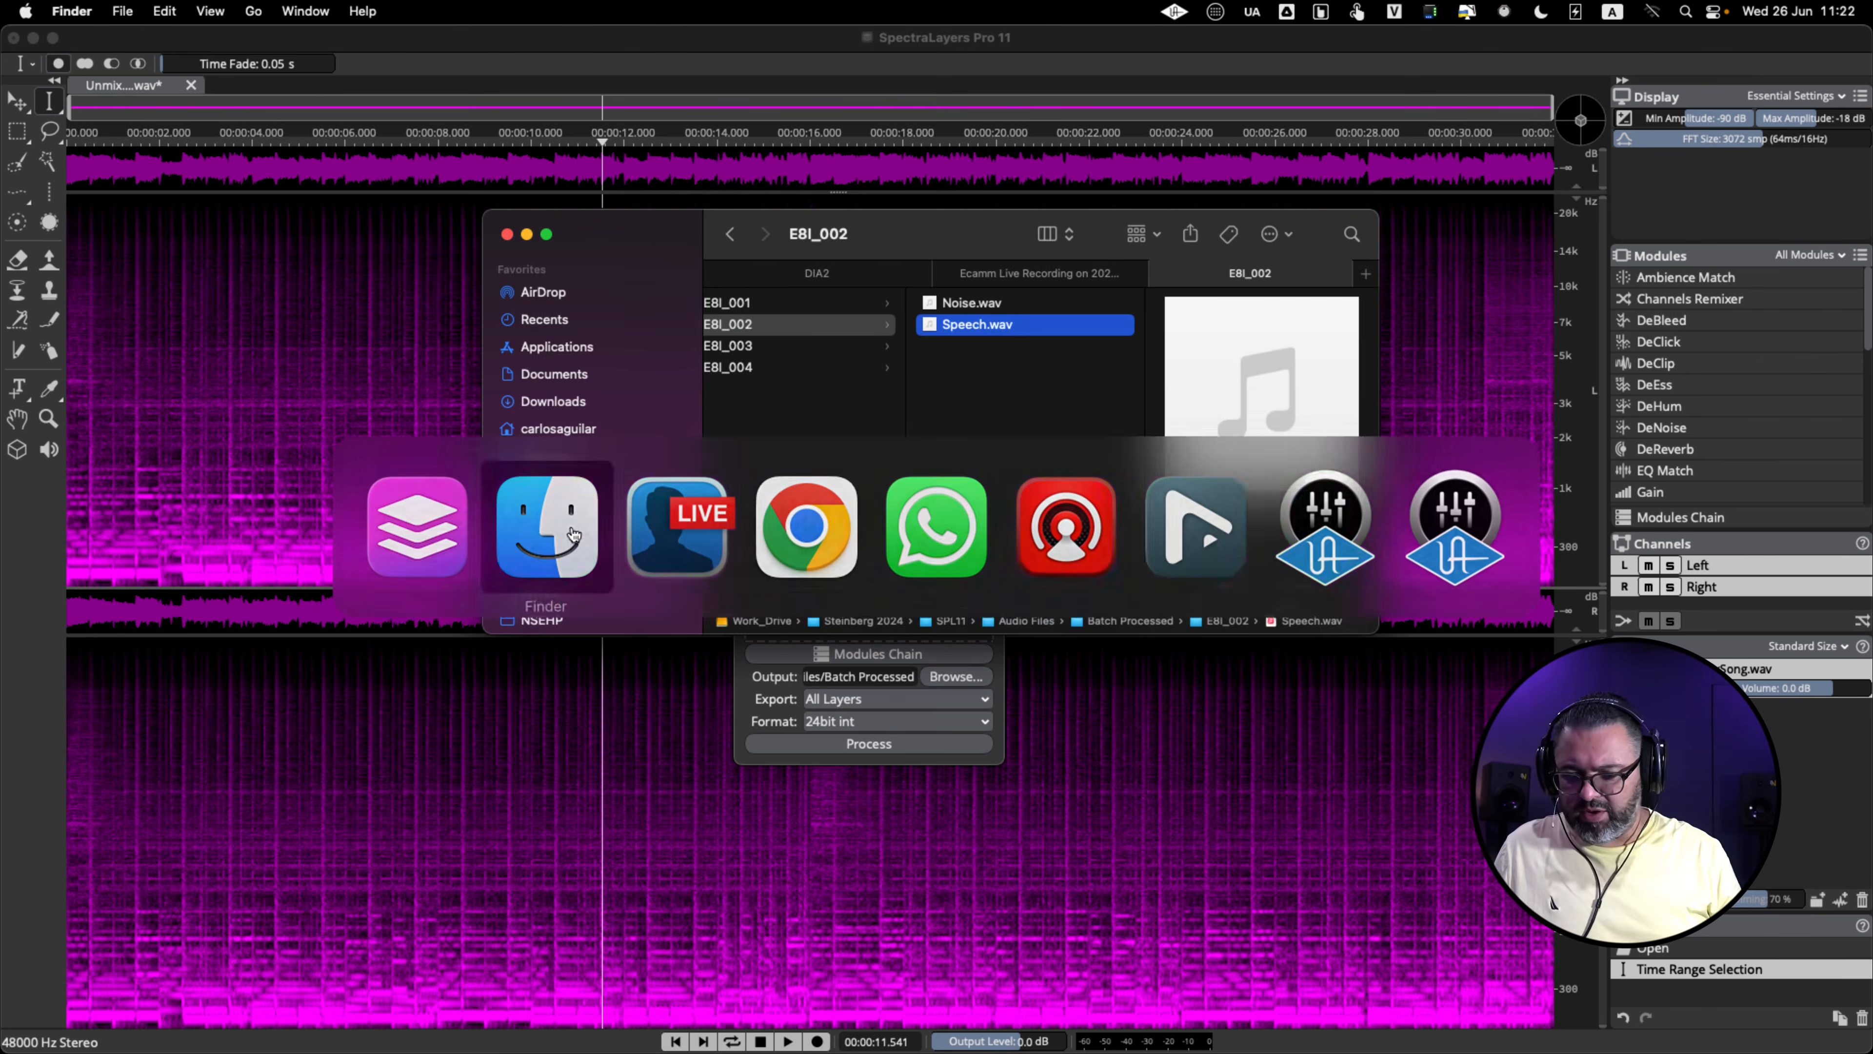
{"action": "scroll", "coordinate": [888, 401], "scroll_direction": "left", "scroll_amount": 5}
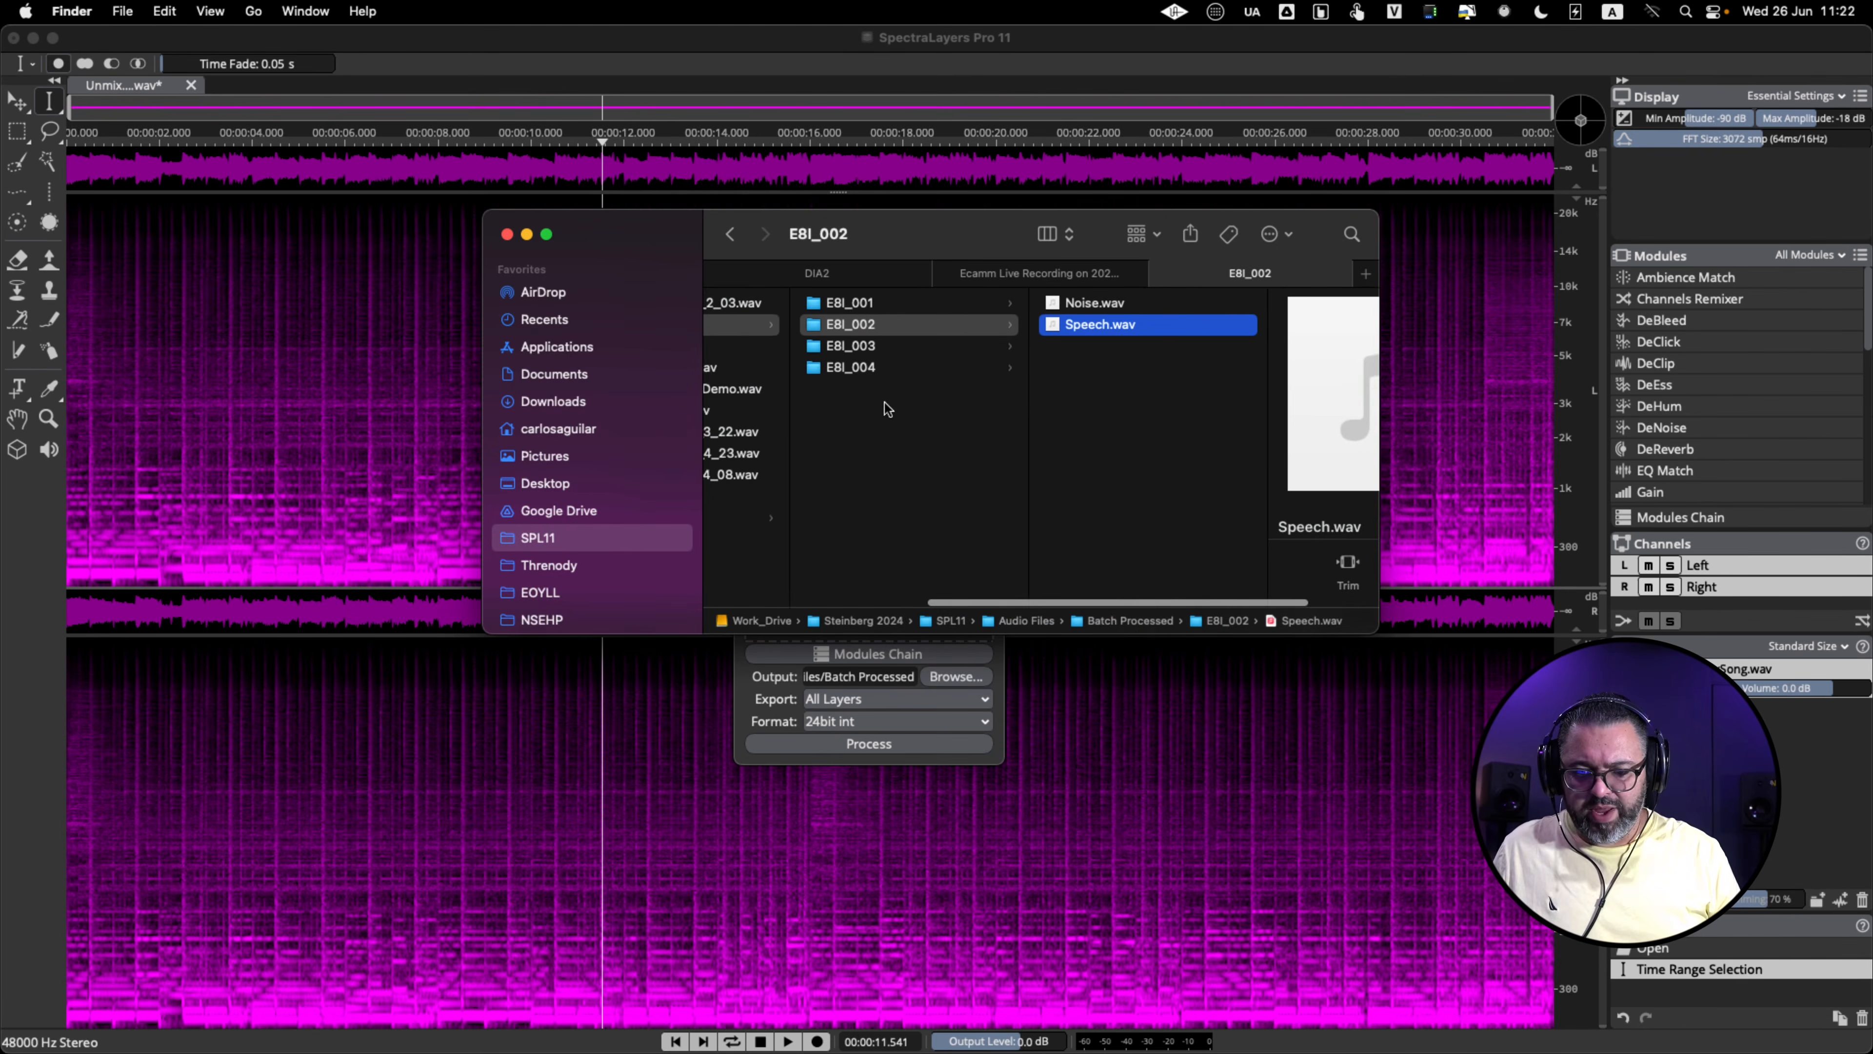
{"action": "scroll", "coordinate": [995, 510], "scroll_direction": "left", "scroll_amount": 2}
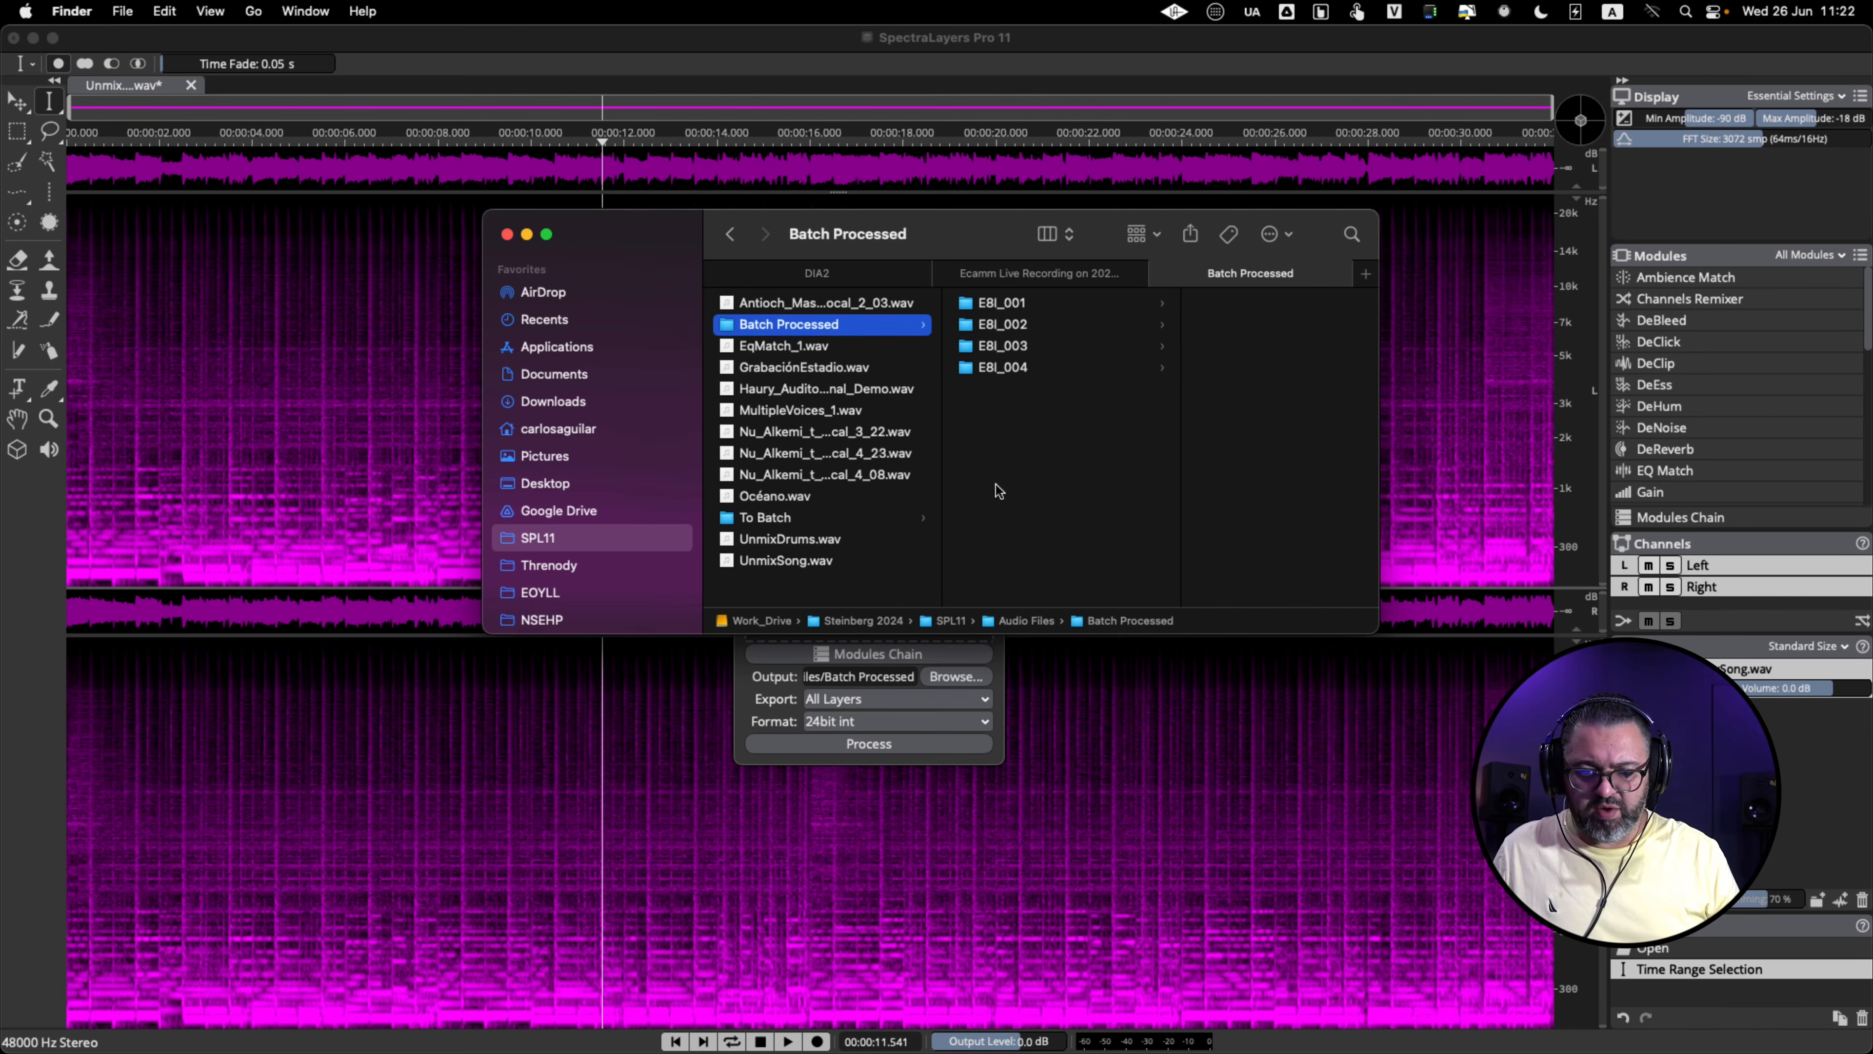
{"action": "left_click", "coordinate": [989, 303]}
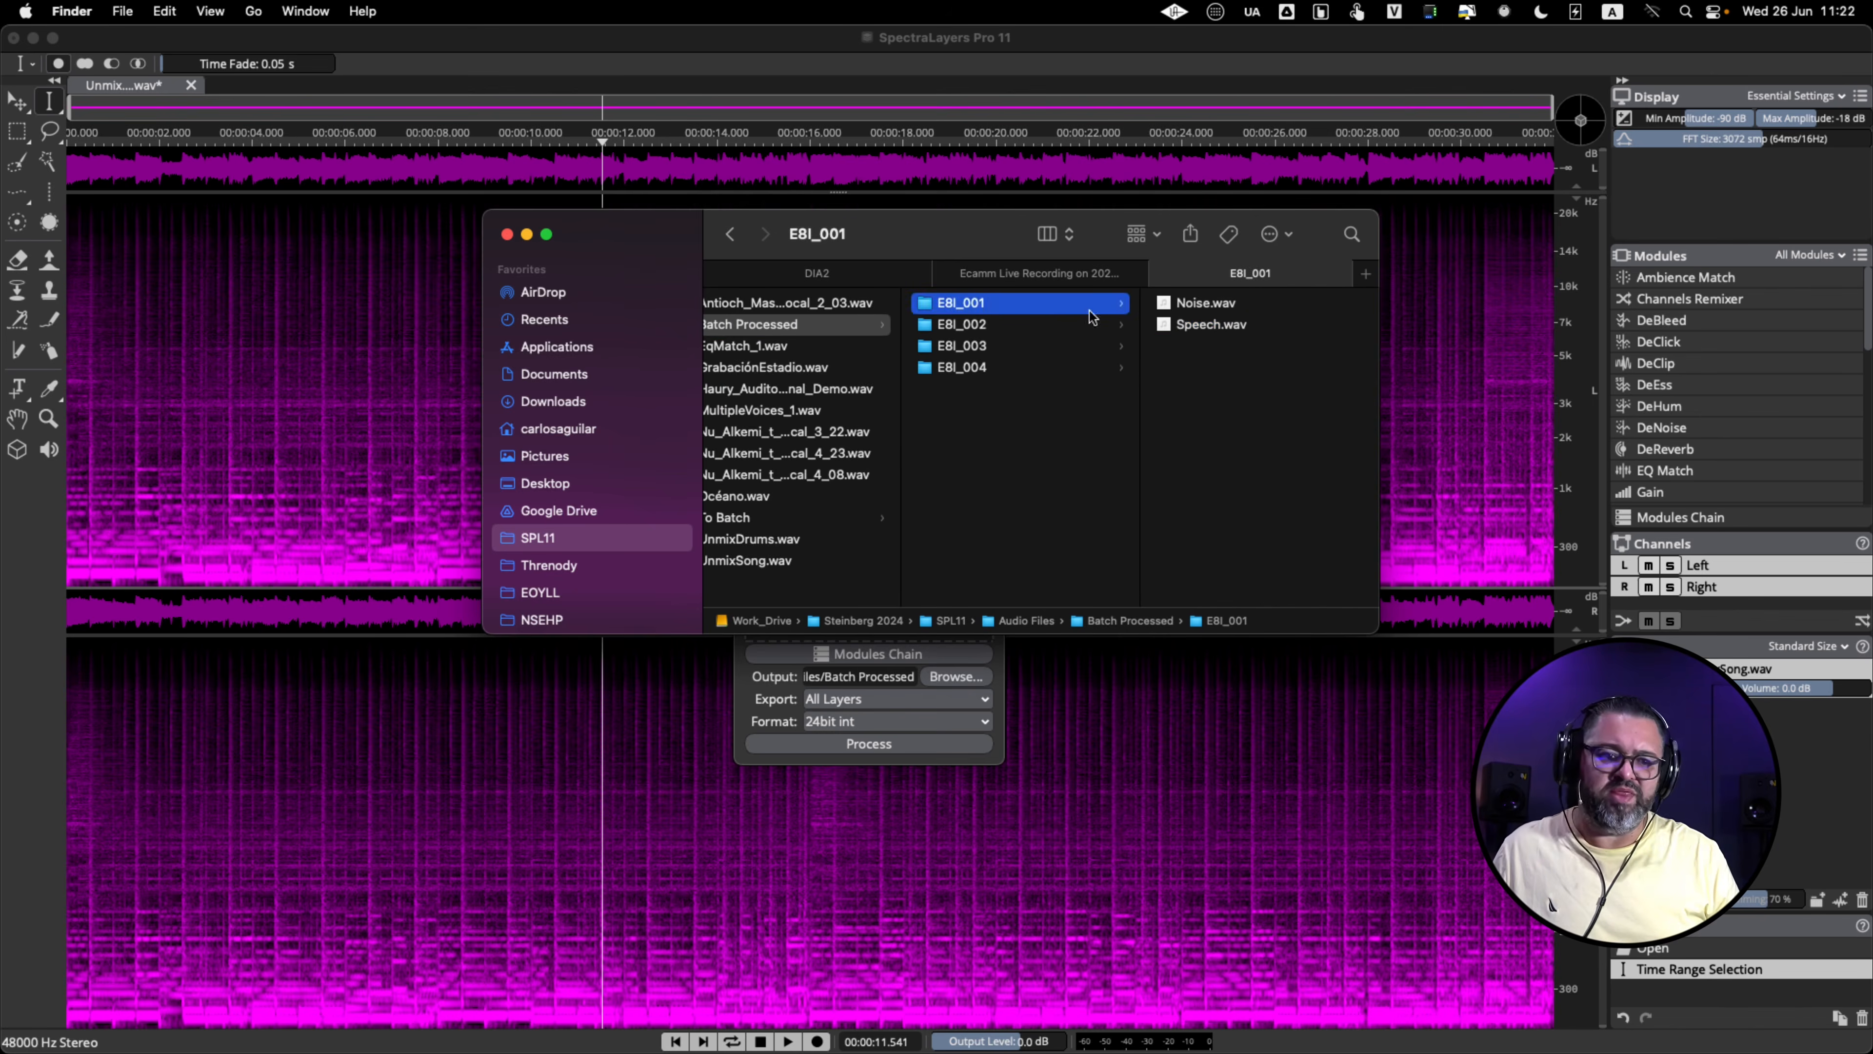
- Preview Noise.wav and Speech.wav from the EBI_001 folder, one after the other
{"action": "left_click", "coordinate": [1202, 304]}
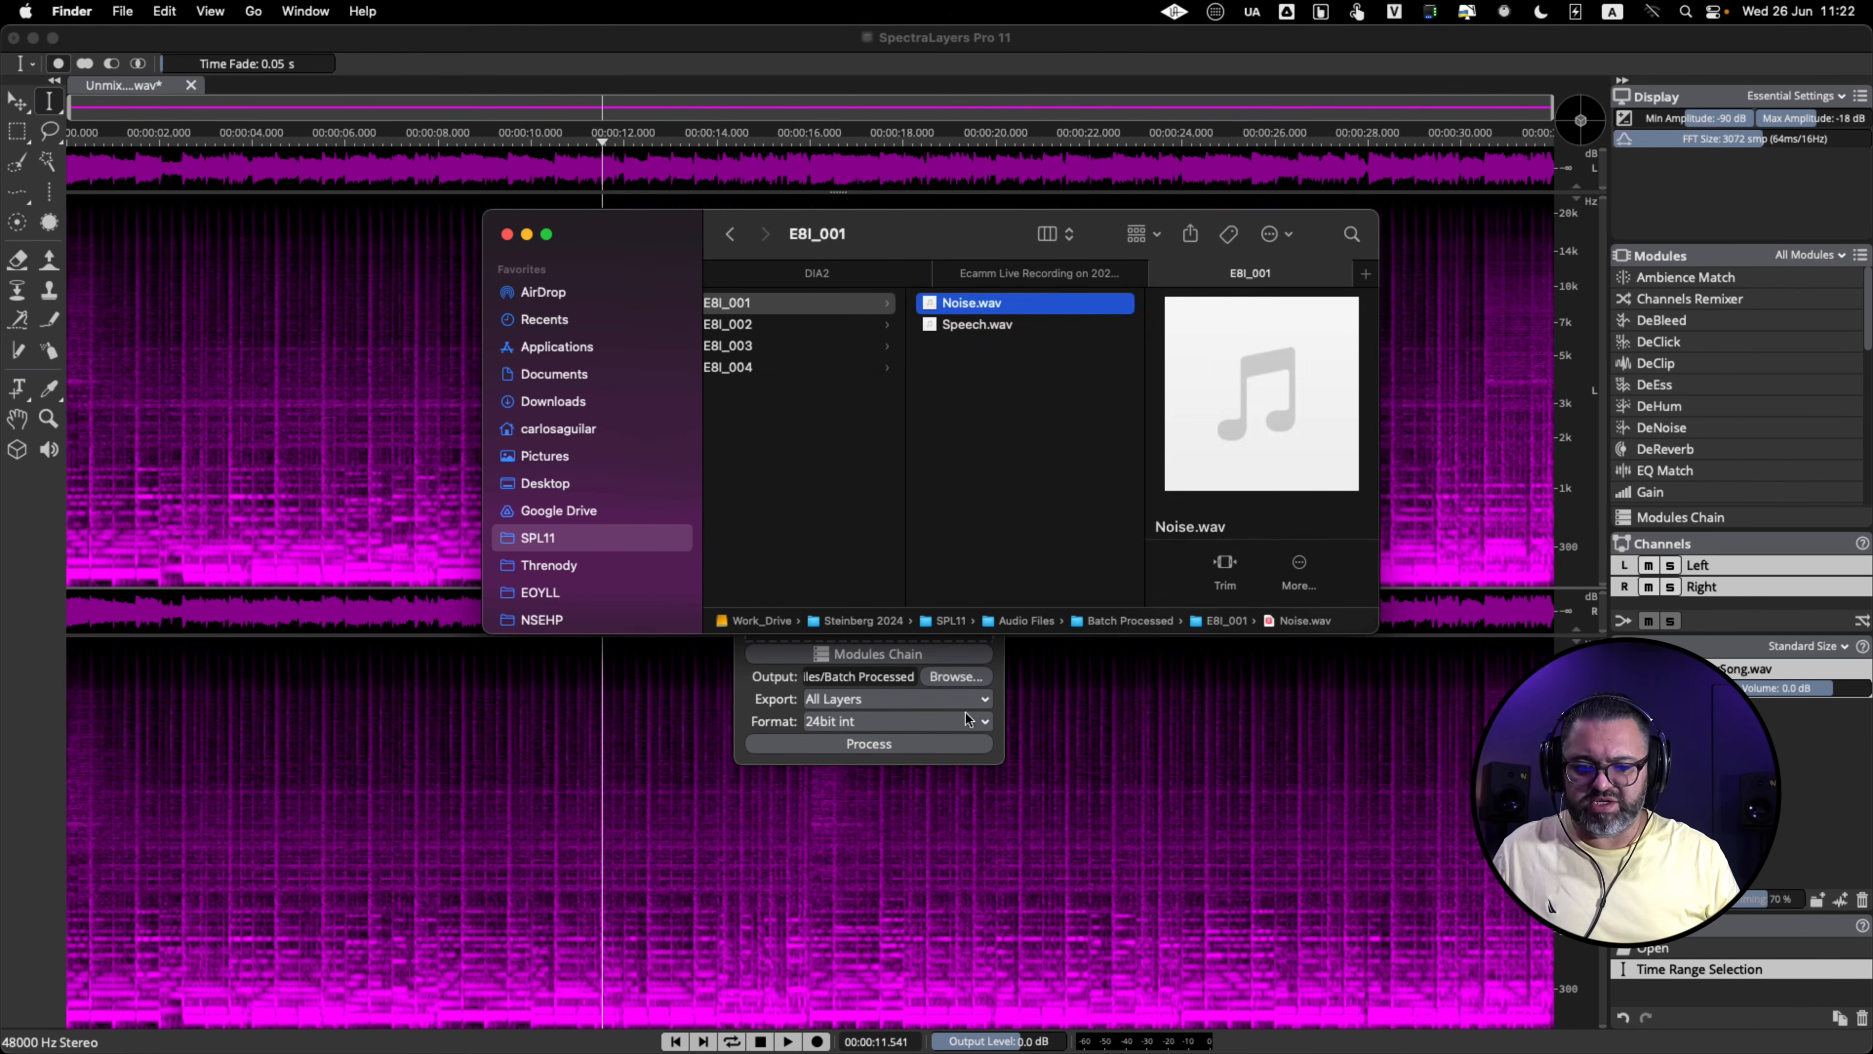
{"action": "key", "text": "space"}
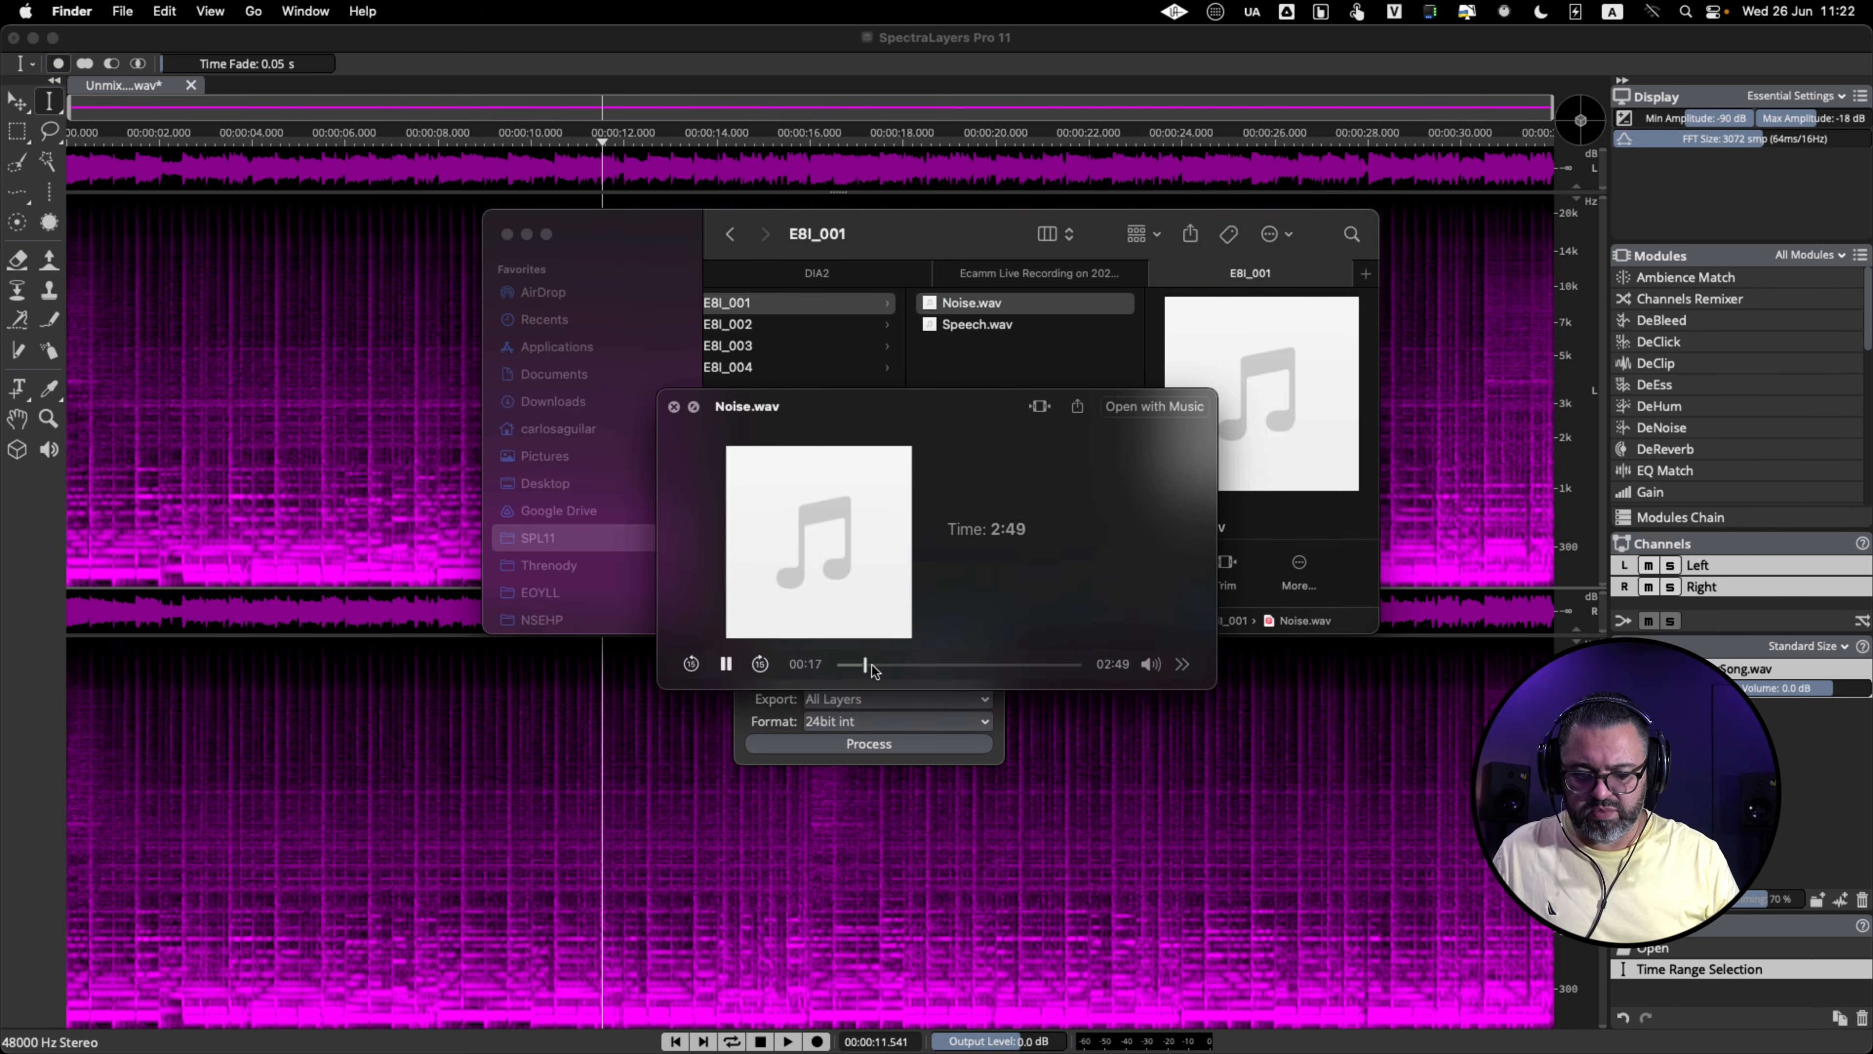
{"action": "key", "text": "space"}
{"action": "key", "text": "Down"}
{"action": "key", "text": "space"}
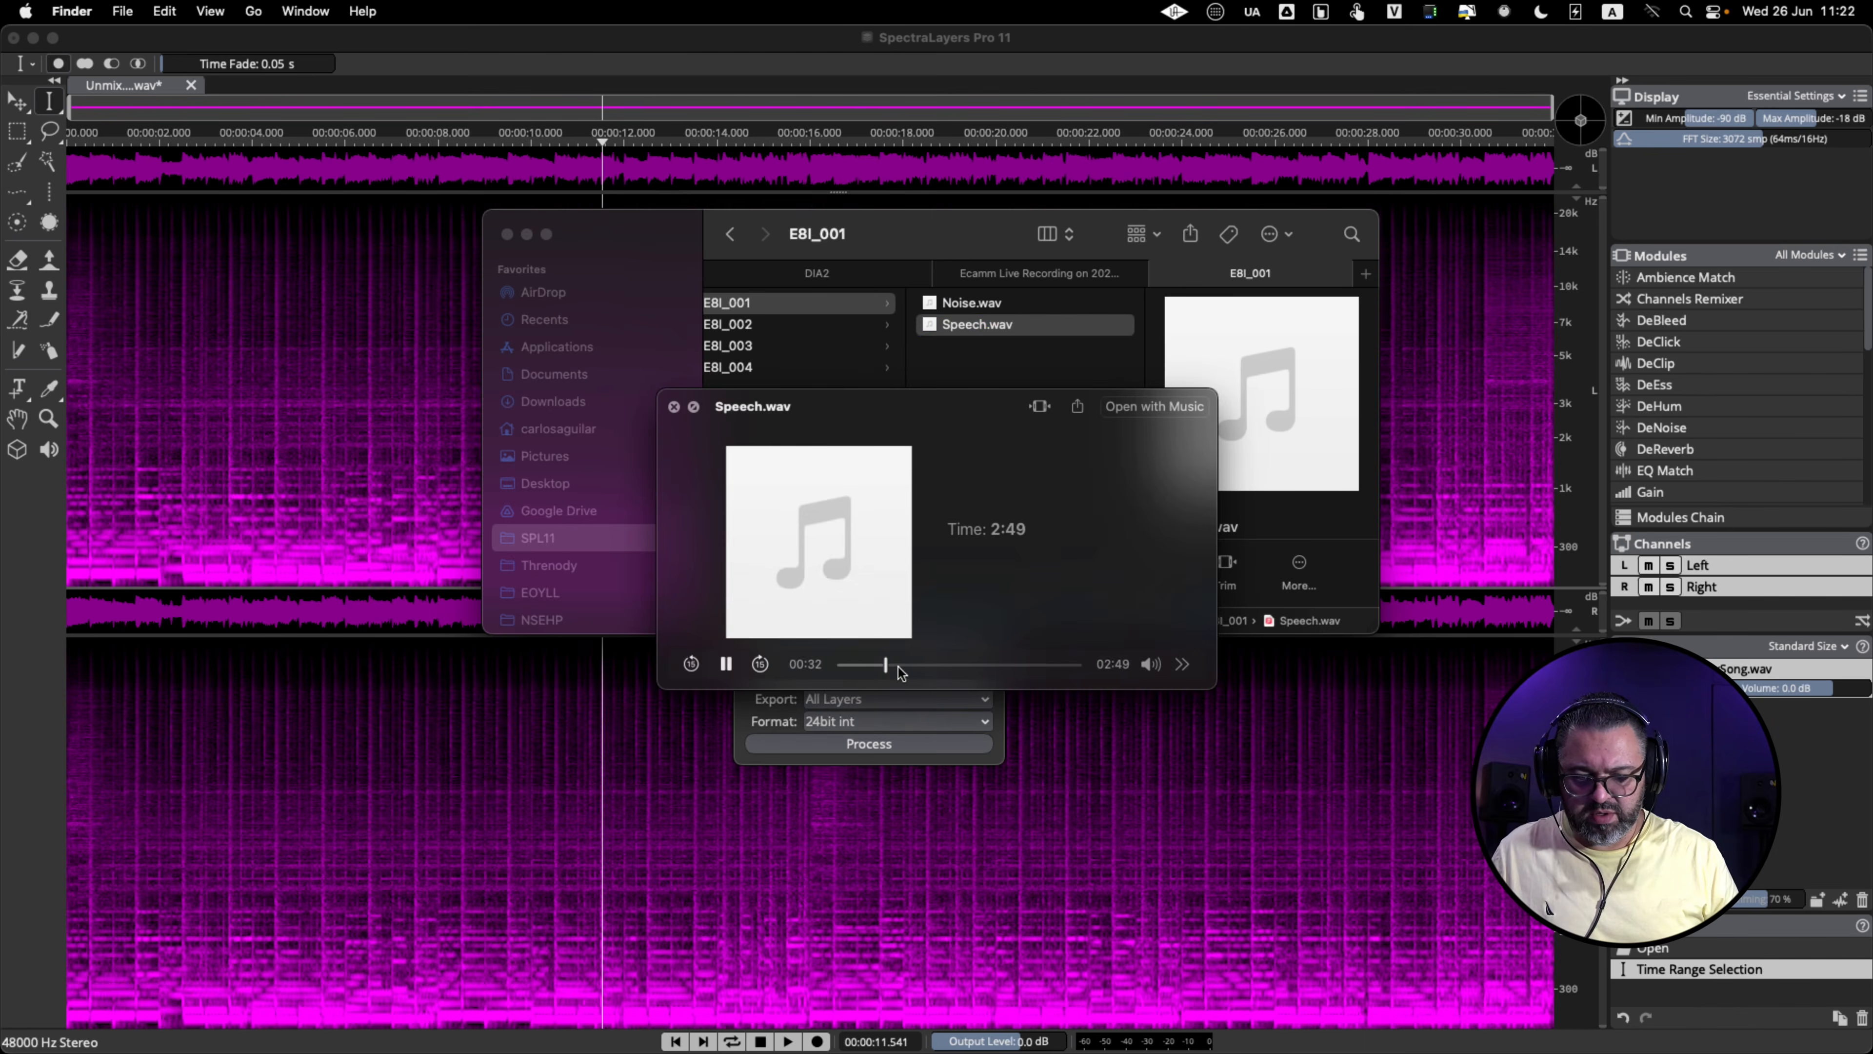
{"action": "key", "text": "space"}
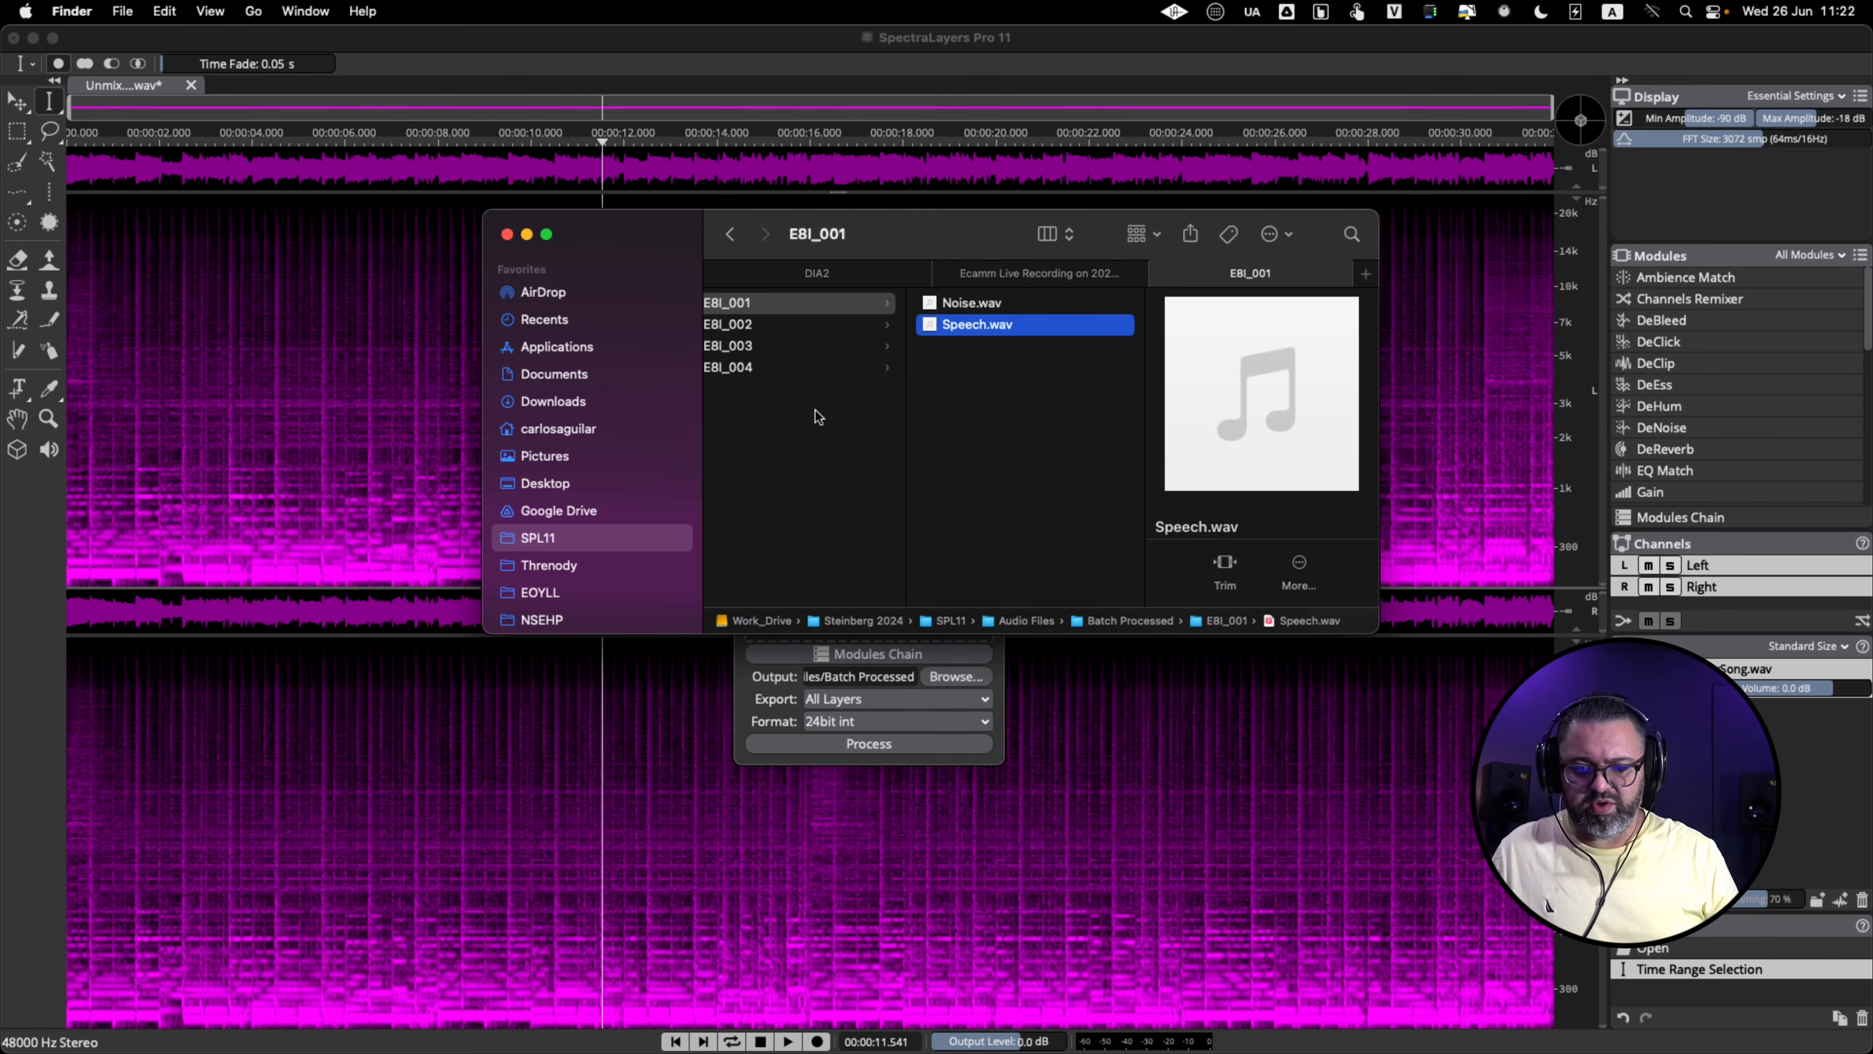
- Preview Noise.wav and Speech.wav from the EBI_004 folder, sampling several points of the speech, and return to SpectraLayers
{"action": "left_click", "coordinate": [803, 367]}
{"action": "left_click", "coordinate": [1013, 307]}
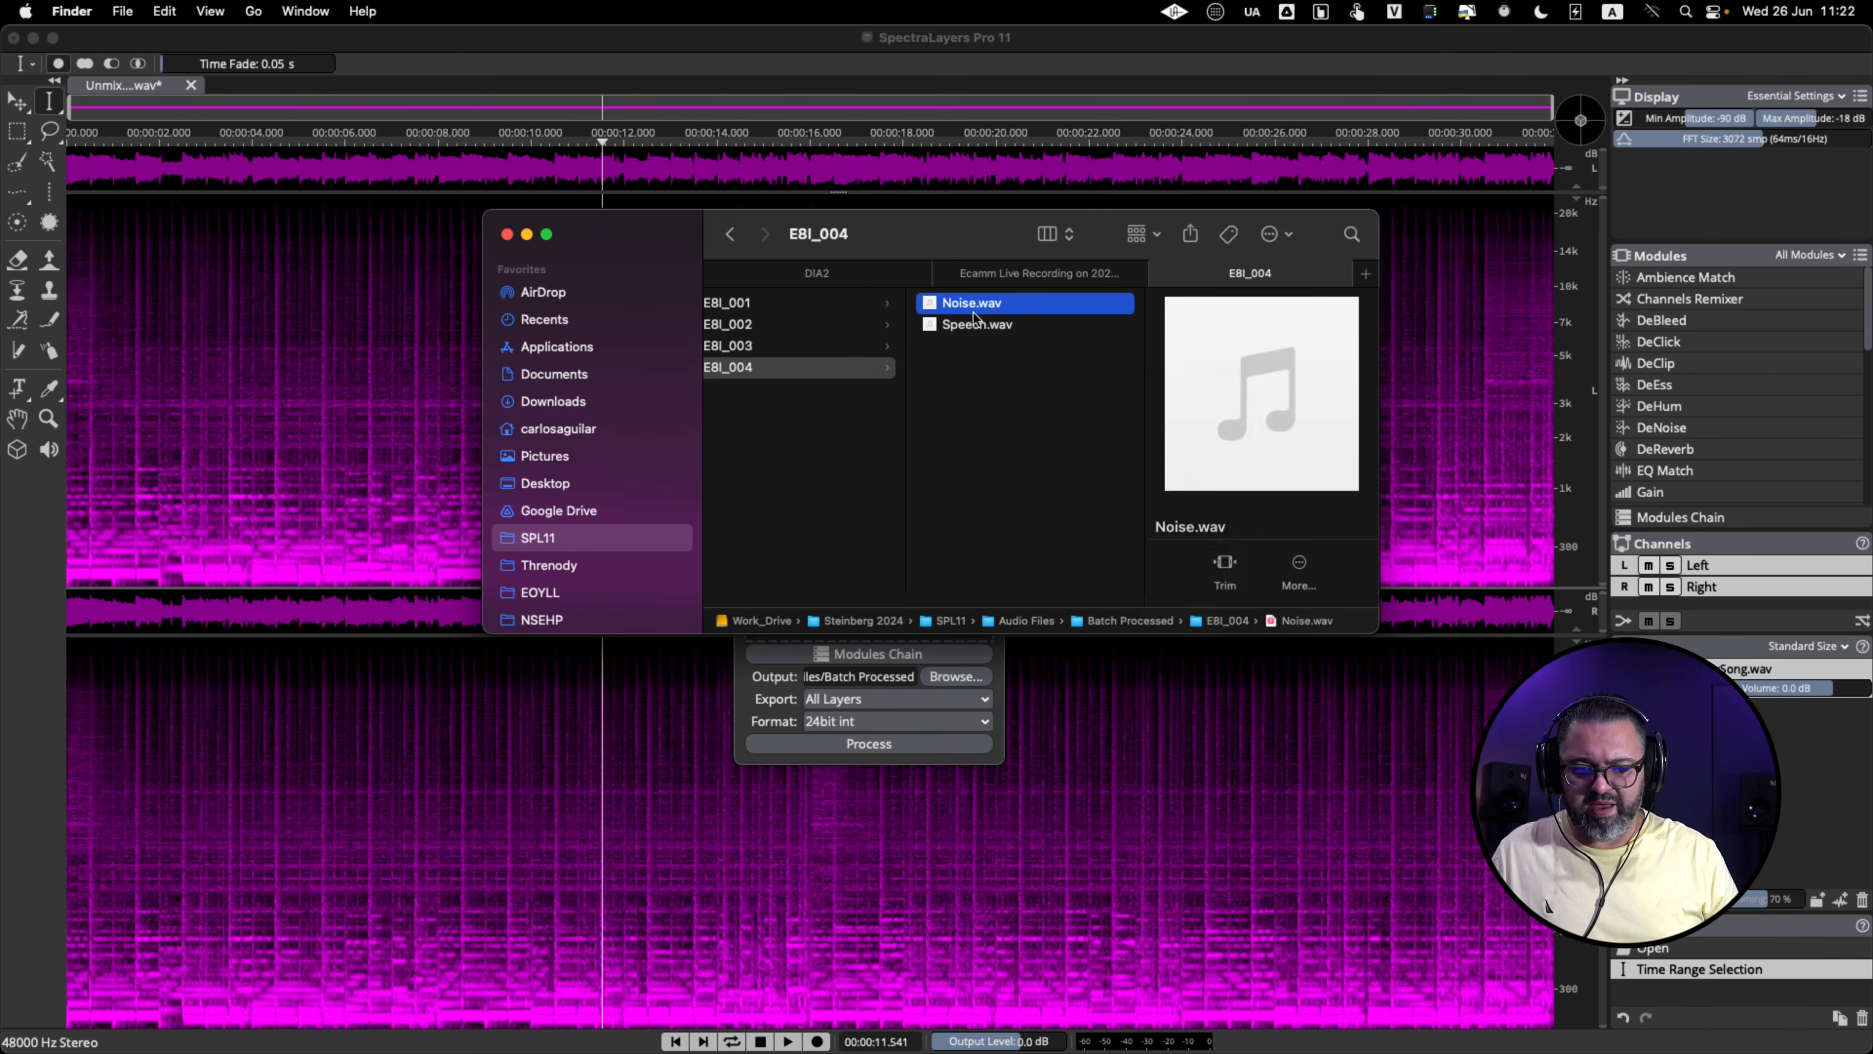
{"action": "key", "text": "space"}
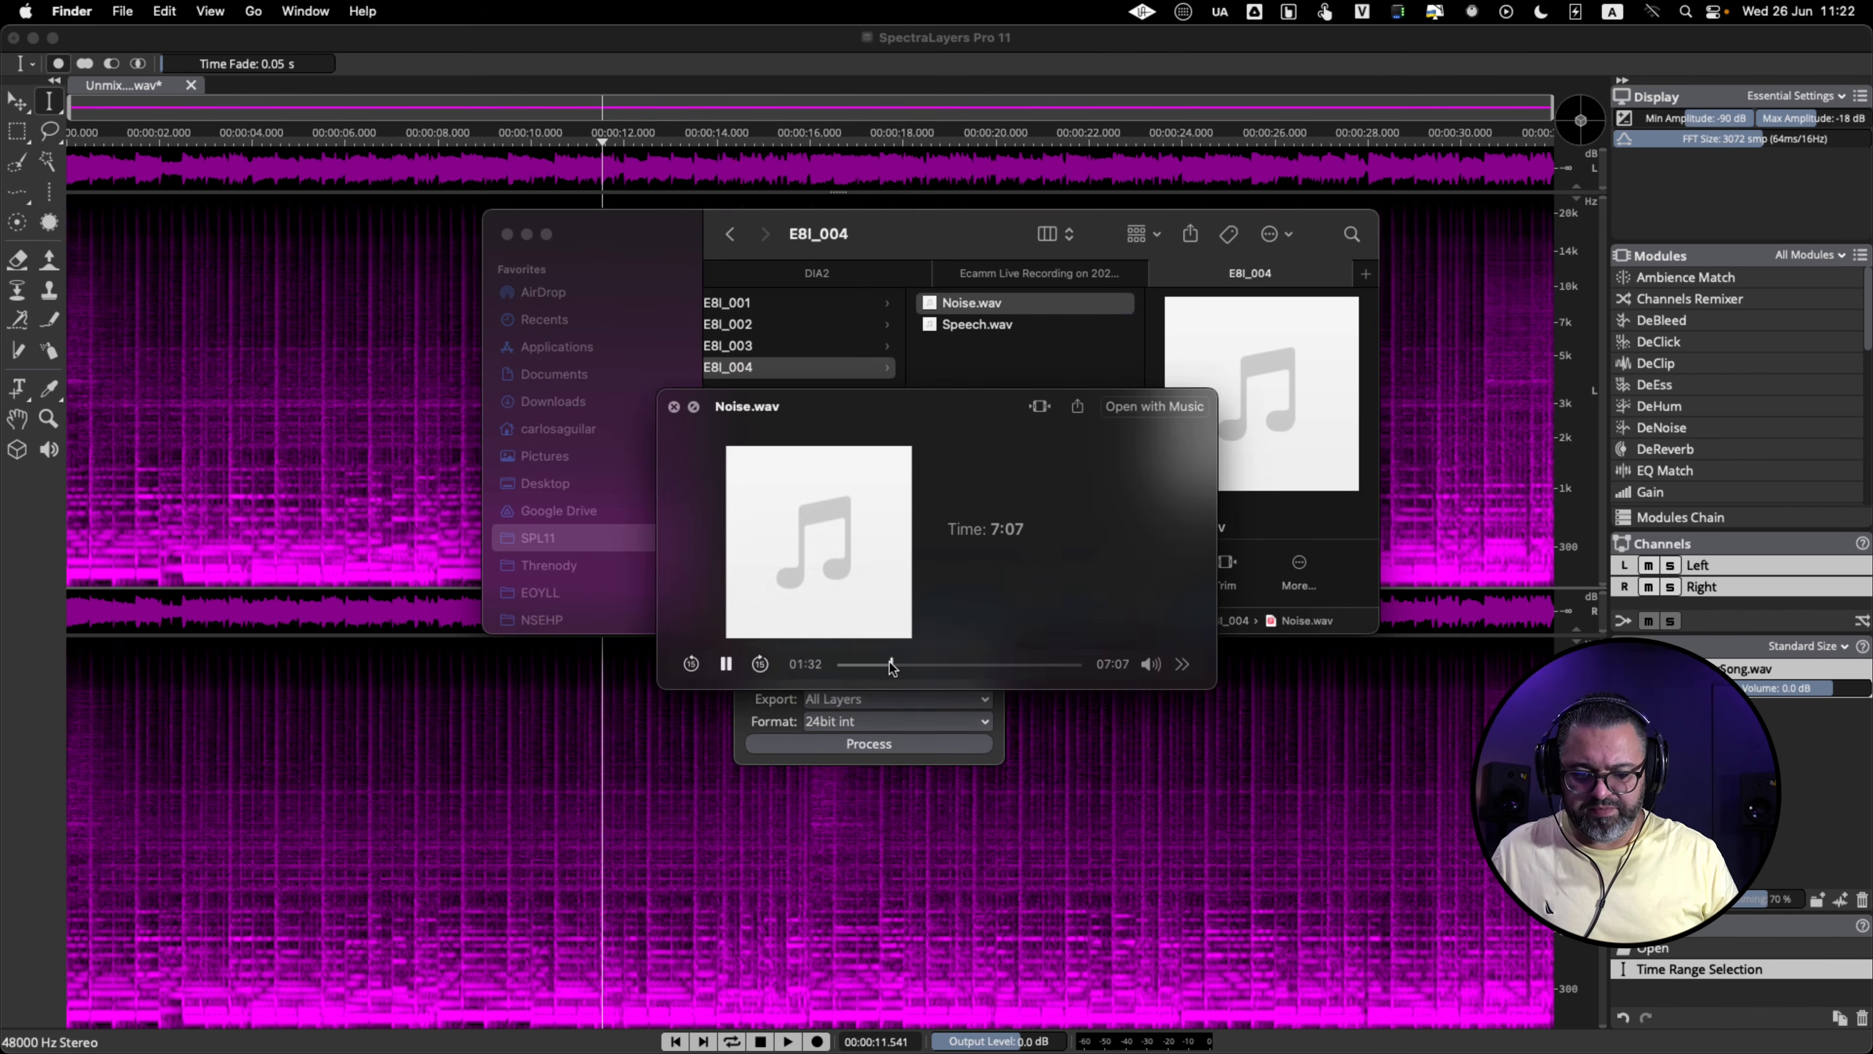
{"action": "key", "text": "space"}
{"action": "left_click", "coordinate": [989, 321]}
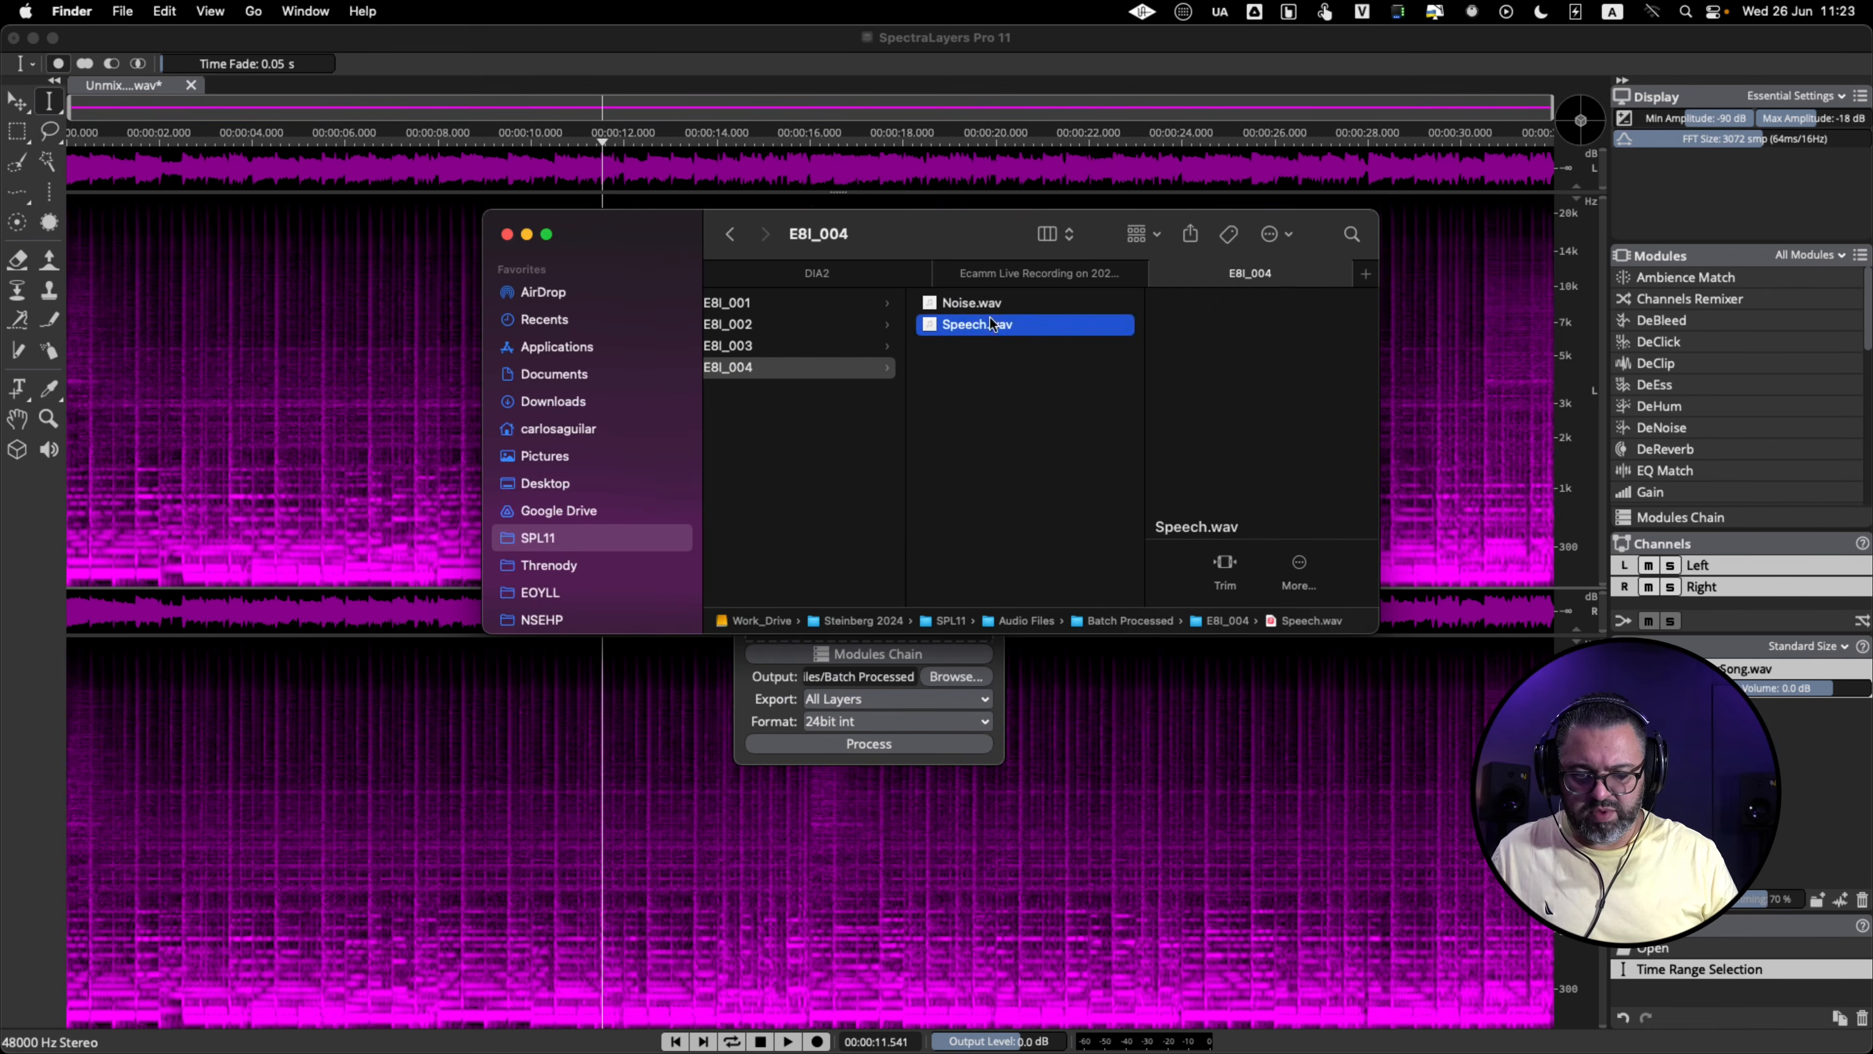
{"action": "key", "text": "space"}
{"action": "left_click", "coordinate": [906, 664]}
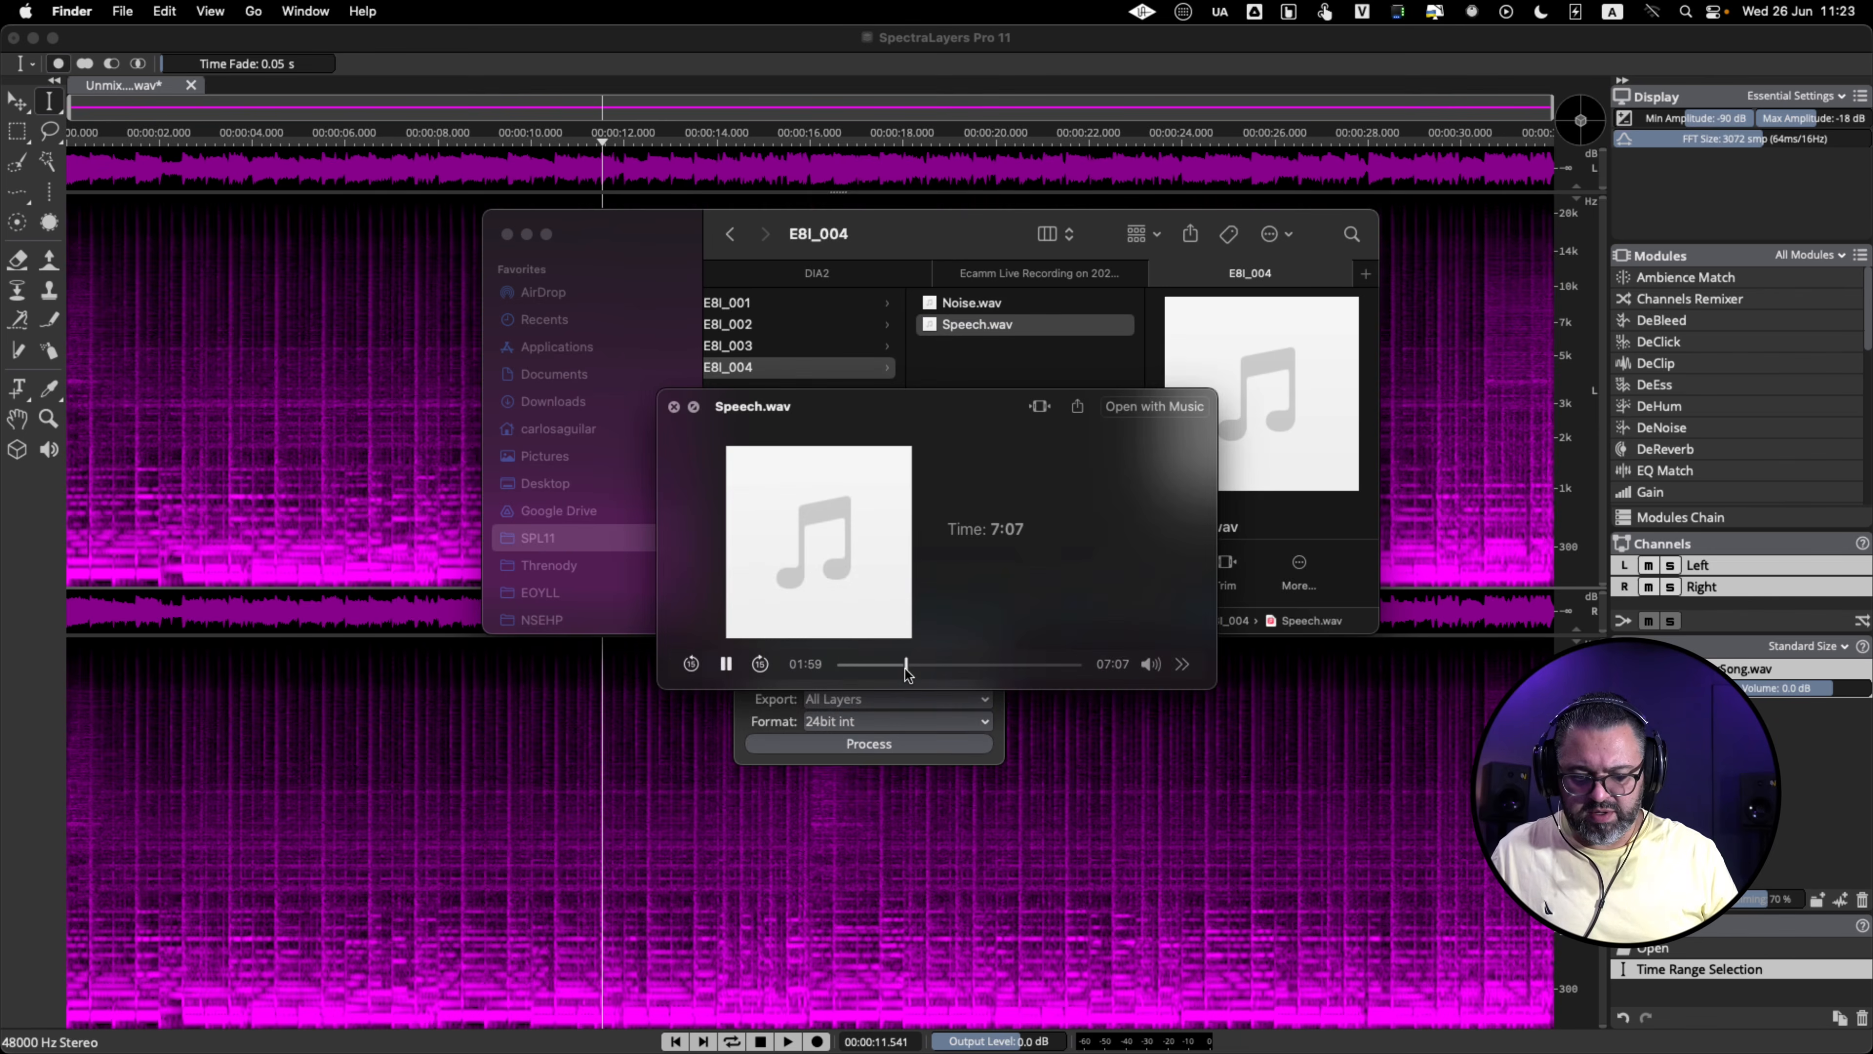
{"action": "left_click", "coordinate": [978, 664]}
{"action": "key", "text": "space"}
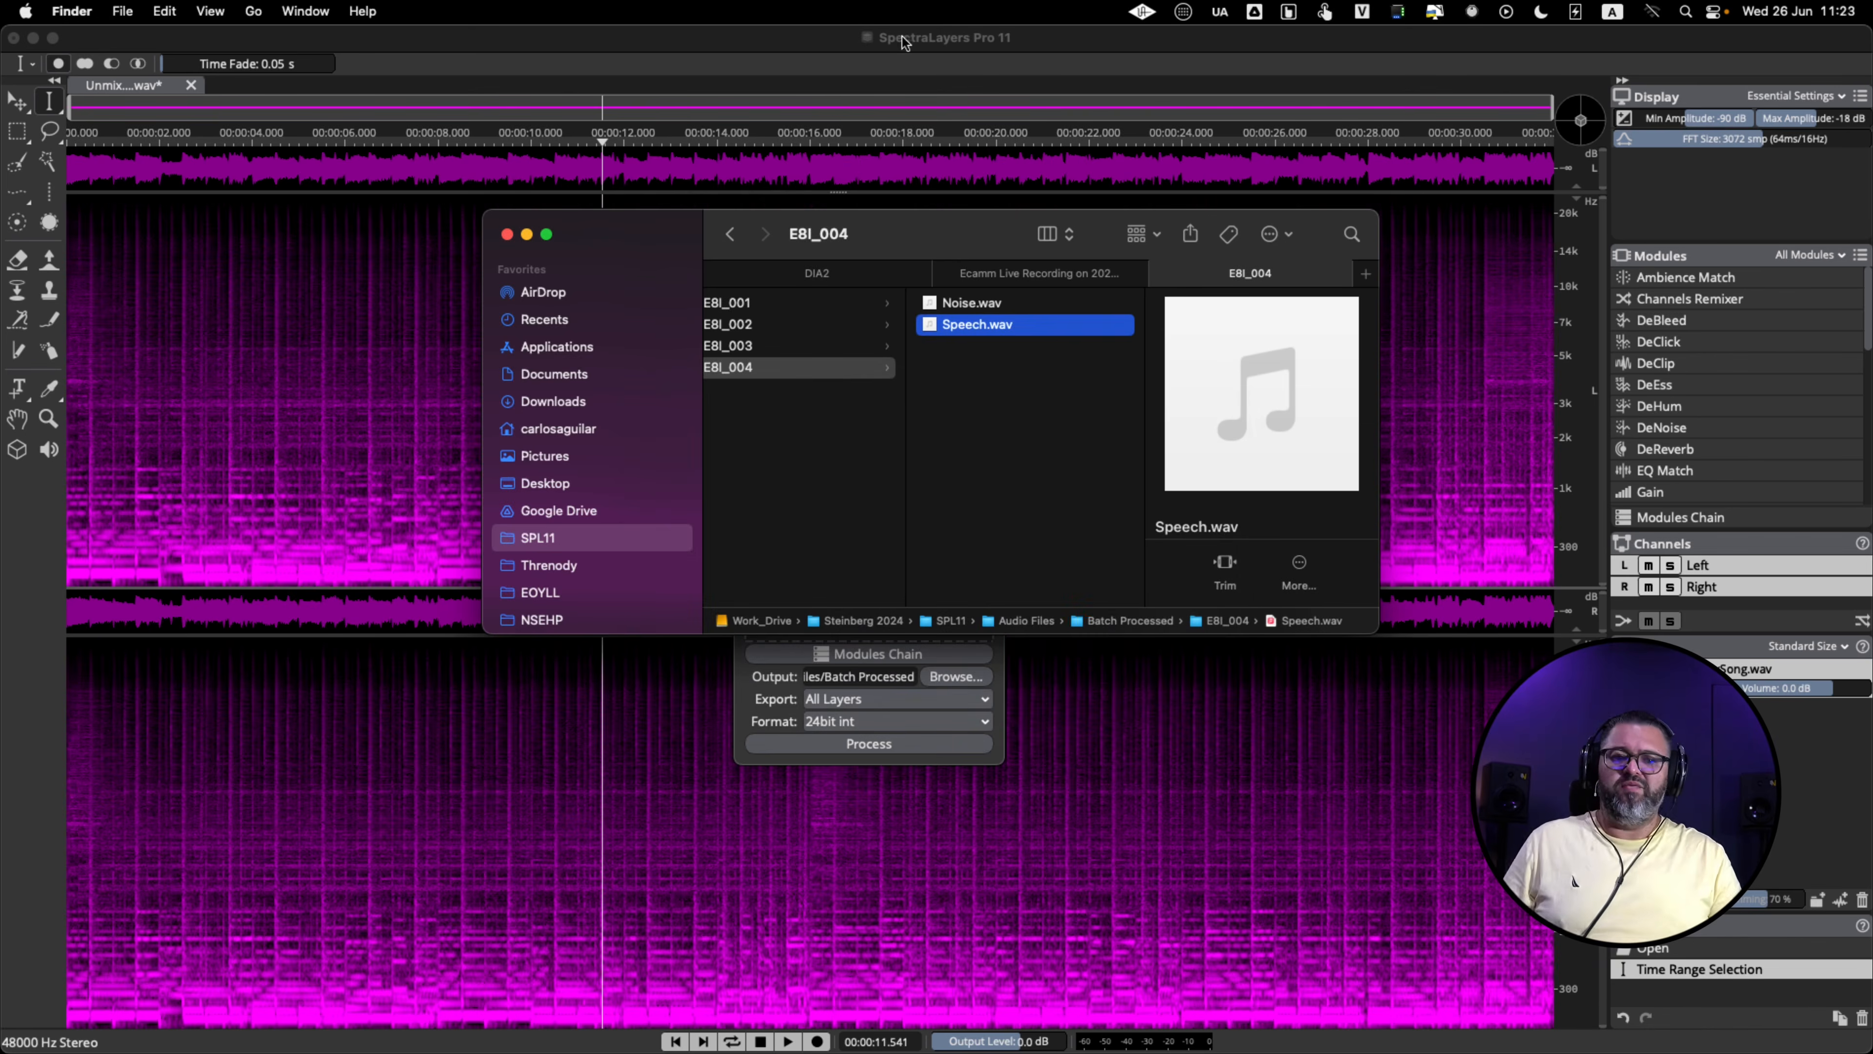
{"action": "left_click", "coordinate": [846, 43]}
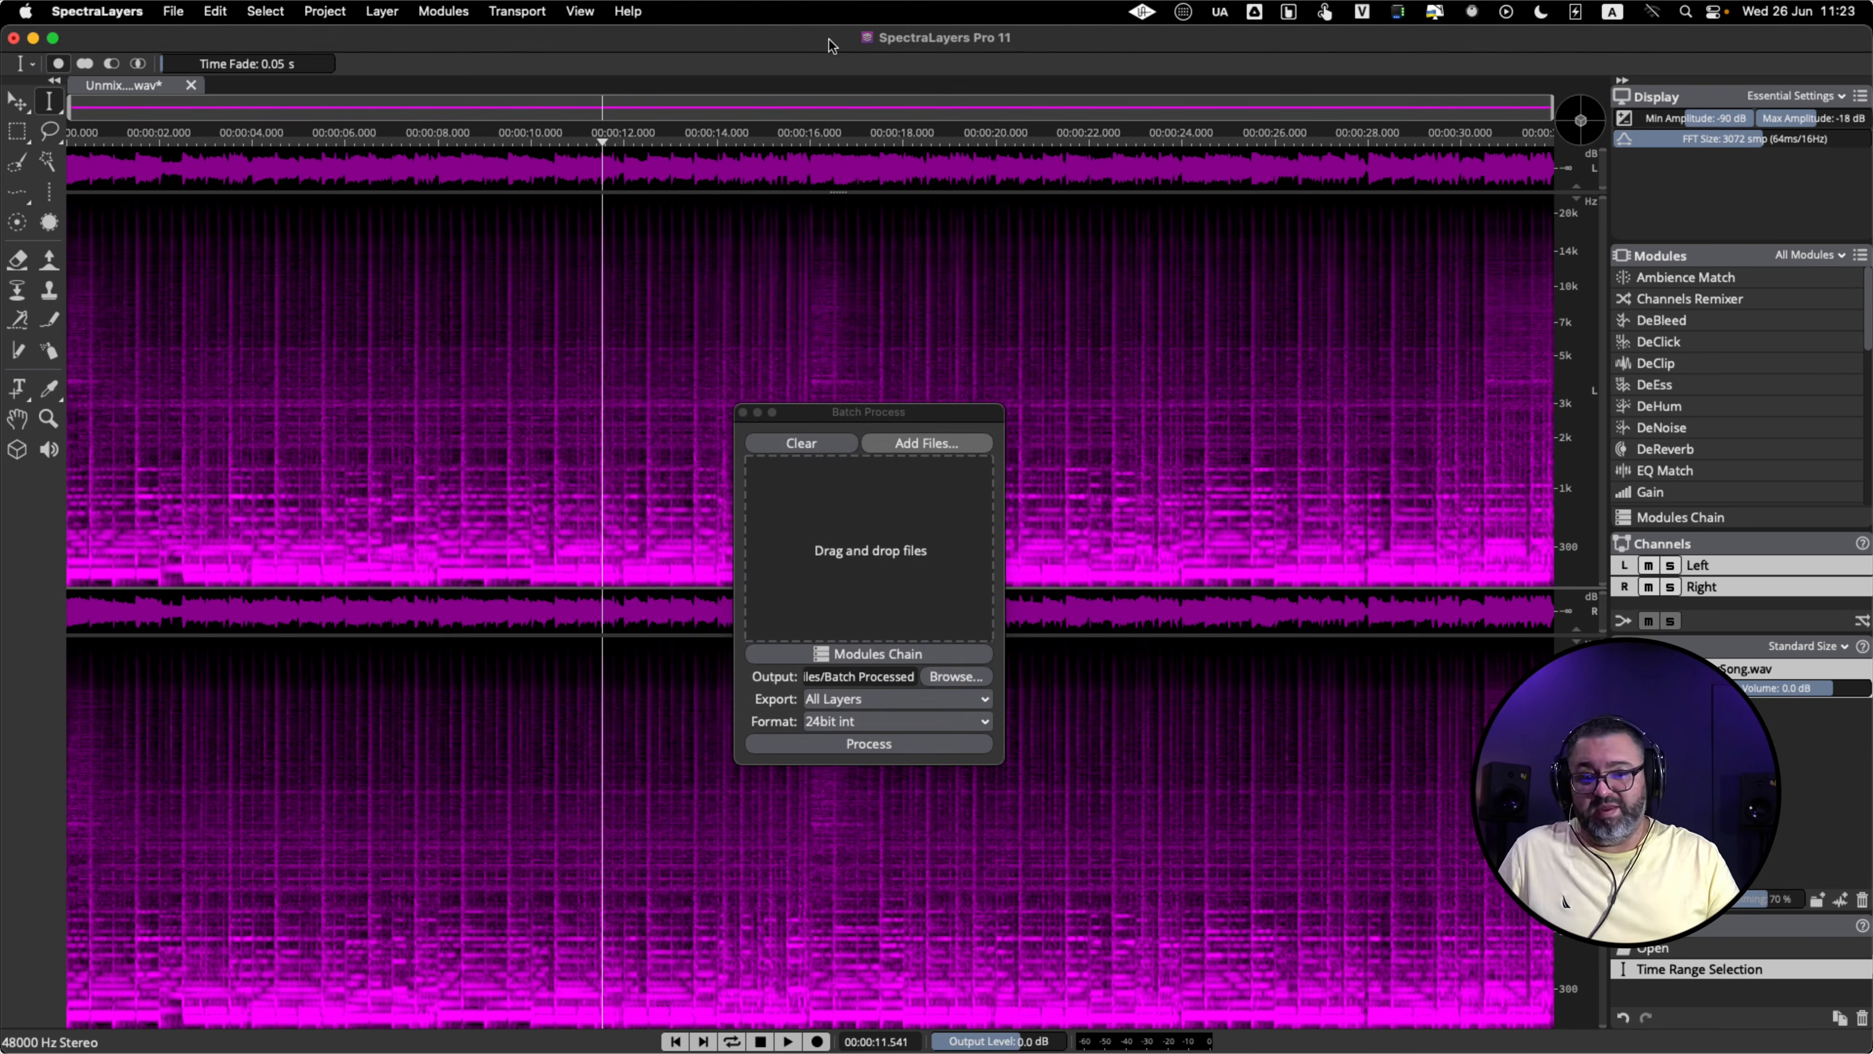